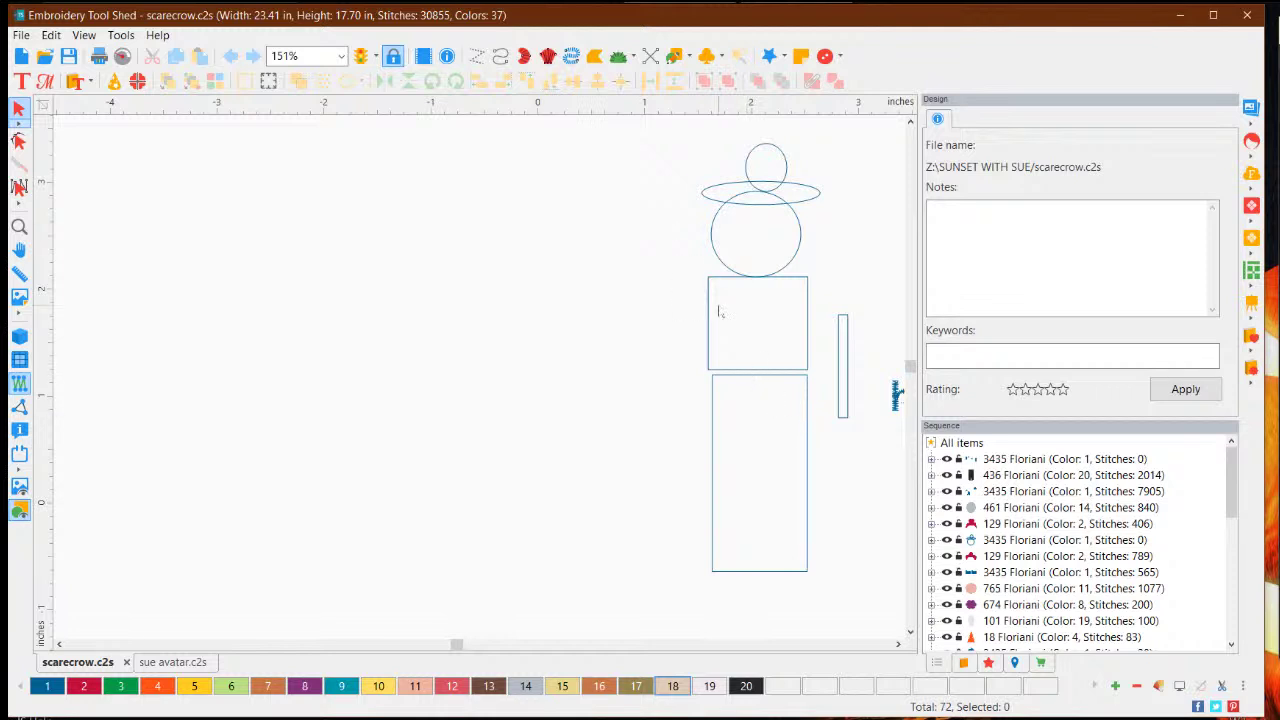
- Turn on the 3D stitch display and move the standalone outlined head's circle slightly down, clear of the hat brim ellipse
{"action": "left_click", "coordinate": [842, 369]}
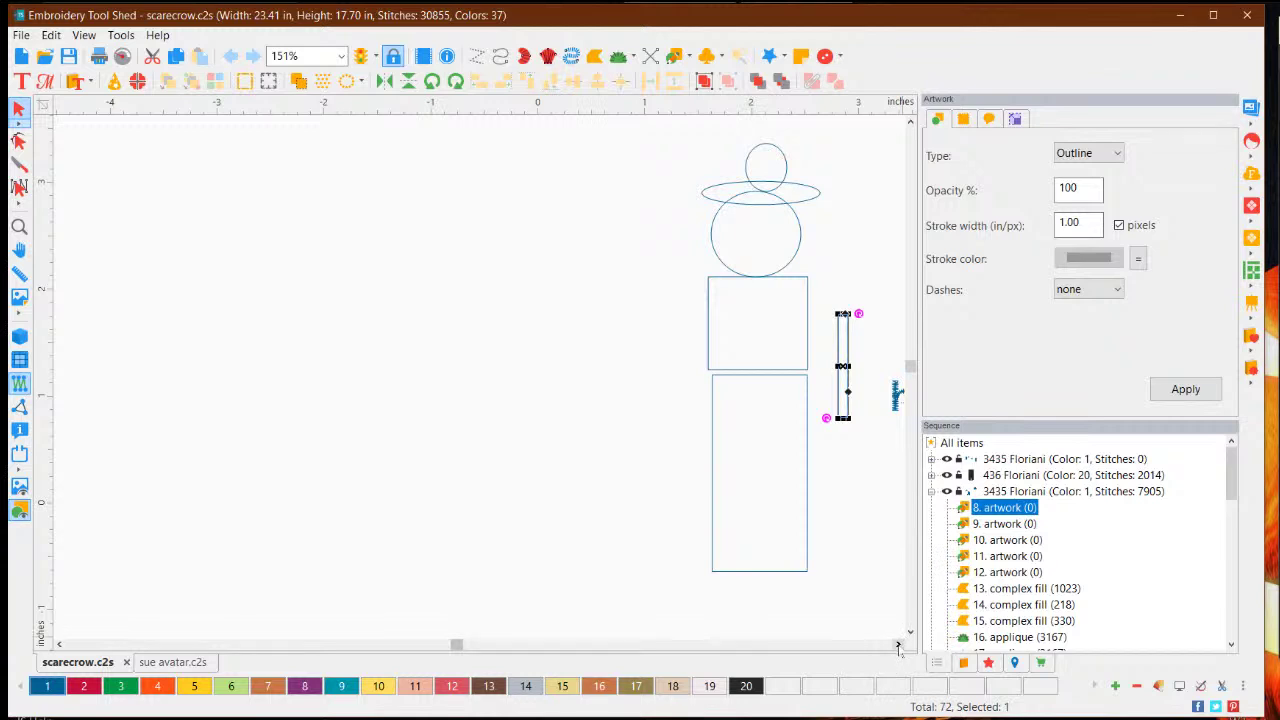
{"action": "left_click_drag", "start_coordinate": [897, 648], "coordinate": [897, 648]}
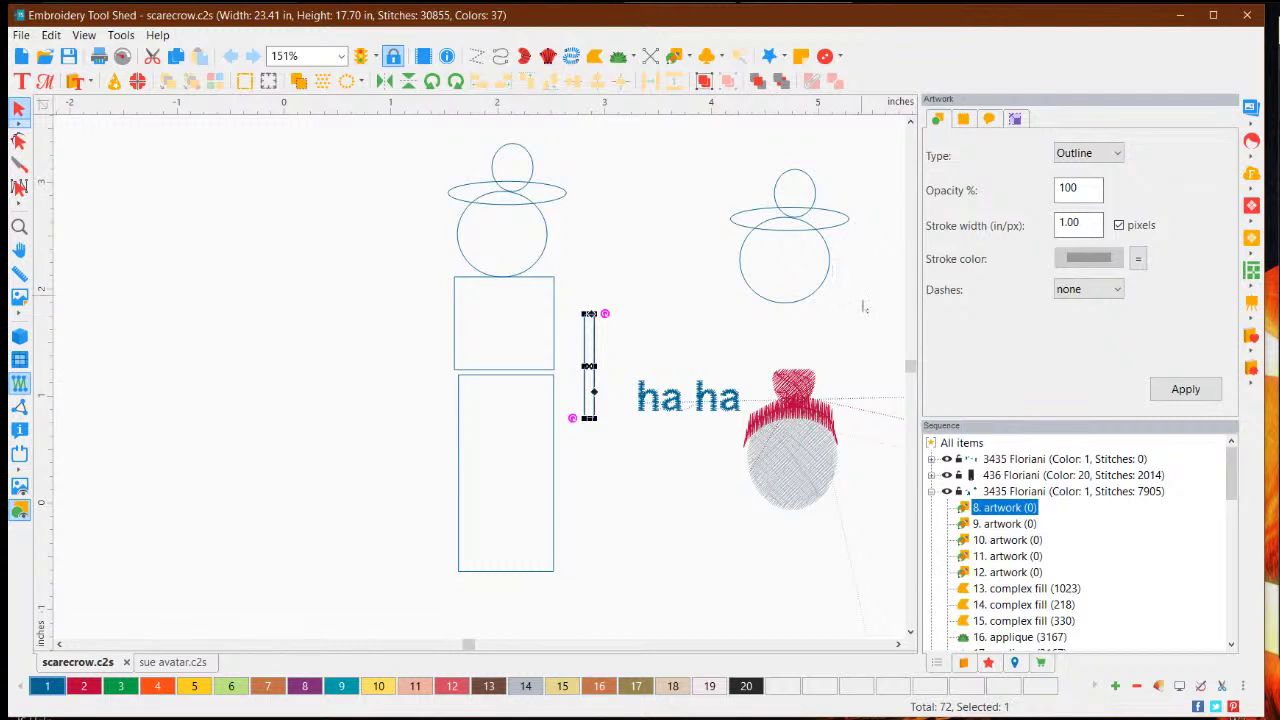
{"action": "left_click", "coordinate": [898, 644]}
{"action": "left_click", "coordinate": [898, 644]}
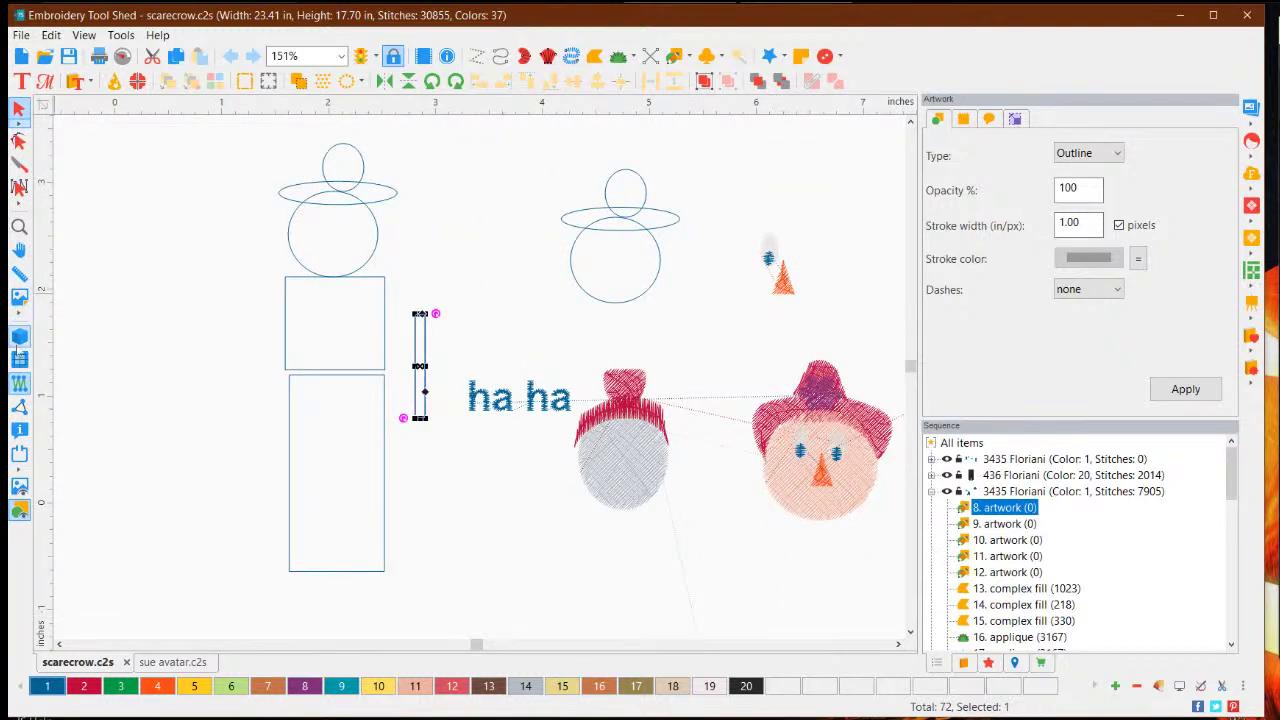
{"action": "left_click", "coordinate": [20, 337]}
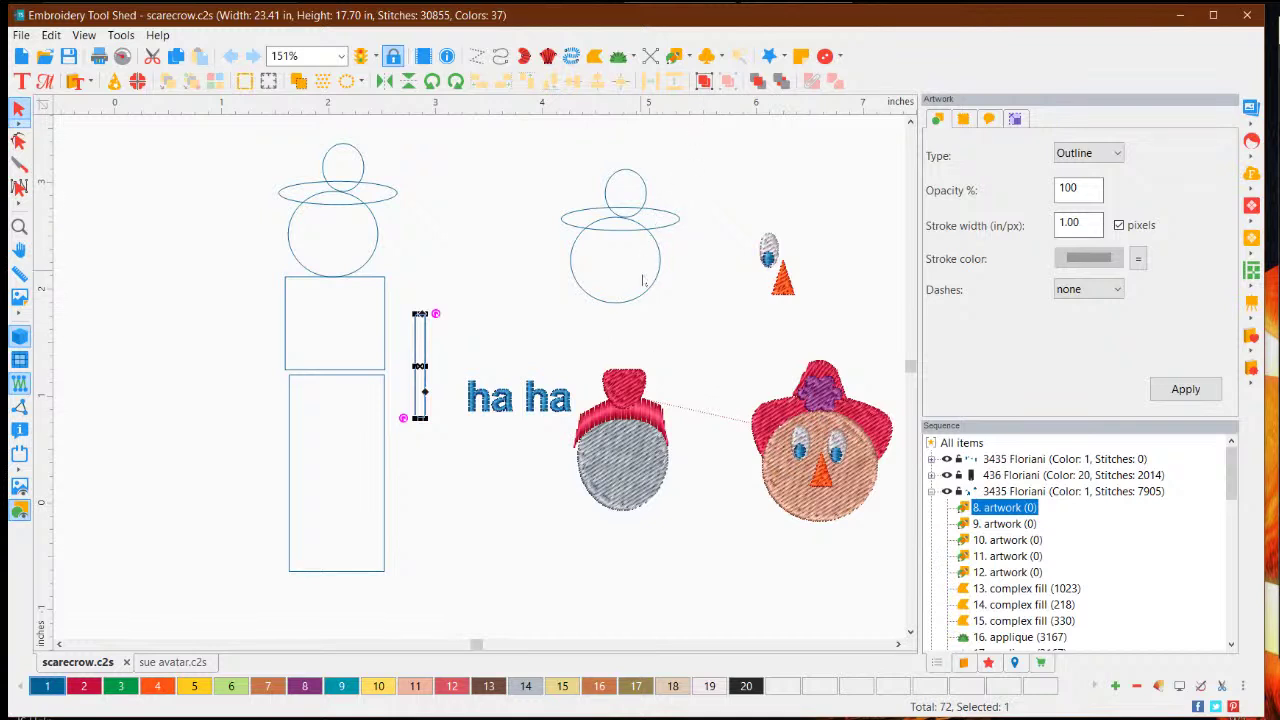
{"action": "left_click", "coordinate": [651, 295]}
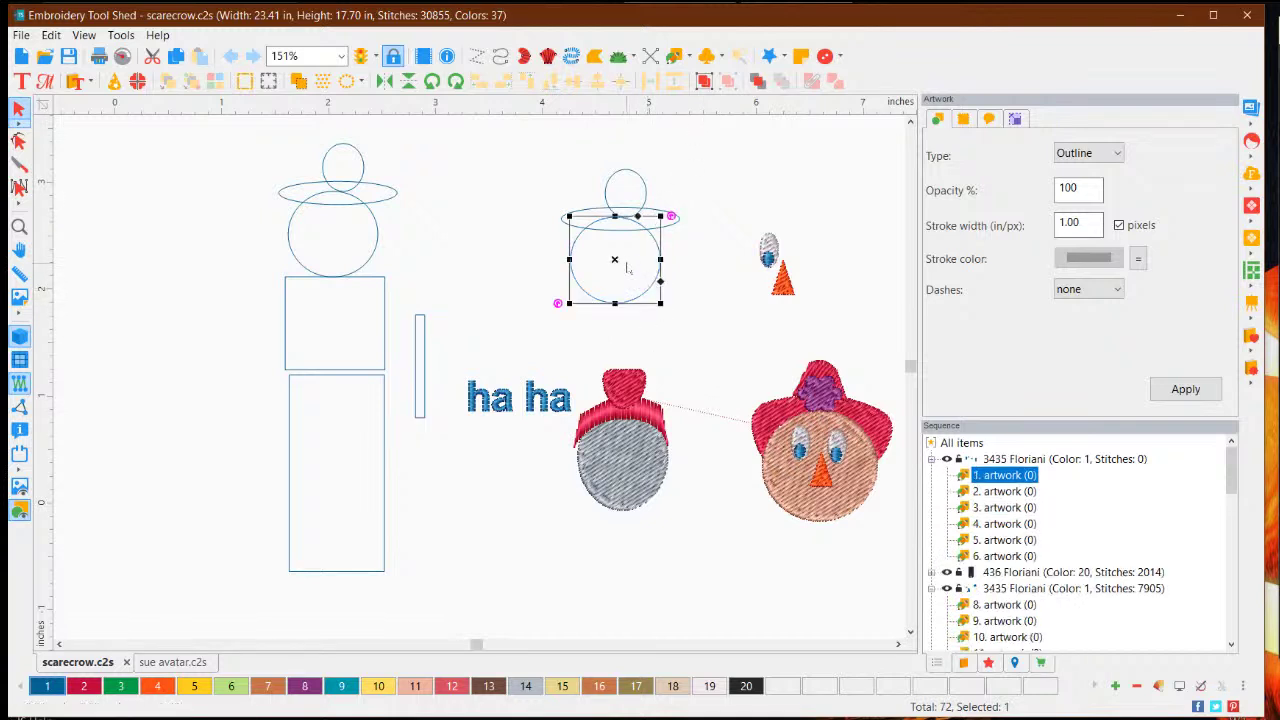
{"action": "left_click_drag", "start_coordinate": [617, 263], "coordinate": [627, 284]}
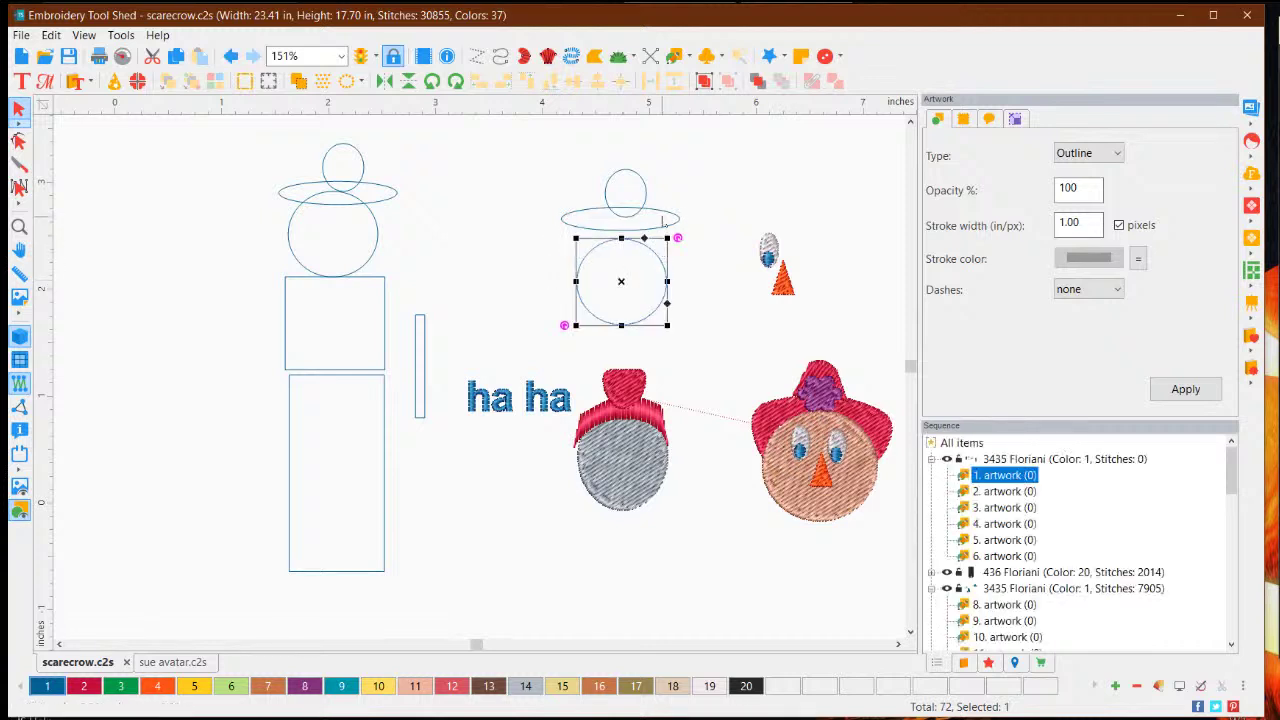
- Add two outline points to the hat brim ellipse above the standalone head circle, one on each side of its centre
{"action": "left_click", "coordinate": [673, 216]}
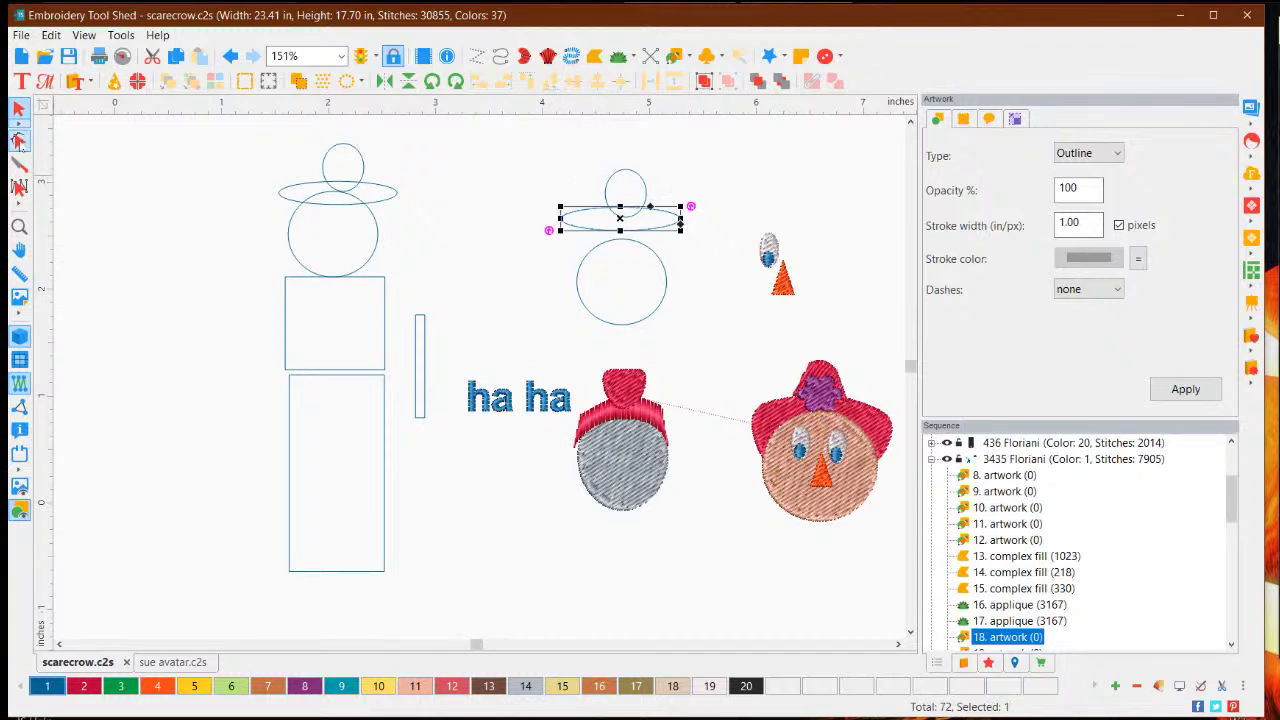
{"action": "left_click", "coordinate": [18, 141]}
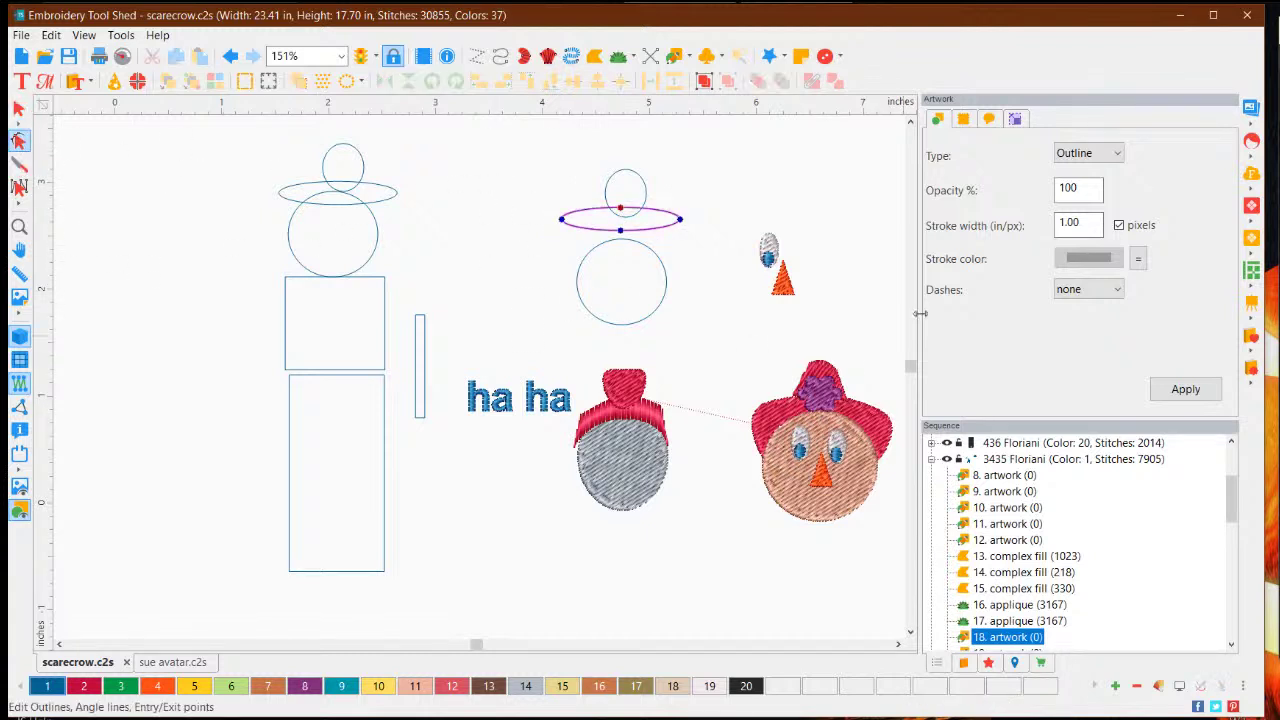
{"action": "right_click", "coordinate": [593, 213]}
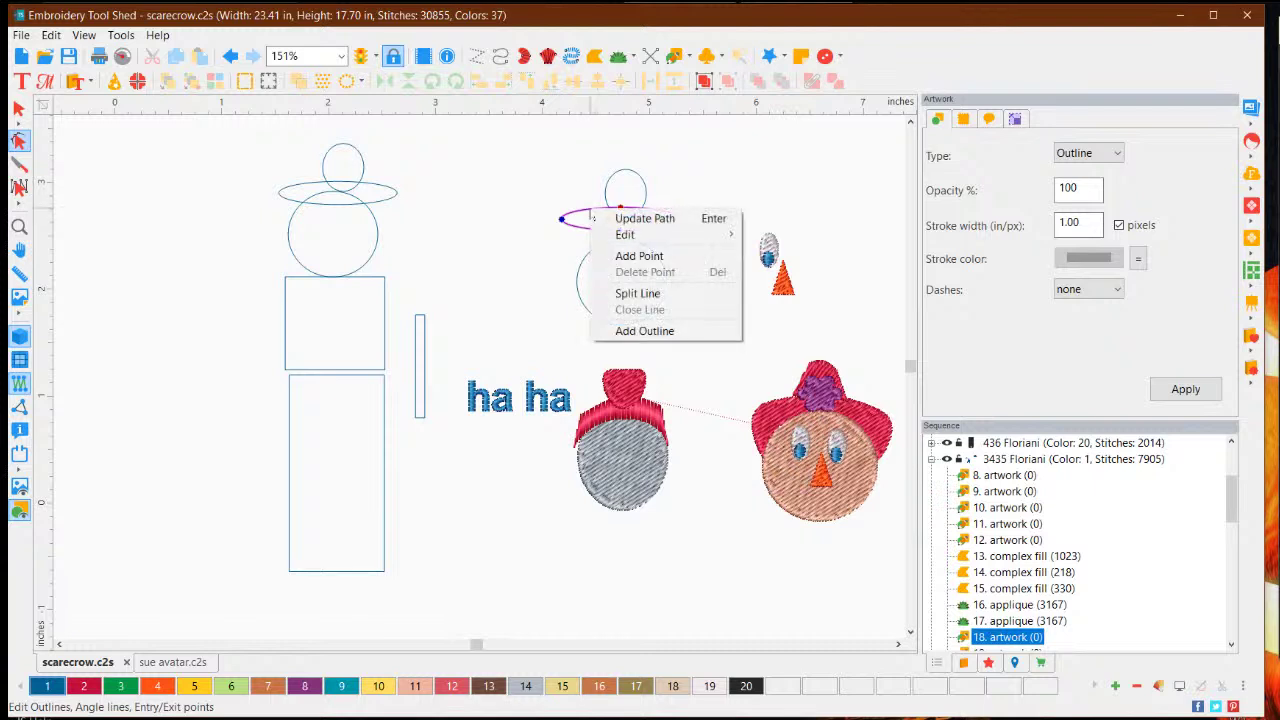
{"action": "left_click", "coordinate": [645, 253]}
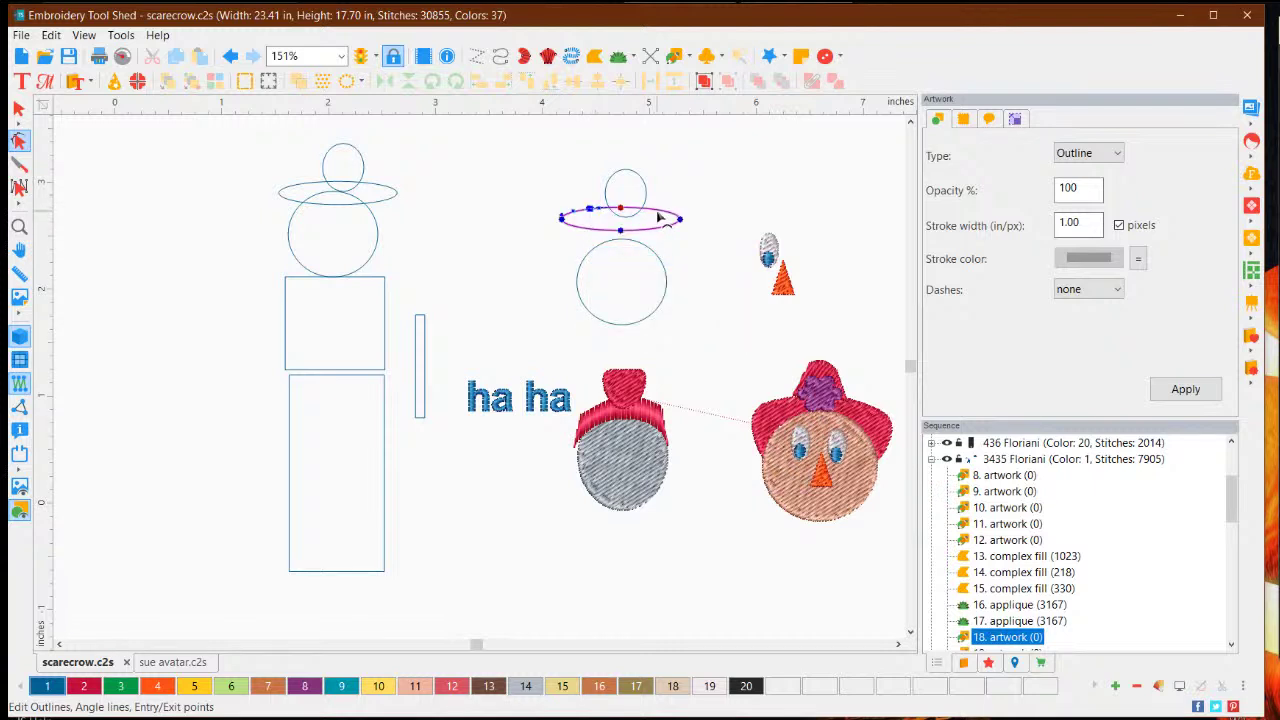
{"action": "right_click", "coordinate": [658, 217]}
{"action": "left_click", "coordinate": [700, 258]}
- Reshape the hat brim ellipse into an arched band by raising its middle points, lowering both ends and rounding the sides outward
{"action": "left_click_drag", "start_coordinate": [621, 232], "coordinate": [621, 198]}
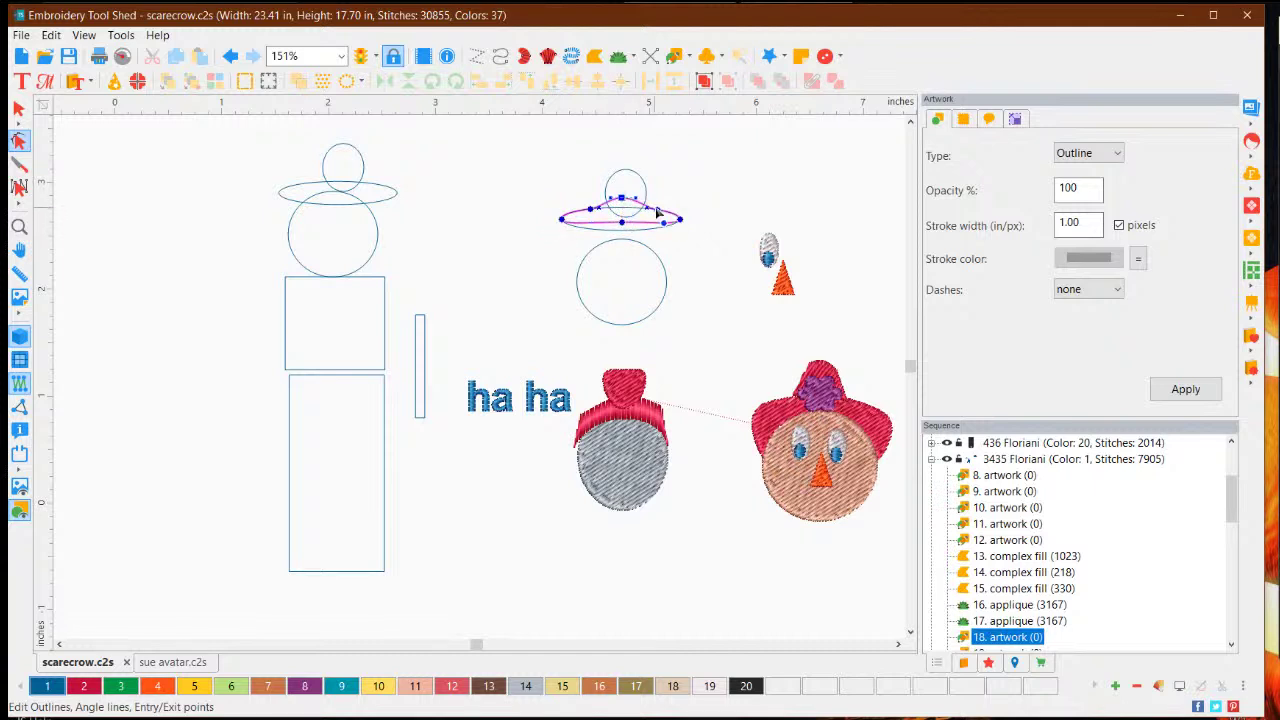
{"action": "left_click_drag", "start_coordinate": [661, 214], "coordinate": [625, 191]}
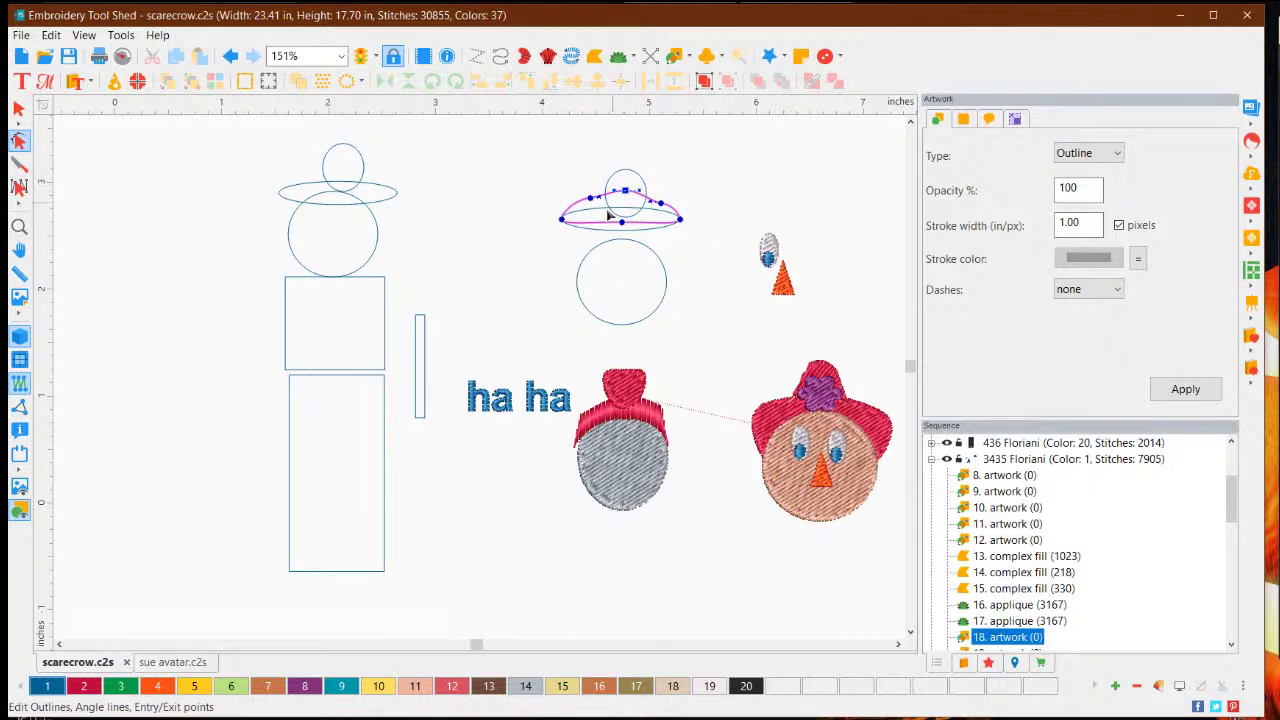
{"action": "left_click_drag", "start_coordinate": [561, 219], "coordinate": [560, 252]}
{"action": "left_click_drag", "start_coordinate": [572, 203], "coordinate": [549, 202]}
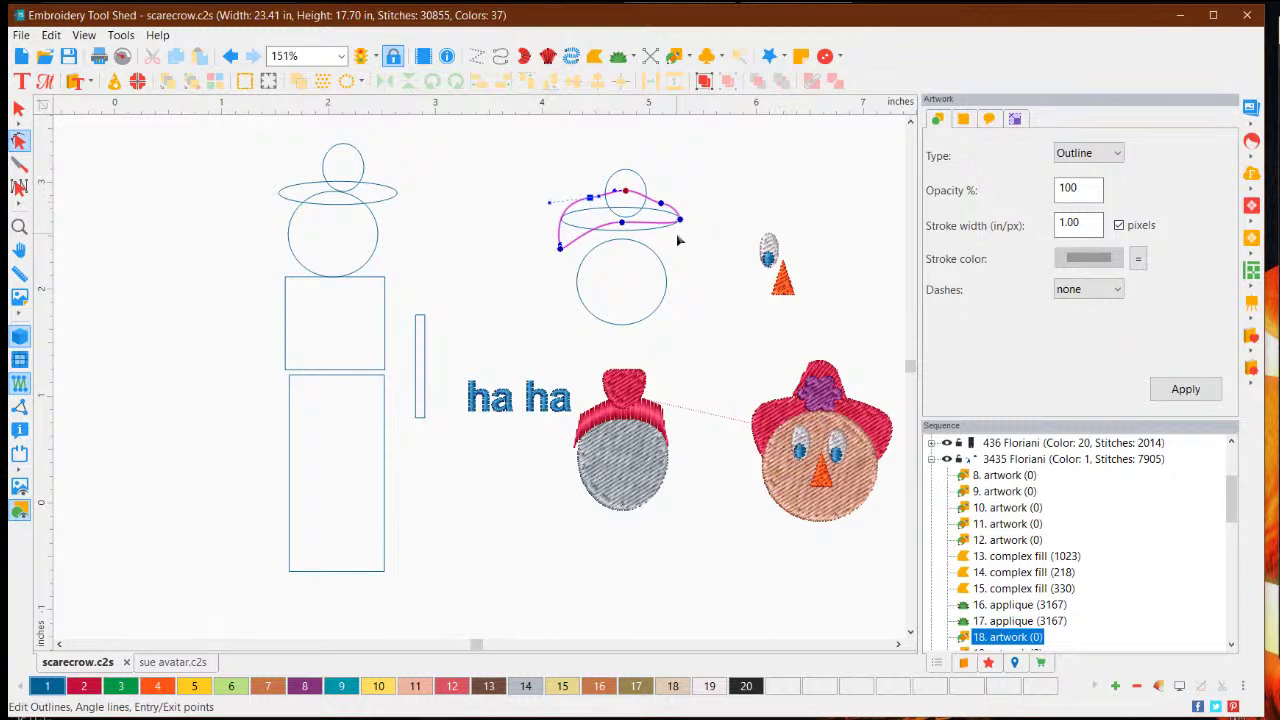
{"action": "mouse_move", "coordinate": [681, 225]}
{"action": "left_mouse_down"}
{"action": "mouse_move", "coordinate": [681, 250]}
{"action": "mouse_move", "coordinate": [673, 212]}
{"action": "left_mouse_up"}
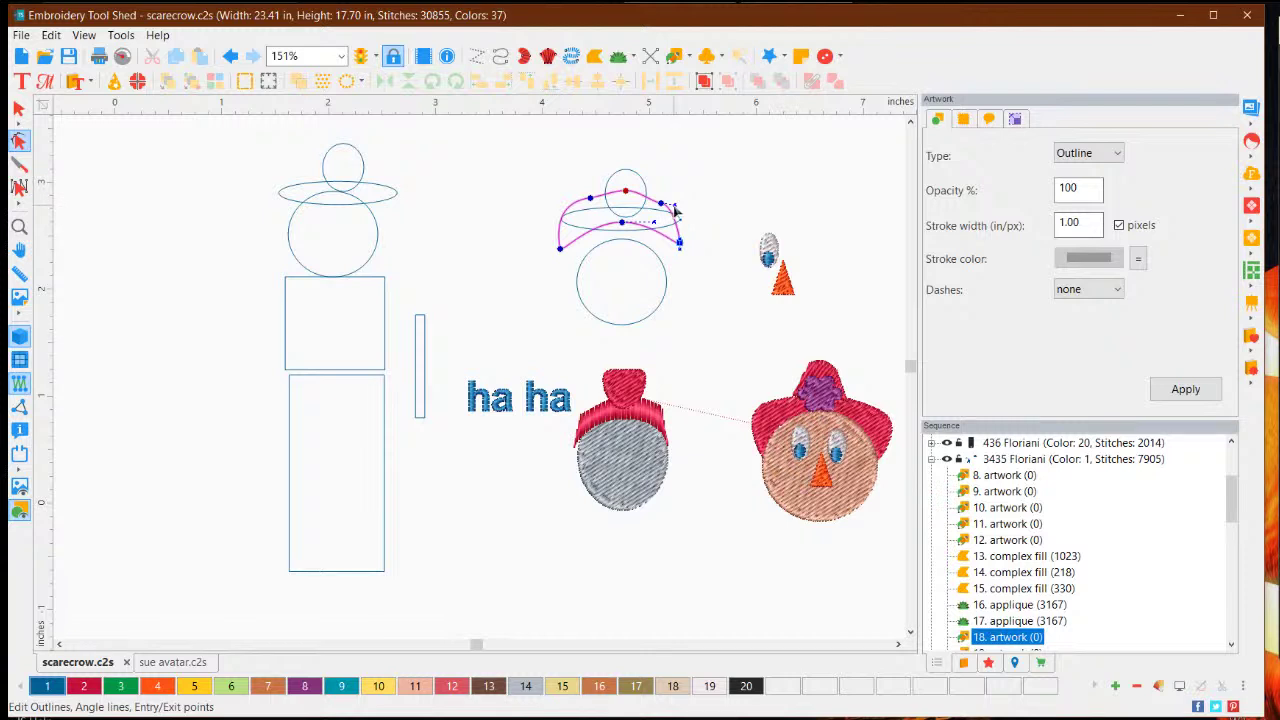
{"action": "mouse_move", "coordinate": [675, 210]}
{"action": "left_mouse_down"}
{"action": "mouse_move", "coordinate": [694, 210]}
{"action": "mouse_move", "coordinate": [693, 227]}
{"action": "left_mouse_up"}
{"action": "left_click", "coordinate": [1185, 389]}
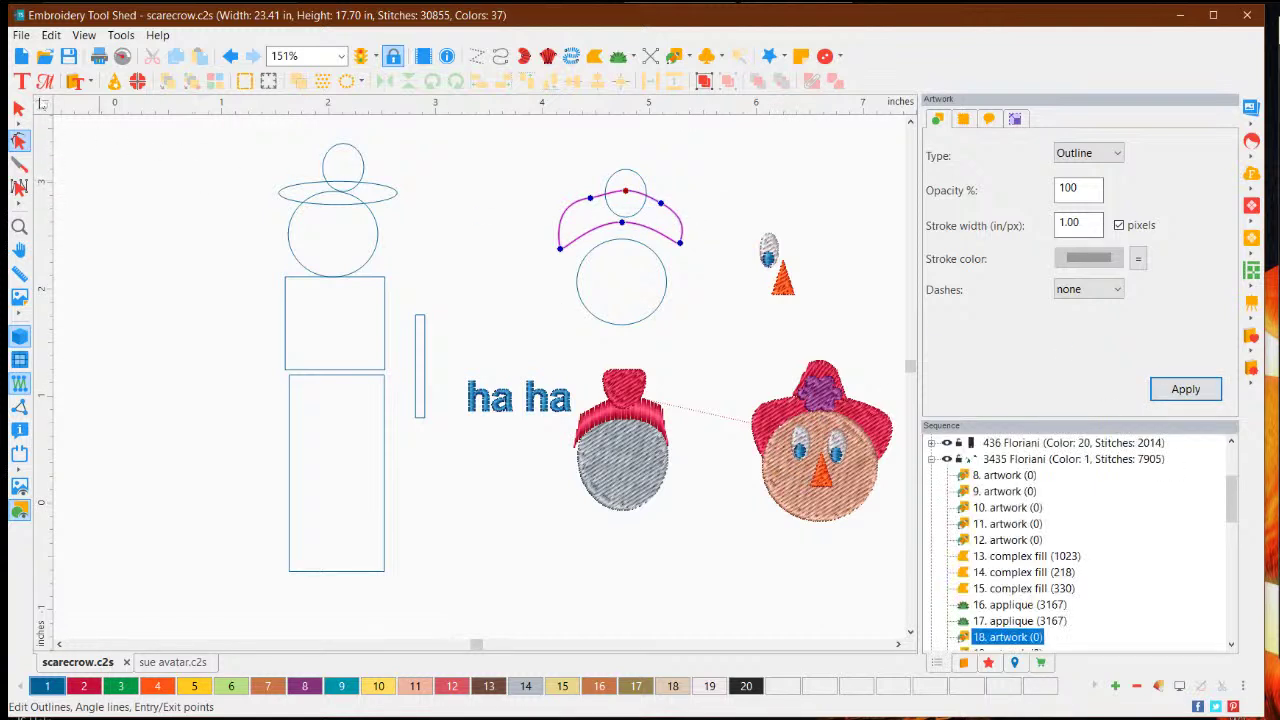
- Make the arched brim smaller and place it over the top of the head circle
{"action": "left_click", "coordinate": [19, 108]}
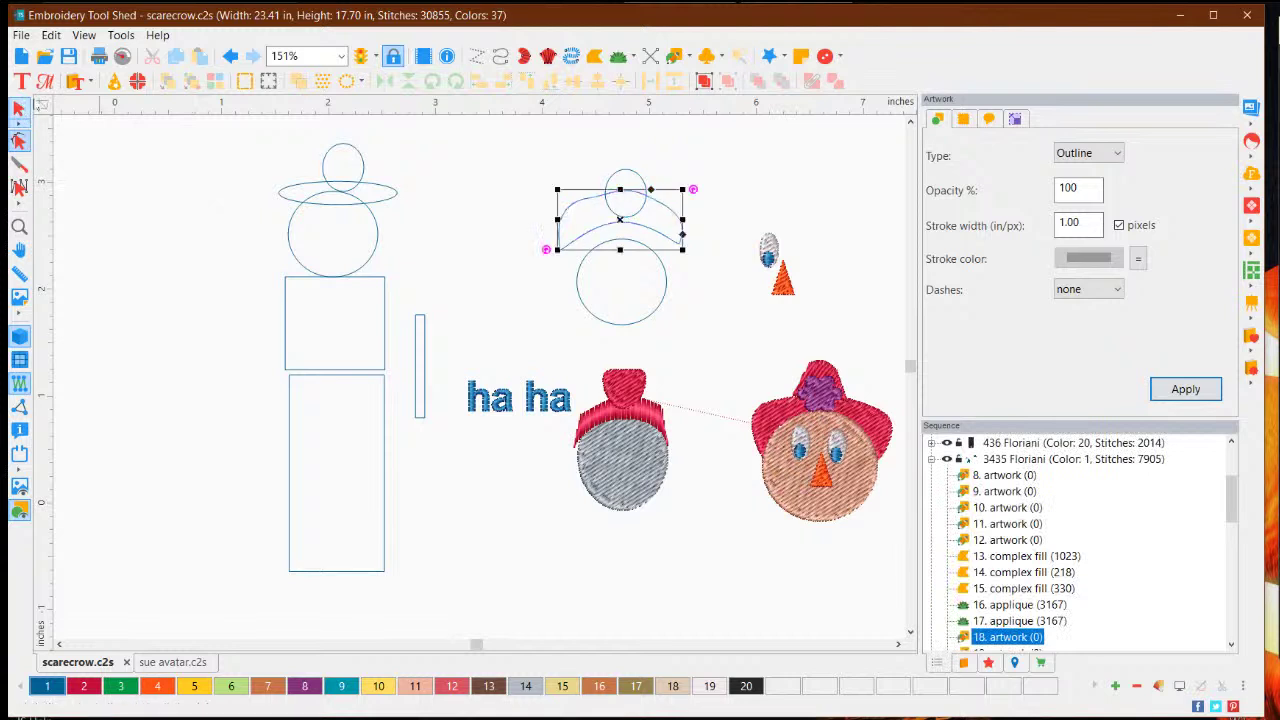
{"action": "mouse_move", "coordinate": [656, 226]}
{"action": "left_mouse_down"}
{"action": "mouse_move", "coordinate": [655, 250]}
{"action": "mouse_move", "coordinate": [681, 267]}
{"action": "mouse_move", "coordinate": [648, 220]}
{"action": "mouse_move", "coordinate": [652, 232]}
{"action": "left_mouse_up"}
{"action": "left_click", "coordinate": [655, 235]}
{"action": "left_click", "coordinate": [652, 235]}
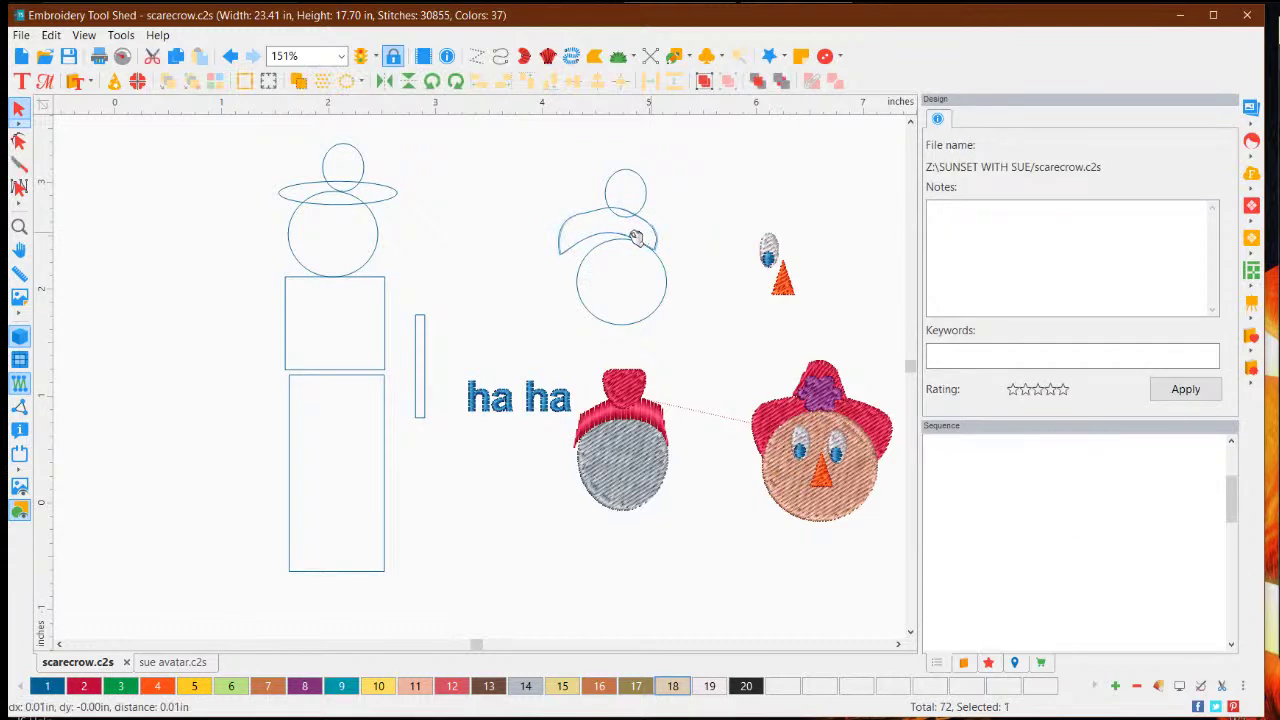
{"action": "left_click_drag", "start_coordinate": [612, 232], "coordinate": [618, 237]}
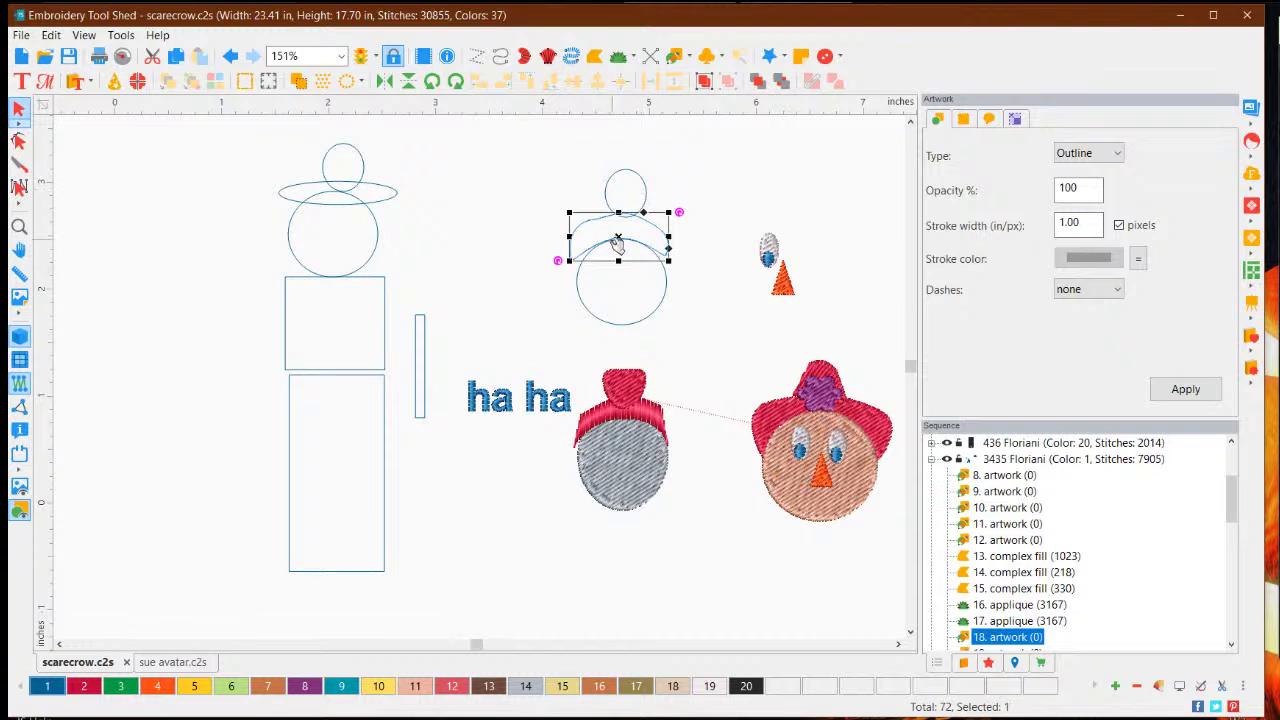
- Pull both brim ends further down around the head circle and bulge the brim's sides outward
{"action": "left_click", "coordinate": [19, 142]}
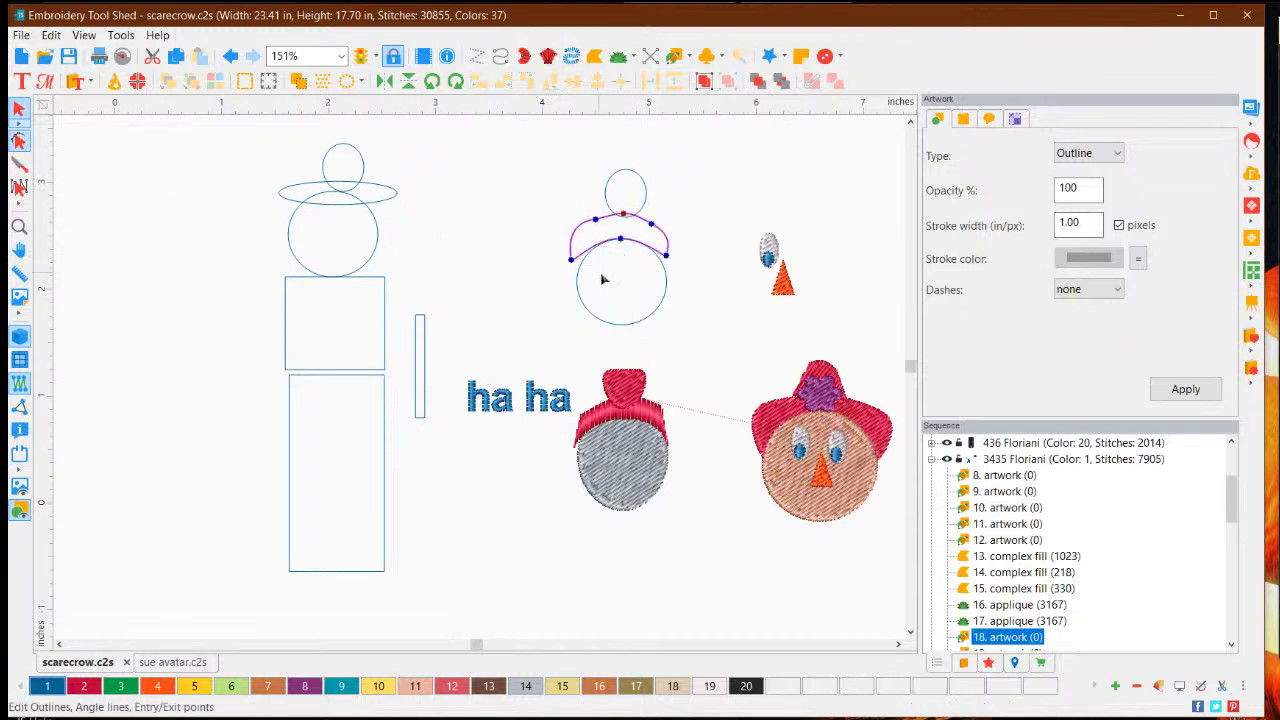
{"action": "mouse_move", "coordinate": [573, 264]}
{"action": "left_mouse_down"}
{"action": "mouse_move", "coordinate": [575, 285]}
{"action": "mouse_move", "coordinate": [572, 272]}
{"action": "left_mouse_up"}
{"action": "left_click_drag", "start_coordinate": [564, 227], "coordinate": [543, 233]}
{"action": "left_click_drag", "start_coordinate": [667, 257], "coordinate": [672, 283]}
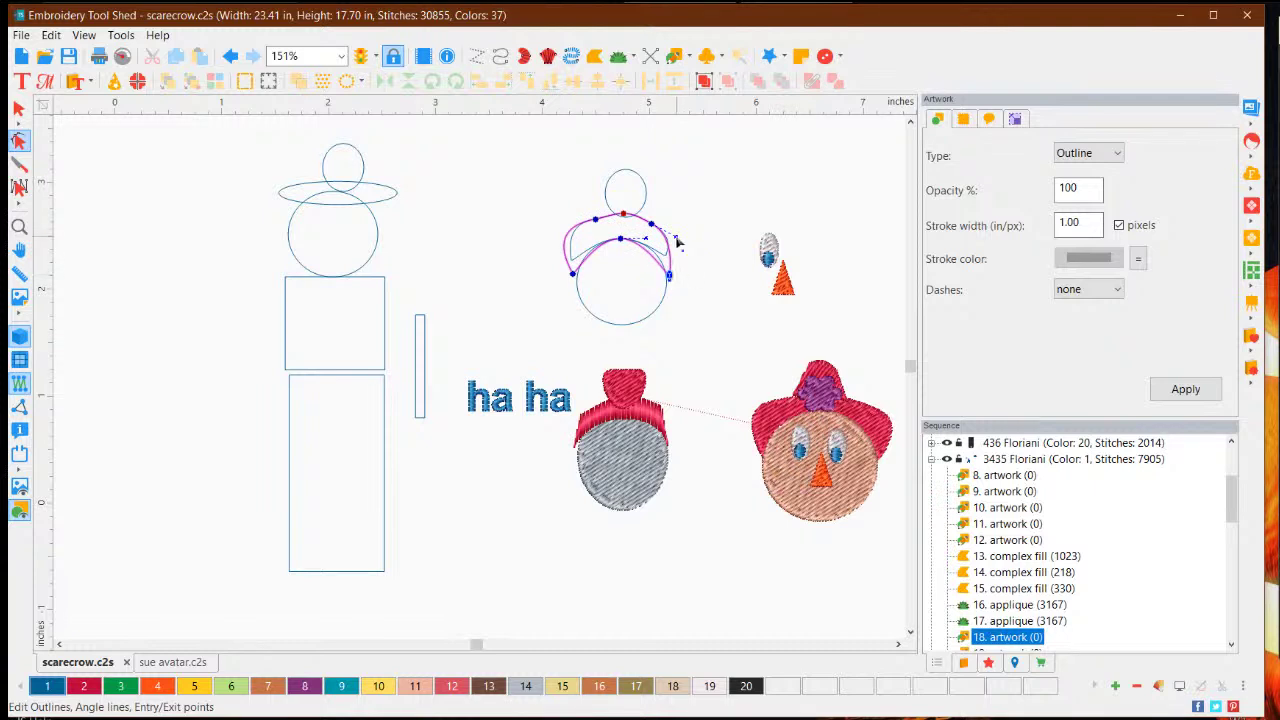
{"action": "left_click_drag", "start_coordinate": [677, 239], "coordinate": [692, 241]}
{"action": "left_click", "coordinate": [18, 108]}
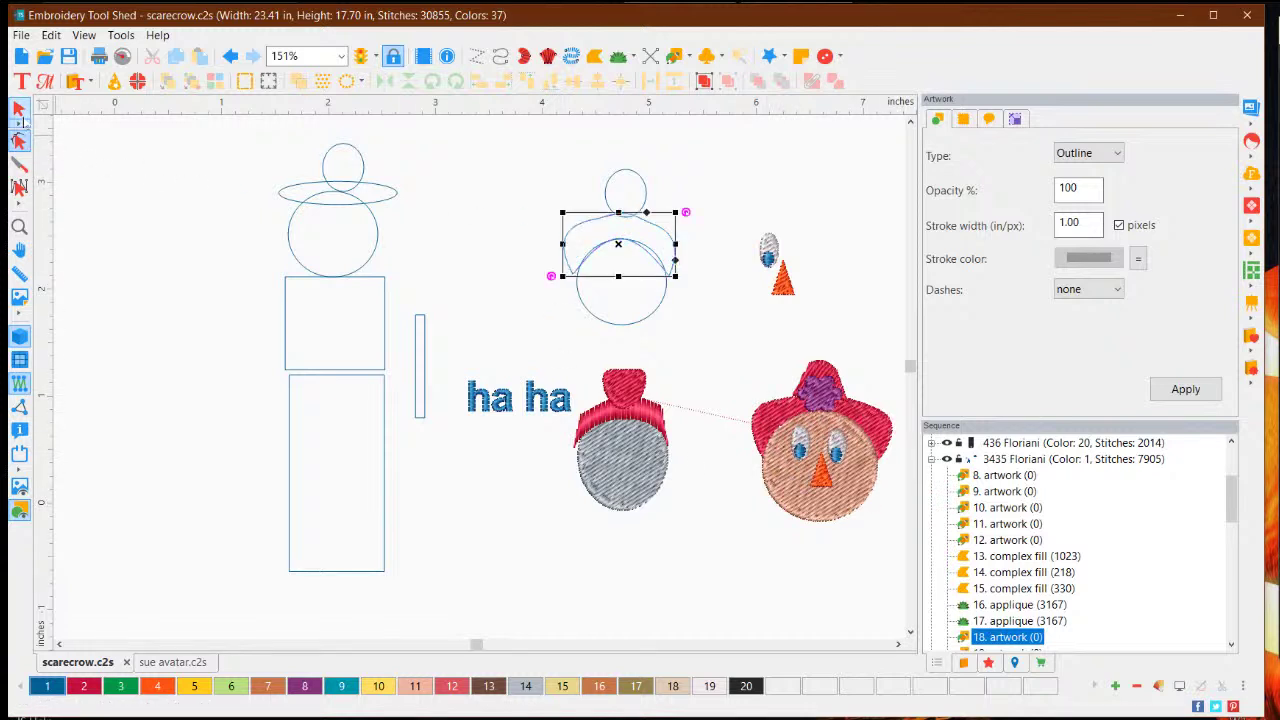
{"action": "left_click", "coordinate": [703, 228]}
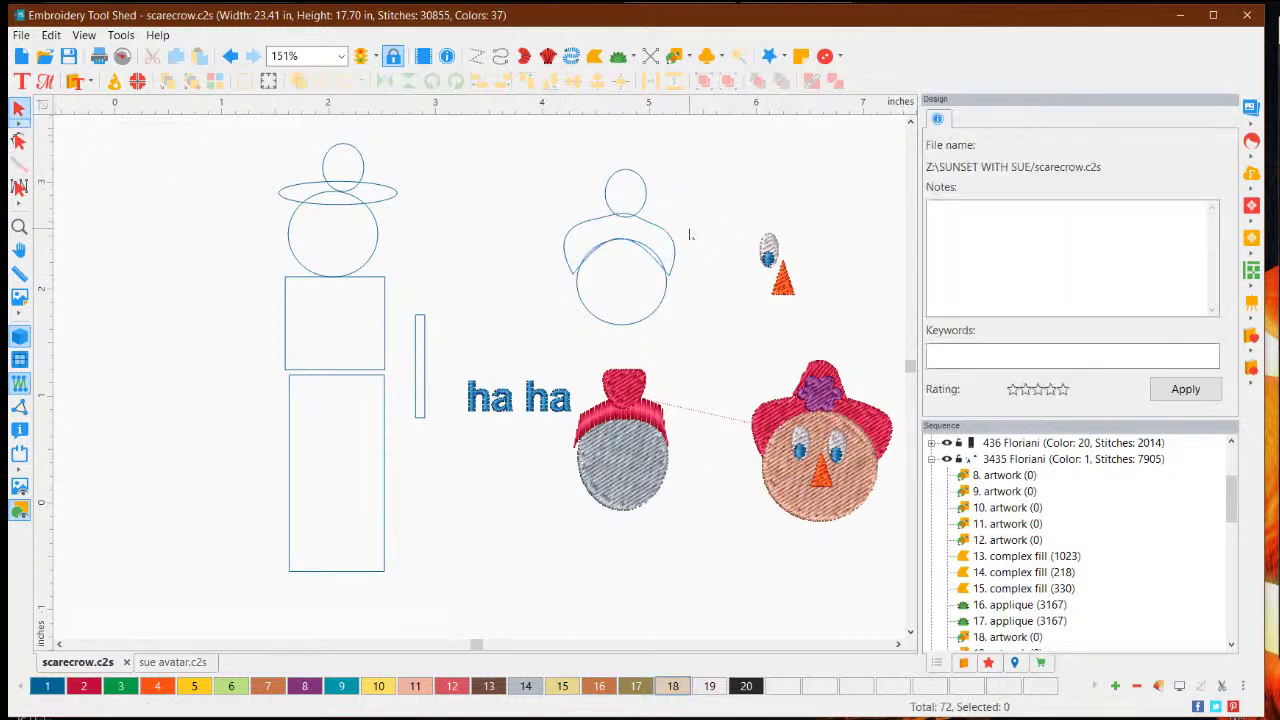
- Add an outline point on the upper left and upper right of the oval hat crown above the brim
{"action": "left_click", "coordinate": [637, 181]}
{"action": "left_click", "coordinate": [18, 141]}
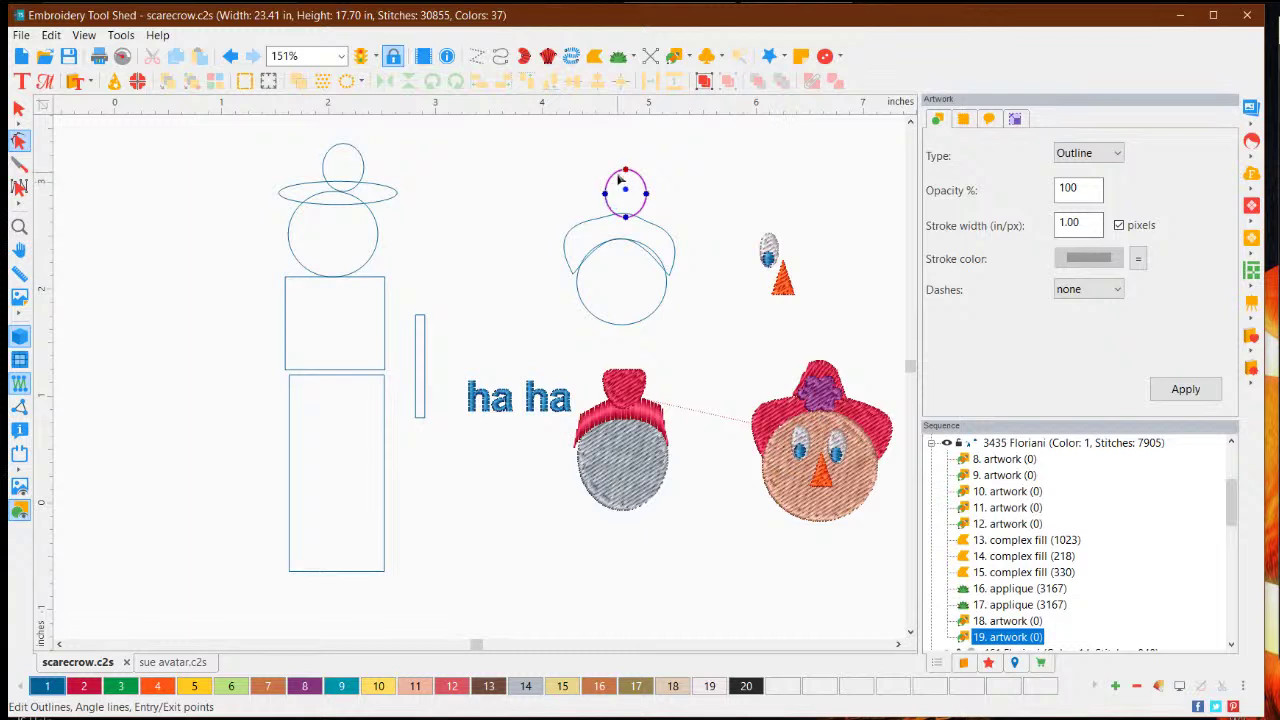
{"action": "right_click", "coordinate": [612, 181]}
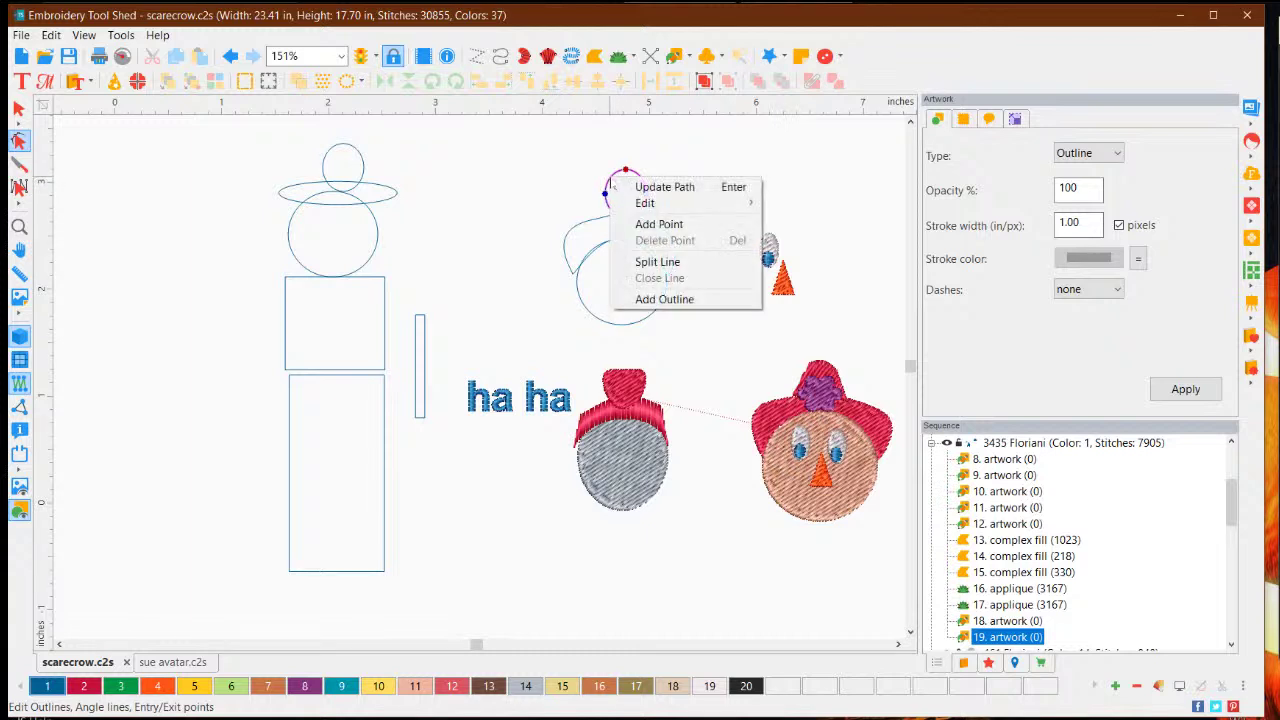
{"action": "left_click", "coordinate": [645, 224]}
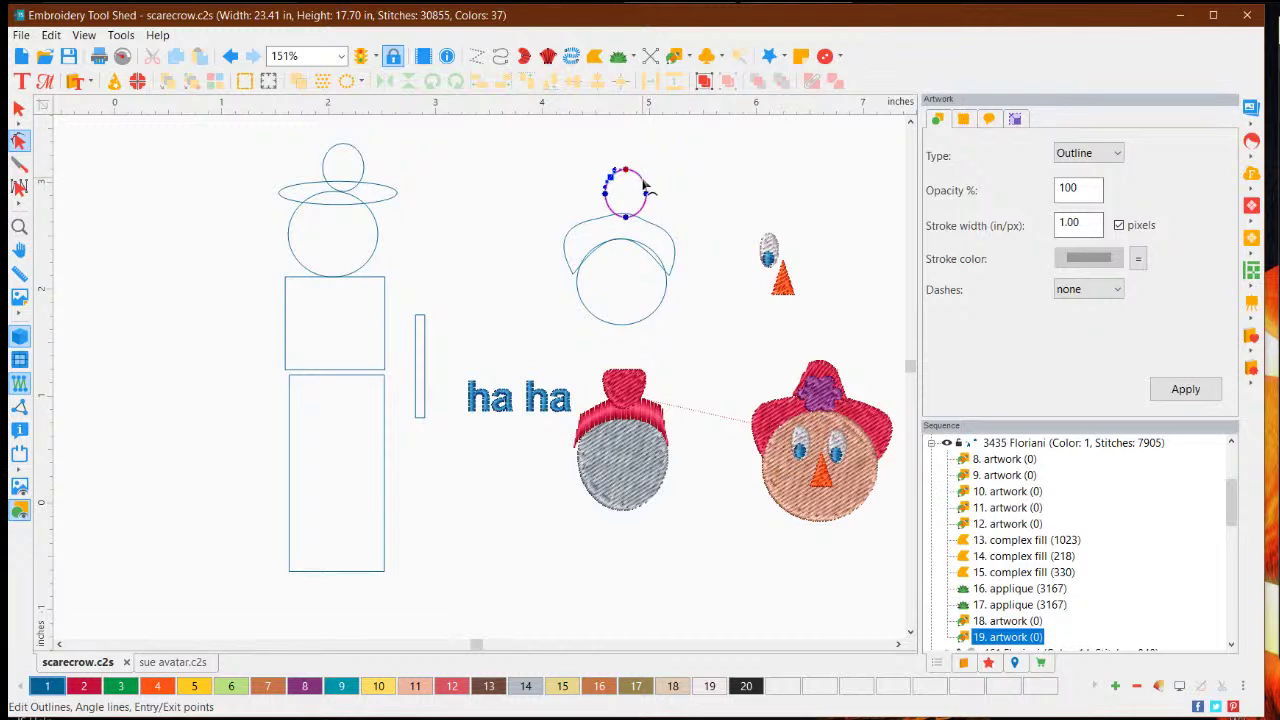
{"action": "right_click", "coordinate": [645, 186]}
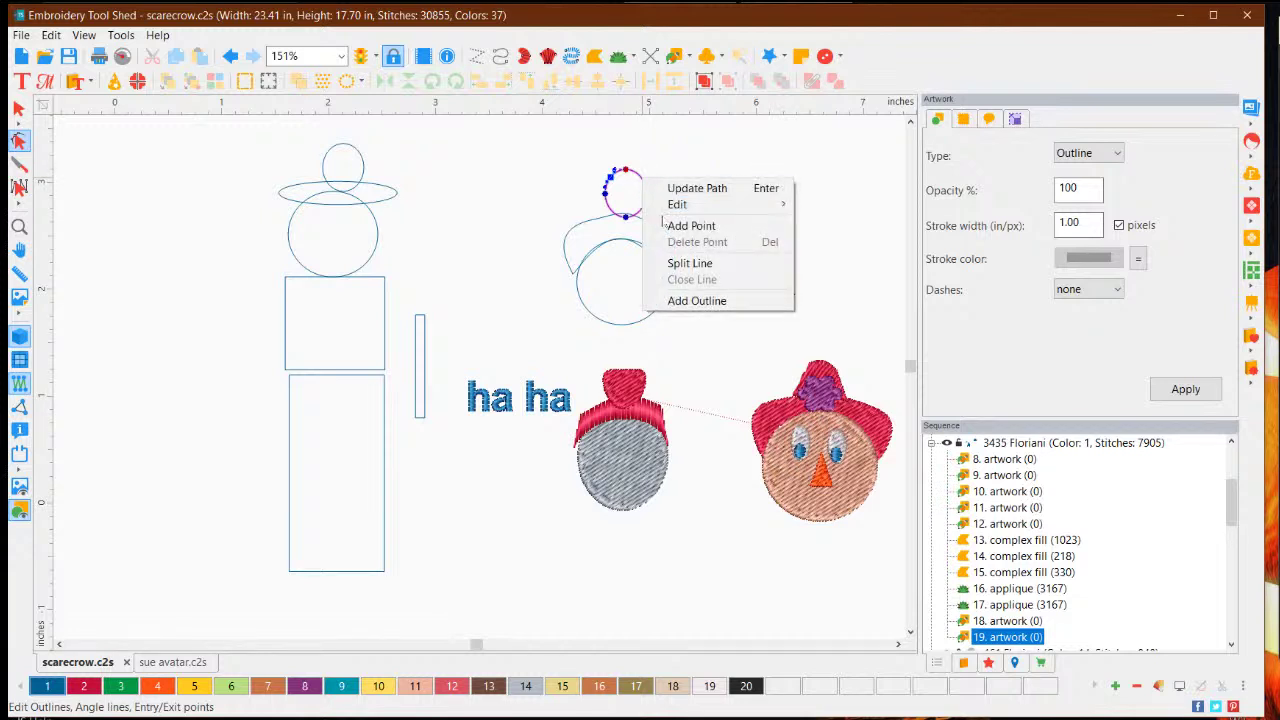
{"action": "left_click", "coordinate": [663, 225]}
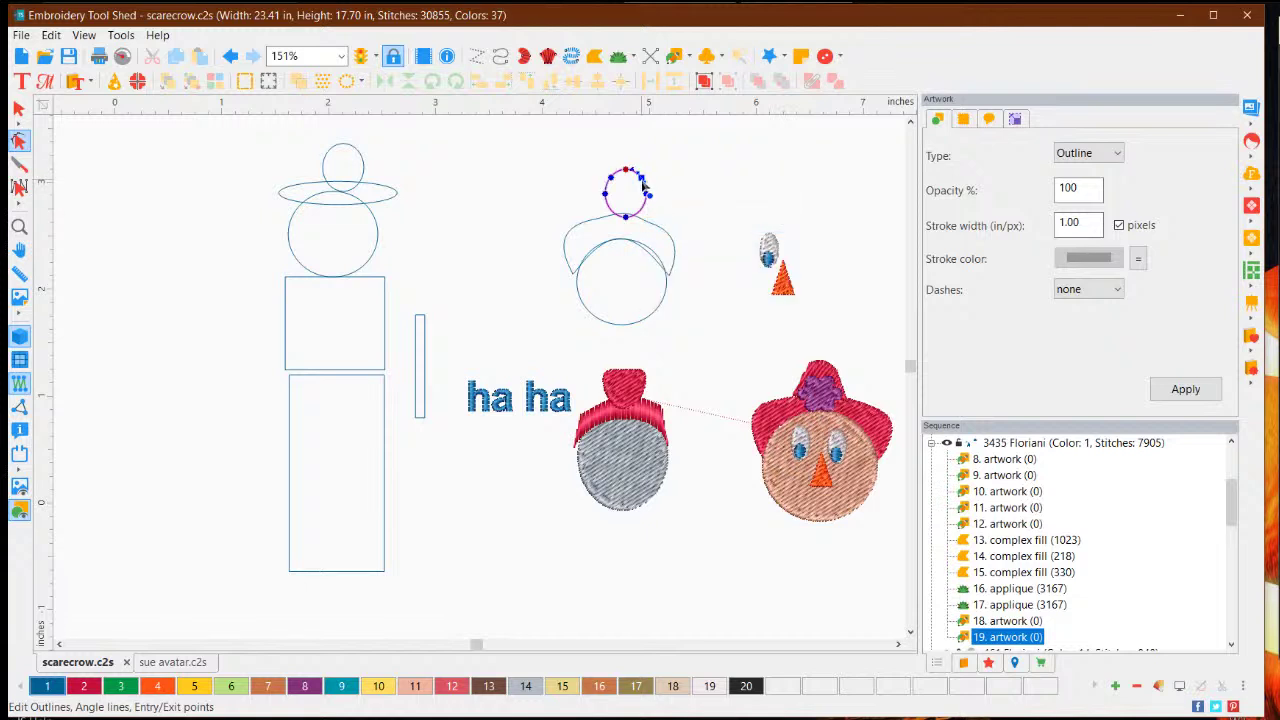
- Reshape the crown oval by moving its upper side points outward and raising its bottom point into a concave lower edge
{"action": "left_click", "coordinate": [645, 183]}
{"action": "left_click", "coordinate": [608, 177]}
{"action": "left_click", "coordinate": [626, 213]}
{"action": "left_click_drag", "start_coordinate": [627, 214], "coordinate": [631, 198]}
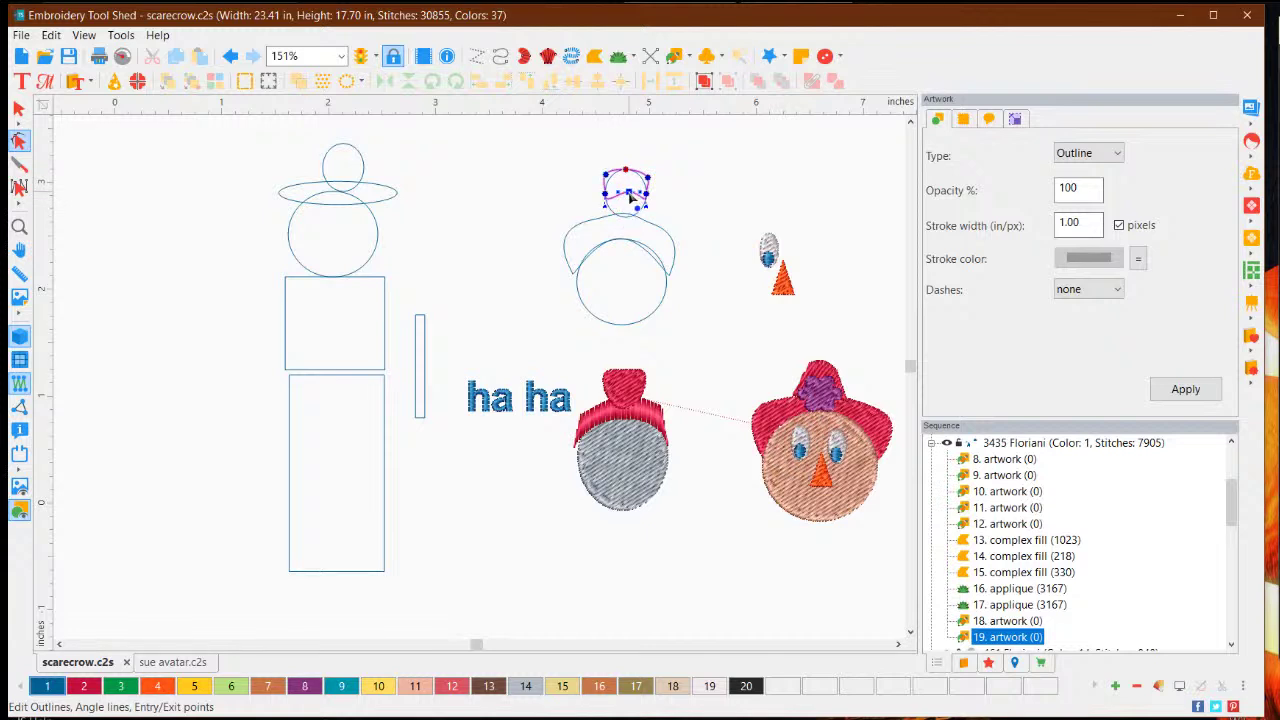
{"action": "left_click", "coordinate": [1160, 383]}
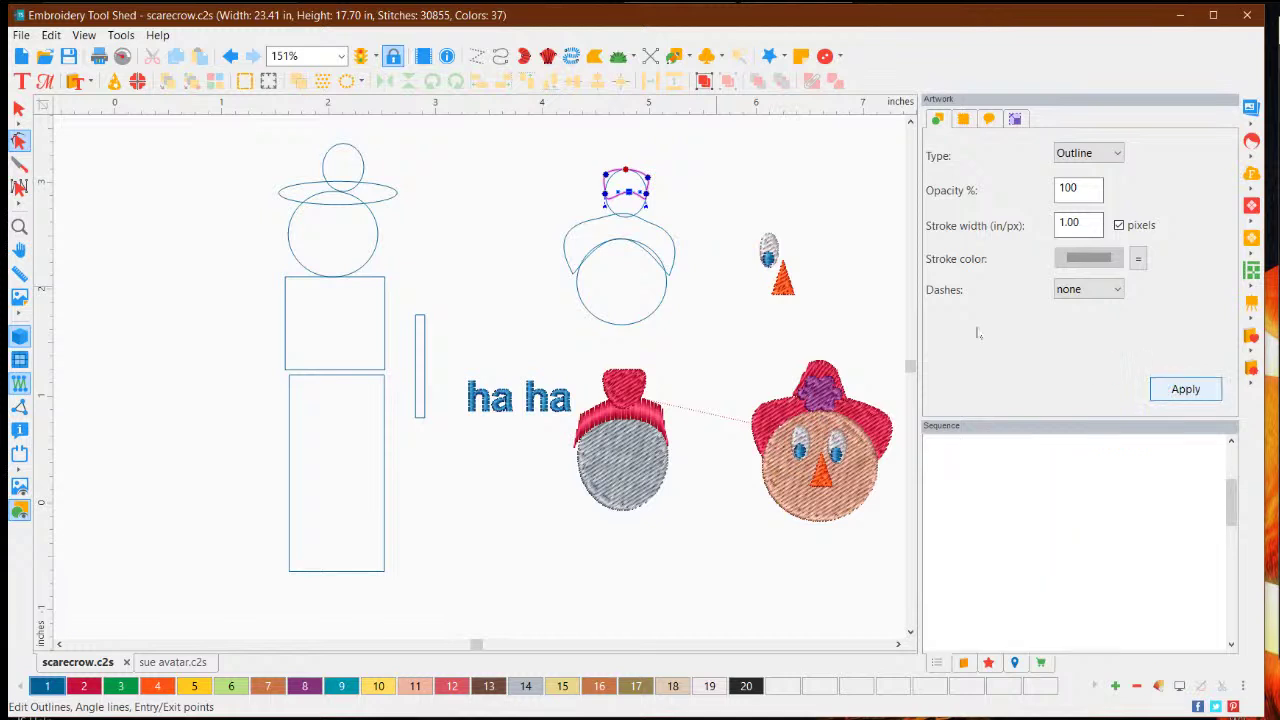
{"action": "left_click", "coordinate": [19, 110]}
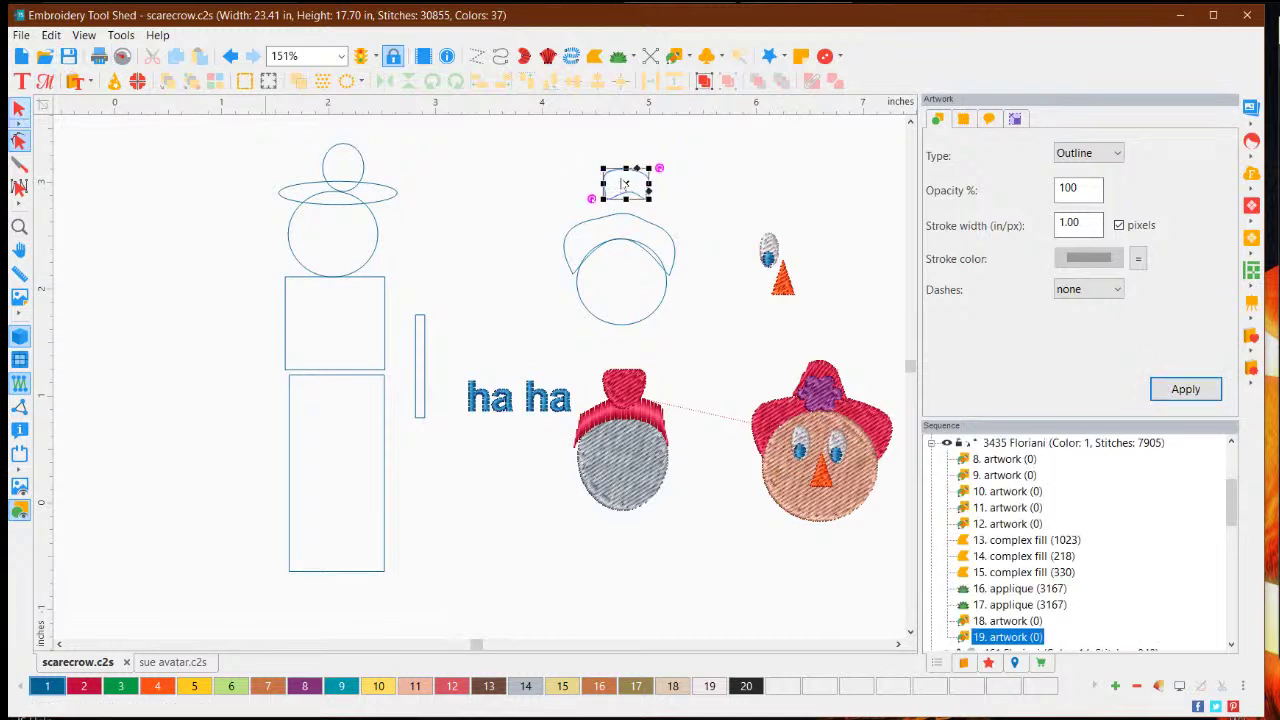
- Move the reshaped hat crown down onto the top of the brim
{"action": "left_click", "coordinate": [628, 178]}
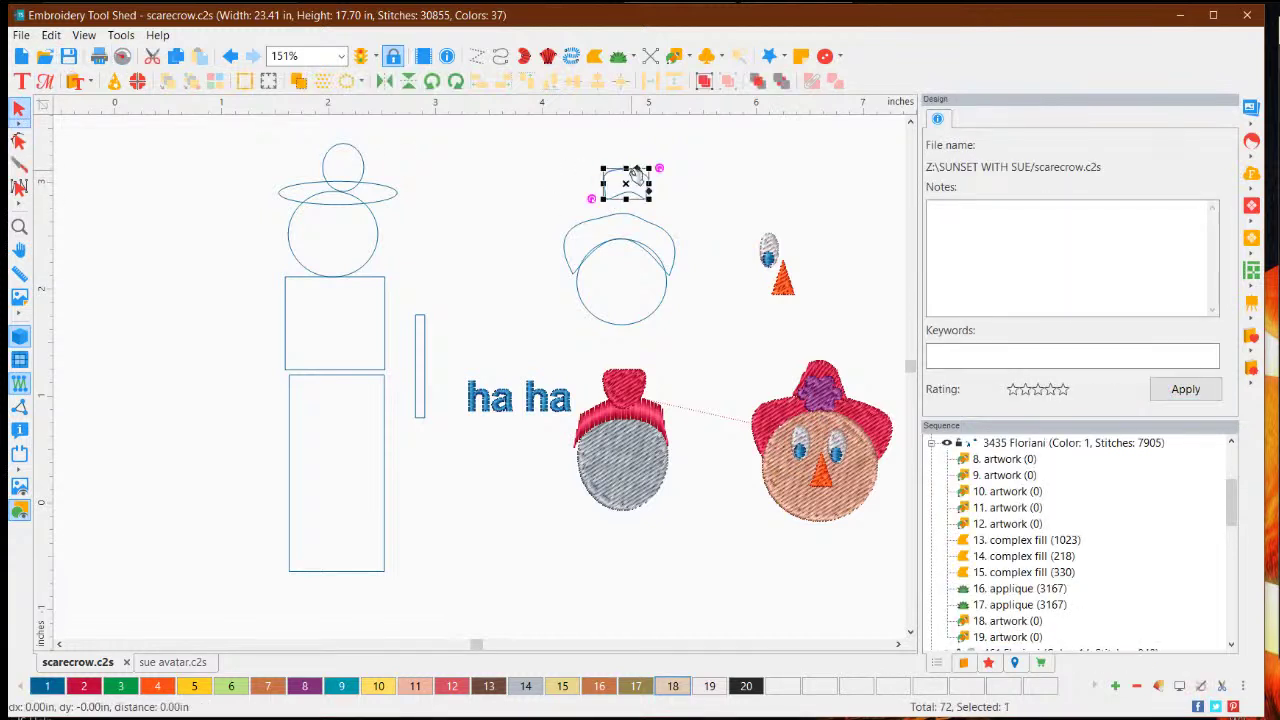
{"action": "left_click_drag", "start_coordinate": [630, 176], "coordinate": [624, 210]}
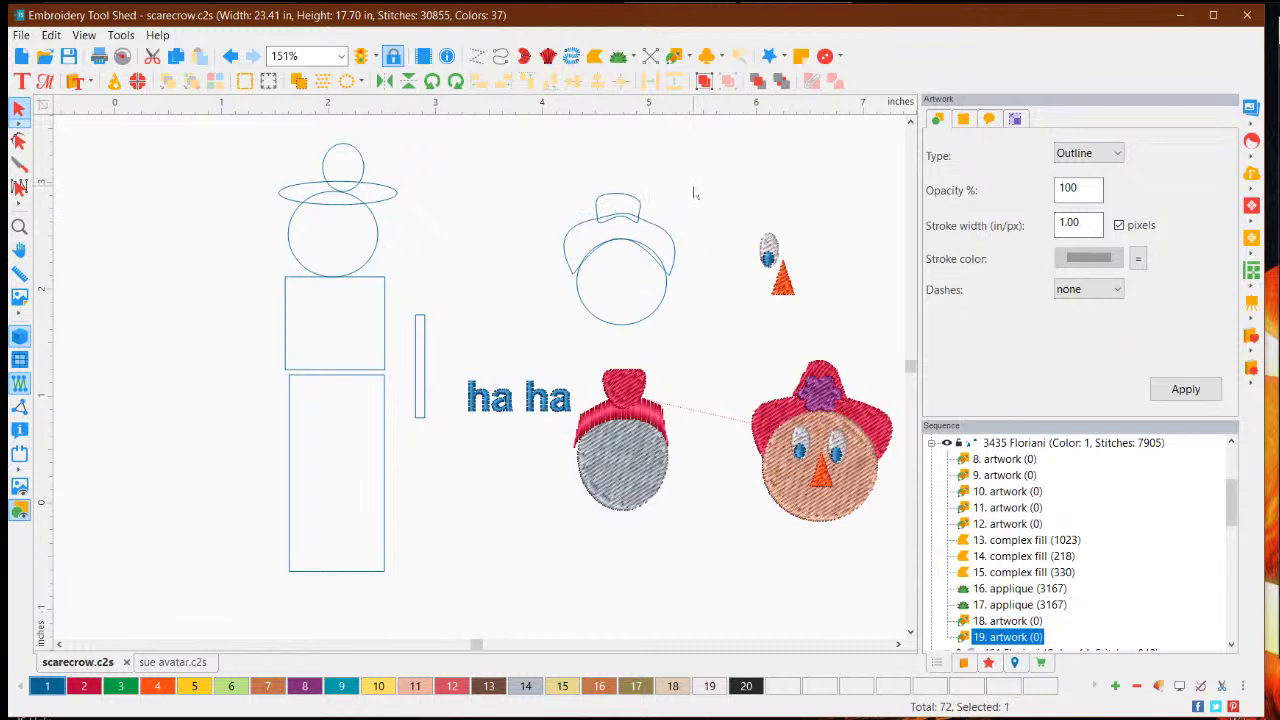
{"action": "left_click", "coordinate": [695, 192]}
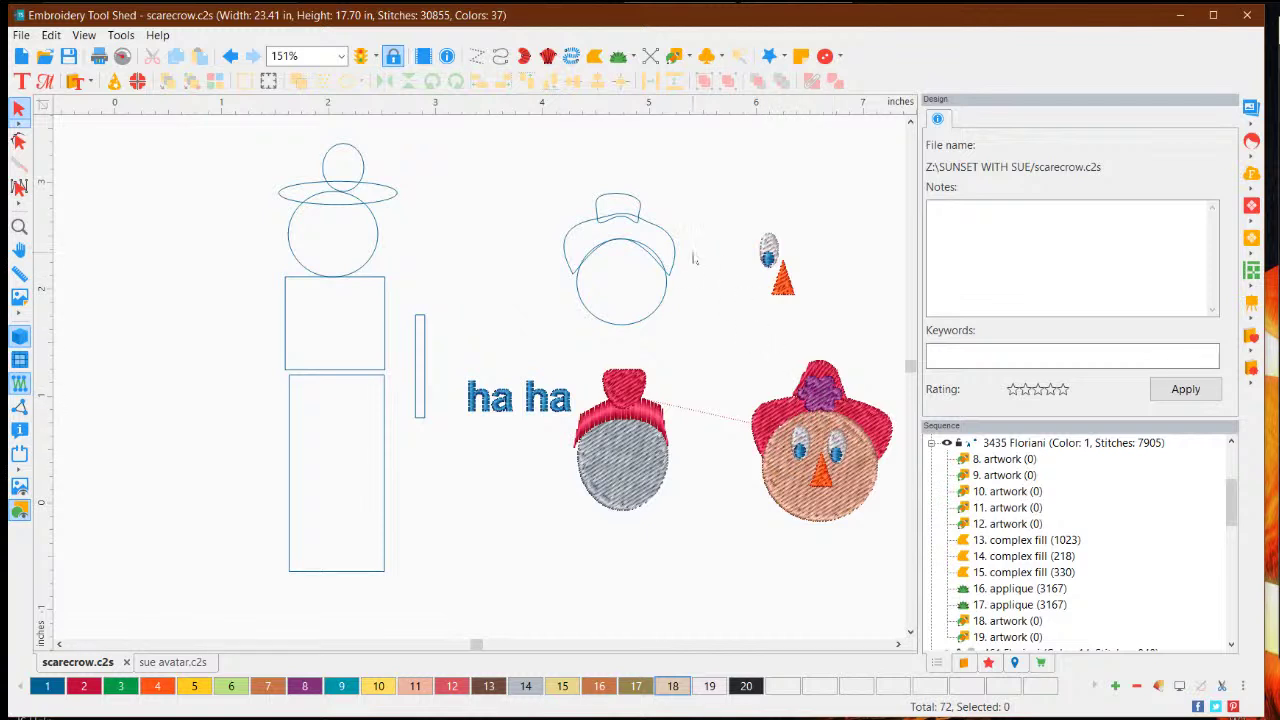
- Delete the arched hat brim outline from the standalone head
{"action": "left_click", "coordinate": [673, 259]}
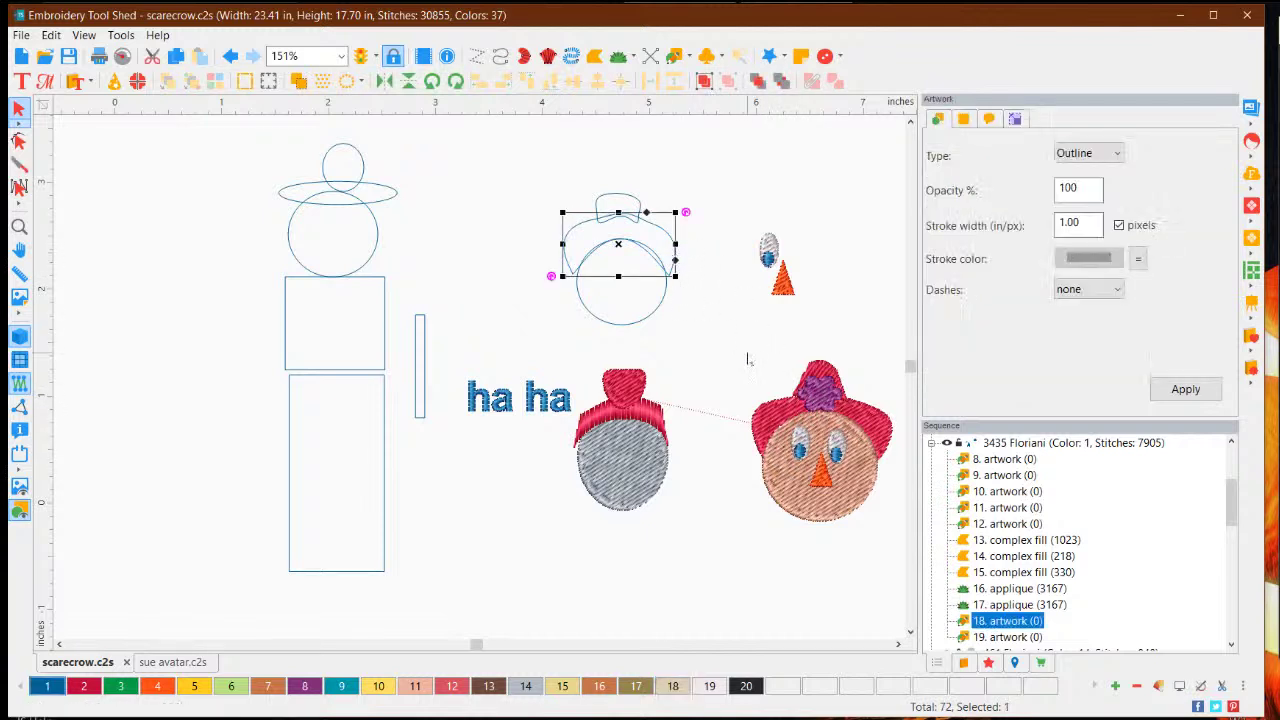
{"action": "key", "text": "Delete"}
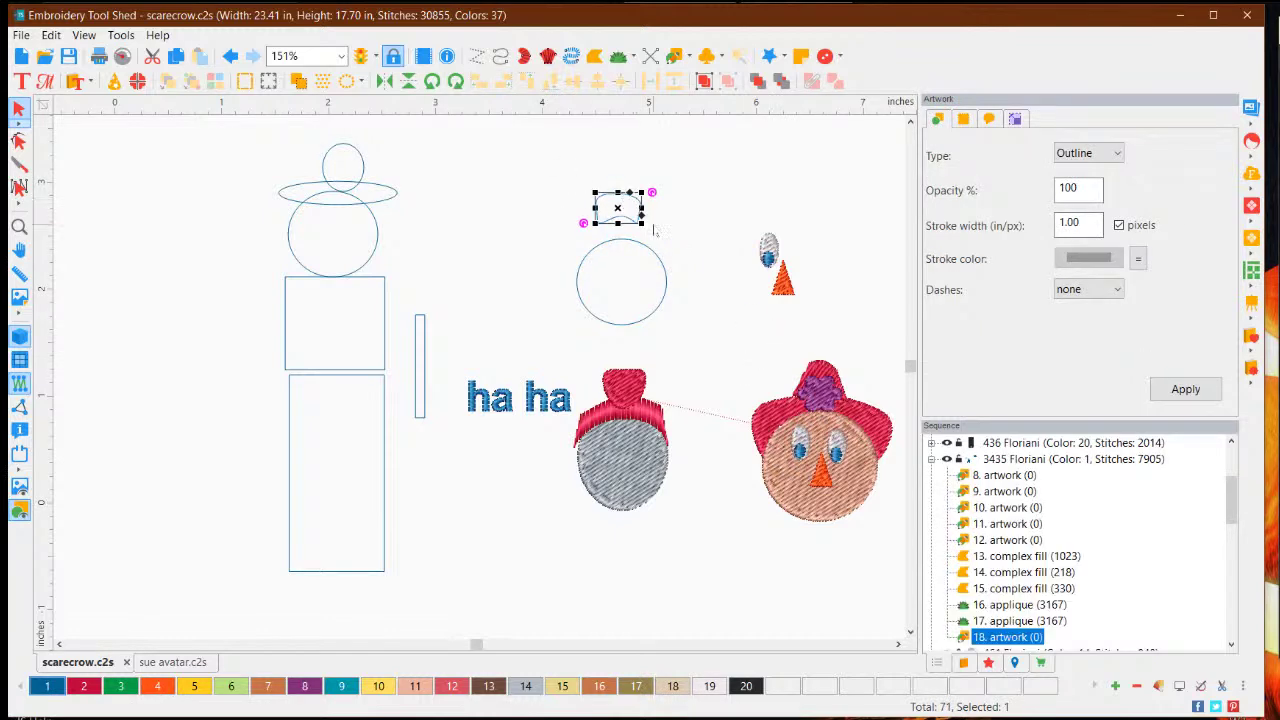
- Delete the remaining hat crown outline above the standalone head circle
{"action": "key", "text": "Delete"}
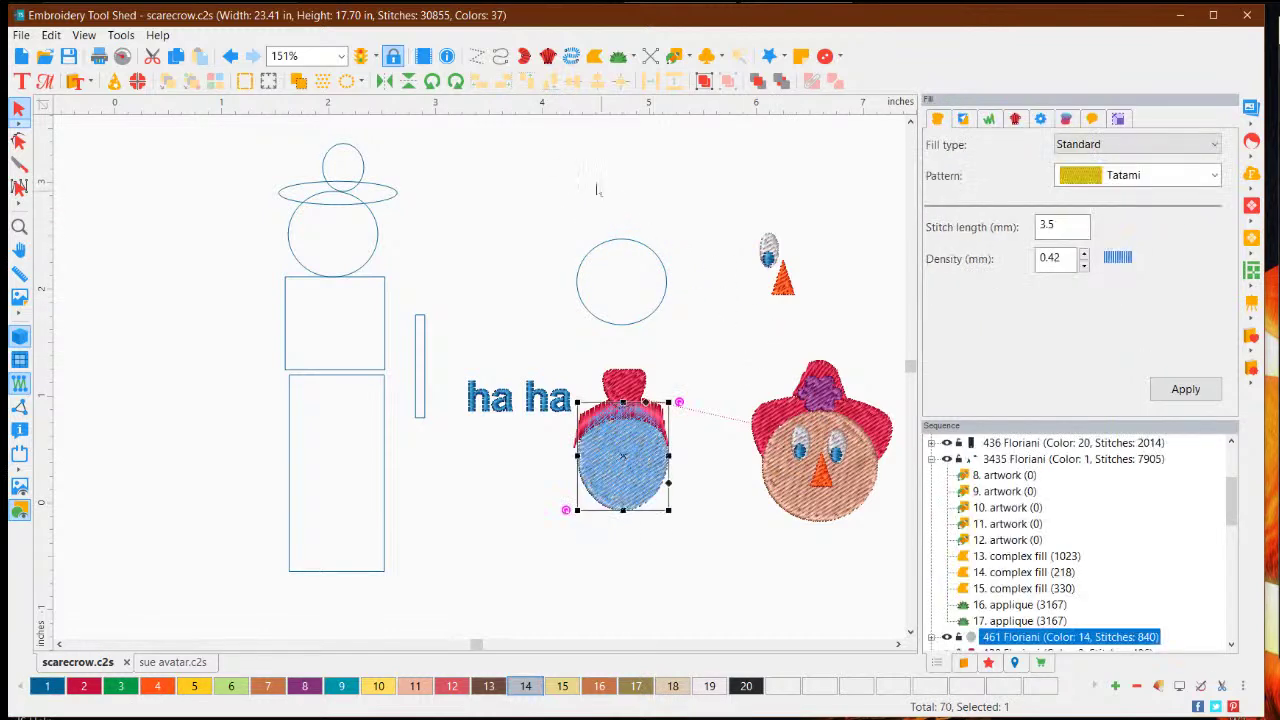
- Start a Run stitch line at the standalone head circle's top and zigzag it into short hair strands along the upper left side
{"action": "left_click", "coordinate": [500, 56]}
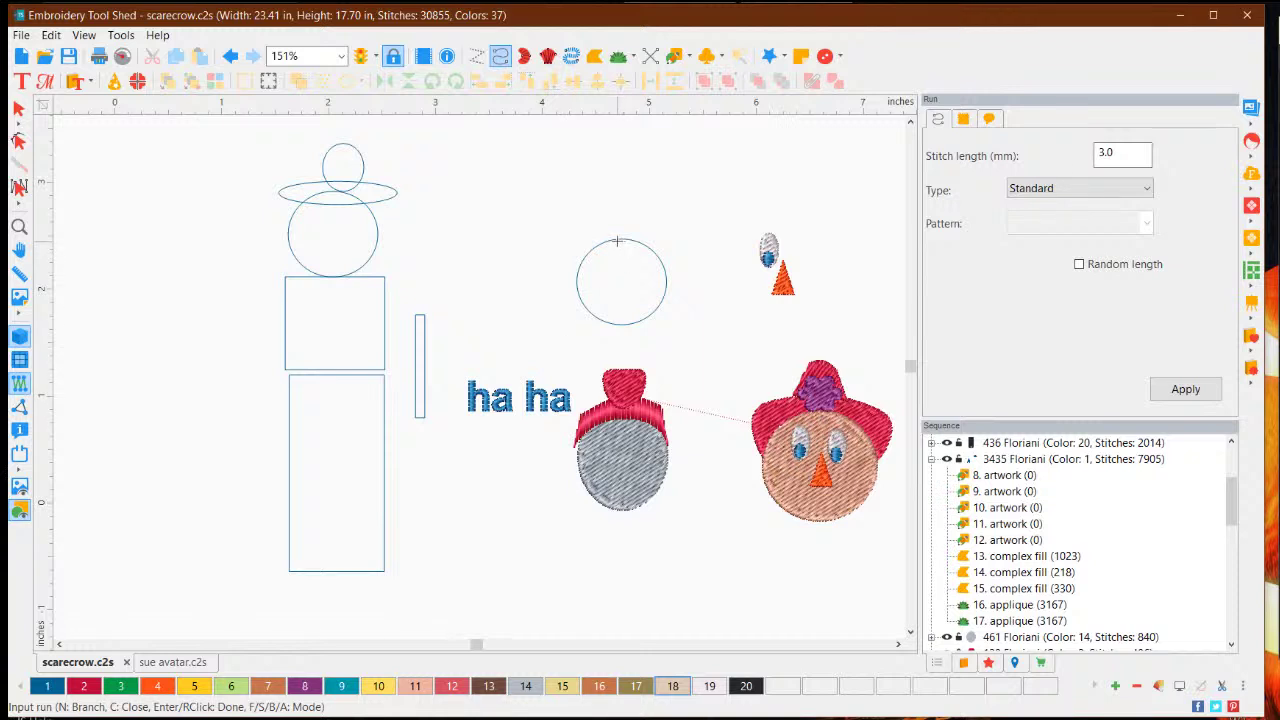
{"action": "left_click", "coordinate": [617, 241]}
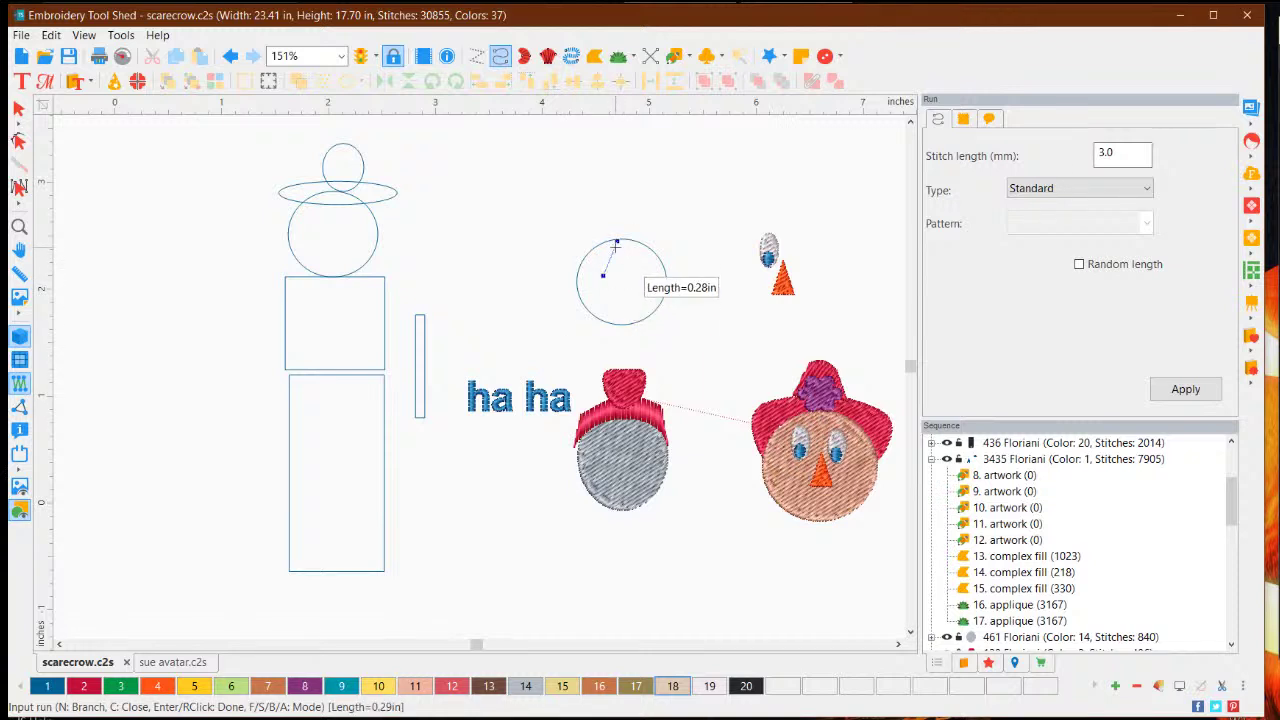
{"action": "left_click", "coordinate": [603, 275]}
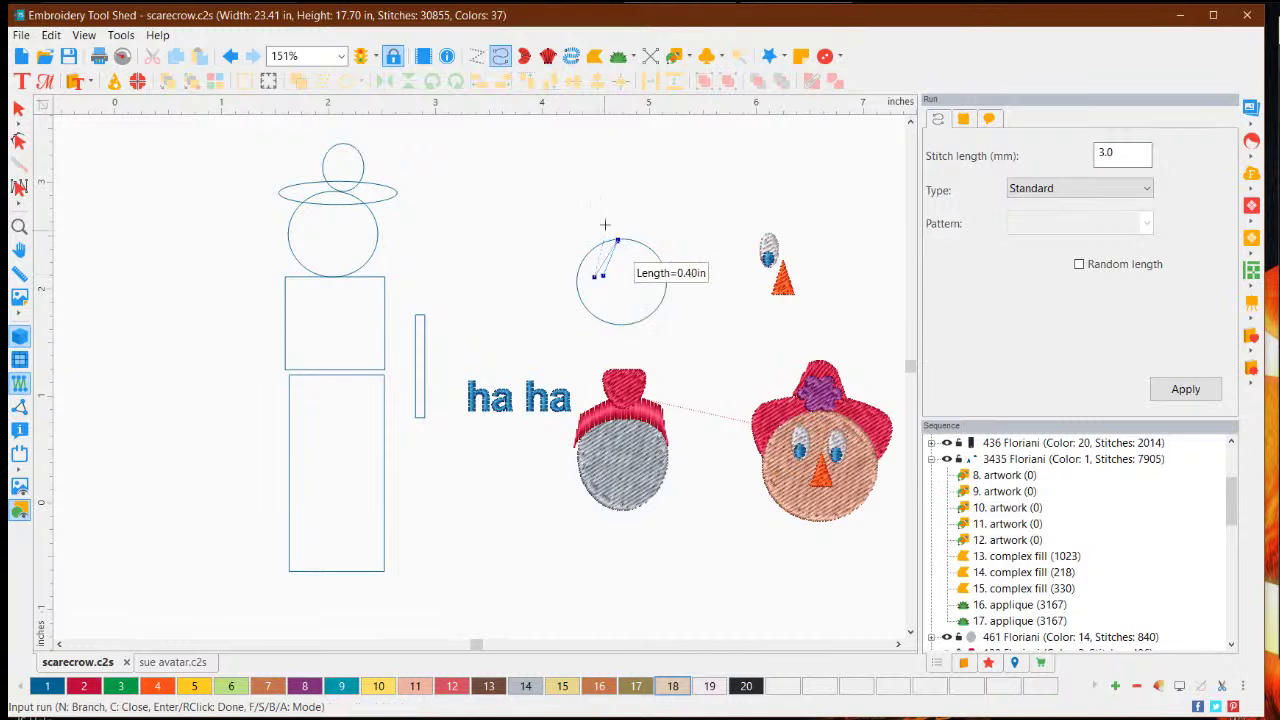
{"action": "left_click", "coordinate": [614, 244]}
{"action": "left_click", "coordinate": [590, 269]}
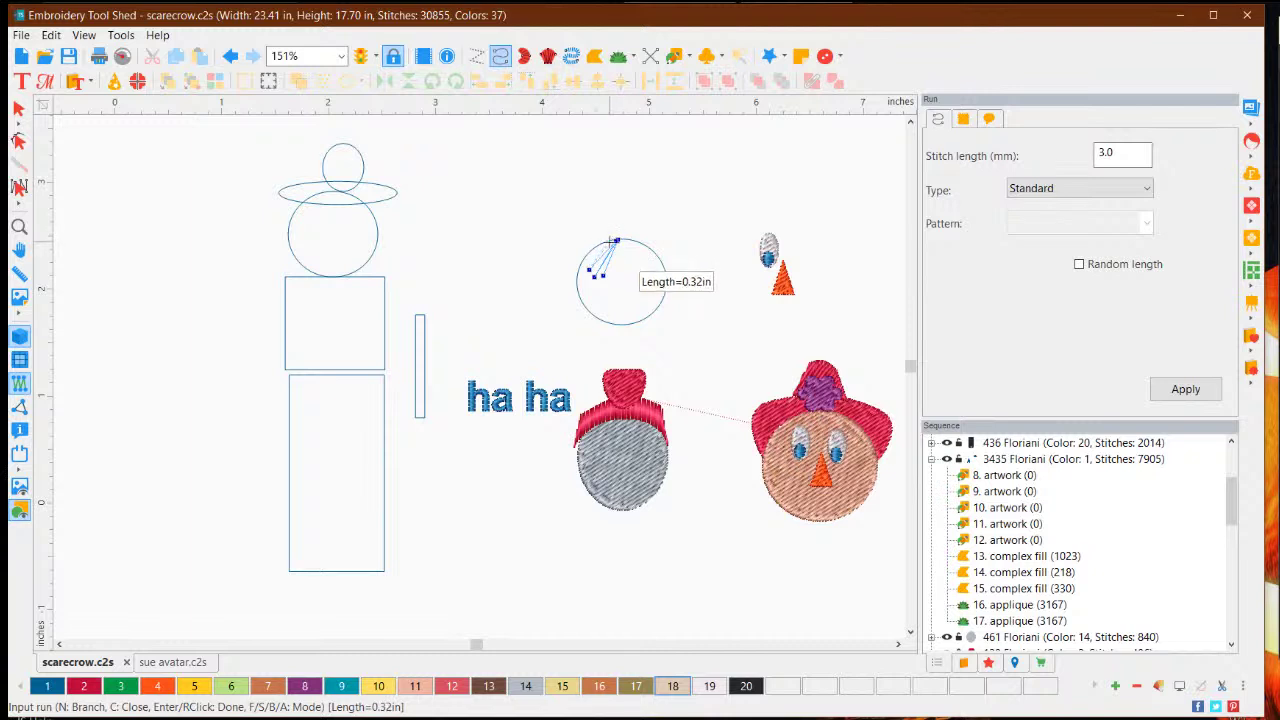
{"action": "left_click", "coordinate": [605, 243]}
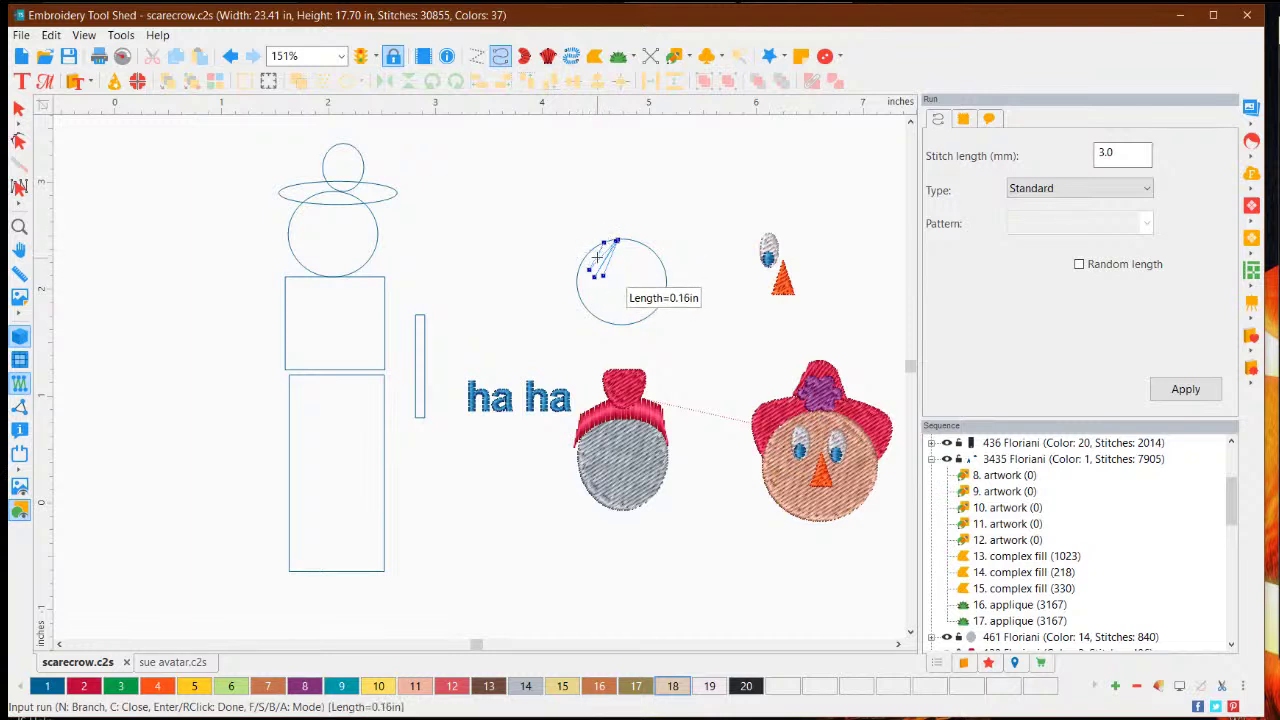
{"action": "left_click", "coordinate": [580, 269]}
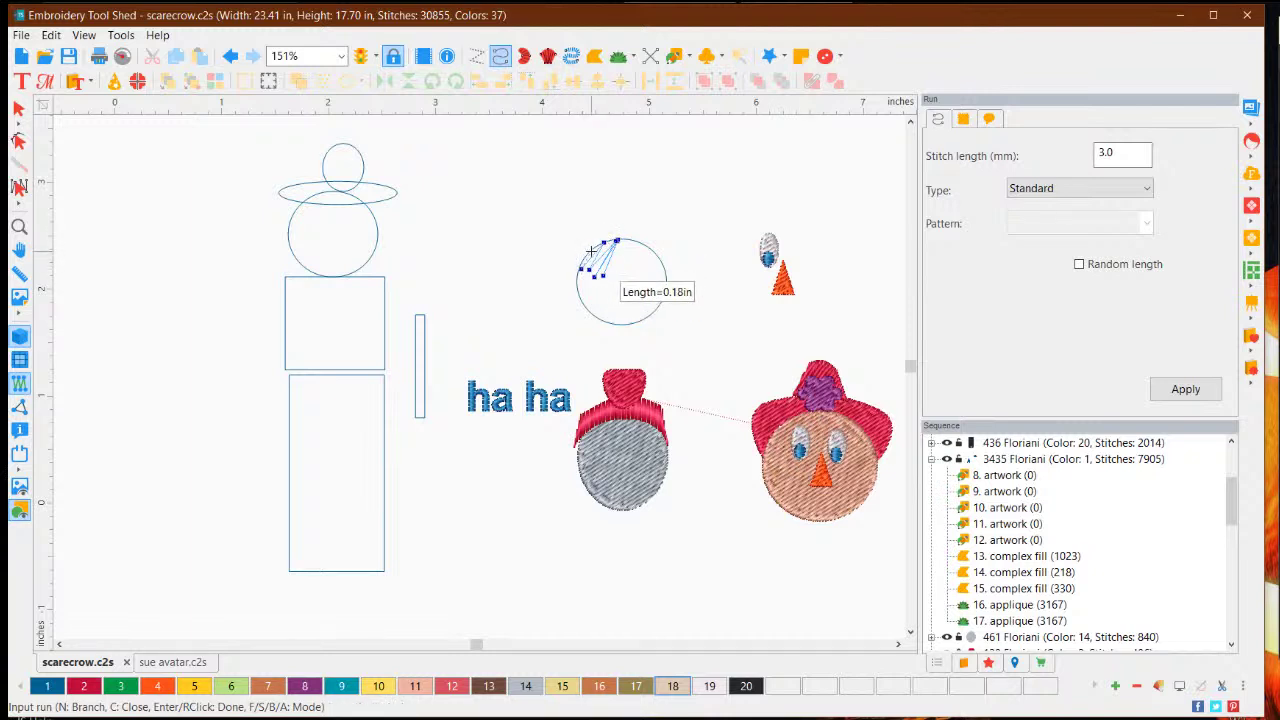
- Continue the run line into long zigzag hair strands hanging below the head's left side and finish it
{"action": "left_click", "coordinate": [549, 337]}
{"action": "left_click", "coordinate": [528, 337]}
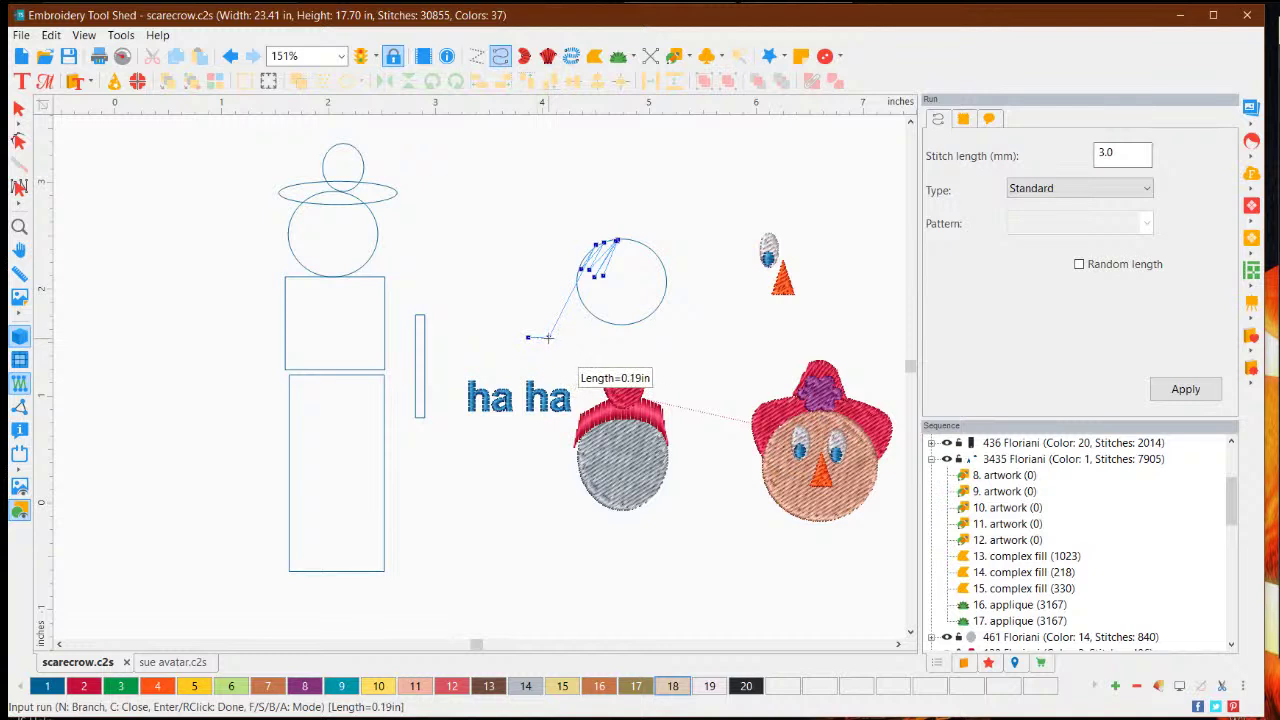
{"action": "left_click", "coordinate": [573, 289]}
{"action": "left_click", "coordinate": [556, 343]}
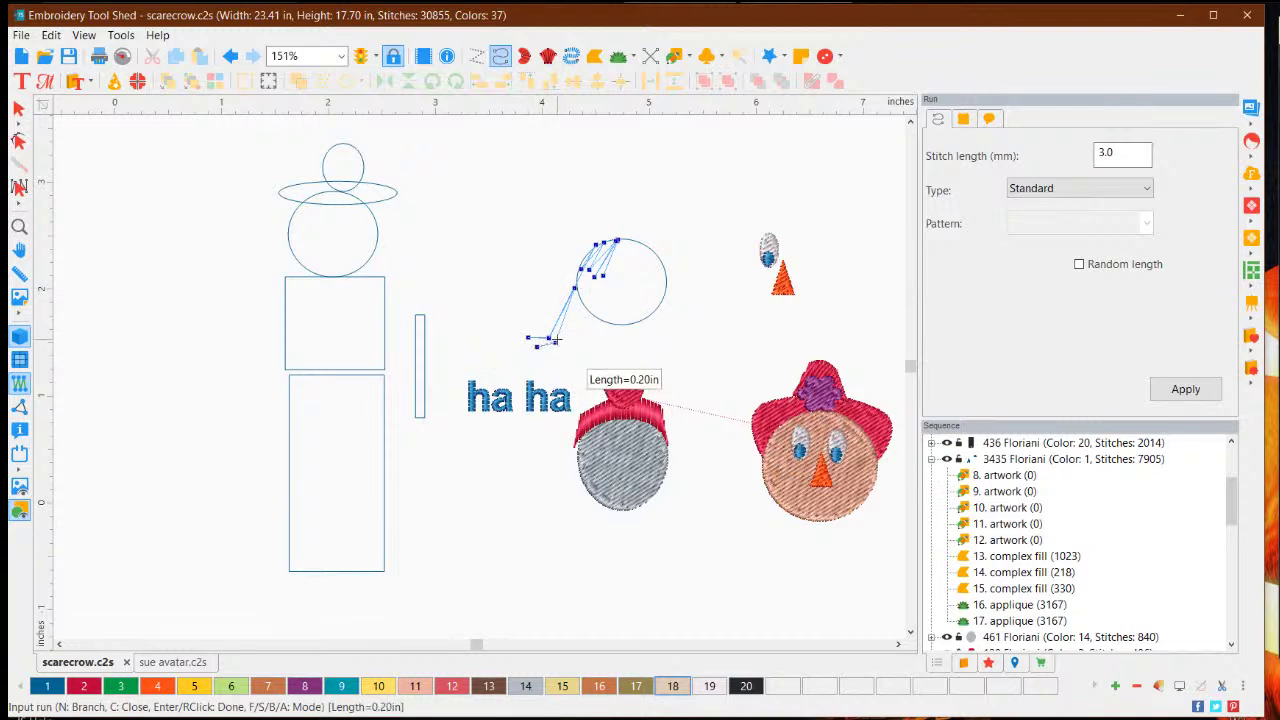
{"action": "left_click", "coordinate": [576, 286]}
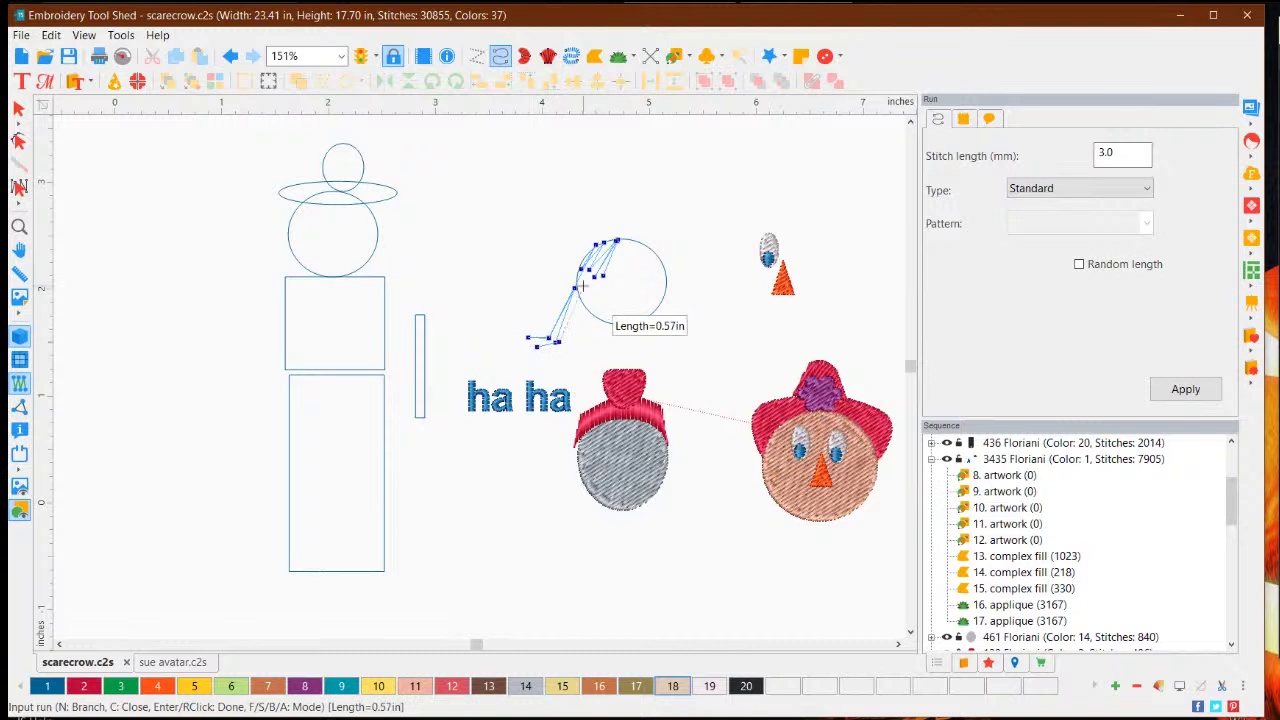
{"action": "left_click", "coordinate": [563, 342]}
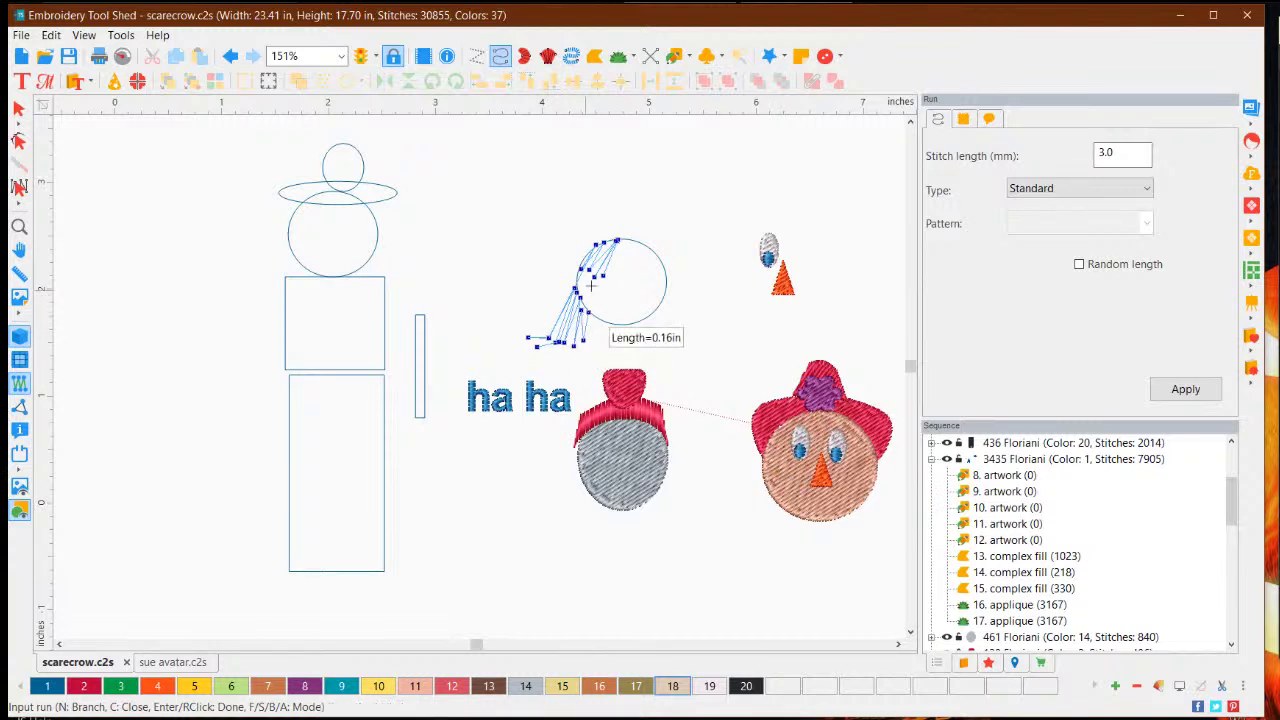
{"action": "right_click", "coordinate": [724, 176]}
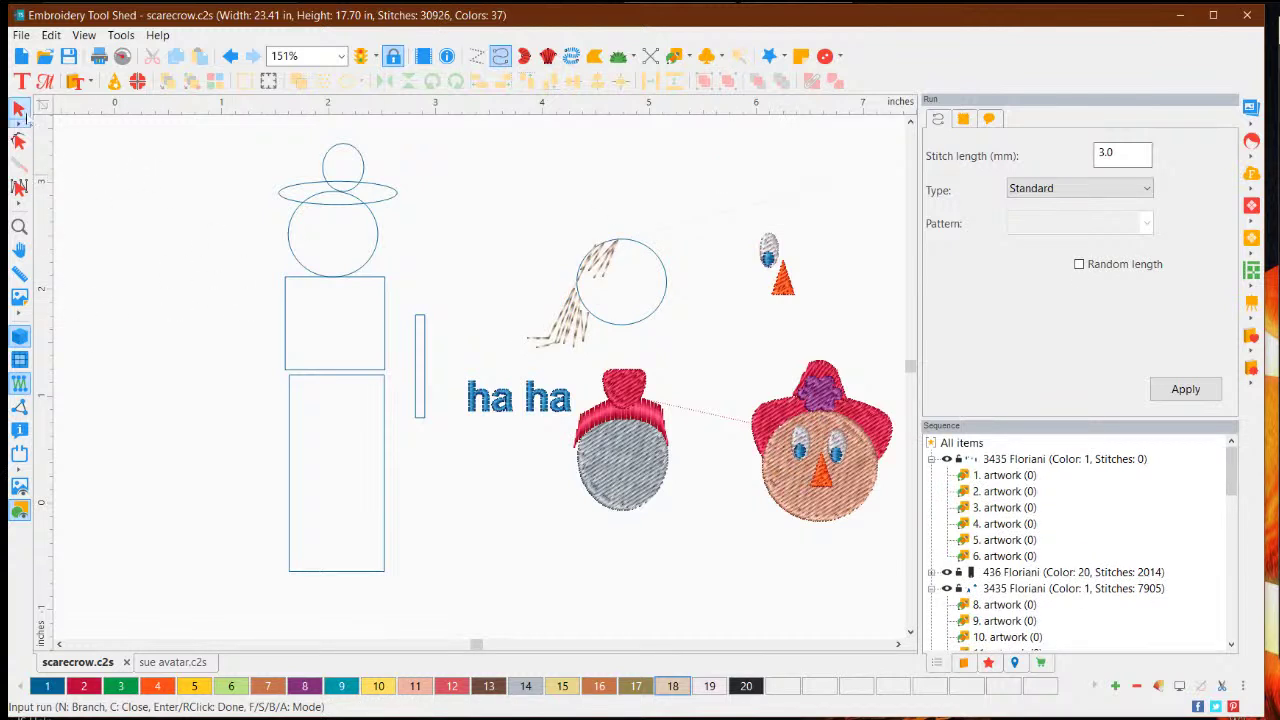
- Change the run type of the new hair strands to Bean
{"action": "left_click", "coordinate": [19, 110]}
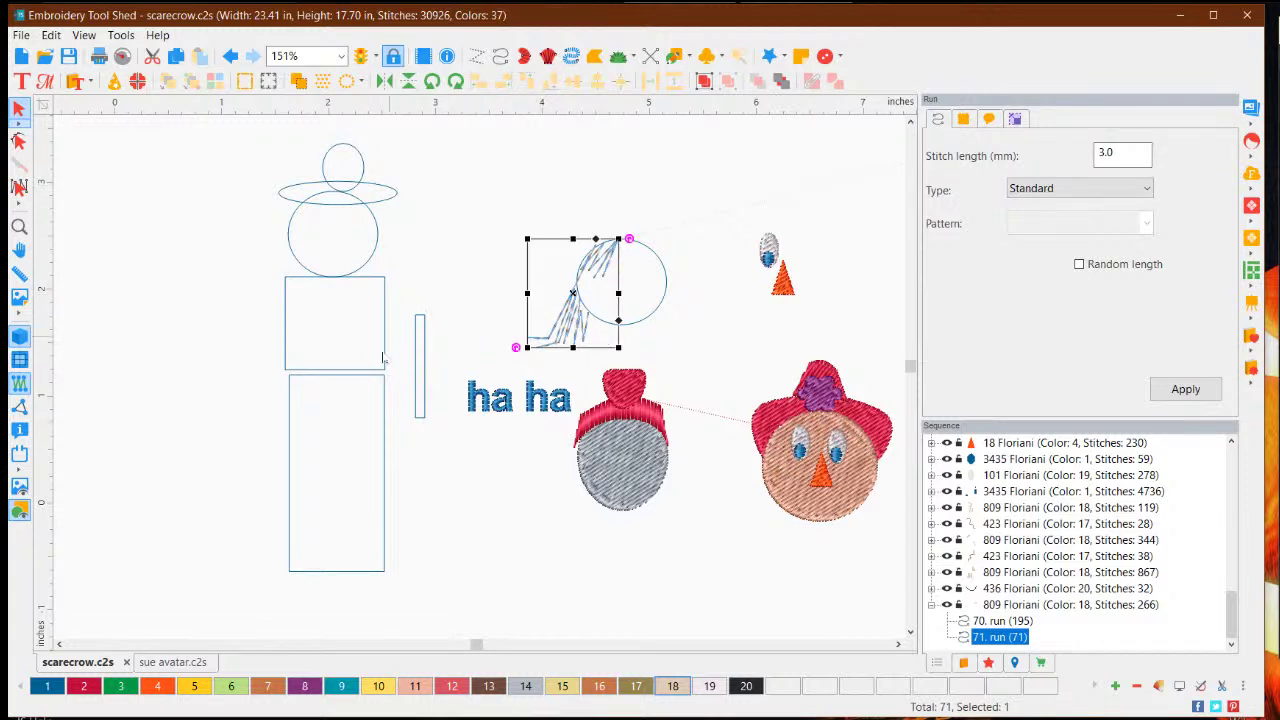
{"action": "left_click", "coordinate": [1072, 187]}
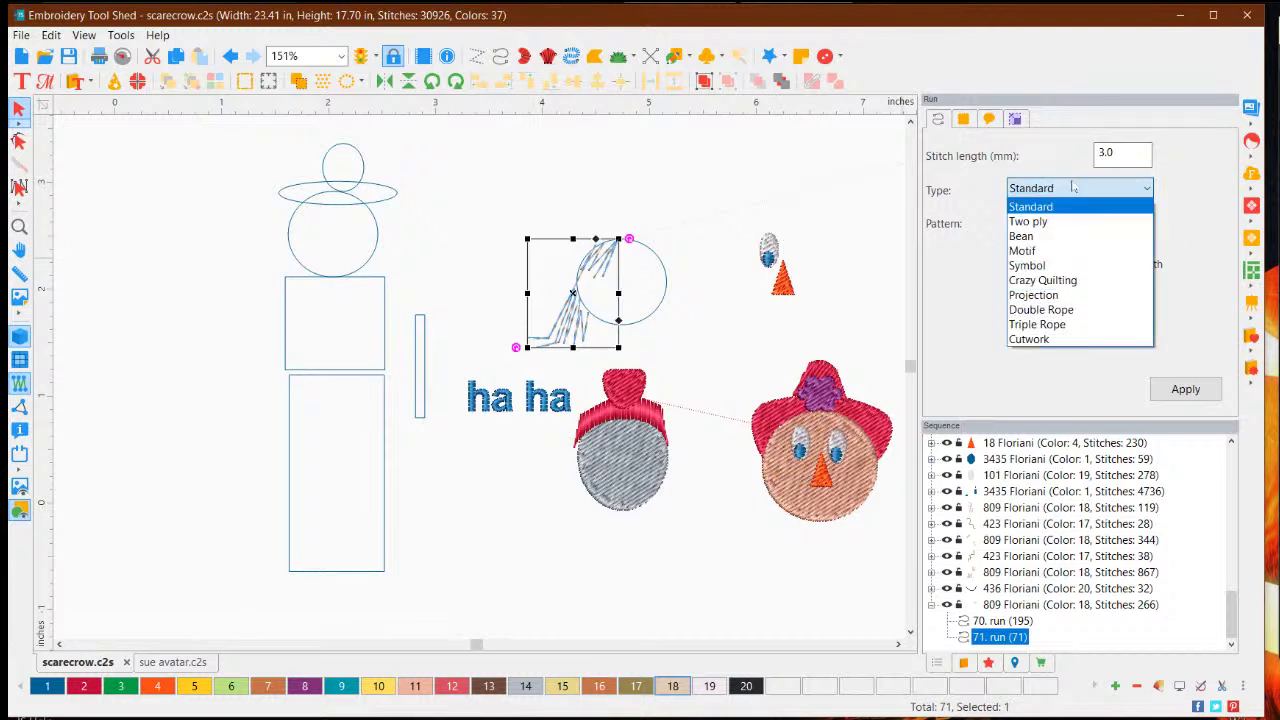
{"action": "left_click", "coordinate": [1022, 236]}
{"action": "left_click", "coordinate": [1205, 396]}
{"action": "left_click", "coordinate": [660, 231]}
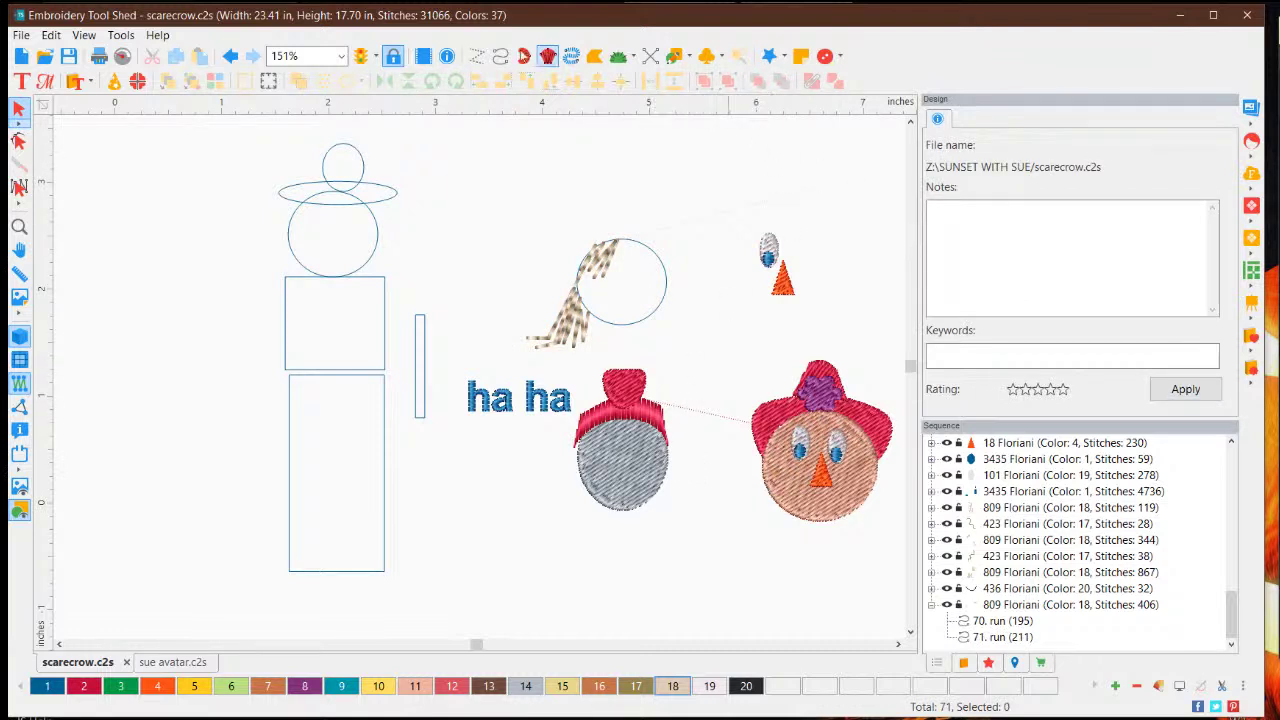
- Copy and paste the hair strands and move the copy toward the right side of the head circle
{"action": "right_click", "coordinate": [578, 333]}
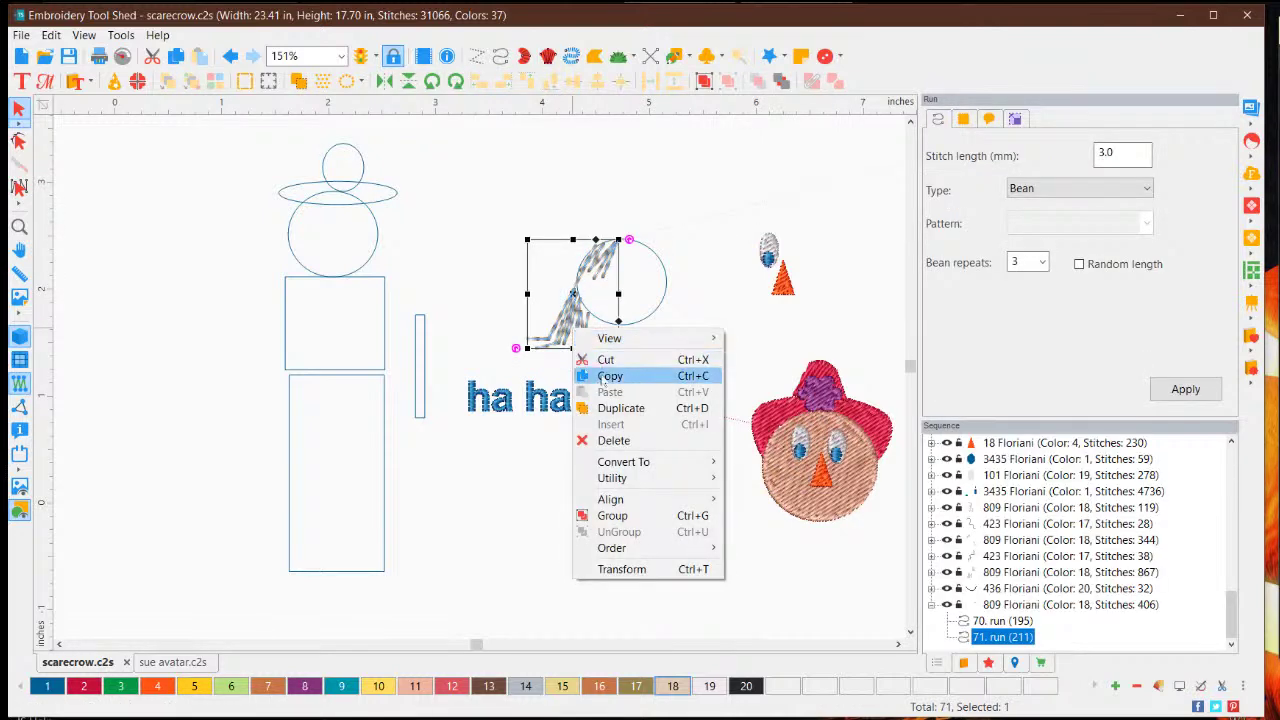
{"action": "left_click", "coordinate": [606, 376]}
{"action": "right_click", "coordinate": [571, 331]}
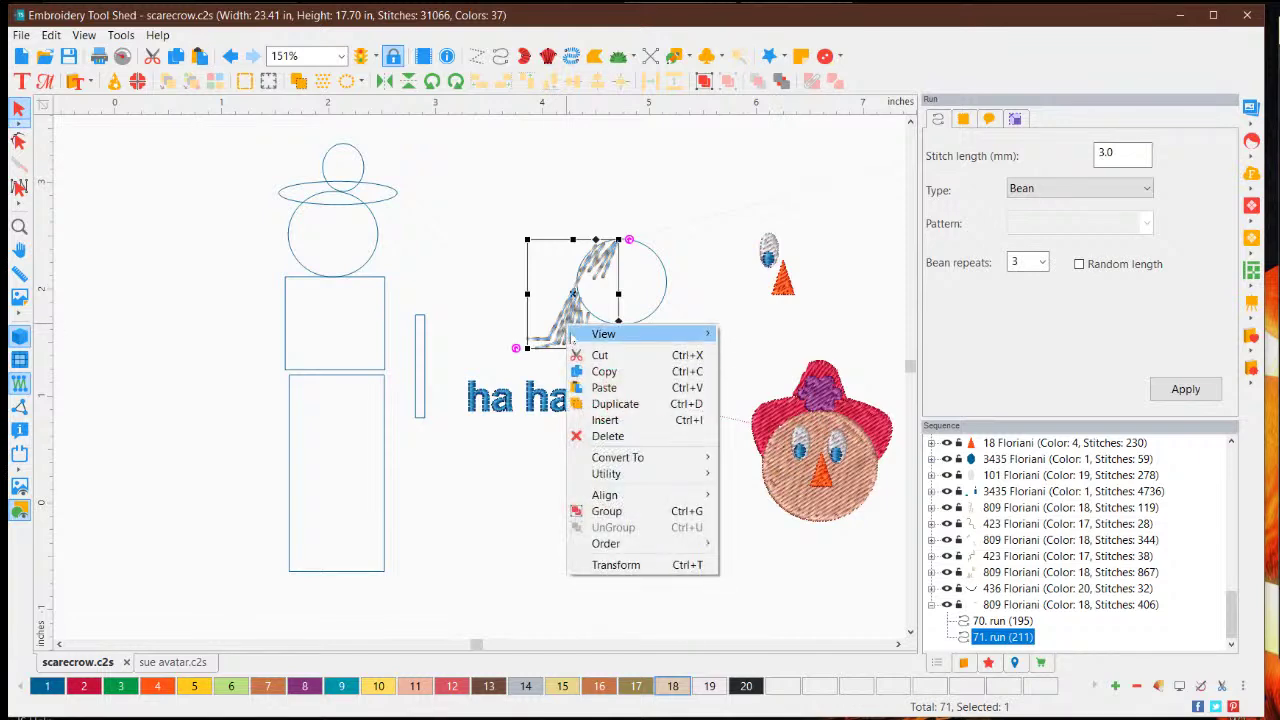
{"action": "left_click", "coordinate": [603, 388]}
{"action": "left_click_drag", "start_coordinate": [579, 329], "coordinate": [650, 330]}
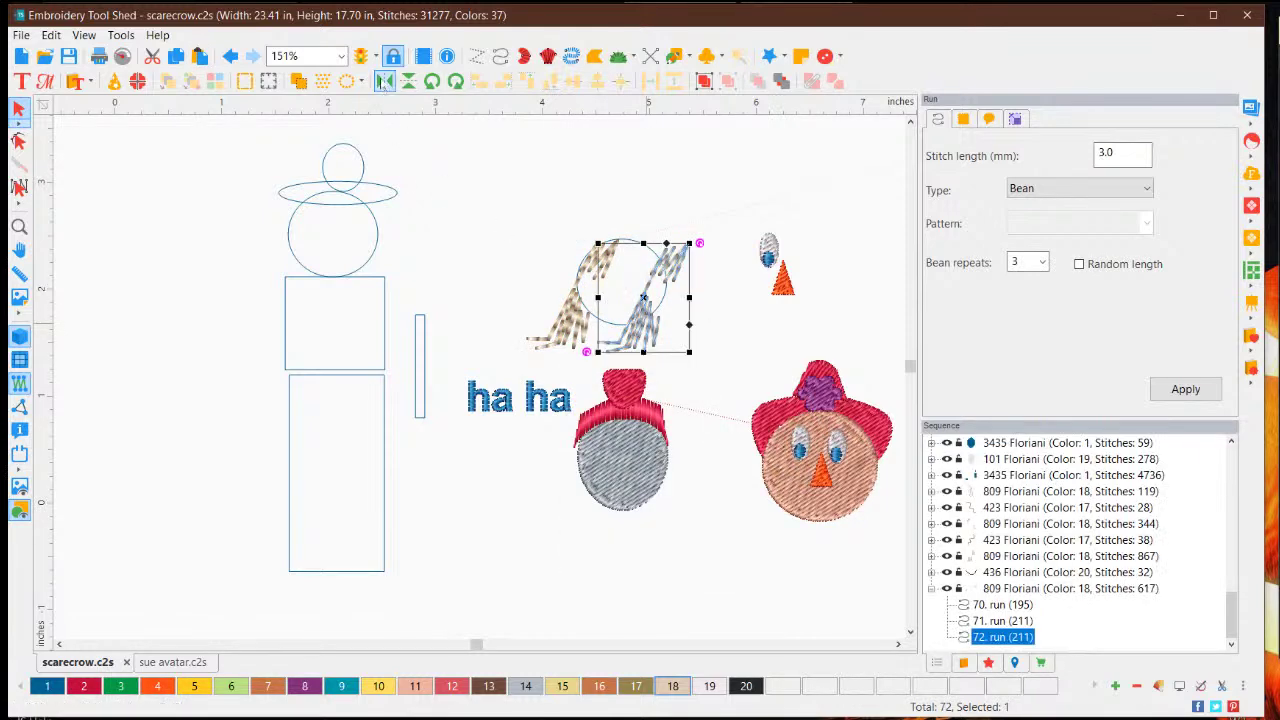
- Mirror the copied hair horizontally and align it with the head's right side so both halves meet at the top
{"action": "left_click_drag", "start_coordinate": [624, 265], "coordinate": [662, 270]}
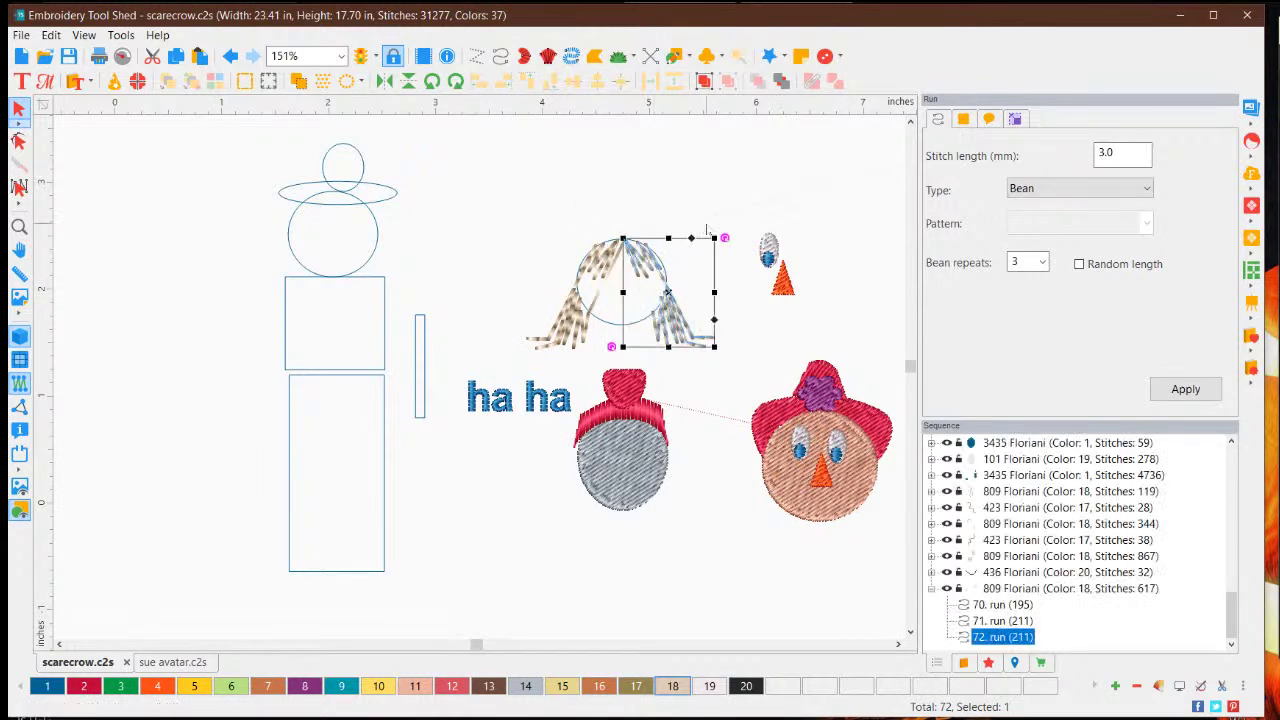
{"action": "left_click", "coordinate": [722, 190]}
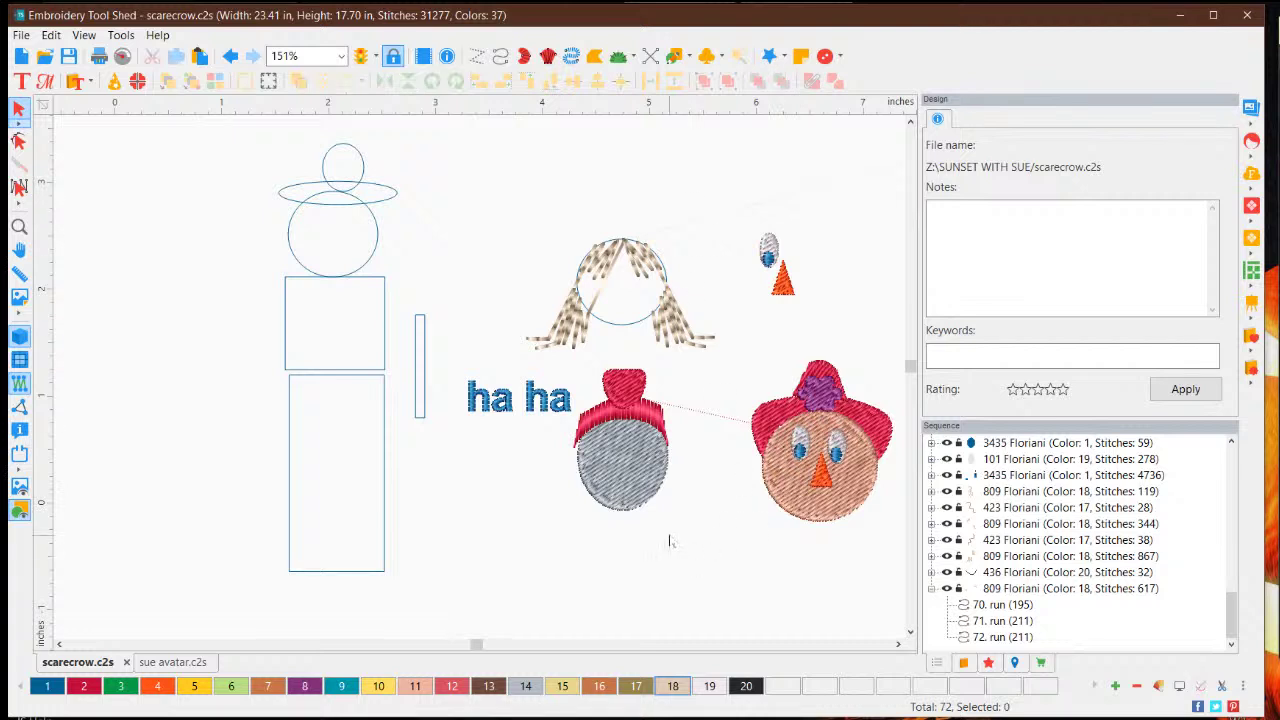
{"action": "left_click", "coordinate": [684, 328]}
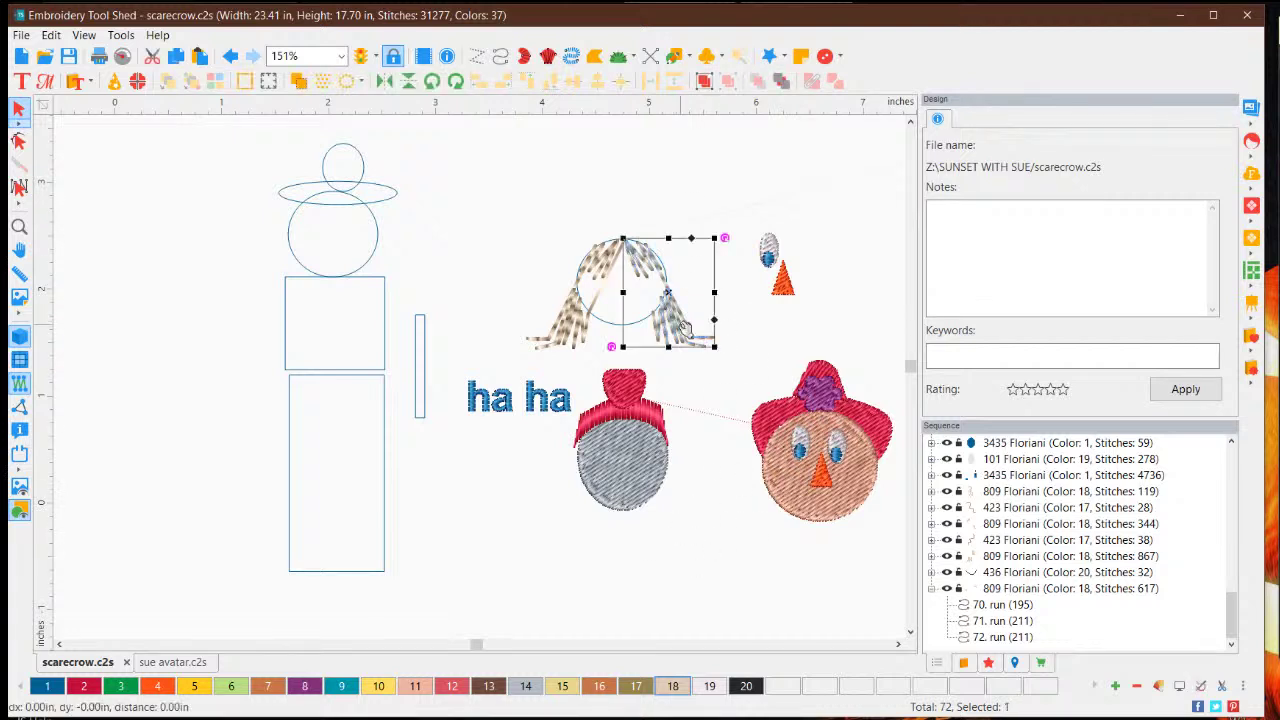
{"action": "left_click", "coordinate": [625, 168]}
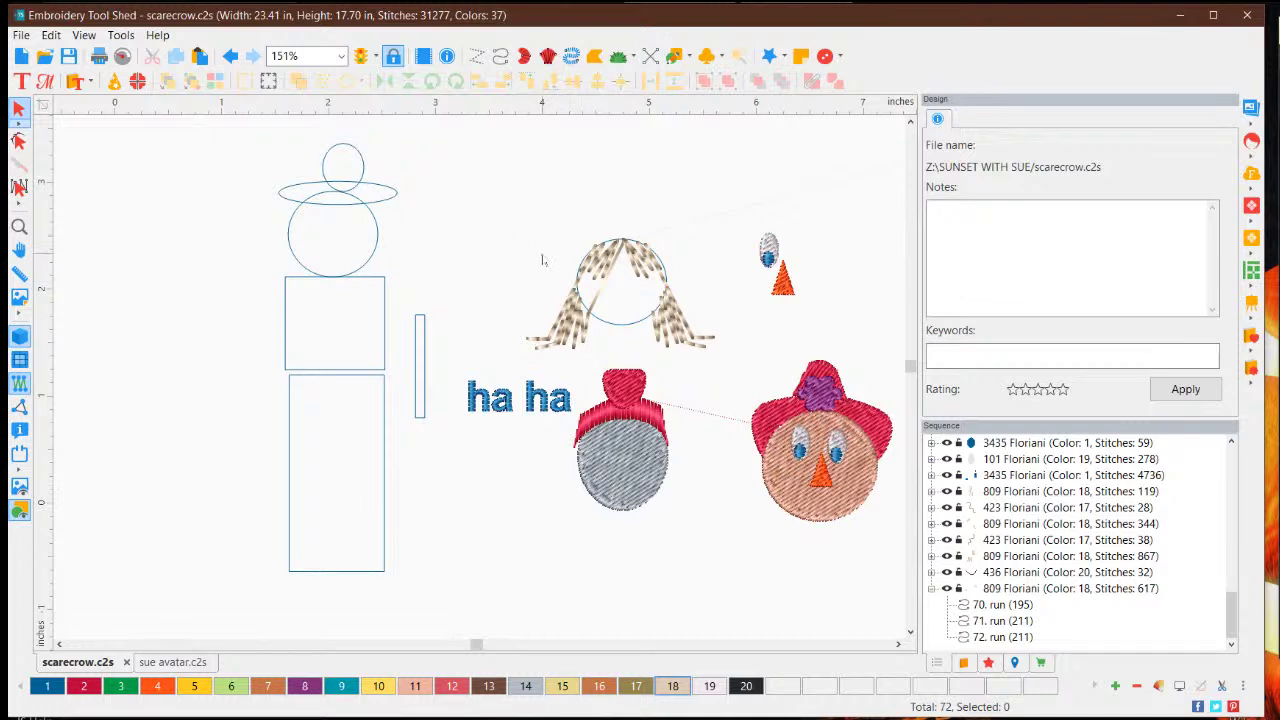
- Draw a small ellipse outline to the right of the loose eye and nose and assign it color 20, Graphite
{"action": "left_click", "coordinate": [897, 648]}
{"action": "left_click", "coordinate": [897, 648]}
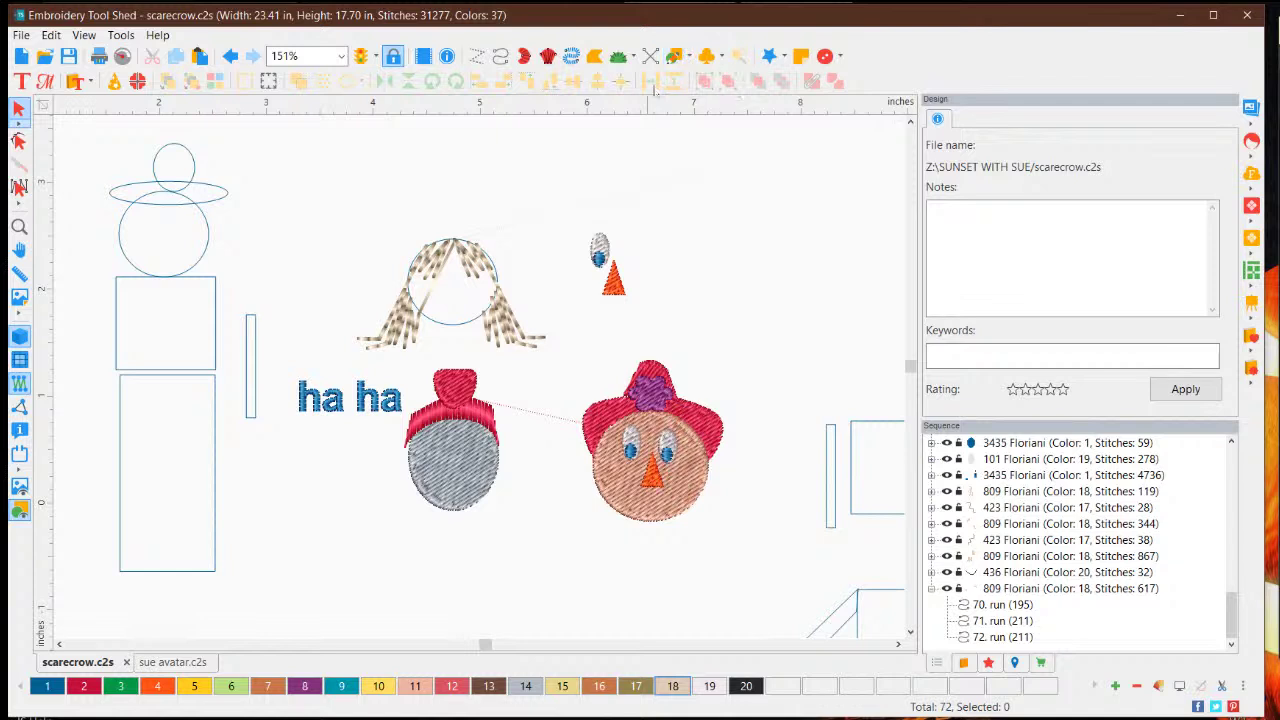
{"action": "left_click", "coordinate": [688, 58]}
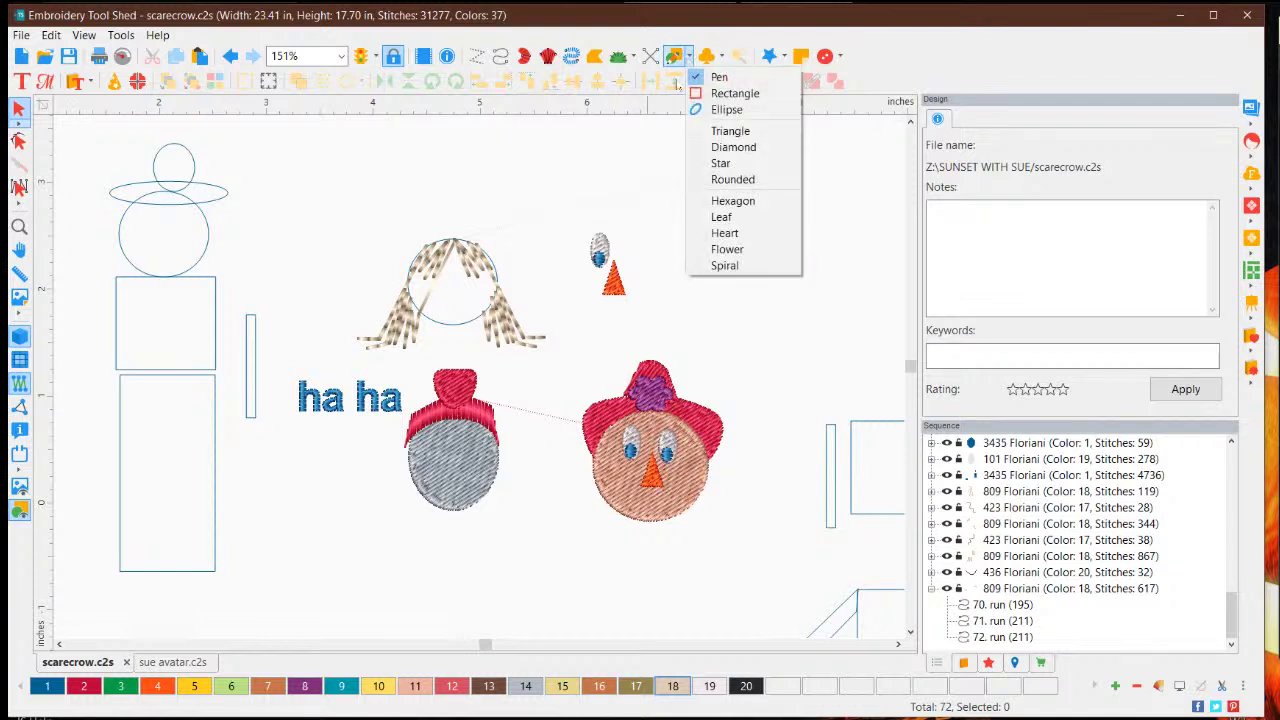
{"action": "left_click", "coordinate": [697, 109]}
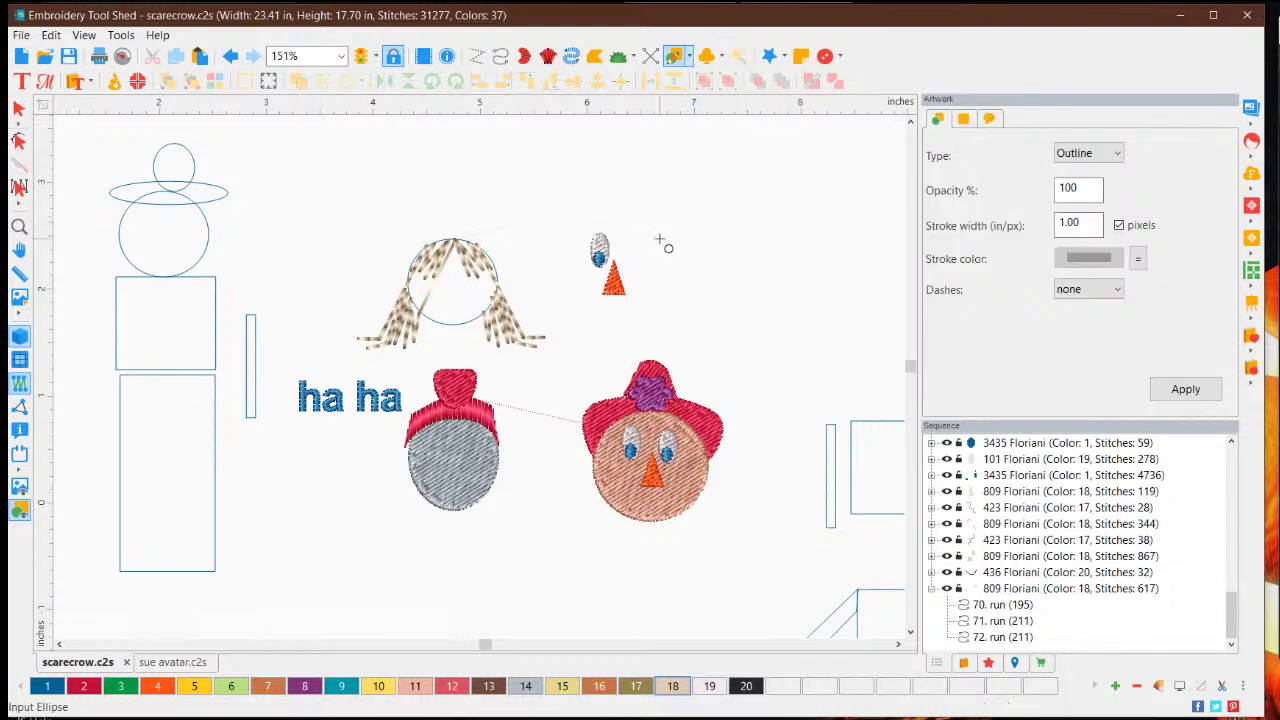
{"action": "left_click_drag", "start_coordinate": [674, 231], "coordinate": [700, 276]}
{"action": "left_click", "coordinate": [18, 108]}
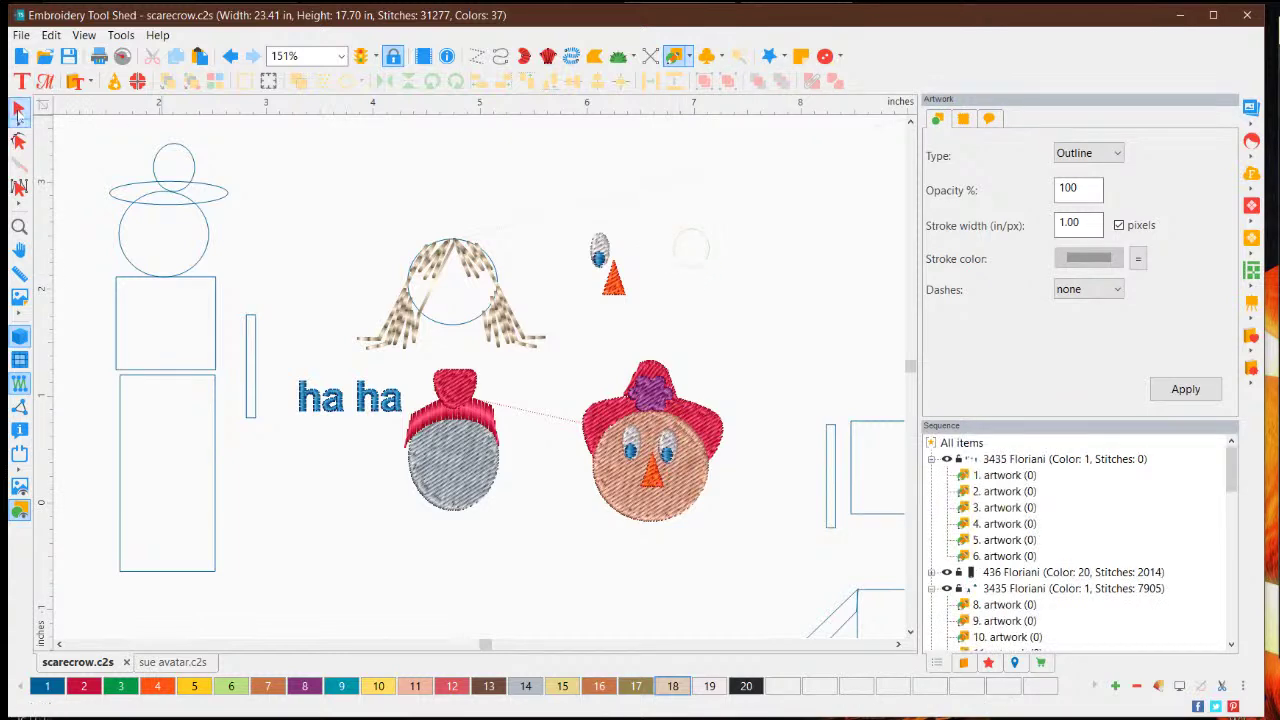
{"action": "left_click", "coordinate": [742, 694]}
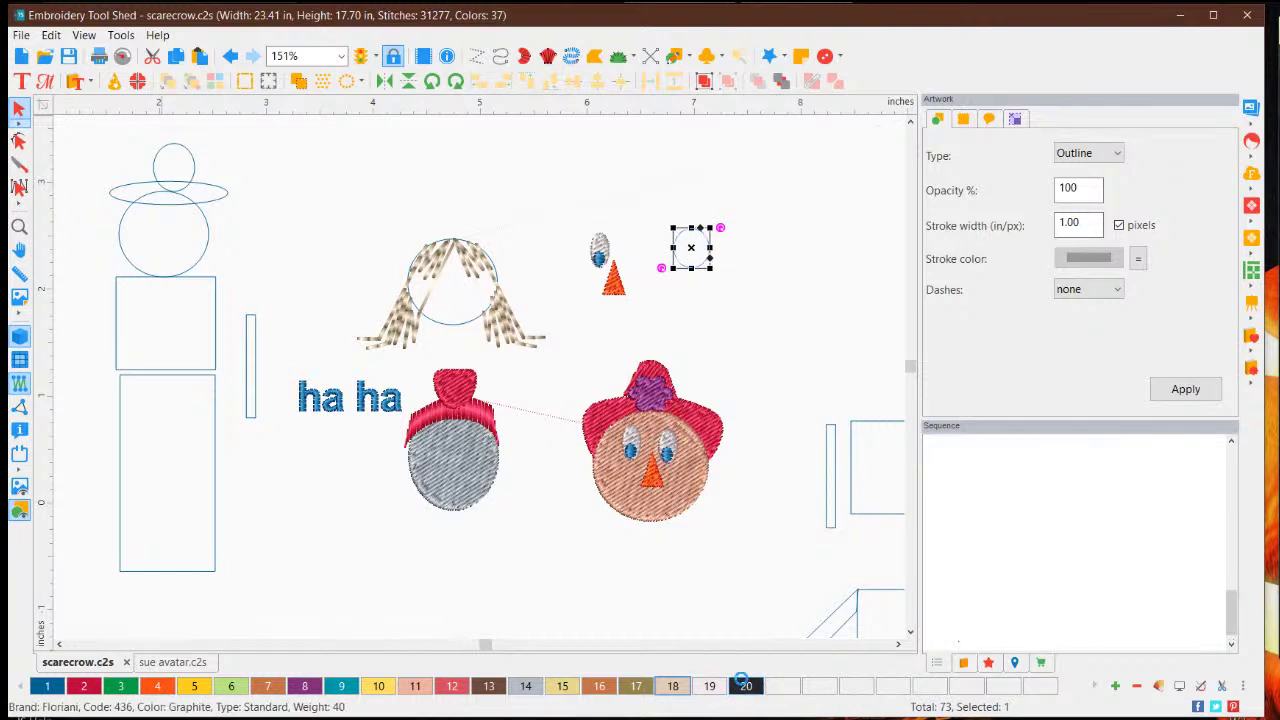
{"action": "left_click", "coordinate": [789, 294]}
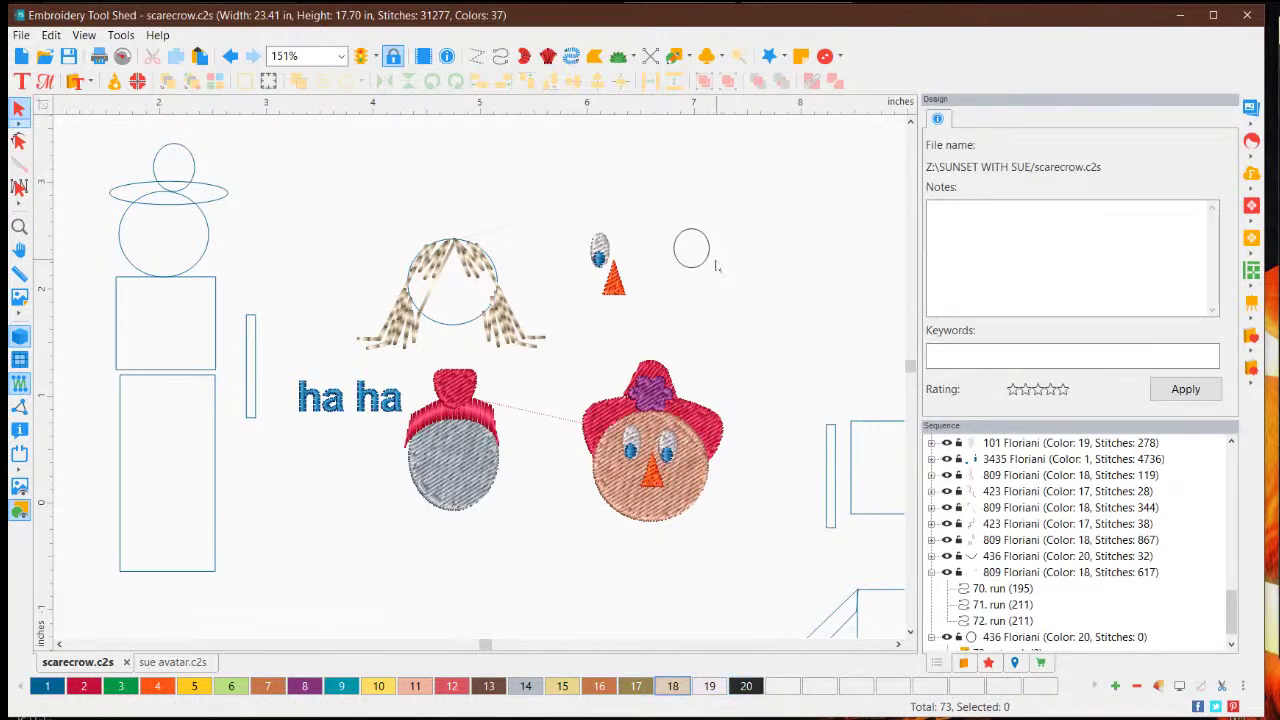
- Copy and paste the small ellipse, shrink the copy, and center it inside the original
{"action": "left_click", "coordinate": [706, 262]}
{"action": "right_click", "coordinate": [707, 262]}
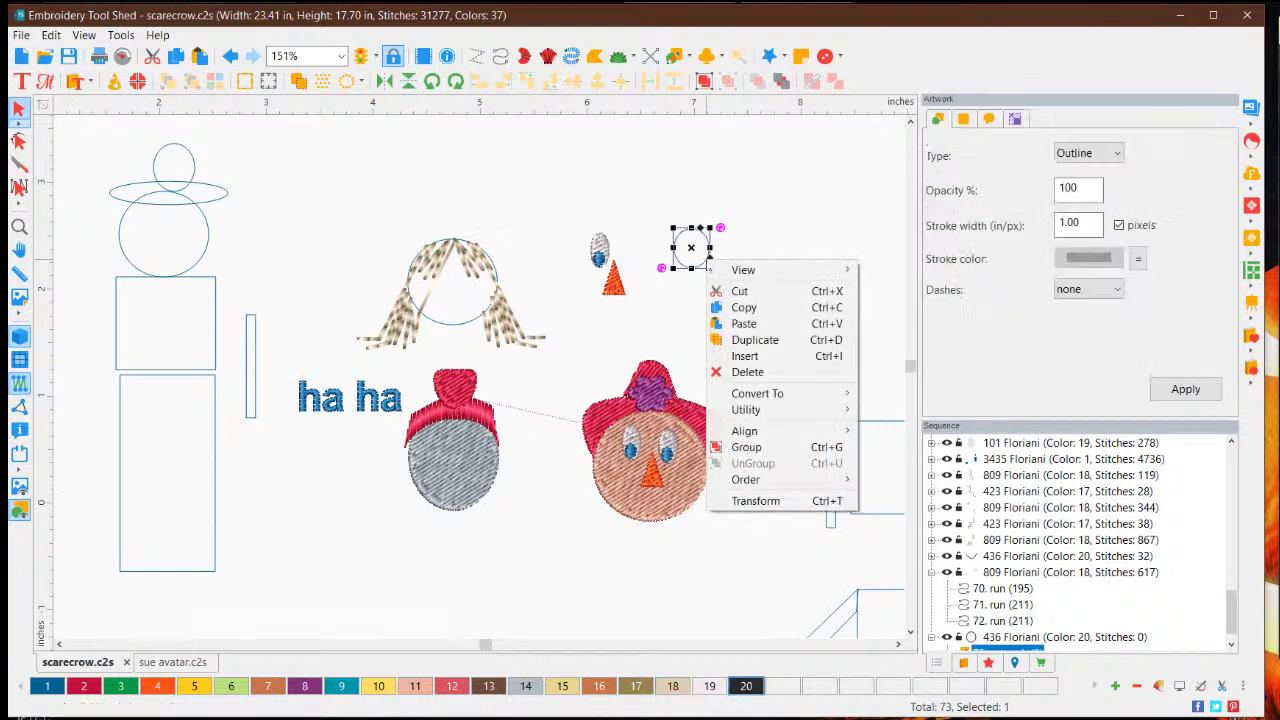
{"action": "left_click", "coordinate": [743, 310]}
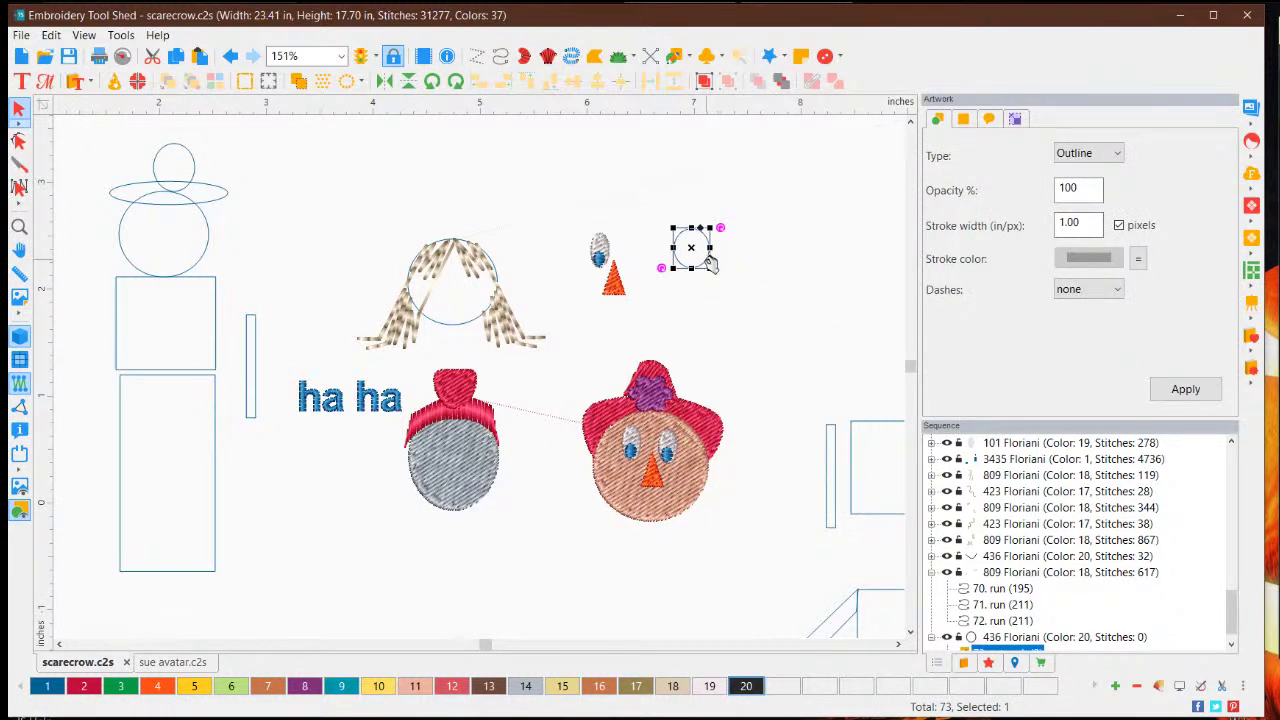
{"action": "right_click", "coordinate": [707, 262]}
{"action": "left_click", "coordinate": [743, 324]}
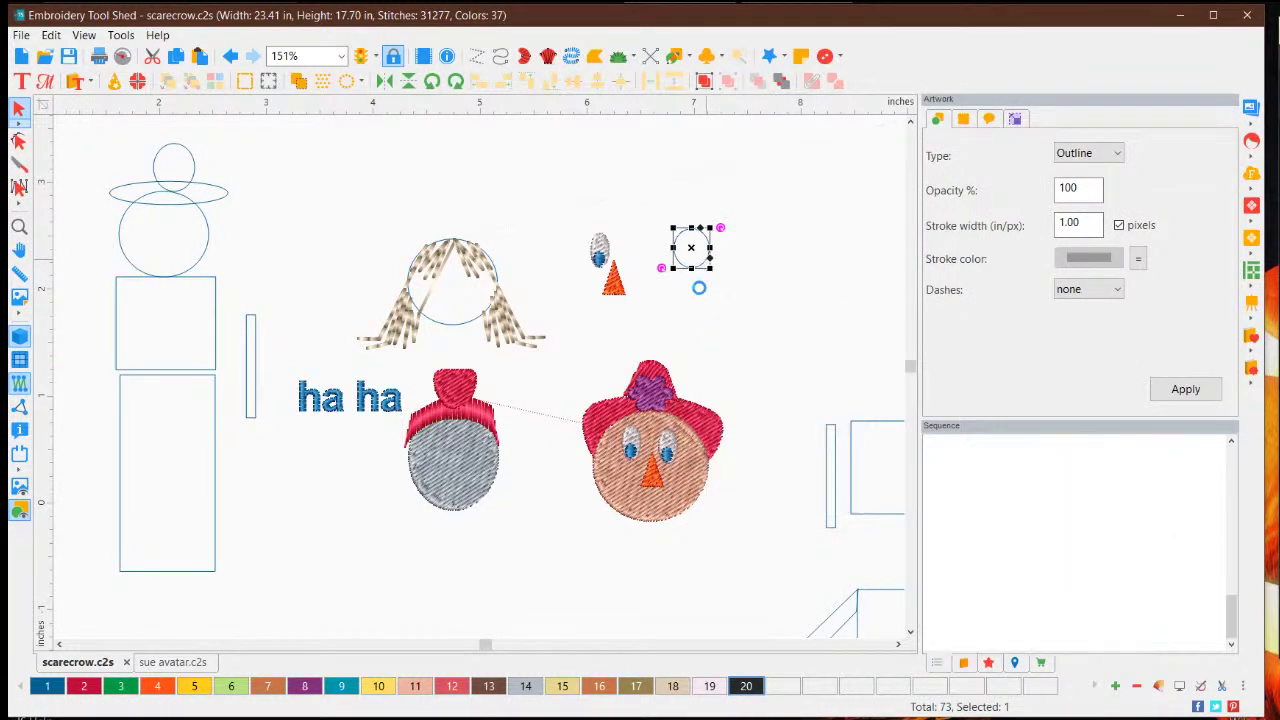
{"action": "left_click_drag", "start_coordinate": [709, 268], "coordinate": [691, 251]}
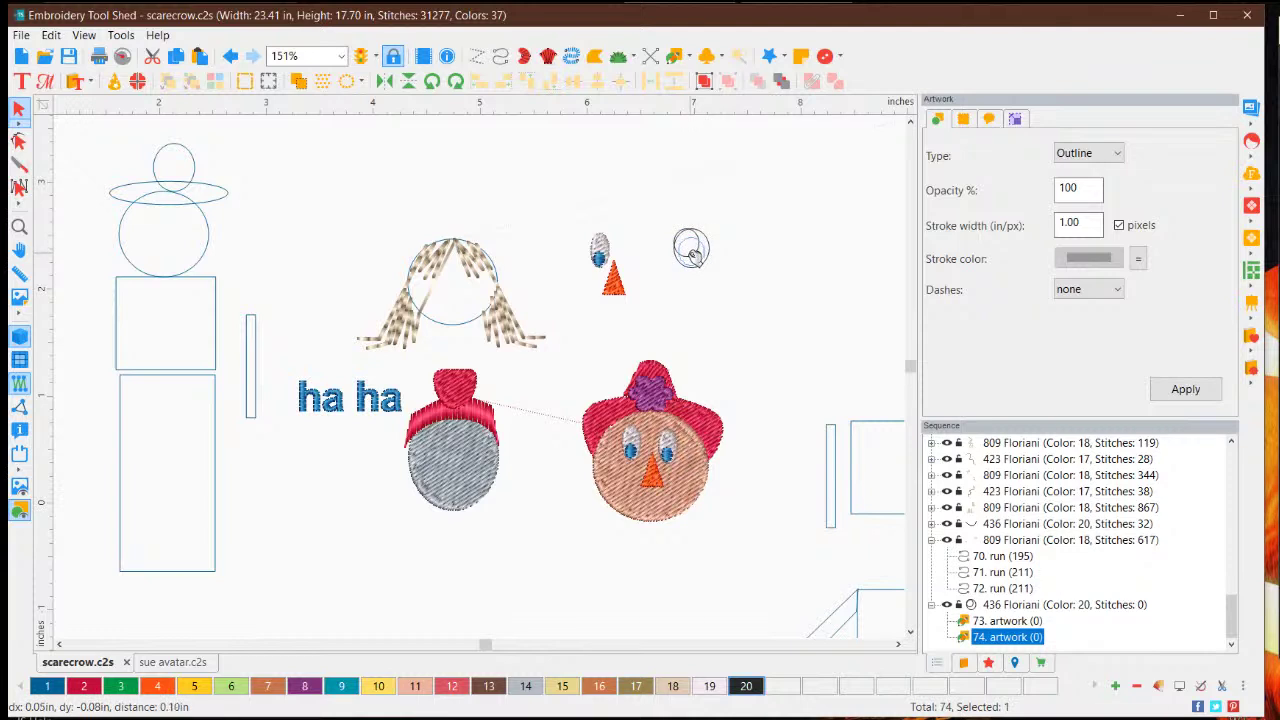
{"action": "left_click", "coordinate": [718, 351]}
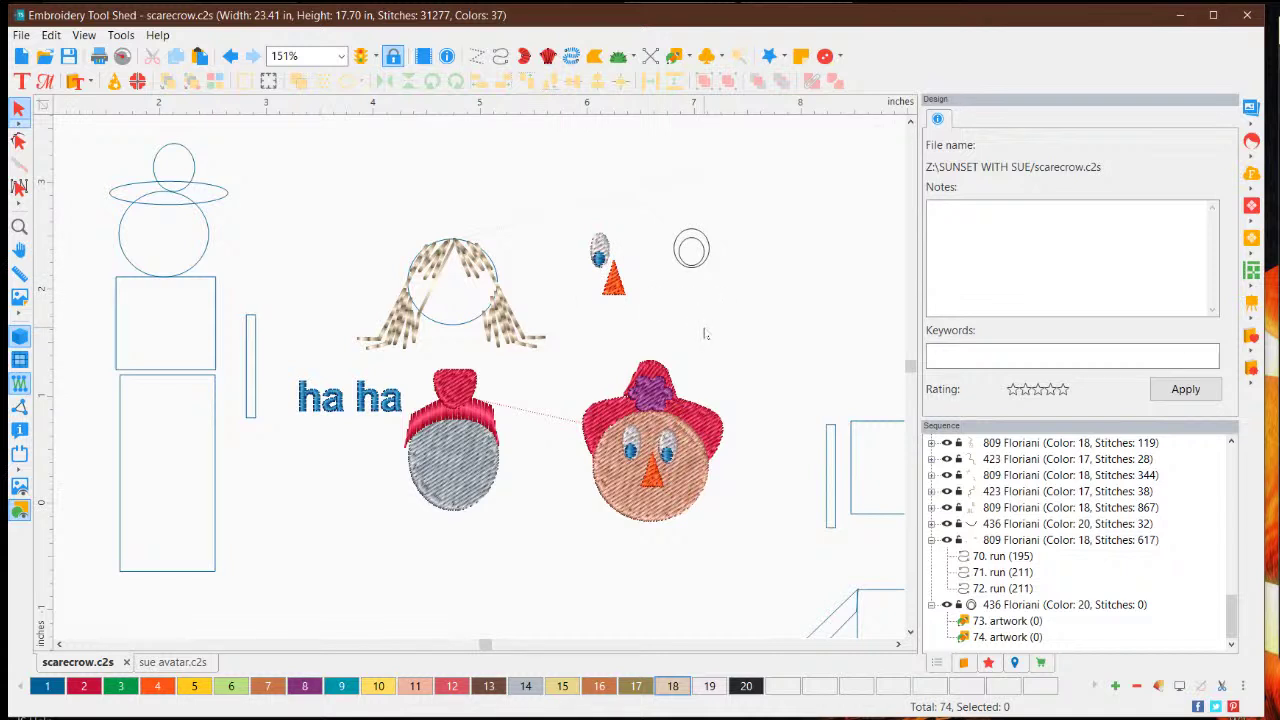
- Shrink the inner ellipse further and shift it slightly right of center inside the outer ellipse to form an eye
{"action": "scroll", "coordinate": [700, 262], "scroll_direction": "up", "scroll_amount": 2}
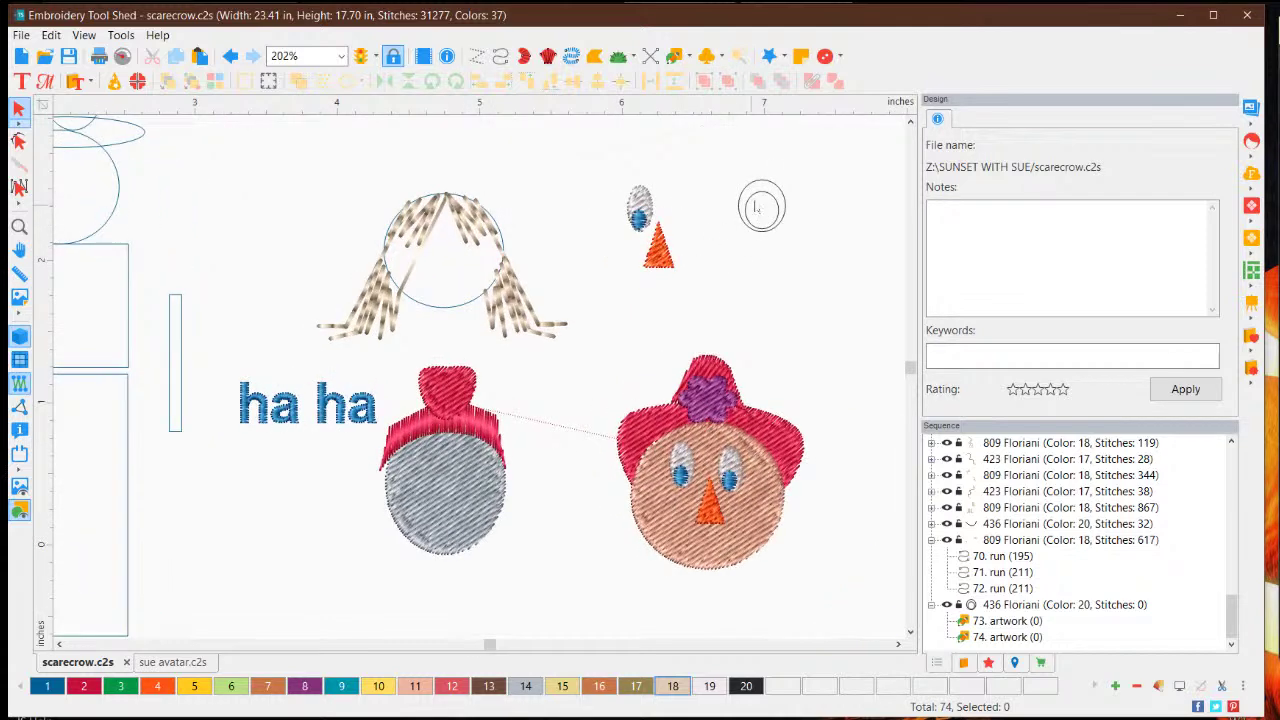
{"action": "left_click", "coordinate": [769, 201]}
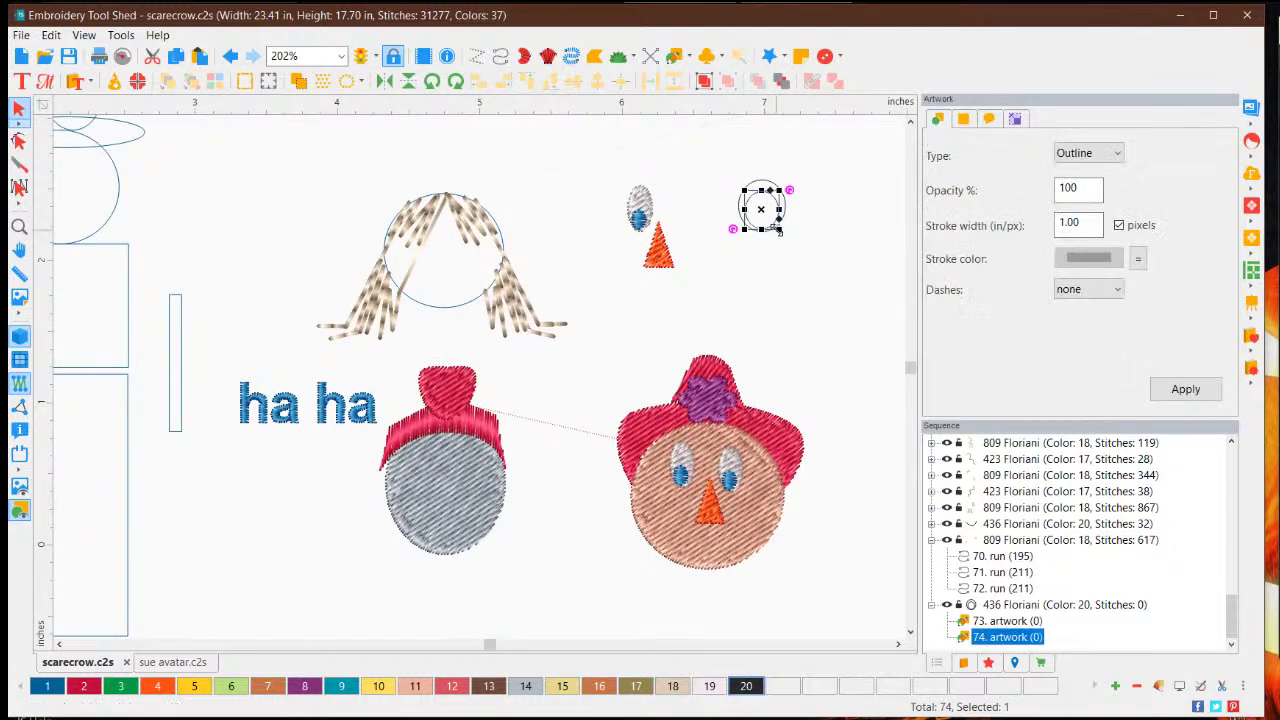
{"action": "left_click_drag", "start_coordinate": [778, 228], "coordinate": [769, 206]}
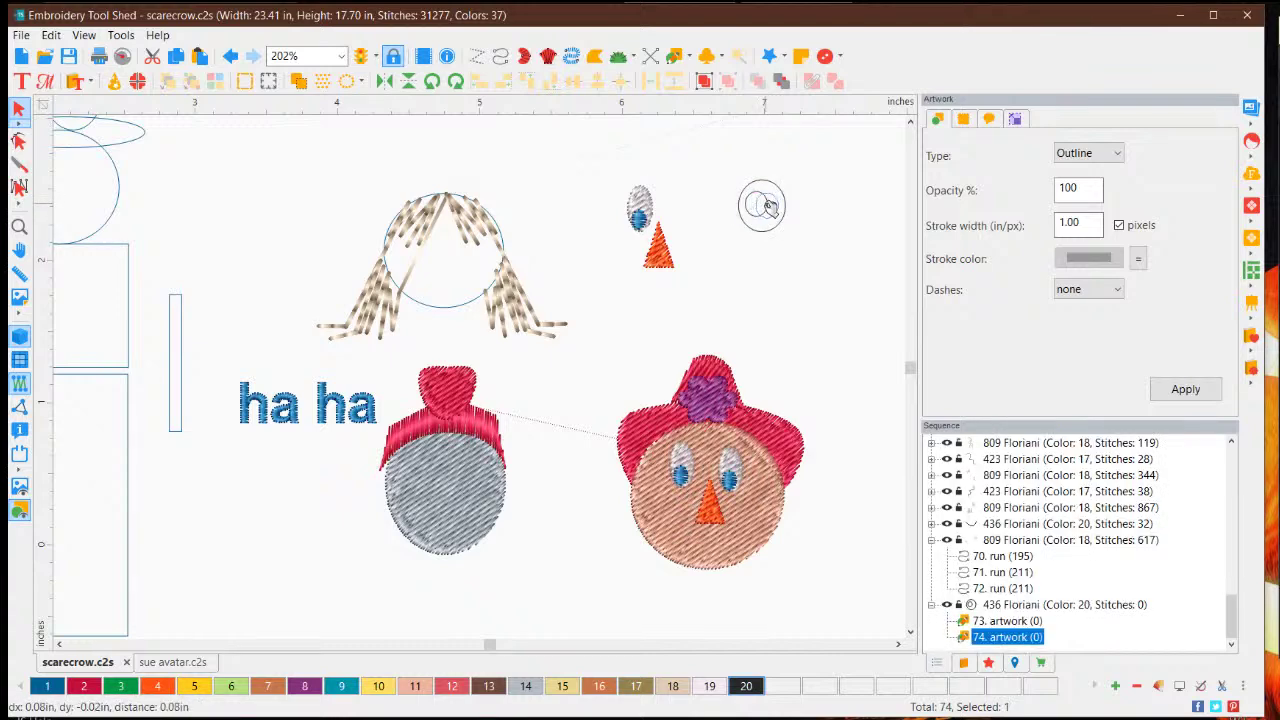
{"action": "key", "text": "Escape"}
- Copy and paste both eye ellipses together and place the copy directly to the right of the original eye
{"action": "left_click_drag", "start_coordinate": [838, 306], "coordinate": [716, 150]}
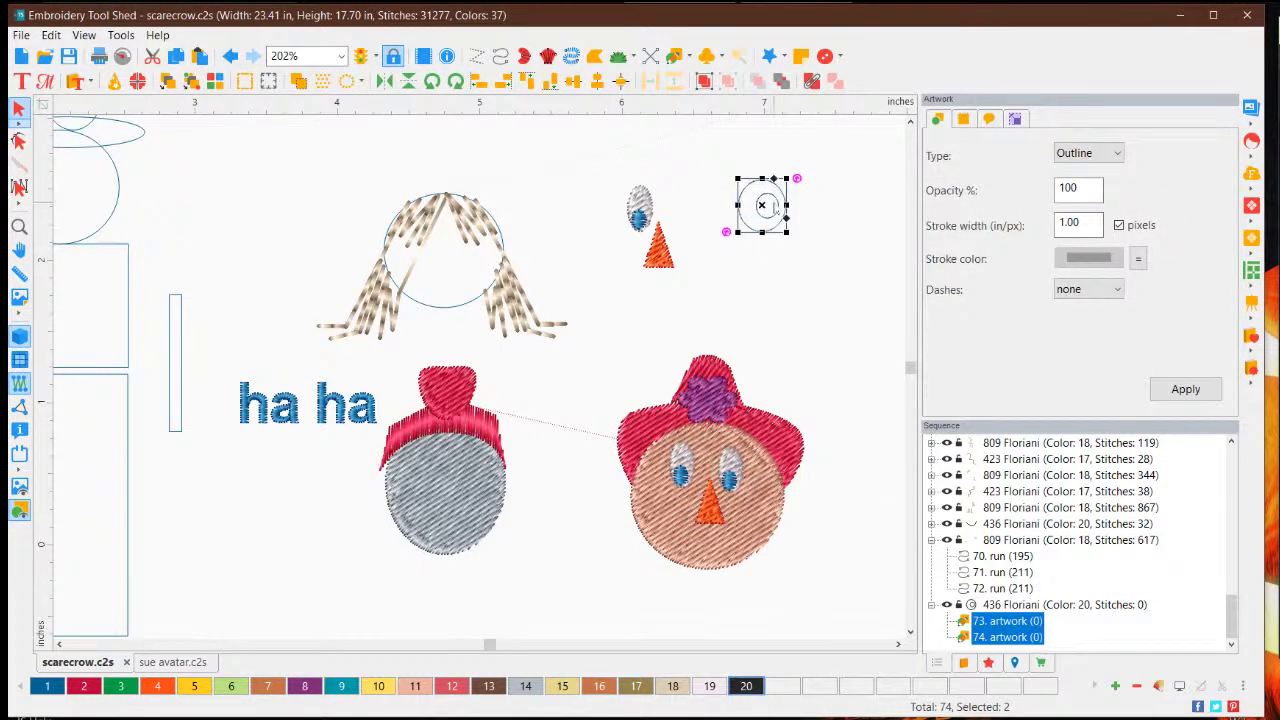
{"action": "right_click", "coordinate": [776, 201]}
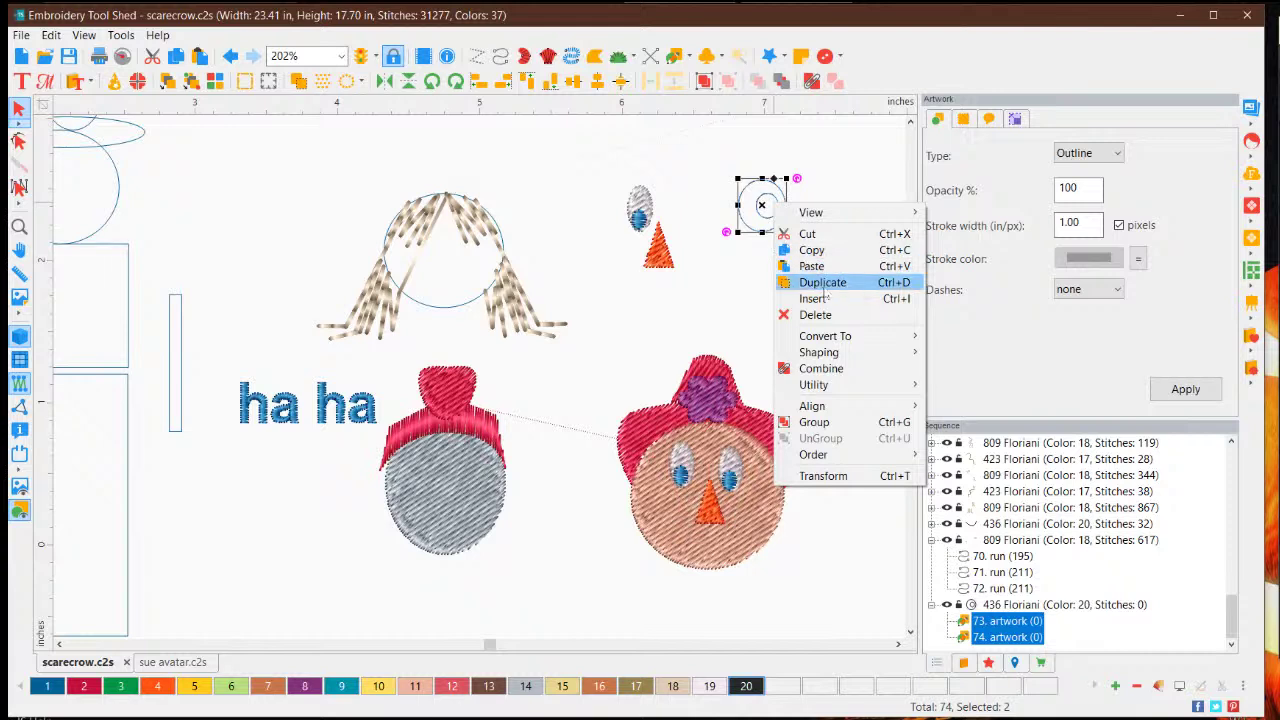
{"action": "left_click", "coordinate": [812, 250]}
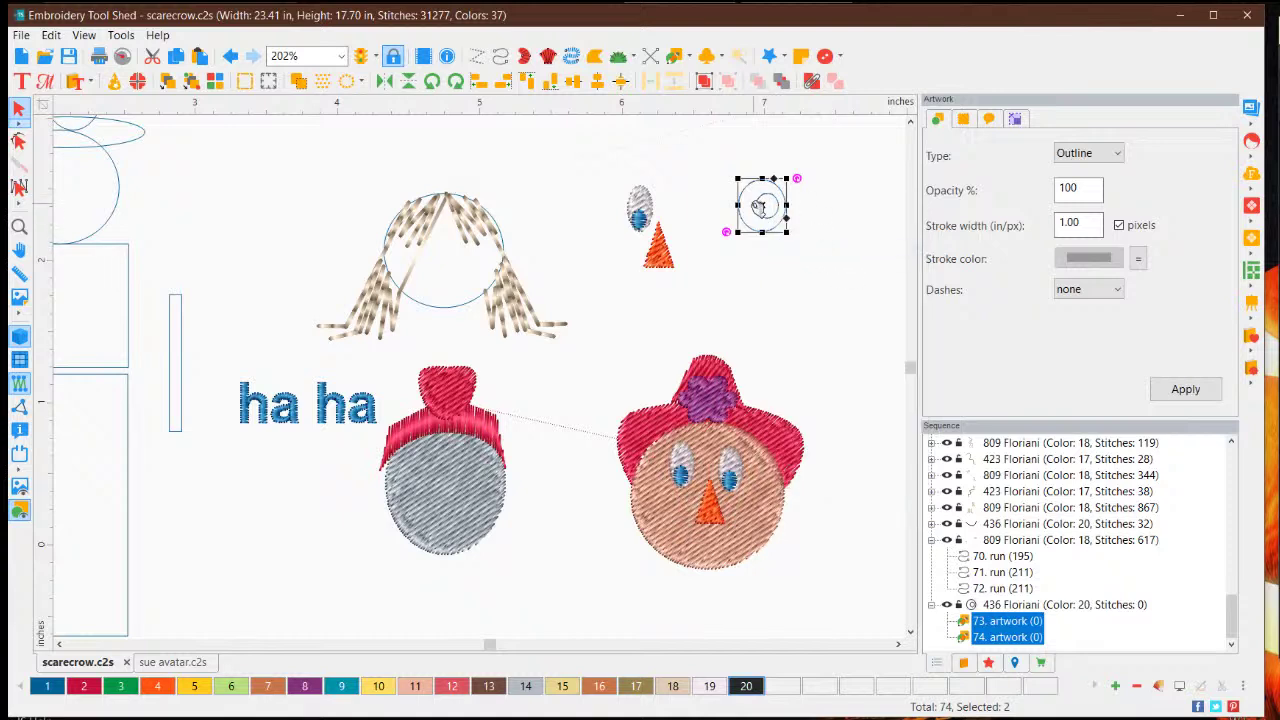
{"action": "right_click", "coordinate": [762, 207]}
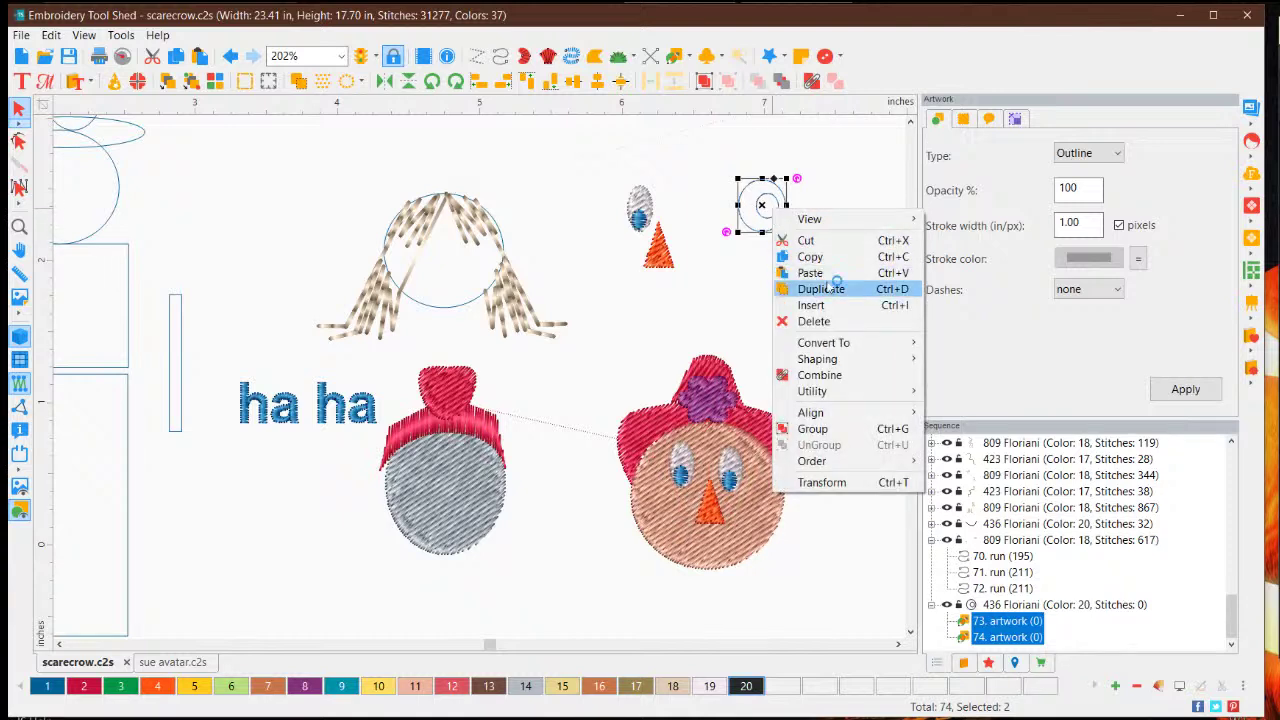
{"action": "left_click", "coordinate": [810, 272]}
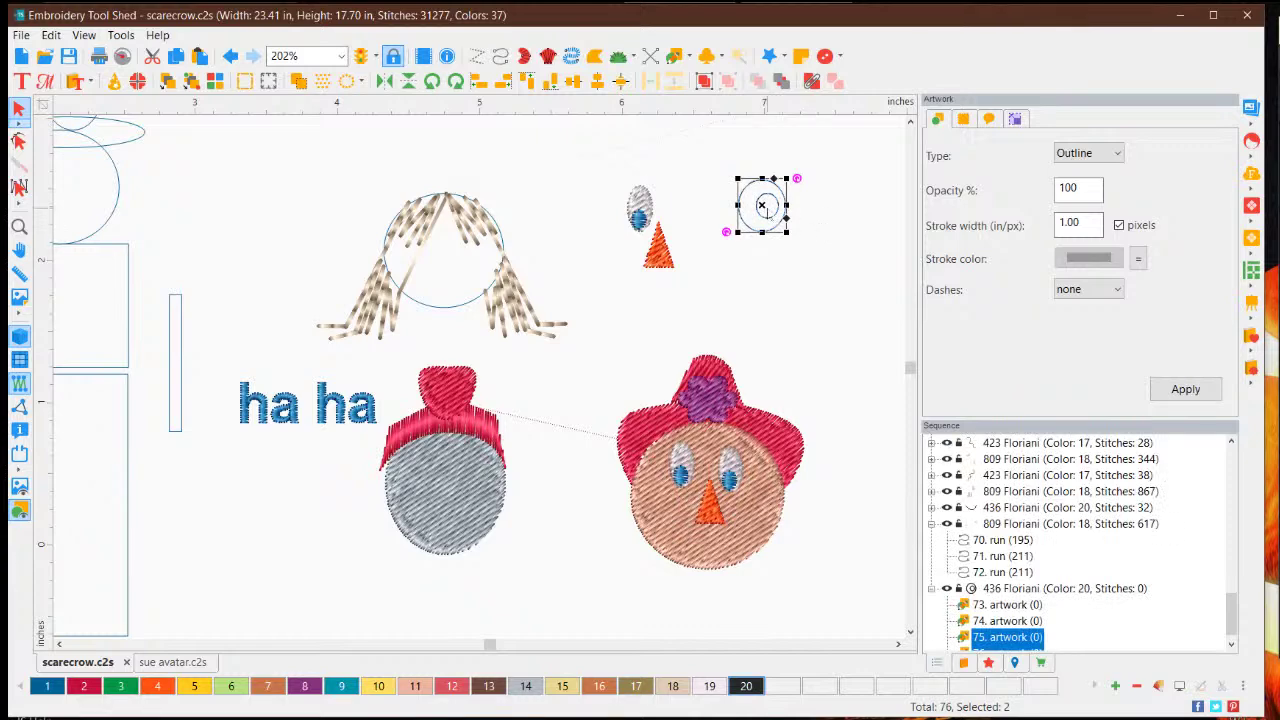
{"action": "left_click_drag", "start_coordinate": [768, 210], "coordinate": [816, 211]}
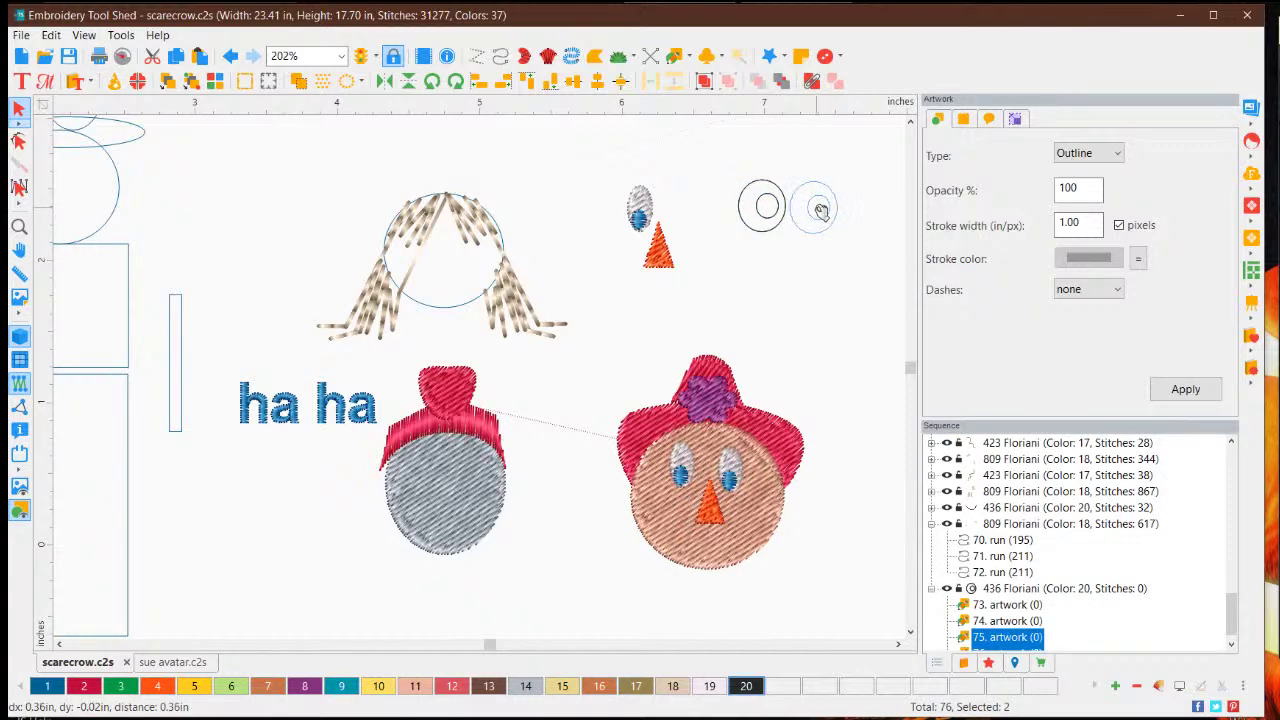
{"action": "left_click", "coordinate": [821, 285]}
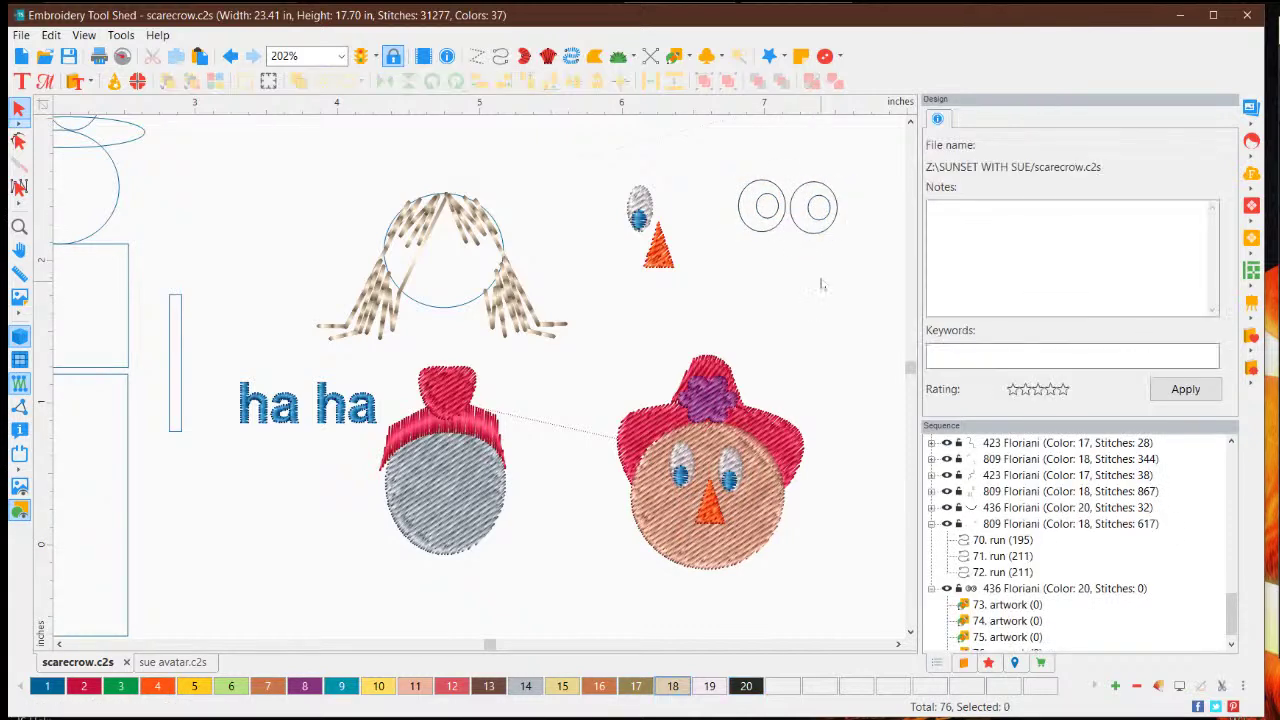
- Move the second eye's inner ellipse slightly left within its outer ellipse
{"action": "left_click", "coordinate": [818, 208]}
{"action": "left_click_drag", "start_coordinate": [818, 208], "coordinate": [795, 307]}
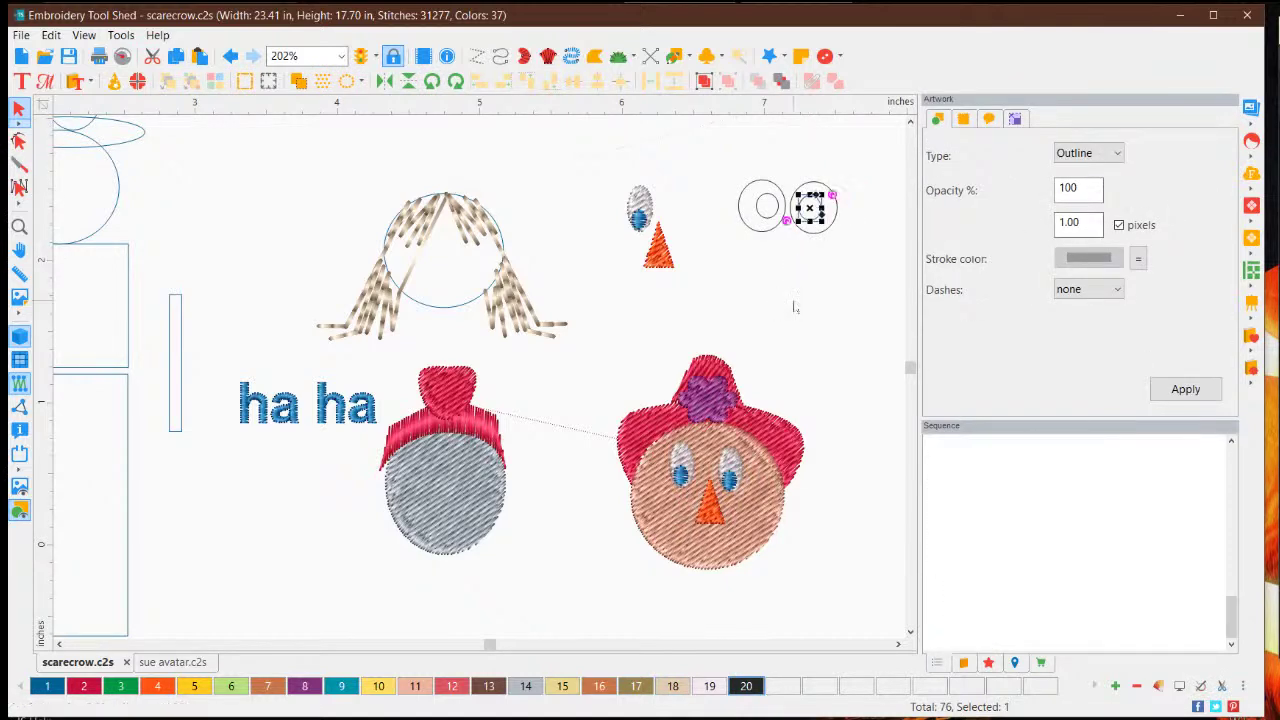
{"action": "key", "text": "Escape"}
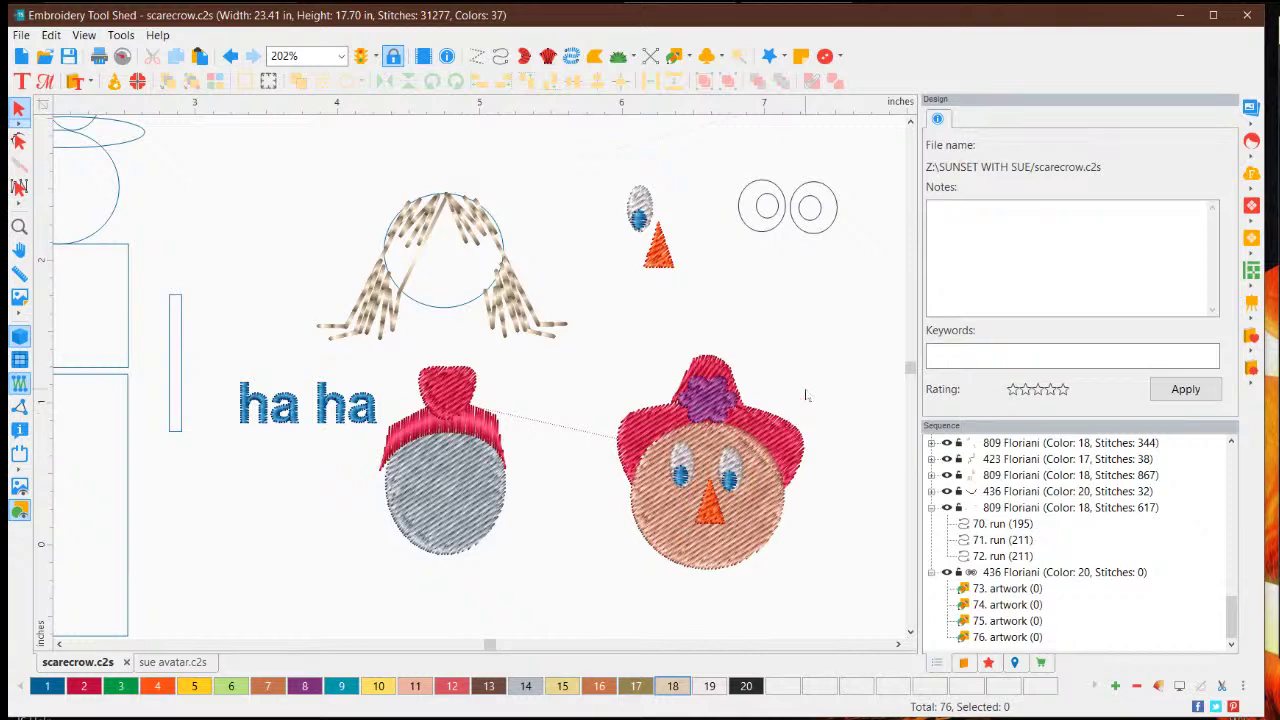
- Move the loose orange triangle nose below the two outlined eyes, centered between them
{"action": "left_click", "coordinate": [705, 385]}
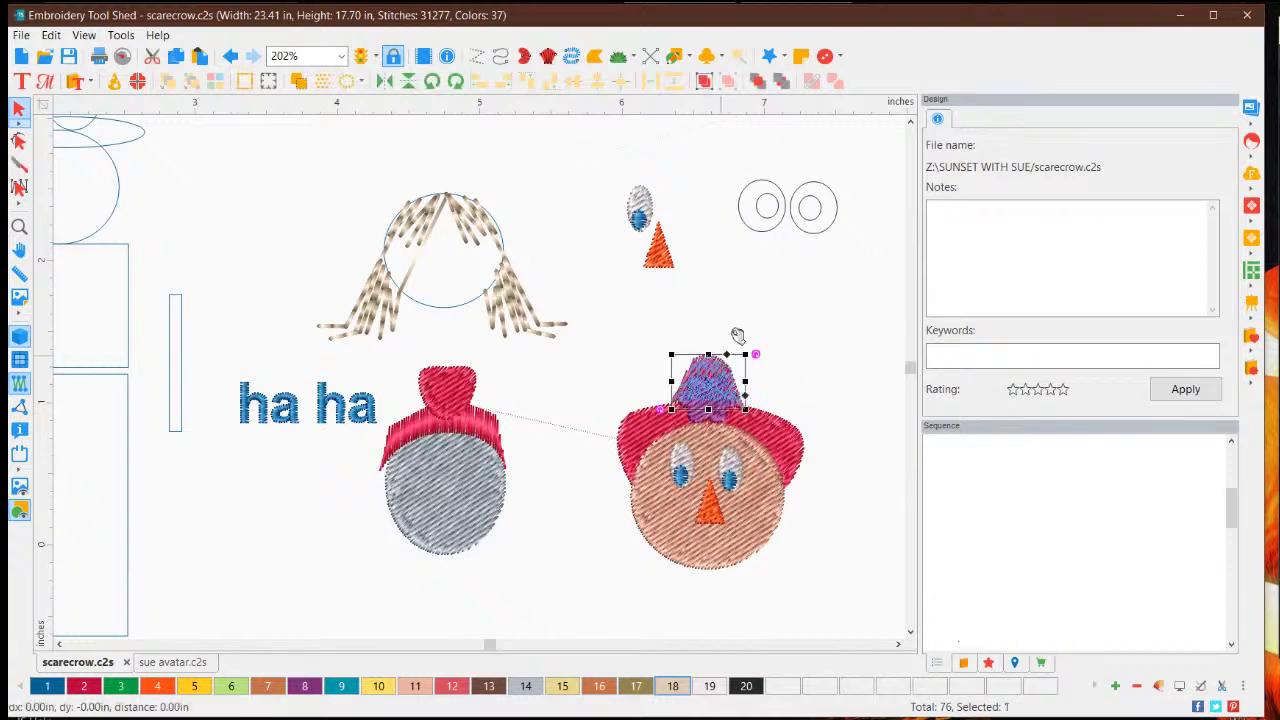
{"action": "left_click", "coordinate": [731, 314]}
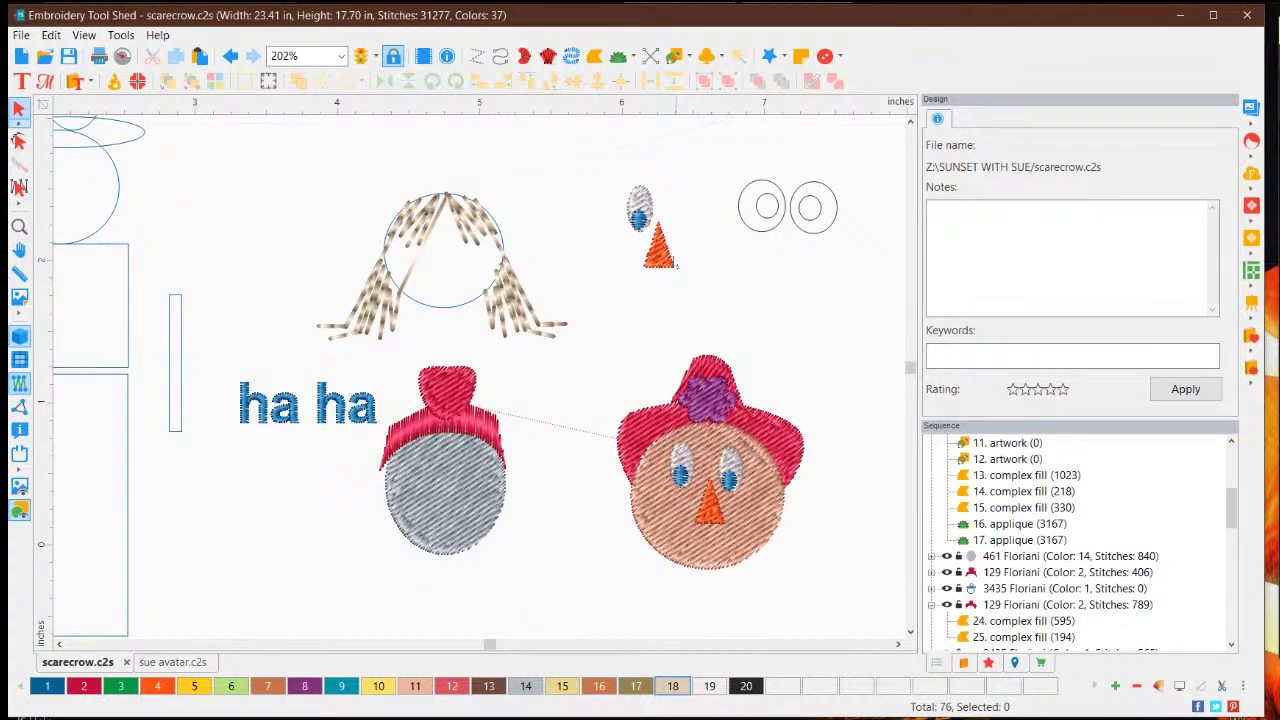
{"action": "left_click", "coordinate": [660, 262]}
{"action": "left_click_drag", "start_coordinate": [664, 257], "coordinate": [788, 252]}
{"action": "left_click", "coordinate": [830, 293]}
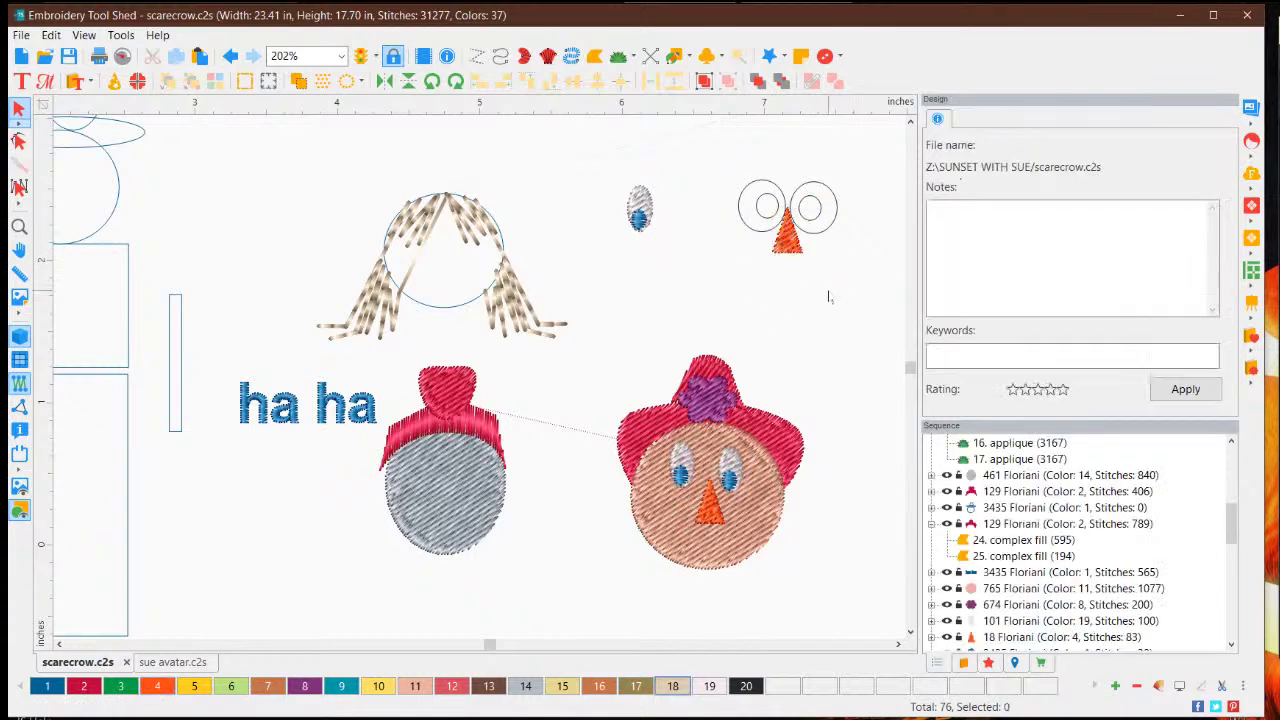
{"action": "left_click", "coordinate": [792, 242]}
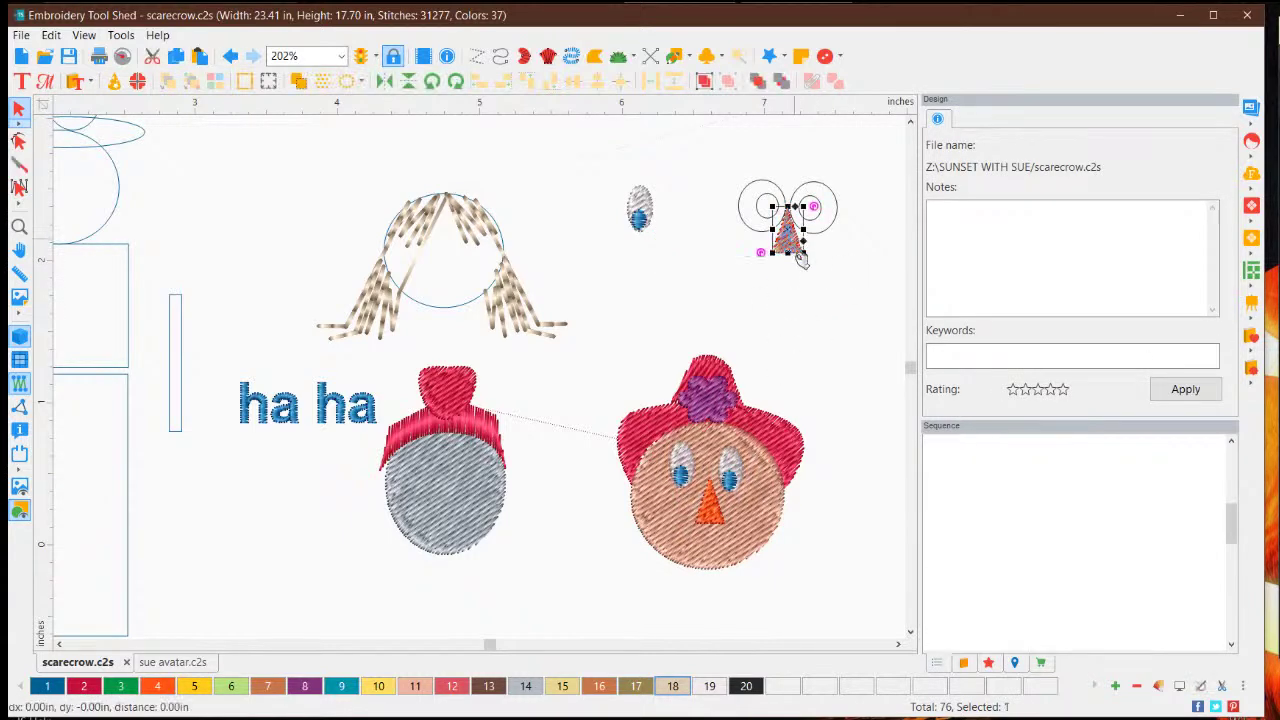
{"action": "left_click_drag", "start_coordinate": [800, 240], "coordinate": [792, 328]}
{"action": "left_click", "coordinate": [801, 337]}
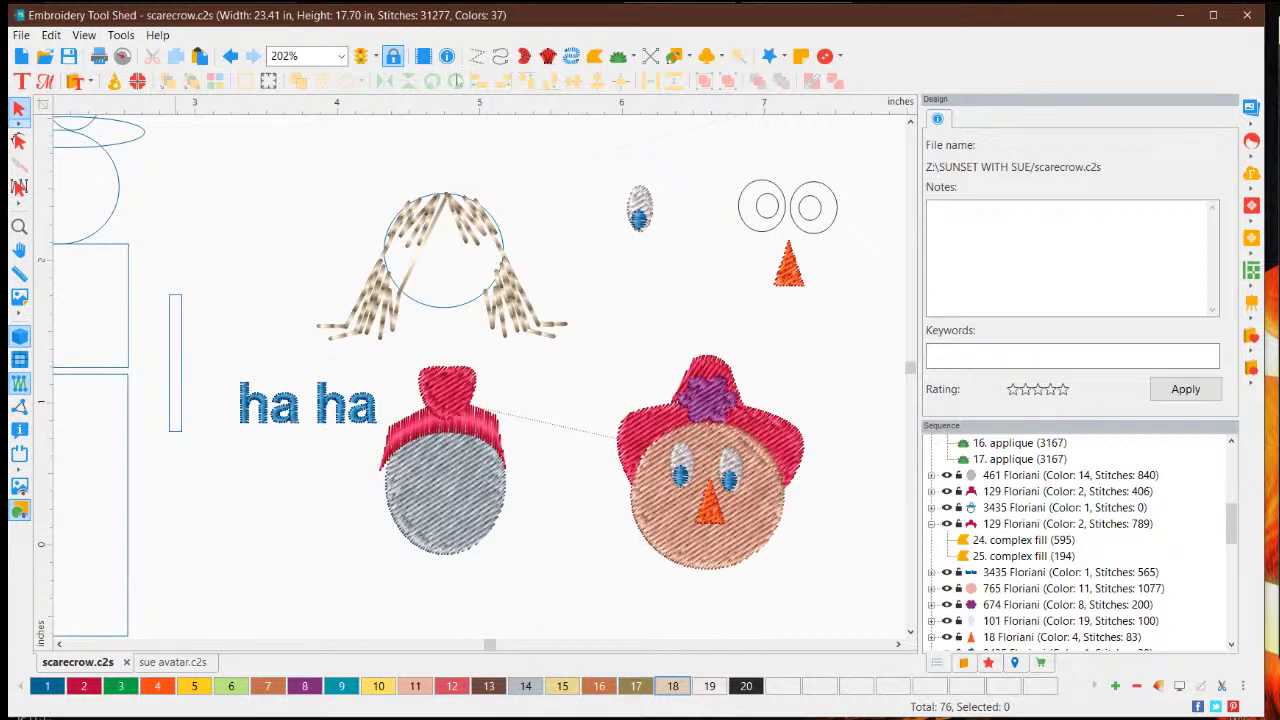
- Draw a curved three-point run stitch as a smile below the nose on the hatted face and assign it color 20
{"action": "left_click", "coordinate": [500, 60]}
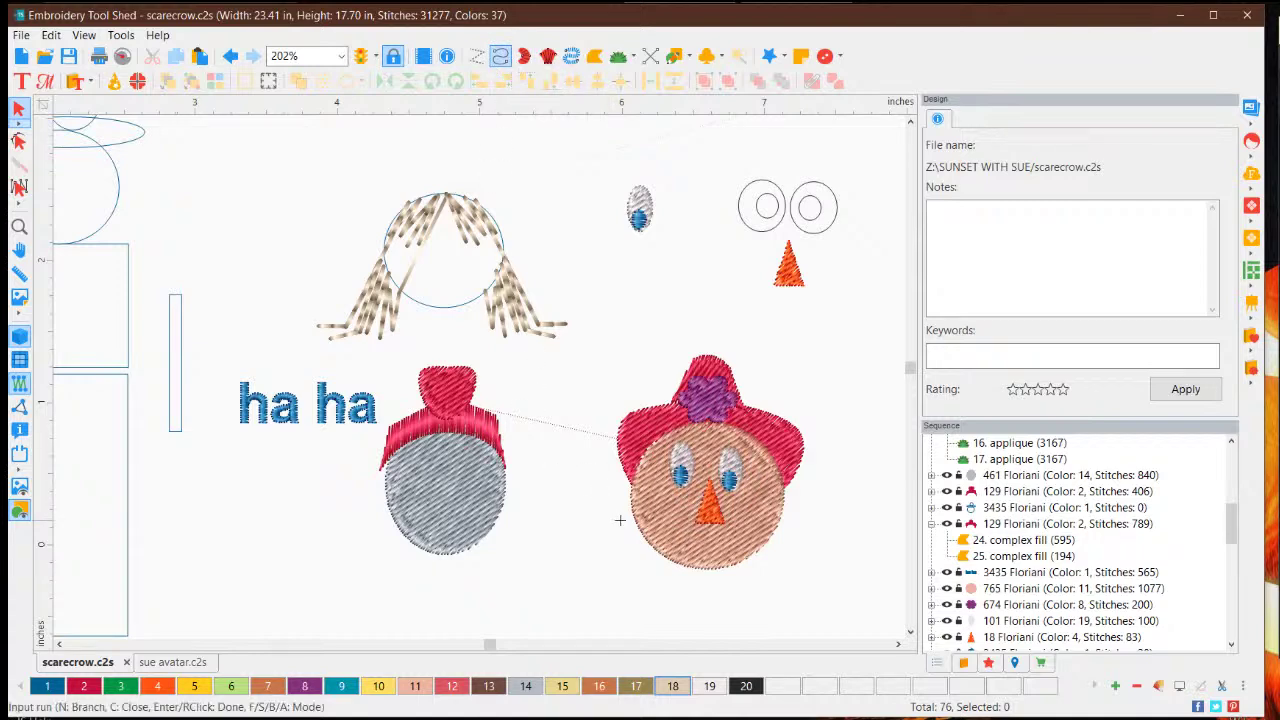
{"action": "left_click", "coordinate": [651, 517]}
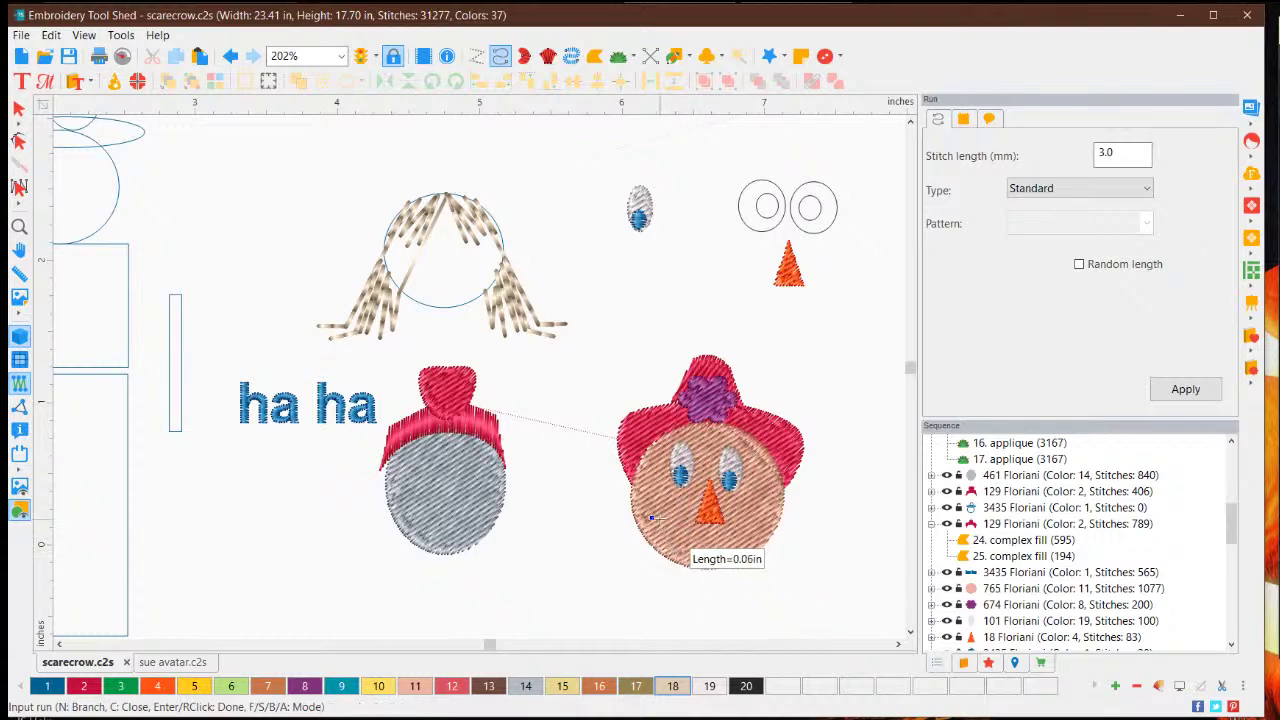
{"action": "left_click", "coordinate": [708, 547]}
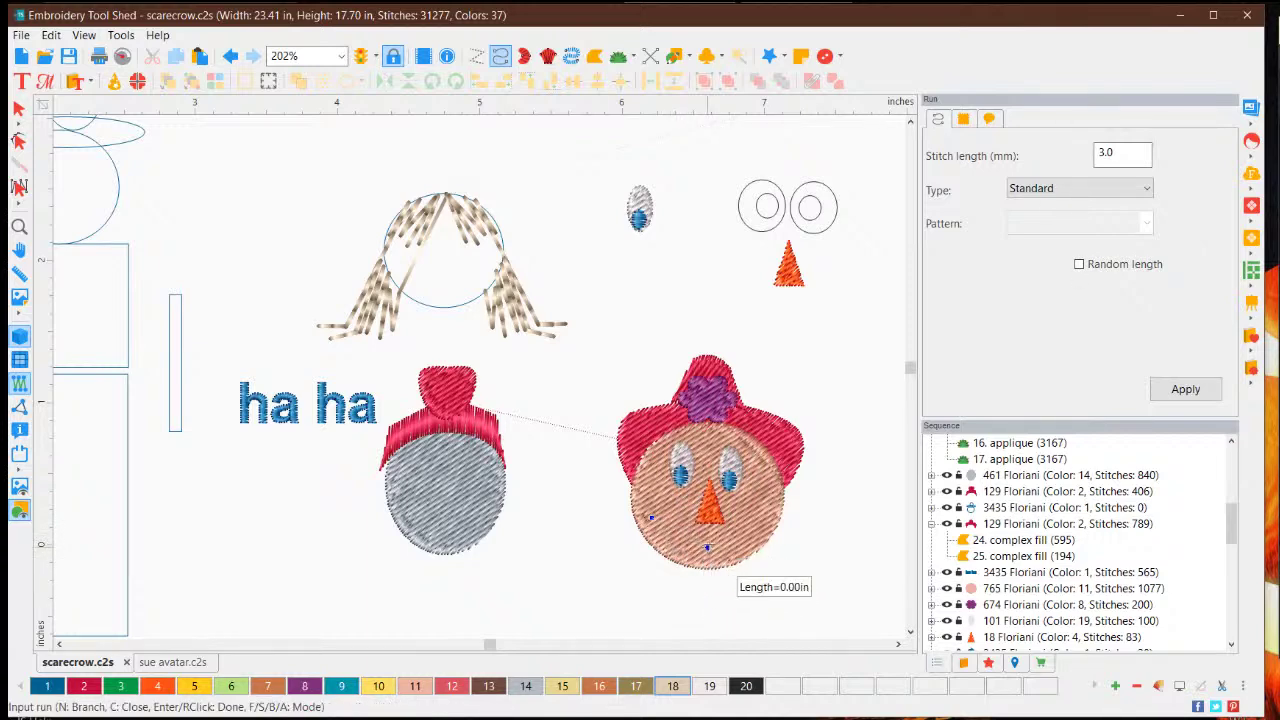
{"action": "left_click", "coordinate": [762, 510]}
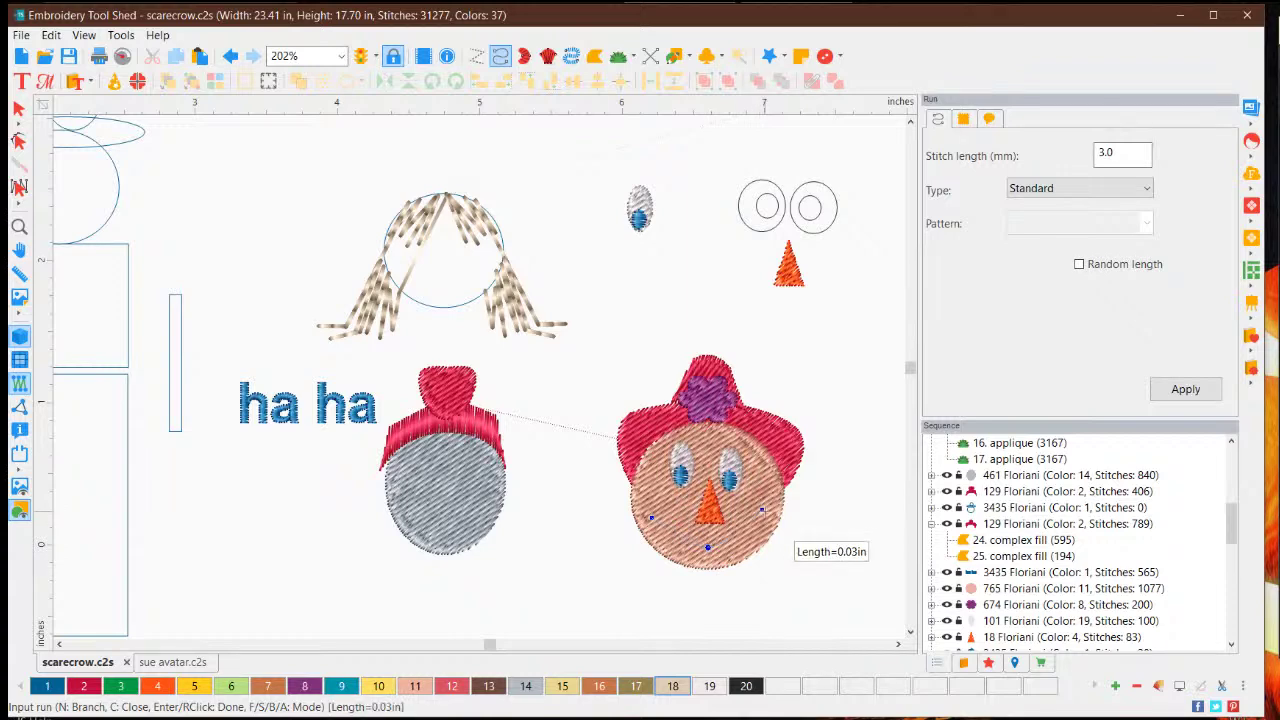
{"action": "key", "text": "Return"}
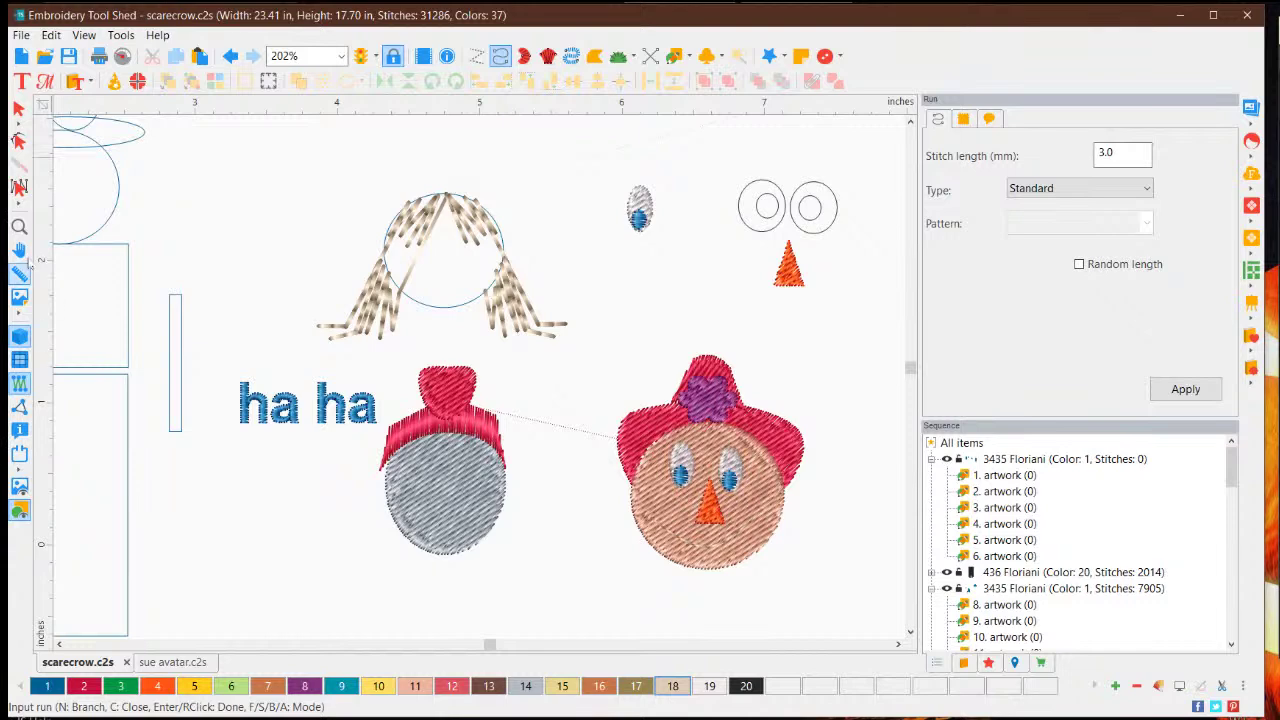
{"action": "left_click", "coordinate": [18, 110]}
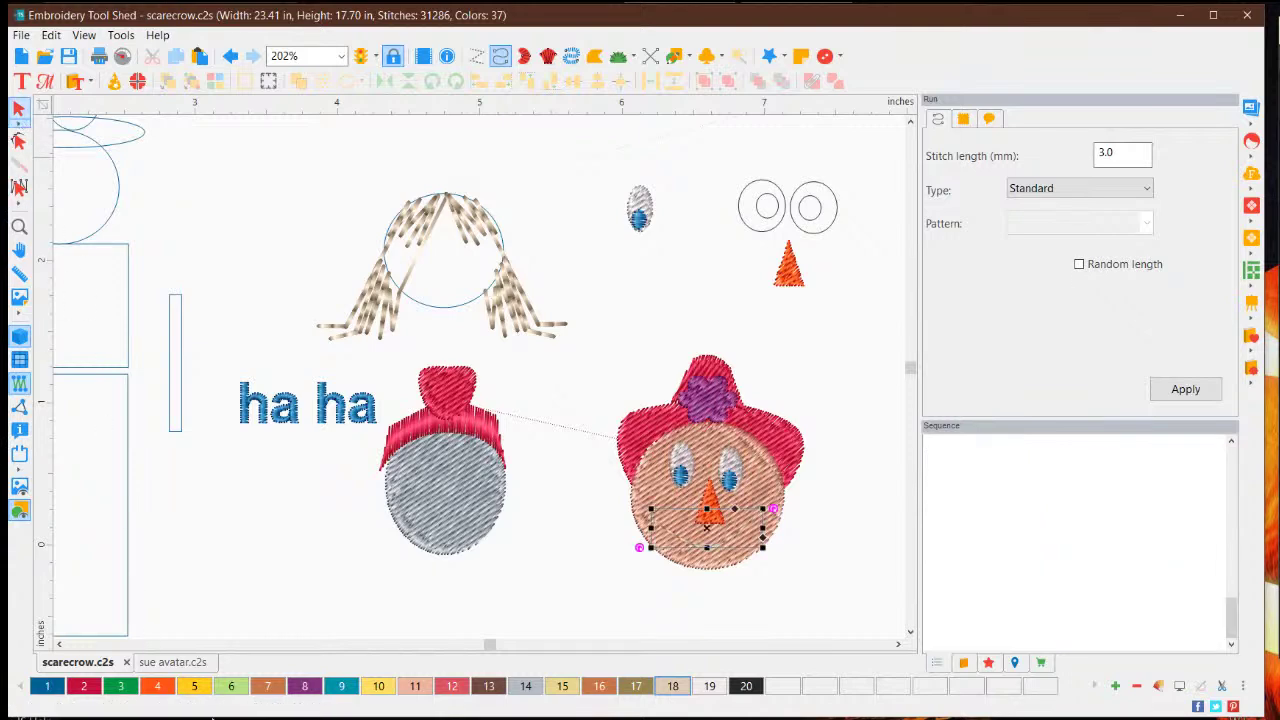
{"action": "left_click", "coordinate": [745, 686]}
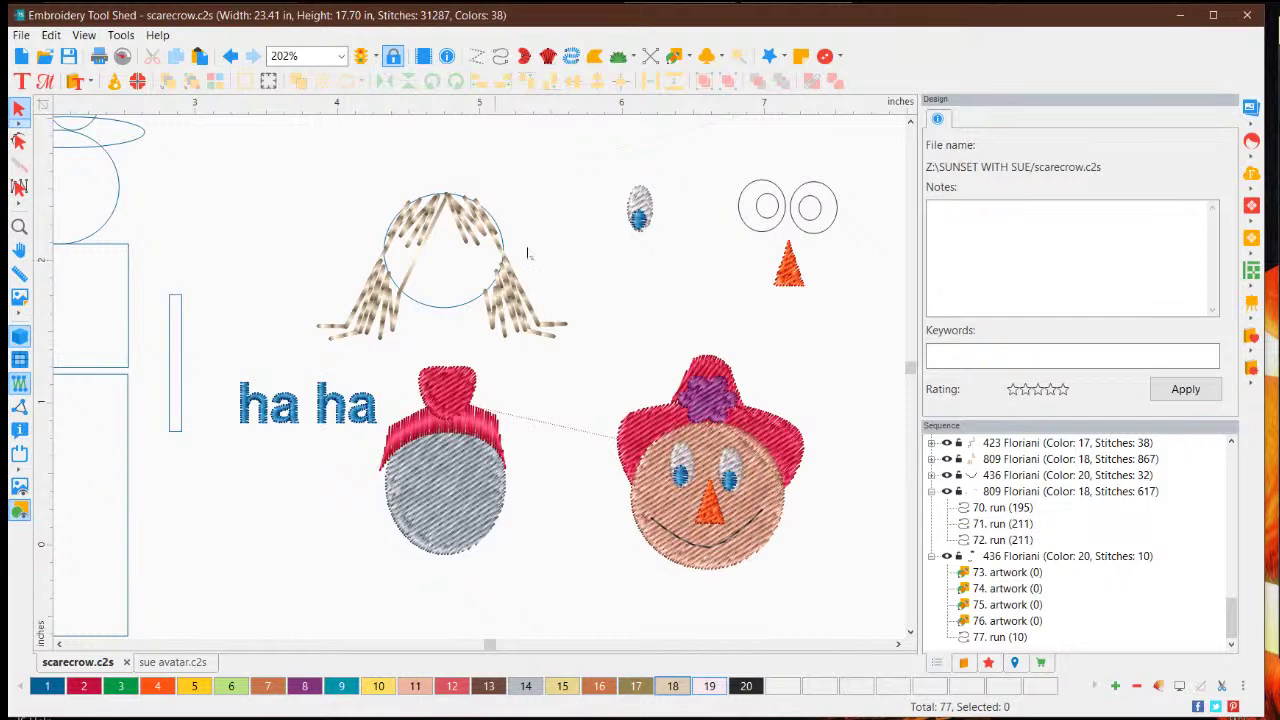
{"action": "scroll", "coordinate": [498, 290], "scroll_direction": "down", "scroll_amount": 3}
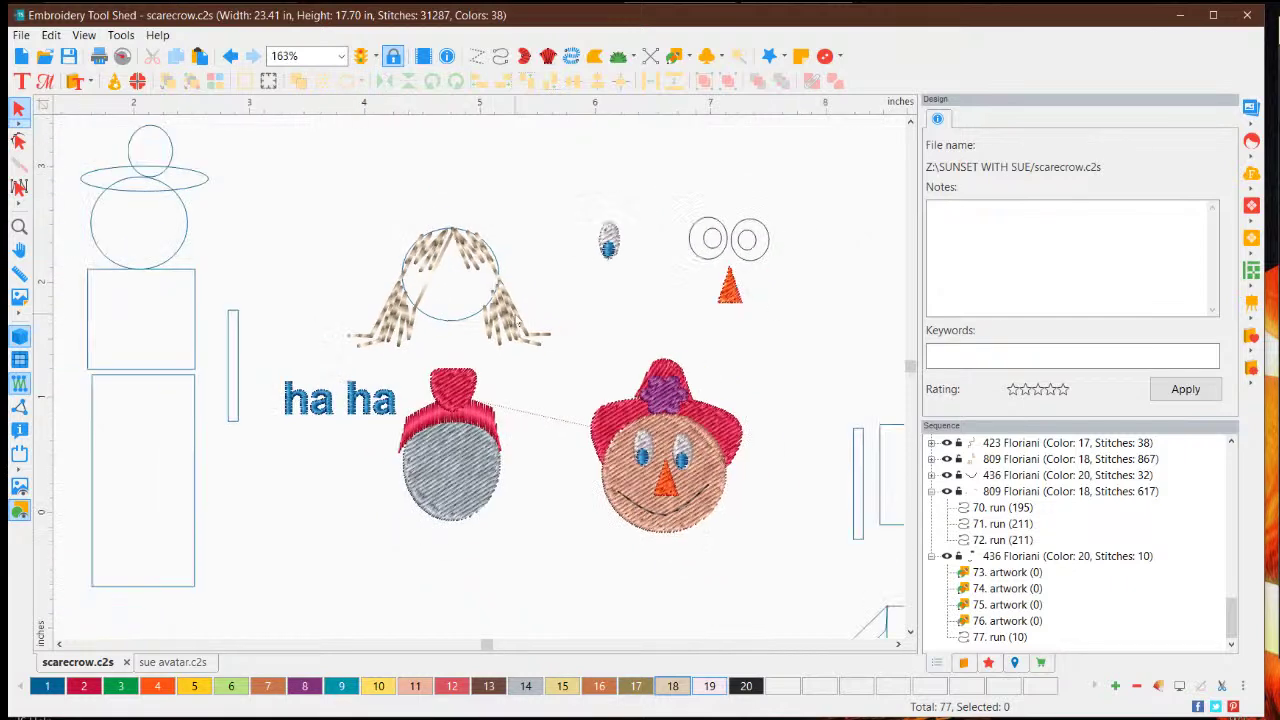
{"action": "scroll", "coordinate": [481, 311], "scroll_direction": "down", "scroll_amount": 2}
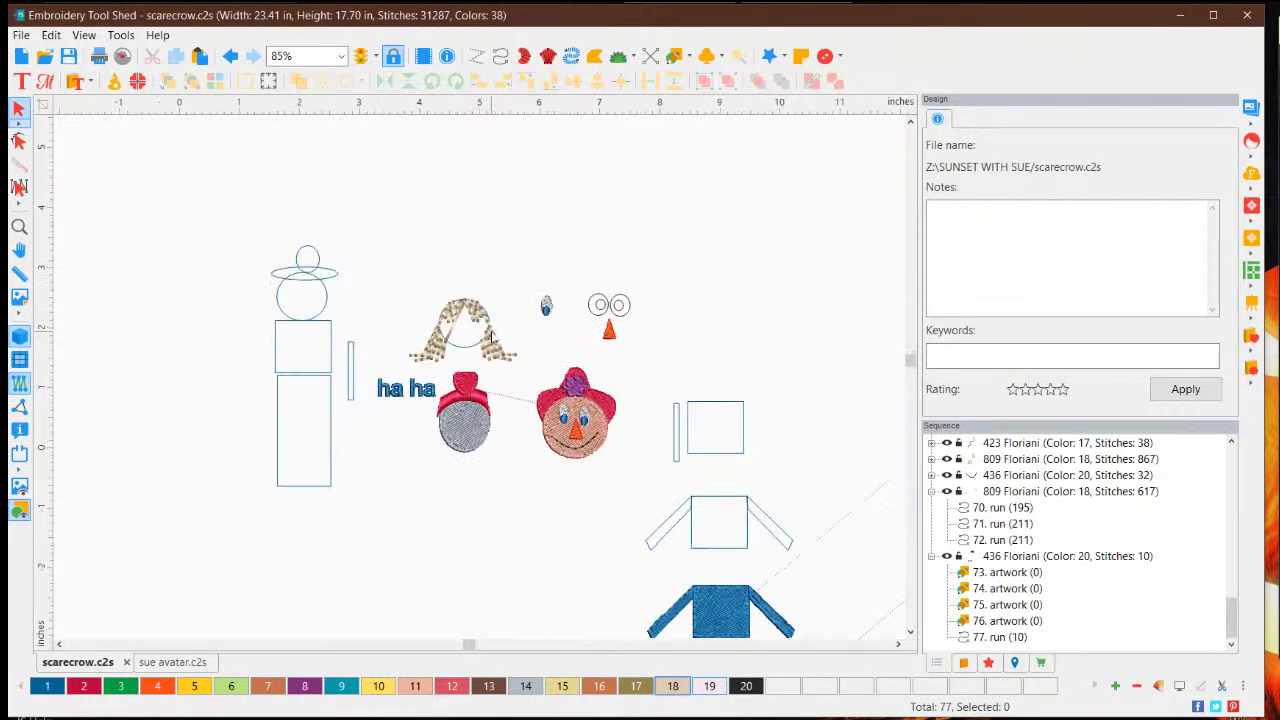
{"action": "scroll", "coordinate": [476, 346], "scroll_direction": "up", "scroll_amount": 1}
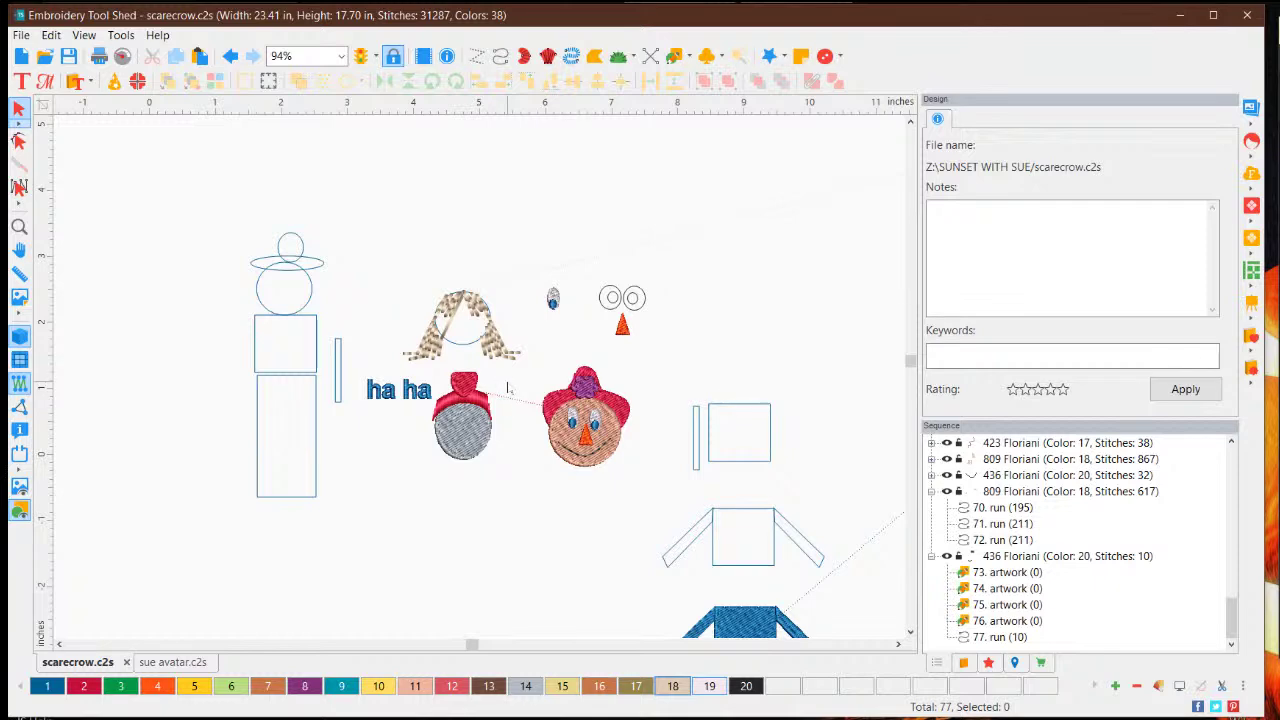
{"action": "scroll", "coordinate": [508, 388], "scroll_direction": "up", "scroll_amount": 5}
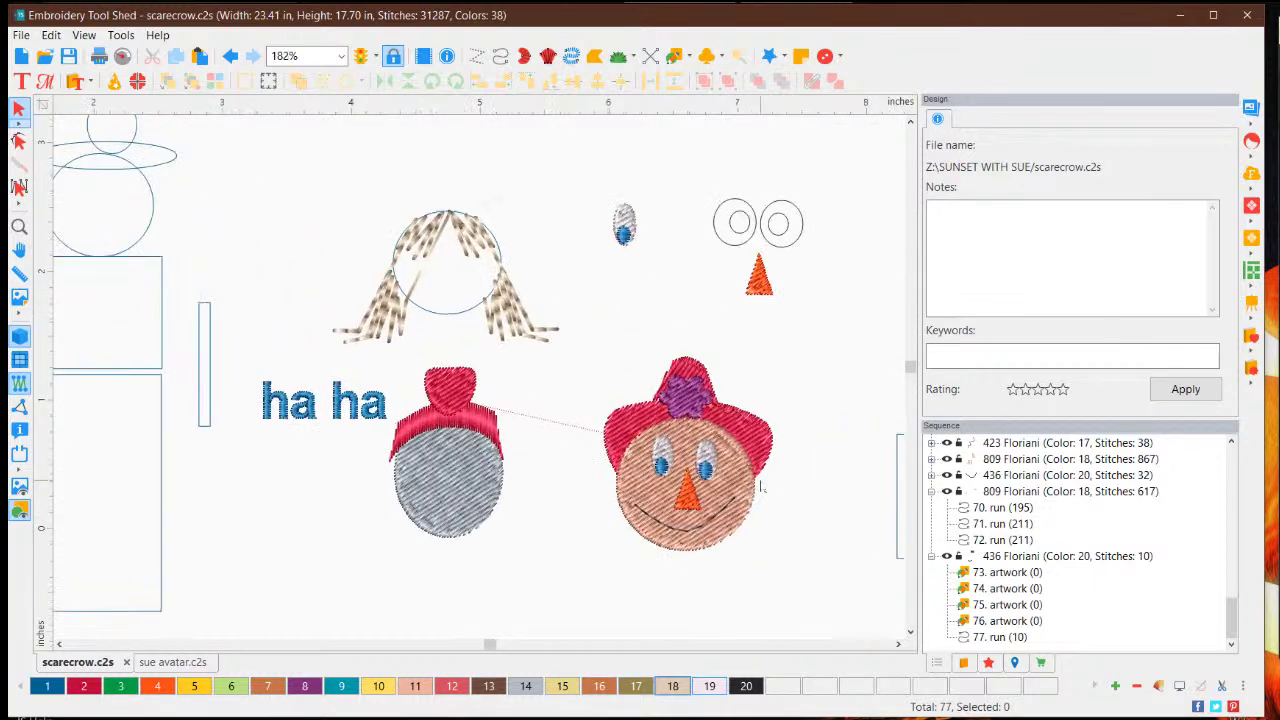
{"action": "scroll", "coordinate": [485, 415], "scroll_direction": "up", "scroll_amount": 1}
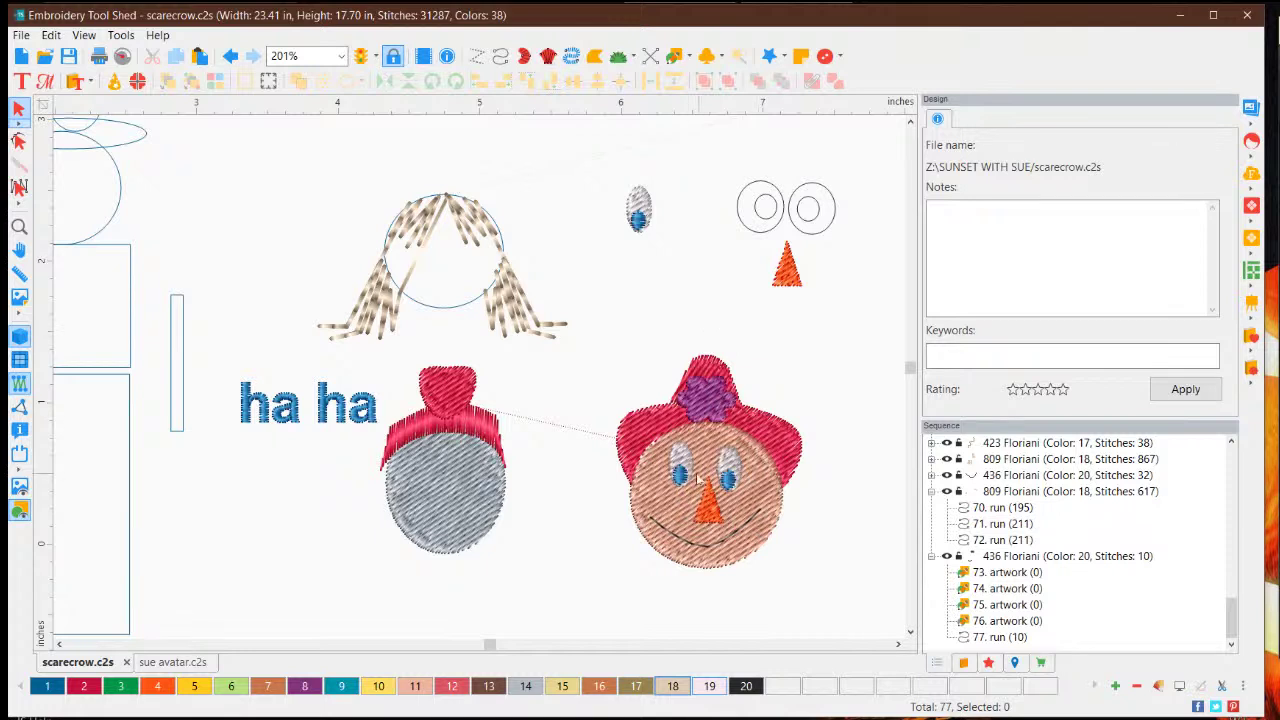
- Move the large body rectangle outline from beside the narrow arm rectangle to directly below the smiling face's chin
{"action": "left_click", "coordinate": [898, 644]}
{"action": "left_click", "coordinate": [898, 644]}
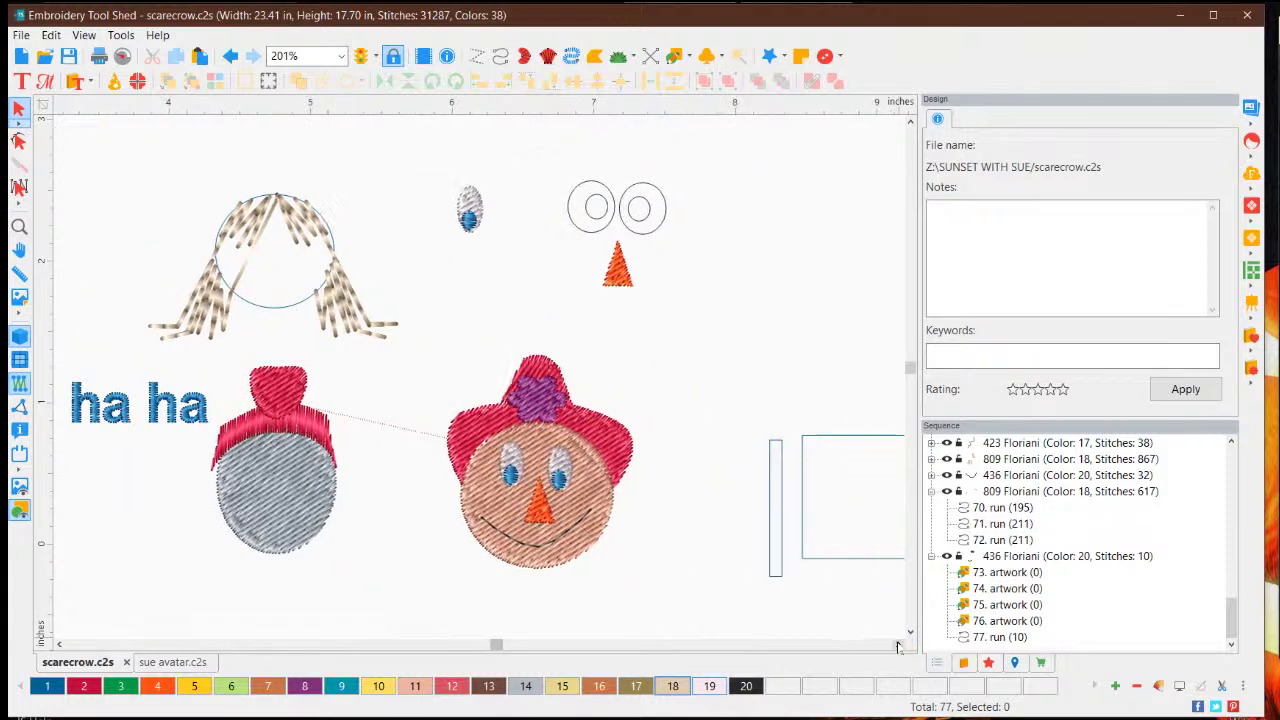
{"action": "left_click", "coordinate": [898, 644]}
{"action": "left_click", "coordinate": [898, 644]}
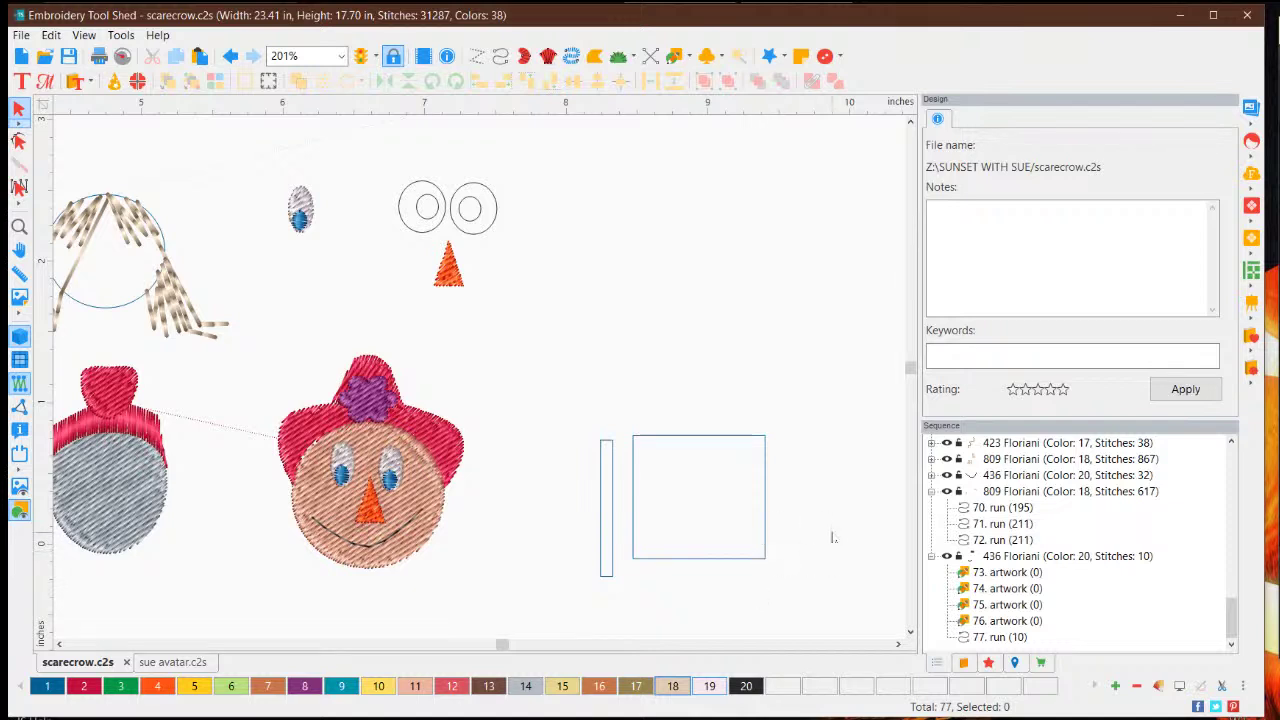
{"action": "left_click", "coordinate": [731, 437]}
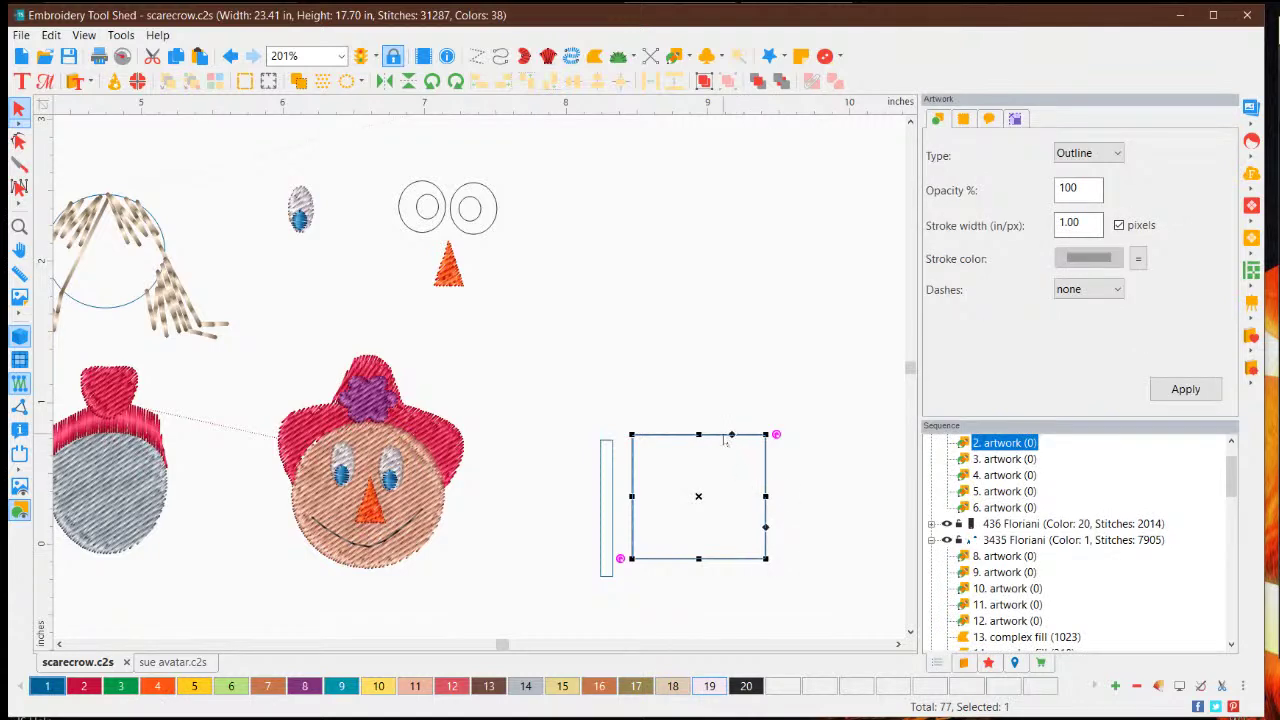
{"action": "left_click_drag", "start_coordinate": [699, 498], "coordinate": [366, 631]}
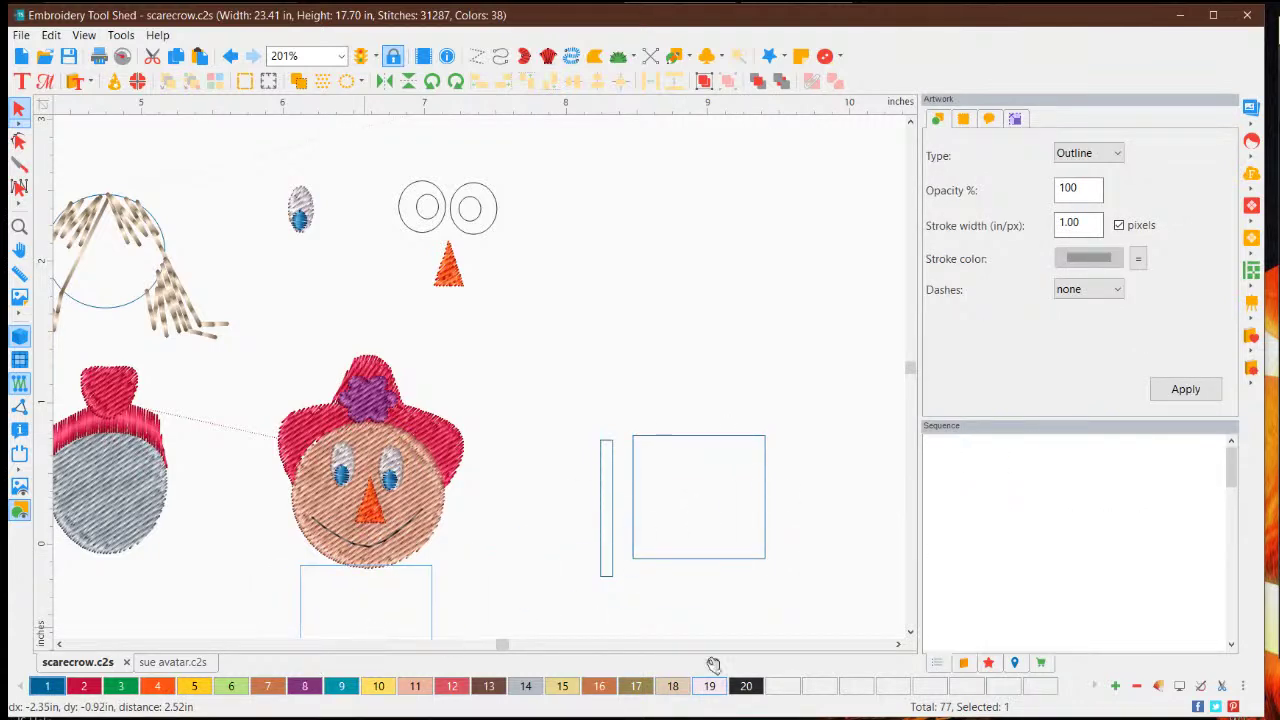
{"action": "left_click", "coordinate": [910, 631]}
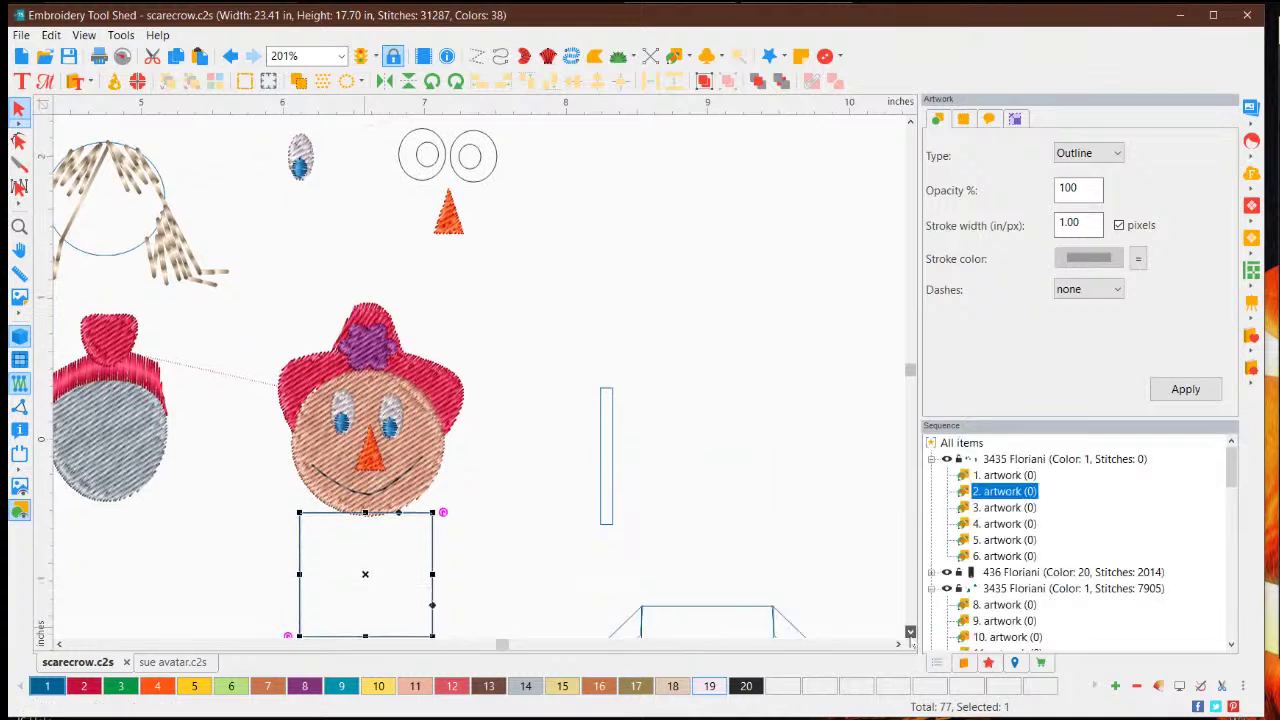
{"action": "left_click", "coordinate": [910, 631]}
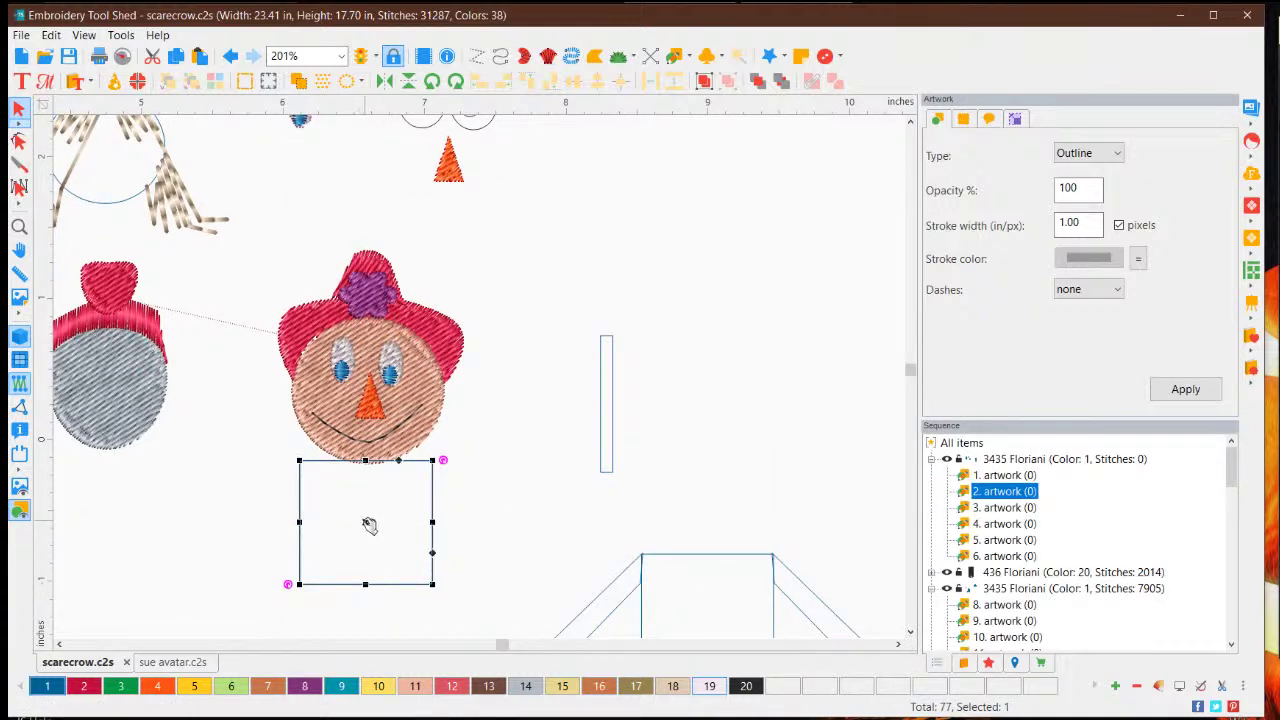
- Move the body rectangle back to the right of the narrow arm rectangle and widen the arm to nearly double its width
{"action": "left_click_drag", "start_coordinate": [369, 525], "coordinate": [732, 400]}
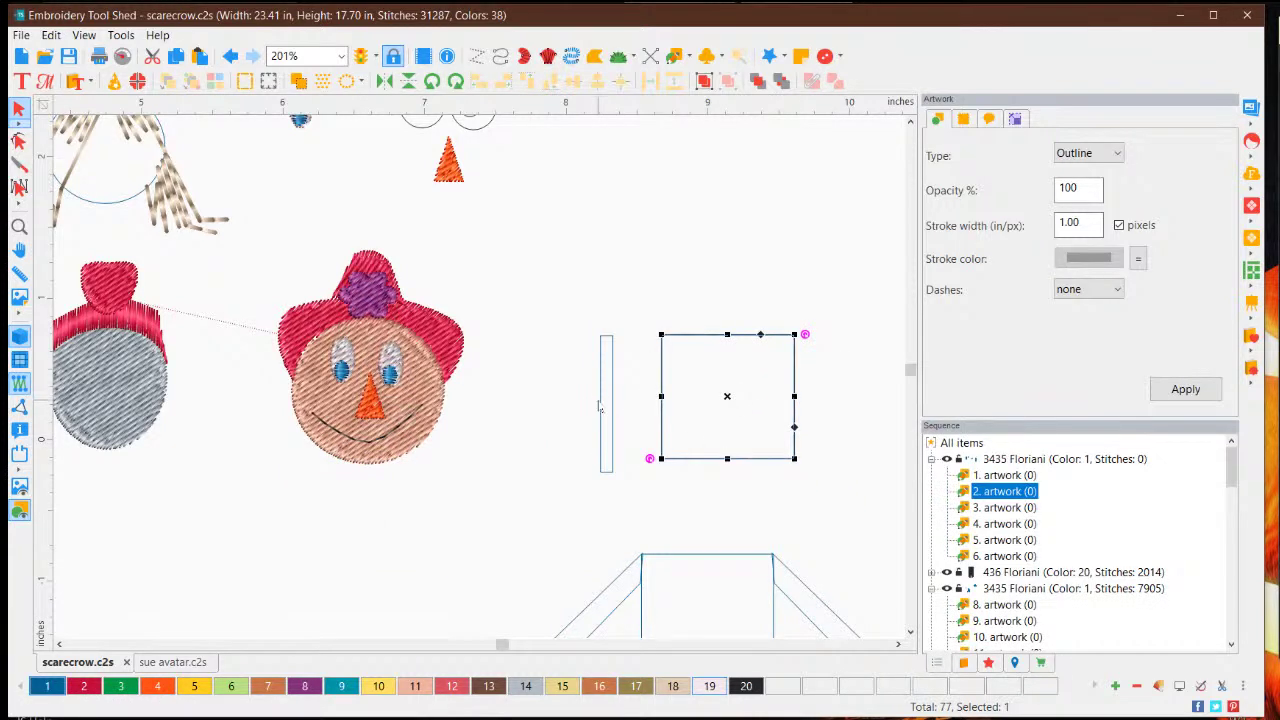
{"action": "left_click", "coordinate": [600, 405]}
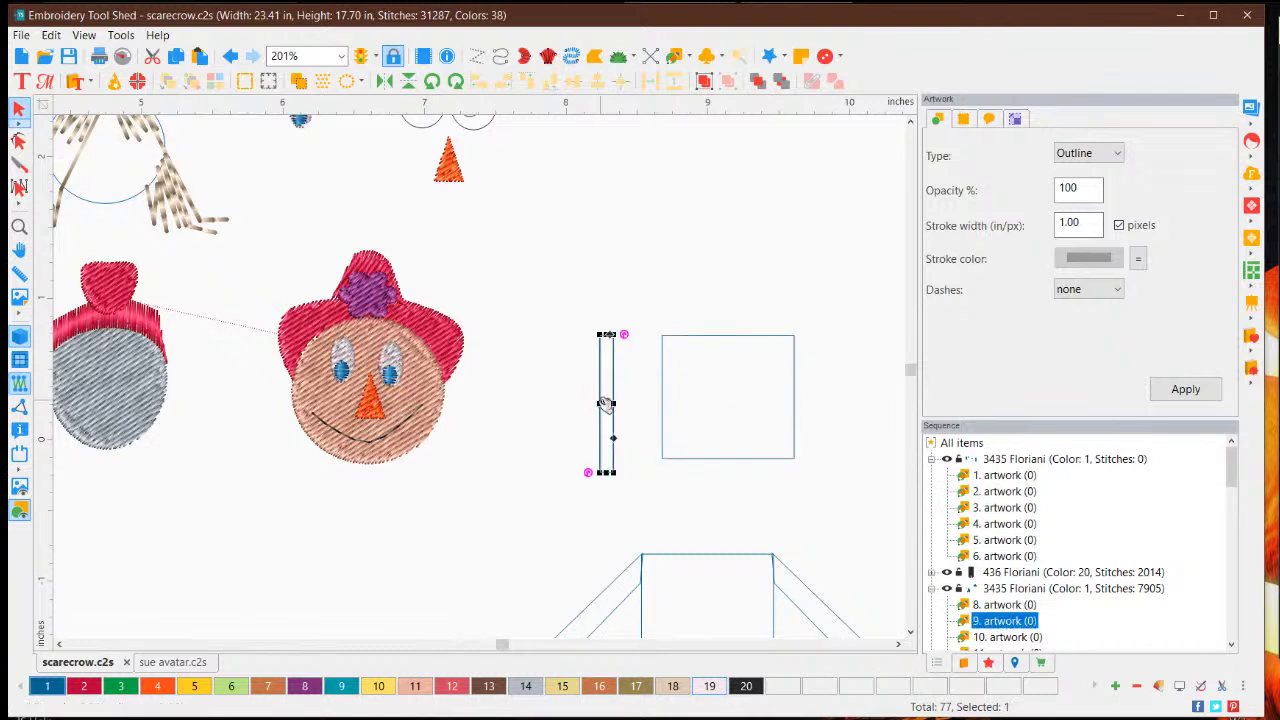
{"action": "left_click_drag", "start_coordinate": [601, 403], "coordinate": [587, 401]}
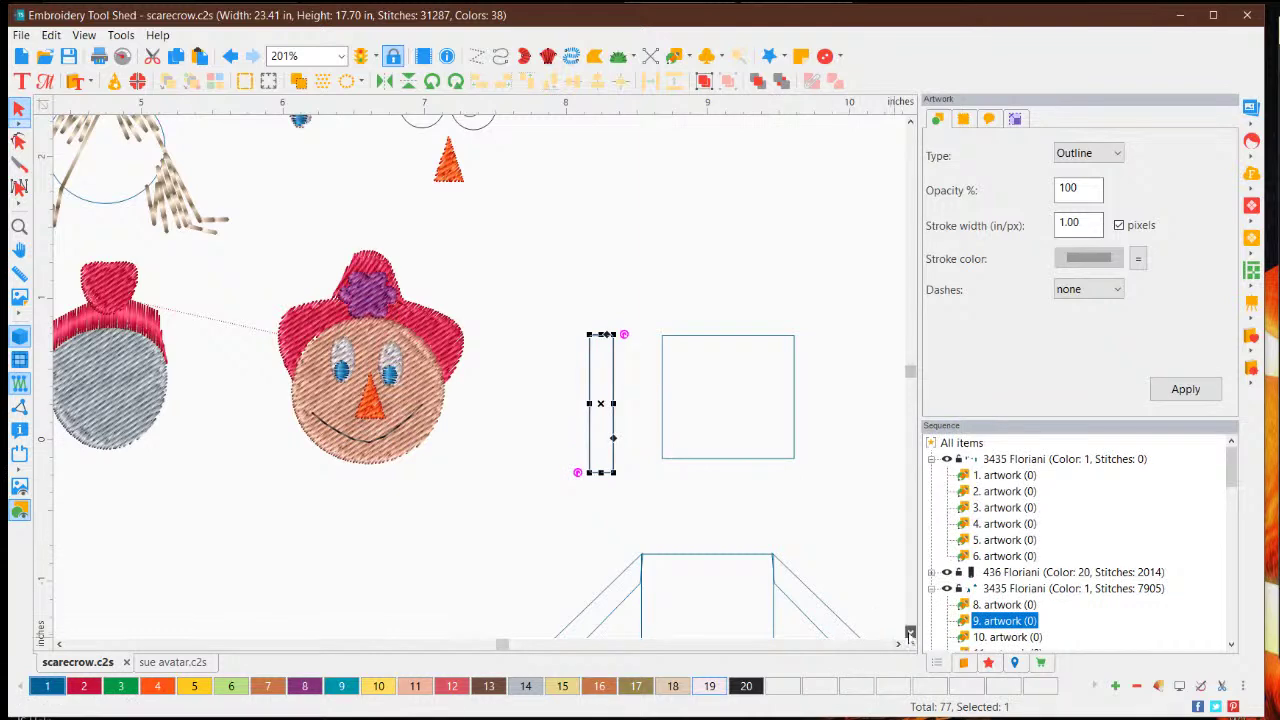
- Place the widened arm rectangle flush against the left edge of the body rectangle, with their upper edges aligned
{"action": "left_click", "coordinate": [910, 631]}
{"action": "left_click", "coordinate": [910, 631]}
{"action": "left_click_drag", "start_coordinate": [606, 300], "coordinate": [651, 301]}
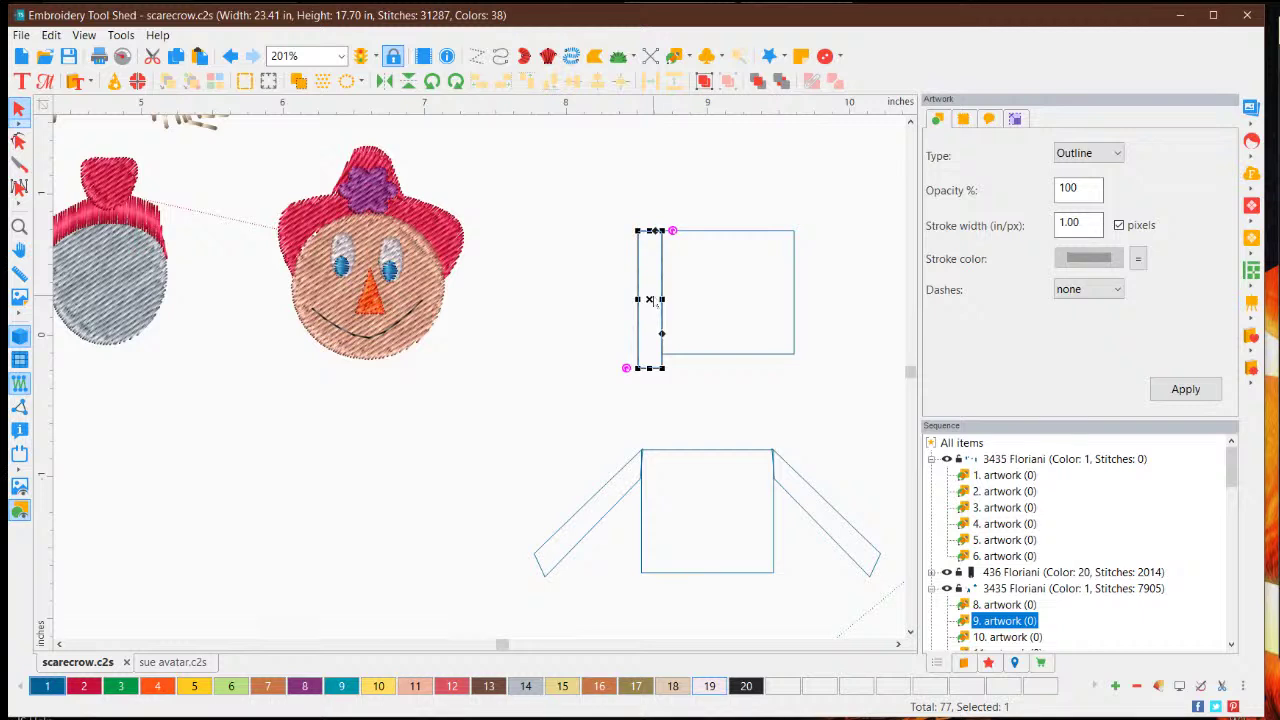
- Copy and paste the arm rectangle, then place the copy against the right edge of the body rectangle
{"action": "right_click", "coordinate": [652, 300]}
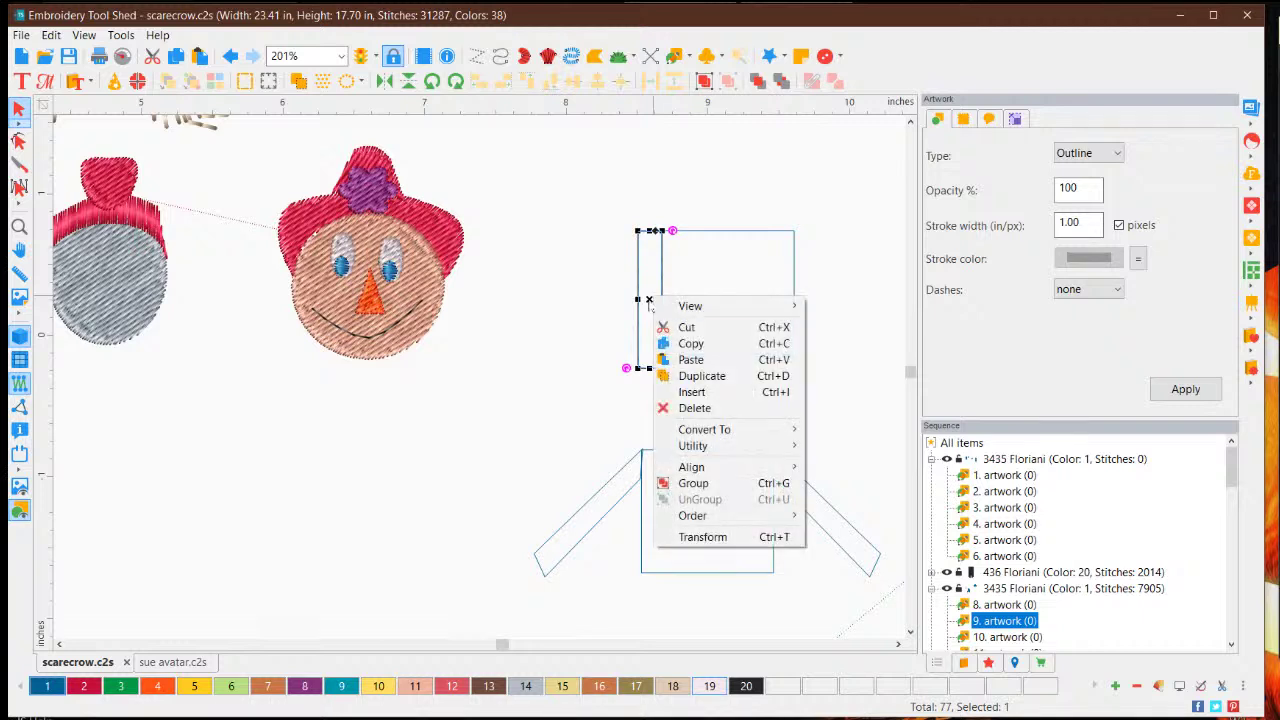
{"action": "left_click", "coordinate": [718, 346]}
{"action": "right_click", "coordinate": [648, 300]}
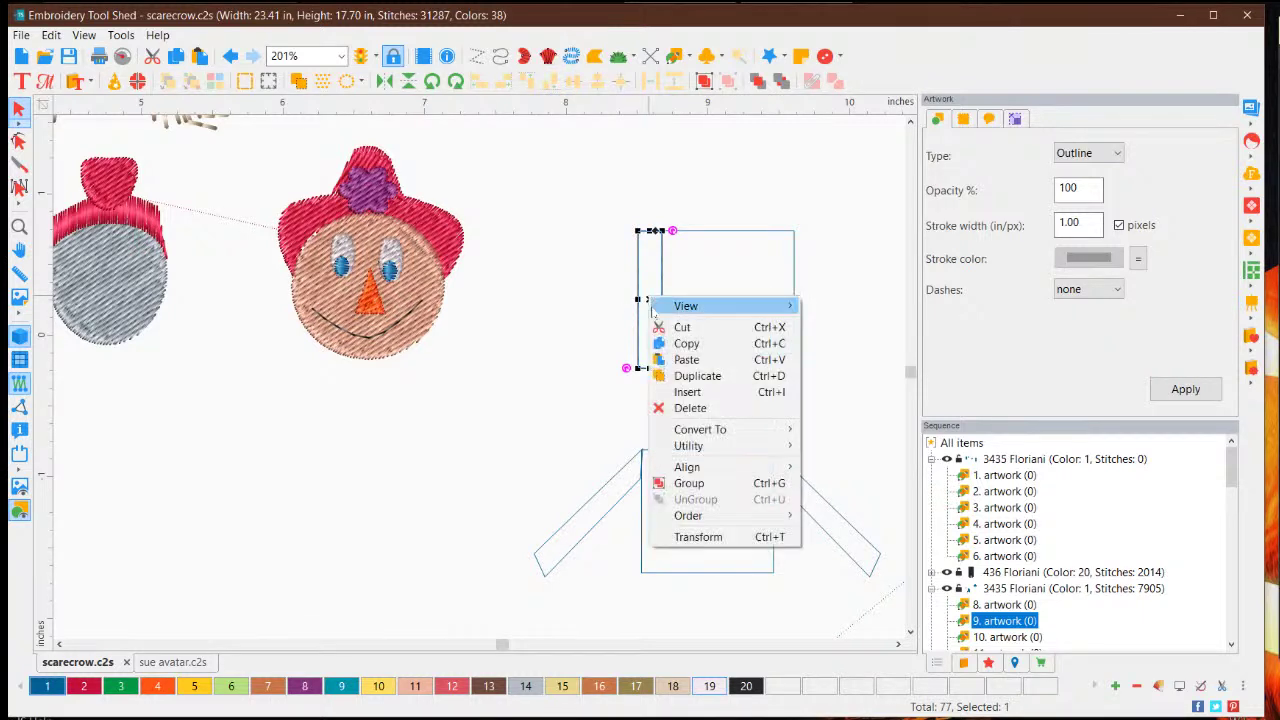
{"action": "left_click", "coordinate": [688, 359]}
{"action": "left_click_drag", "start_coordinate": [652, 300], "coordinate": [806, 302]}
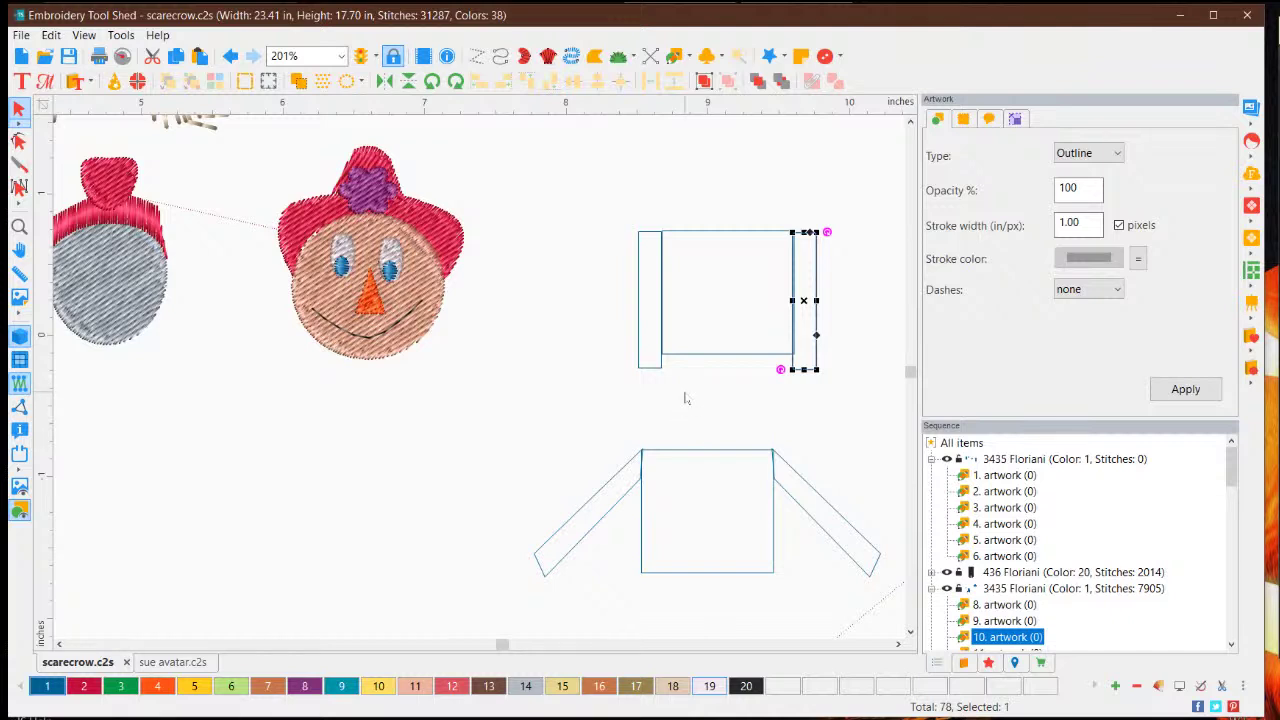
- Move the left arm rectangle slightly away from the body and rotate it so it slants down and outward
{"action": "scroll", "coordinate": [615, 388], "scroll_direction": "up", "scroll_amount": 1}
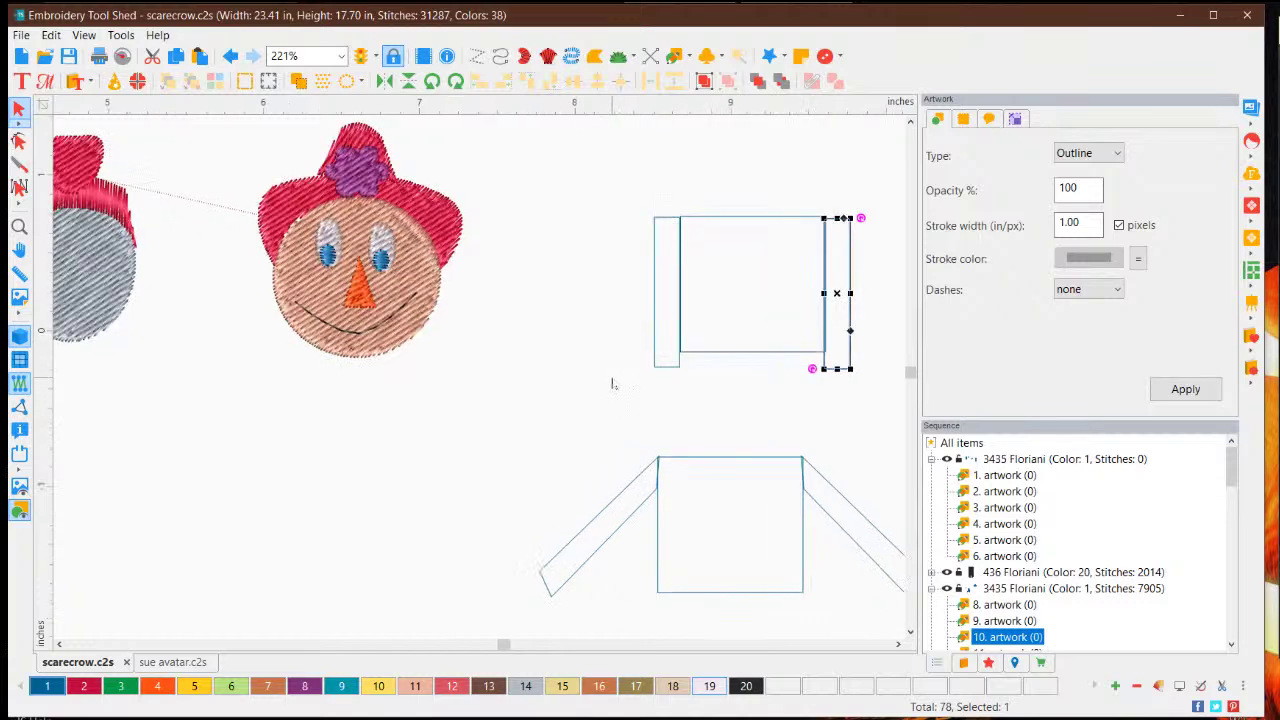
{"action": "scroll", "coordinate": [637, 389], "scroll_direction": "down", "scroll_amount": 1}
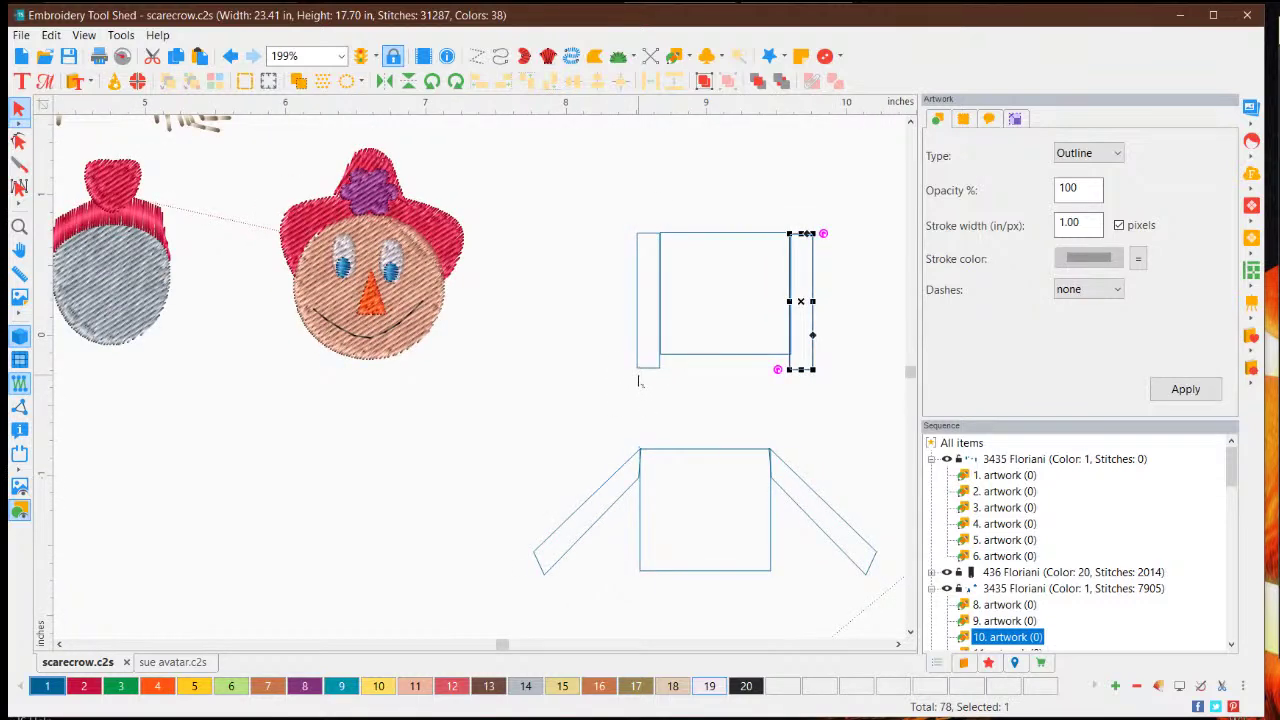
{"action": "scroll", "coordinate": [686, 300], "scroll_direction": "up", "scroll_amount": 2}
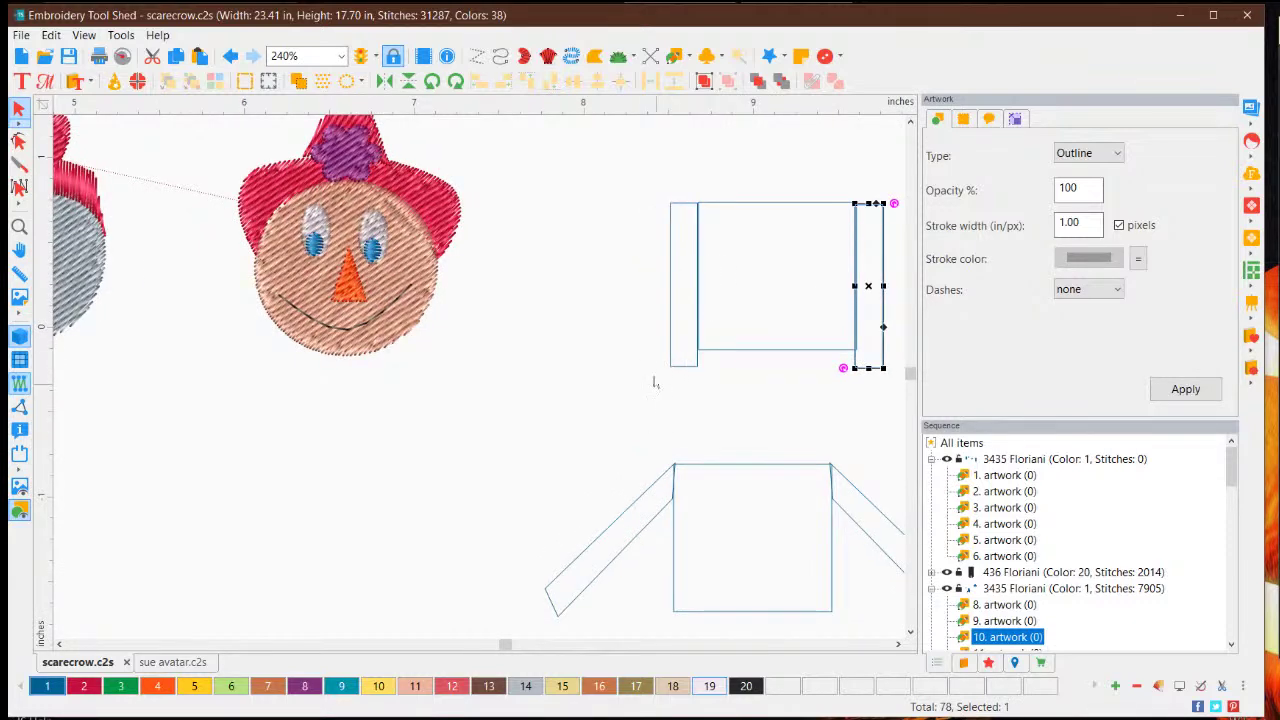
{"action": "left_click", "coordinate": [671, 278]}
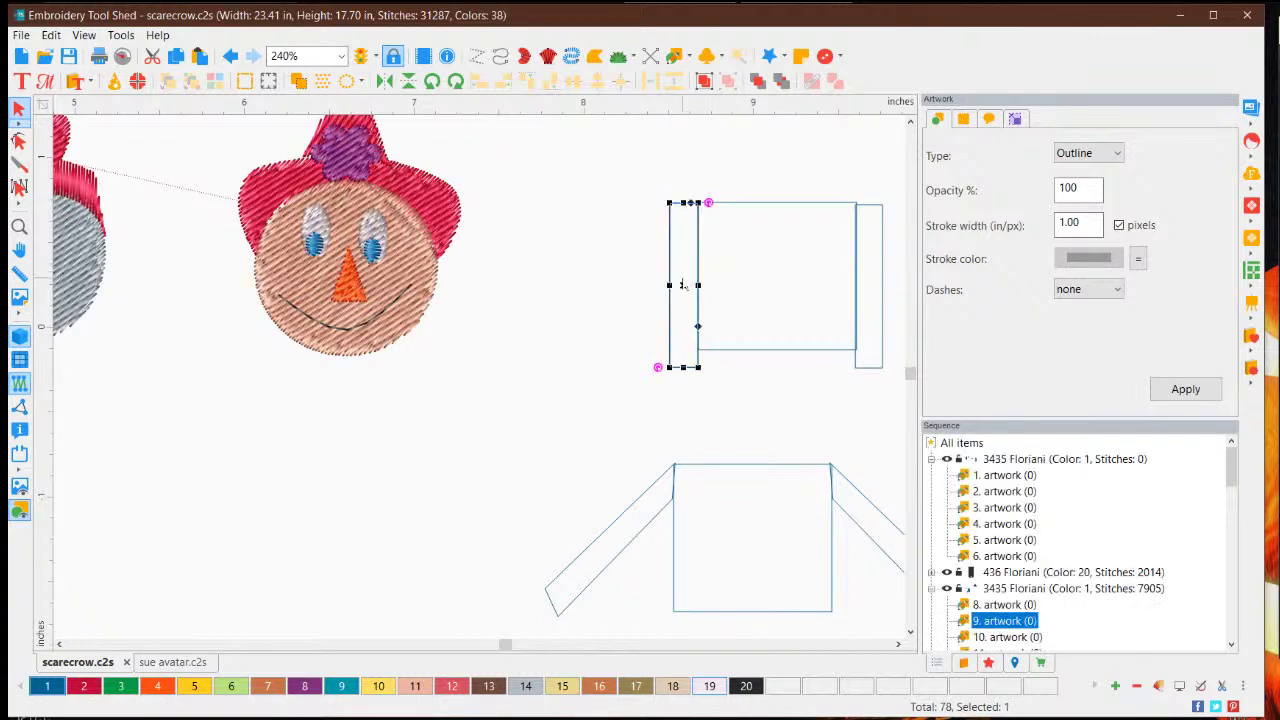
{"action": "left_click_drag", "start_coordinate": [685, 286], "coordinate": [641, 285]}
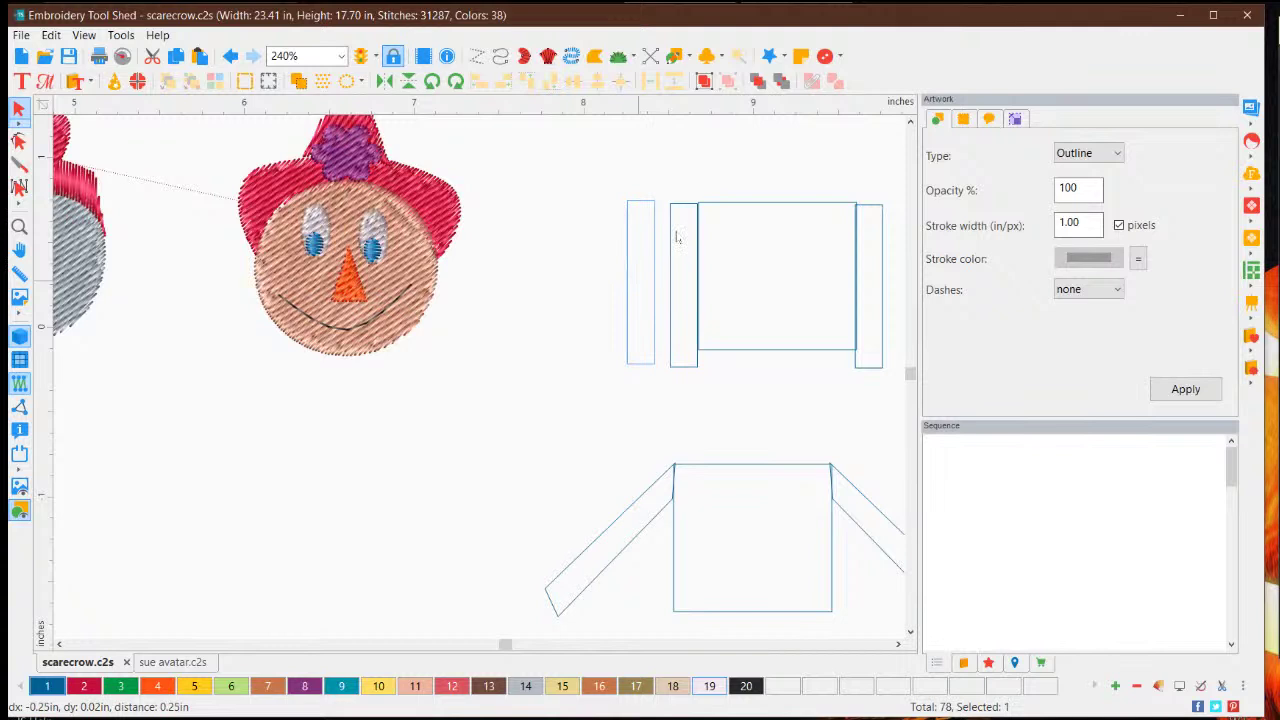
{"action": "left_click_drag", "start_coordinate": [666, 199], "coordinate": [698, 240]}
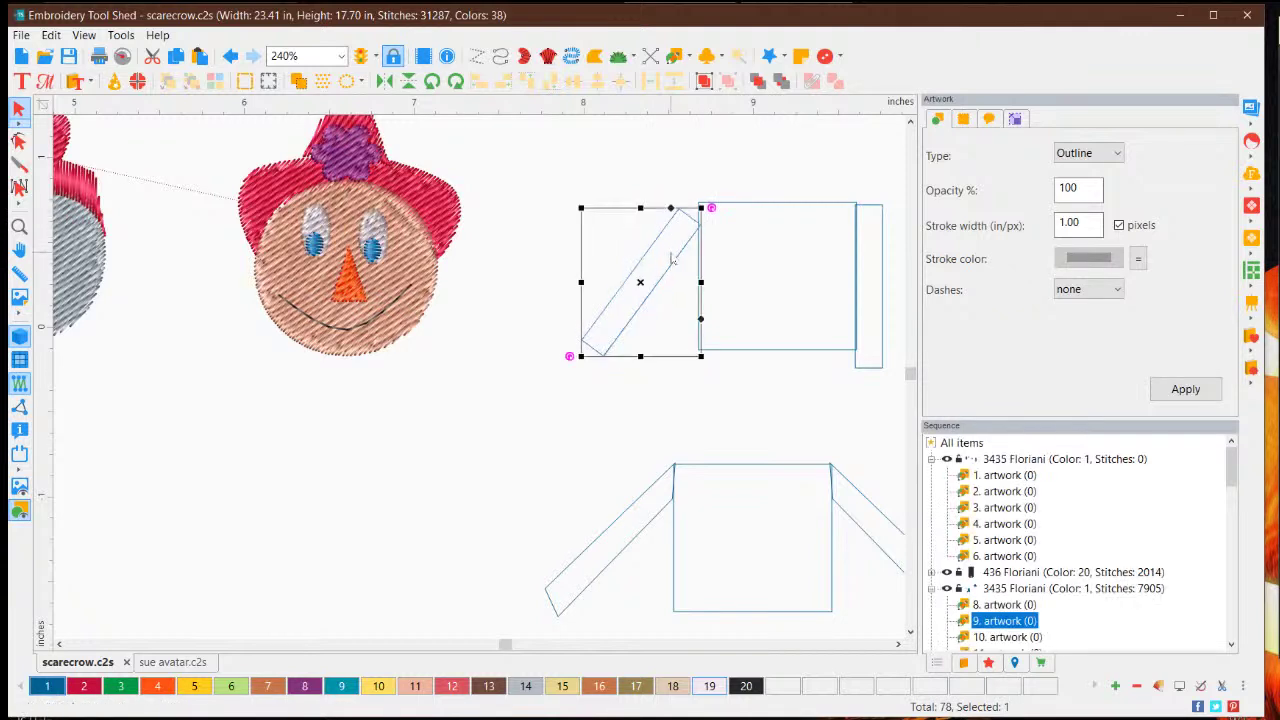
- Position the slanted left arm so its upper inner corner touches the body's left edge just below the shoulder
{"action": "left_click", "coordinate": [640, 283]}
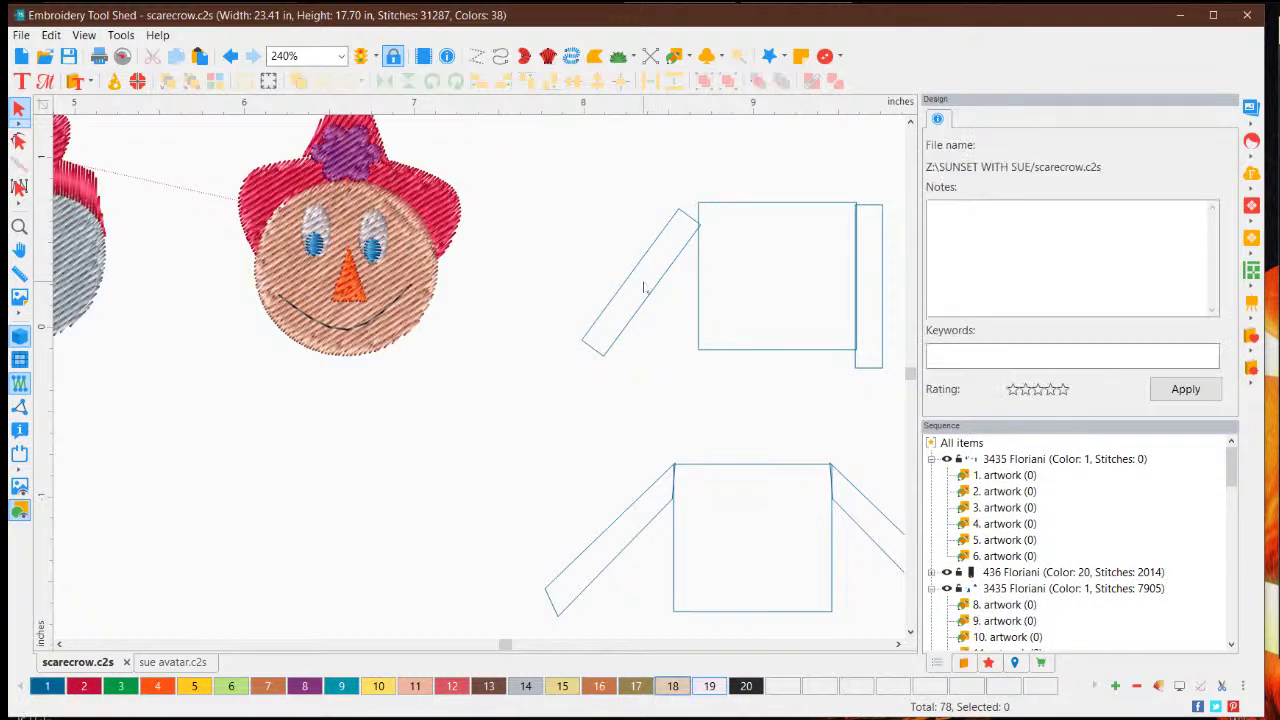
{"action": "left_click", "coordinate": [654, 297]}
{"action": "left_click_drag", "start_coordinate": [646, 284], "coordinate": [668, 271]}
{"action": "left_click_drag", "start_coordinate": [668, 278], "coordinate": [663, 277]}
{"action": "left_click", "coordinate": [757, 410]}
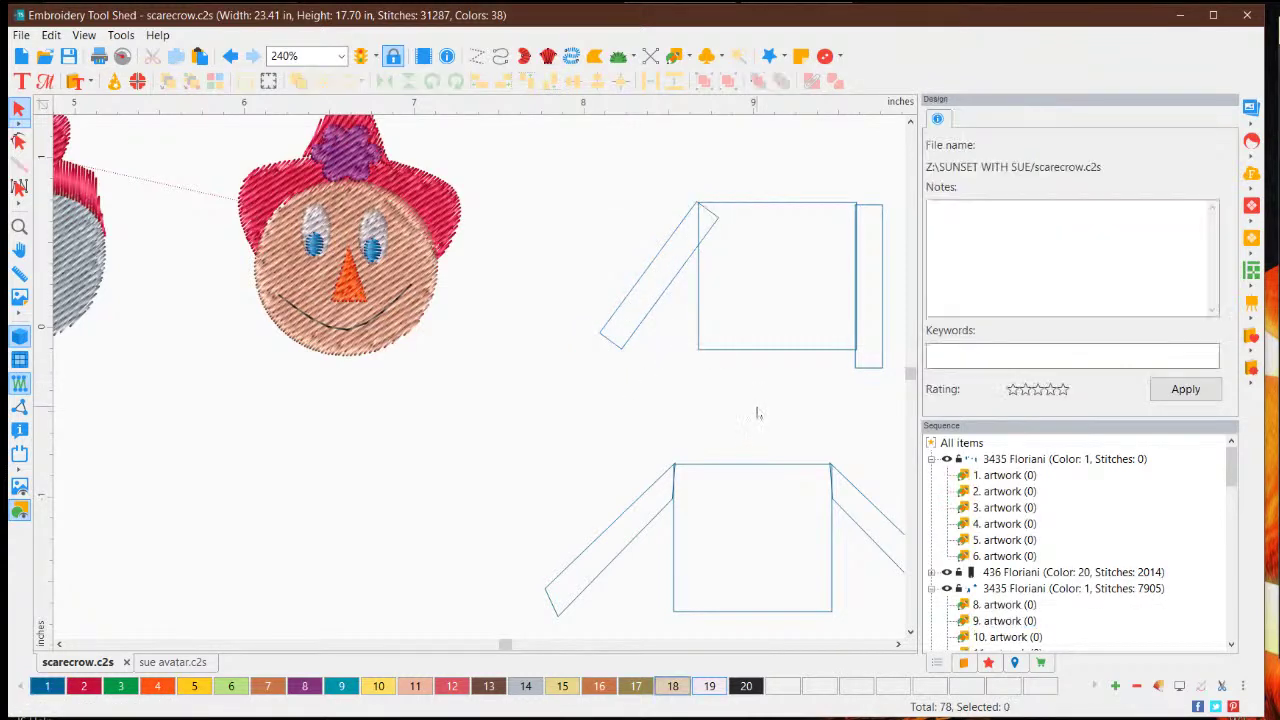
{"action": "left_click", "coordinate": [660, 262]}
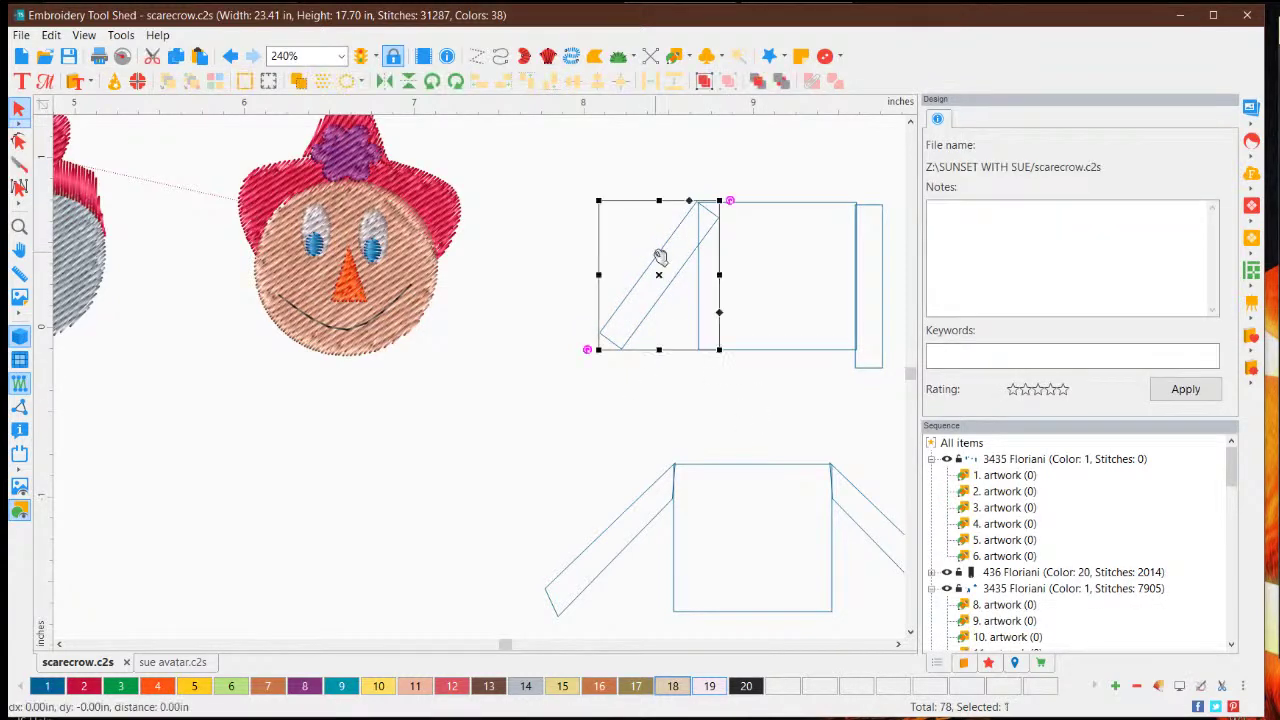
{"action": "left_click_drag", "start_coordinate": [657, 277], "coordinate": [637, 289]}
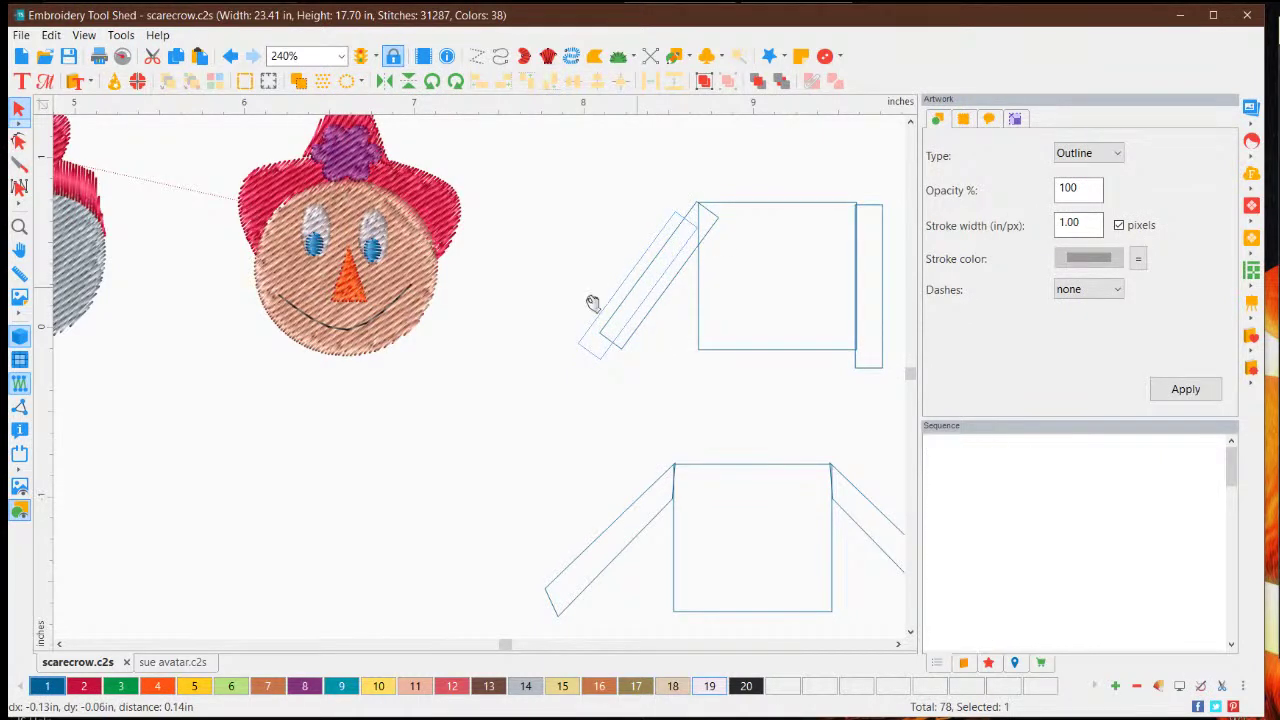
- Move the left arm's upper outer point to the body's top-left corner and add a line-type point on its outer edge, pulled outward as a shoulder
{"action": "left_click", "coordinate": [18, 141]}
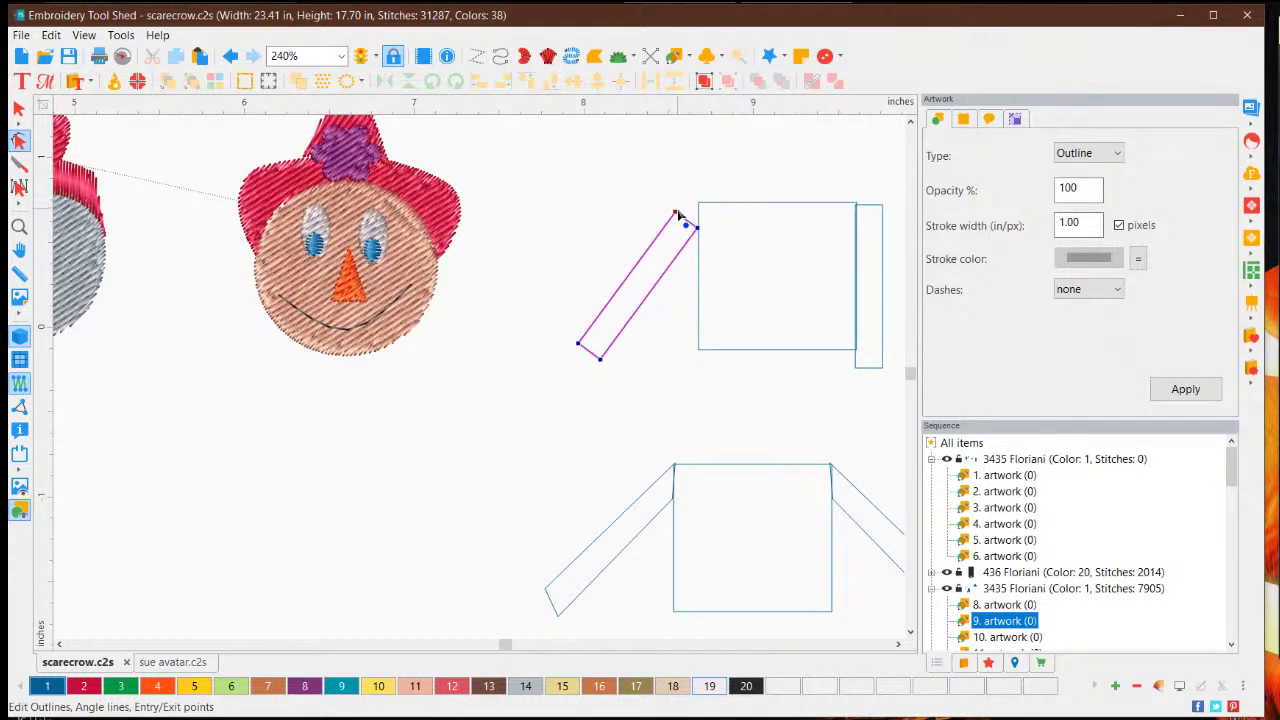
{"action": "left_click_drag", "start_coordinate": [679, 213], "coordinate": [700, 202]}
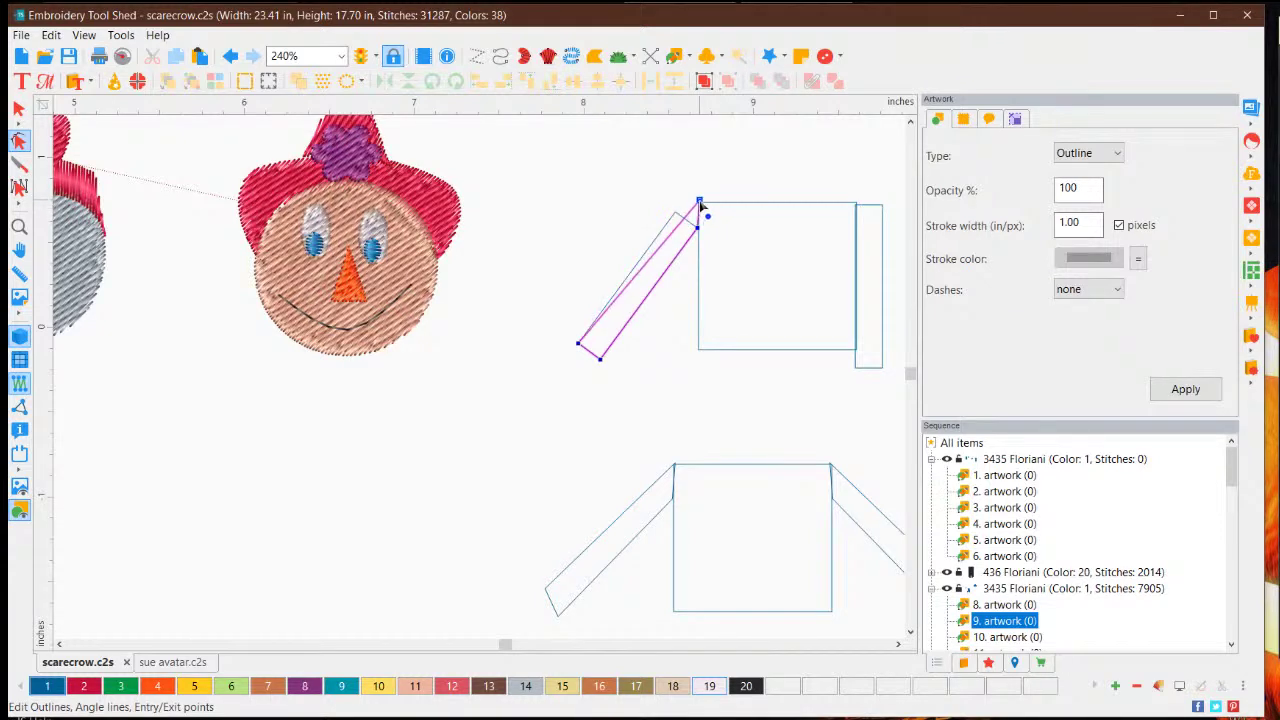
{"action": "right_click", "coordinate": [648, 266]}
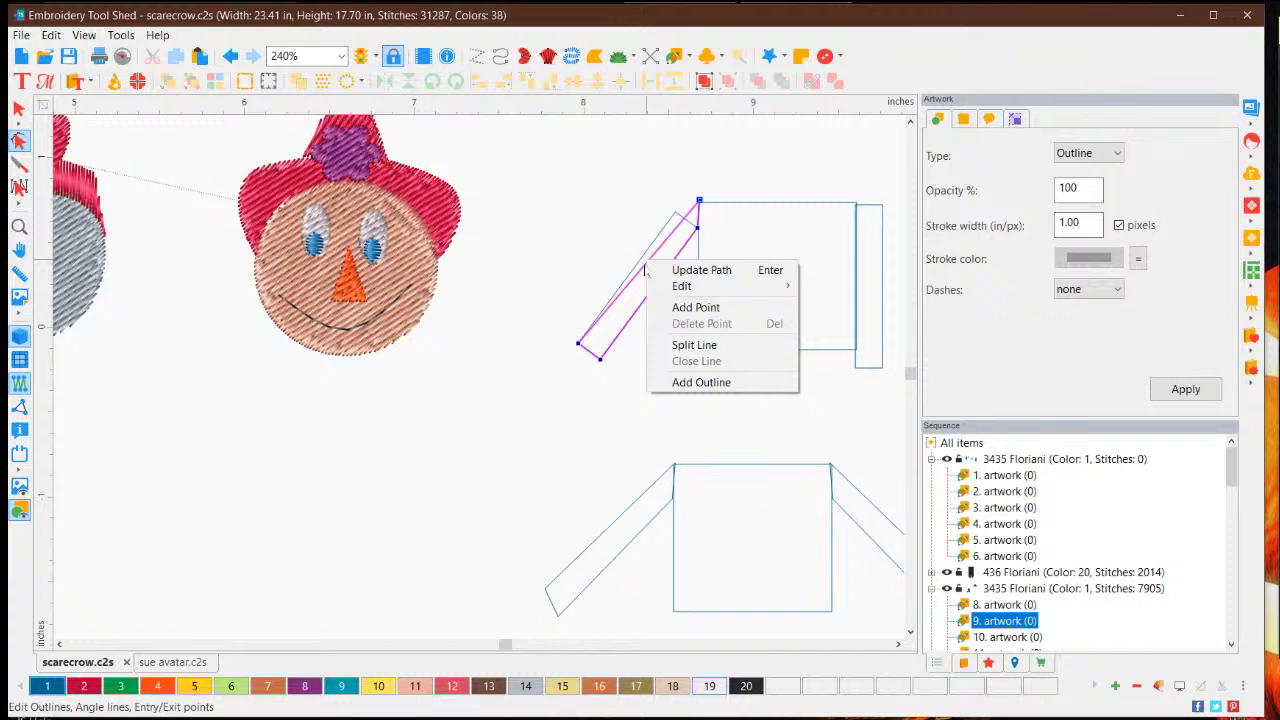
{"action": "left_click", "coordinate": [692, 305]}
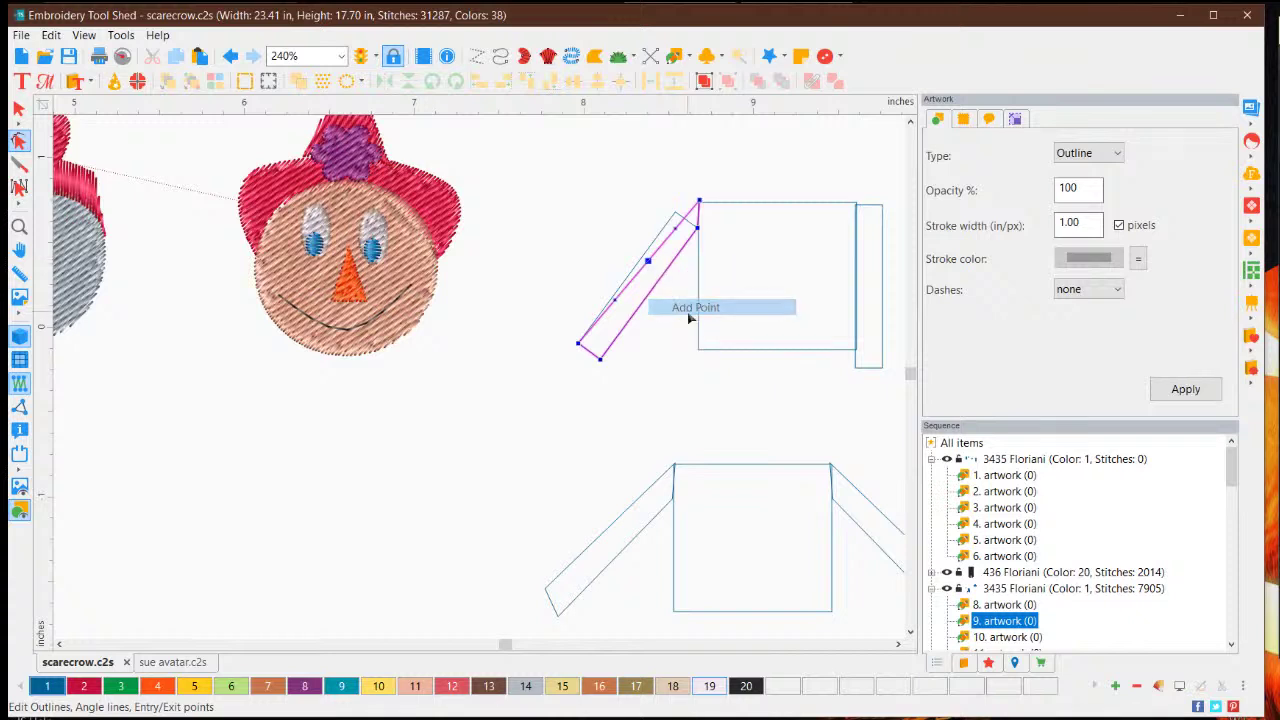
{"action": "right_click", "coordinate": [648, 262]}
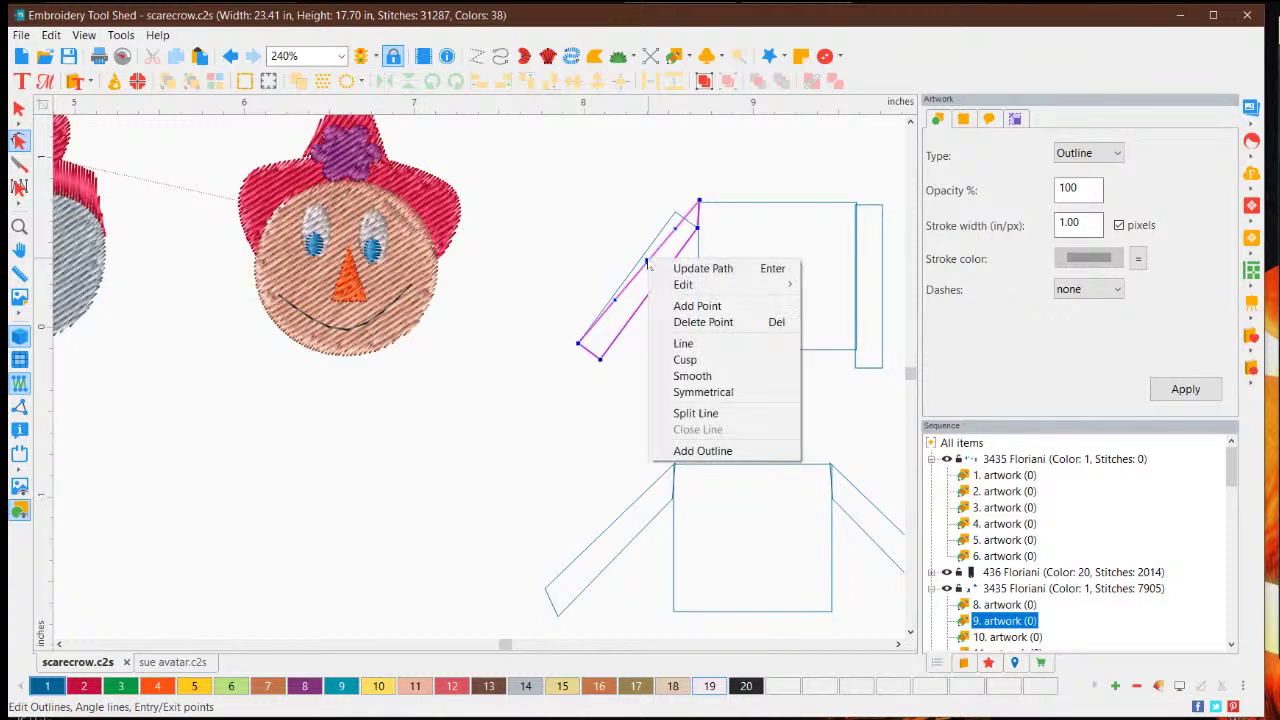
{"action": "left_click", "coordinate": [684, 344]}
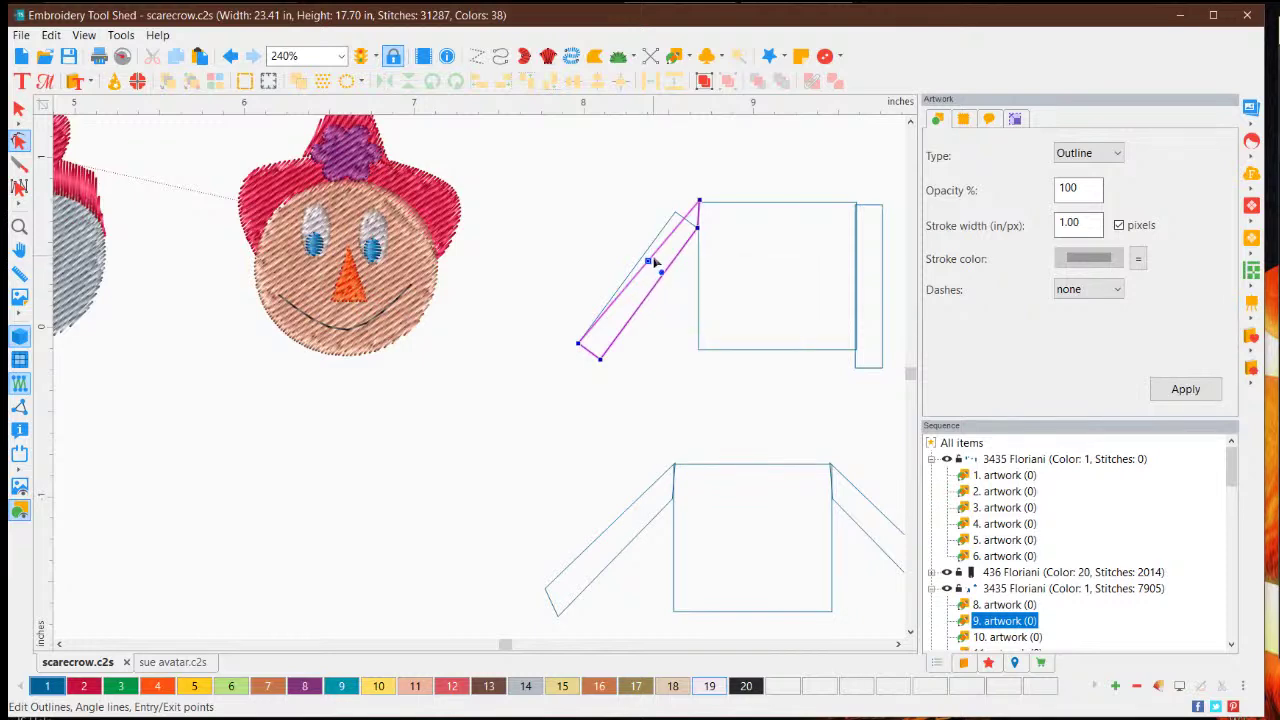
{"action": "left_click_drag", "start_coordinate": [648, 265], "coordinate": [657, 228]}
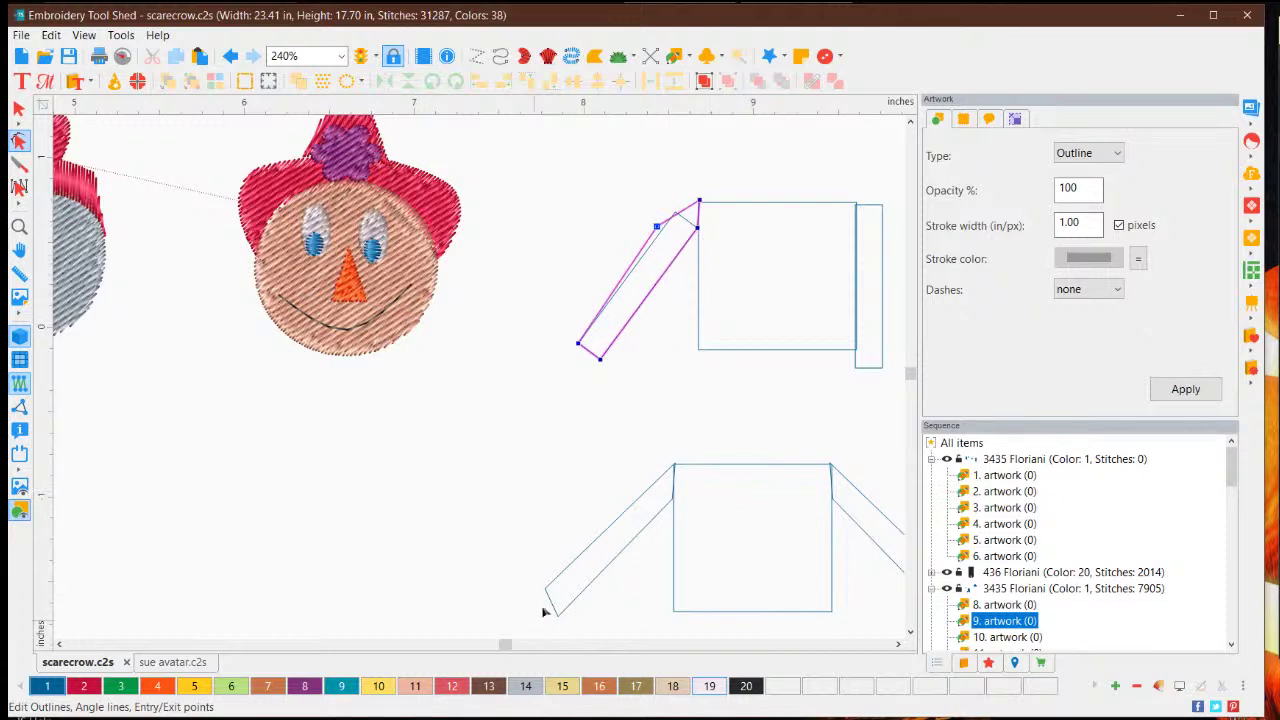
- Move the outer corner of the left arm's cuff slightly up and inward and apply the outline edit
{"action": "left_click_drag", "start_coordinate": [578, 346], "coordinate": [586, 335]}
{"action": "left_click", "coordinate": [1184, 397]}
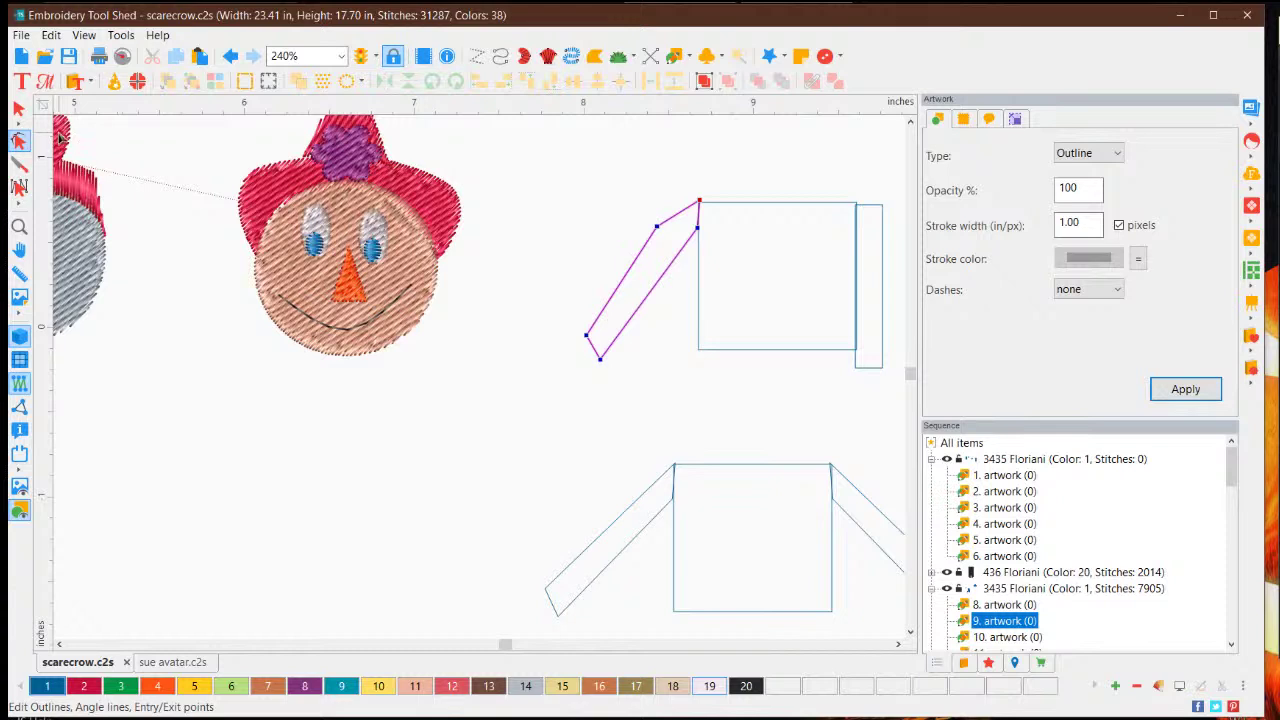
{"action": "left_click", "coordinate": [19, 108]}
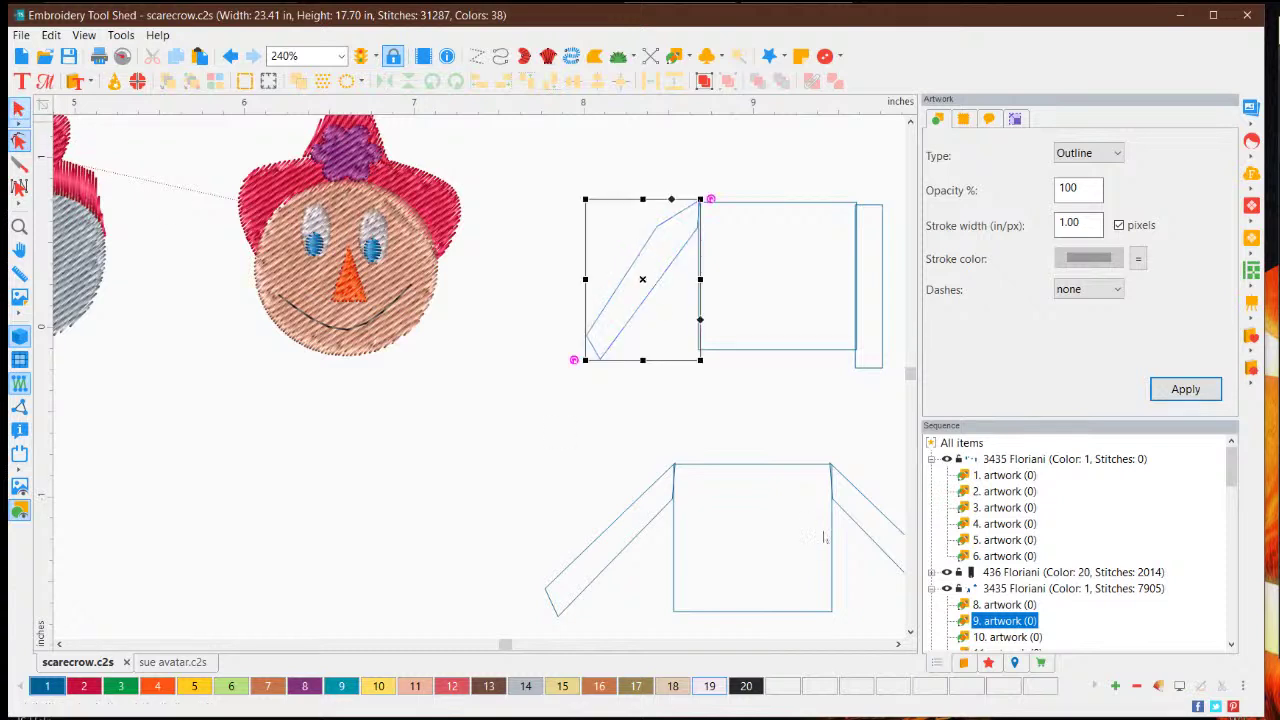
{"action": "left_click", "coordinate": [612, 436]}
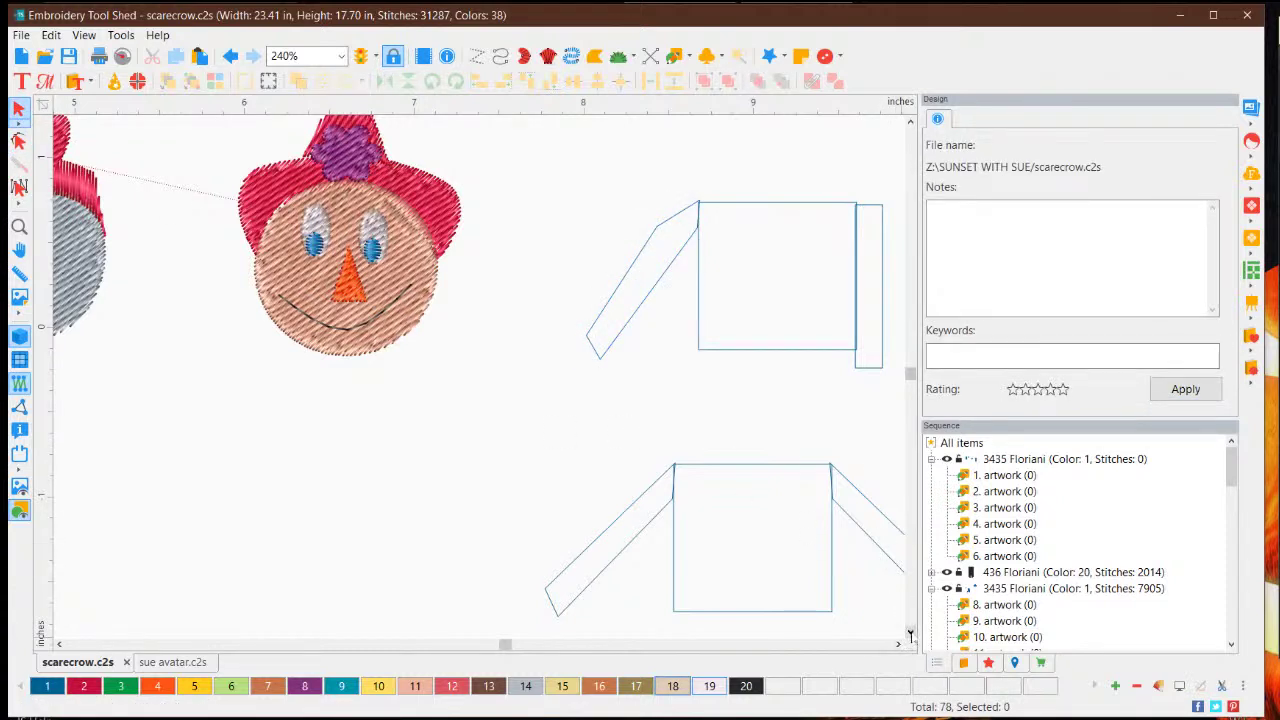
- Rotate the right arm rectangle to nearly horizontal and attach its inner end to the upper part of the body's right edge
{"action": "scroll", "coordinate": [903, 640], "scroll_direction": "right", "scroll_amount": 3}
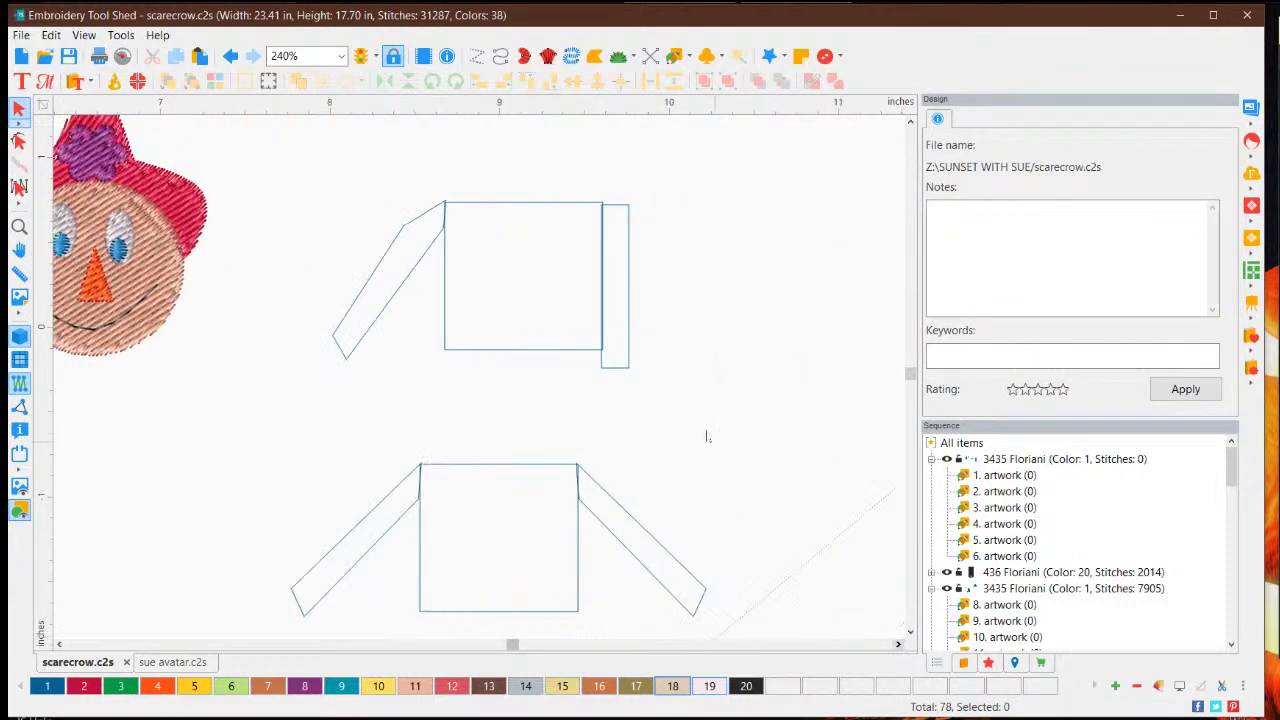
{"action": "left_click", "coordinate": [629, 300]}
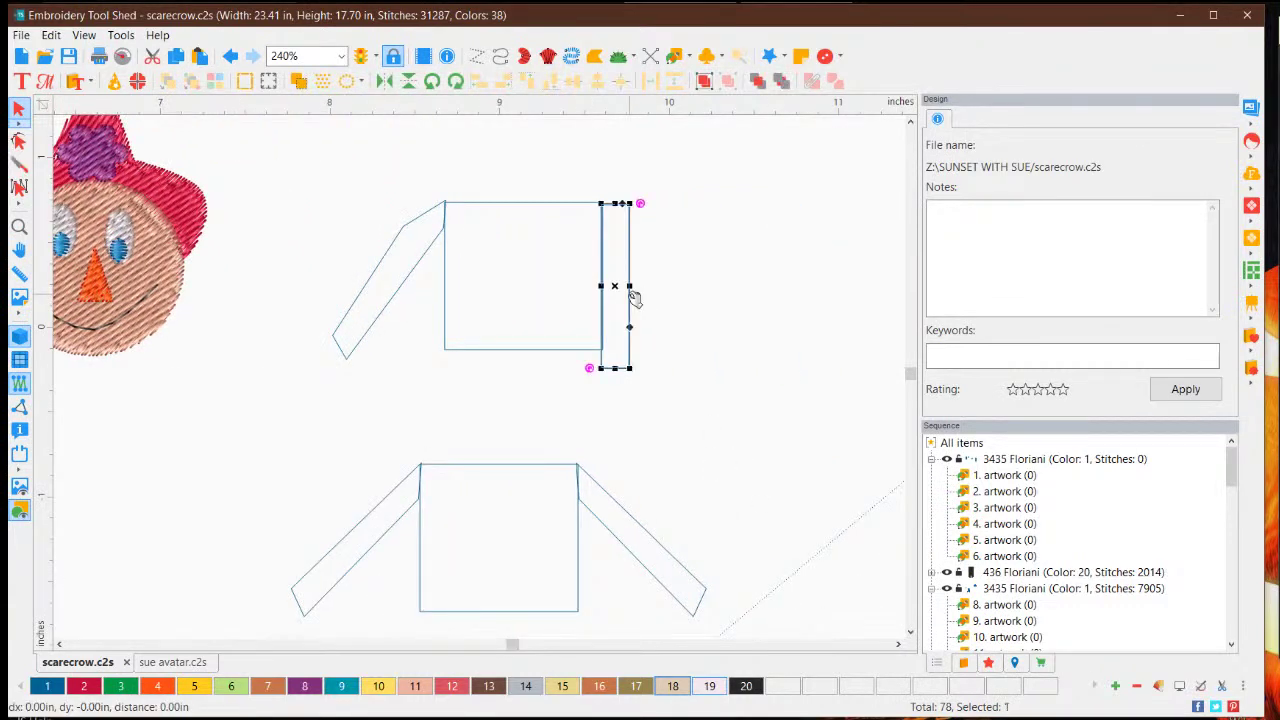
{"action": "left_click_drag", "start_coordinate": [640, 203], "coordinate": [670, 236]}
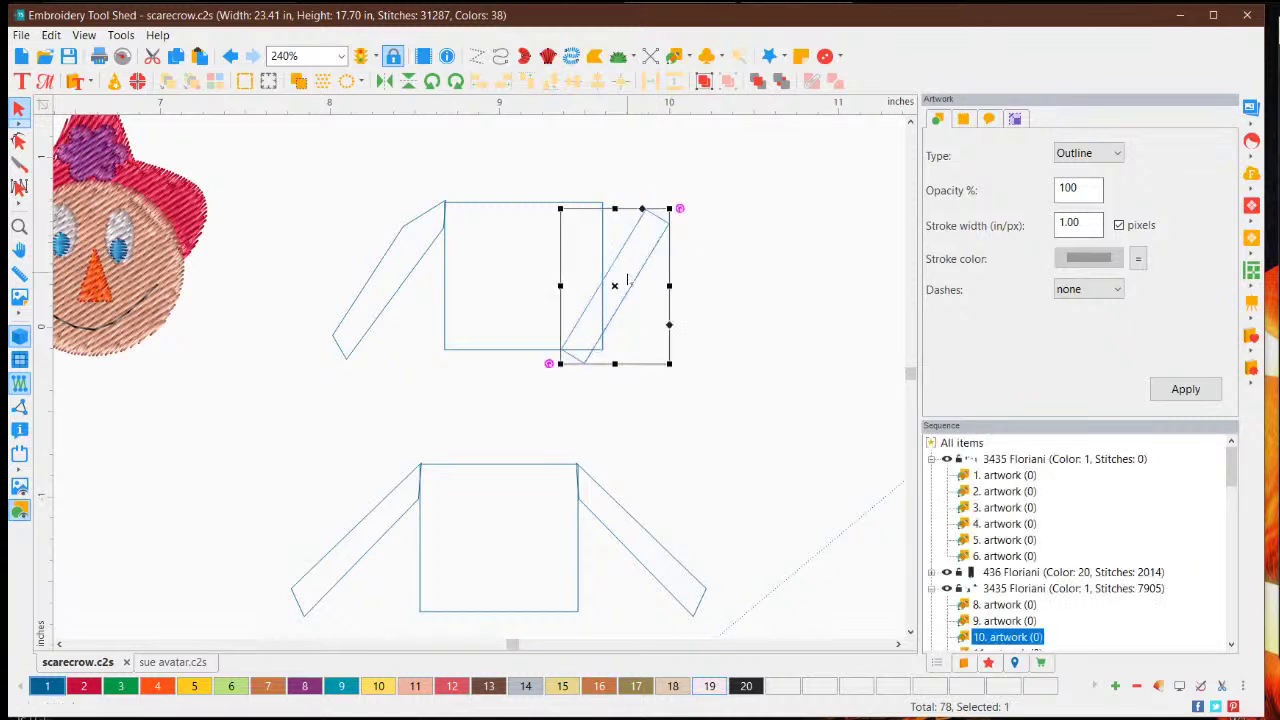
{"action": "left_click_drag", "start_coordinate": [618, 288], "coordinate": [551, 280]}
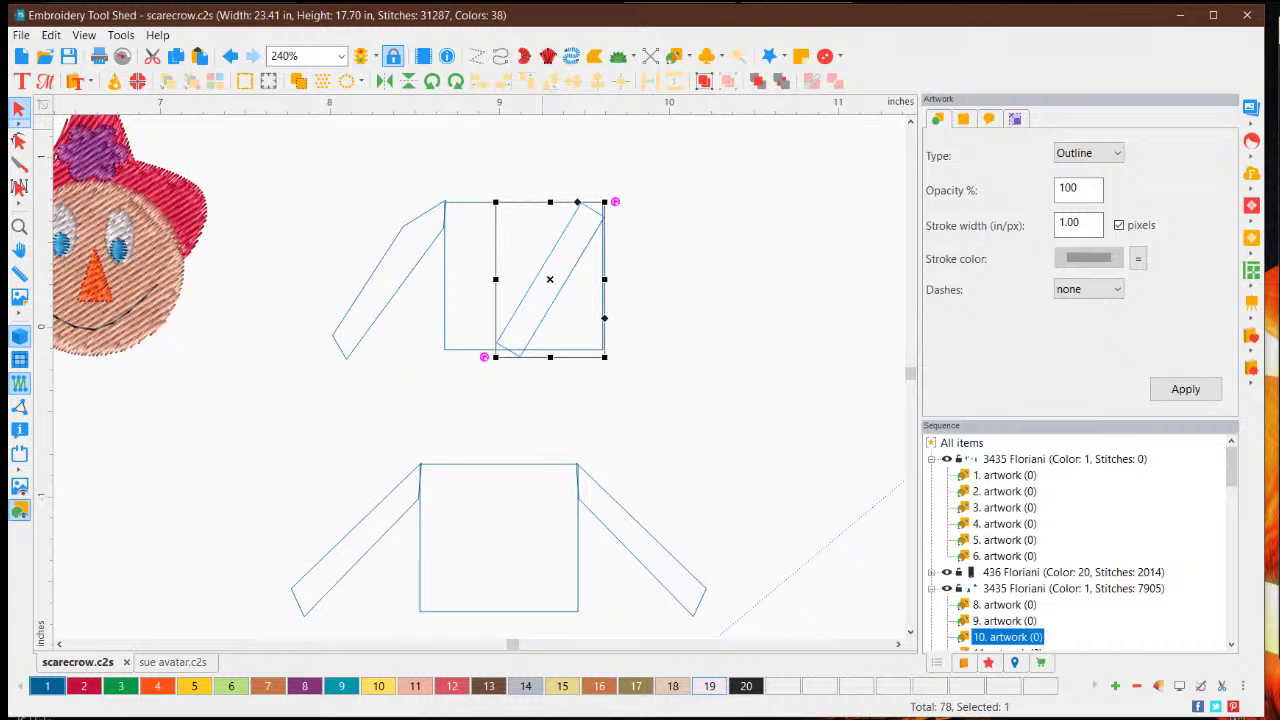
{"action": "left_click_drag", "start_coordinate": [554, 280], "coordinate": [569, 223]}
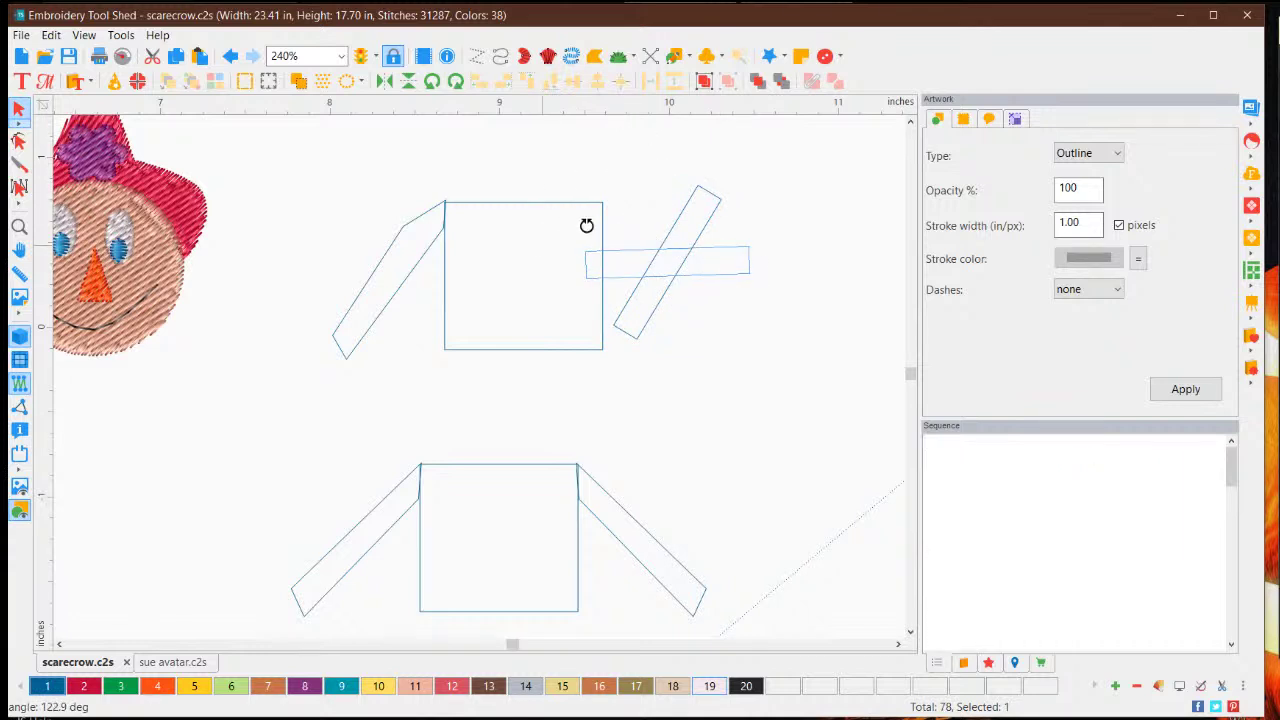
{"action": "left_click_drag", "start_coordinate": [667, 263], "coordinate": [688, 219]}
{"action": "left_click", "coordinate": [731, 372]}
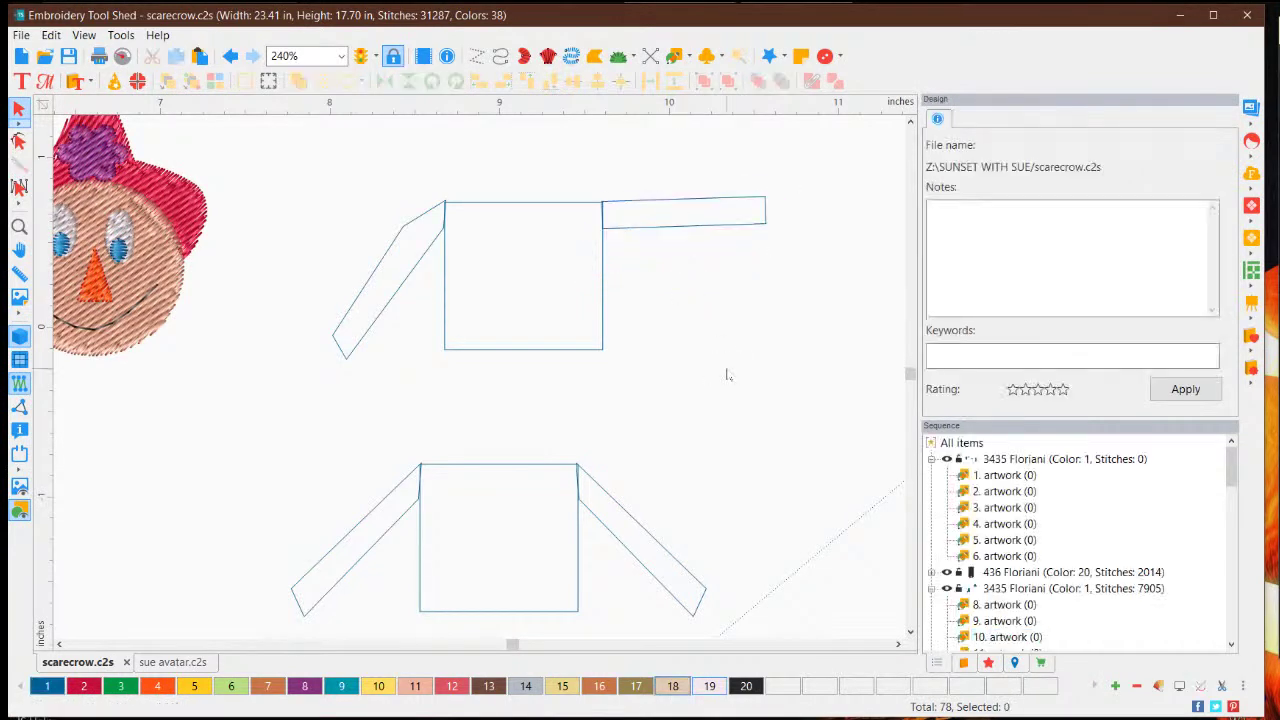
- Nudge the nearly horizontal right arm slightly upward at the body's shoulder
{"action": "left_click", "coordinate": [760, 203]}
{"action": "left_click_drag", "start_coordinate": [777, 194], "coordinate": [779, 196]}
{"action": "mouse_move", "coordinate": [689, 219]}
{"action": "left_mouse_down"}
{"action": "mouse_move", "coordinate": [688, 231]}
{"action": "mouse_move", "coordinate": [689, 211]}
{"action": "left_mouse_up"}
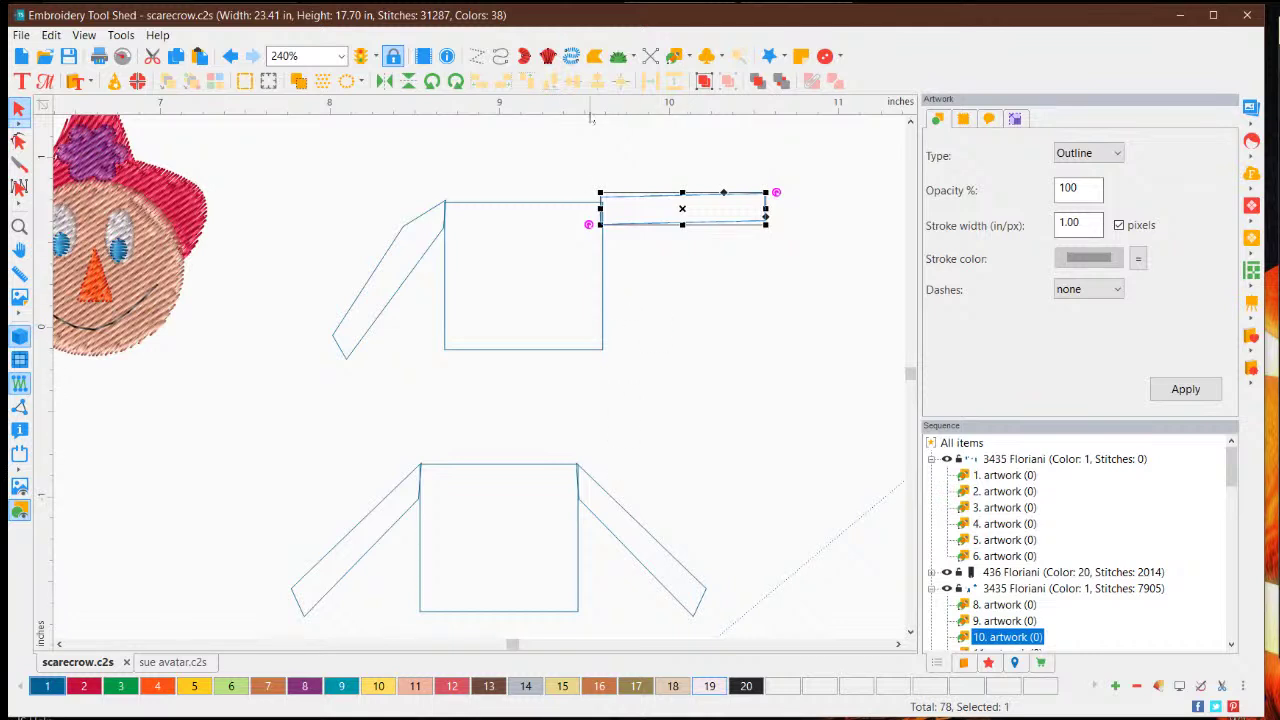
{"action": "scroll", "coordinate": [649, 498], "scroll_direction": "down", "scroll_amount": 2}
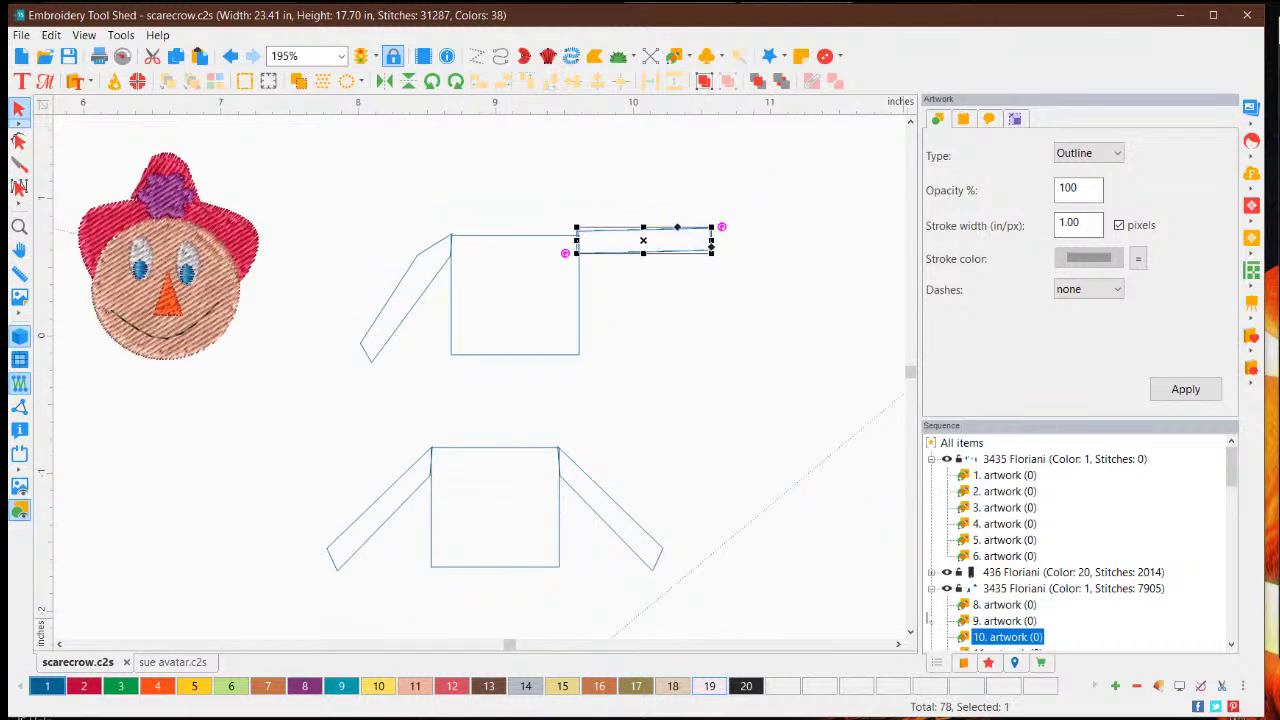
- Examine the filled shirt sample and the finished striped applique shirt with its satin border
{"action": "left_click", "coordinate": [910, 633]}
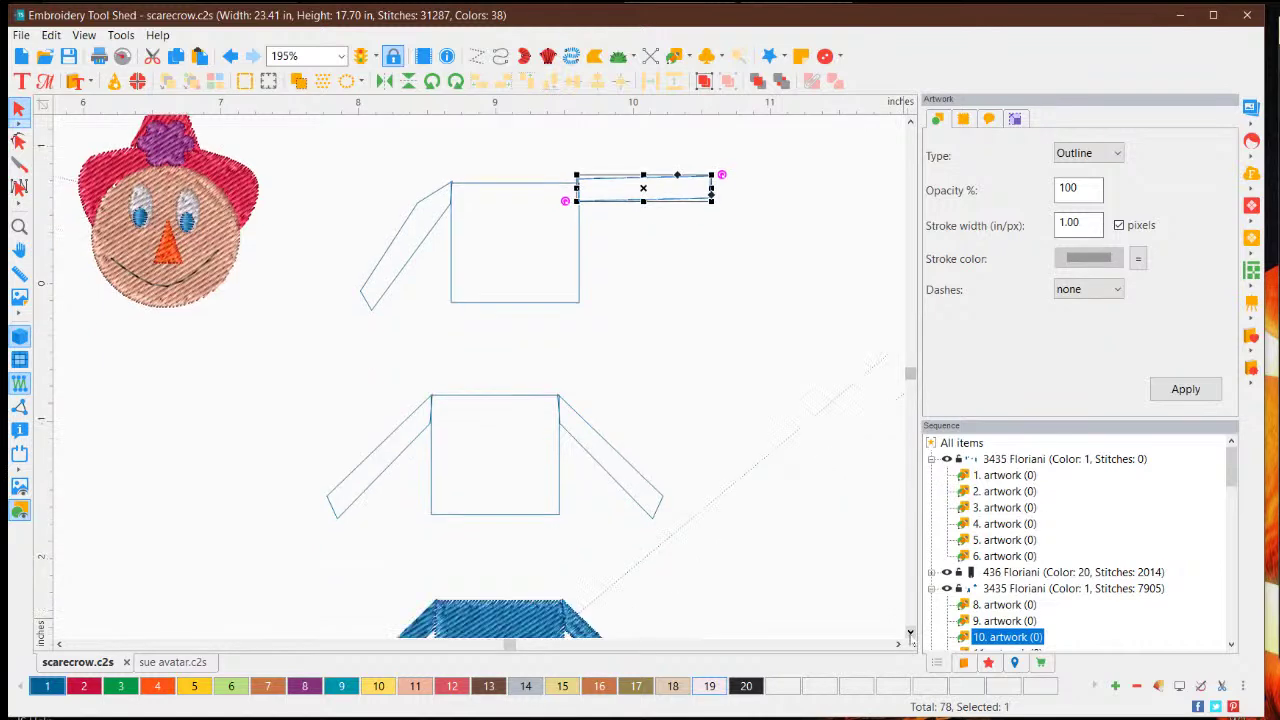
{"action": "left_click", "coordinate": [910, 633]}
{"action": "left_click", "coordinate": [910, 633]}
{"action": "left_click", "coordinate": [910, 633]}
{"action": "left_click", "coordinate": [910, 633]}
{"action": "left_click", "coordinate": [910, 633]}
{"action": "left_click", "coordinate": [910, 633]}
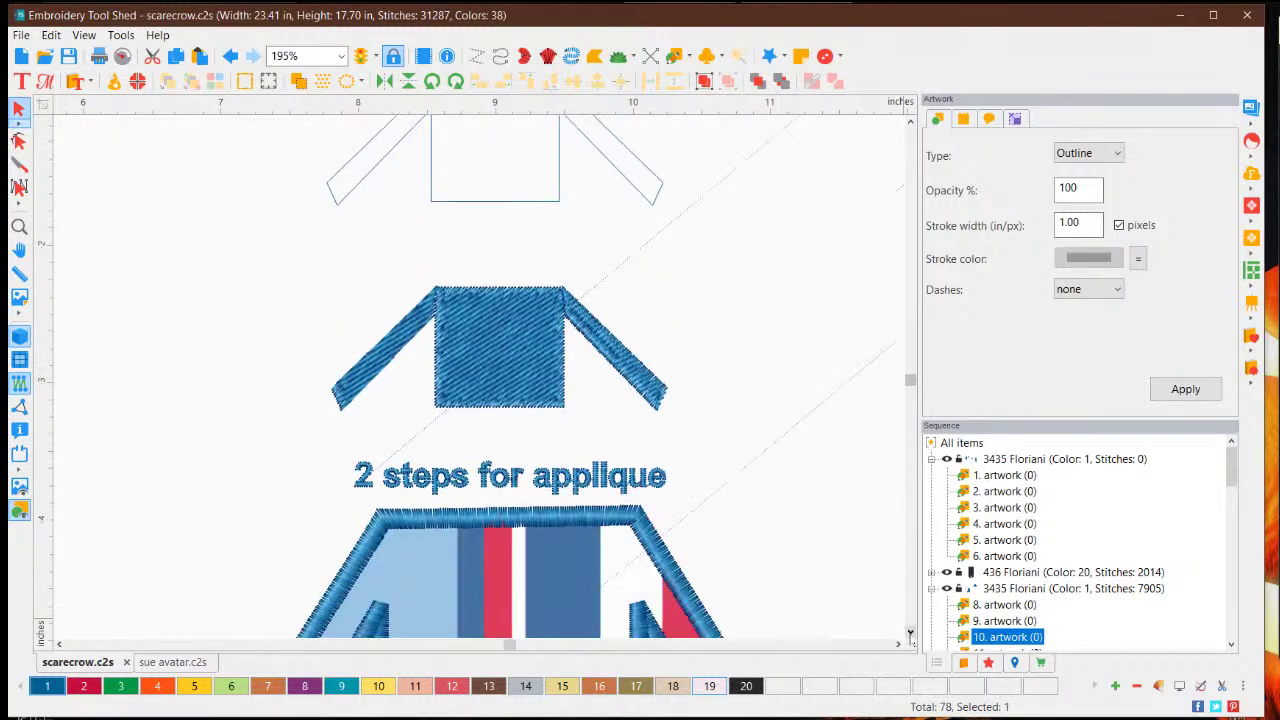
{"action": "left_click", "coordinate": [910, 633]}
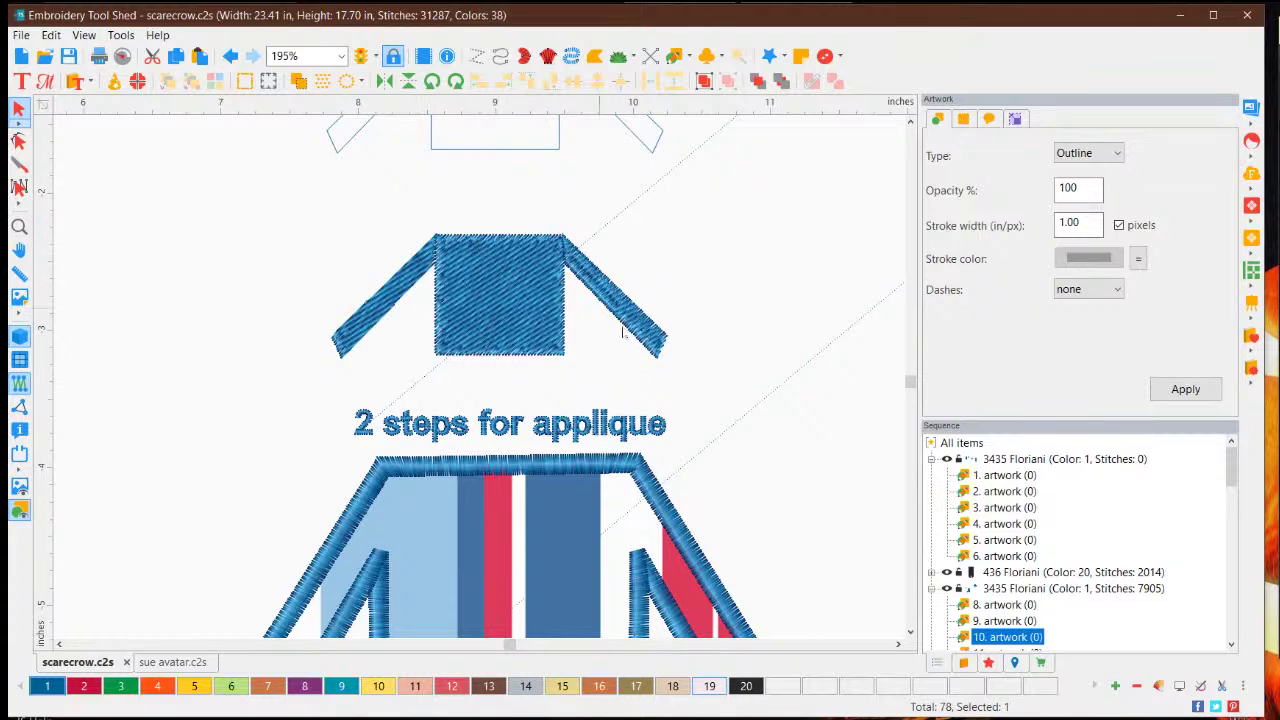
{"action": "scroll", "coordinate": [554, 395], "scroll_direction": "down", "scroll_amount": 4}
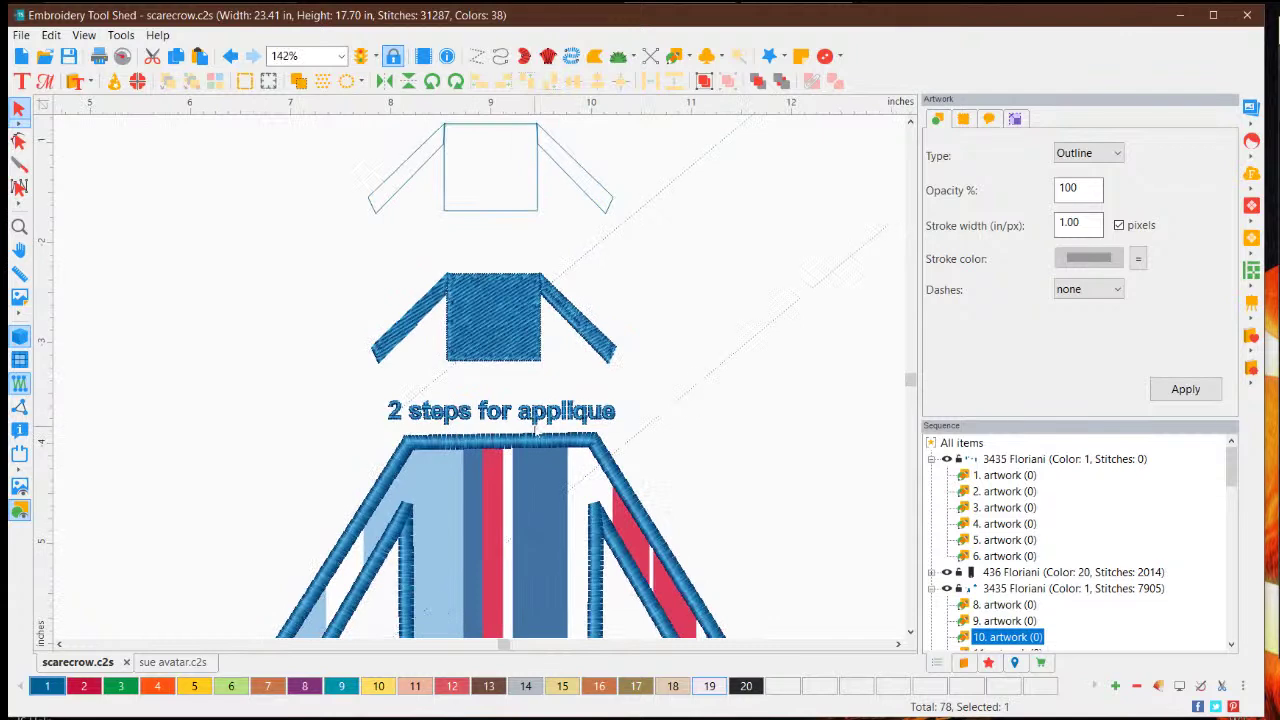
{"action": "scroll", "coordinate": [515, 525], "scroll_direction": "down", "scroll_amount": 1}
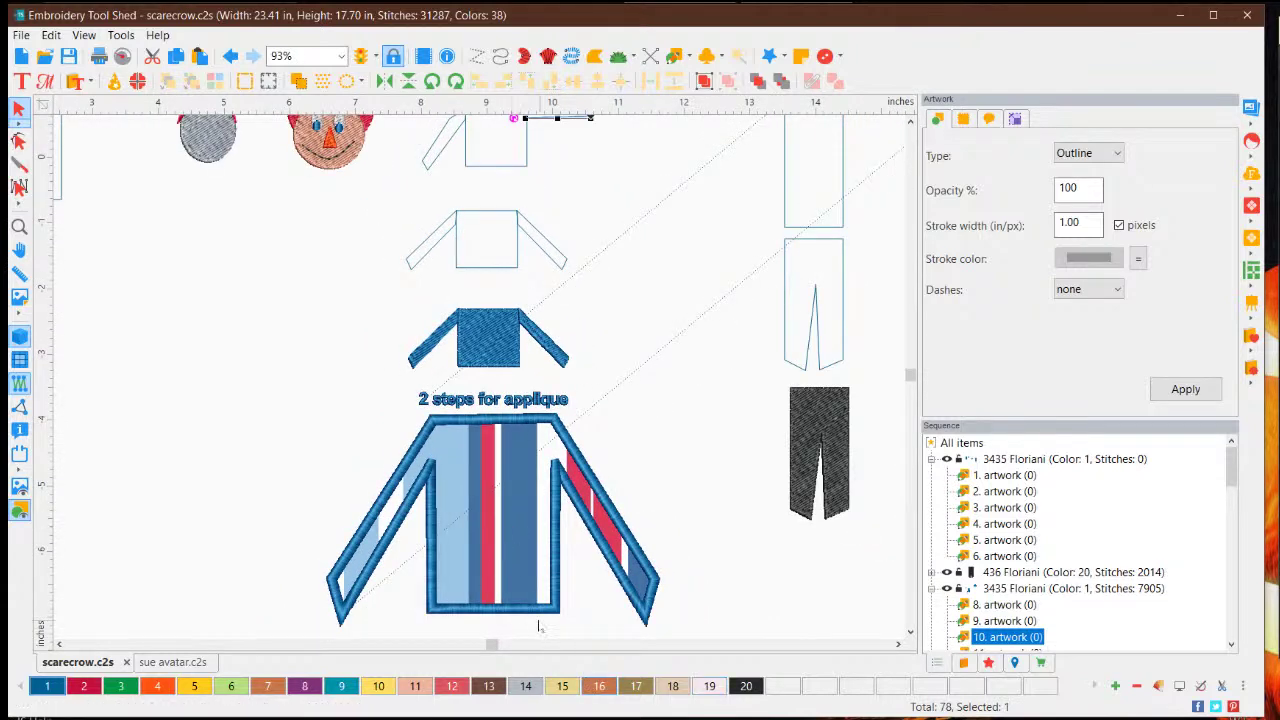
{"action": "scroll", "coordinate": [446, 538], "scroll_direction": "up", "scroll_amount": 1}
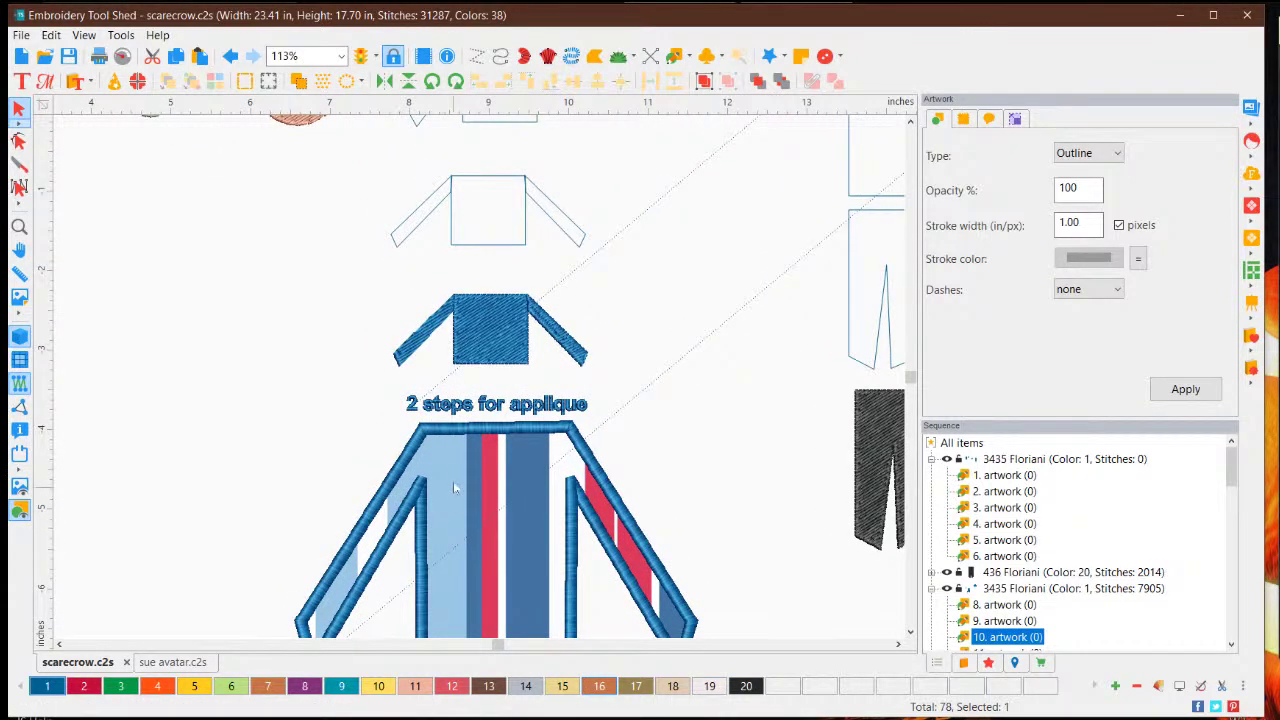
{"action": "scroll", "coordinate": [470, 448], "scroll_direction": "down", "scroll_amount": 3}
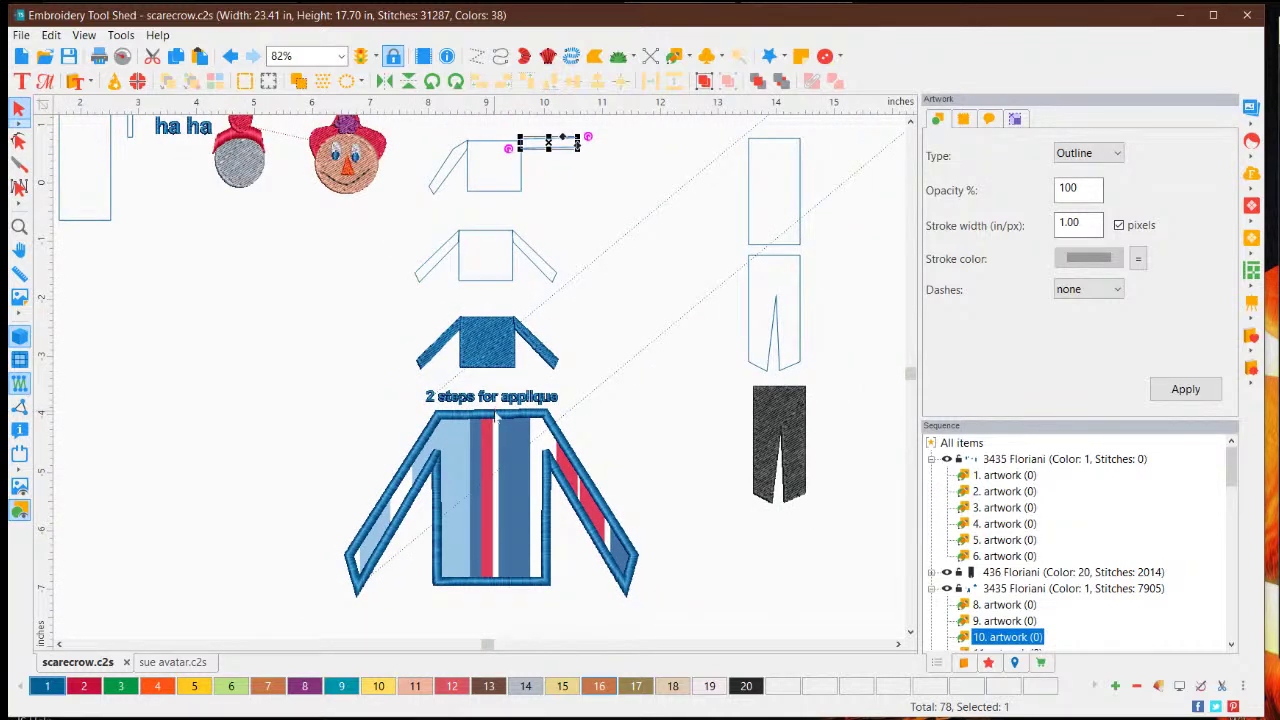
- Check the transform dimensions of the striped applique shirt and clear the selection
{"action": "left_click", "coordinate": [496, 418]}
{"action": "left_click", "coordinate": [1015, 119]}
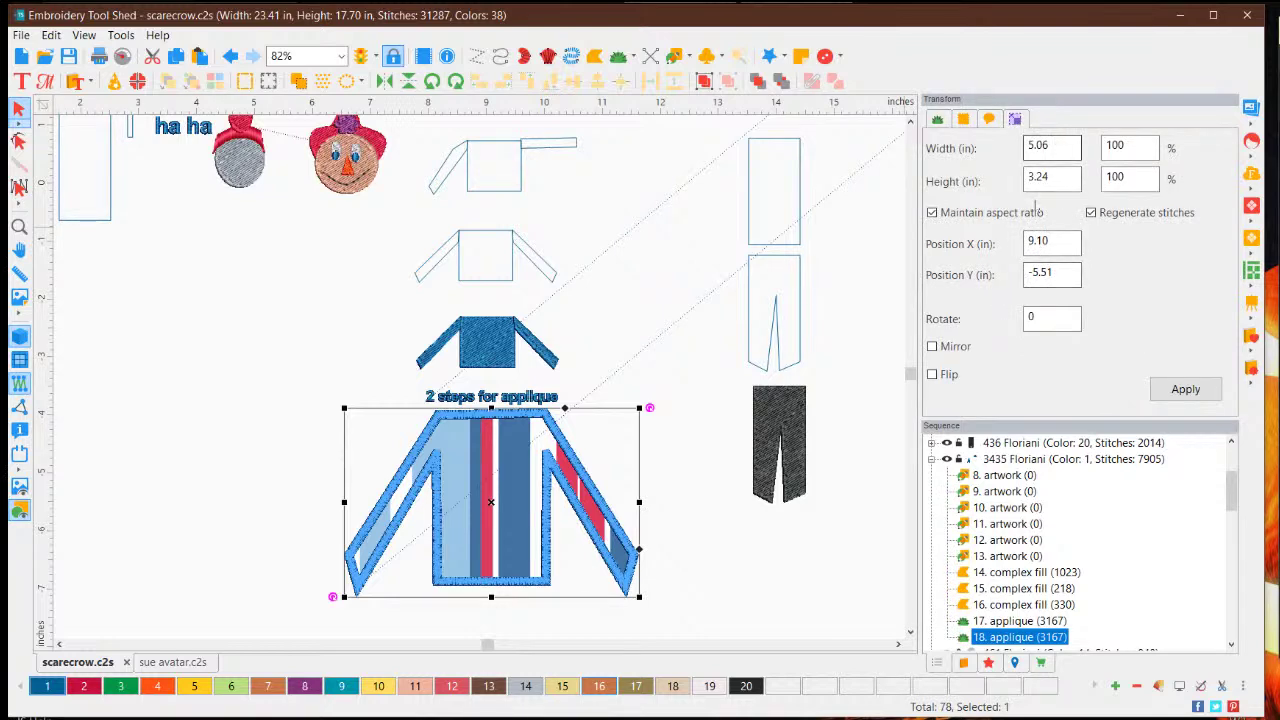
{"action": "left_click", "coordinate": [540, 340]}
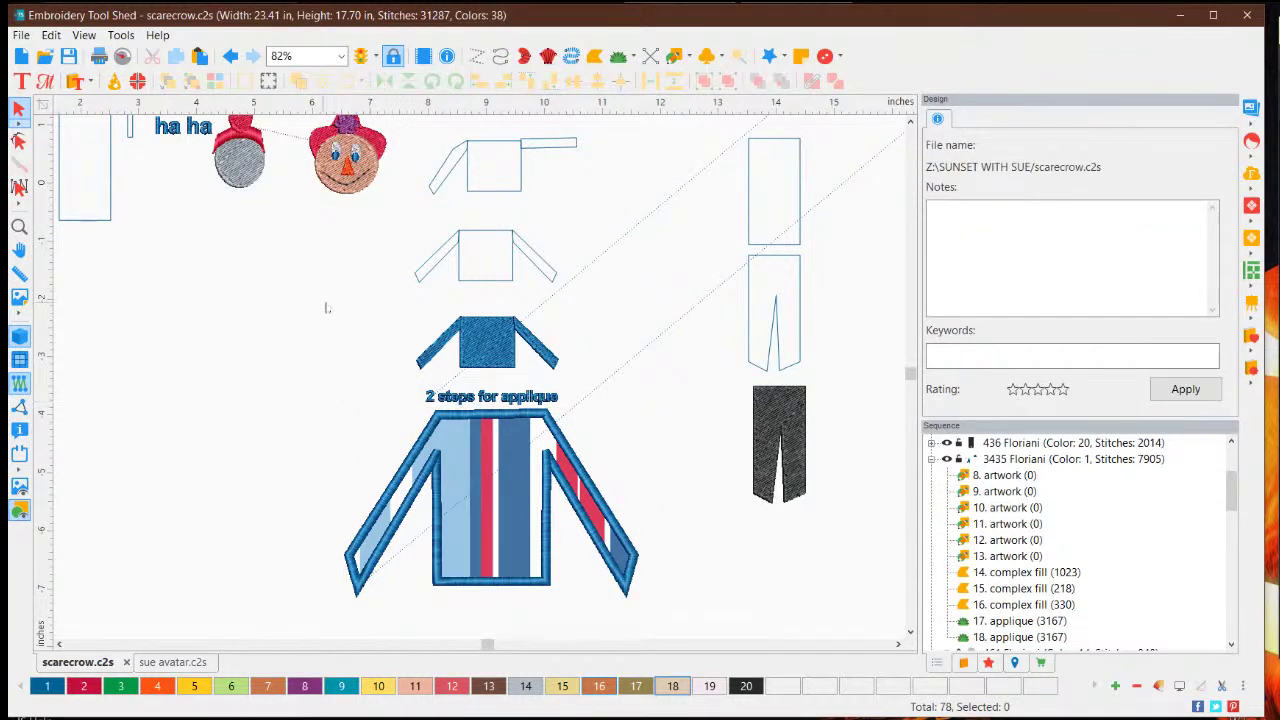
- Weld the filled body and its two filled arms into a single fill object
{"action": "scroll", "coordinate": [388, 326], "scroll_direction": "up", "scroll_amount": 3}
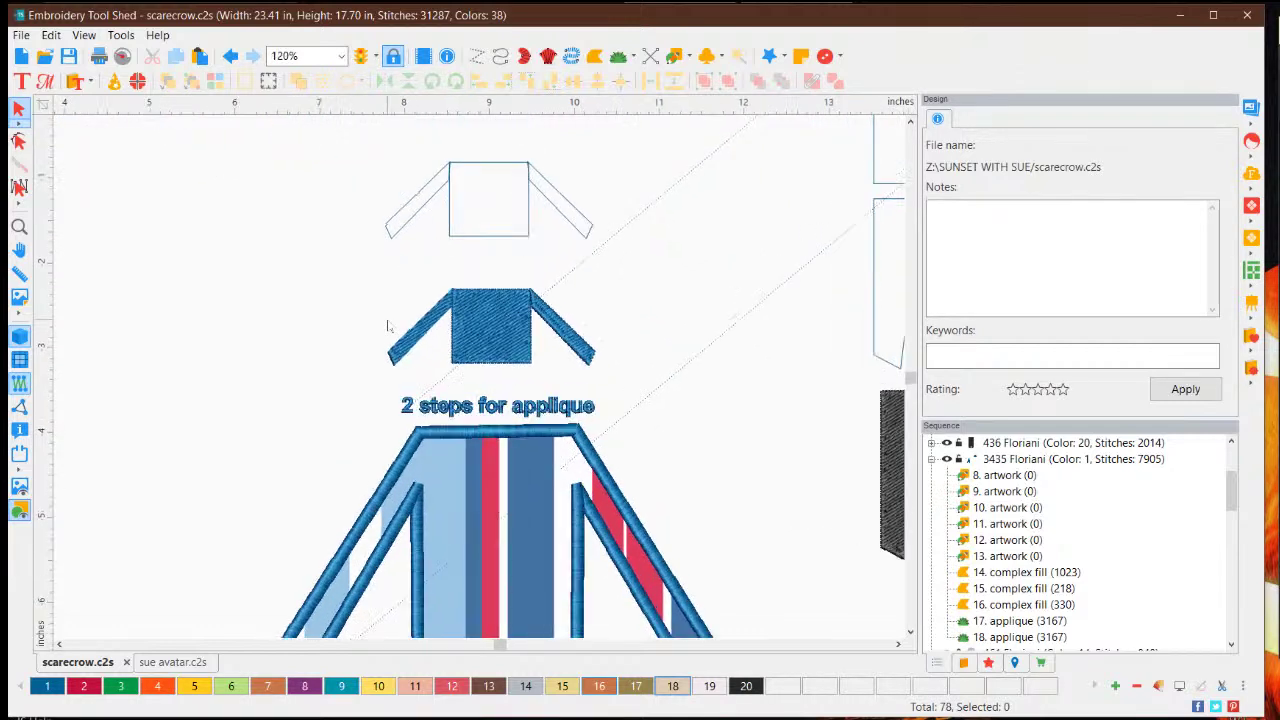
{"action": "scroll", "coordinate": [452, 490], "scroll_direction": "down", "scroll_amount": 1}
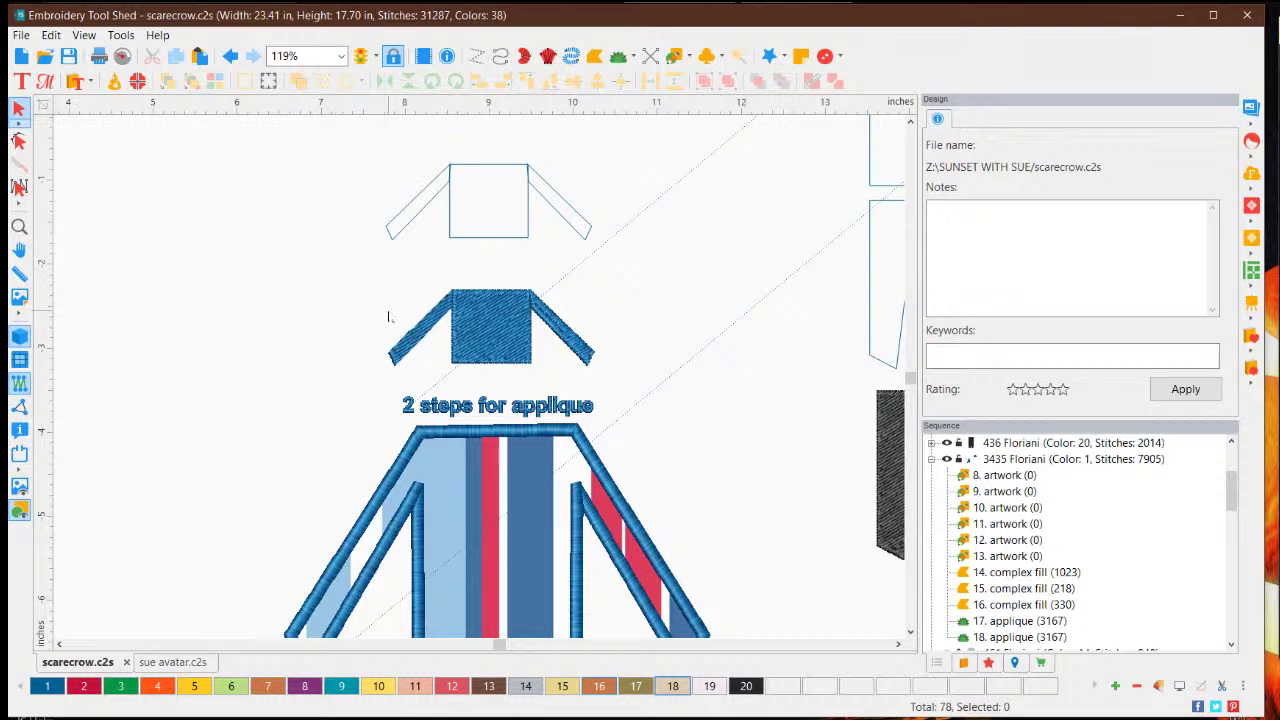
{"action": "left_click_drag", "start_coordinate": [387, 277], "coordinate": [640, 394]}
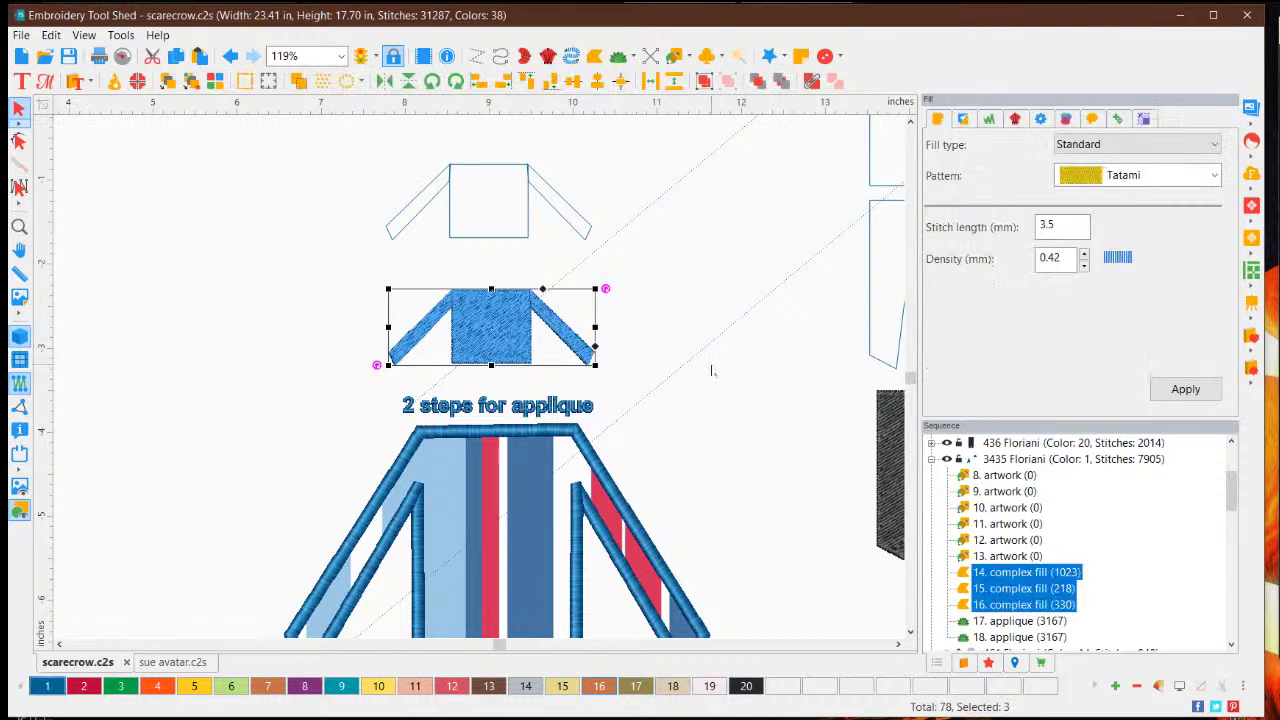
{"action": "right_click", "coordinate": [510, 321]}
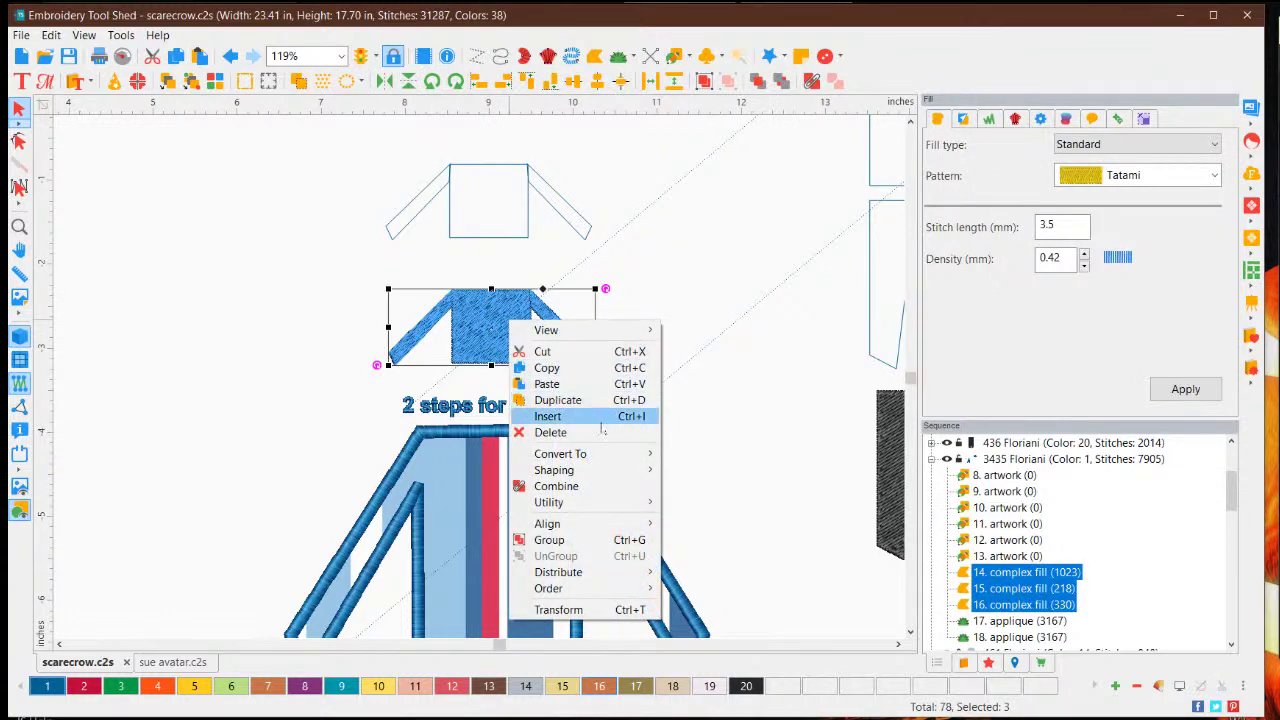
{"action": "mouse_move", "coordinate": [599, 458]}
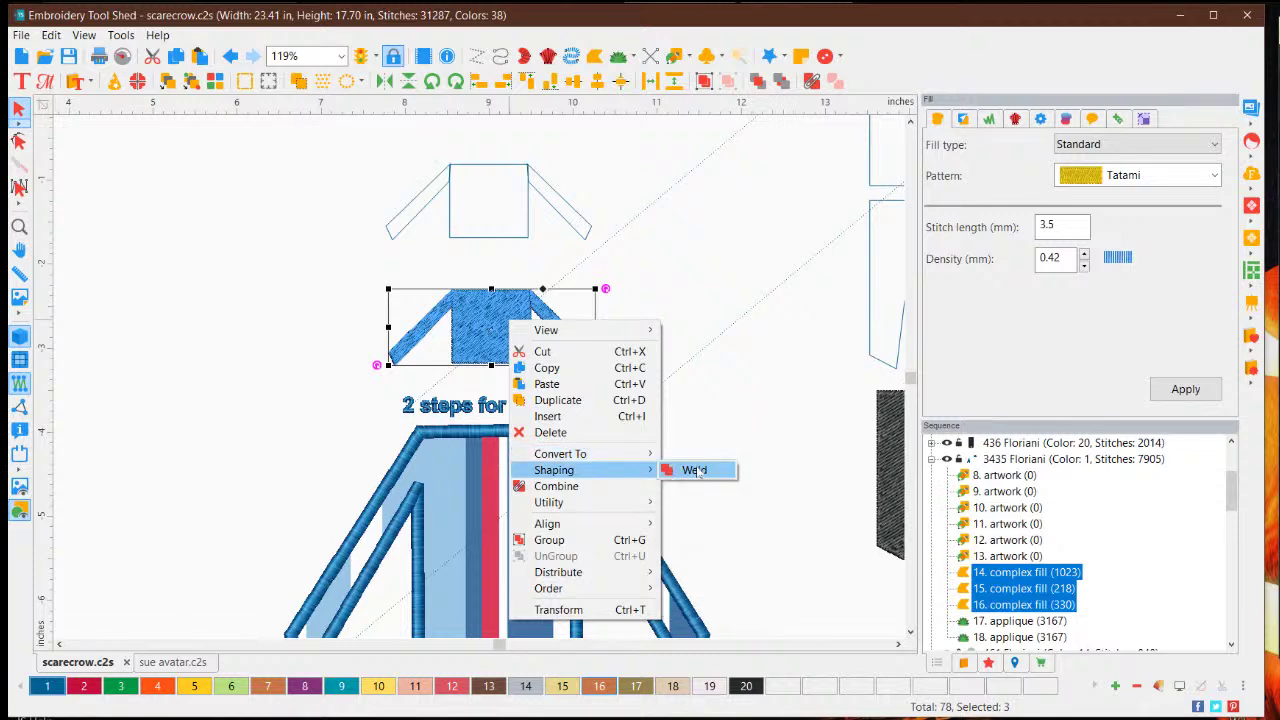
{"action": "left_click", "coordinate": [697, 471]}
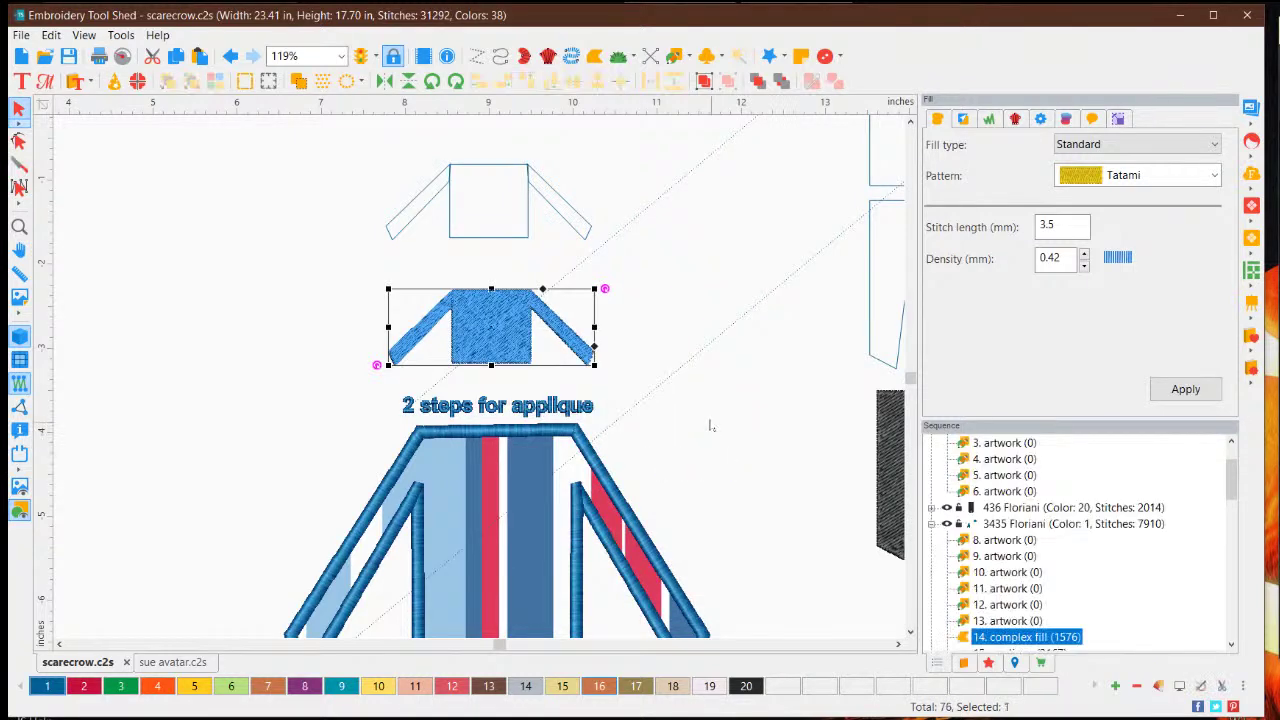
- Convert the welded shirt fill to an applique and deselect it to see the result
{"action": "left_click", "coordinate": [698, 369]}
{"action": "left_click", "coordinate": [484, 320]}
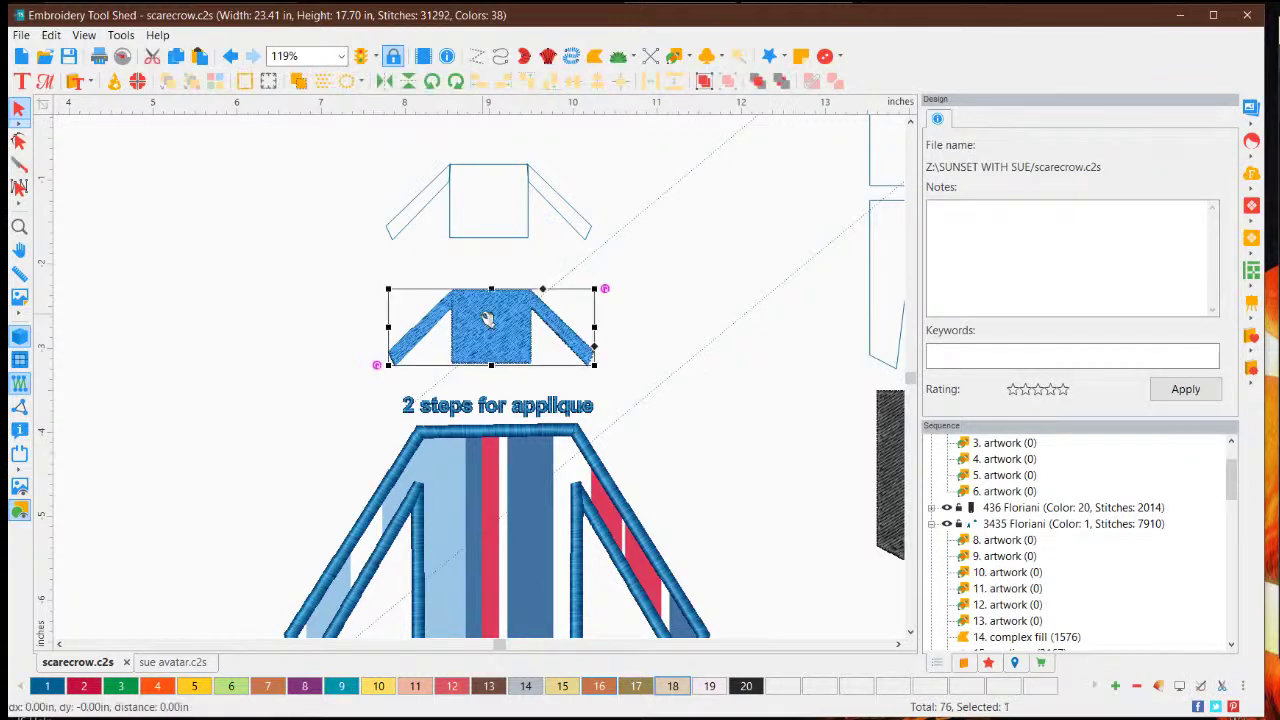
{"action": "right_click", "coordinate": [501, 322]}
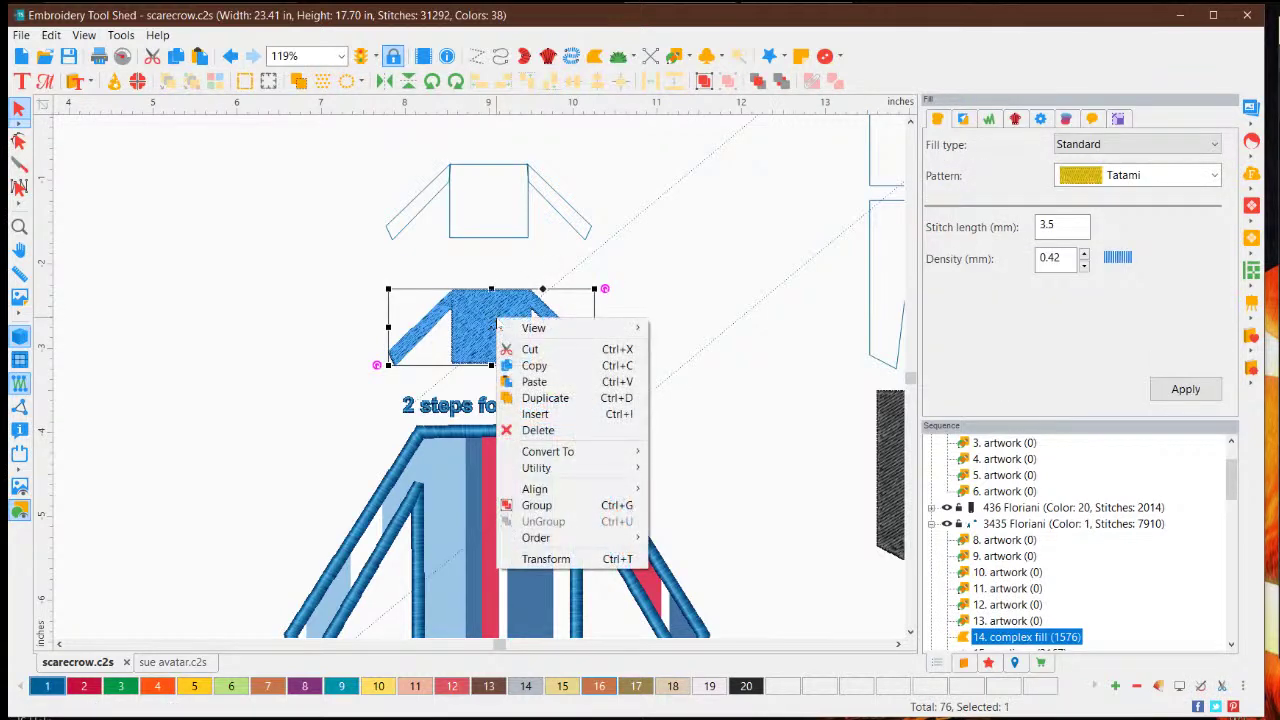
{"action": "mouse_move", "coordinate": [589, 470]}
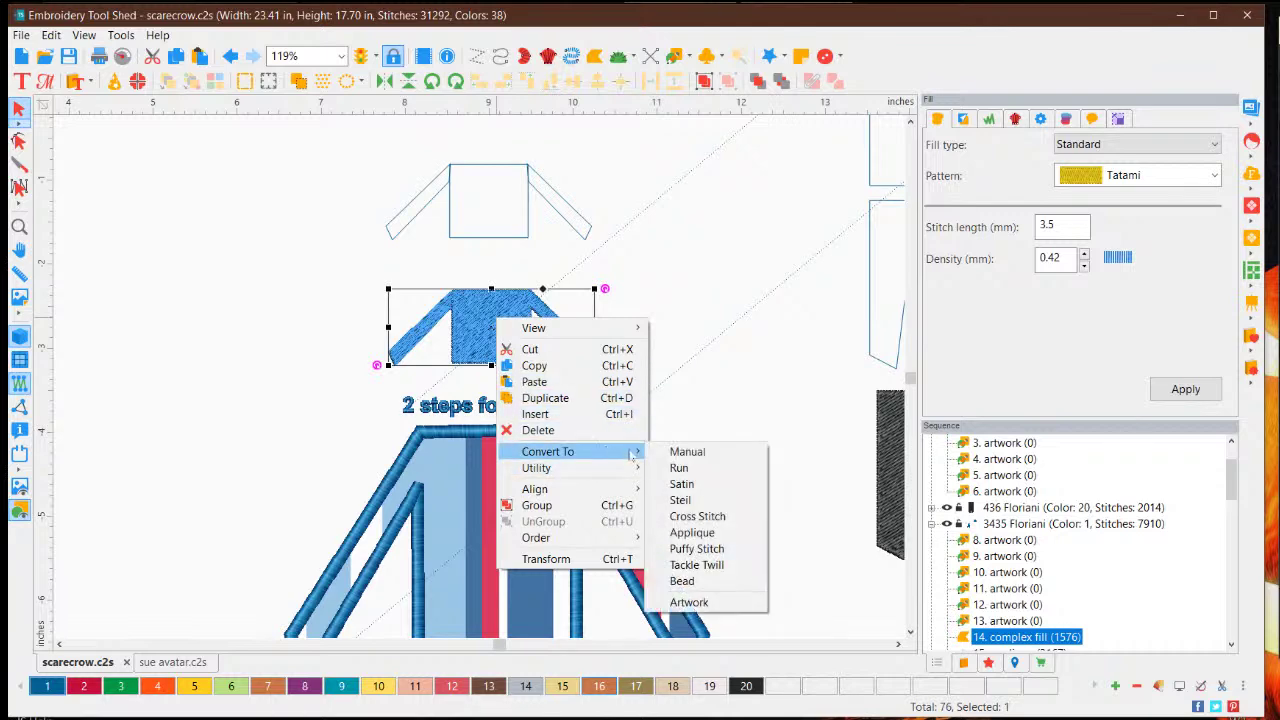
{"action": "left_click", "coordinate": [705, 533]}
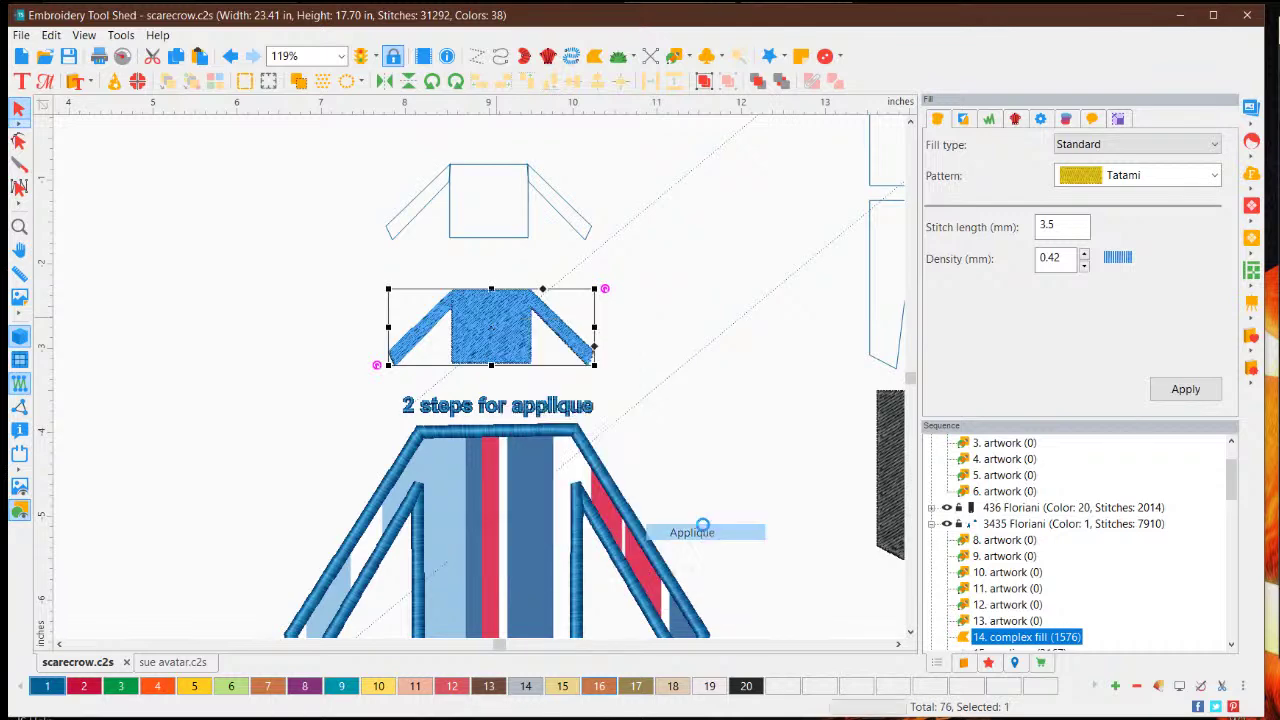
{"action": "left_click", "coordinate": [686, 397]}
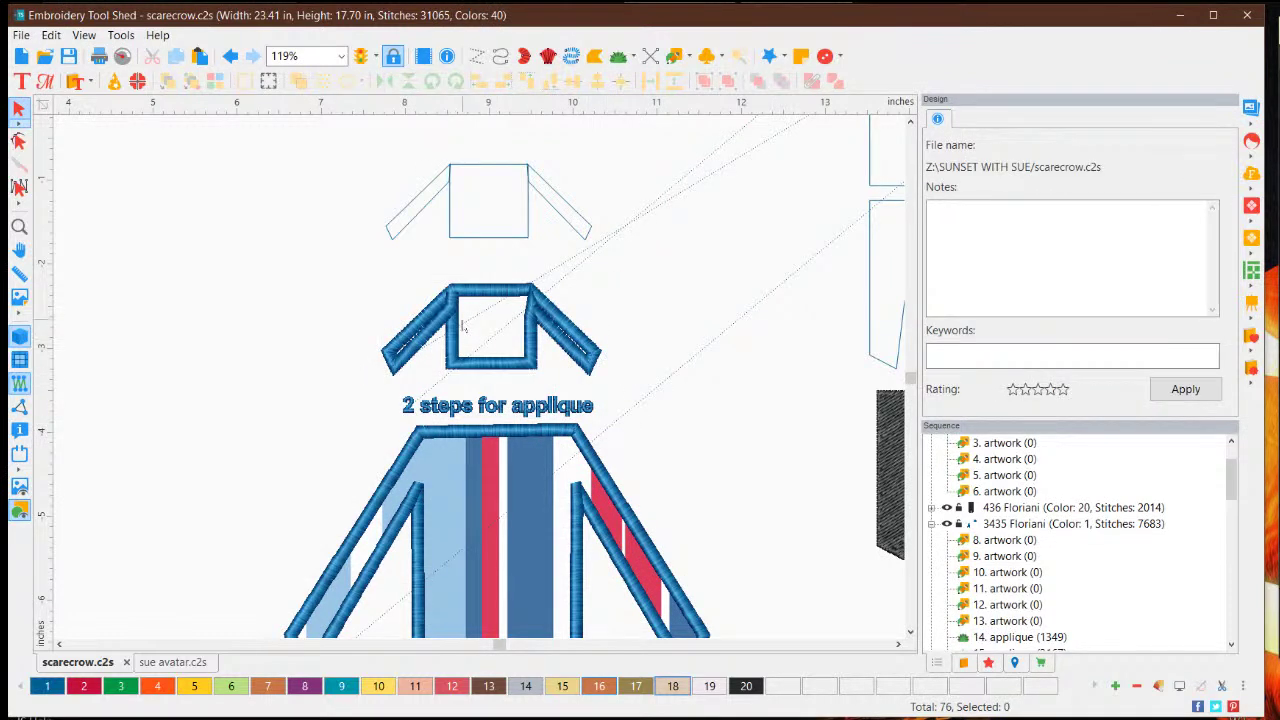
- Nudge the left filled arm down about 0.03 in and the right filled arm slightly inward and down at the body
{"action": "scroll", "coordinate": [462, 318], "scroll_direction": "up", "scroll_amount": 3}
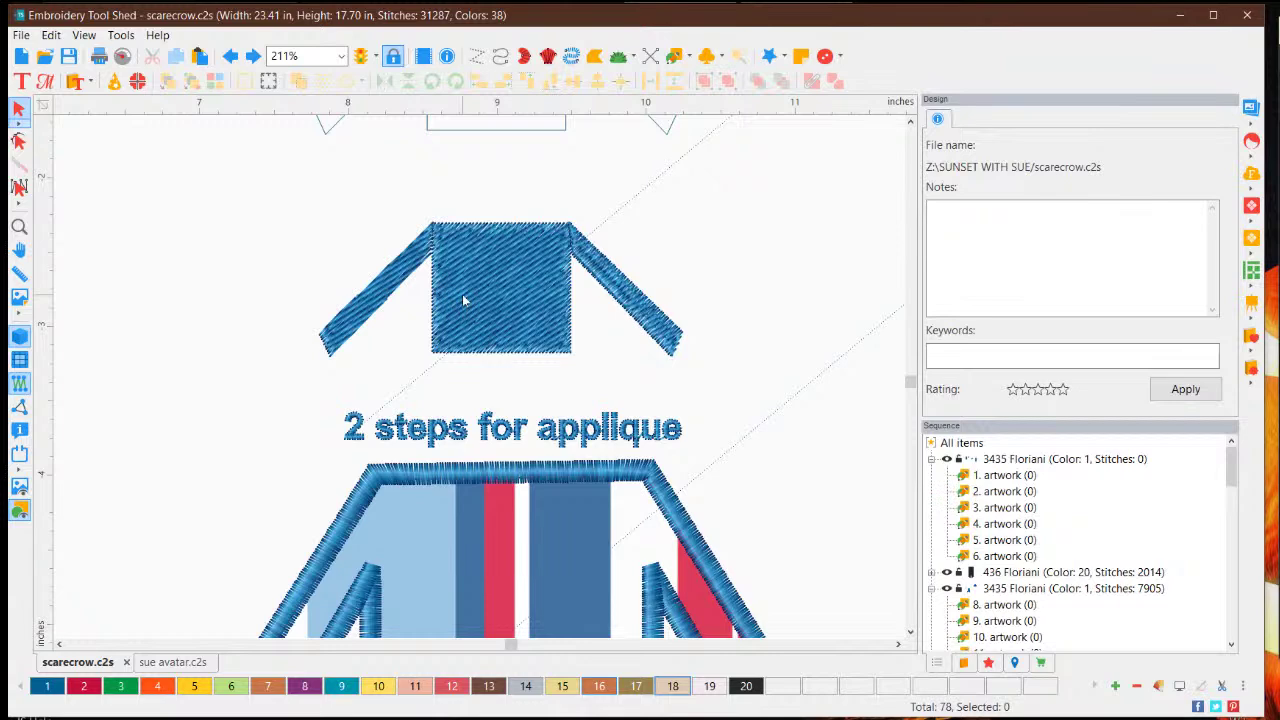
{"action": "left_click", "coordinate": [411, 262]}
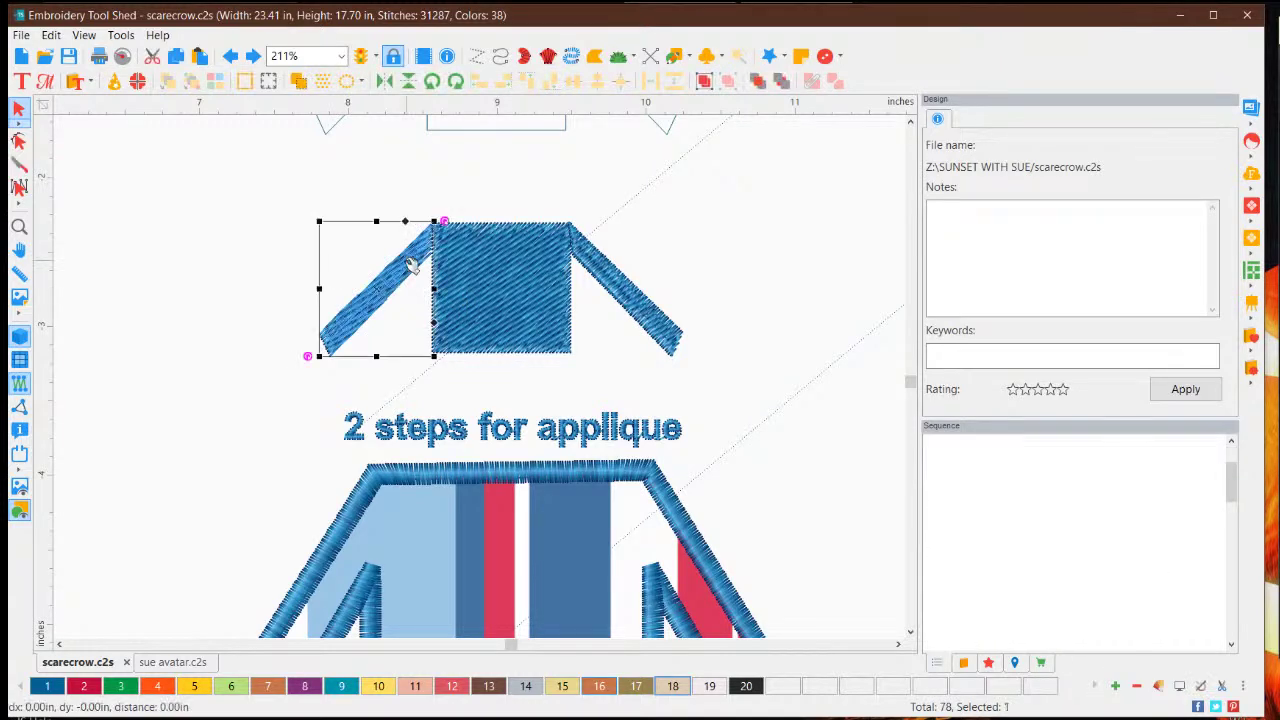
{"action": "left_click", "coordinate": [413, 262]}
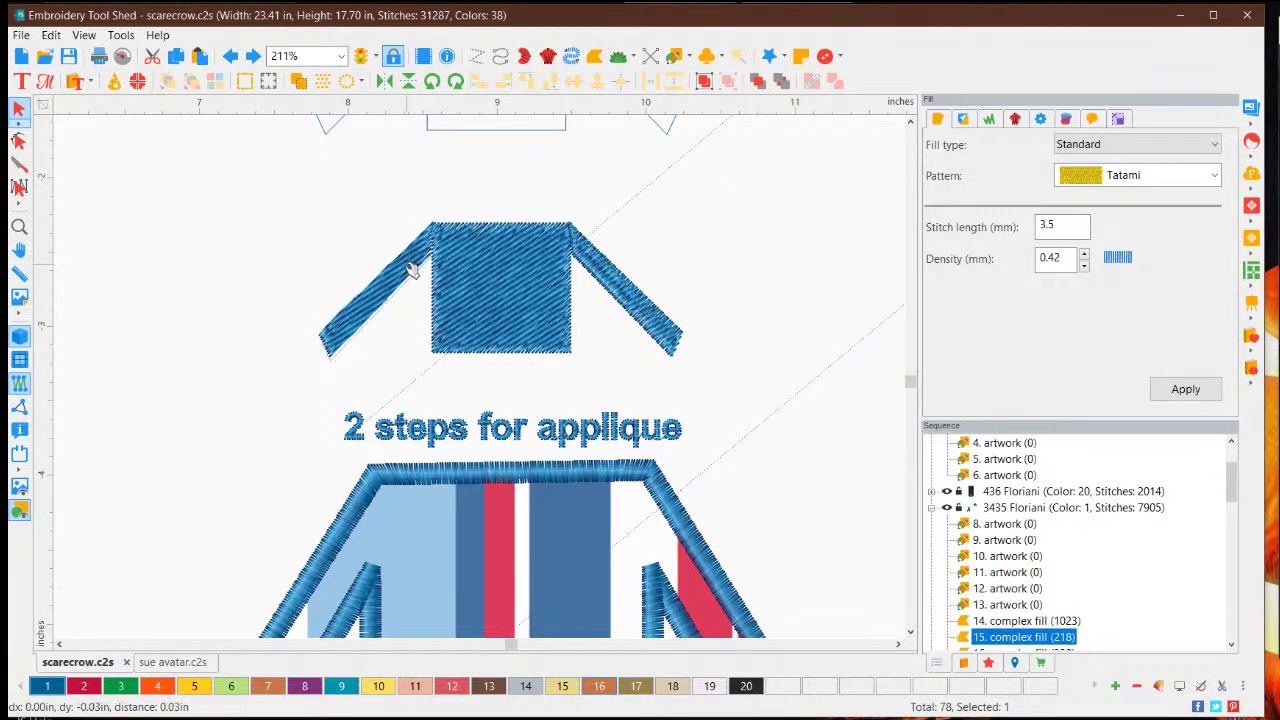
{"action": "left_click", "coordinate": [599, 270]}
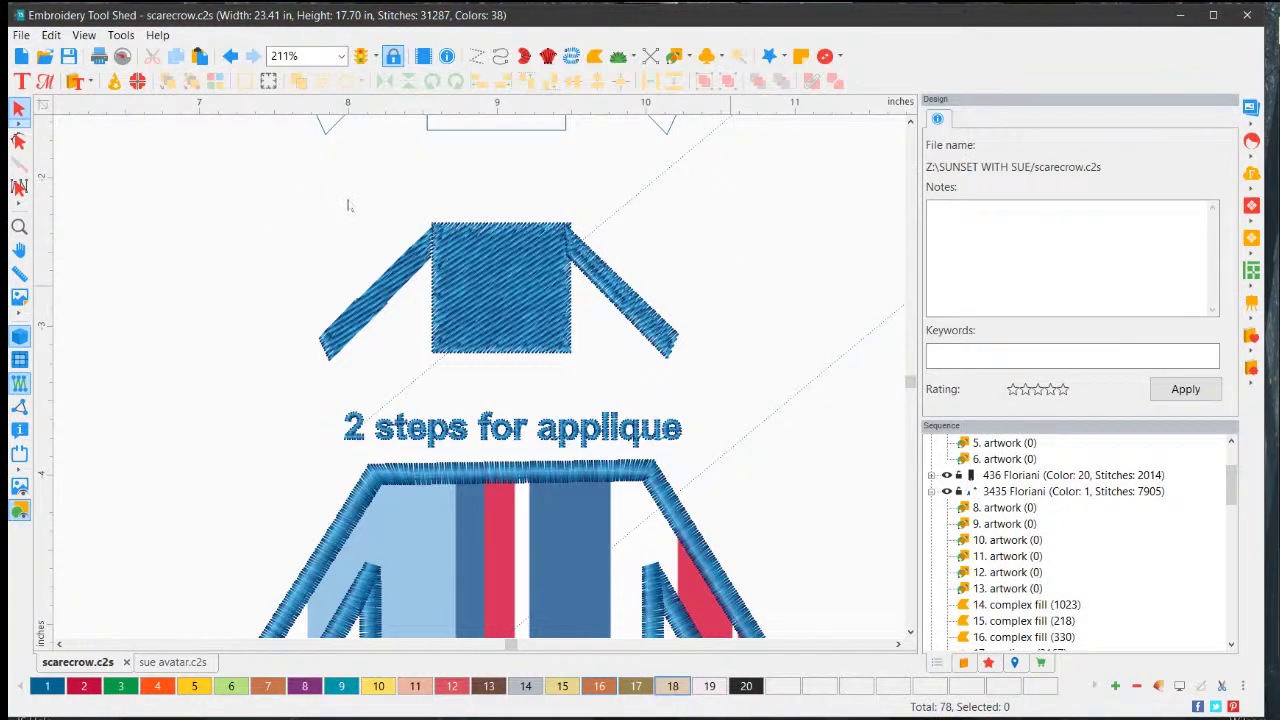
- Create one united outline around the filled body and both arms with a distance of 0 in and 1 repeat
{"action": "left_click_drag", "start_coordinate": [264, 203], "coordinate": [693, 375]}
{"action": "right_click", "coordinate": [501, 291]}
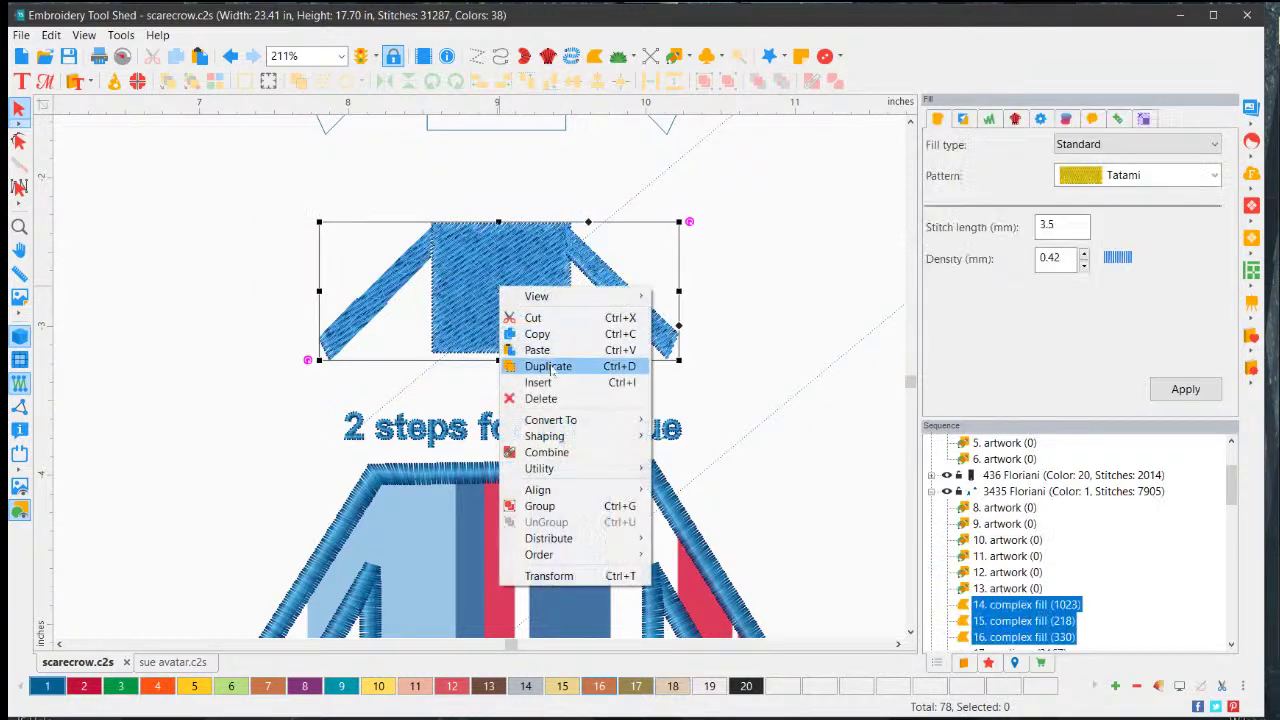
{"action": "mouse_move", "coordinate": [568, 445]}
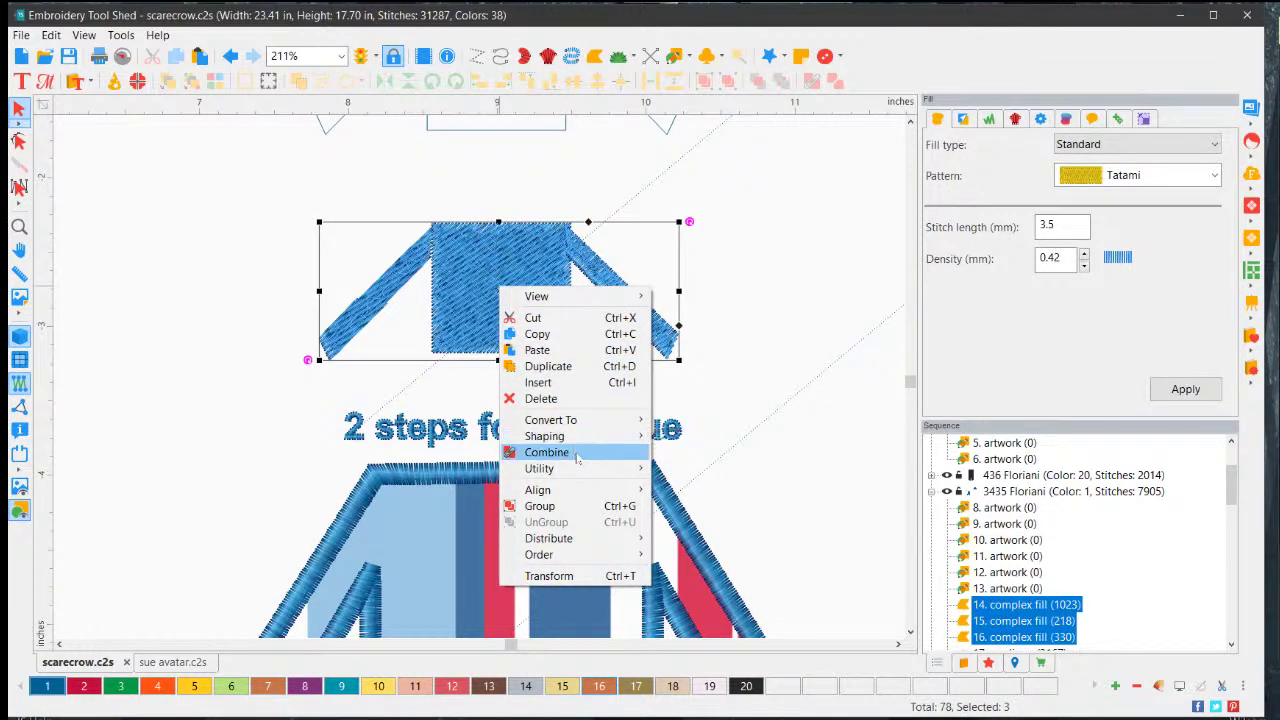
{"action": "mouse_move", "coordinate": [583, 470]}
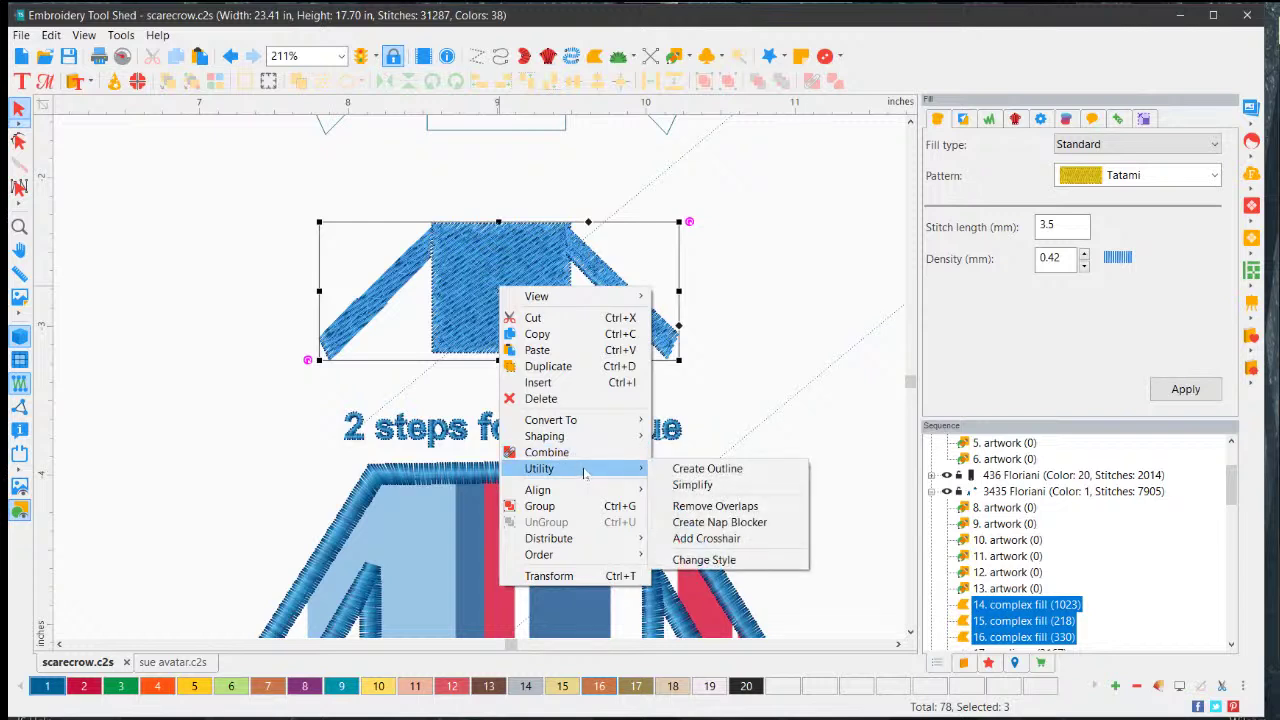
{"action": "left_click", "coordinate": [695, 467]}
{"action": "left_click", "coordinate": [706, 468]}
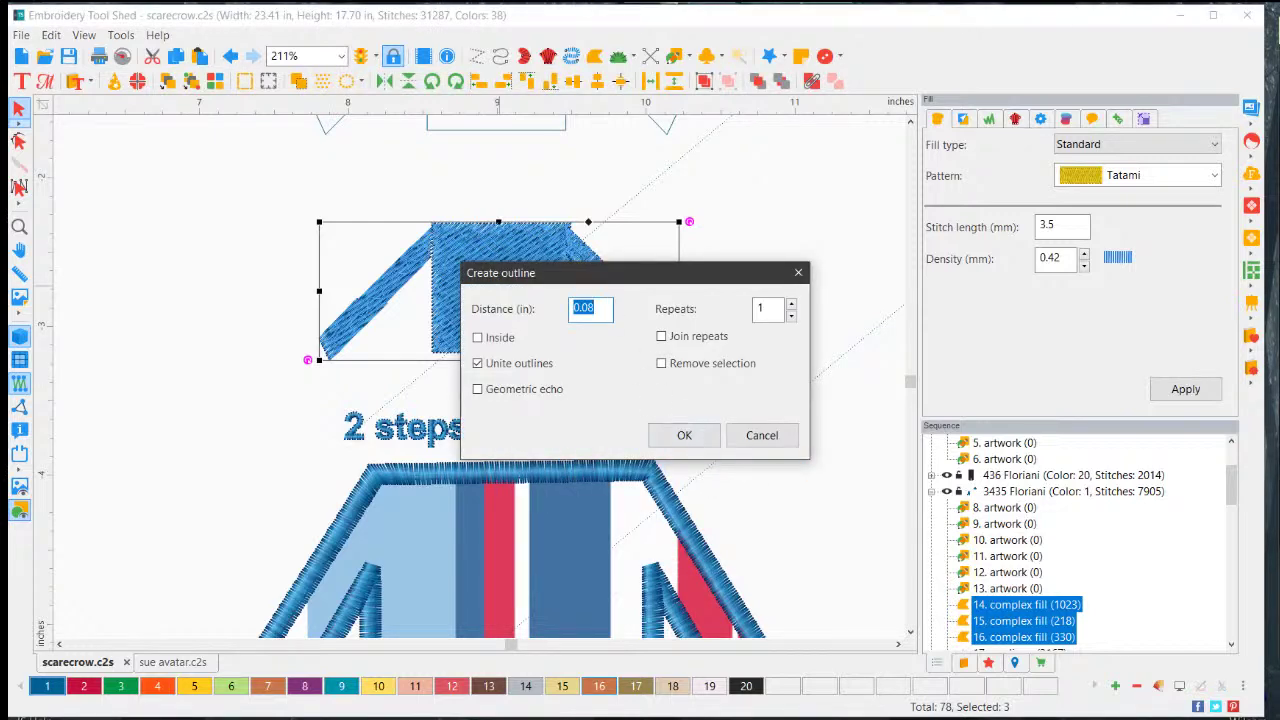
{"action": "type", "text": "0"}
{"action": "left_click", "coordinate": [684, 435]}
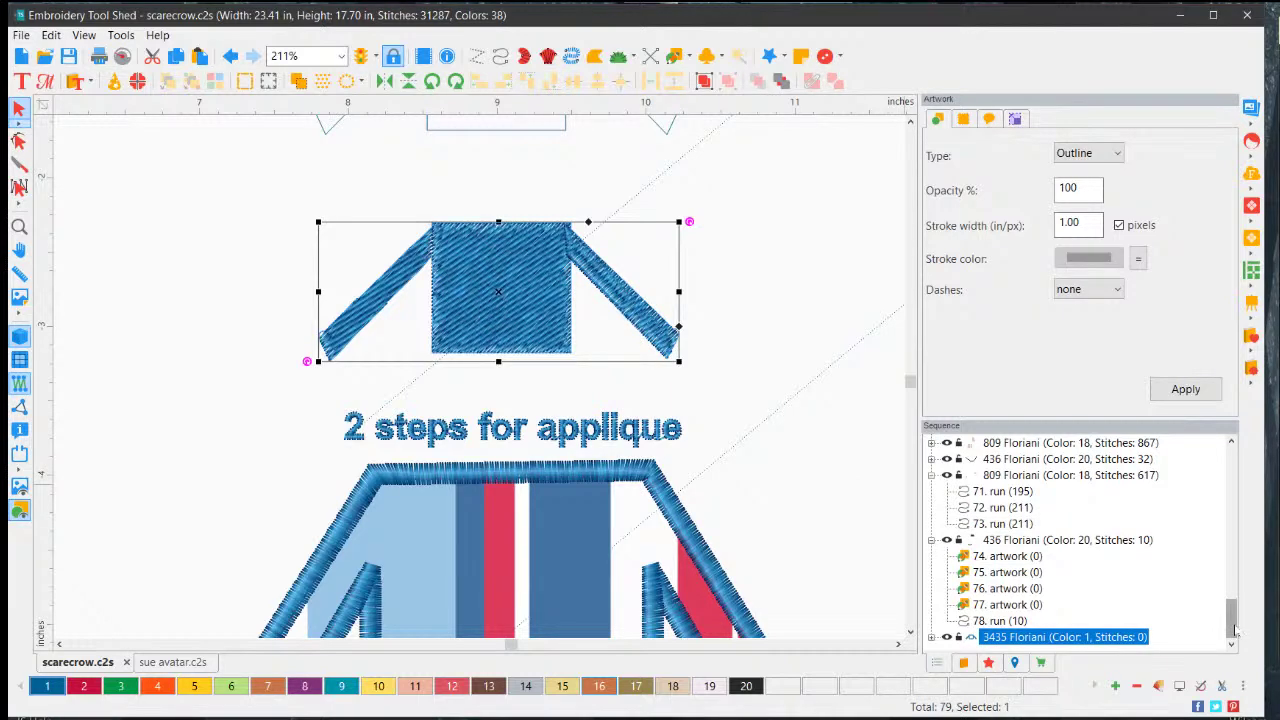
- Move the new shirt outline off the stitched fills into the space on their right side
{"action": "mouse_move", "coordinate": [980, 635]}
{"action": "left_click_drag", "start_coordinate": [648, 308], "coordinate": [852, 297]}
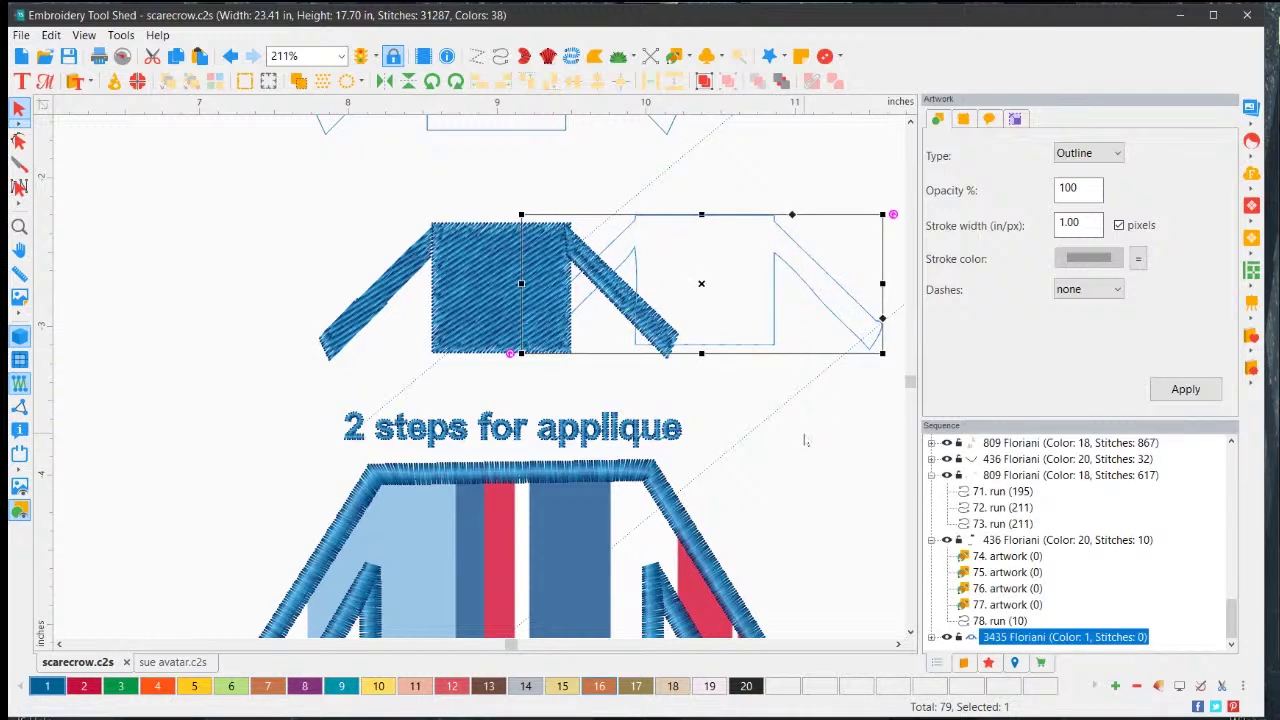
{"action": "scroll", "coordinate": [805, 440], "scroll_direction": "down", "scroll_amount": 3}
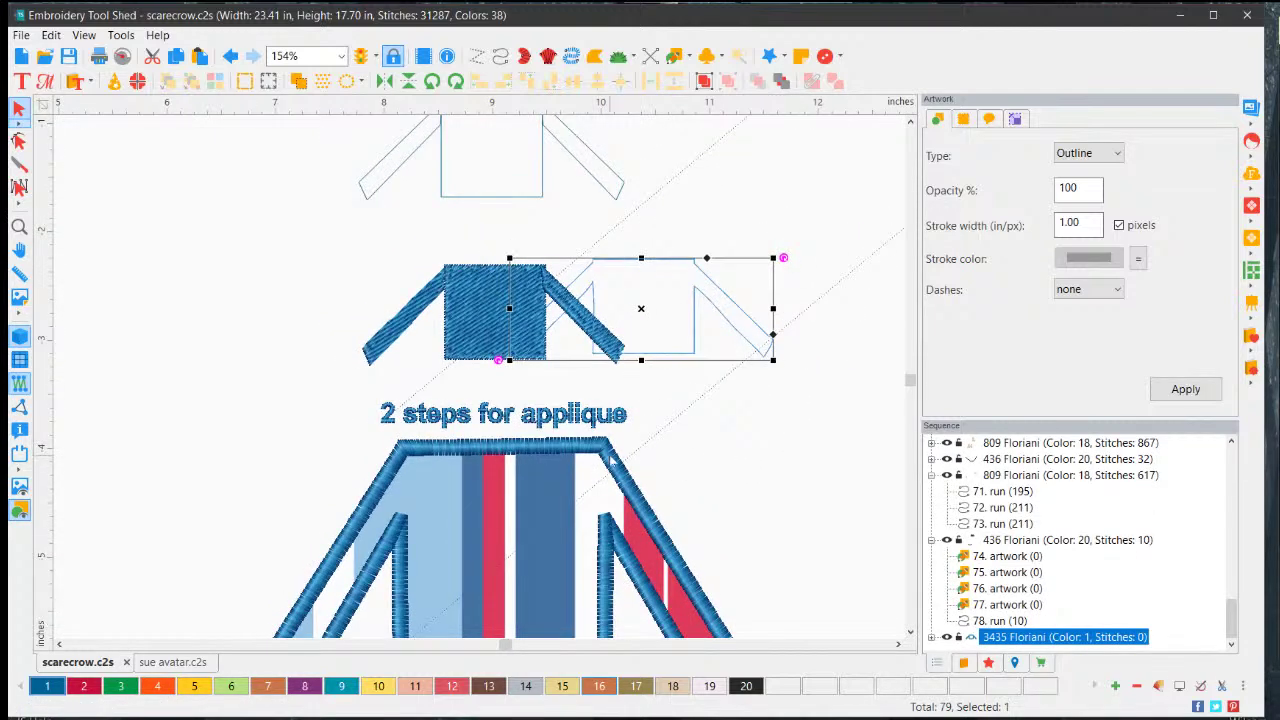
{"action": "left_click_drag", "start_coordinate": [705, 356], "coordinate": [800, 400]}
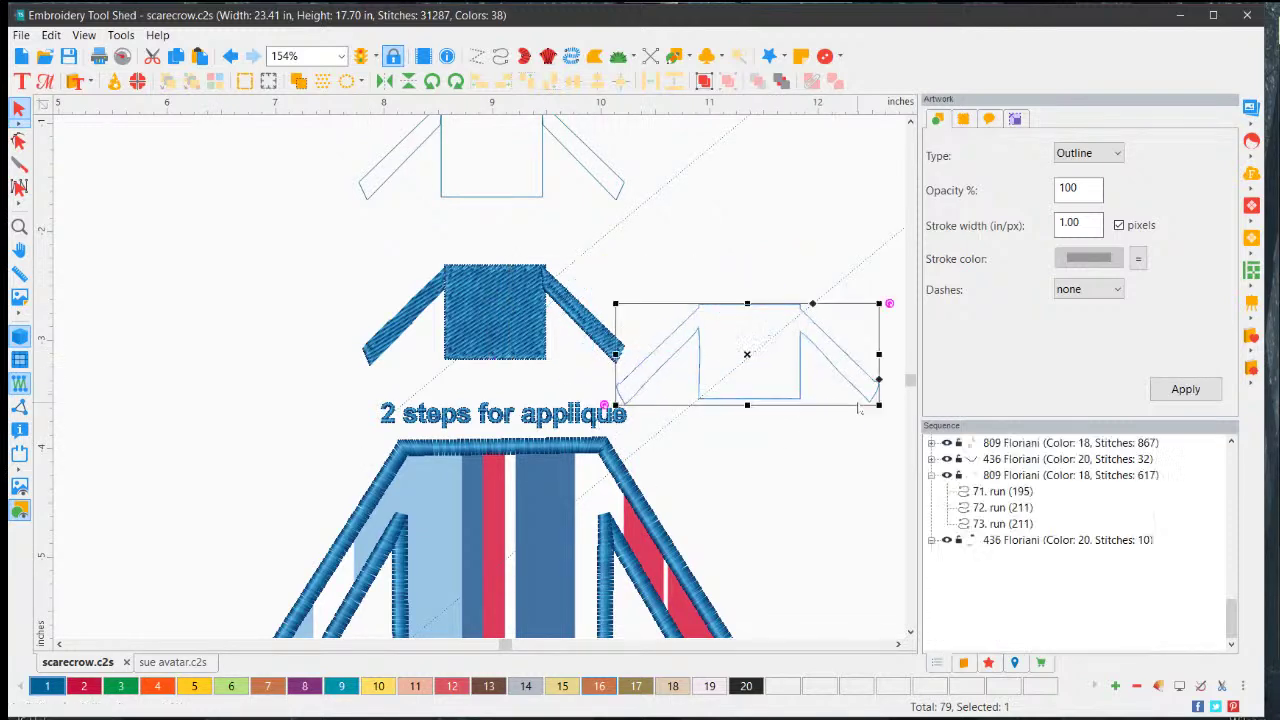
- Enlarge the shirt outline to about three times its size and place it below the striped applique shirt
{"action": "scroll", "coordinate": [705, 368], "scroll_direction": "down", "scroll_amount": 4}
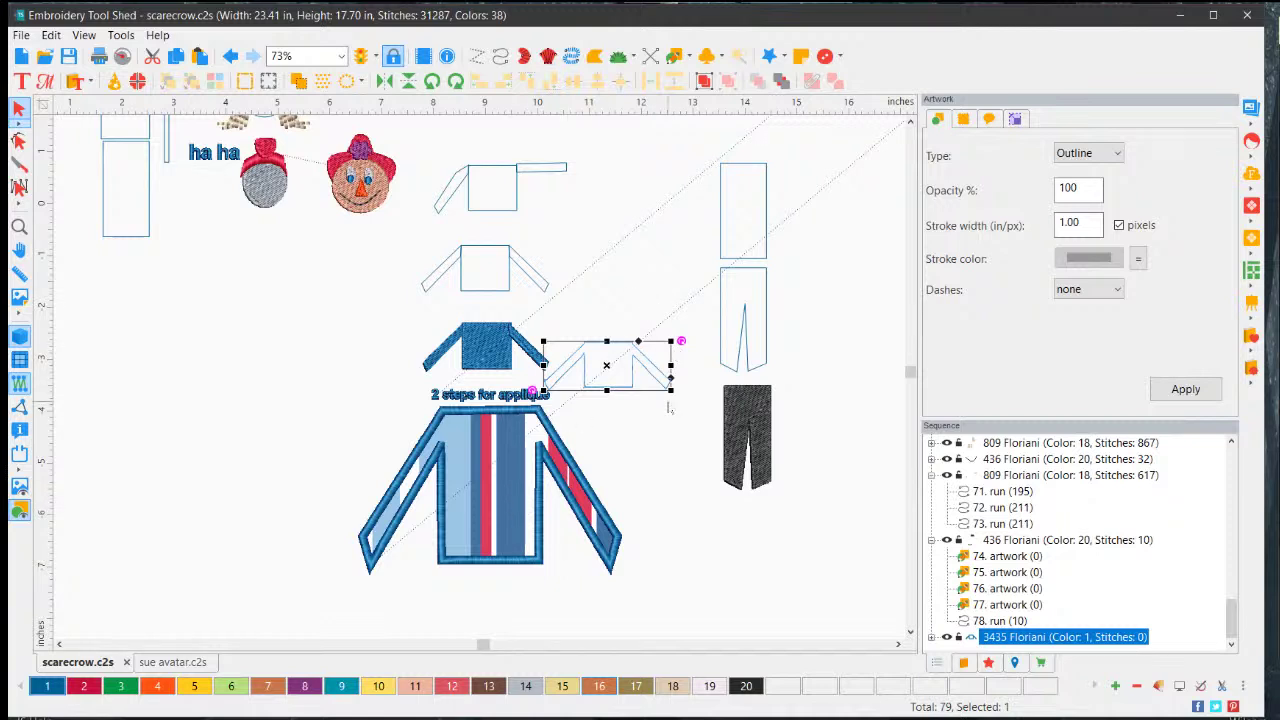
{"action": "left_click_drag", "start_coordinate": [670, 390], "coordinate": [800, 423]}
{"action": "left_click_drag", "start_coordinate": [703, 348], "coordinate": [440, 610]}
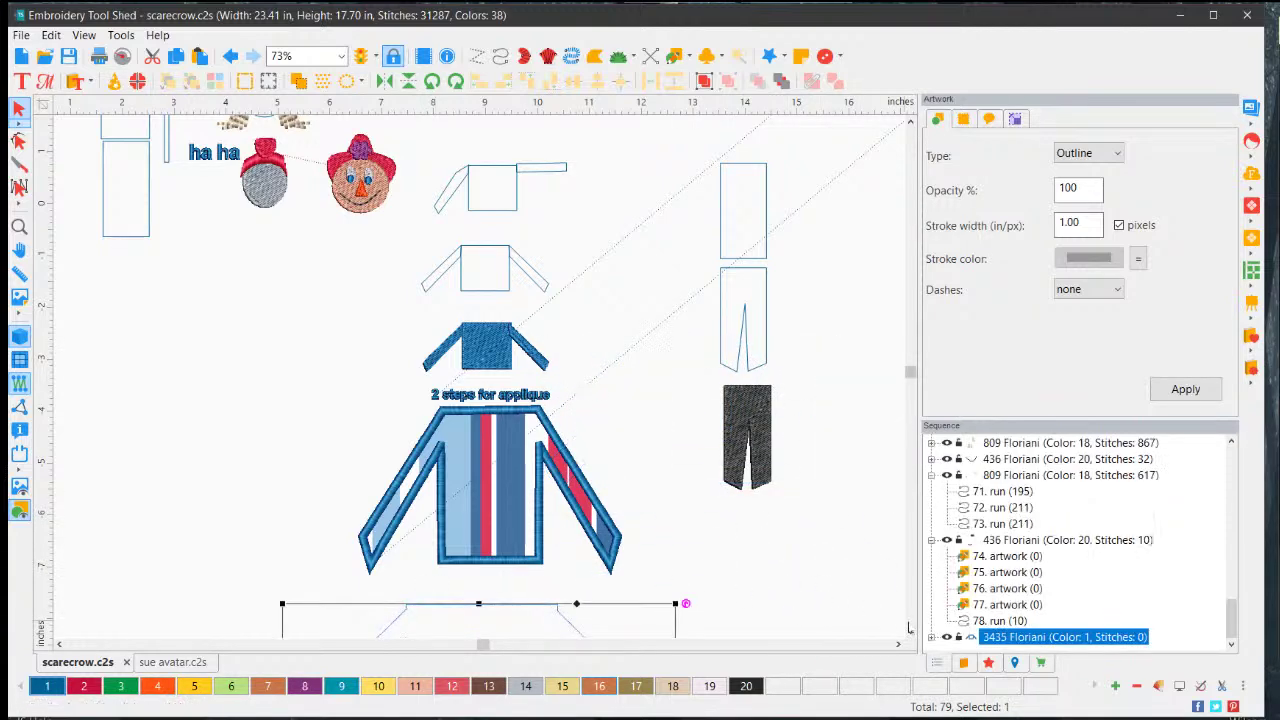
{"action": "left_click_drag", "start_coordinate": [910, 634], "coordinate": [910, 634]}
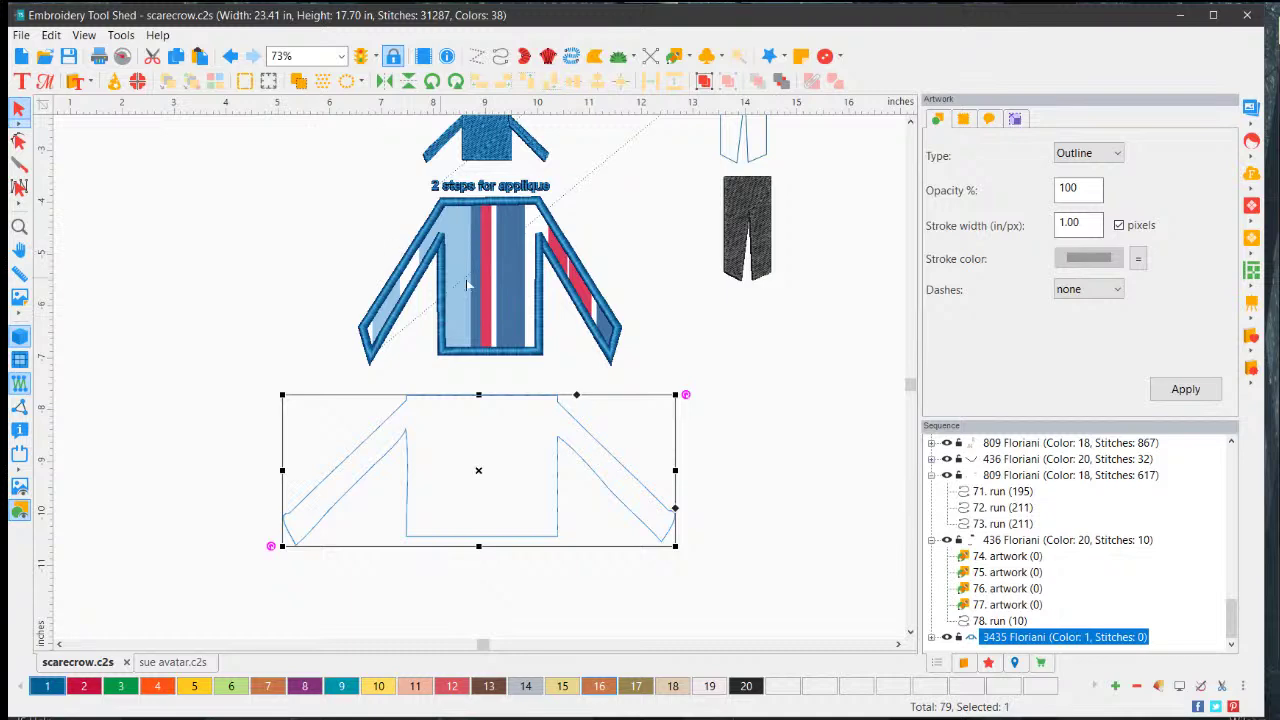
- Stretch the new shirt outline downward to a height of about 4.12 in, keeping its top edge and width in place
{"action": "left_click", "coordinate": [474, 556]}
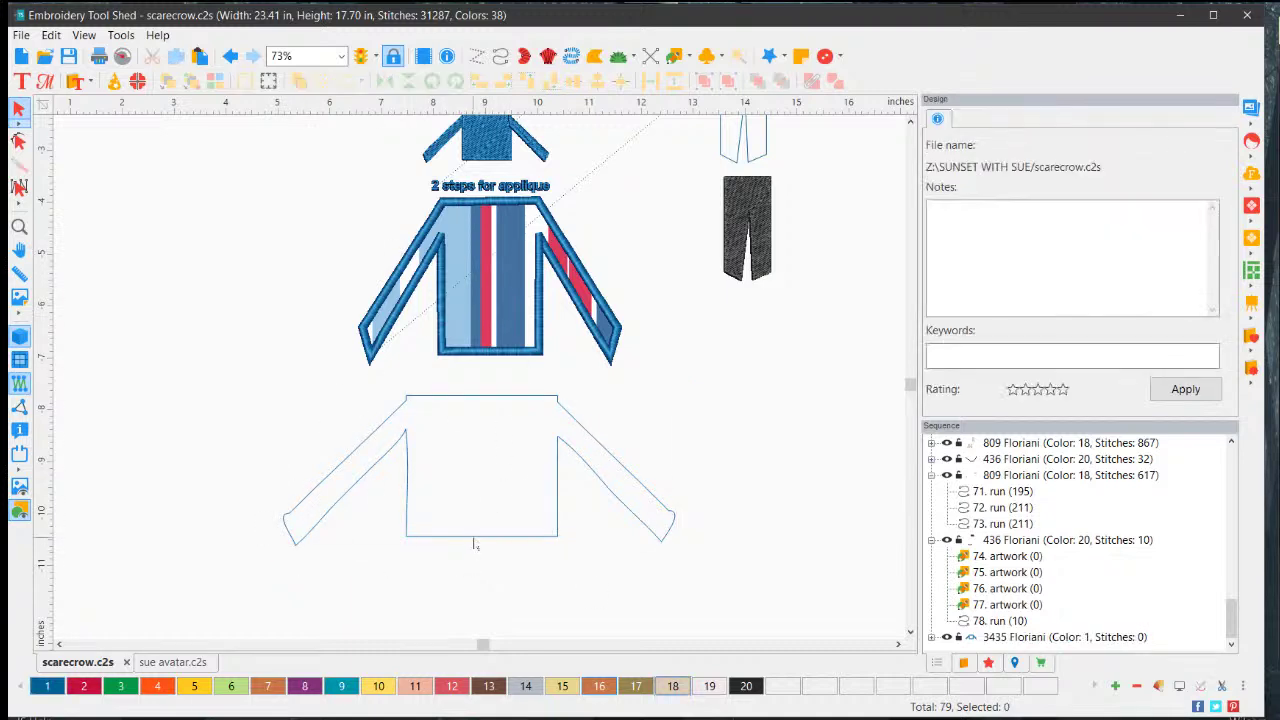
{"action": "left_click", "coordinate": [478, 540]}
{"action": "left_click_drag", "start_coordinate": [482, 542], "coordinate": [474, 609]}
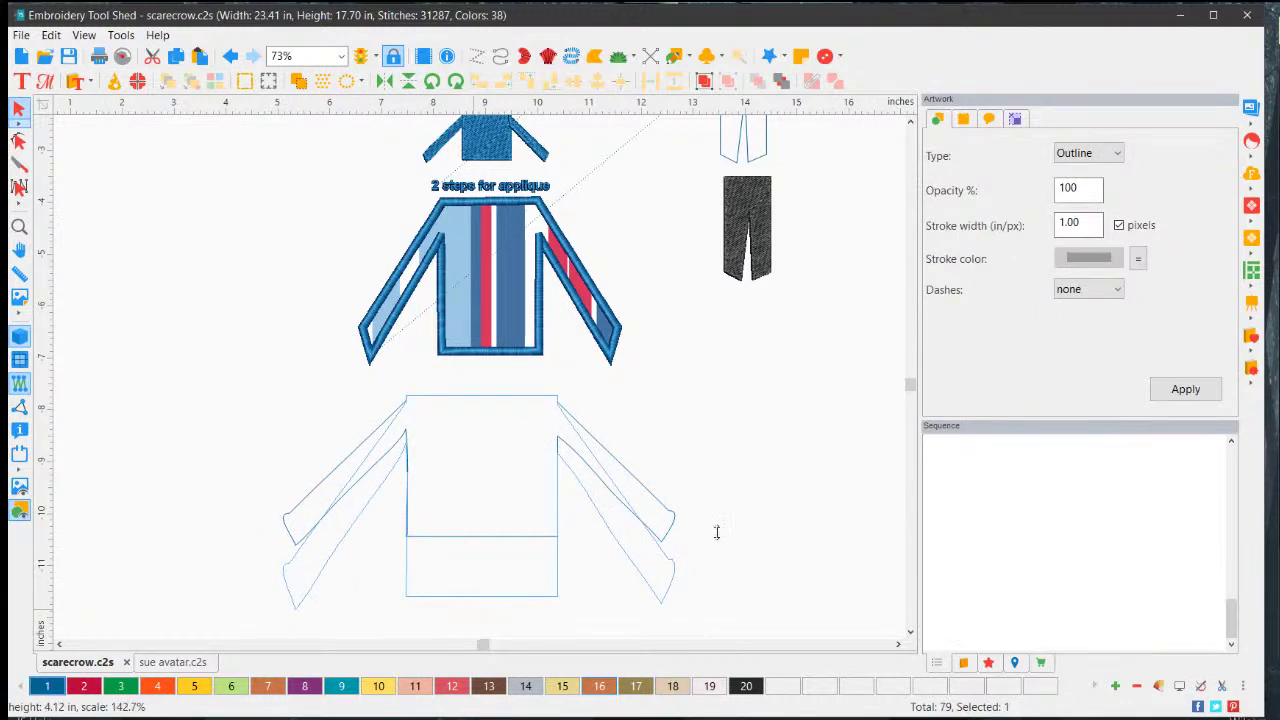
{"action": "left_click", "coordinate": [666, 449]}
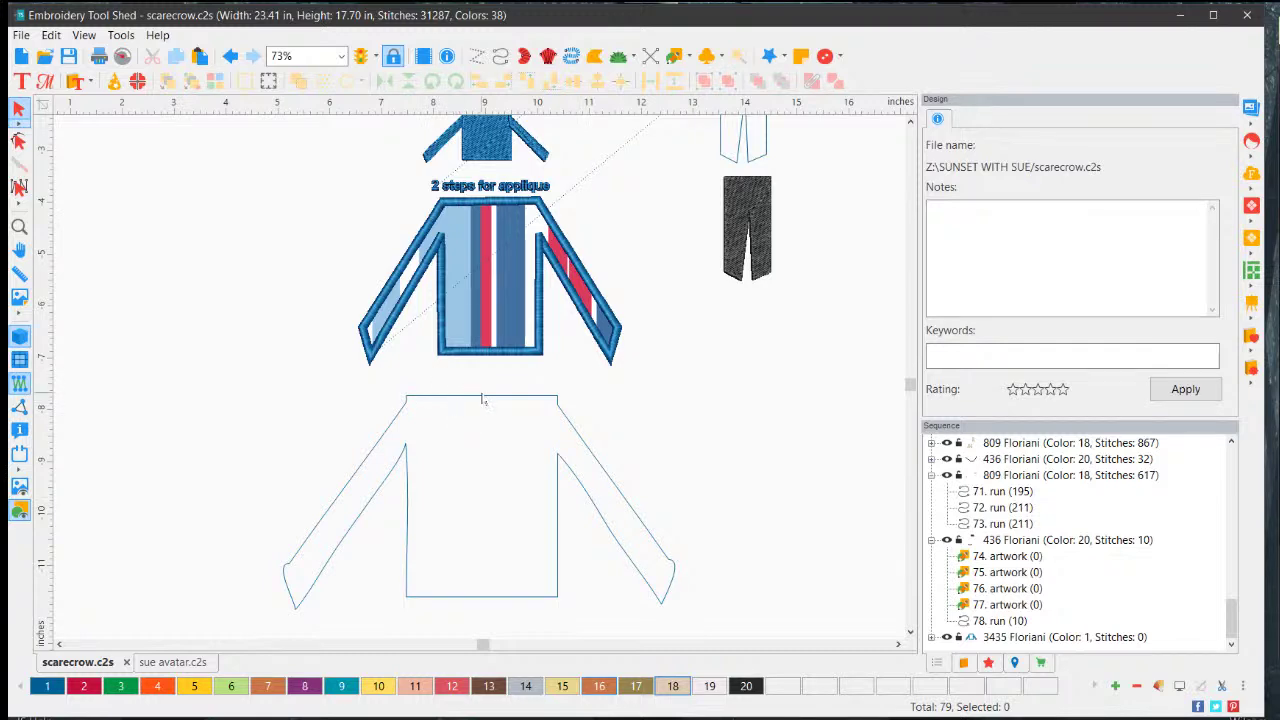
- Round the shirt outline's top edge by shifting its corner points inward and upward and adding a raised point between them
{"action": "left_click", "coordinate": [473, 400]}
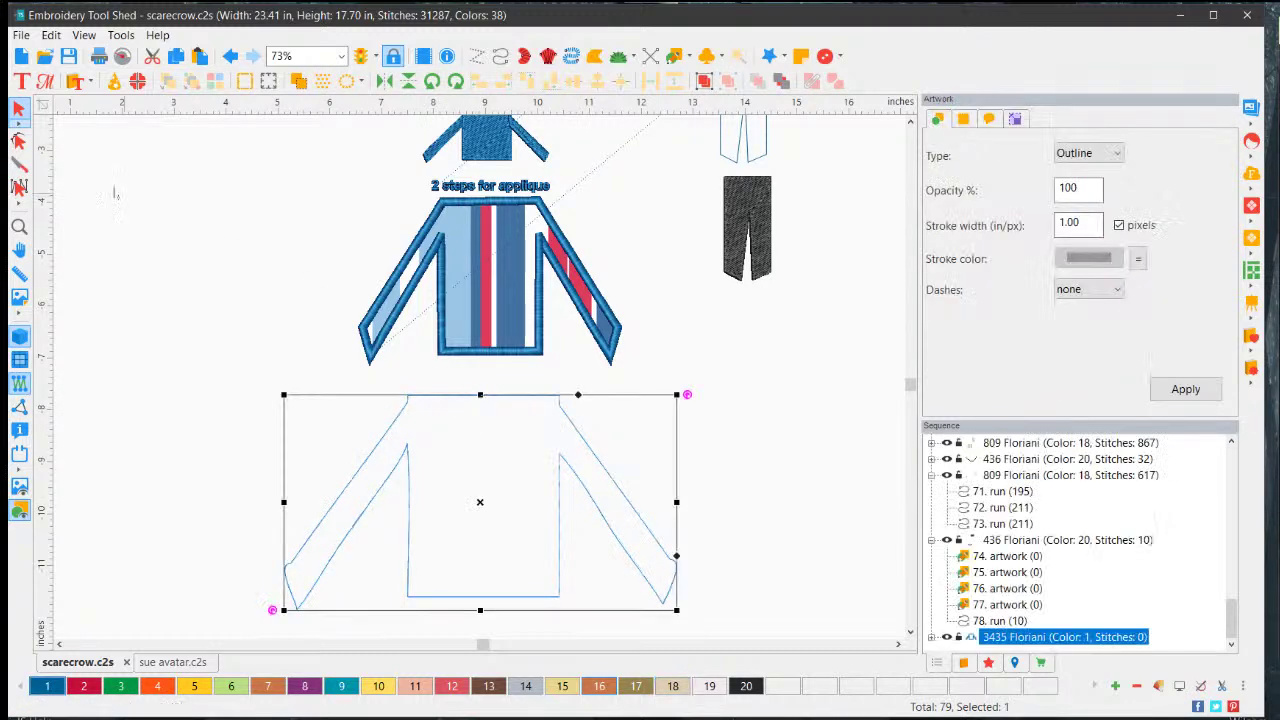
{"action": "left_click", "coordinate": [18, 140]}
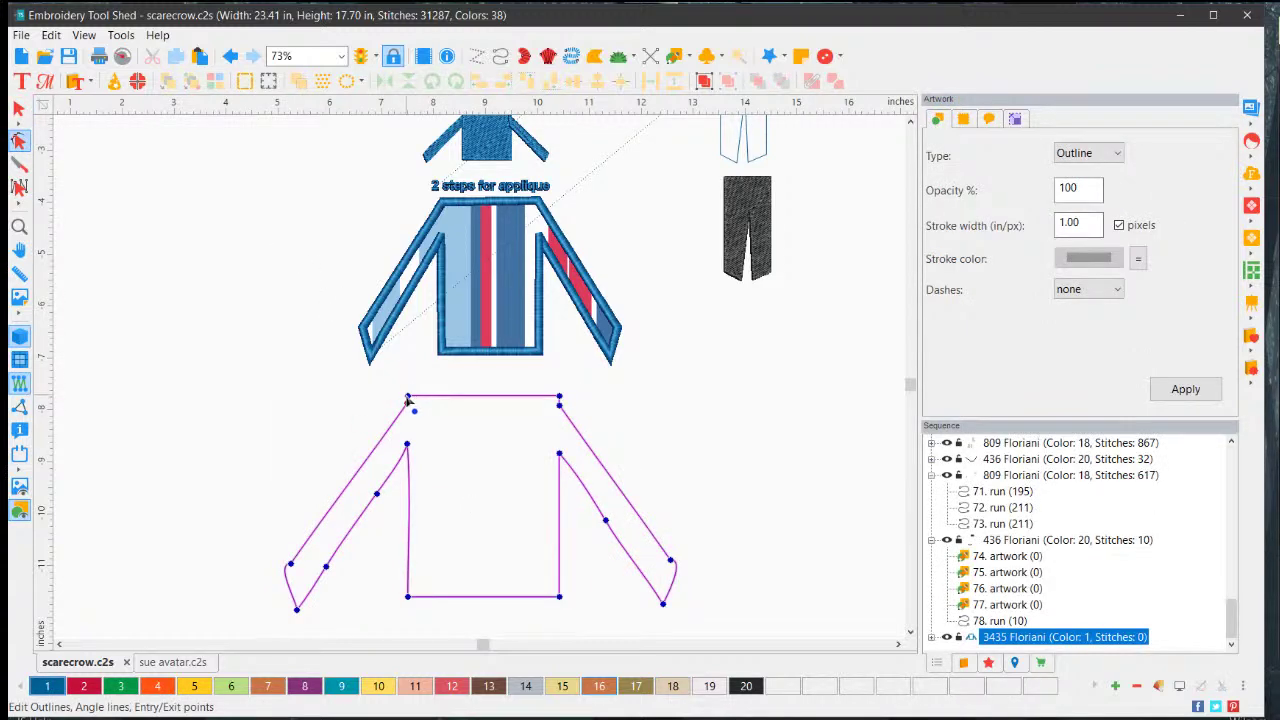
{"action": "left_click", "coordinate": [456, 398]}
{"action": "left_click_drag", "start_coordinate": [457, 398], "coordinate": [455, 392]}
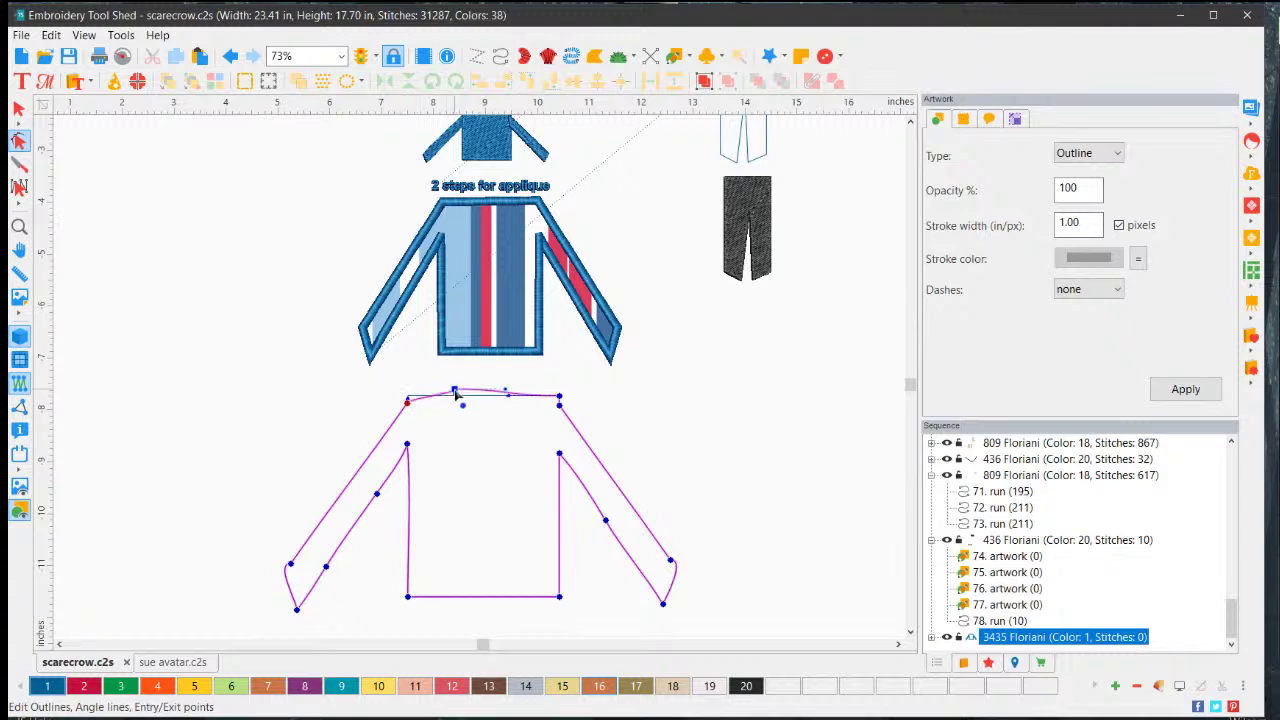
{"action": "right_click", "coordinate": [532, 400]}
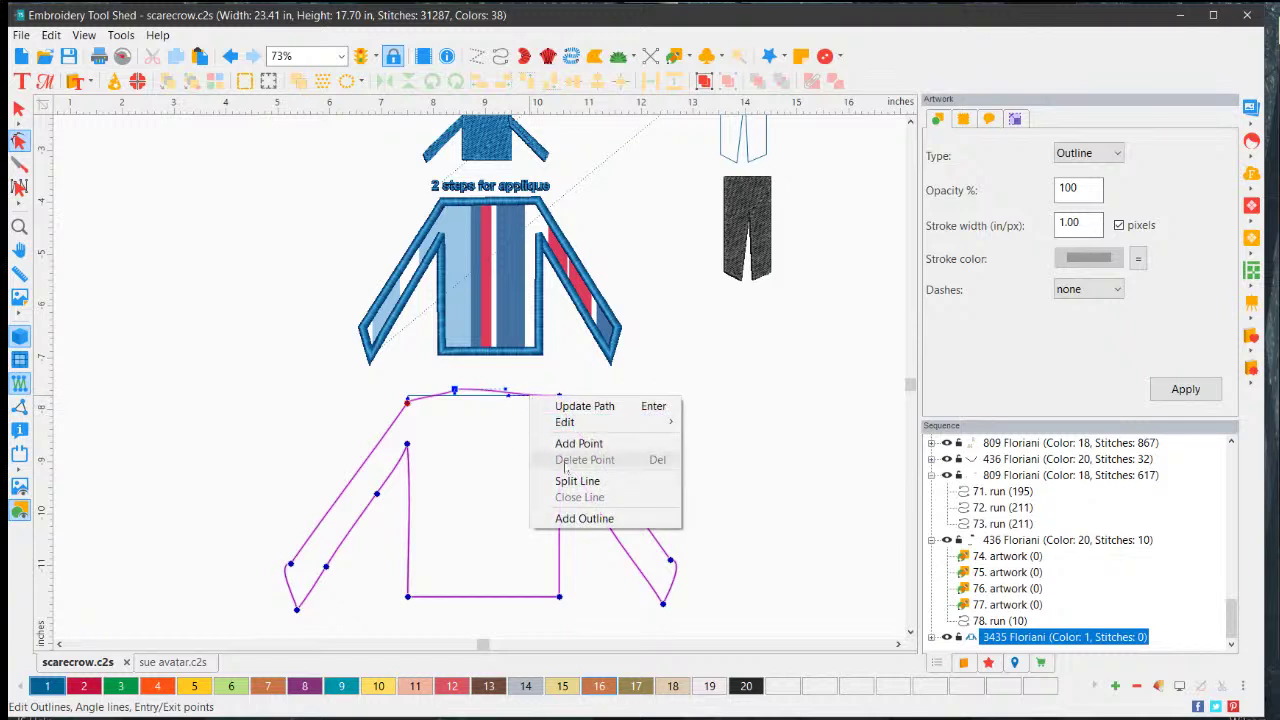
{"action": "left_click", "coordinate": [567, 448]}
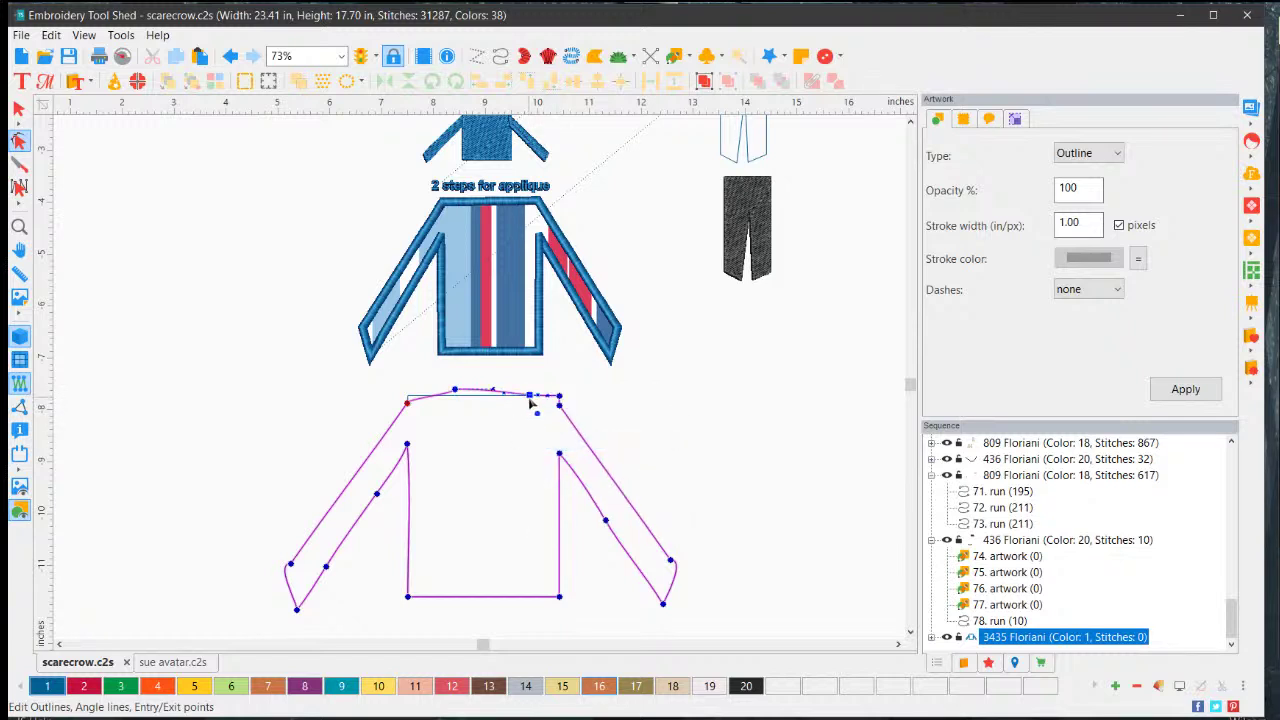
{"action": "left_click_drag", "start_coordinate": [532, 399], "coordinate": [512, 391]}
{"action": "left_click", "coordinate": [549, 400]}
{"action": "left_click_drag", "start_coordinate": [549, 398], "coordinate": [547, 392]}
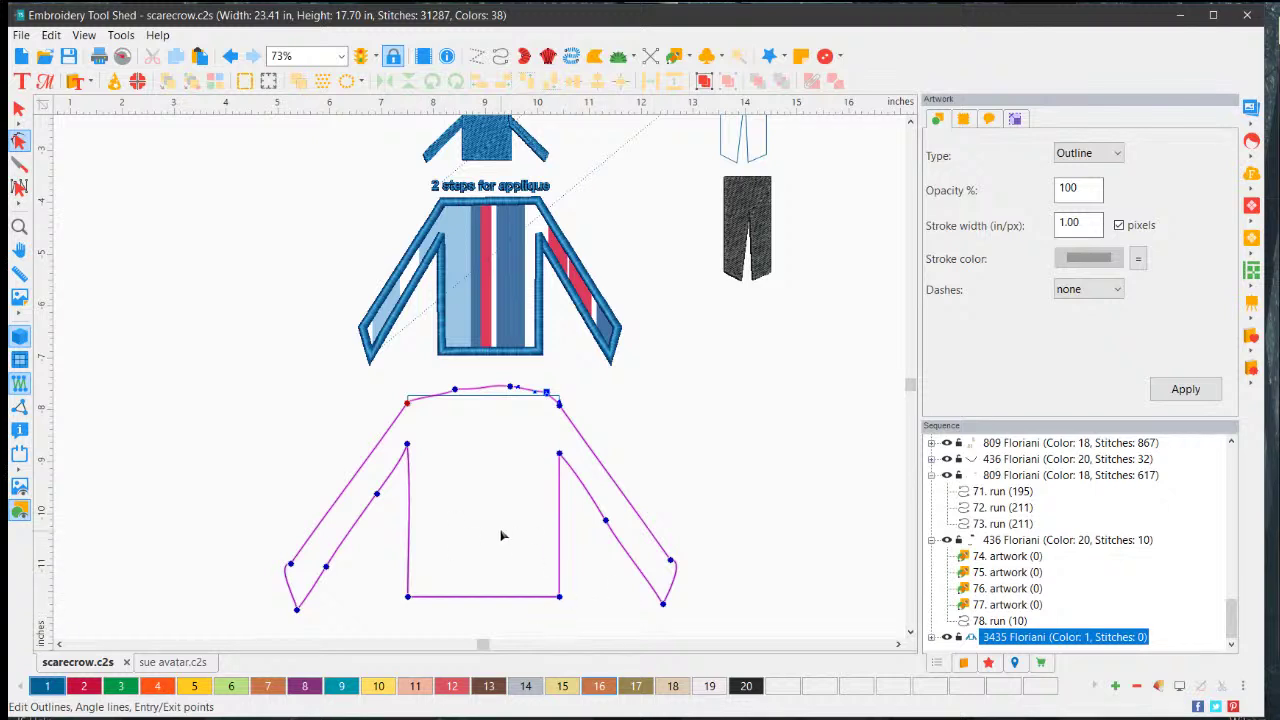
- Raise the hem's right corner, curve the hem and bow the body's left side outward, and apply the edited outline
{"action": "left_click_drag", "start_coordinate": [560, 597], "coordinate": [557, 574]}
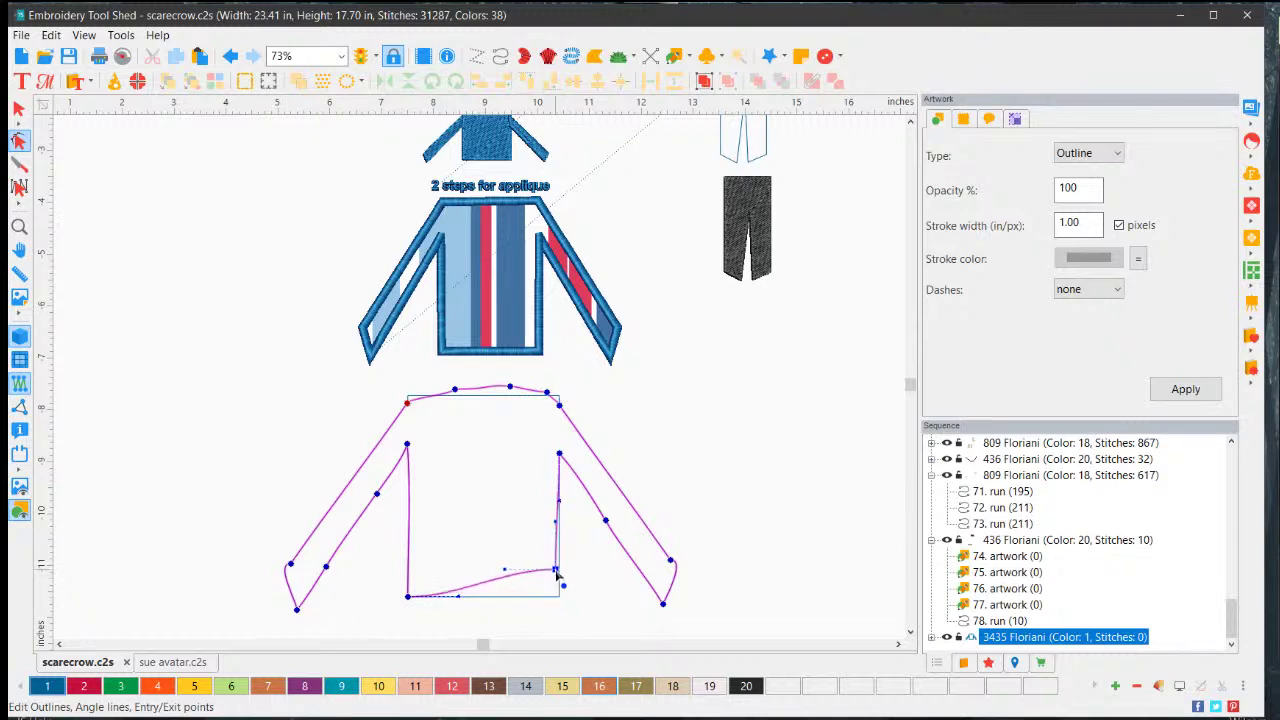
{"action": "left_click", "coordinate": [407, 598]}
{"action": "left_click_drag", "start_coordinate": [457, 605], "coordinate": [497, 610]}
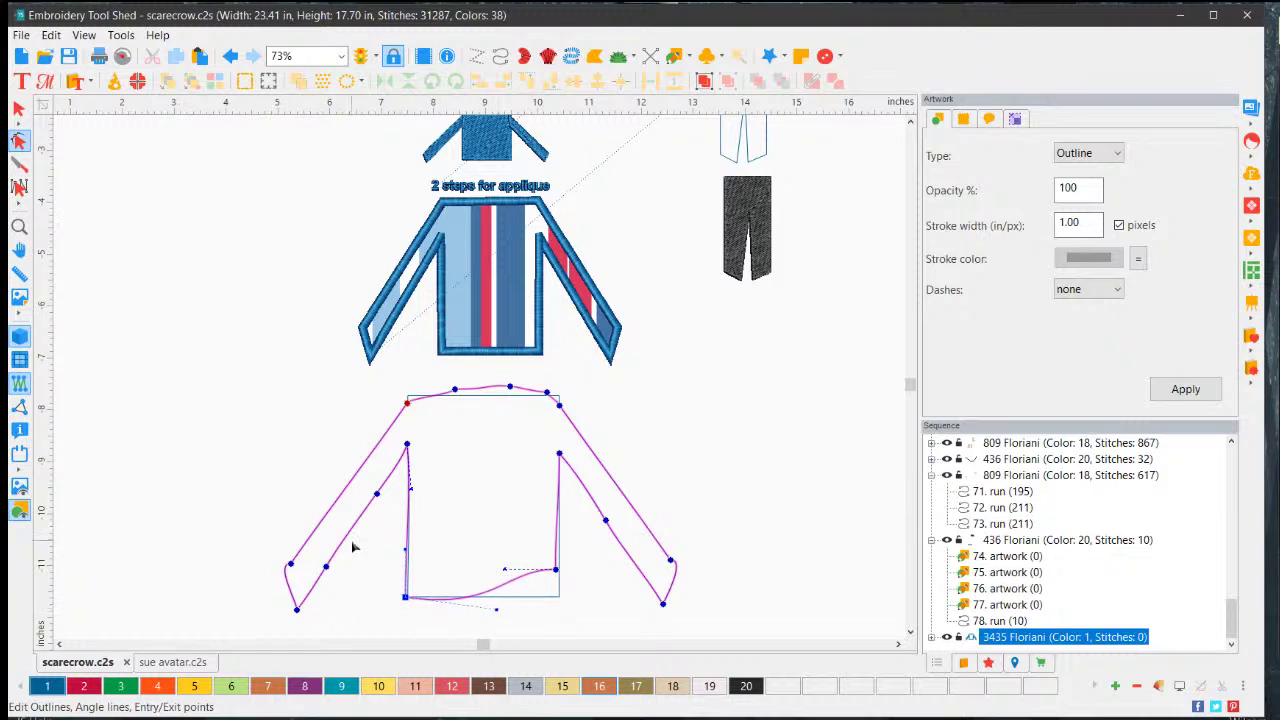
{"action": "left_click_drag", "start_coordinate": [406, 556], "coordinate": [386, 549]}
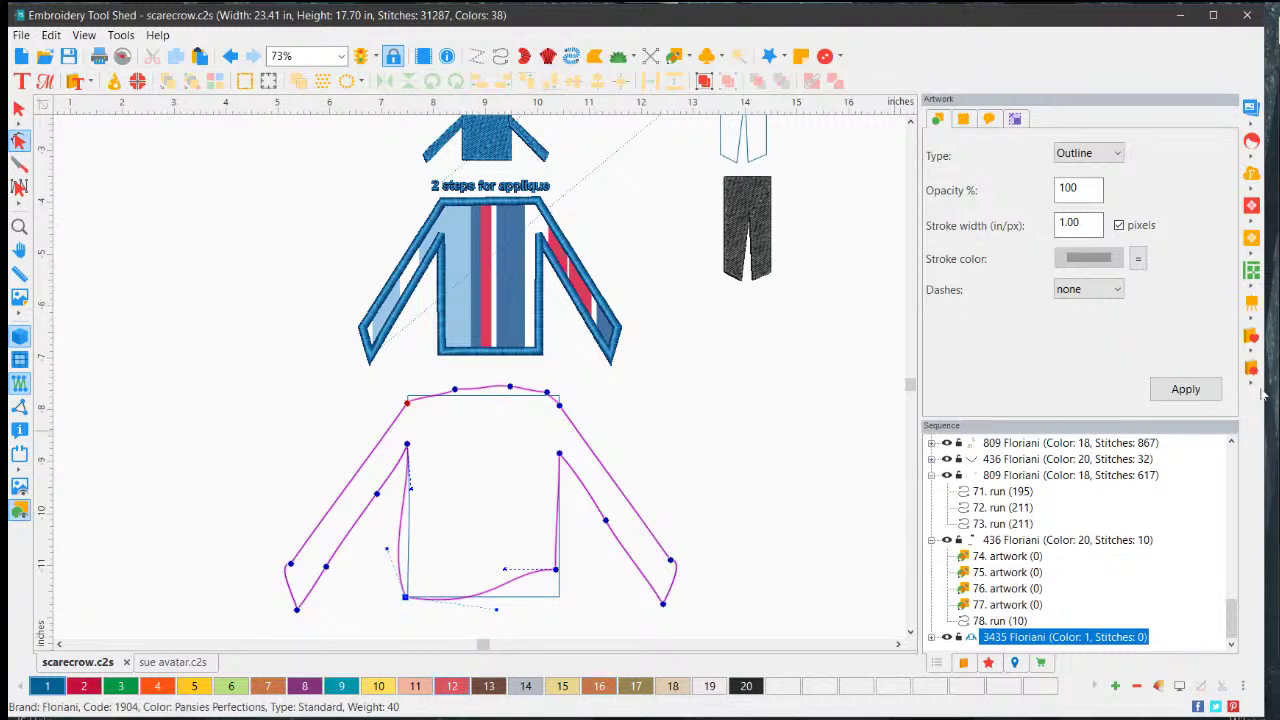
{"action": "left_click", "coordinate": [1185, 389]}
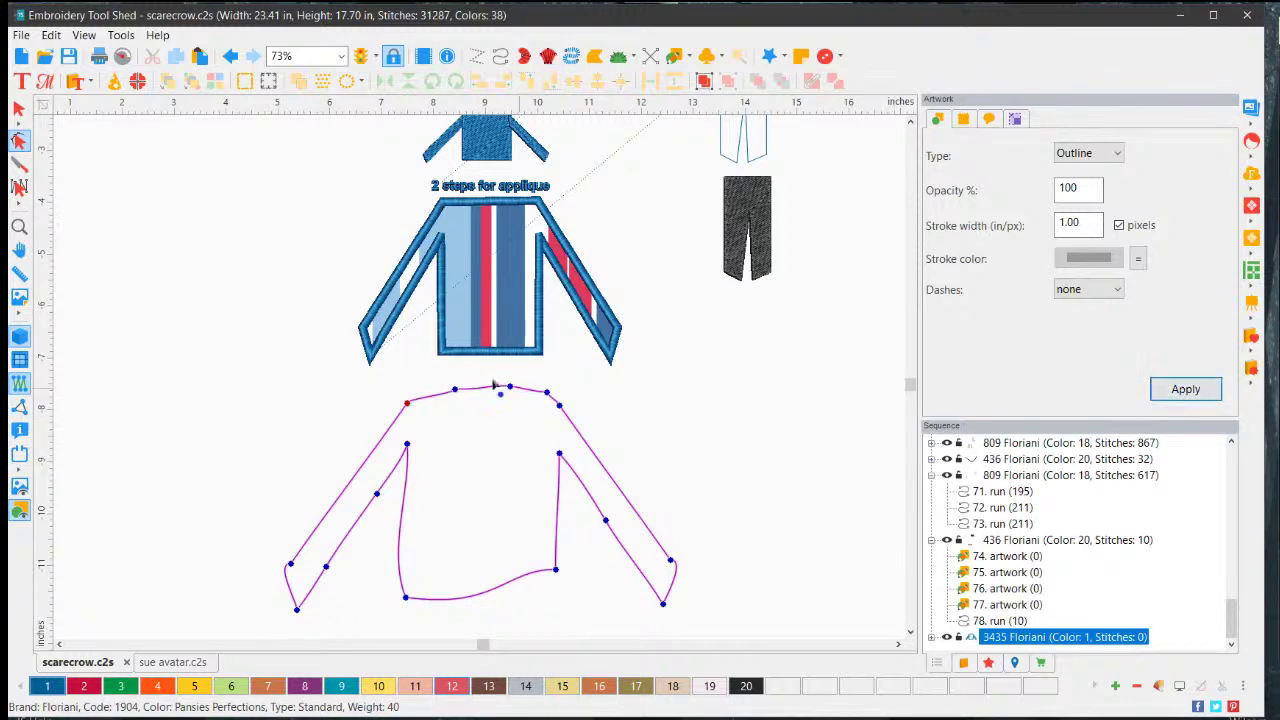
{"action": "left_click", "coordinate": [674, 491]}
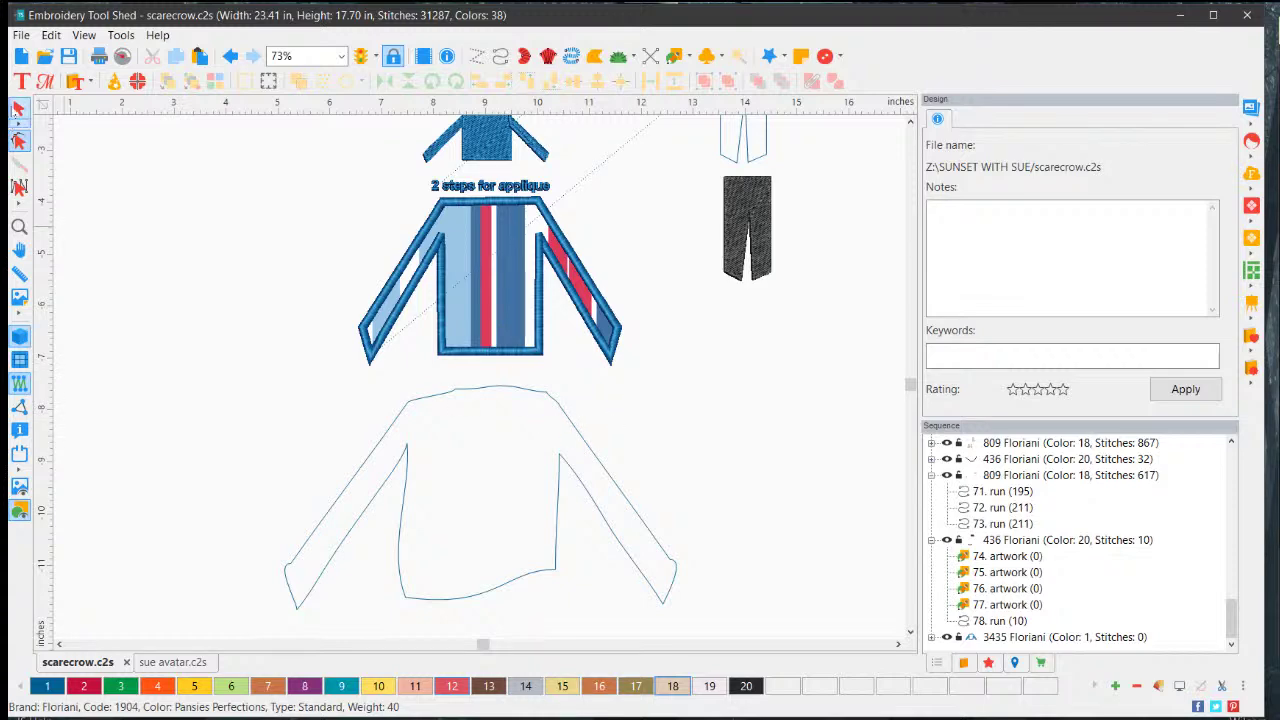
{"action": "left_click", "coordinate": [17, 108]}
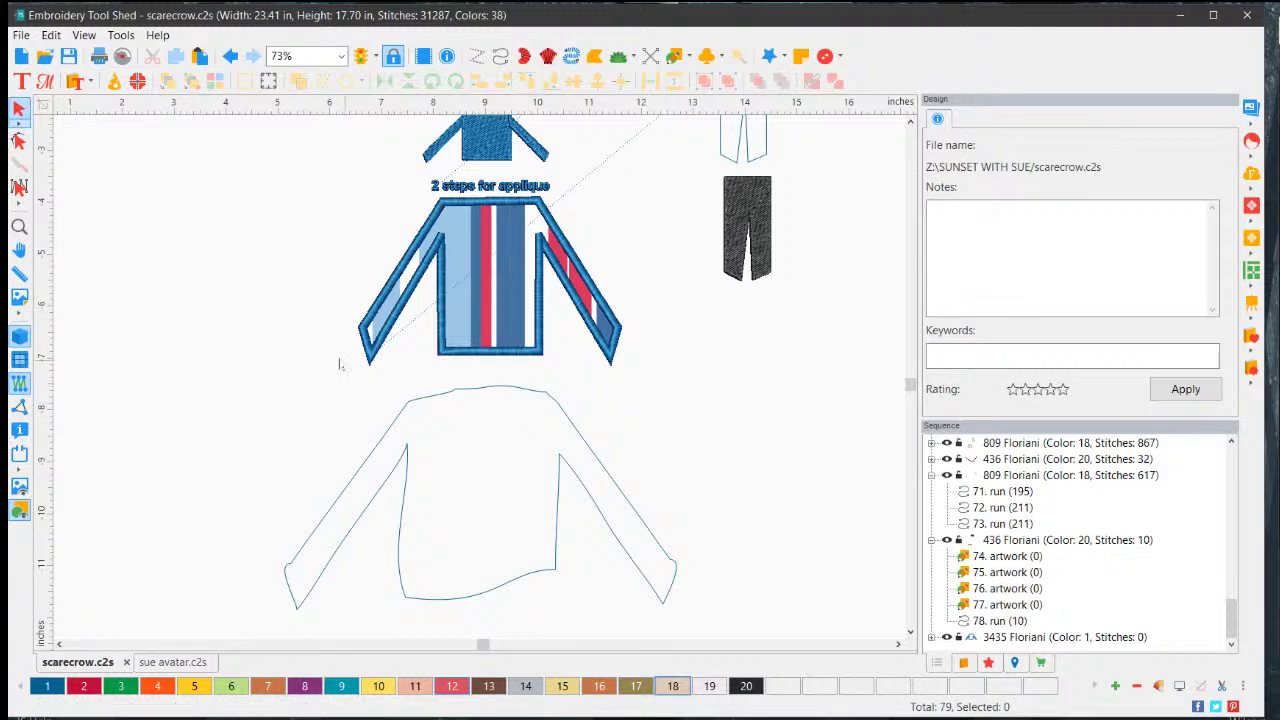
- Convert the reshaped shirt outline to an applique
{"action": "left_click", "coordinate": [502, 389]}
{"action": "right_click", "coordinate": [502, 389]}
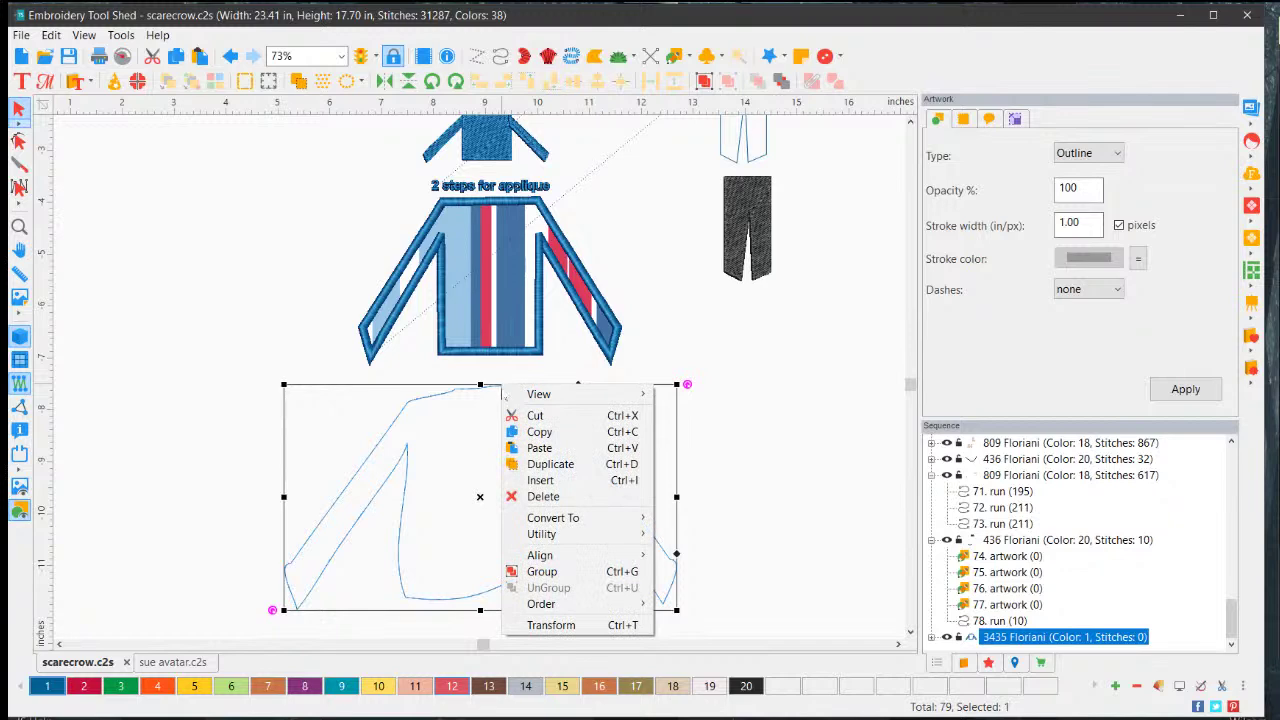
{"action": "mouse_move", "coordinate": [603, 517]}
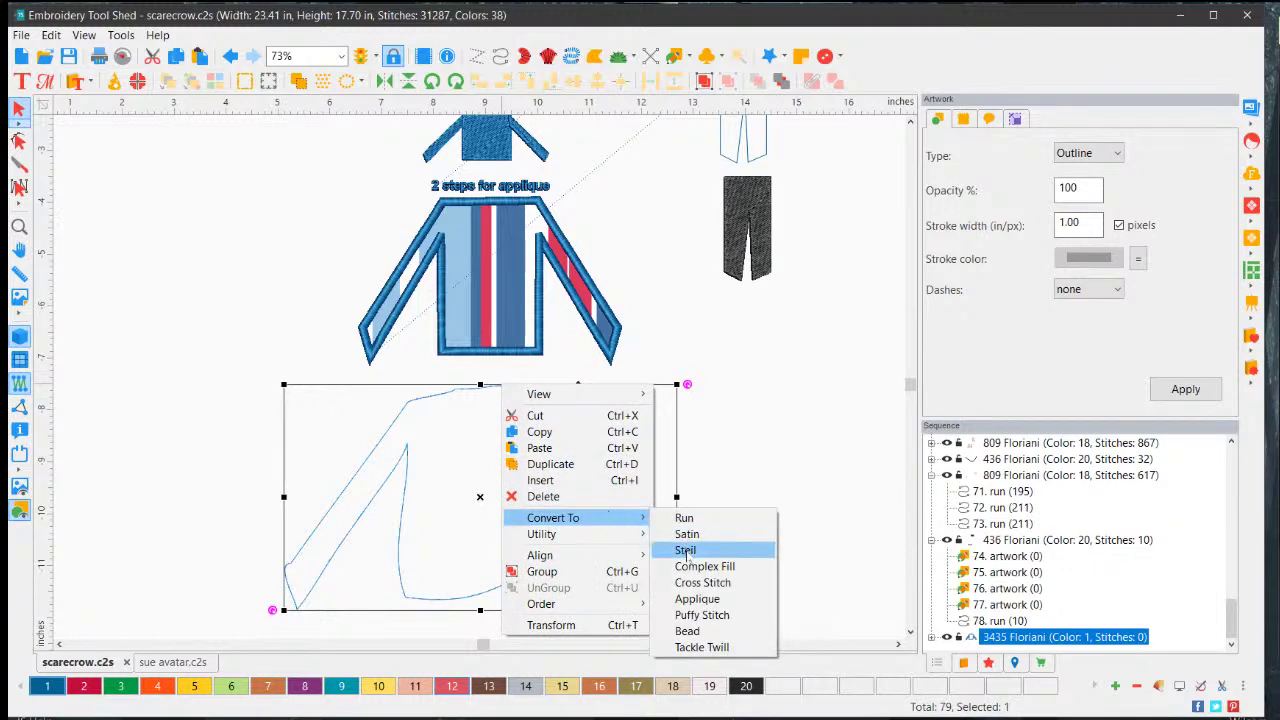
{"action": "left_click", "coordinate": [690, 599]}
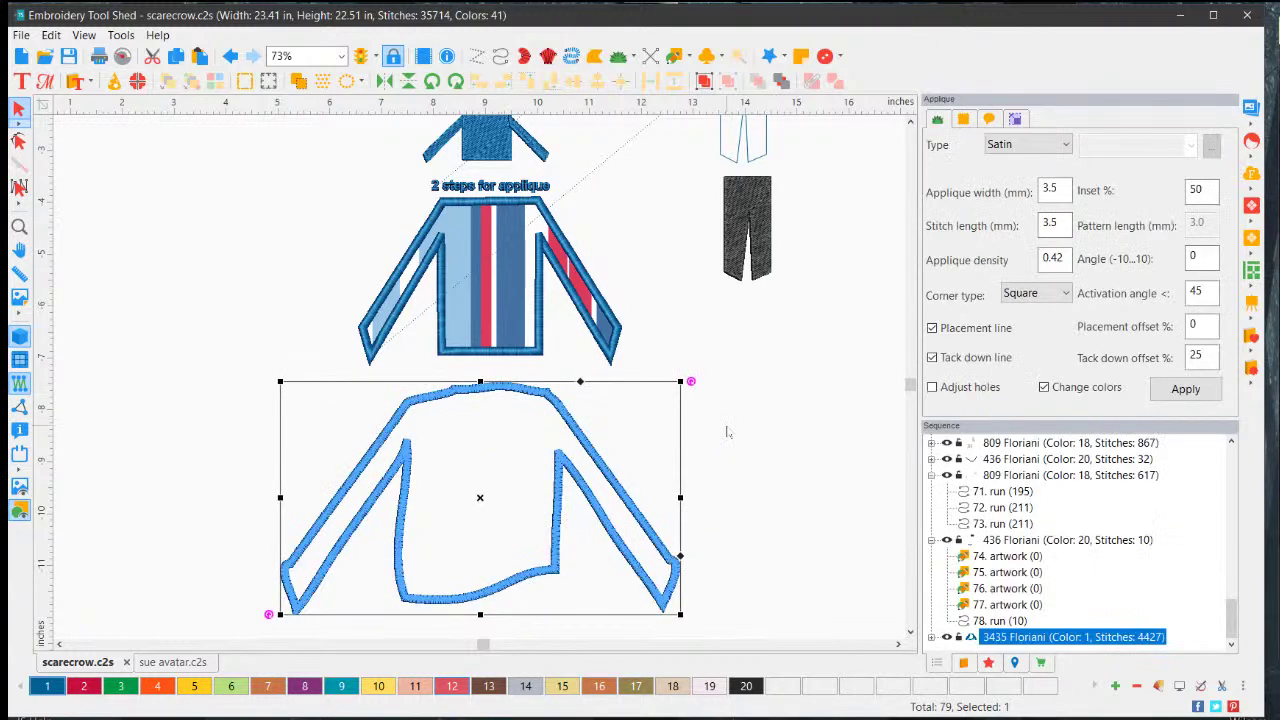
{"action": "left_click", "coordinate": [735, 543]}
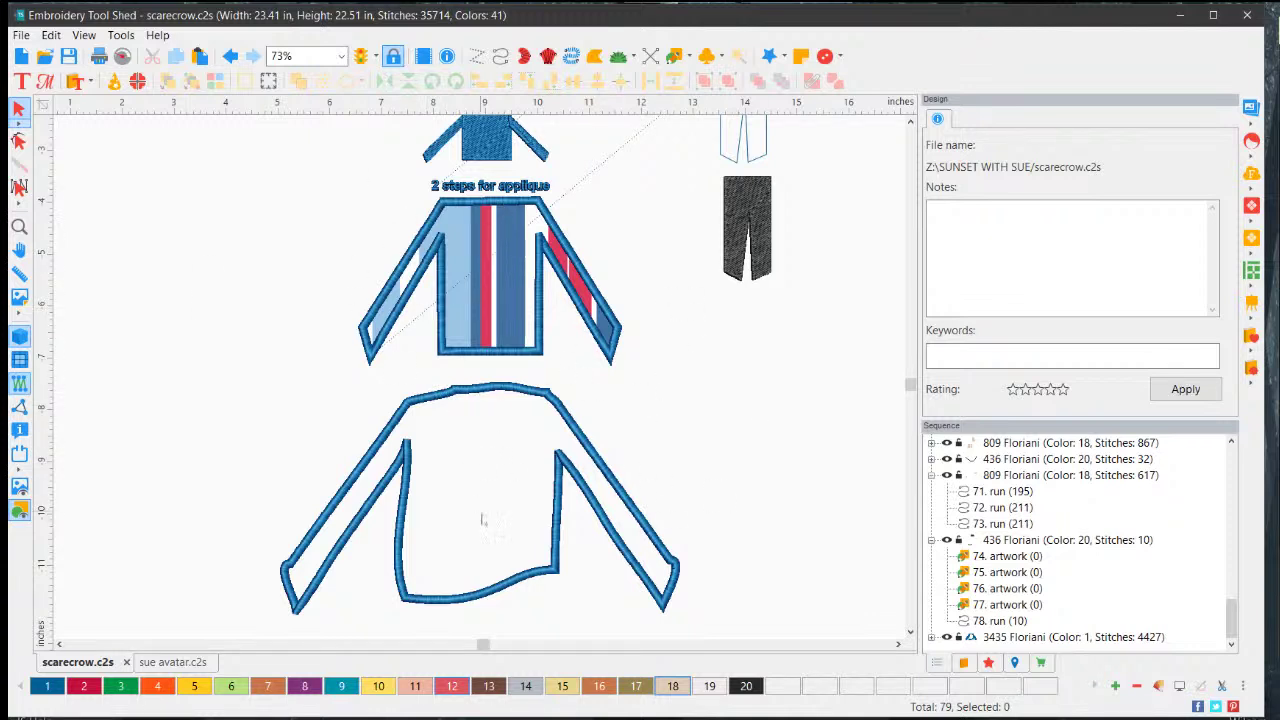
- Fill the new shirt applique with fabric 09 from the fabric library
{"action": "left_click", "coordinate": [570, 416]}
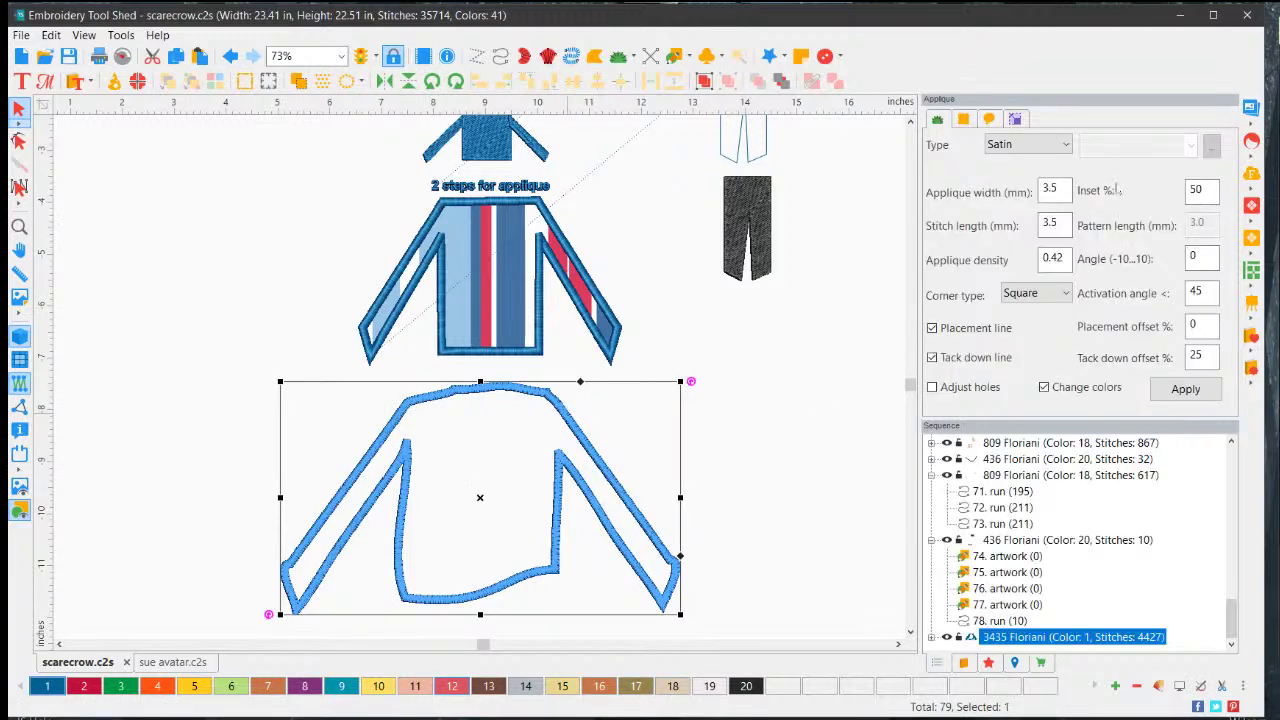
{"action": "left_click", "coordinate": [963, 119]}
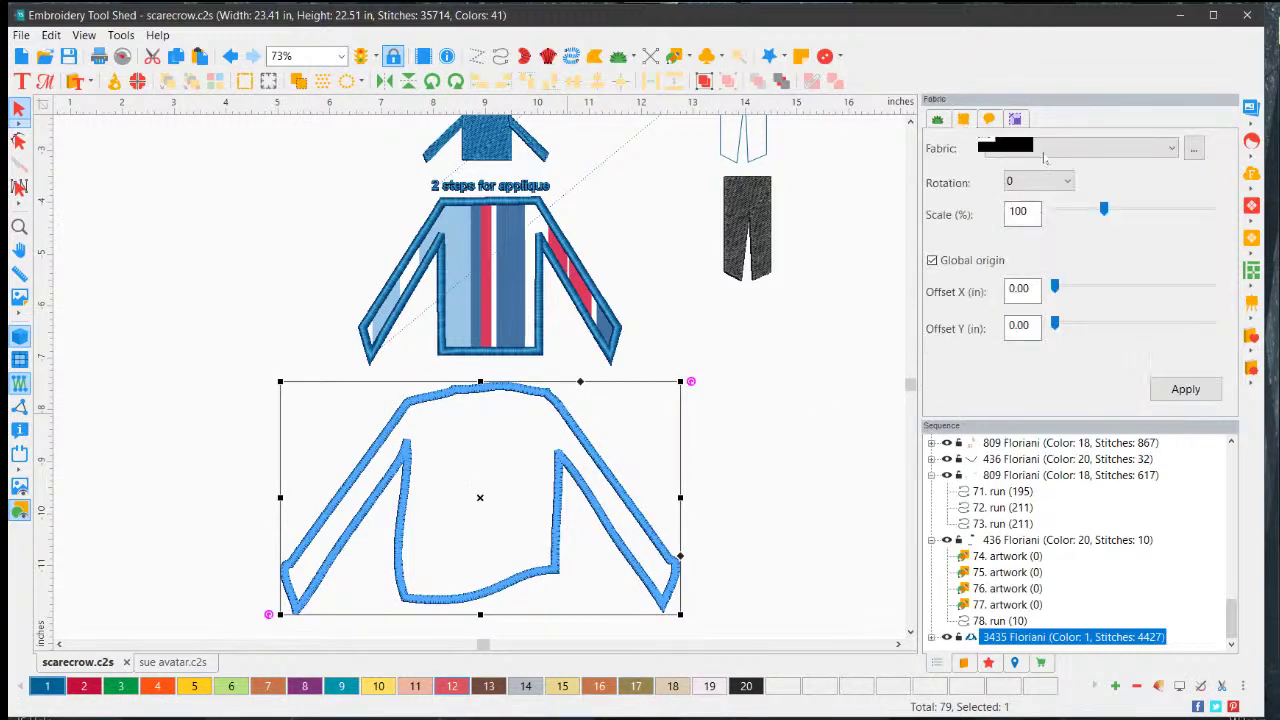
{"action": "left_click", "coordinate": [1193, 148]}
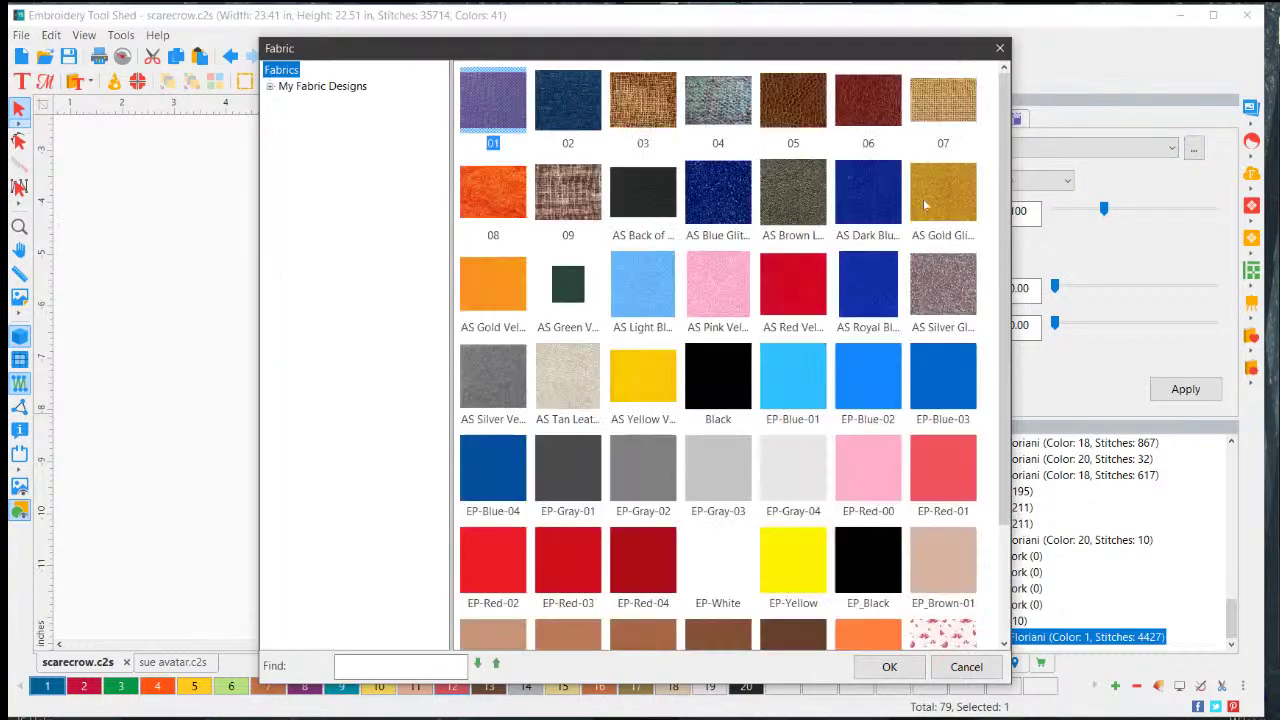
{"action": "scroll", "coordinate": [684, 470], "scroll_direction": "down", "scroll_amount": 3}
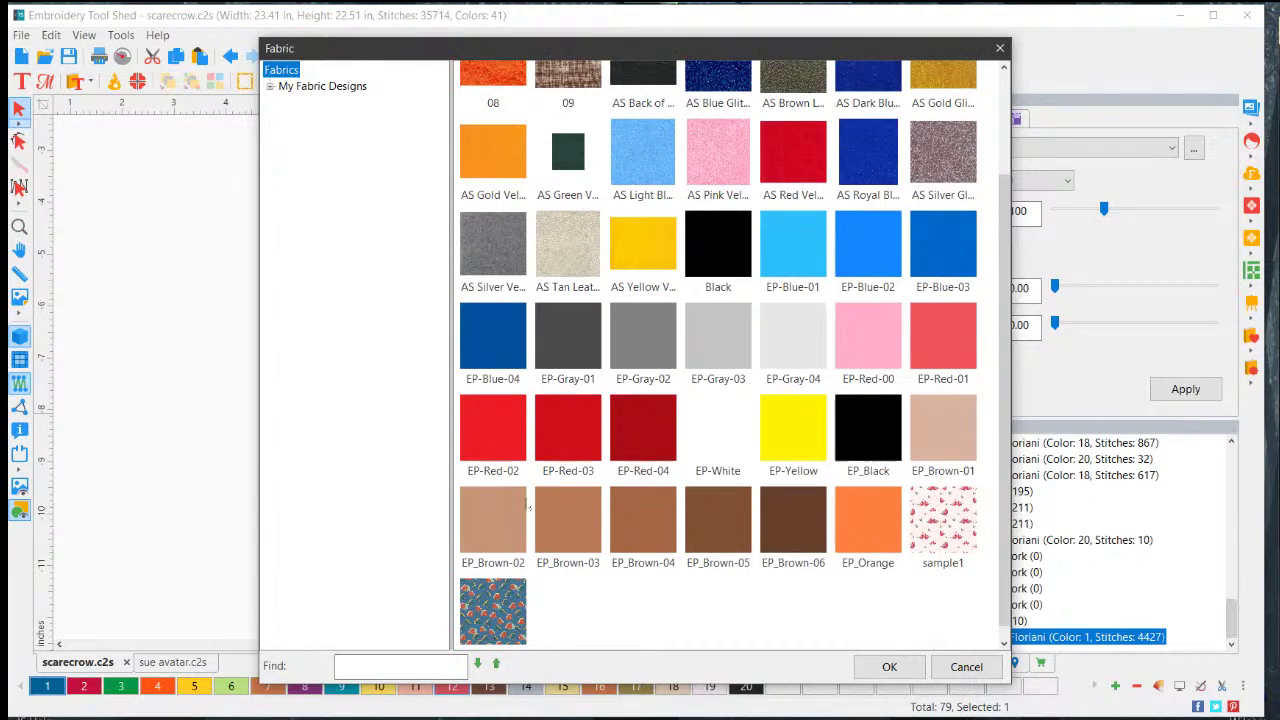
{"action": "scroll", "coordinate": [518, 521], "scroll_direction": "up", "scroll_amount": 3}
{"action": "left_click", "coordinate": [583, 193]}
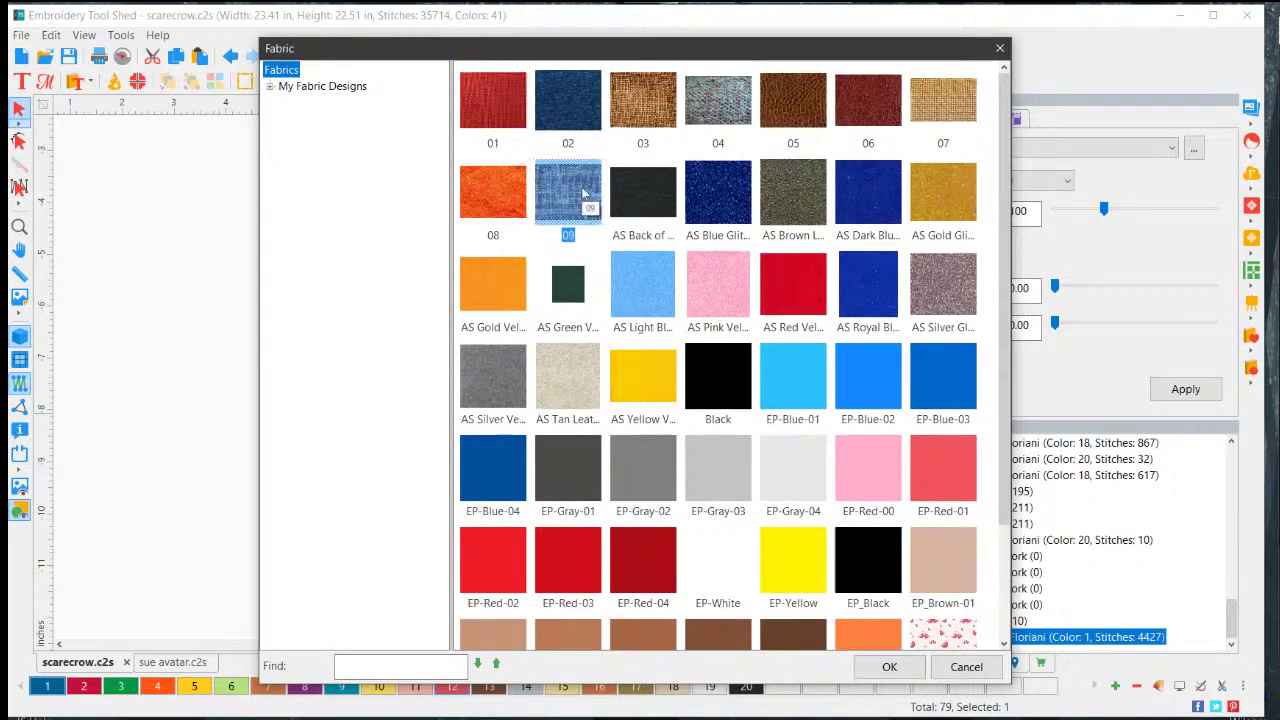
{"action": "left_click", "coordinate": [887, 666]}
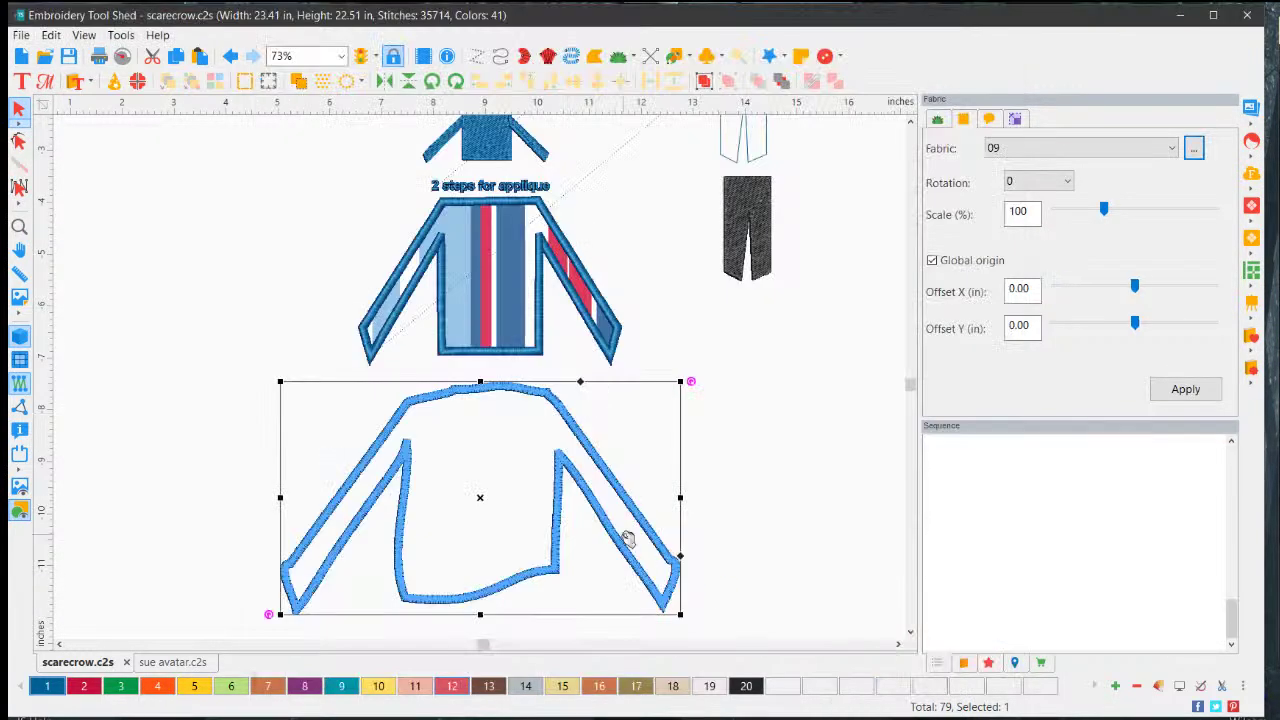
{"action": "left_click", "coordinate": [712, 478]}
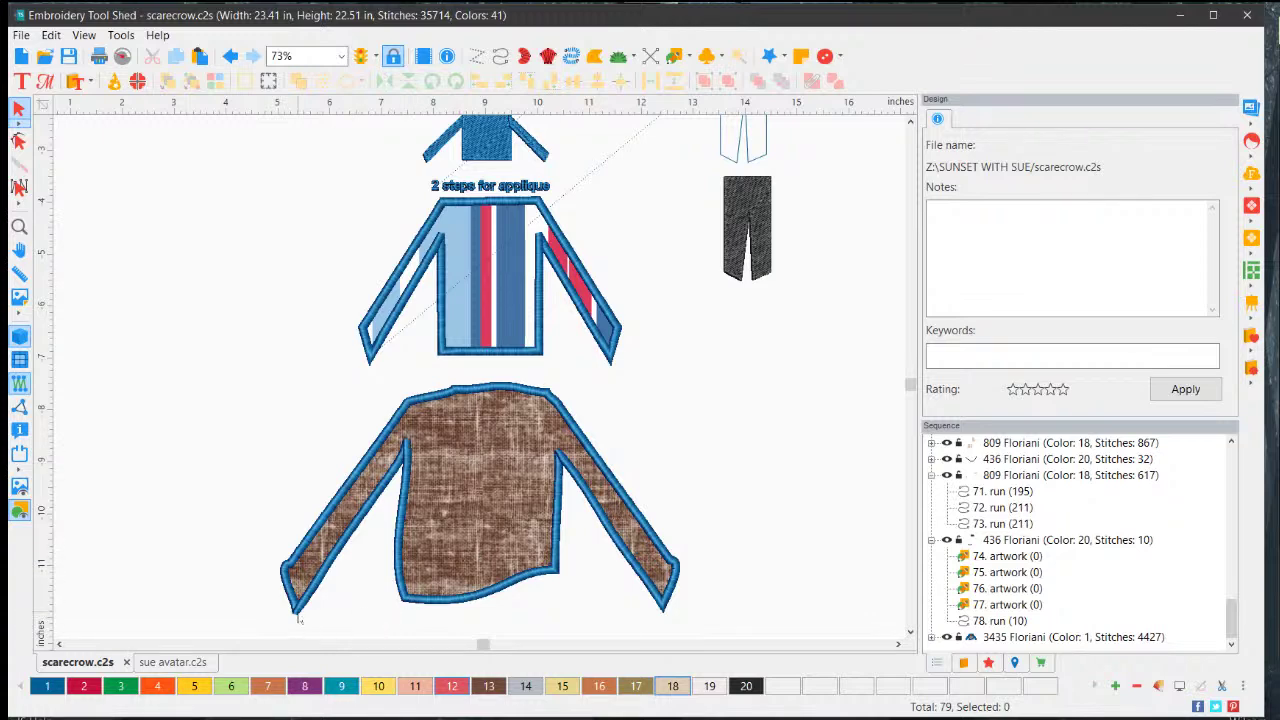
- Move the lower cuff point of the shirt applique's right sleeve inward and slightly up, and apply the change
{"action": "left_click", "coordinate": [672, 582]}
{"action": "left_click", "coordinate": [18, 140]}
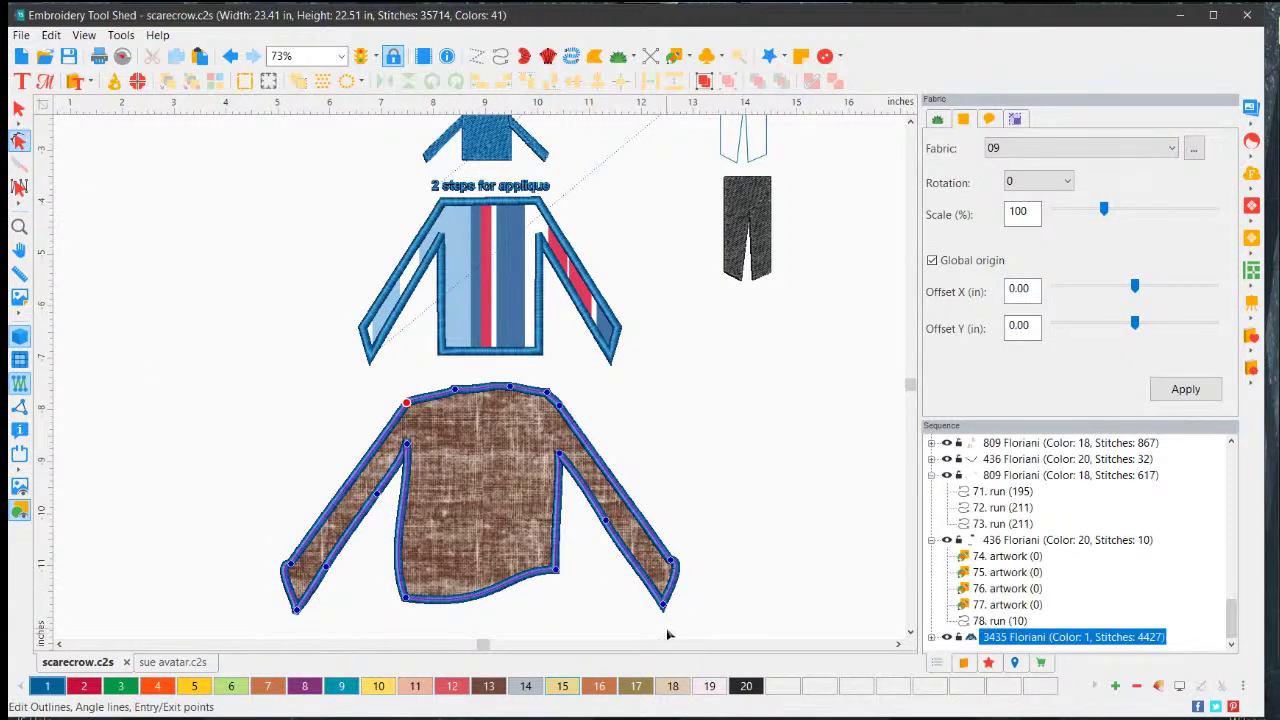
{"action": "scroll", "coordinate": [668, 635], "scroll_direction": "up", "scroll_amount": 2}
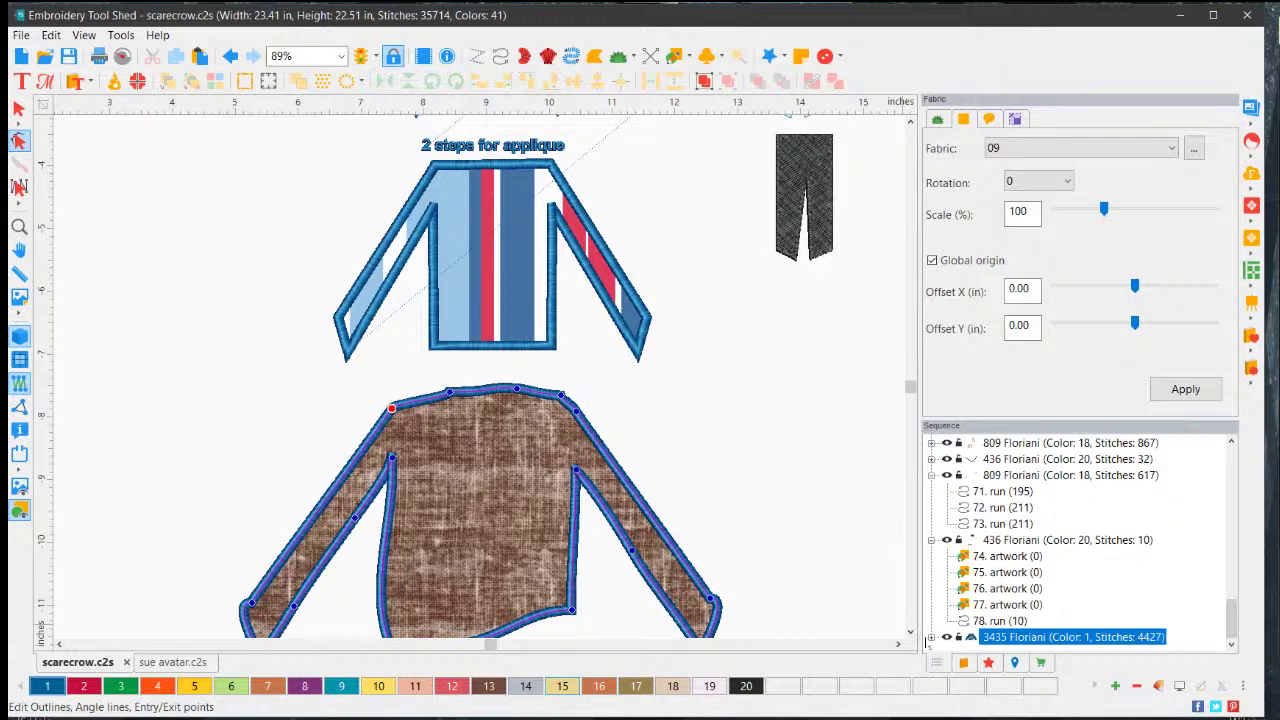
{"action": "scroll", "coordinate": [912, 633], "scroll_direction": "down", "scroll_amount": 2}
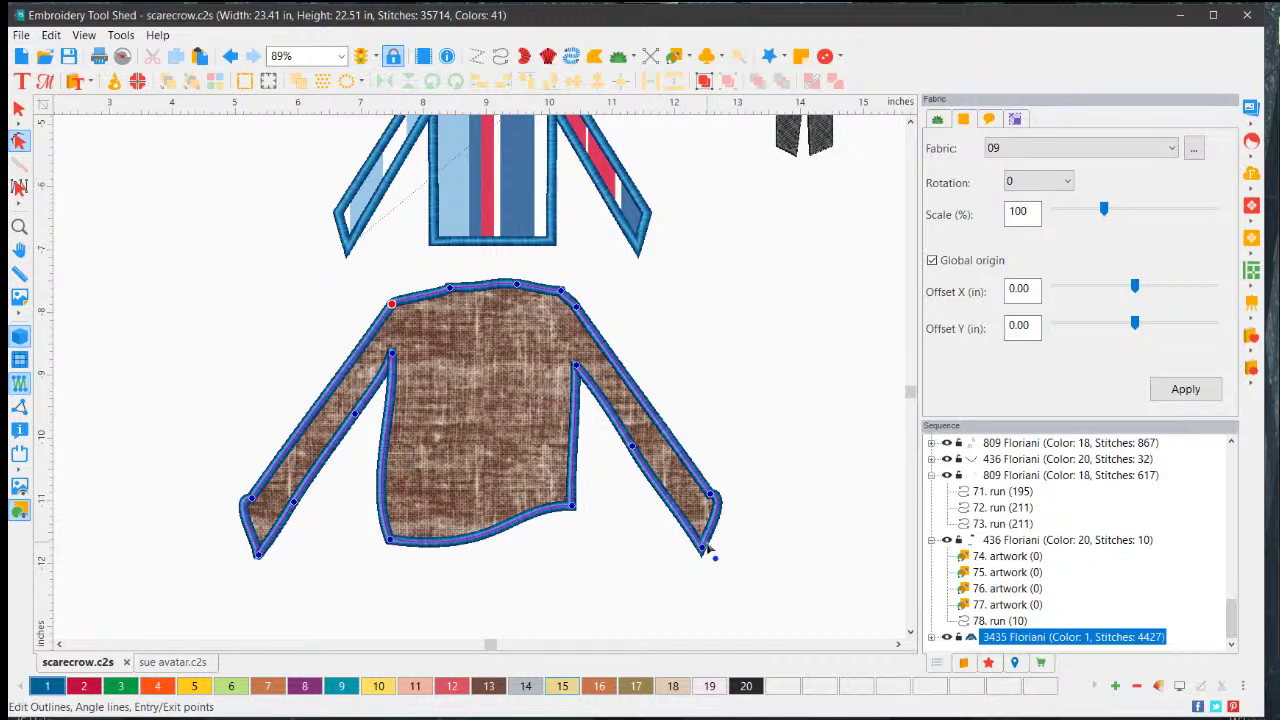
{"action": "left_click_drag", "start_coordinate": [703, 550], "coordinate": [677, 540]}
{"action": "left_click", "coordinate": [1208, 394]}
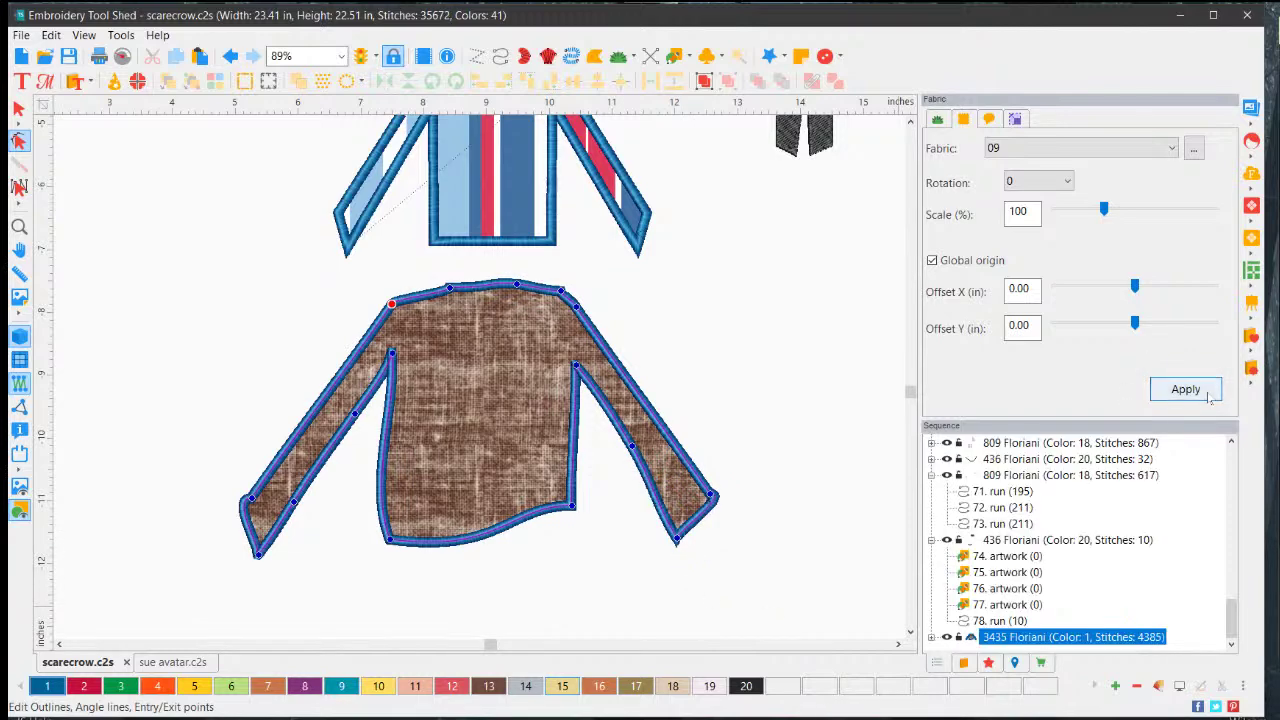
{"action": "left_click", "coordinate": [811, 475]}
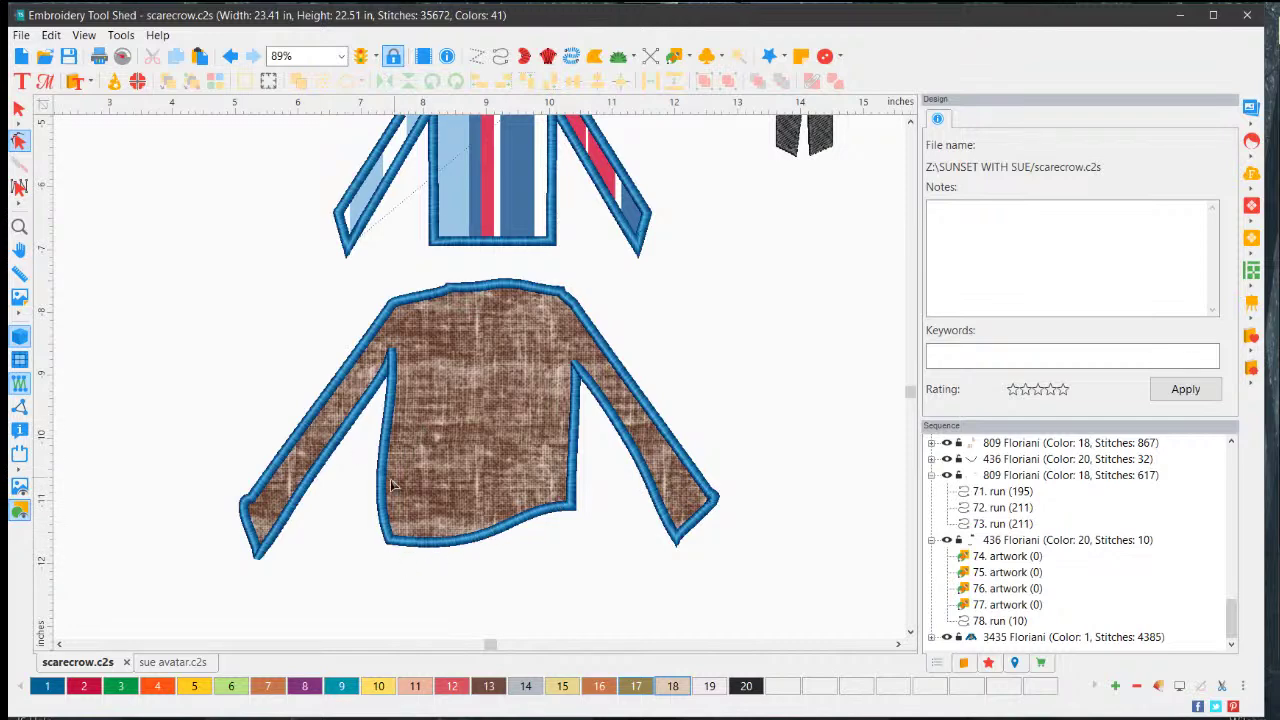
- Add a point halfway down the right side of the shirt's body, bend the edge below it outward, and apply the change
{"action": "left_click", "coordinate": [575, 440]}
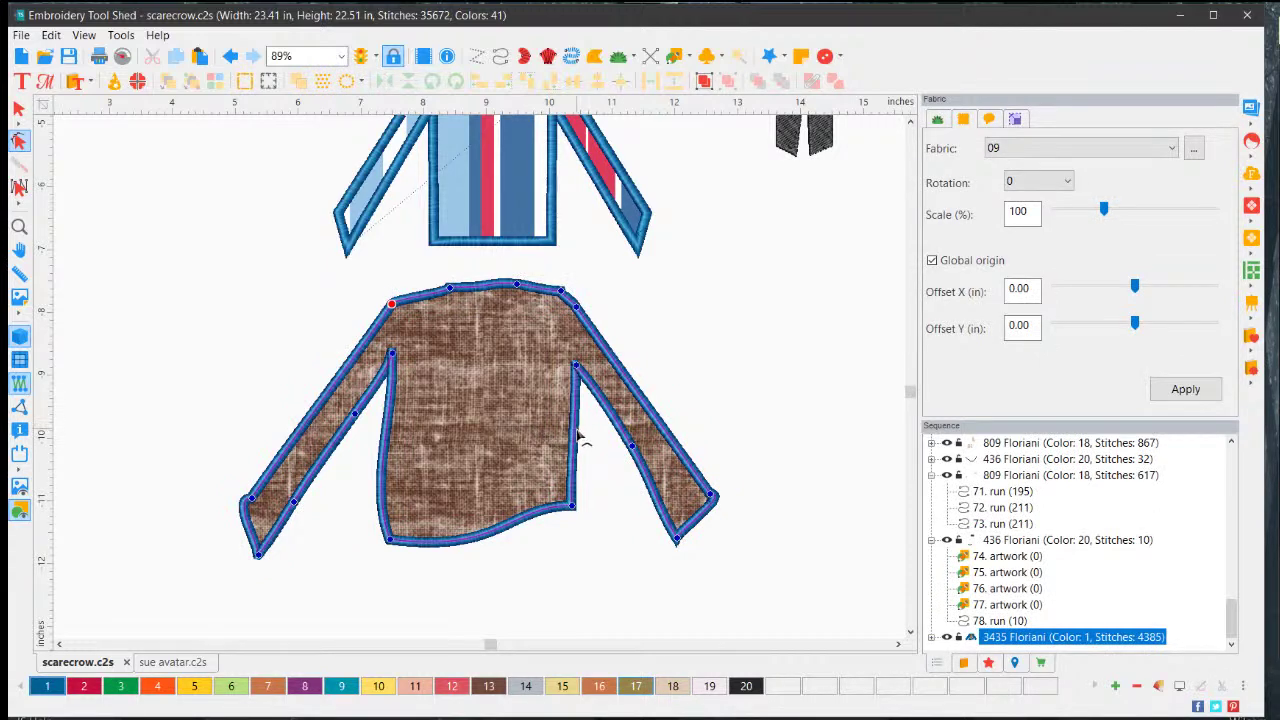
{"action": "right_click", "coordinate": [578, 436]}
{"action": "left_click", "coordinate": [626, 477]}
{"action": "mouse_move", "coordinate": [585, 479]}
{"action": "left_mouse_down"}
{"action": "mouse_move", "coordinate": [592, 490]}
{"action": "mouse_move", "coordinate": [590, 473]}
{"action": "left_mouse_up"}
{"action": "left_click", "coordinate": [1185, 389]}
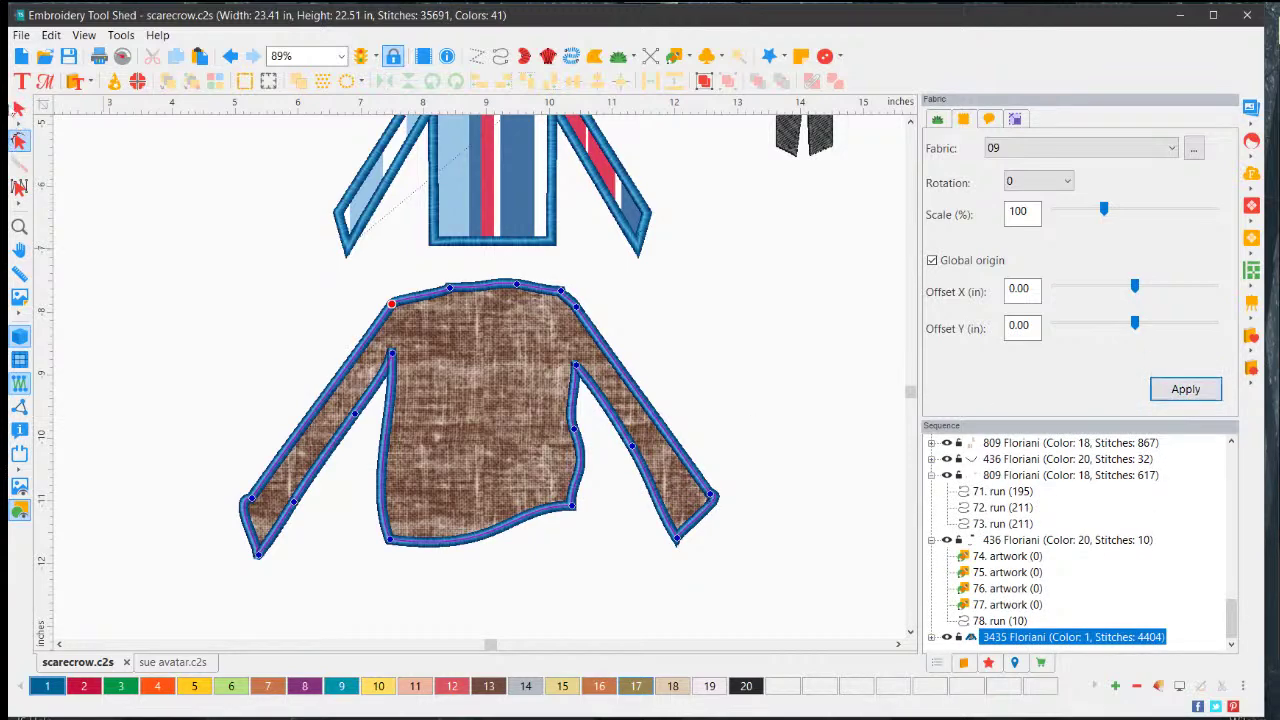
{"action": "left_click", "coordinate": [18, 108]}
{"action": "left_click", "coordinate": [849, 420]}
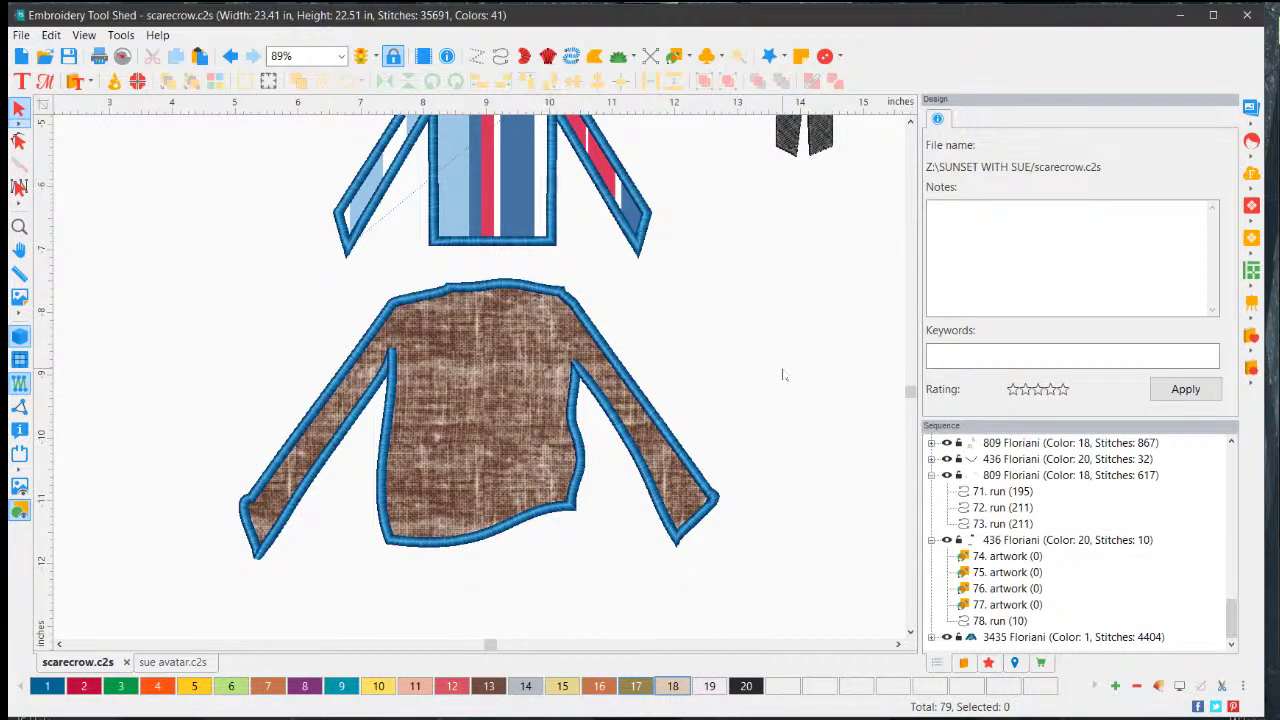
- Recolor the brown shirt applique's border with the brown thread, palette color 13
{"action": "left_click", "coordinate": [680, 452]}
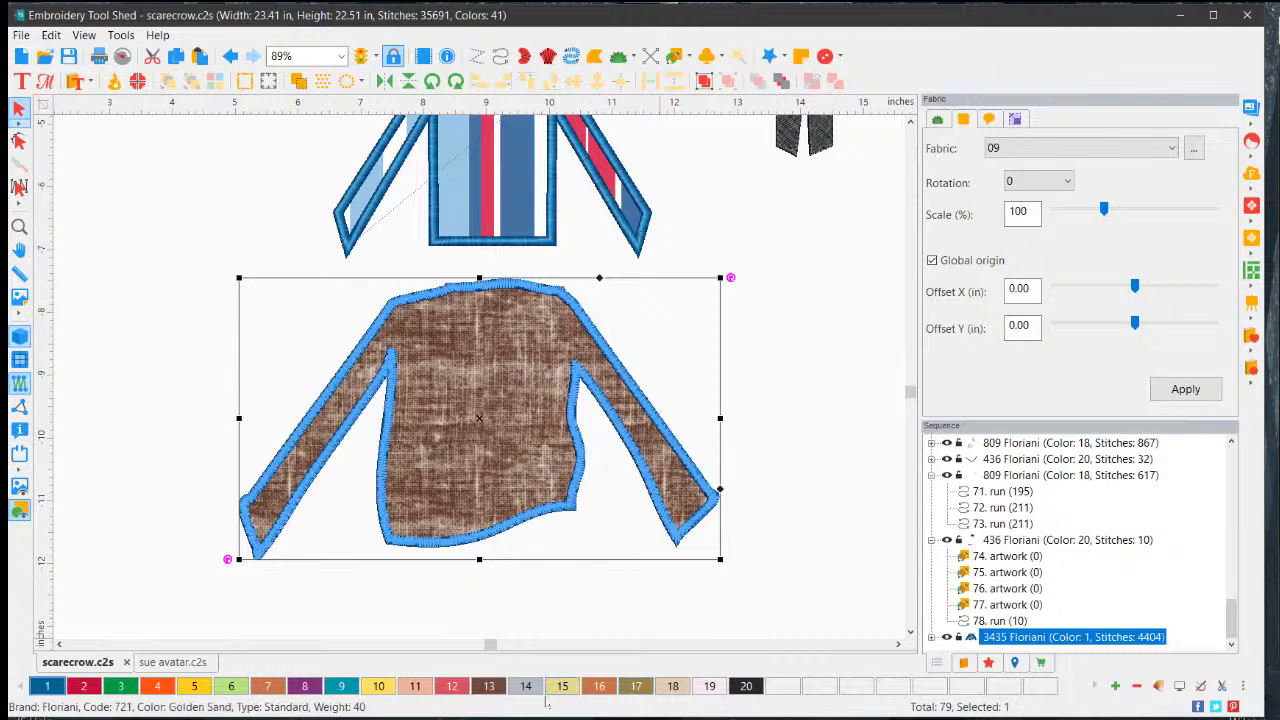
{"action": "left_click", "coordinate": [489, 686]}
{"action": "left_click", "coordinate": [797, 535]}
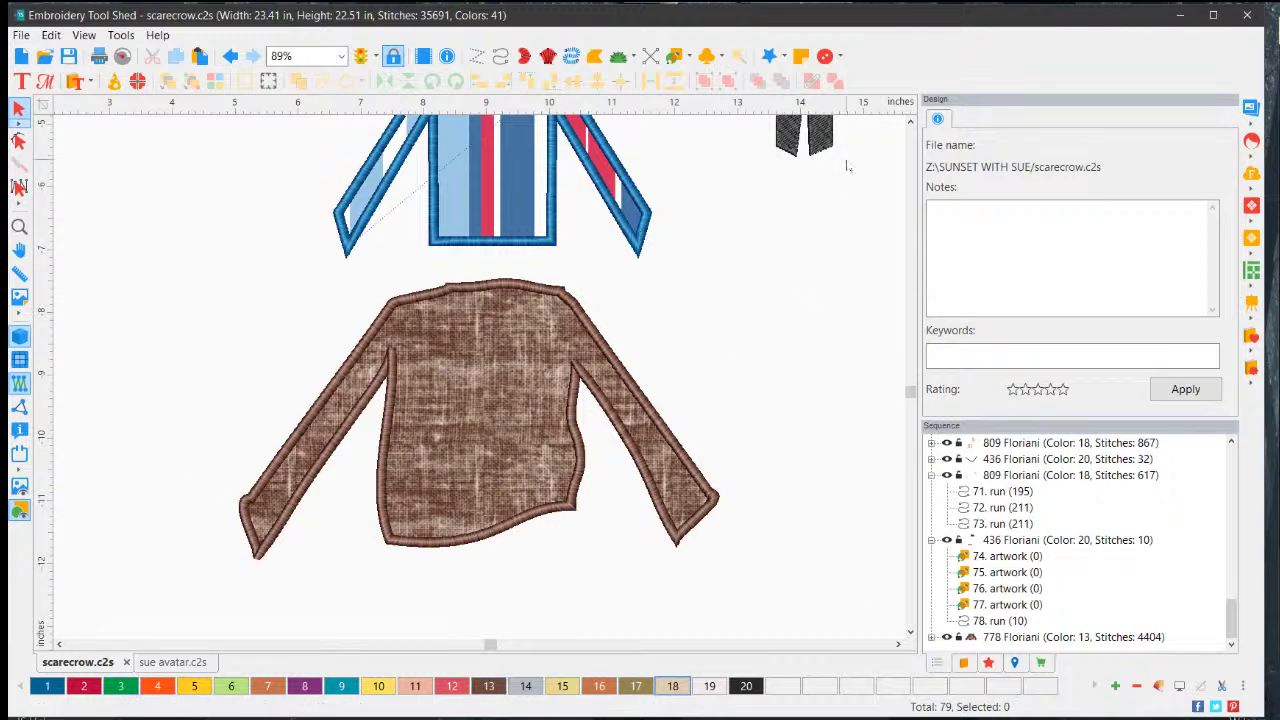
- Move the plain rectangle outline upward, clear of the trousers outline below it
{"action": "scroll", "coordinate": [797, 145], "scroll_direction": "up", "scroll_amount": 15}
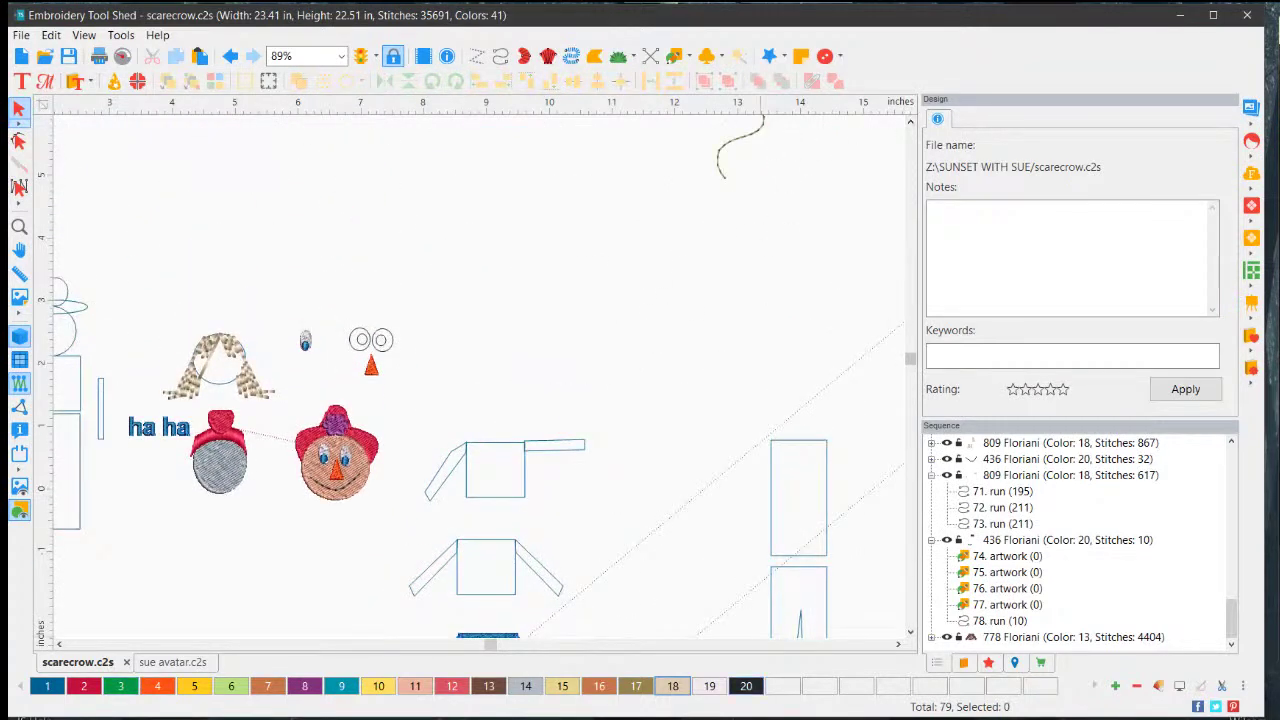
{"action": "scroll", "coordinate": [910, 632], "scroll_direction": "down", "scroll_amount": 5}
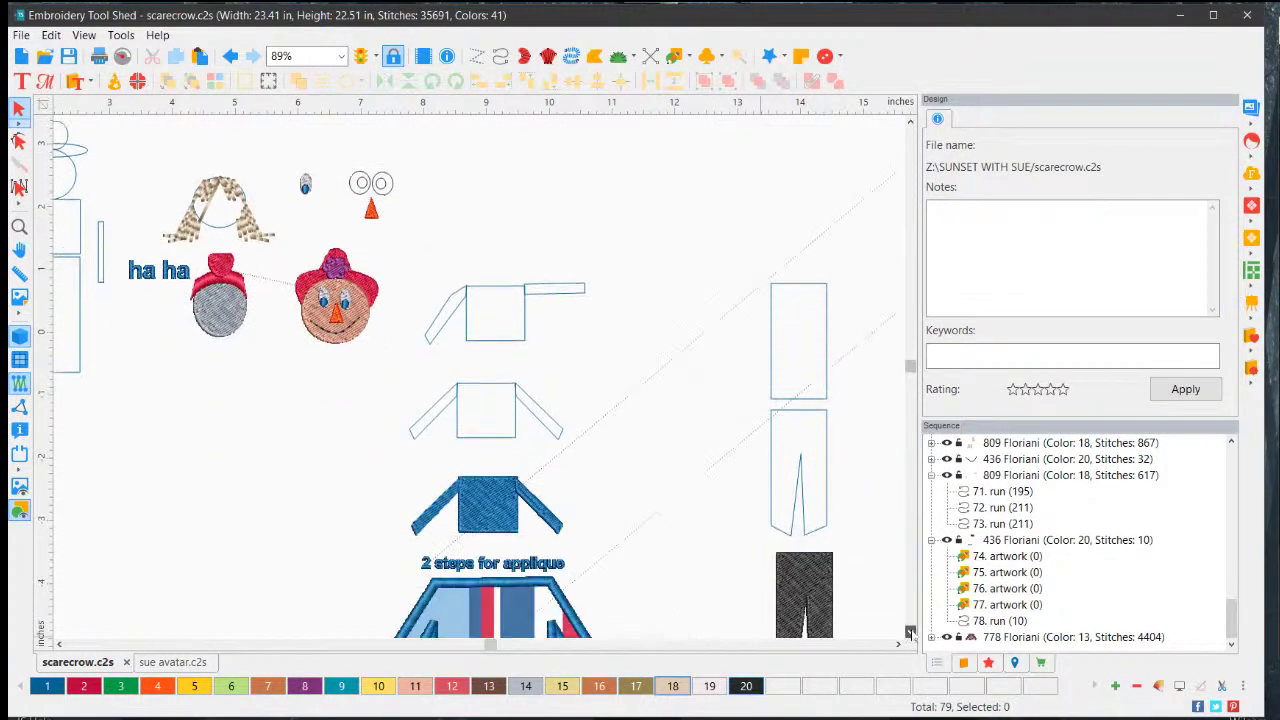
{"action": "left_click", "coordinate": [801, 291]}
{"action": "left_click_drag", "start_coordinate": [803, 343], "coordinate": [795, 272]}
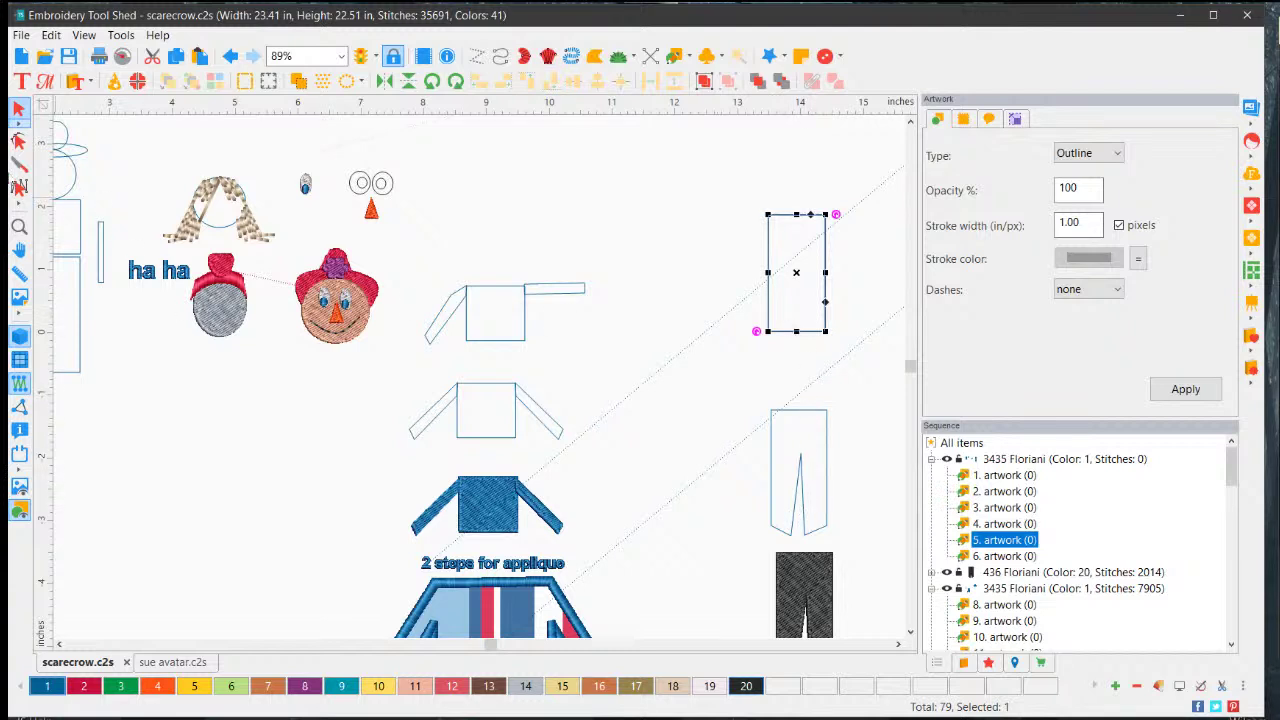
- Add a line-type point near the middle of the rectangle's bottom edge and pull it up to form two trouser legs
{"action": "left_click", "coordinate": [19, 141]}
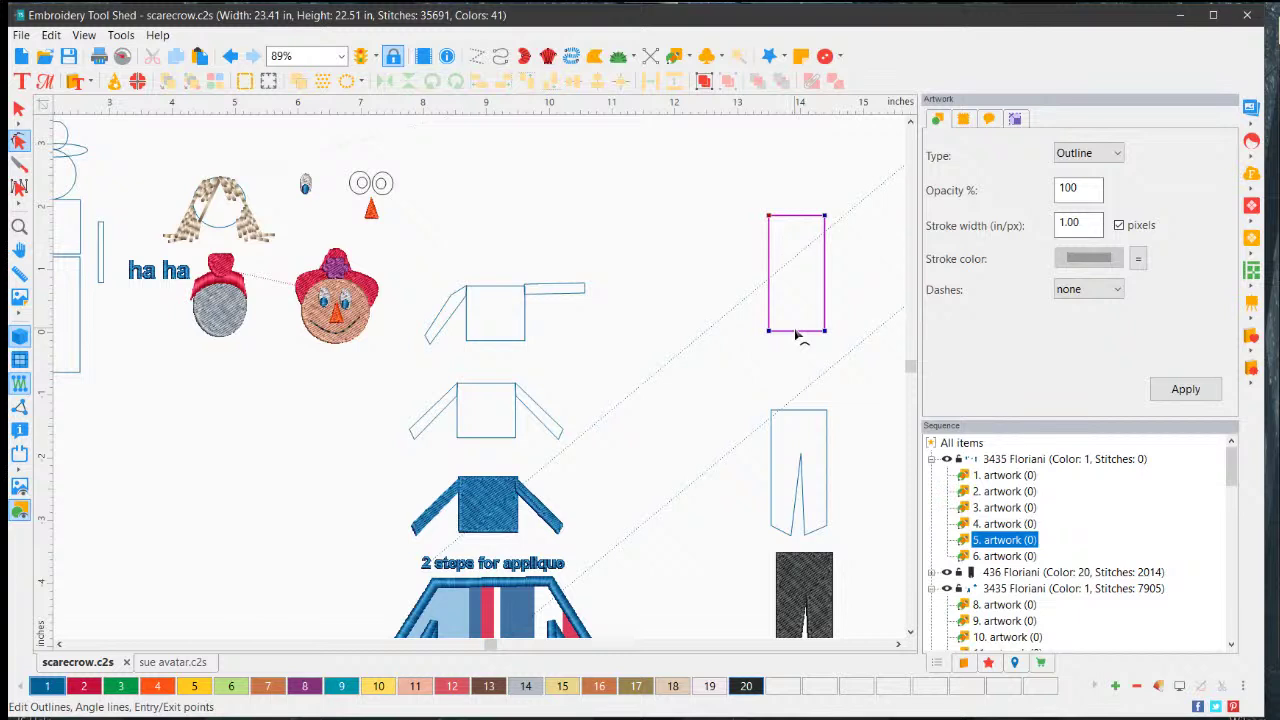
{"action": "right_click", "coordinate": [792, 331]}
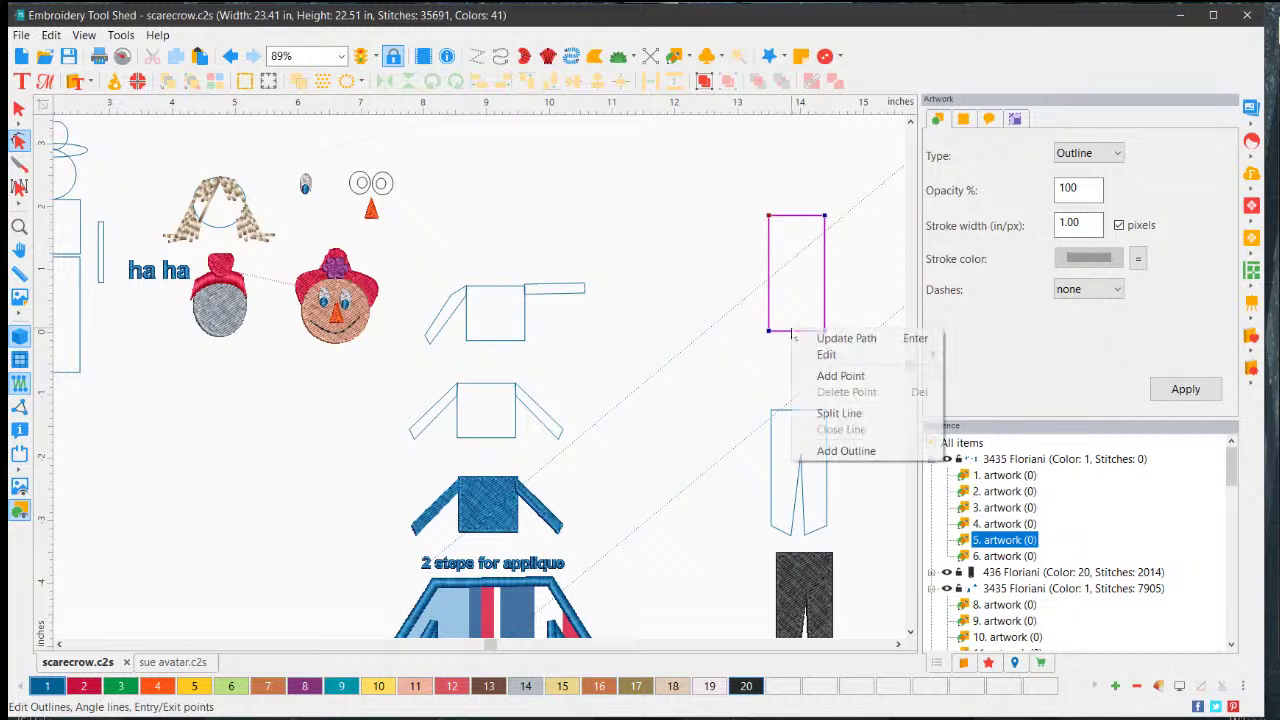
{"action": "left_click", "coordinate": [840, 376]}
{"action": "left_click_drag", "start_coordinate": [789, 337], "coordinate": [794, 338]}
{"action": "right_click", "coordinate": [791, 335]}
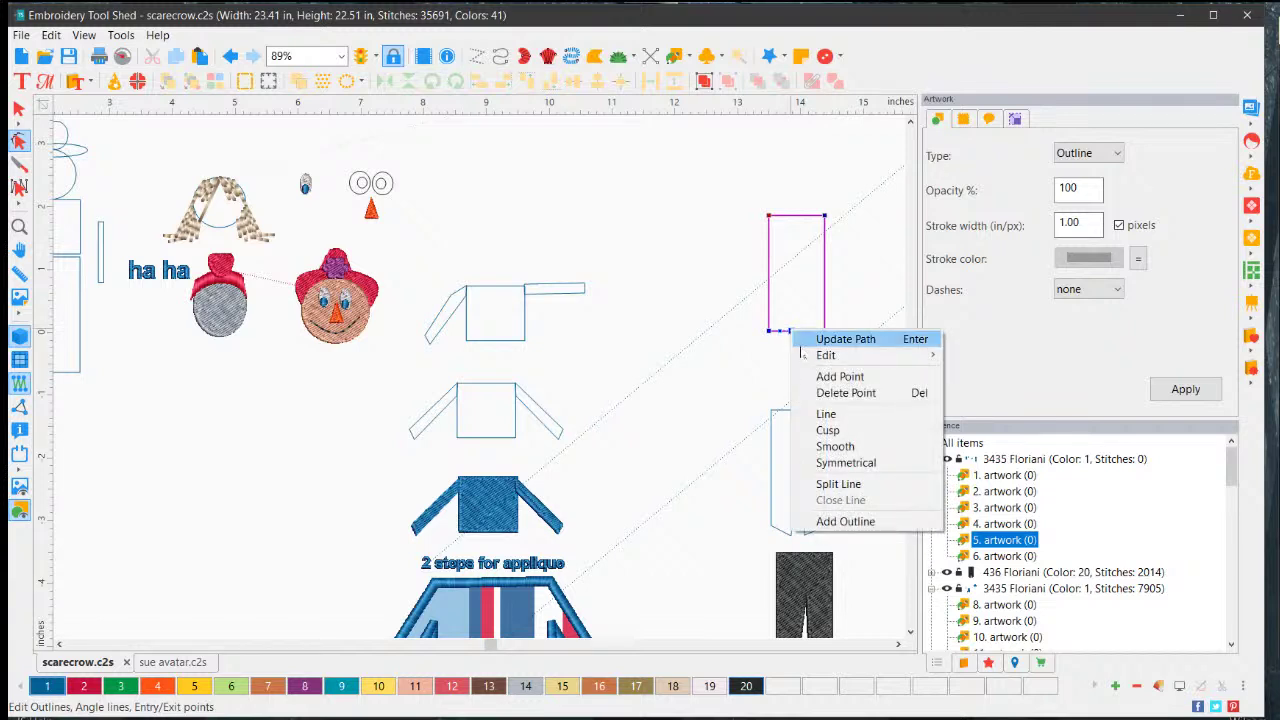
{"action": "left_click", "coordinate": [824, 416]}
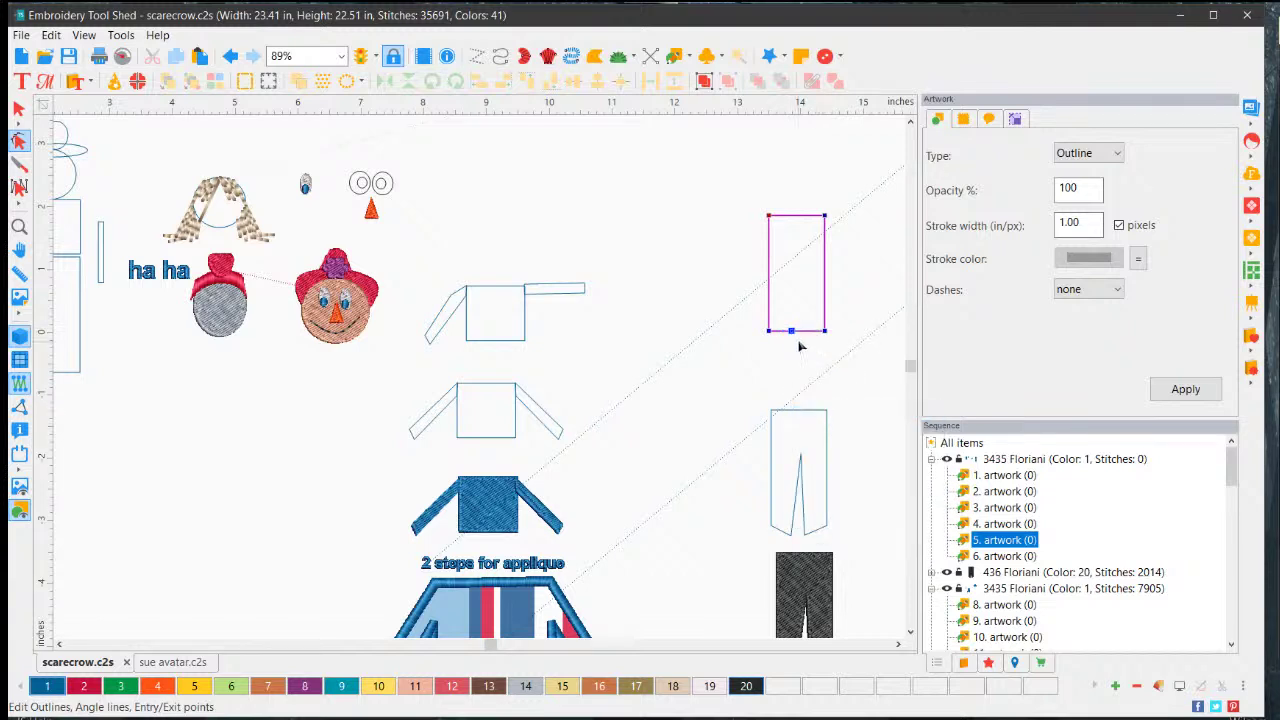
{"action": "left_click_drag", "start_coordinate": [793, 335], "coordinate": [798, 268]}
- Add a line-type point low on the left leg's inner edge and pull it down to form a short, slanted hem
{"action": "scroll", "coordinate": [804, 325], "scroll_direction": "up", "scroll_amount": 1}
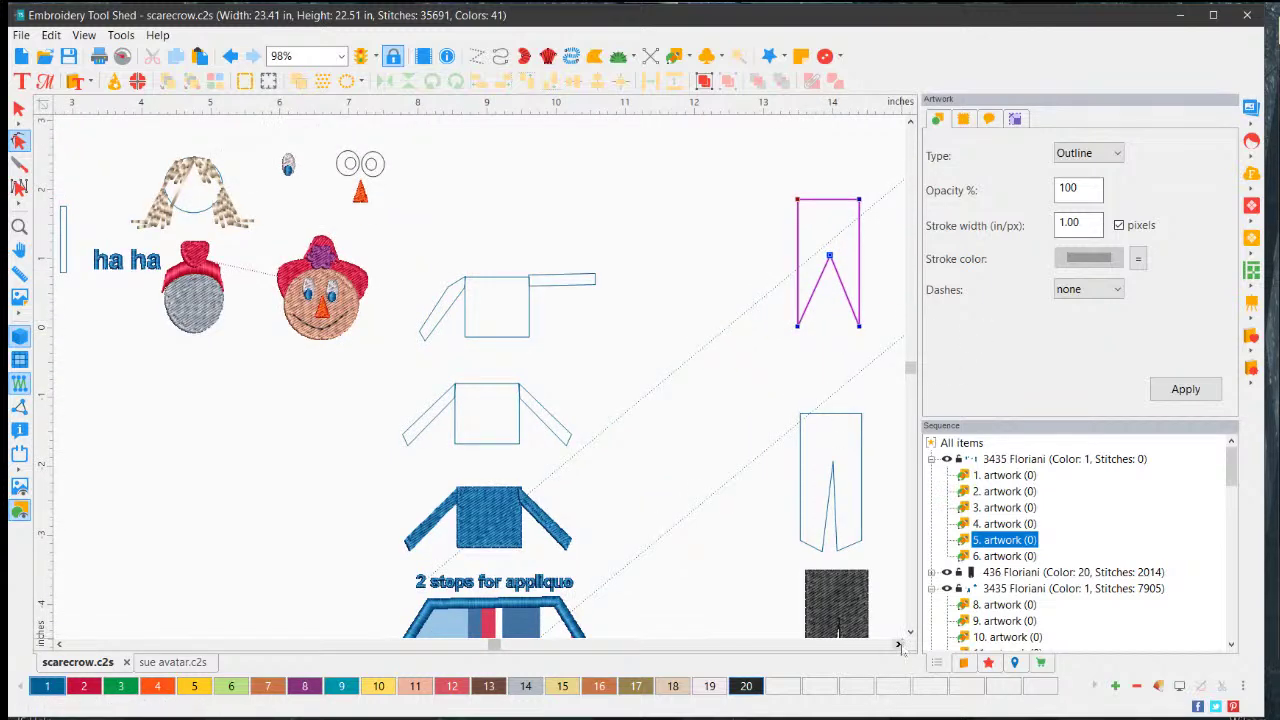
{"action": "left_click", "coordinate": [897, 645]}
{"action": "scroll", "coordinate": [703, 351], "scroll_direction": "up", "scroll_amount": 3}
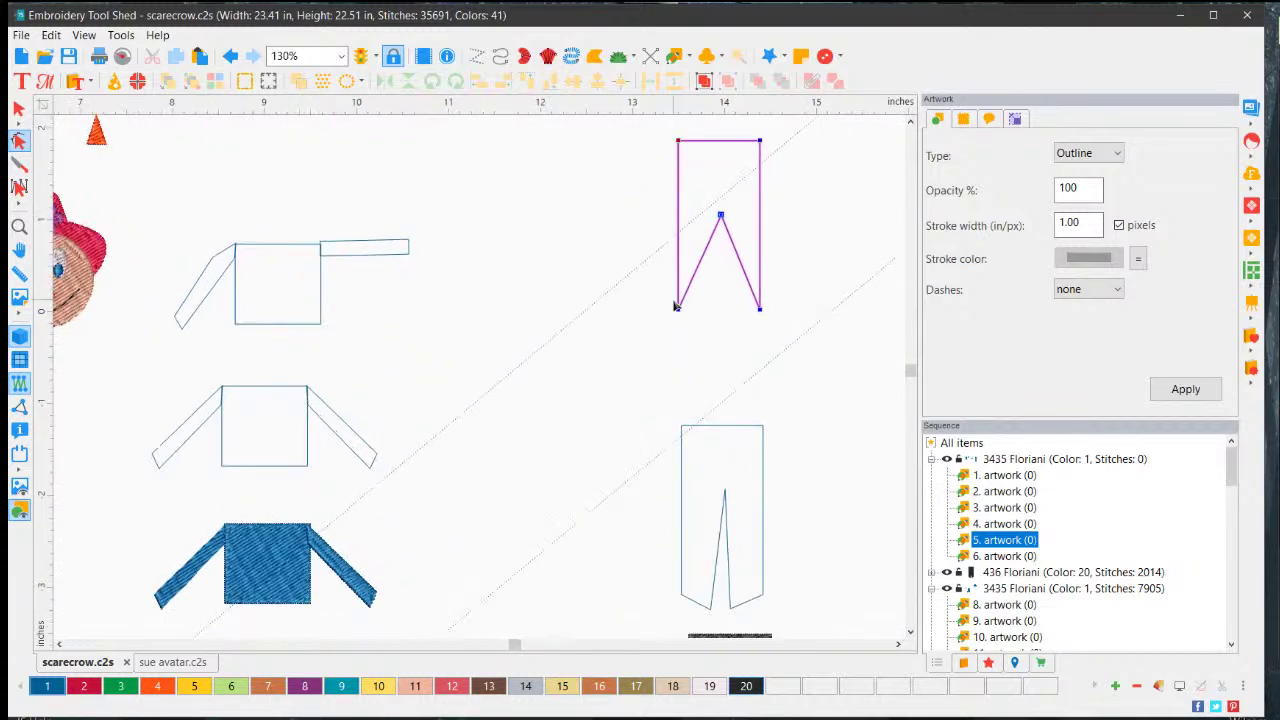
{"action": "scroll", "coordinate": [676, 307], "scroll_direction": "up", "scroll_amount": 2}
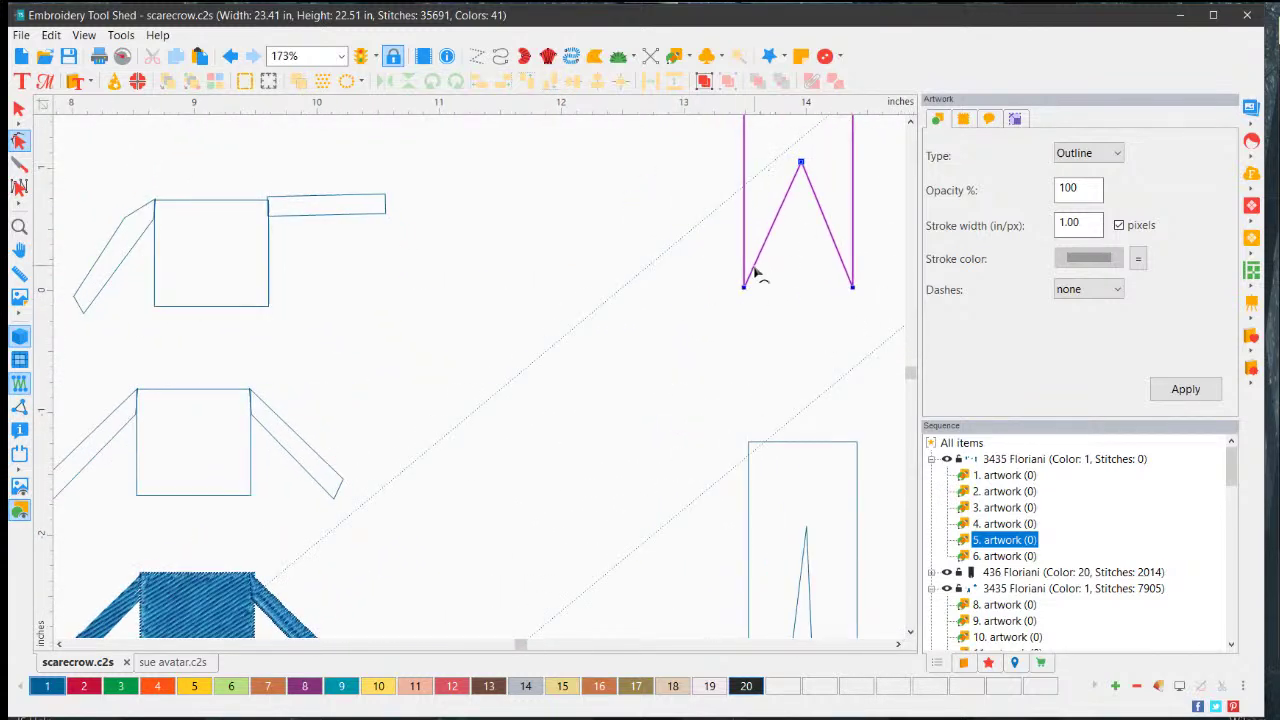
{"action": "right_click", "coordinate": [757, 260]}
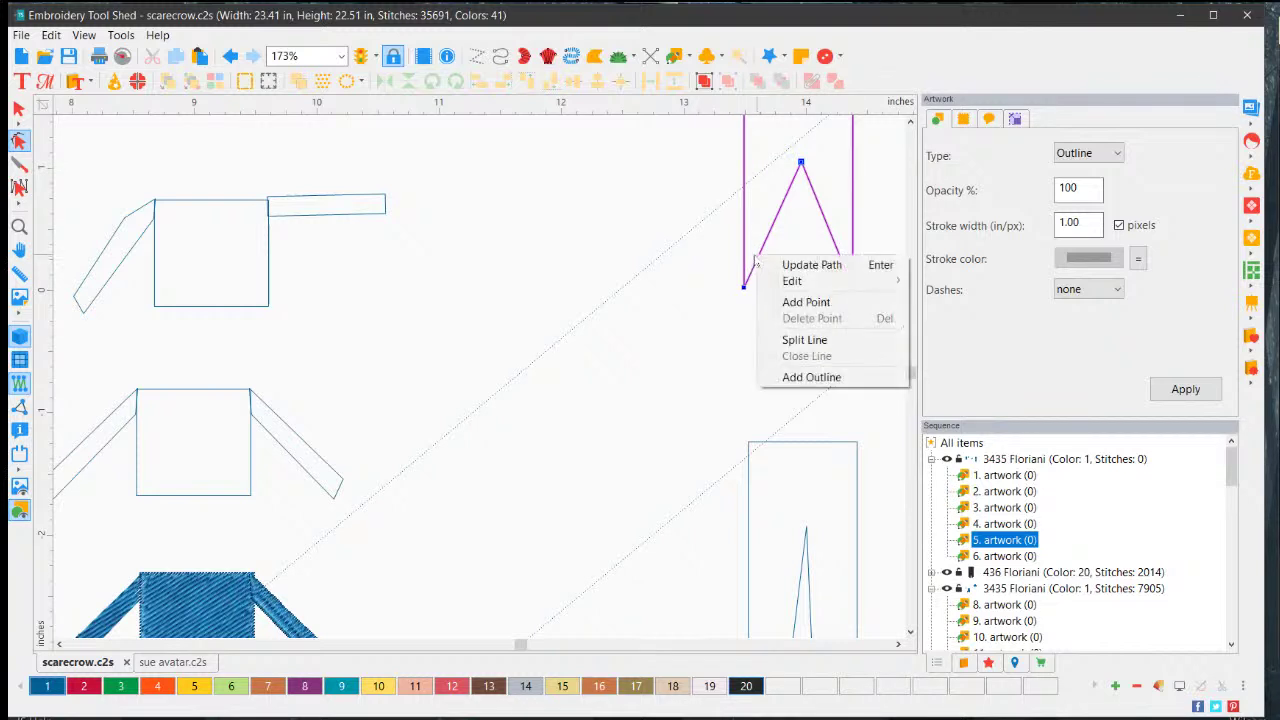
{"action": "left_click", "coordinate": [802, 302]}
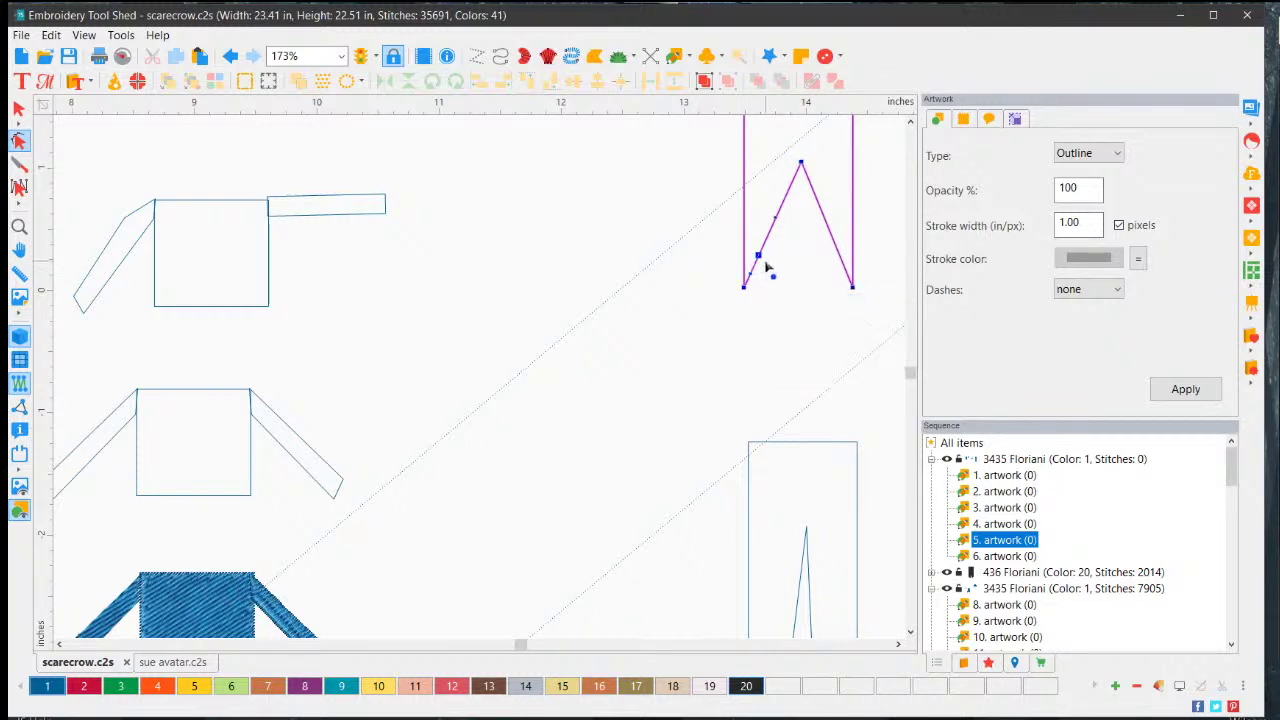
{"action": "right_click", "coordinate": [757, 256]}
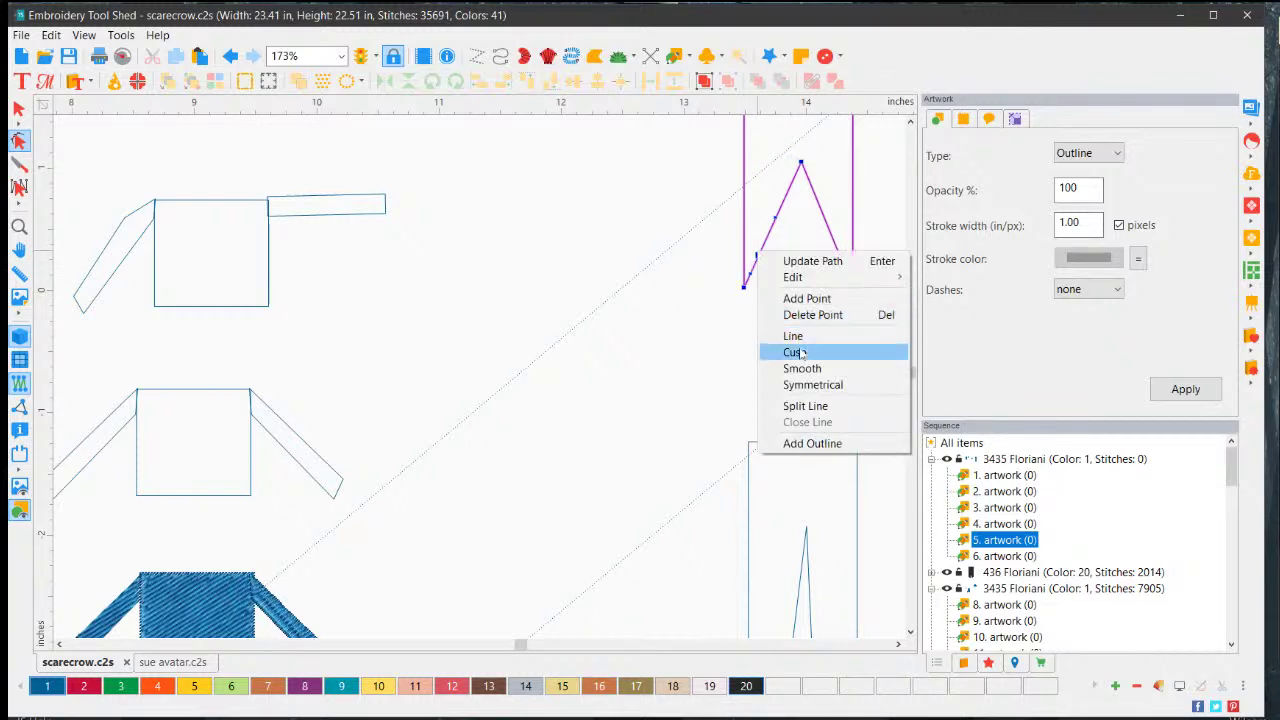
{"action": "left_click", "coordinate": [793, 336]}
{"action": "left_click_drag", "start_coordinate": [758, 257], "coordinate": [764, 307]}
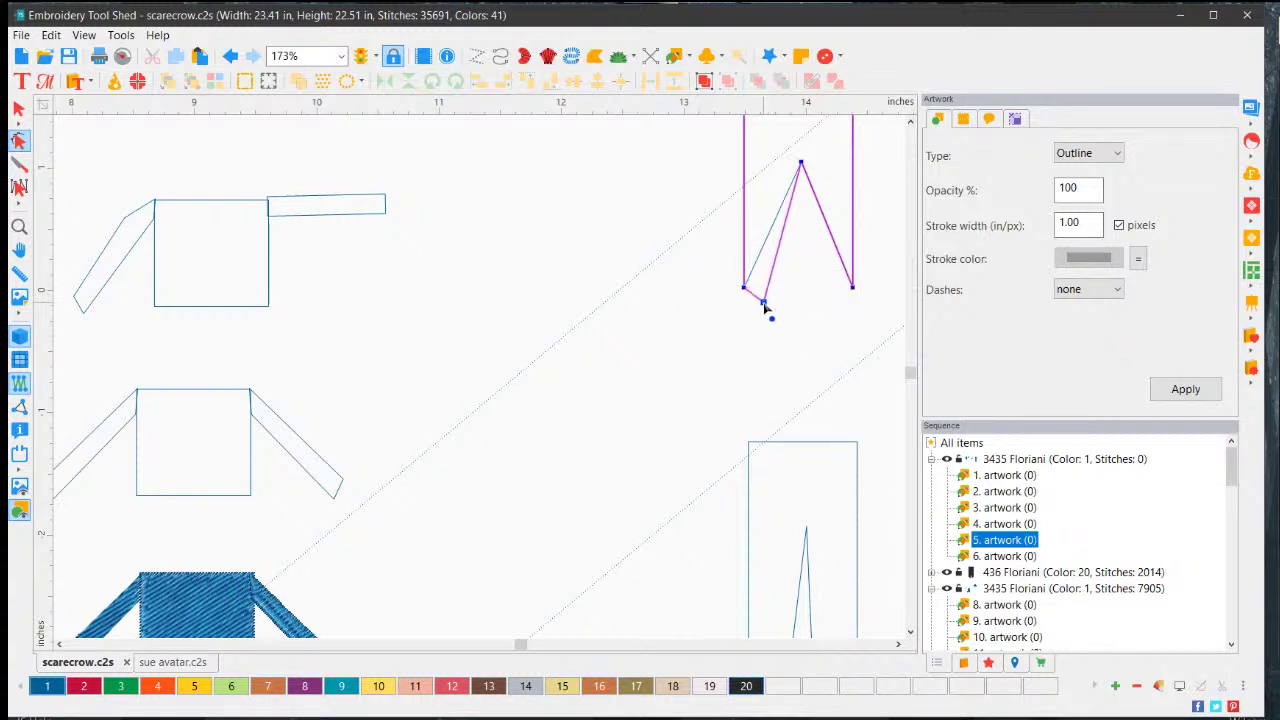
- Add a point low on the right leg's inner edge, pull it down into a curved hem, raise the outer corner slightly, and apply
{"action": "right_click", "coordinate": [838, 254]}
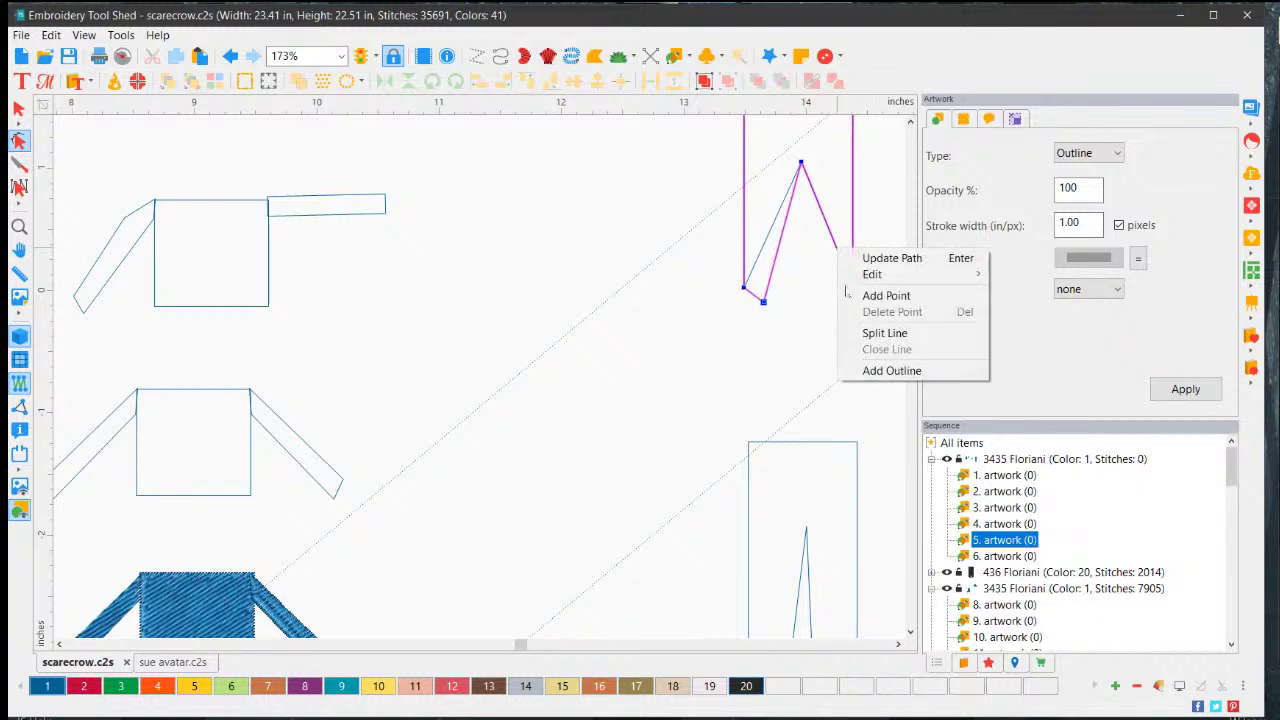
{"action": "left_click", "coordinate": [880, 296]}
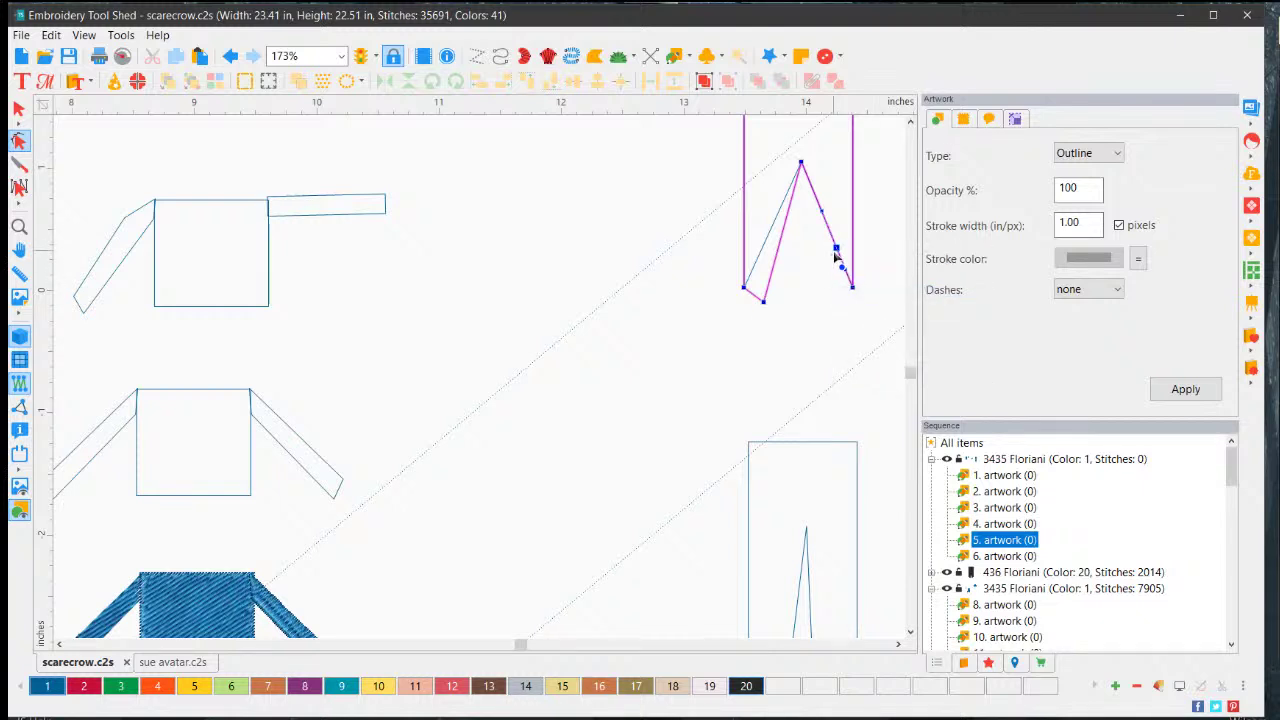
{"action": "left_click_drag", "start_coordinate": [836, 250], "coordinate": [855, 287]}
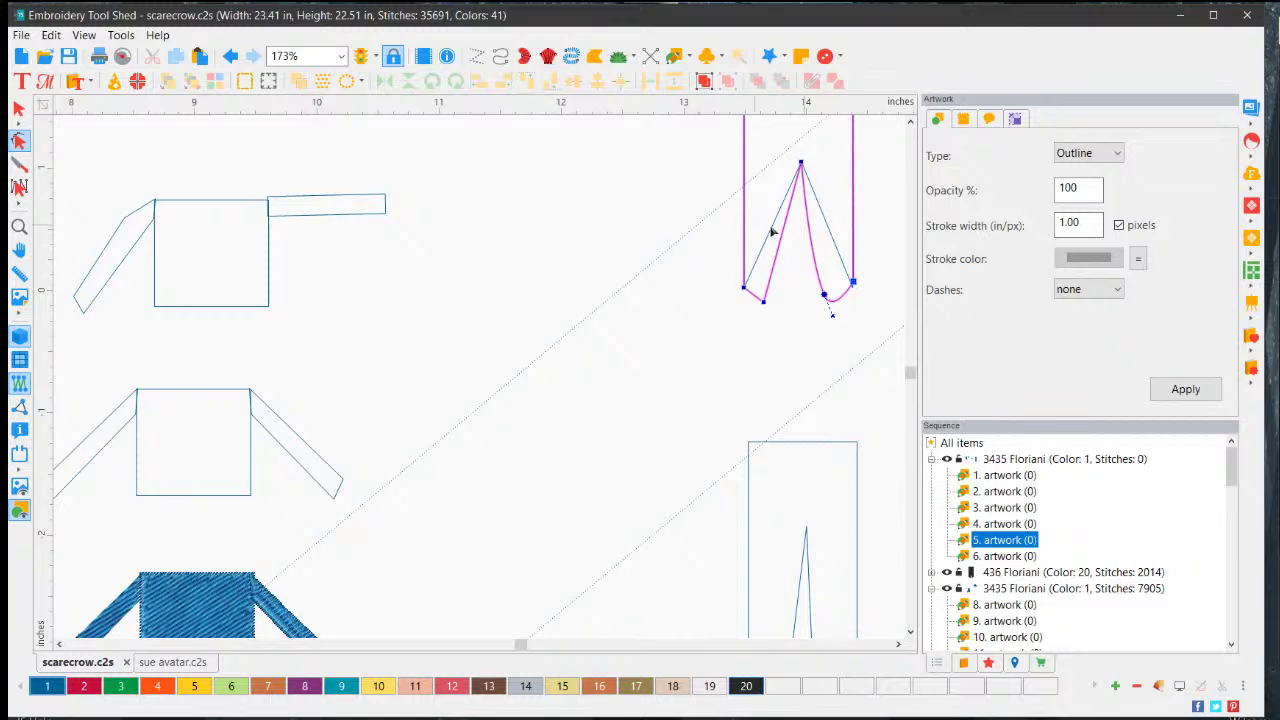
{"action": "left_click", "coordinate": [1186, 389]}
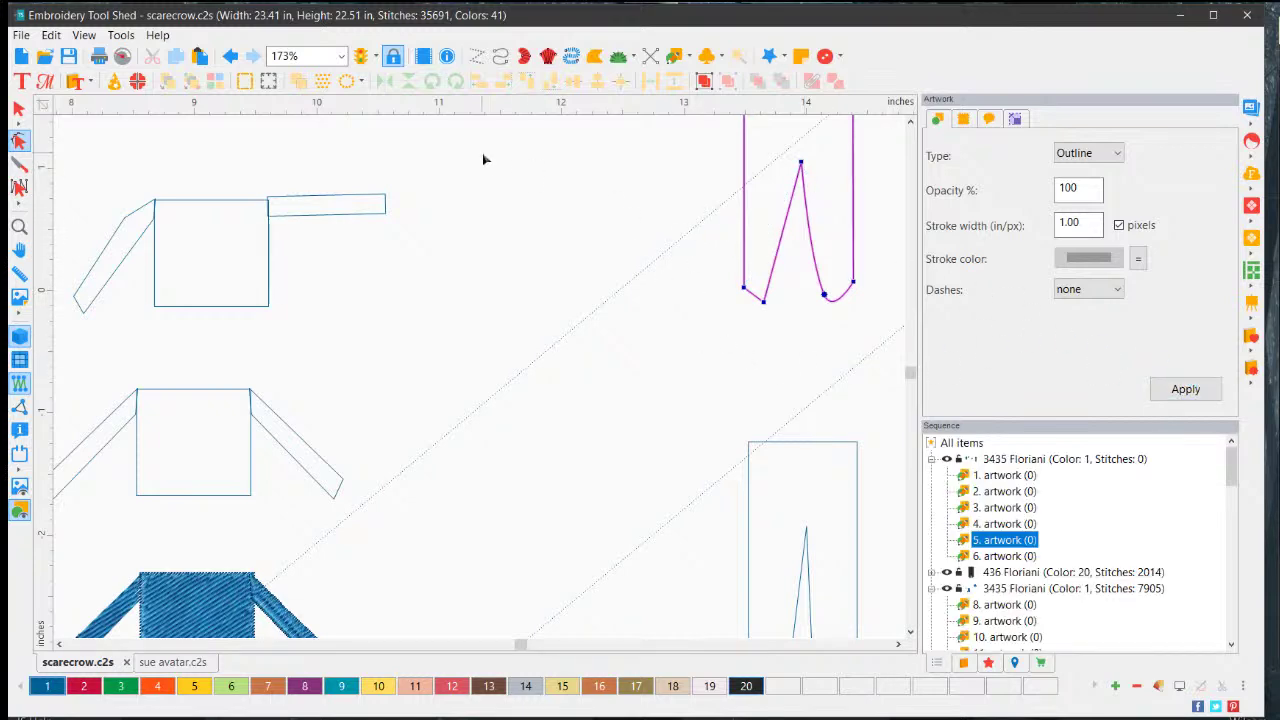
- Raise the crotch point of the trousers outline to lengthen the legs
{"action": "scroll", "coordinate": [482, 159], "scroll_direction": "down", "scroll_amount": 3}
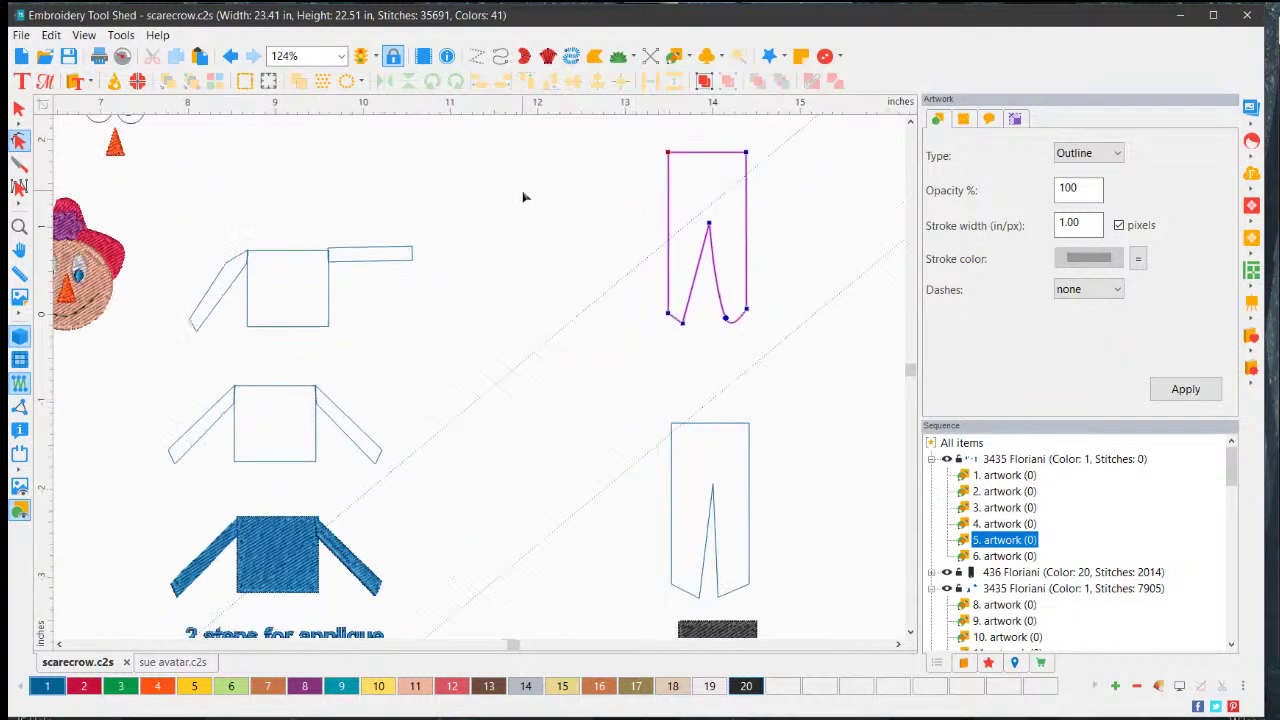
{"action": "left_click_drag", "start_coordinate": [709, 224], "coordinate": [709, 204]}
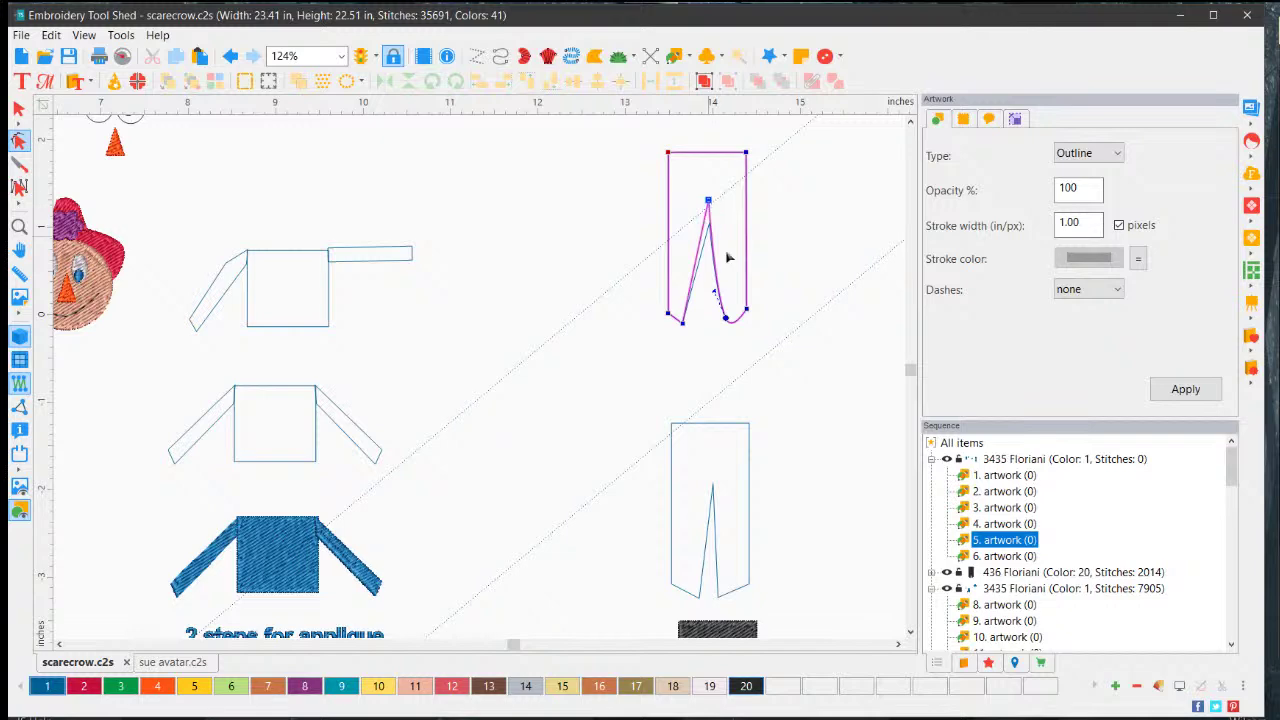
{"action": "left_click", "coordinate": [778, 300]}
- Add a point on the waist edge of the new trousers outline, pull it down into a shallow curve, and apply the change
{"action": "scroll", "coordinate": [571, 380], "scroll_direction": "down", "scroll_amount": 5}
{"action": "scroll", "coordinate": [398, 601], "scroll_direction": "down", "scroll_amount": 1}
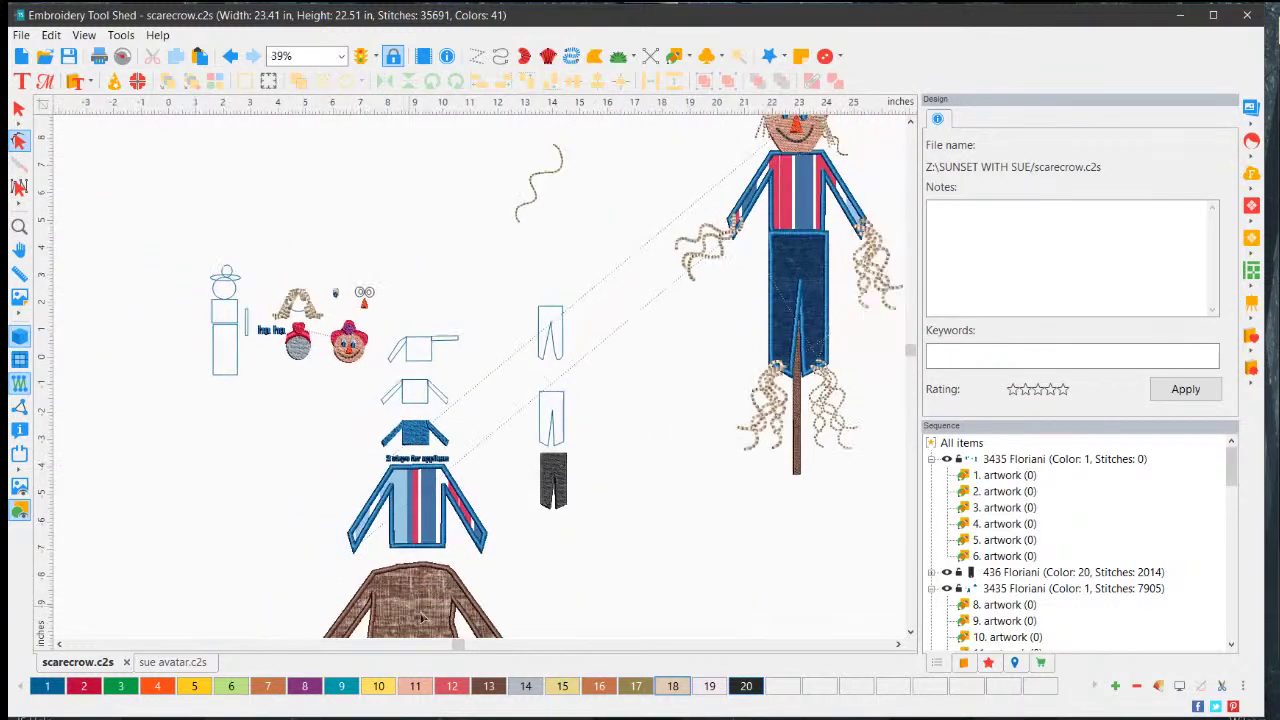
{"action": "scroll", "coordinate": [481, 375], "scroll_direction": "up", "scroll_amount": 6}
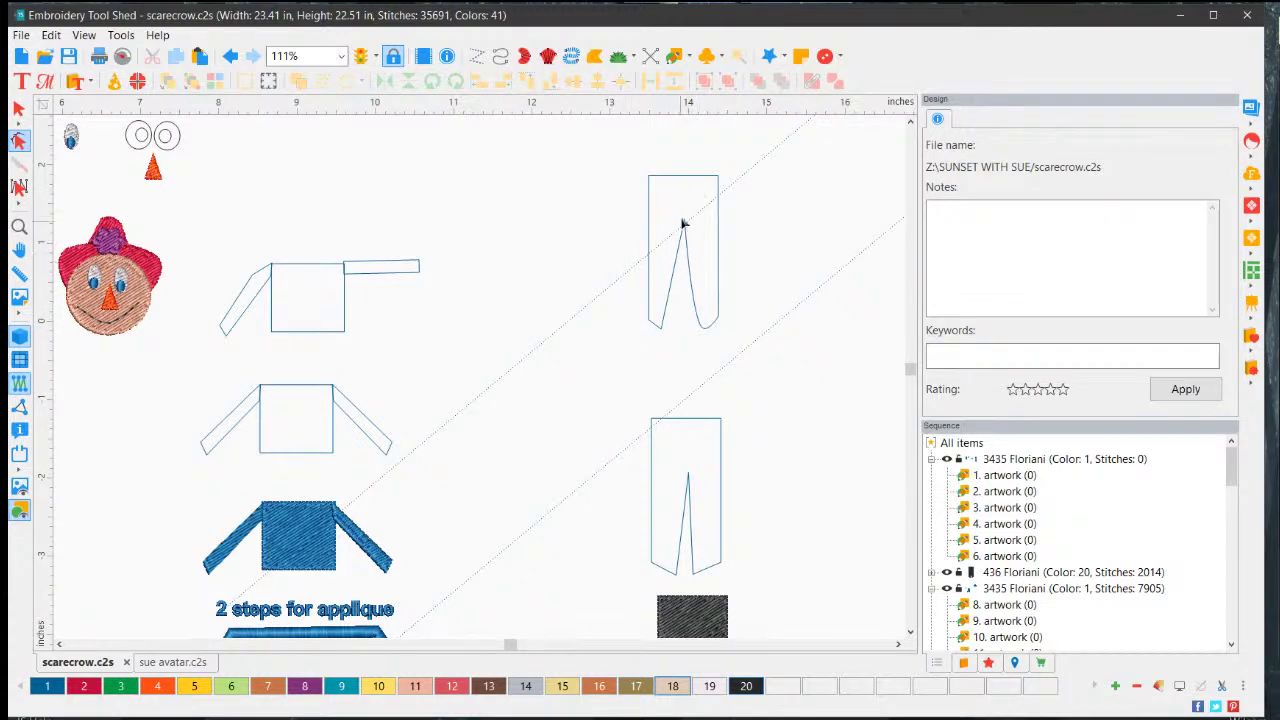
{"action": "scroll", "coordinate": [681, 230], "scroll_direction": "up", "scroll_amount": 1}
{"action": "left_click", "coordinate": [717, 142]}
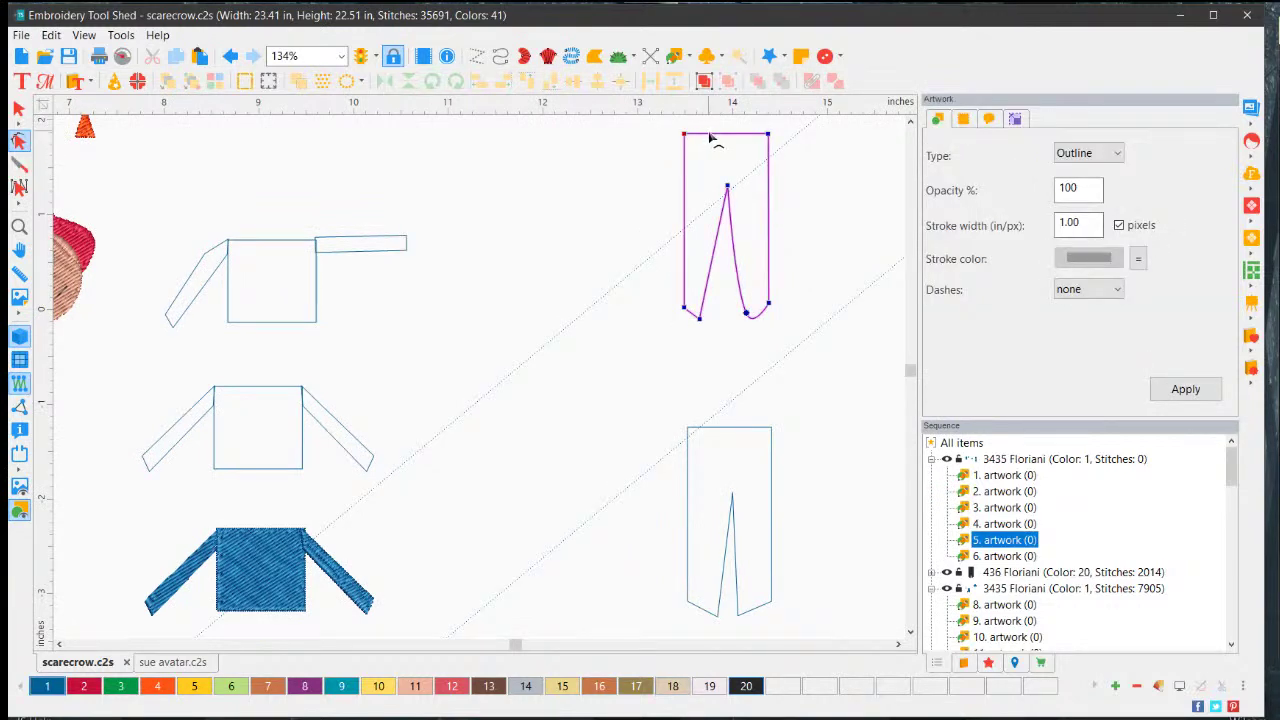
{"action": "right_click", "coordinate": [712, 139]}
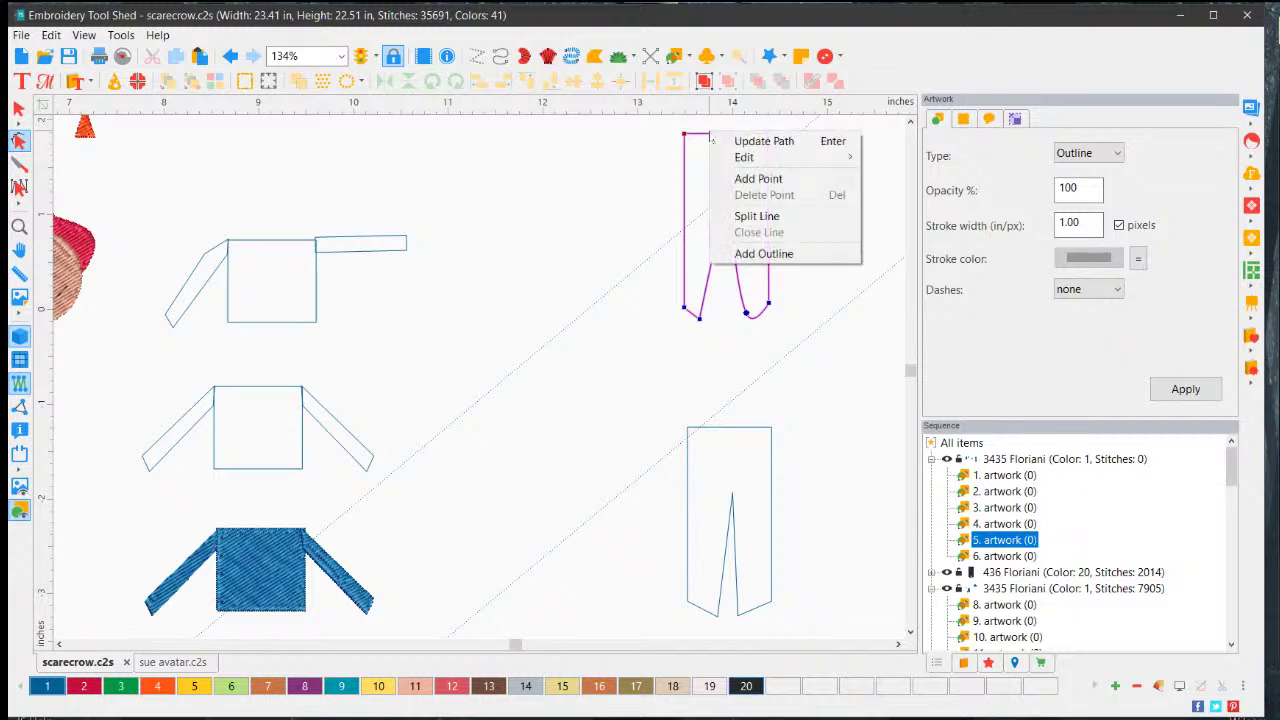
{"action": "left_click", "coordinate": [748, 179]}
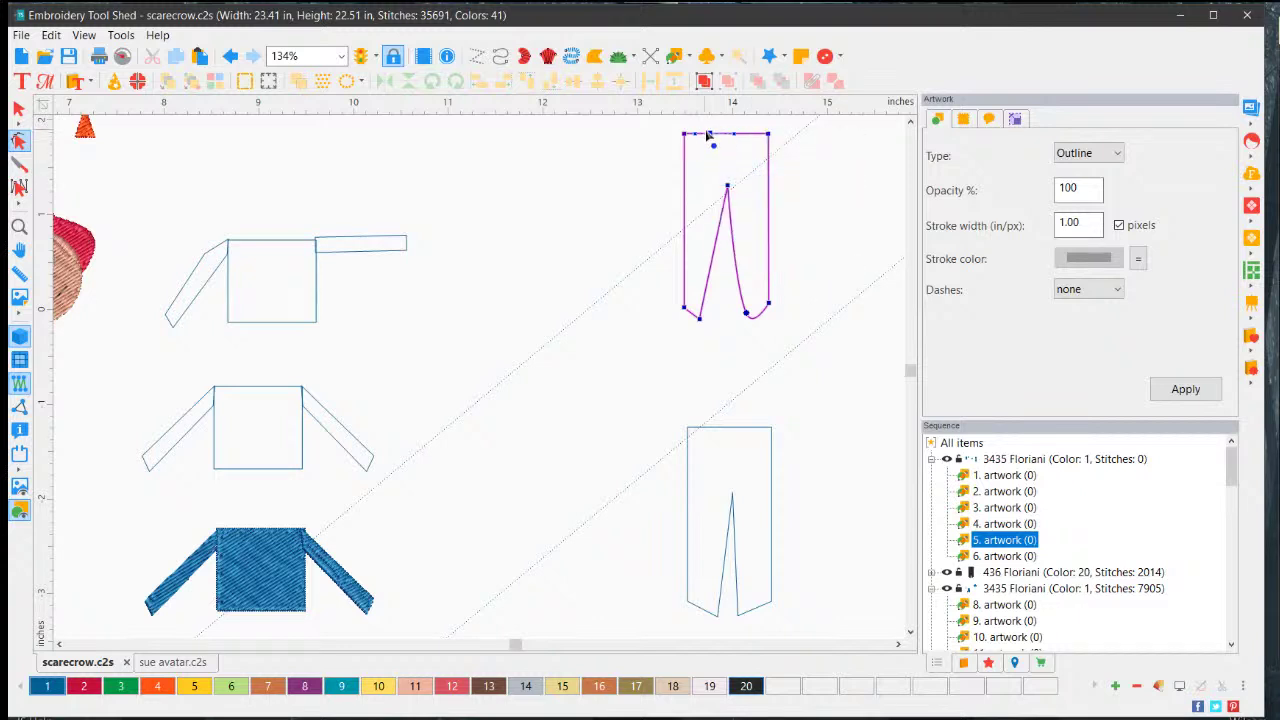
{"action": "left_click_drag", "start_coordinate": [710, 136], "coordinate": [724, 150]}
{"action": "left_click", "coordinate": [1183, 395]}
- Bend the trousers' left side outward and right side slightly inward, apply the change, and finish editing the outline
{"action": "left_click", "coordinate": [688, 195]}
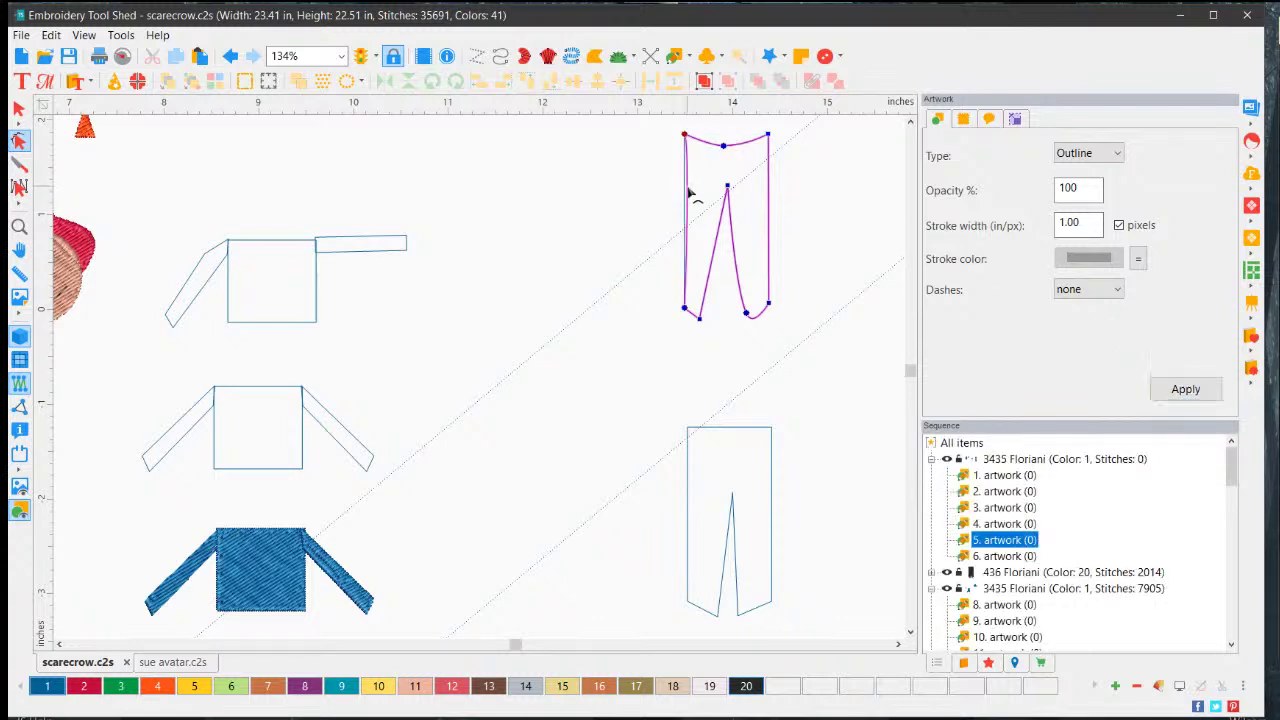
{"action": "left_click_drag", "start_coordinate": [691, 191], "coordinate": [682, 205]}
{"action": "left_click_drag", "start_coordinate": [768, 207], "coordinate": [765, 208]}
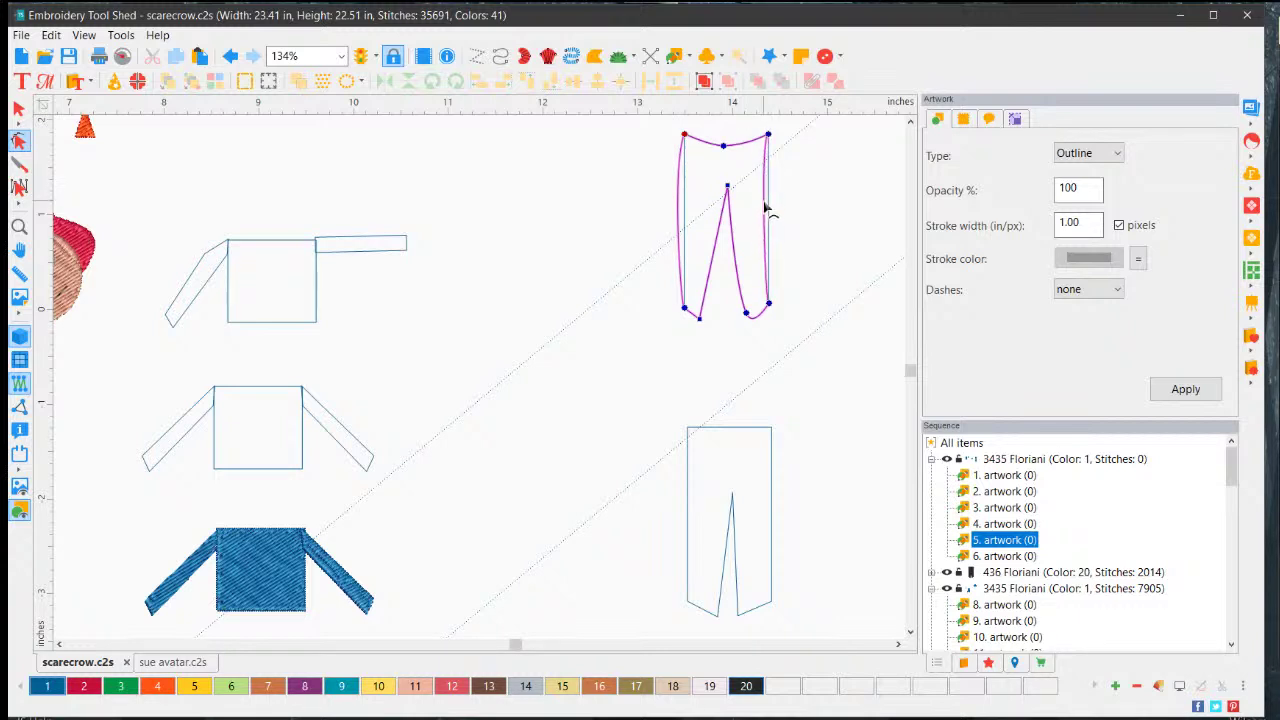
{"action": "left_click", "coordinate": [1185, 396]}
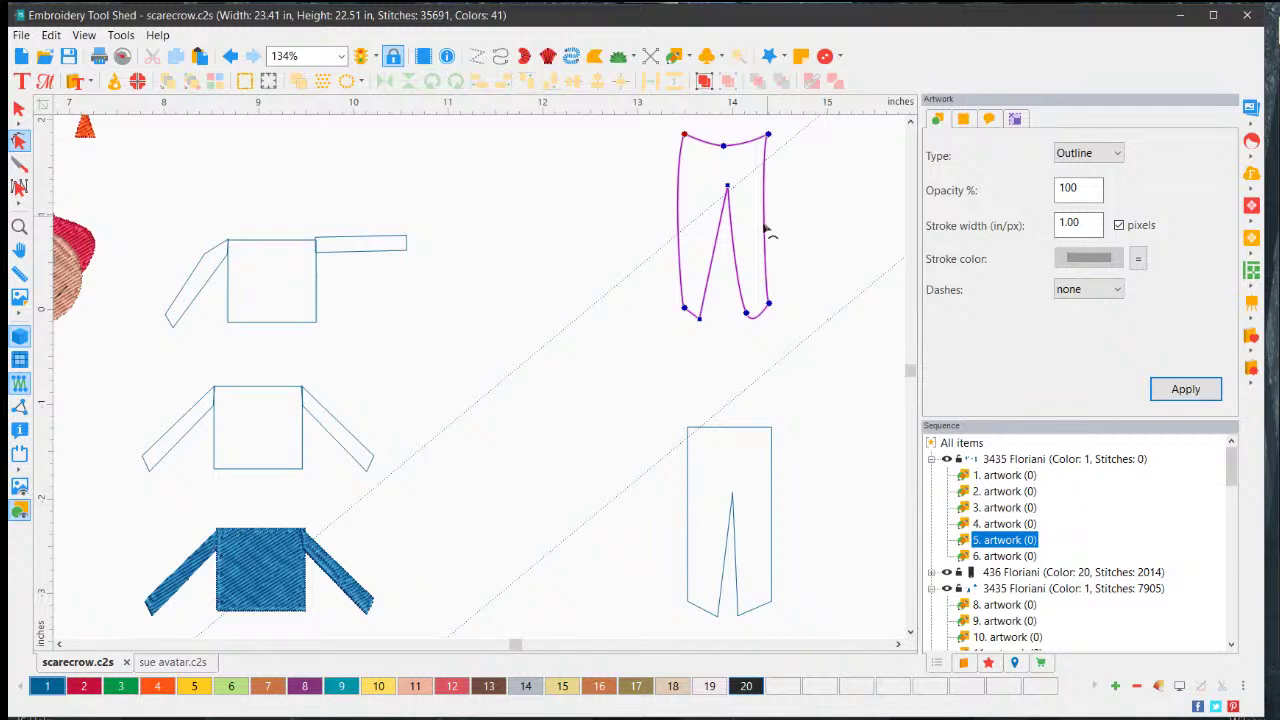
{"action": "left_click", "coordinate": [20, 110]}
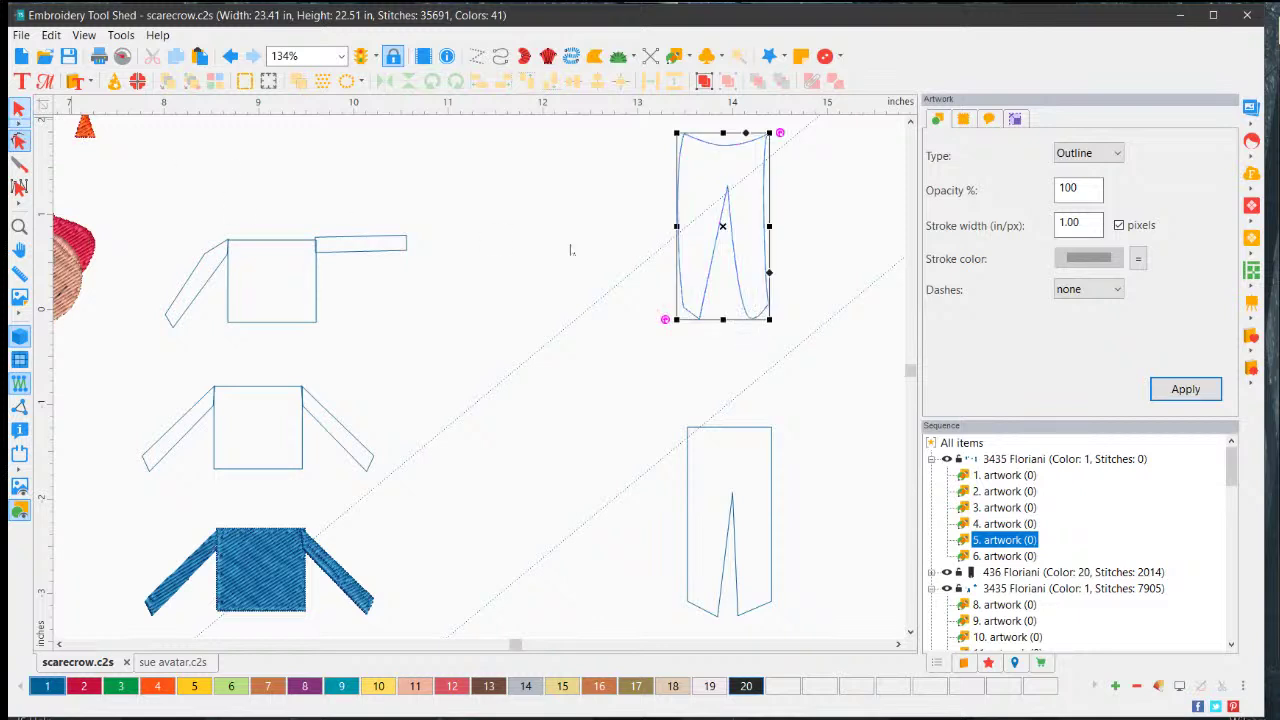
{"action": "left_click", "coordinate": [788, 262]}
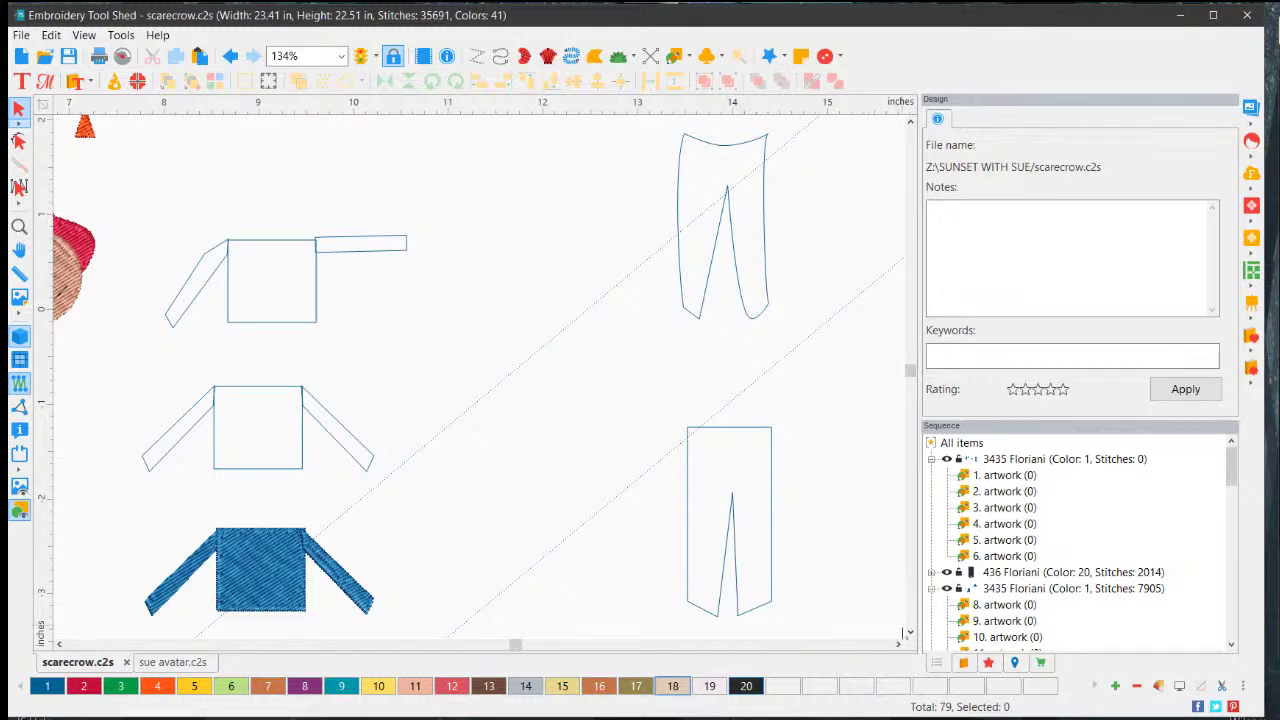
- Convert the curved trousers outline to a Complex Fill
{"action": "scroll", "coordinate": [909, 634], "scroll_direction": "down", "scroll_amount": 6}
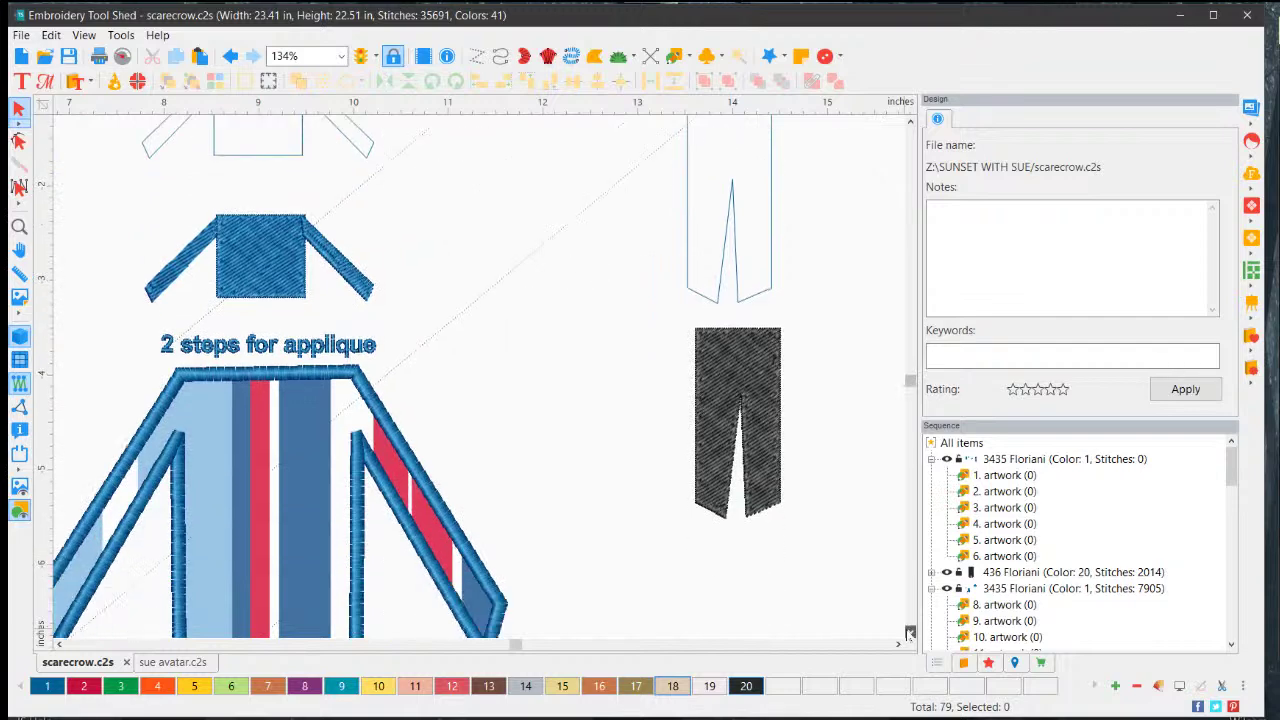
{"action": "left_click", "coordinate": [910, 121]}
{"action": "scroll", "coordinate": [910, 121], "scroll_direction": "up", "scroll_amount": 5}
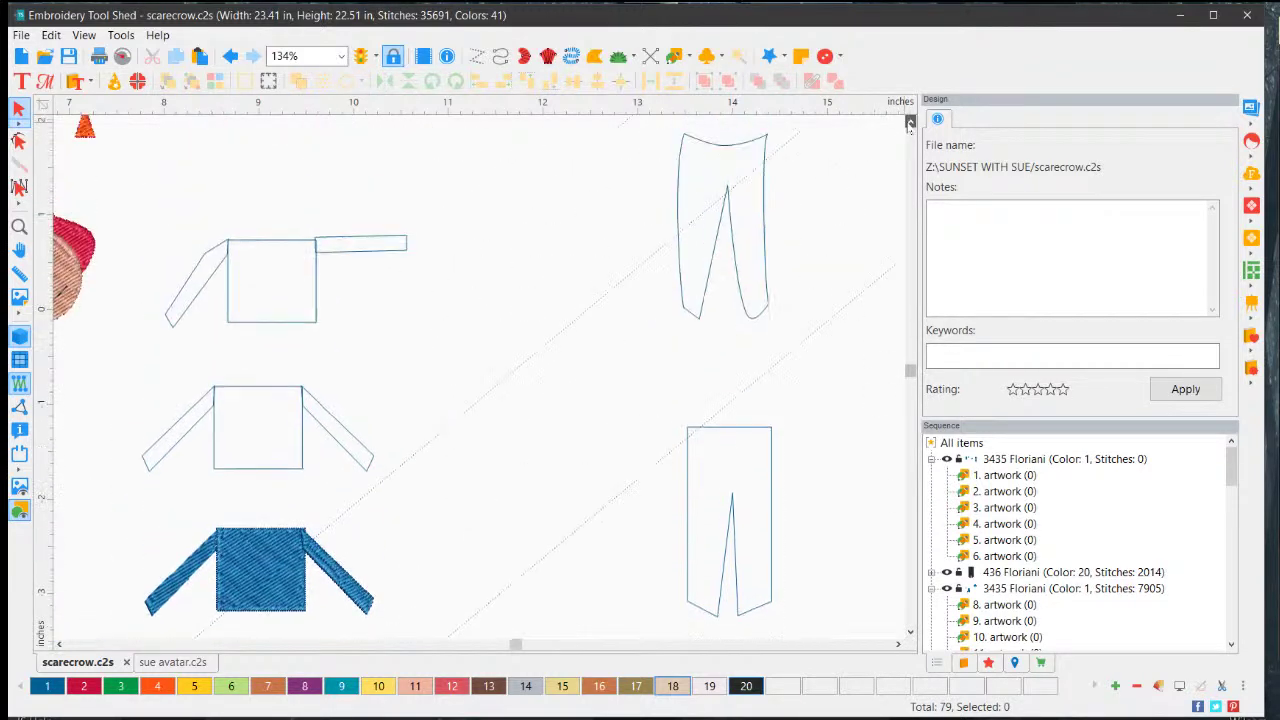
{"action": "left_click", "coordinate": [714, 156]}
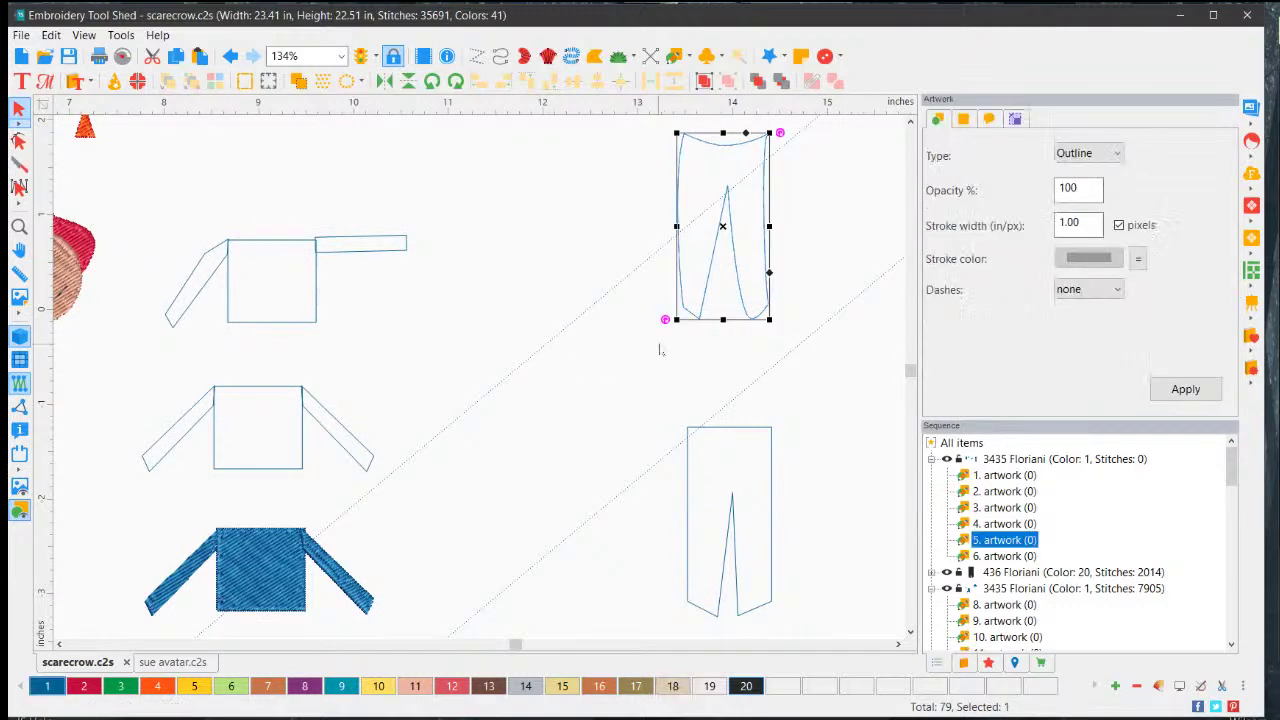
{"action": "left_click", "coordinate": [1012, 119]}
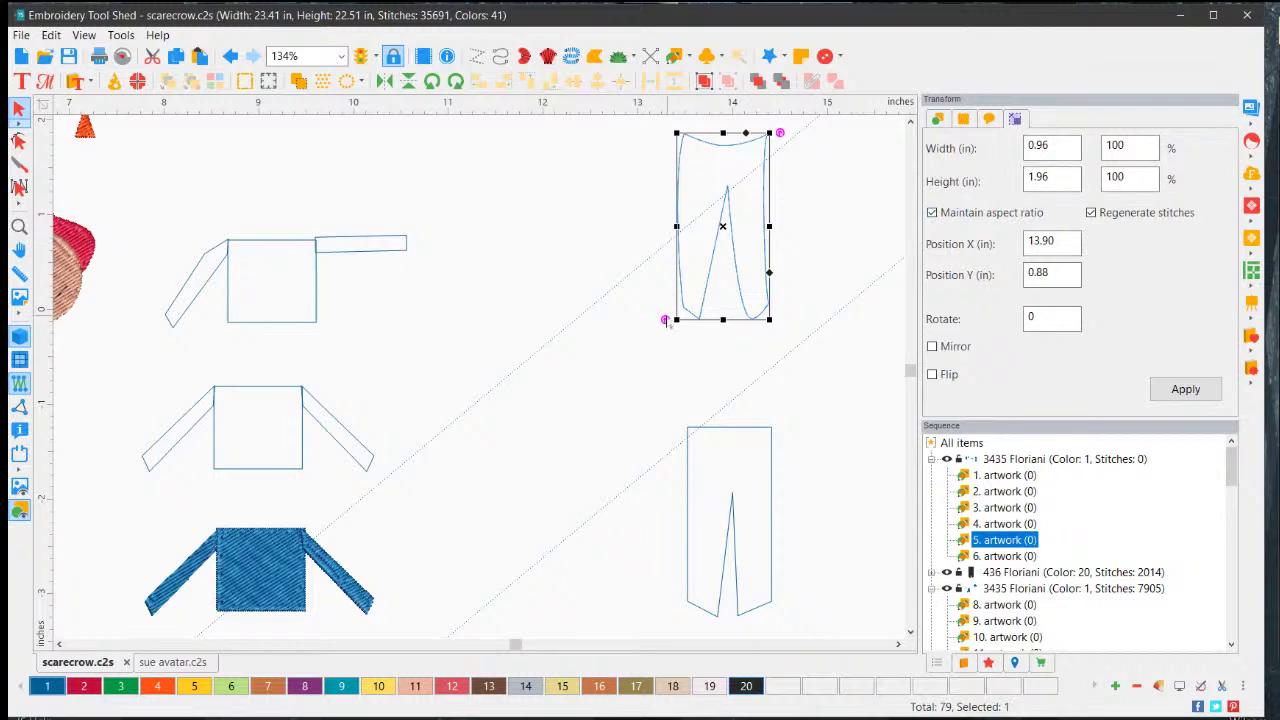
{"action": "right_click", "coordinate": [737, 270]}
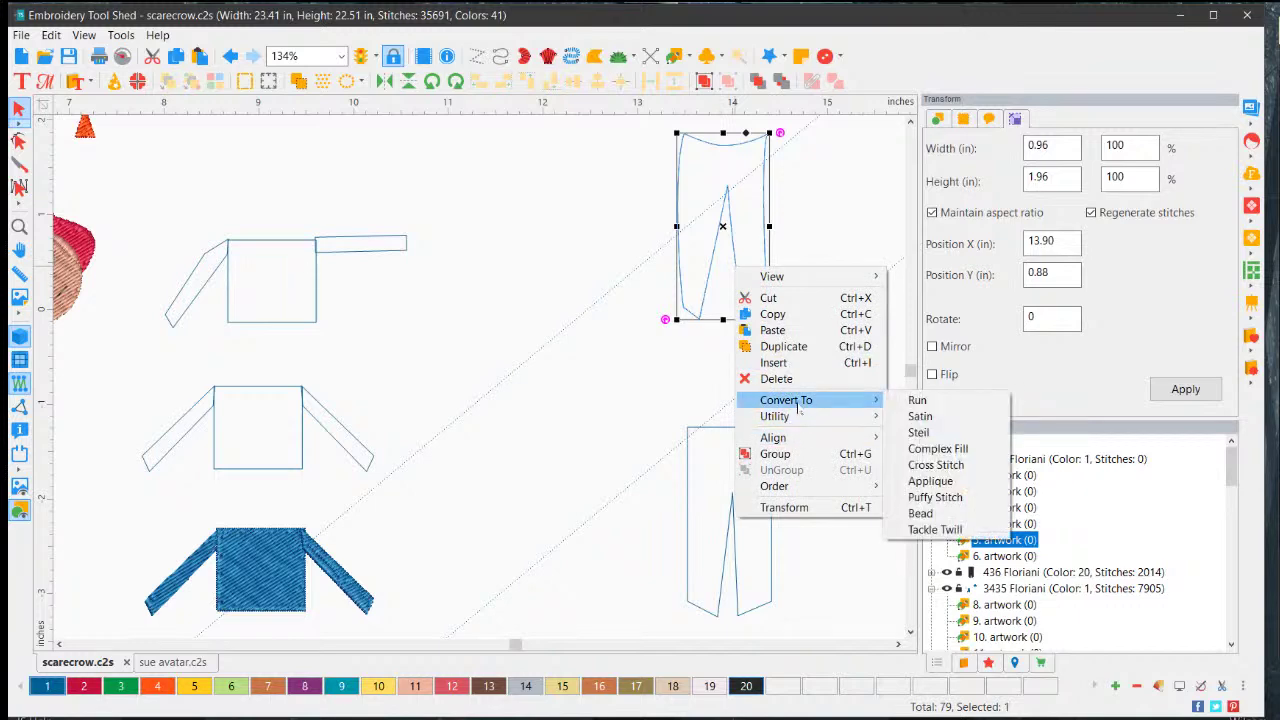
{"action": "left_click", "coordinate": [948, 449]}
- Convert the filled curved trousers to an Applique and deselect it
{"action": "right_click", "coordinate": [748, 276]}
{"action": "mouse_move", "coordinate": [818, 406]}
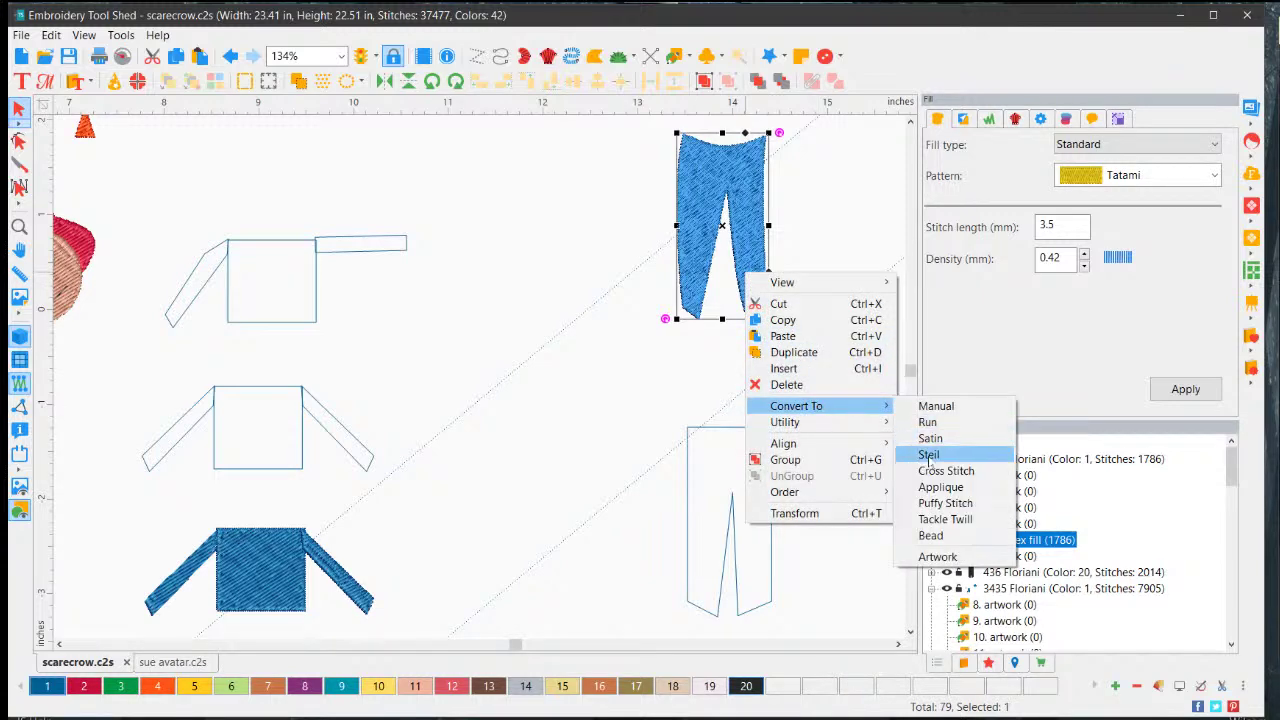
{"action": "left_click", "coordinate": [940, 487]}
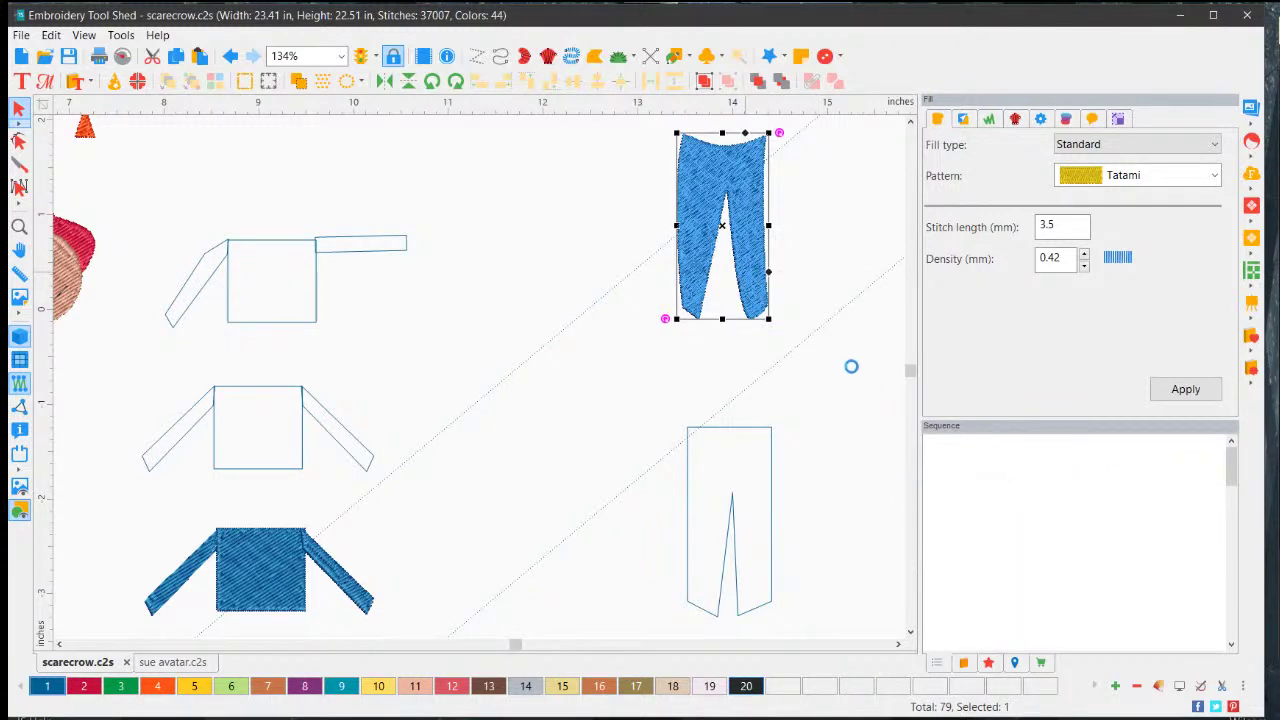
{"action": "left_click", "coordinate": [843, 275]}
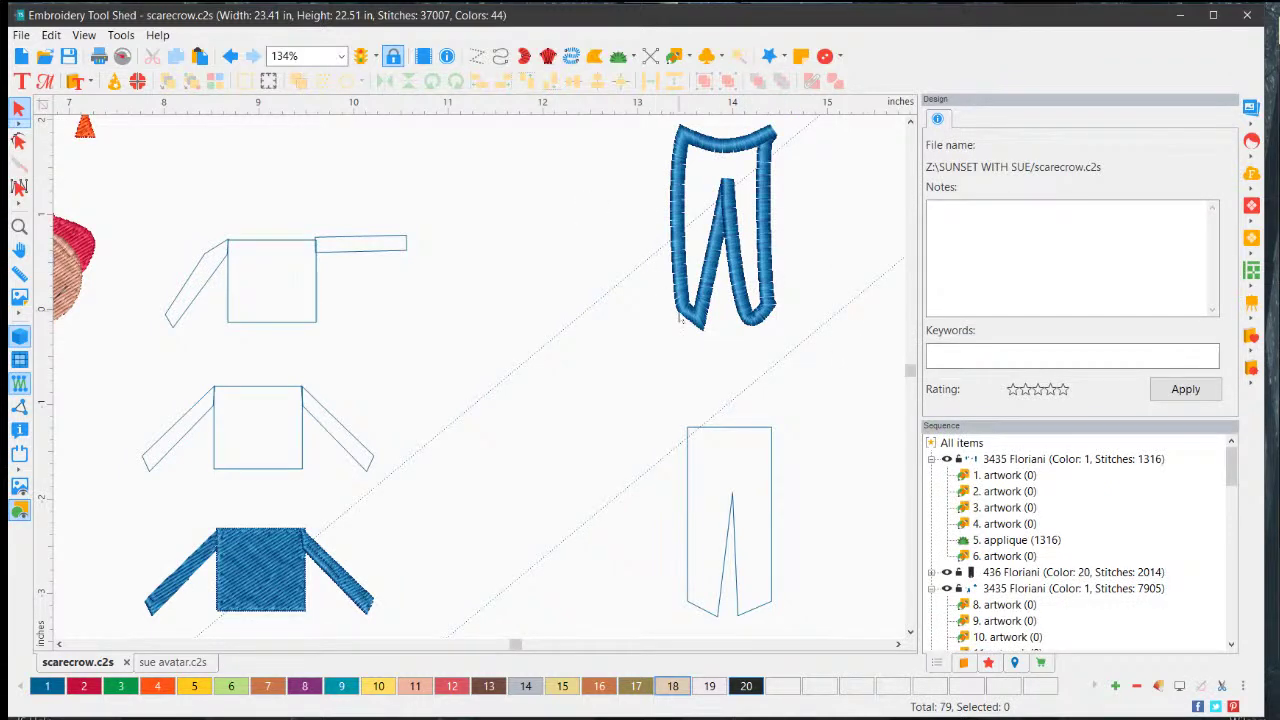
- Enlarge the trousers applique proportionally to almost twice its size, keeping its upper outer corner roughly in place
{"action": "right_click", "coordinate": [767, 281]}
{"action": "left_click", "coordinate": [766, 278]}
{"action": "left_click", "coordinate": [767, 279]}
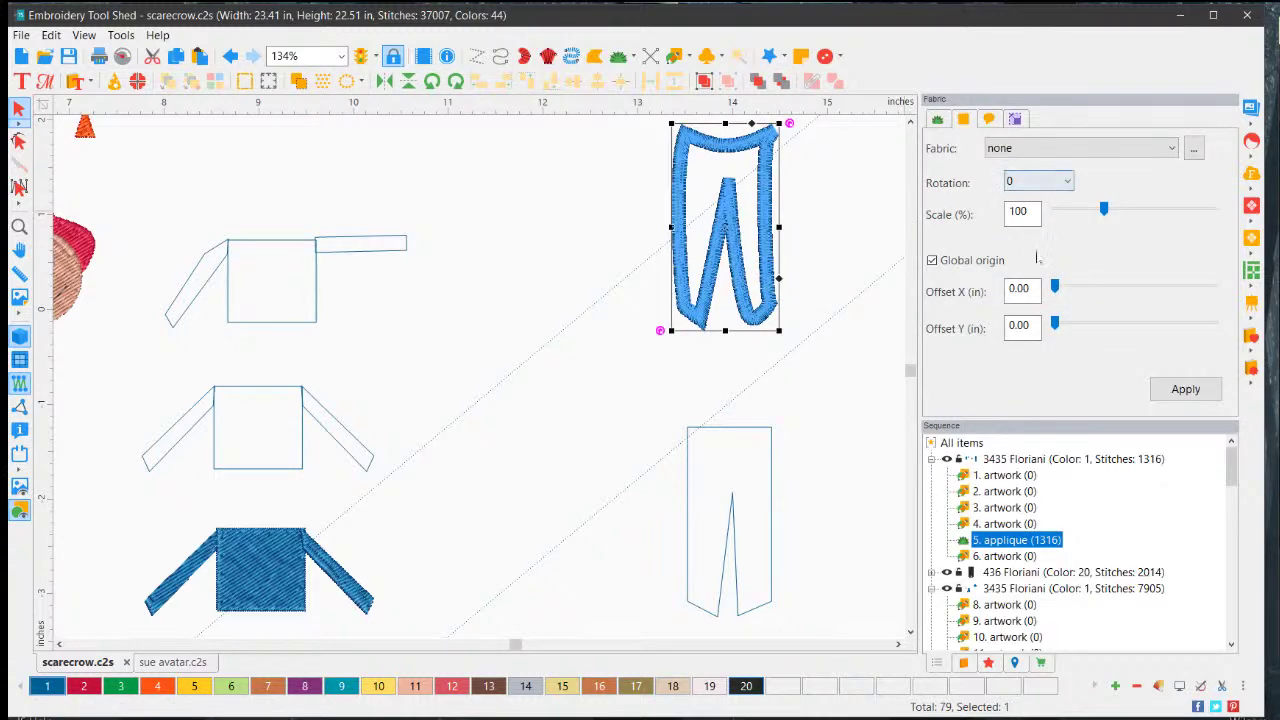
{"action": "right_click", "coordinate": [770, 278]}
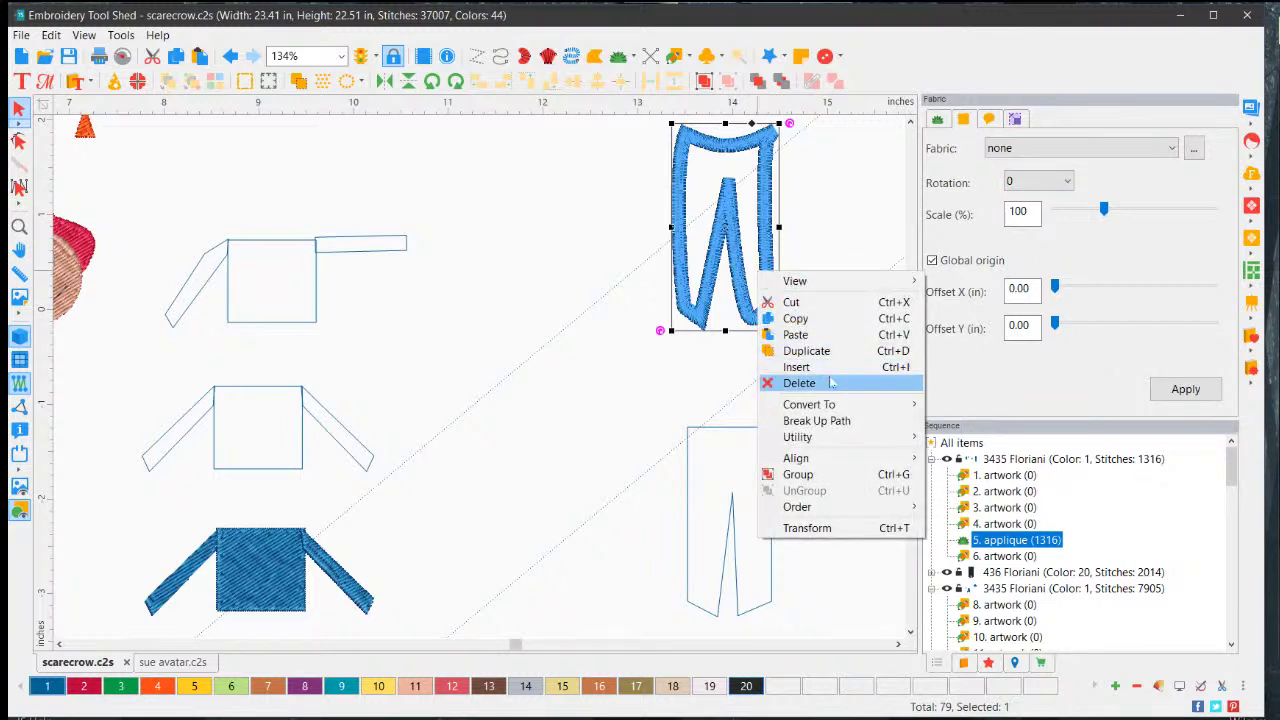
{"action": "left_click", "coordinate": [832, 320]}
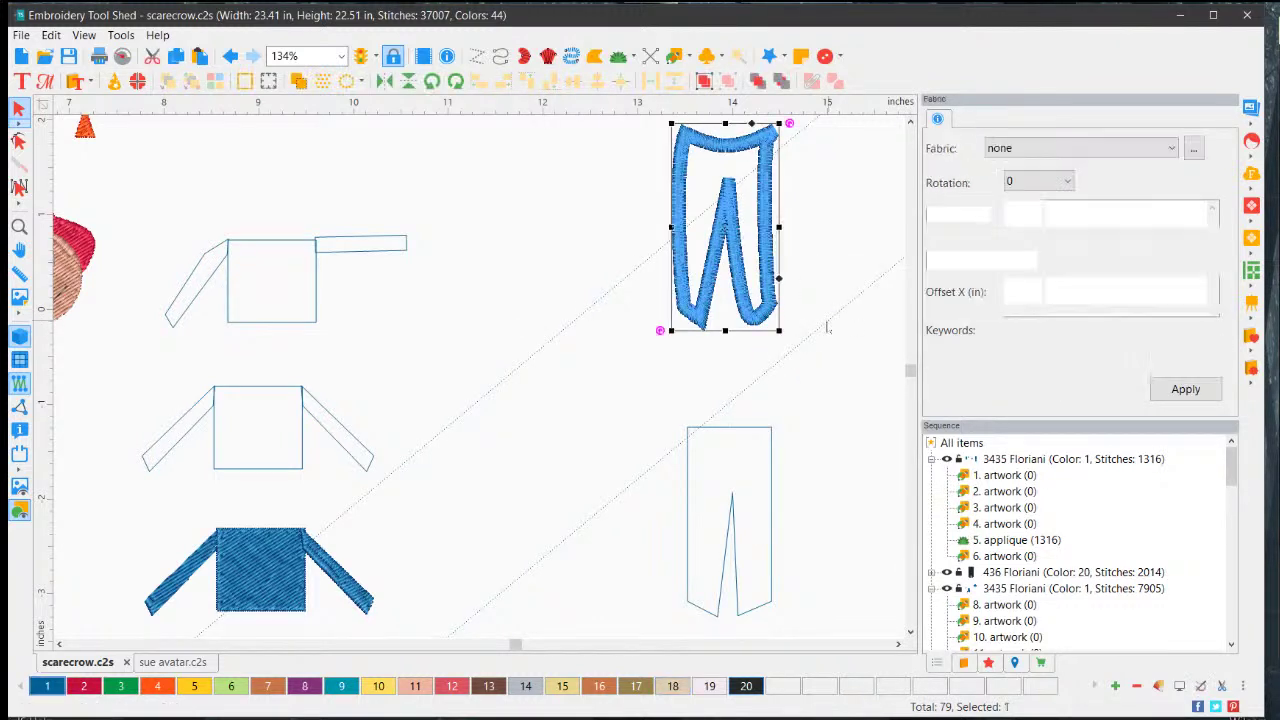
{"action": "left_click_drag", "start_coordinate": [779, 329], "coordinate": [883, 517]}
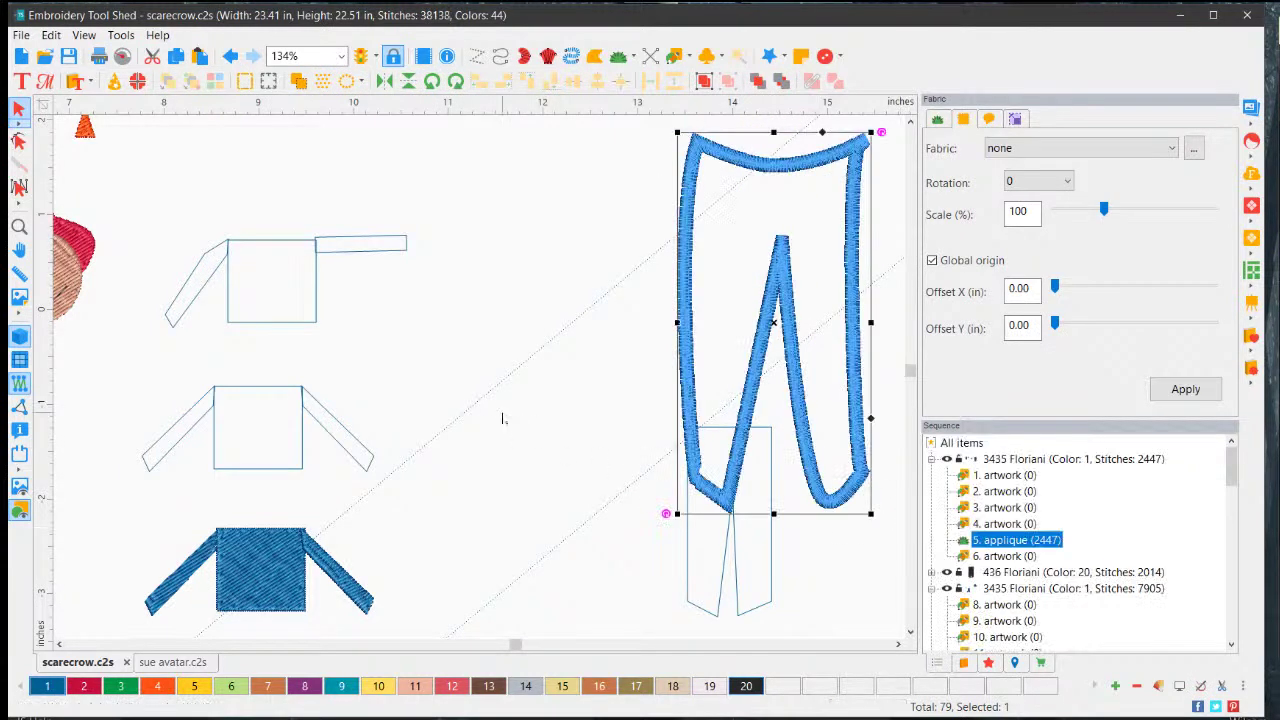
- Move the straight-sided trousers outline out from under the enlarged applique into the empty space beside the shirts
{"action": "scroll", "coordinate": [910, 630], "scroll_direction": "down", "scroll_amount": 2}
{"action": "left_click", "coordinate": [777, 500]}
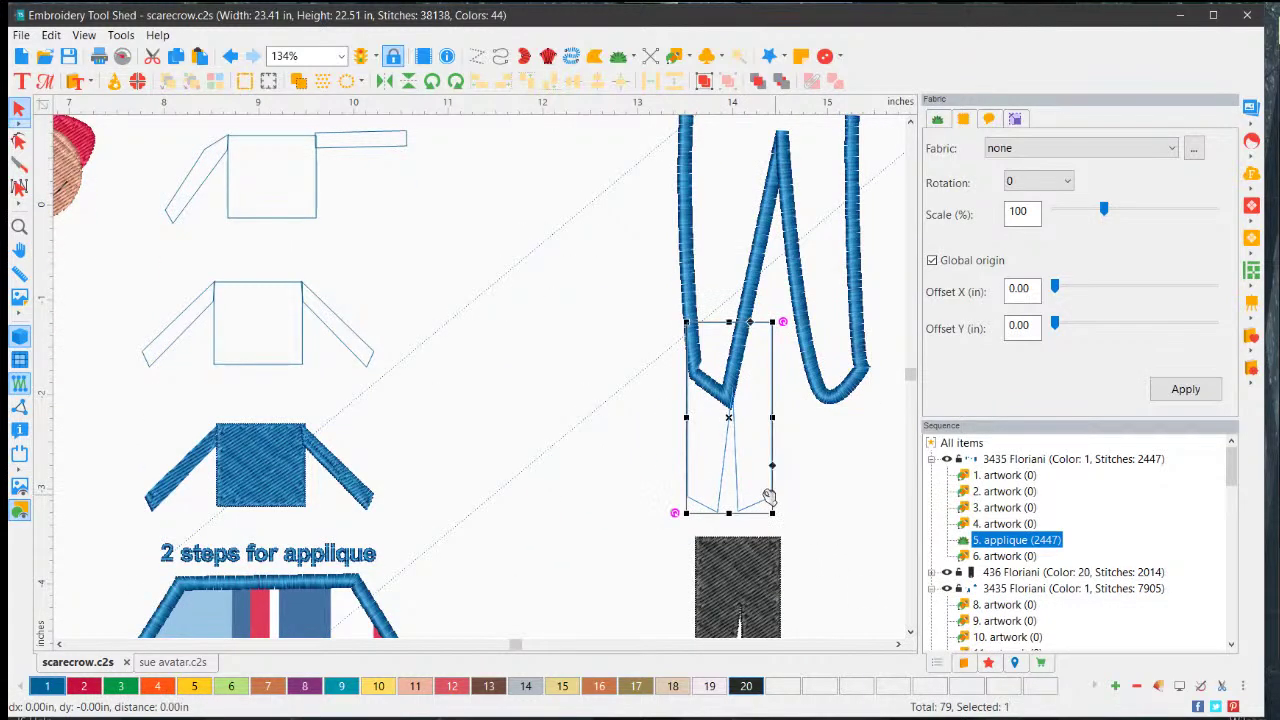
{"action": "left_click_drag", "start_coordinate": [777, 500], "coordinate": [535, 446]}
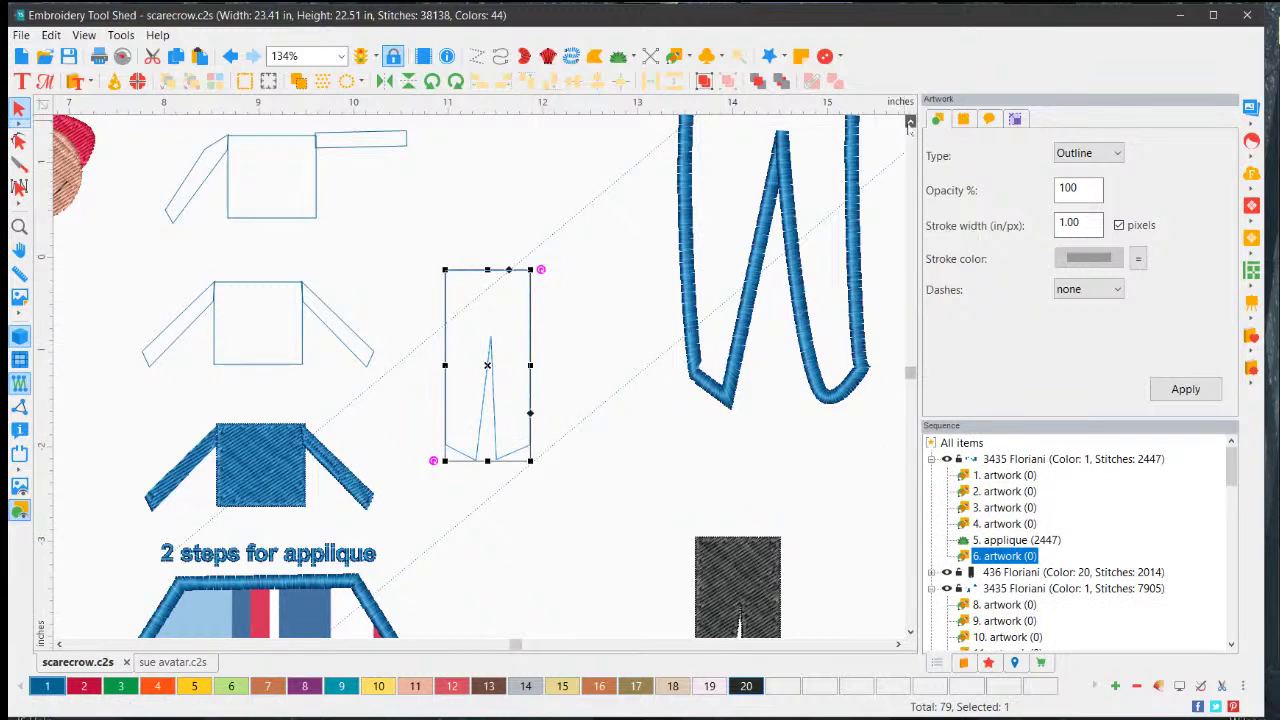
- Edit the trousers applique's outline, shifting its right waist corner slightly inward, and apply the change
{"action": "scroll", "coordinate": [878, 208], "scroll_direction": "up", "scroll_amount": 3}
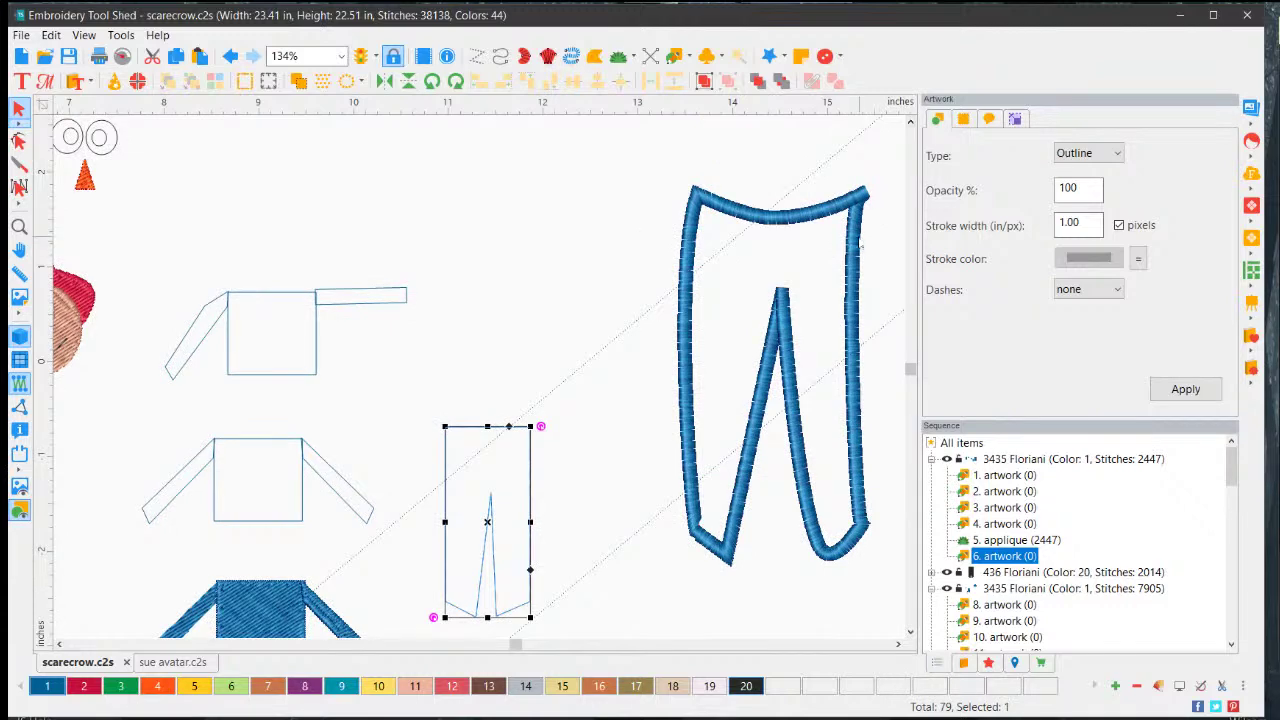
{"action": "left_click", "coordinate": [857, 236]}
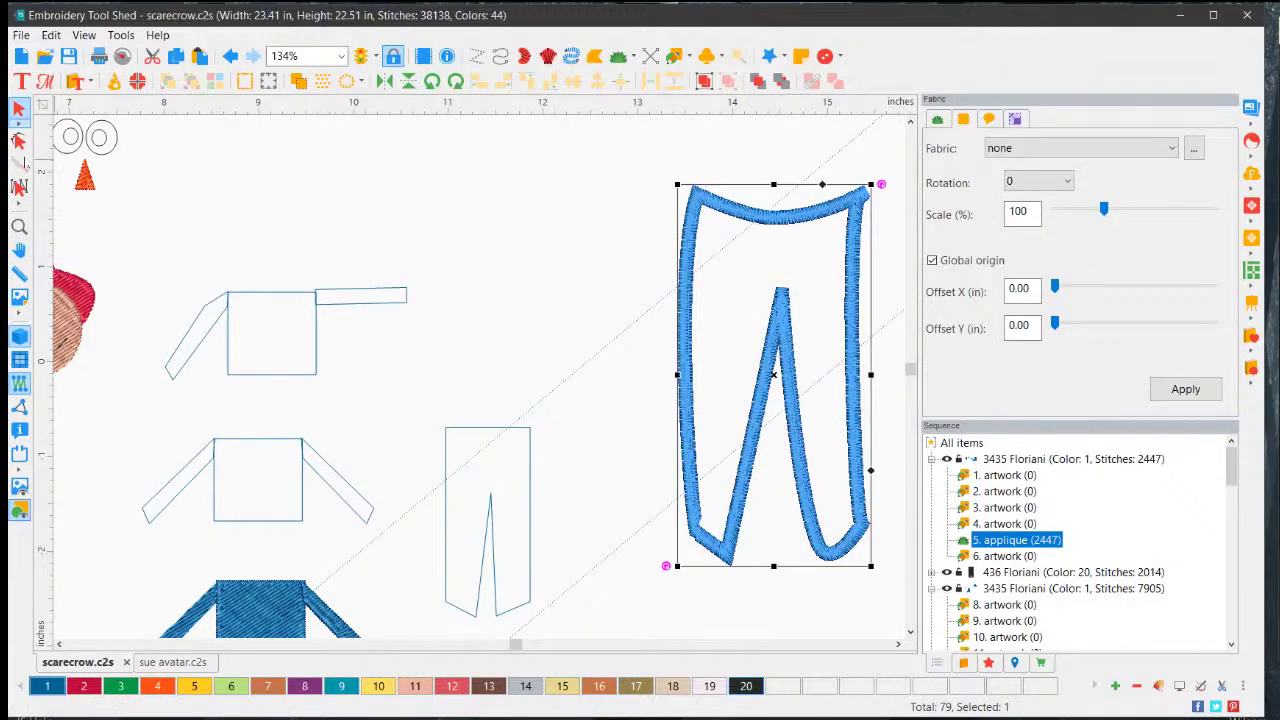
{"action": "left_click", "coordinate": [19, 141]}
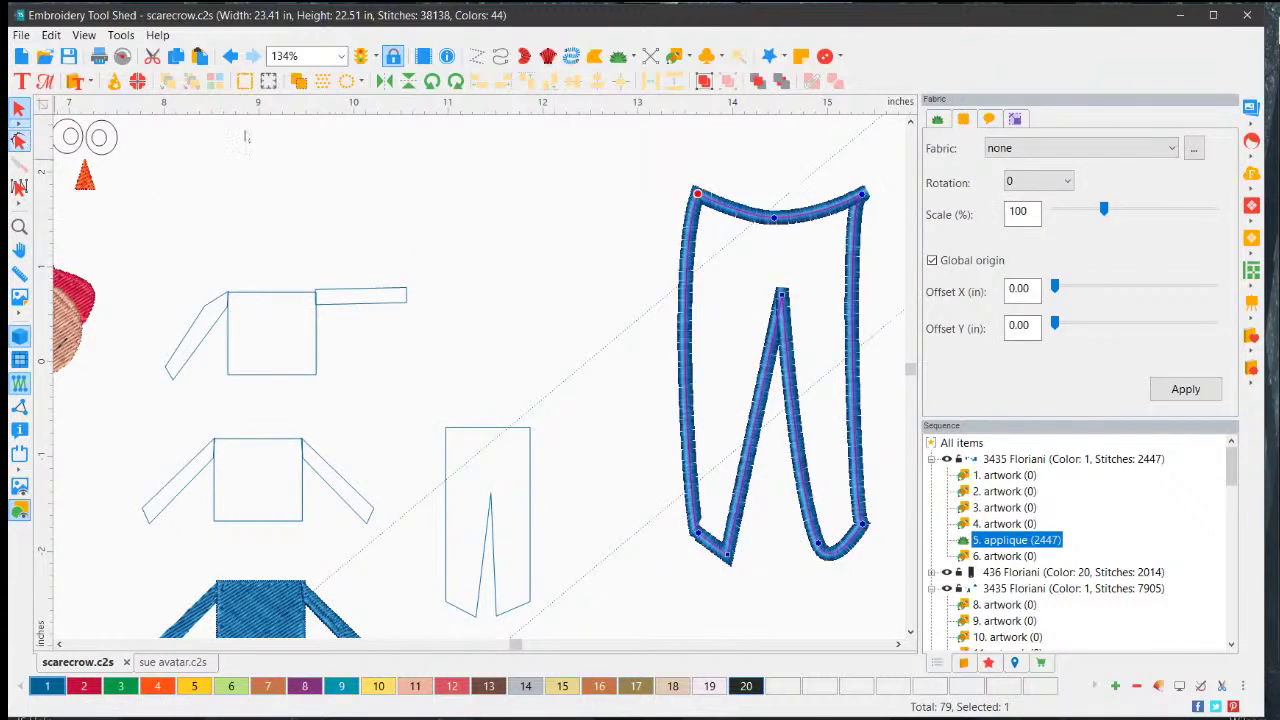
{"action": "left_click", "coordinate": [863, 195]}
{"action": "left_click_drag", "start_coordinate": [866, 197], "coordinate": [858, 194]}
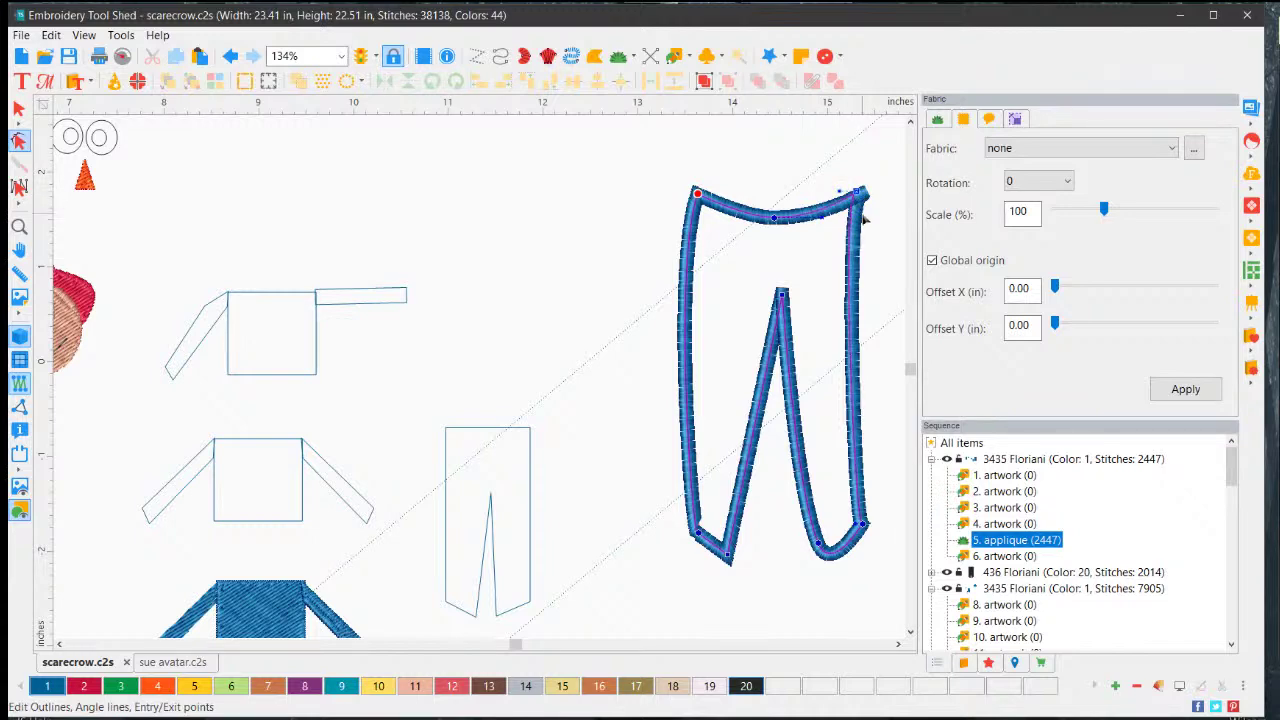
{"action": "left_click", "coordinate": [1198, 398]}
- Pull the applique's right waist corner up and outward, curve the right side outward, apply the change, and finish editing the outline
{"action": "left_click", "coordinate": [858, 195]}
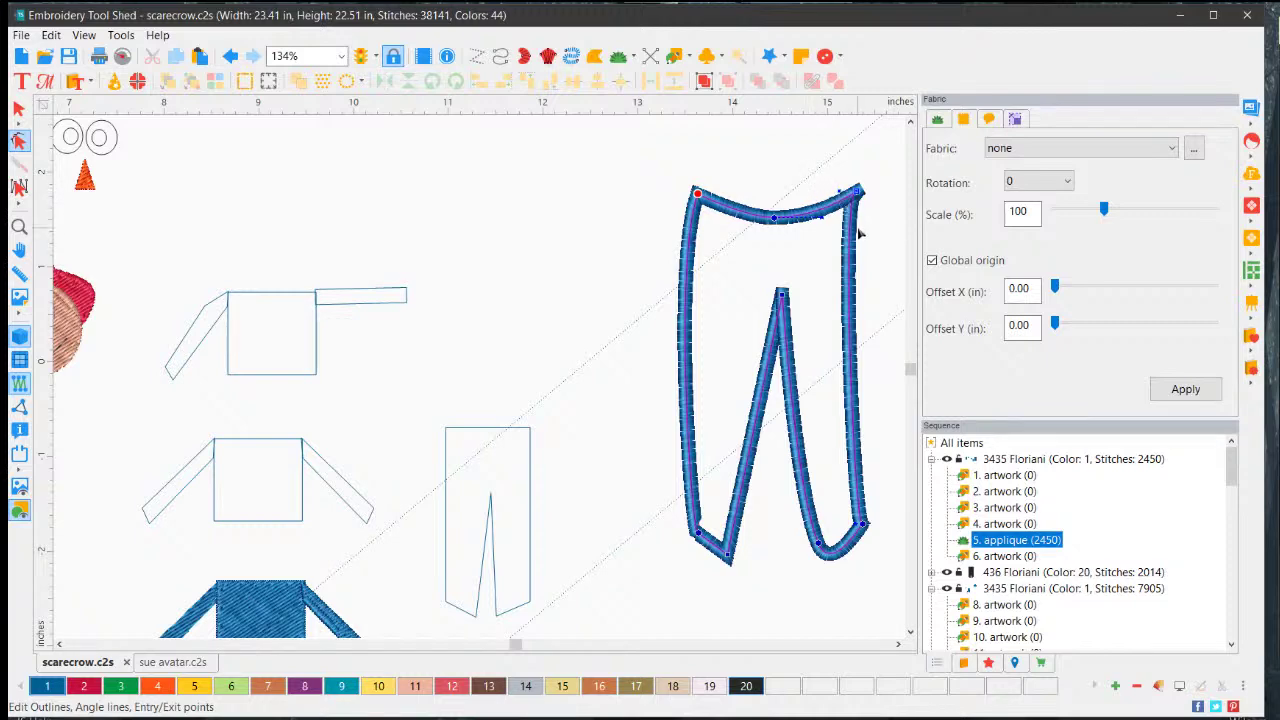
{"action": "left_click_drag", "start_coordinate": [859, 193], "coordinate": [895, 220]}
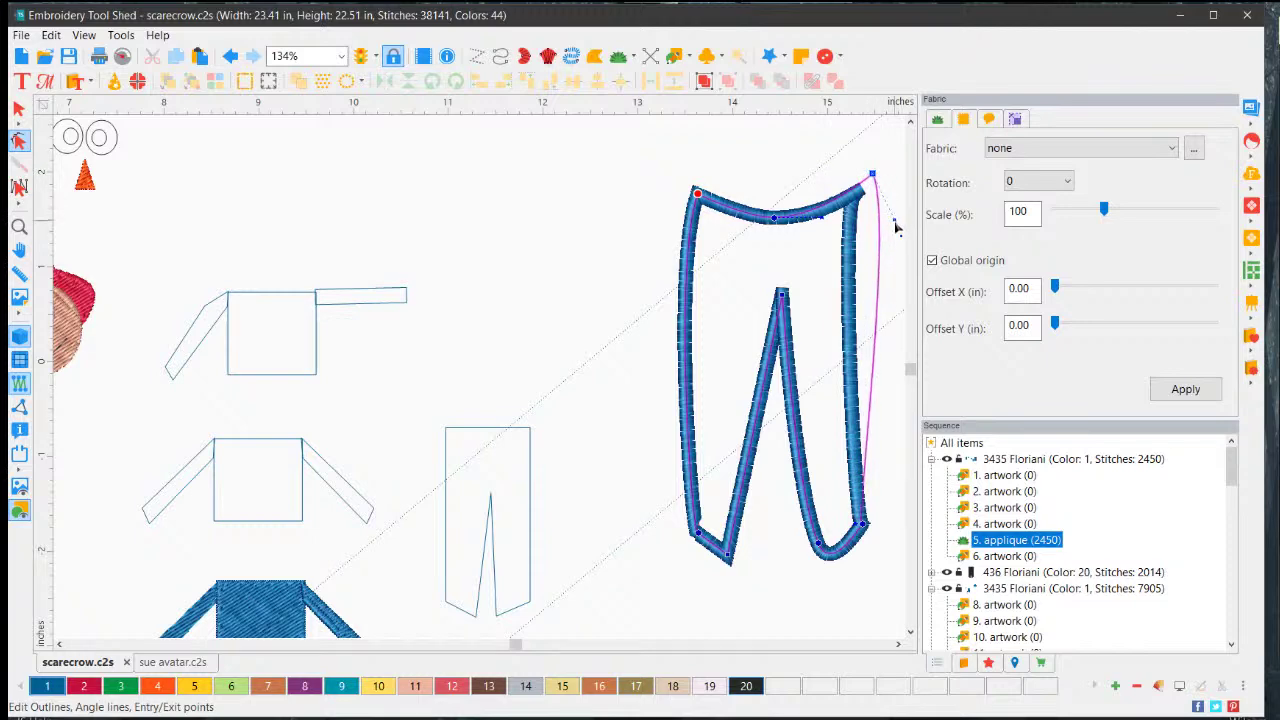
{"action": "left_click", "coordinate": [1185, 389]}
{"action": "left_click", "coordinate": [1186, 395]}
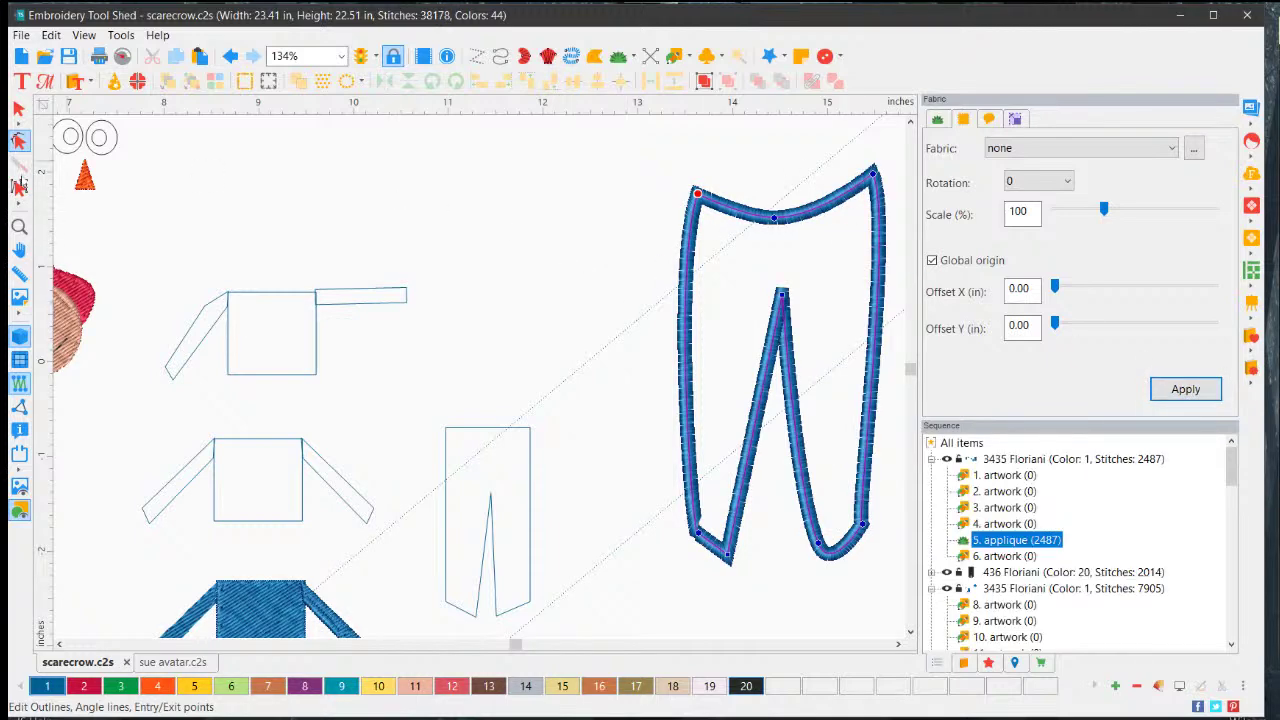
{"action": "left_click", "coordinate": [20, 110]}
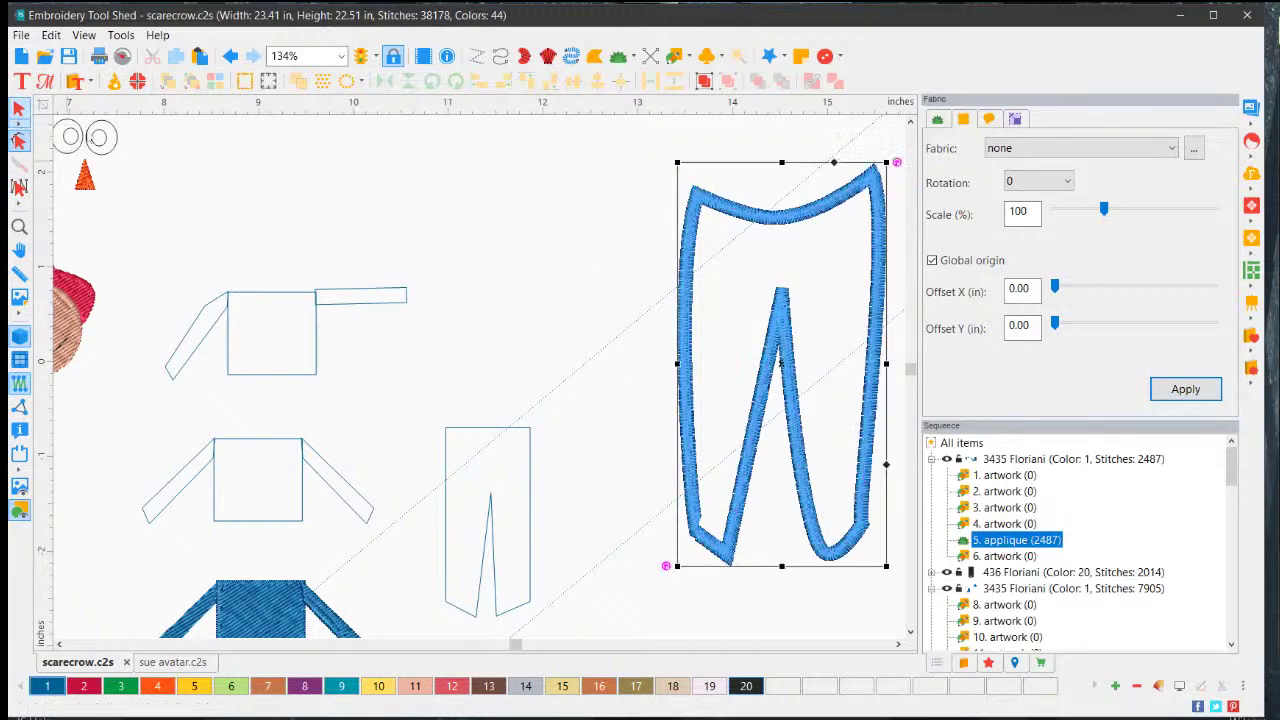
{"action": "left_click", "coordinate": [630, 373]}
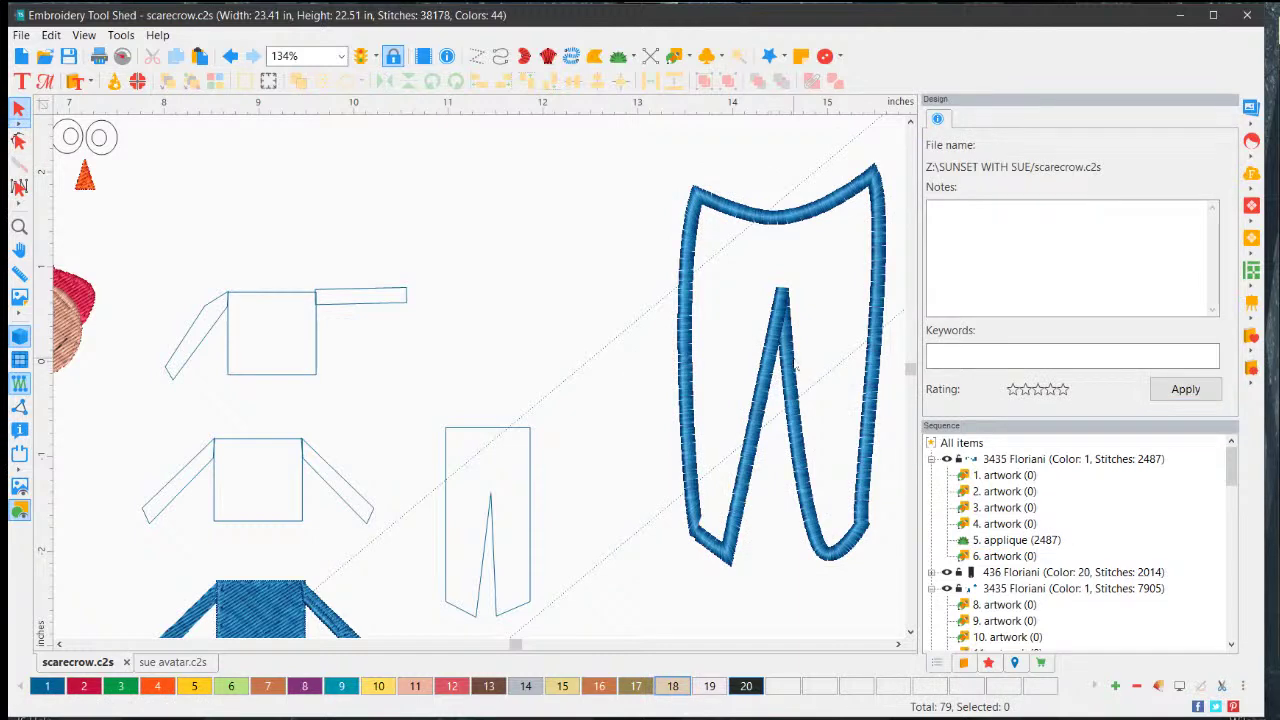
- Look through the fabric library, including the Holiday category, and fill the trousers applique with denim fabric 02
{"action": "left_click", "coordinate": [798, 362]}
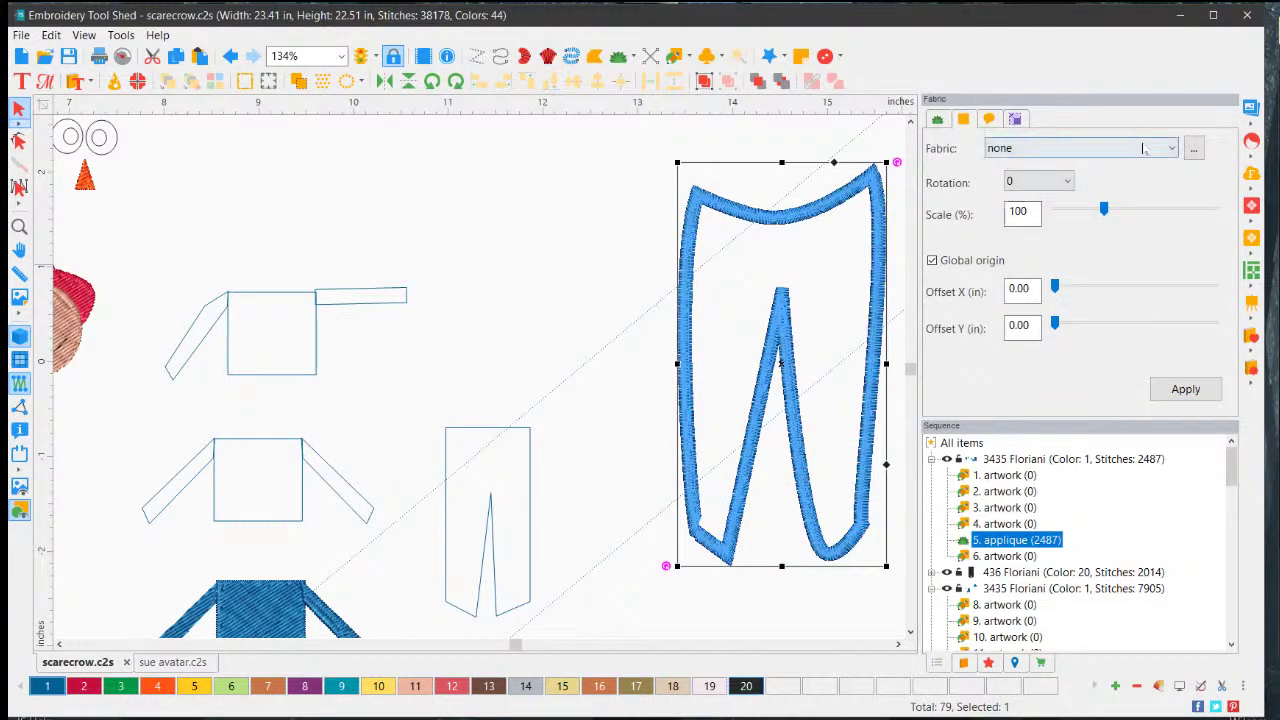
{"action": "left_click", "coordinate": [1195, 152]}
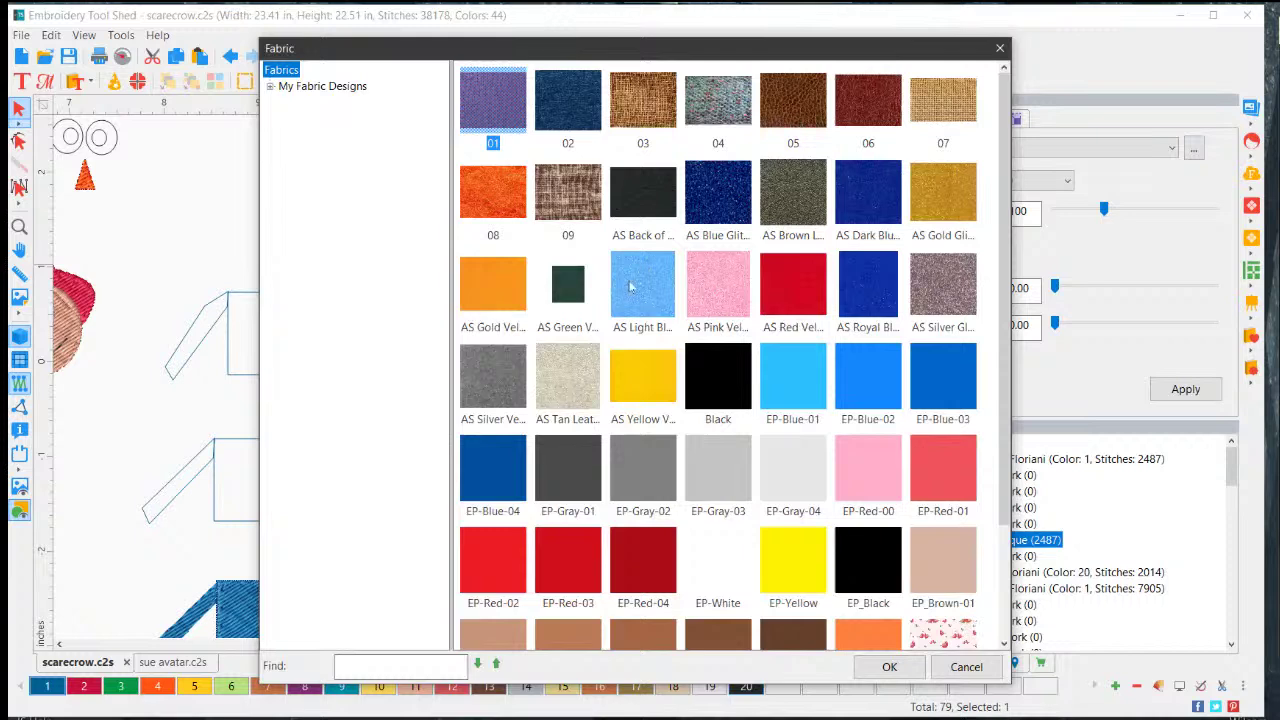
{"action": "left_click", "coordinate": [587, 118]}
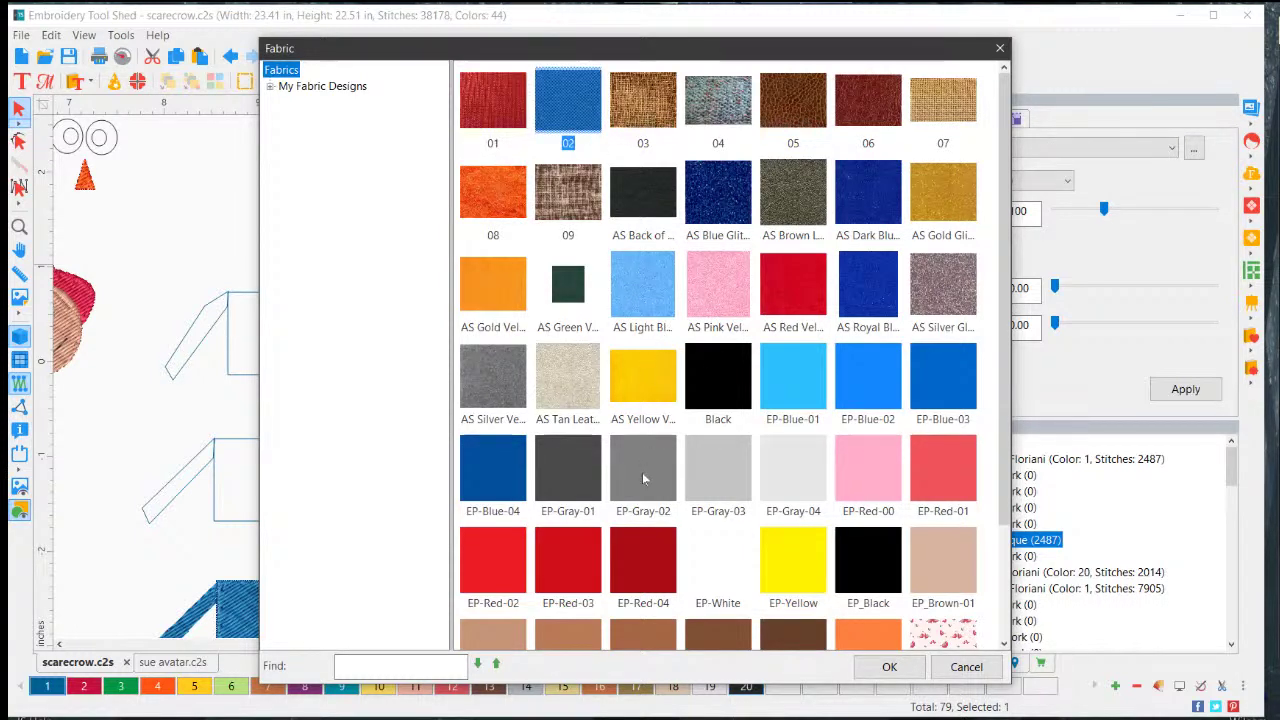
{"action": "scroll", "coordinate": [643, 482], "scroll_direction": "down", "scroll_amount": 1}
{"action": "scroll", "coordinate": [643, 482], "scroll_direction": "down", "scroll_amount": 1}
{"action": "scroll", "coordinate": [633, 422], "scroll_direction": "up", "scroll_amount": 2}
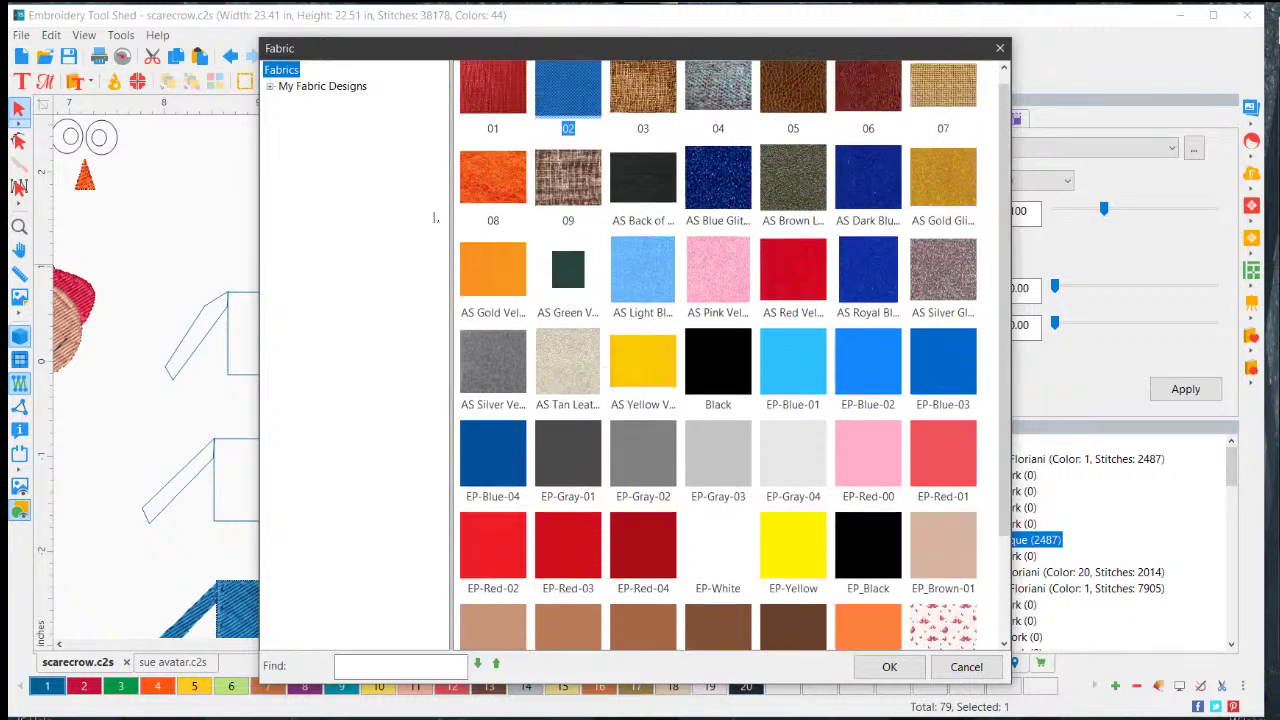
{"action": "left_click", "coordinate": [269, 87]}
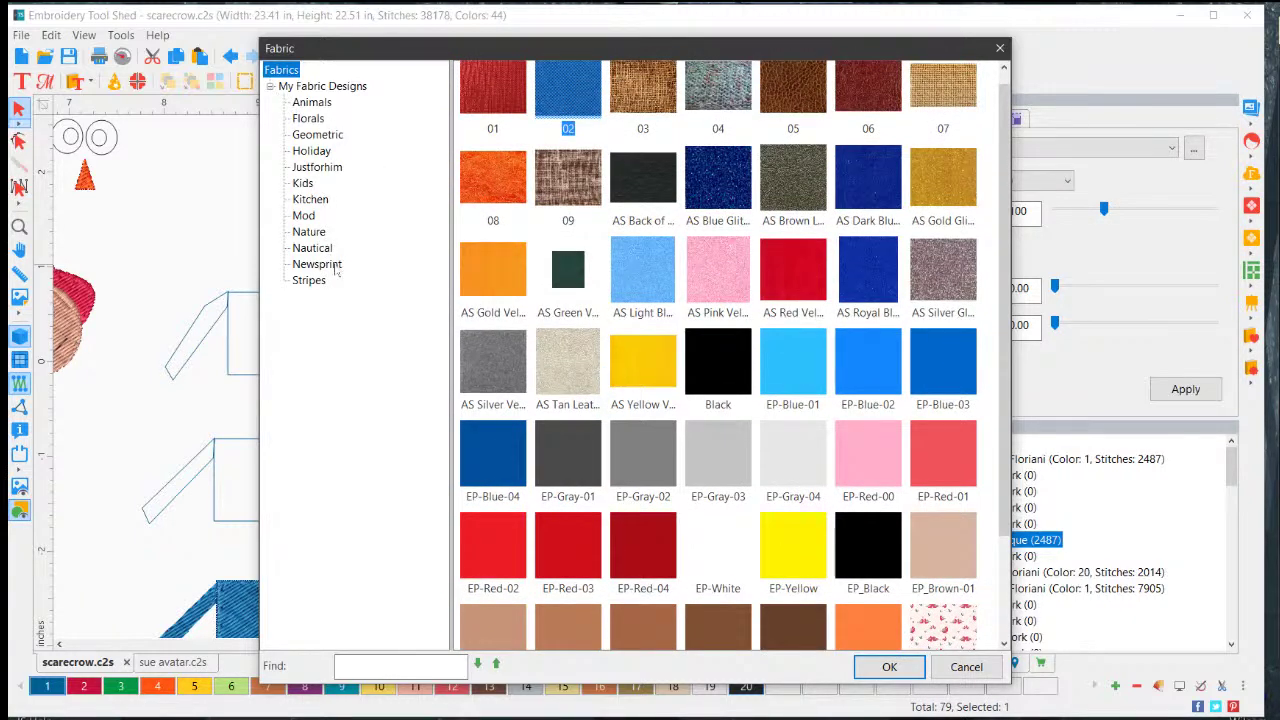
{"action": "left_click", "coordinate": [322, 153]}
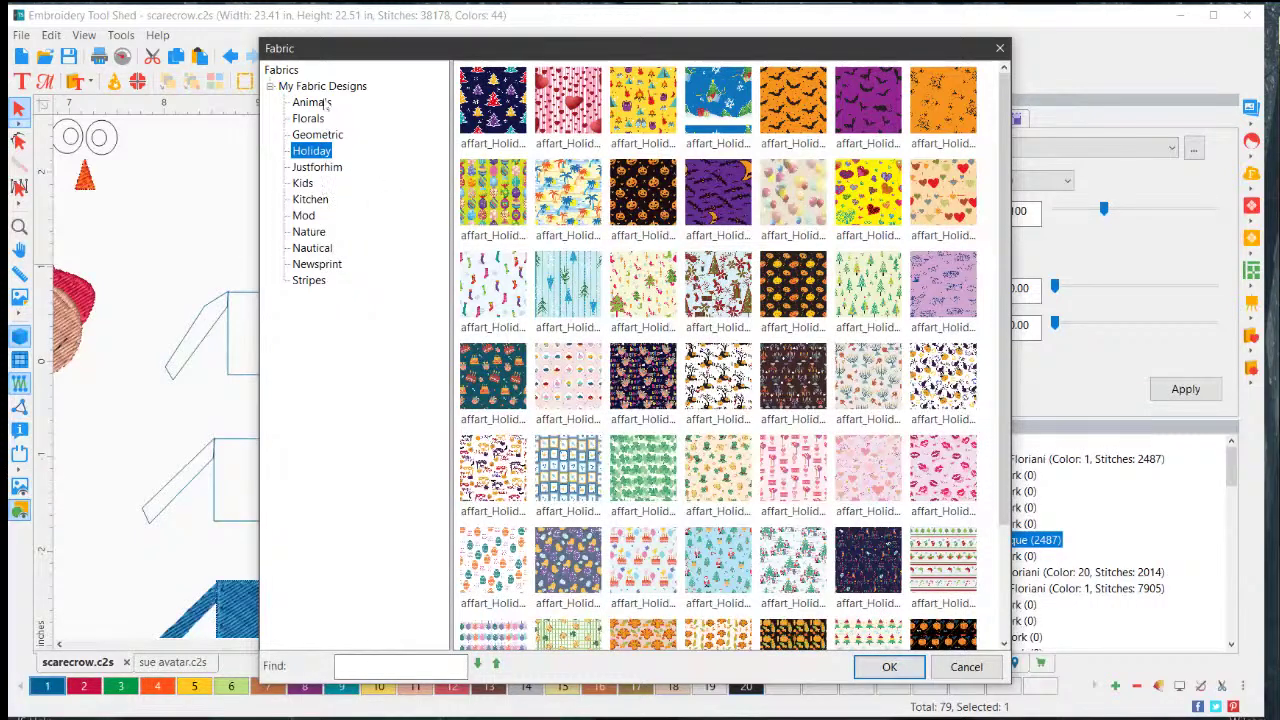
{"action": "left_click", "coordinate": [287, 72]}
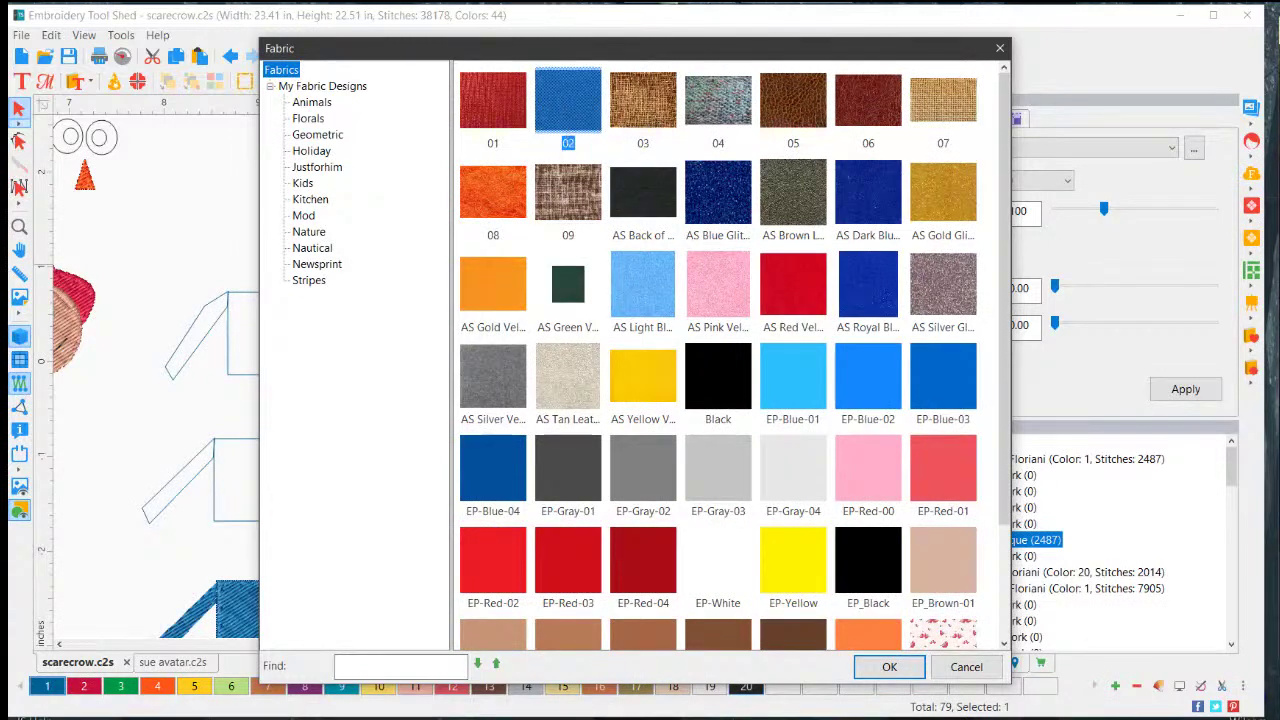
{"action": "left_click", "coordinate": [889, 666]}
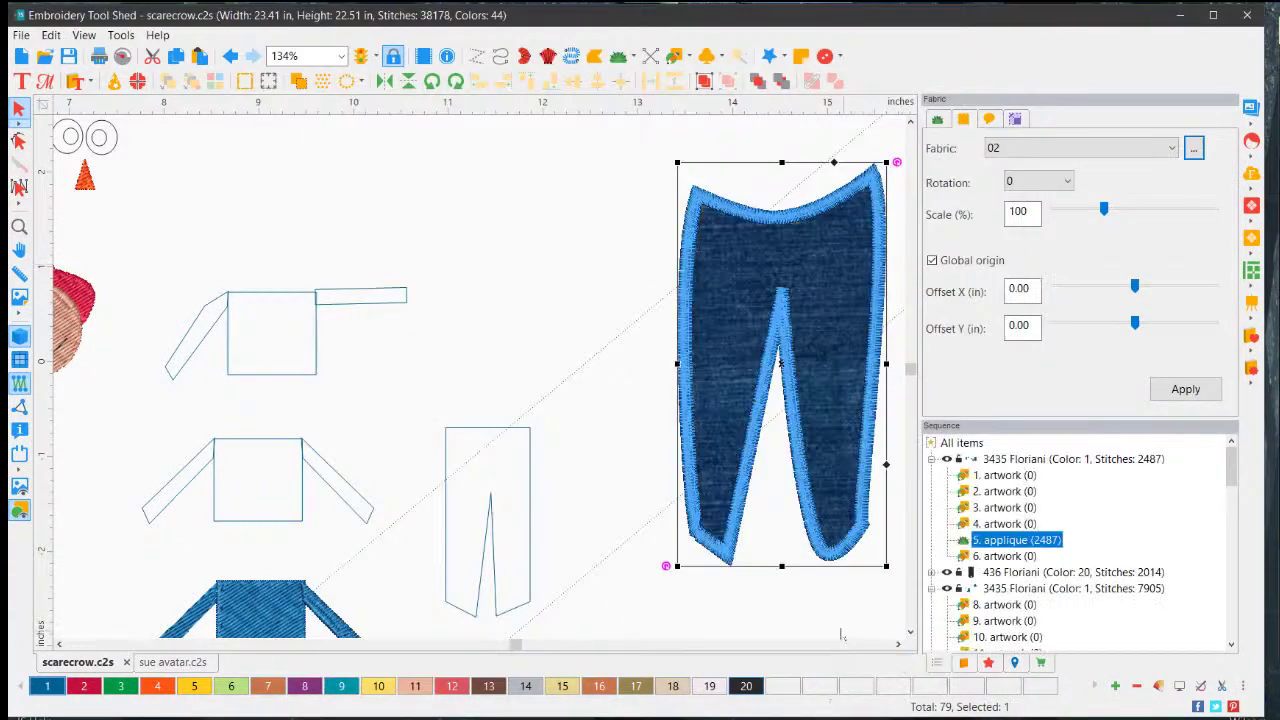
{"action": "left_click", "coordinate": [546, 210]}
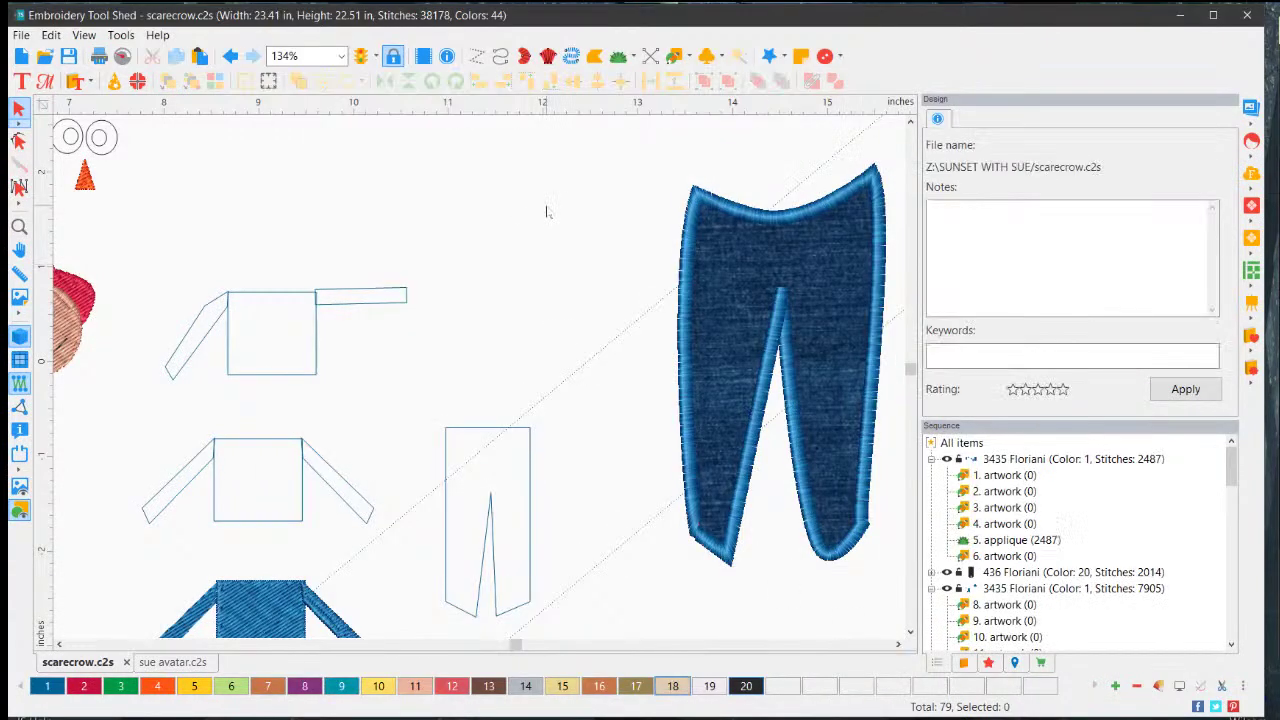
- Assign thread color 1, Floriani 3435 Deep Ocean, to the trousers applique and deselect it
{"action": "left_click", "coordinate": [690, 403]}
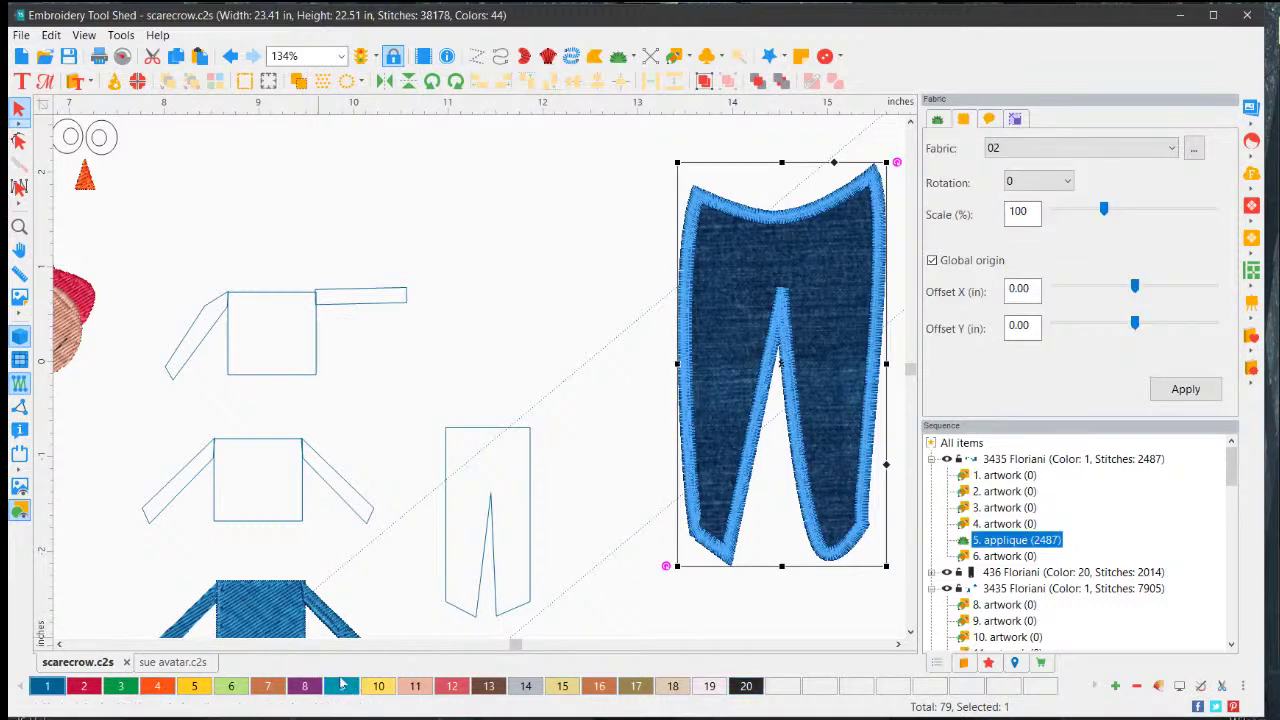
{"action": "left_click", "coordinate": [52, 684]}
{"action": "left_click", "coordinate": [540, 292]}
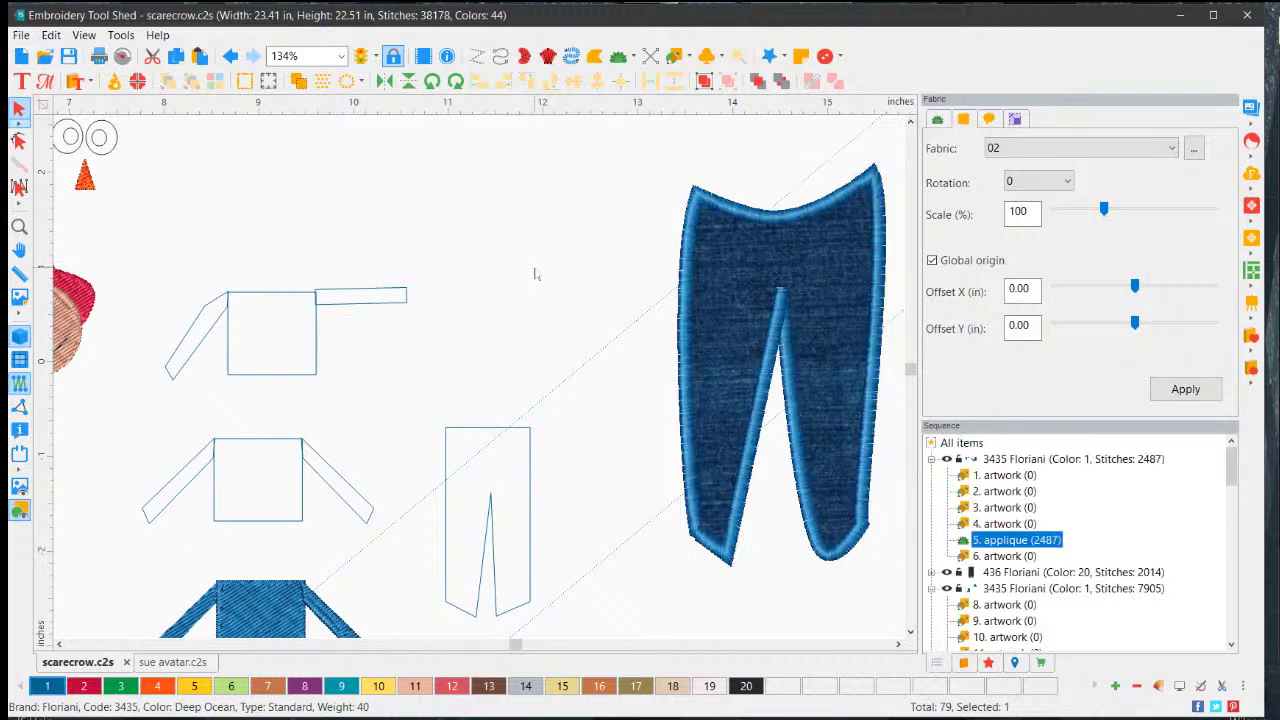
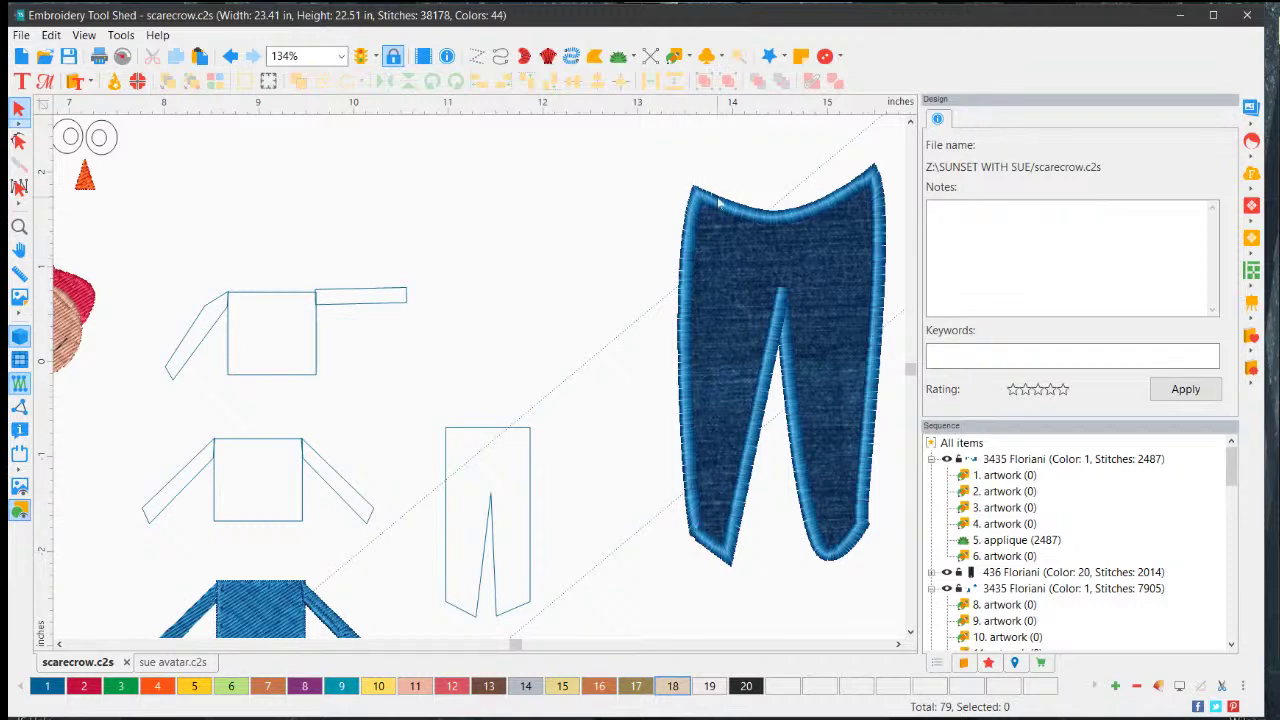
- Move the brown shirt applique from below the striped shirt to directly above the enlarged denim trousers
{"action": "left_click", "coordinate": [911, 633]}
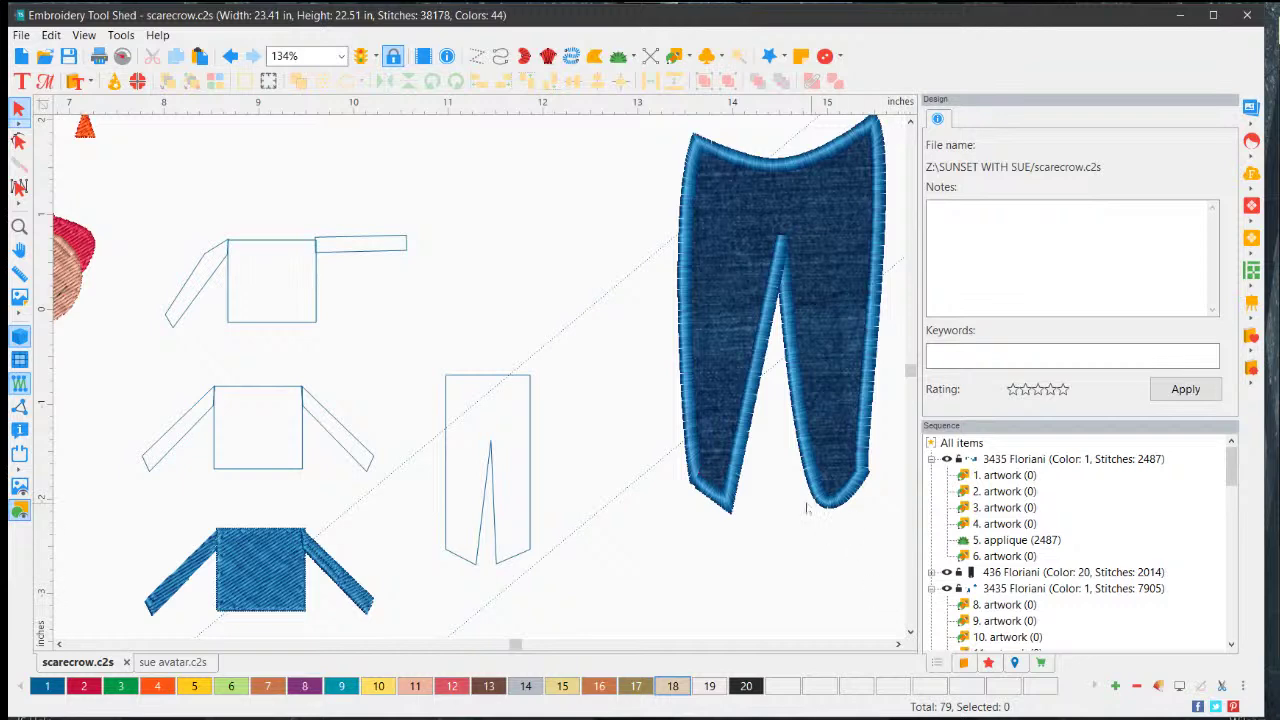
{"action": "scroll", "coordinate": [748, 475], "scroll_direction": "down", "scroll_amount": 4}
{"action": "scroll", "coordinate": [741, 487], "scroll_direction": "down", "scroll_amount": 2}
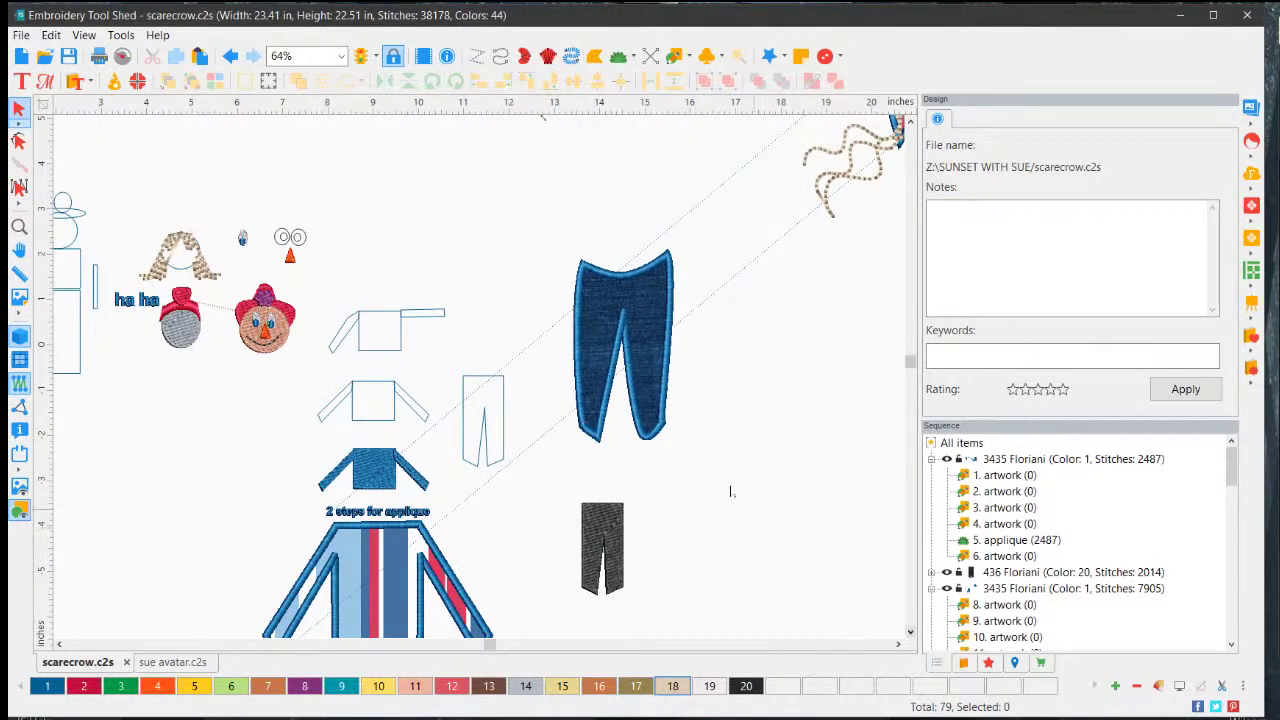
{"action": "scroll", "coordinate": [390, 470], "scroll_direction": "down", "scroll_amount": 2}
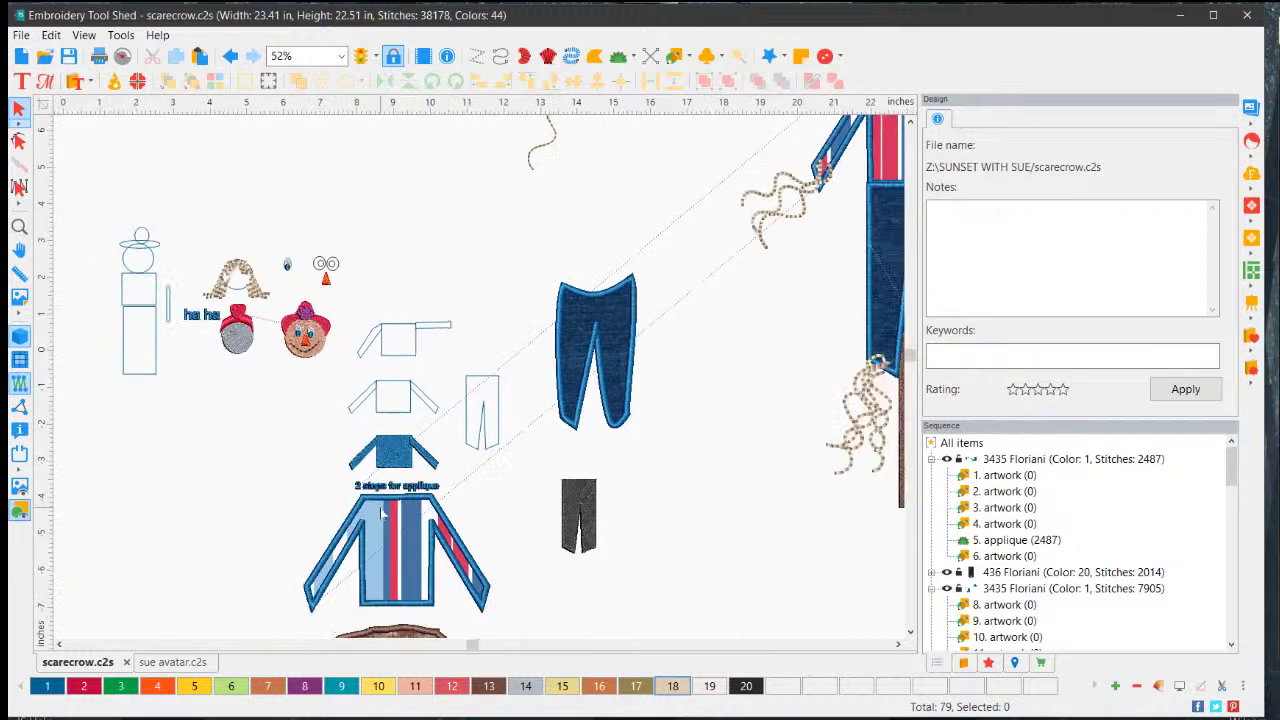
{"action": "left_click_drag", "start_coordinate": [424, 567], "coordinate": [606, 166]}
- Enlarge the denim trousers to fit beneath the brown shirt, shift them slightly left, and widen them to about 3.43 in
{"action": "left_click", "coordinate": [600, 370]}
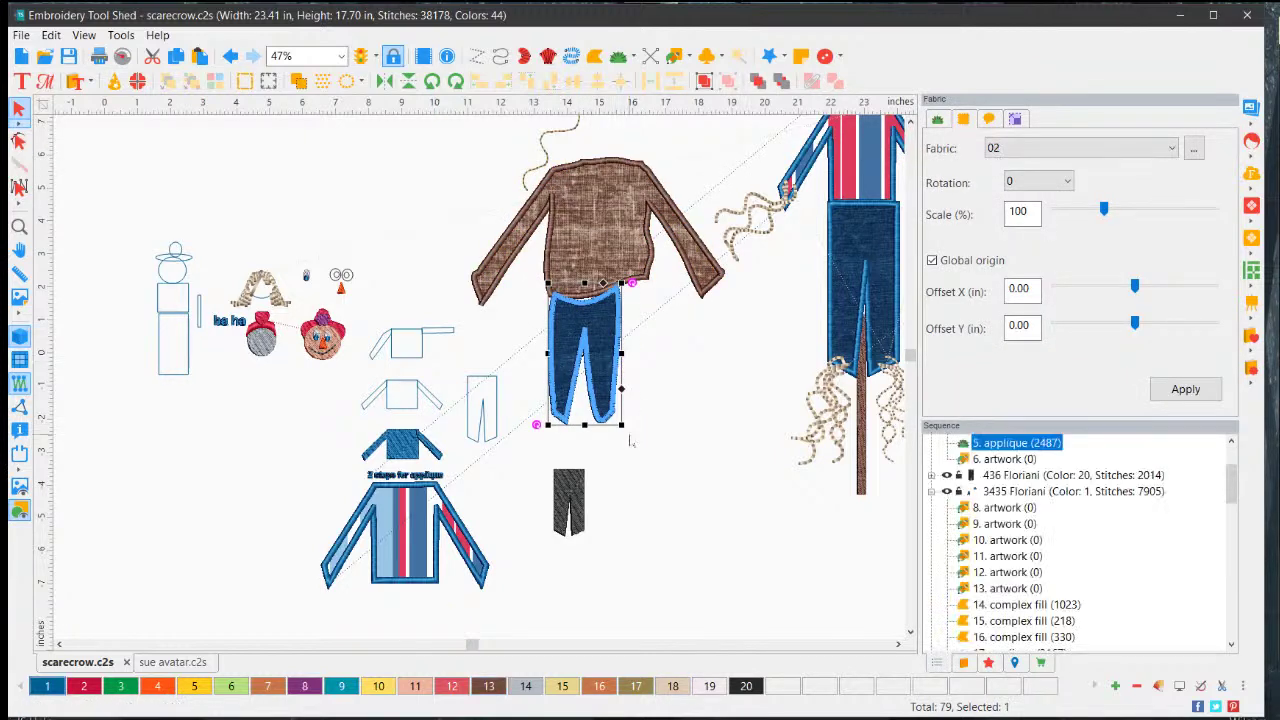
{"action": "left_click_drag", "start_coordinate": [622, 424], "coordinate": [685, 474]}
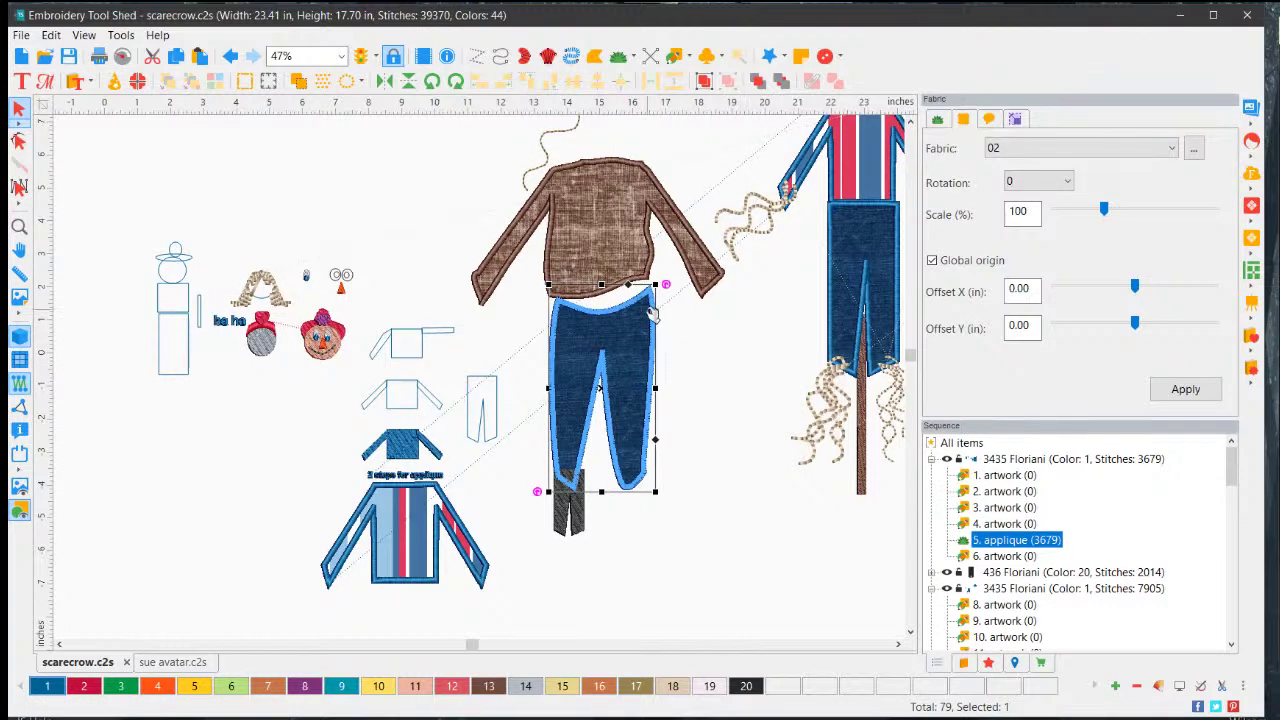
{"action": "left_click_drag", "start_coordinate": [660, 322], "coordinate": [648, 314]}
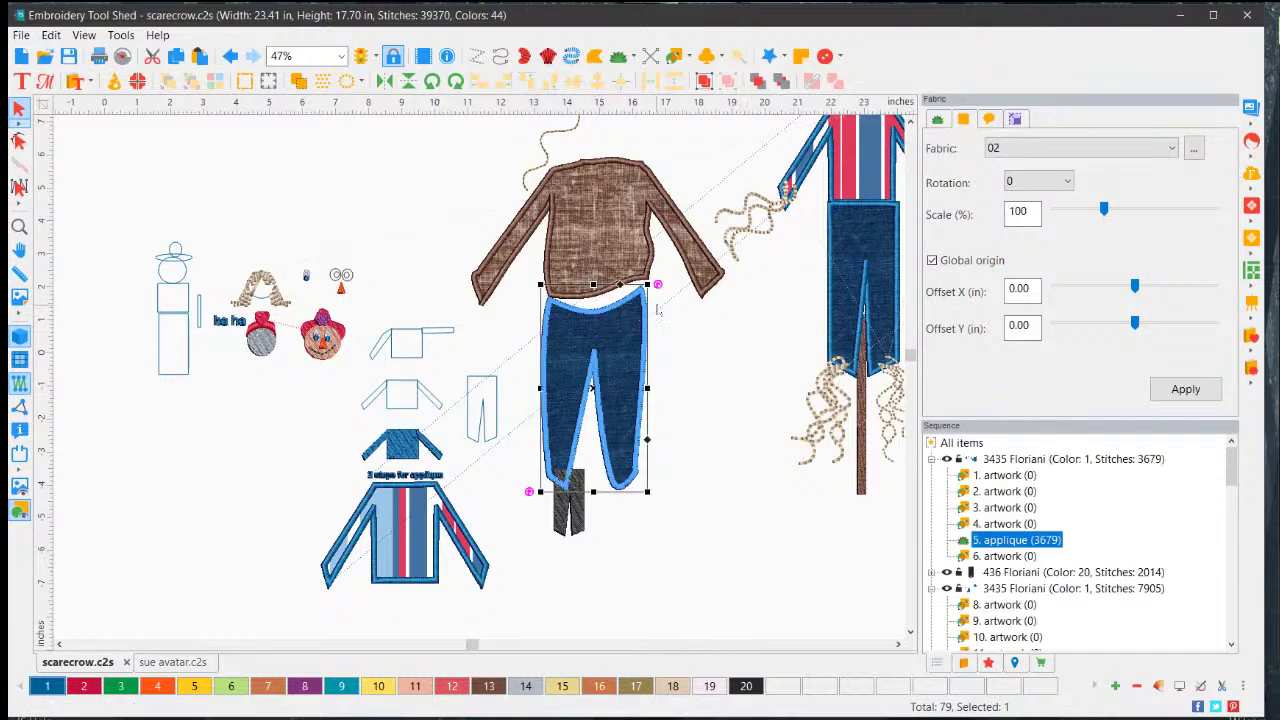
{"action": "left_click_drag", "start_coordinate": [648, 387], "coordinate": [651, 404]}
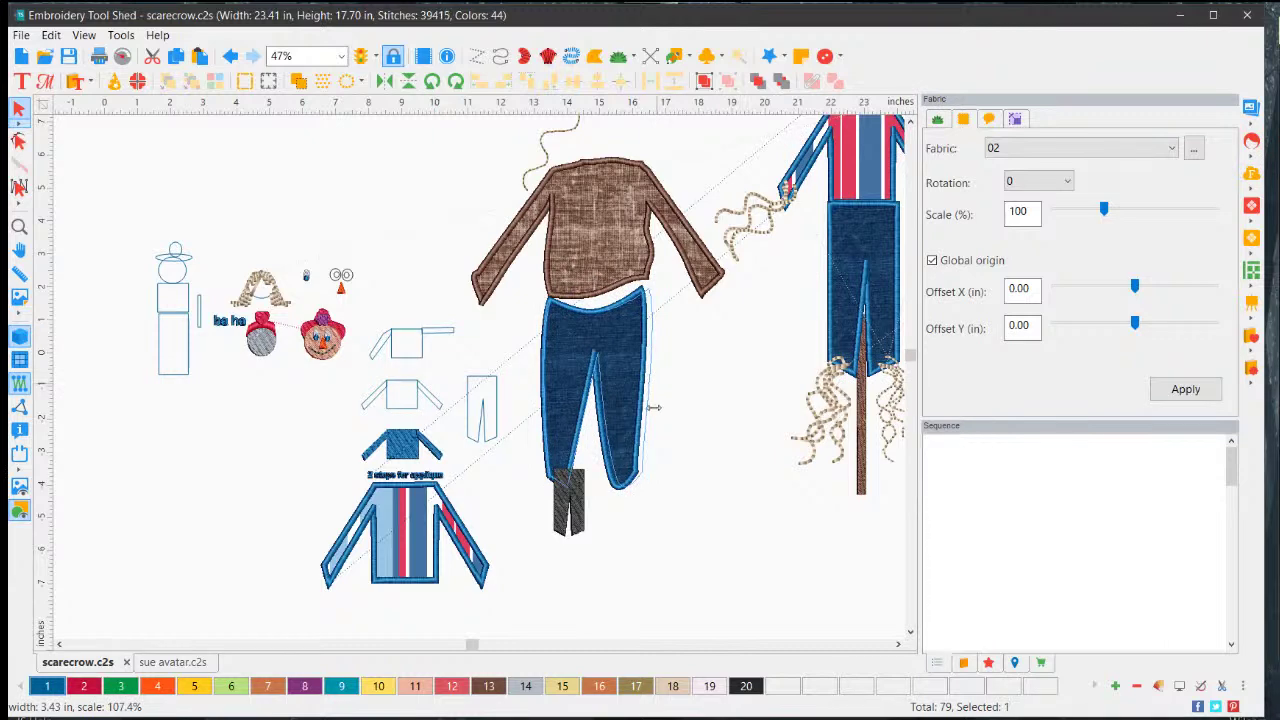
{"action": "left_click", "coordinate": [705, 452]}
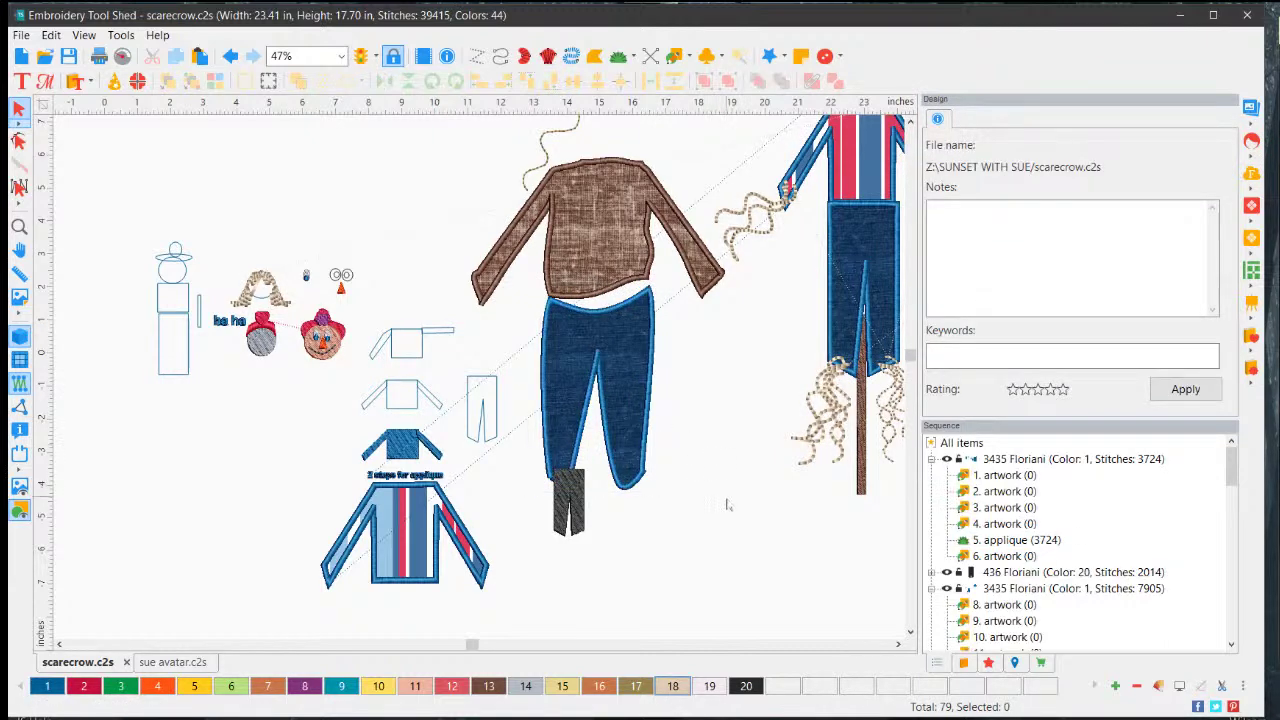
- Move the small dark filled trousers away from the denim pair to the empty area above the shirt outlines, and deselect them
{"action": "left_click", "coordinate": [568, 500]}
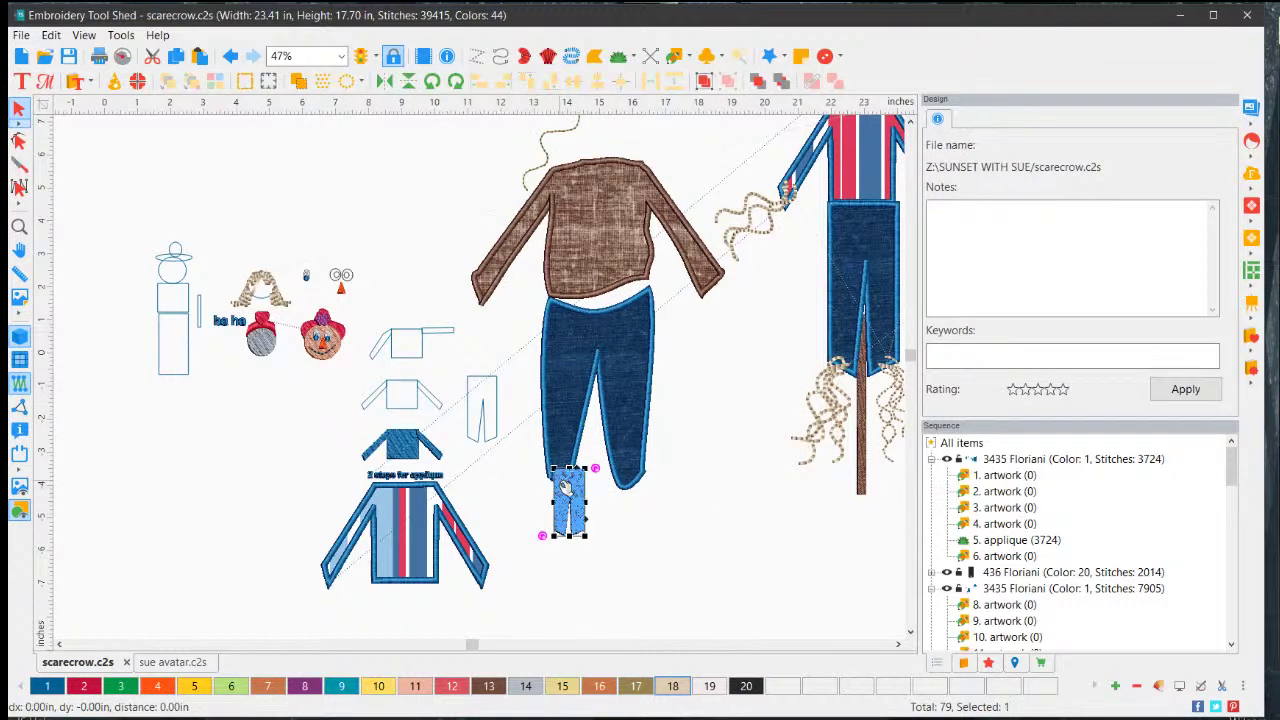
{"action": "left_click_drag", "start_coordinate": [405, 231], "coordinate": [399, 187]}
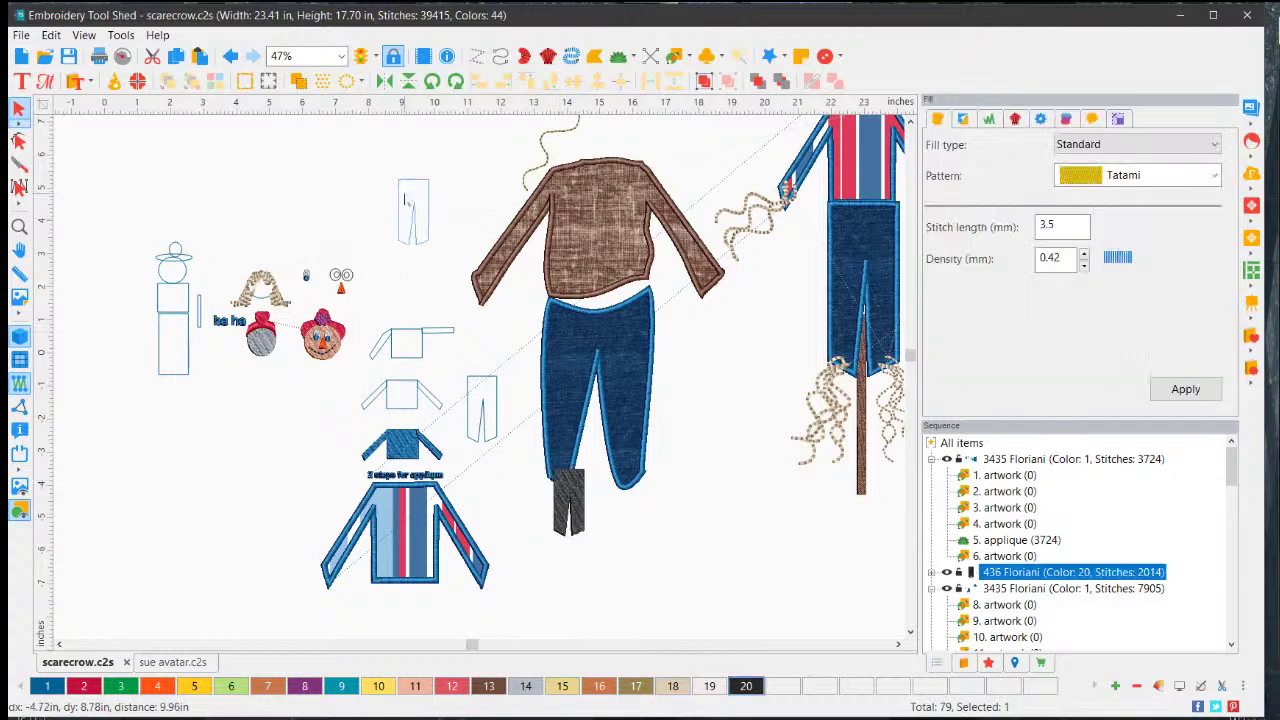
{"action": "left_click", "coordinate": [718, 531]}
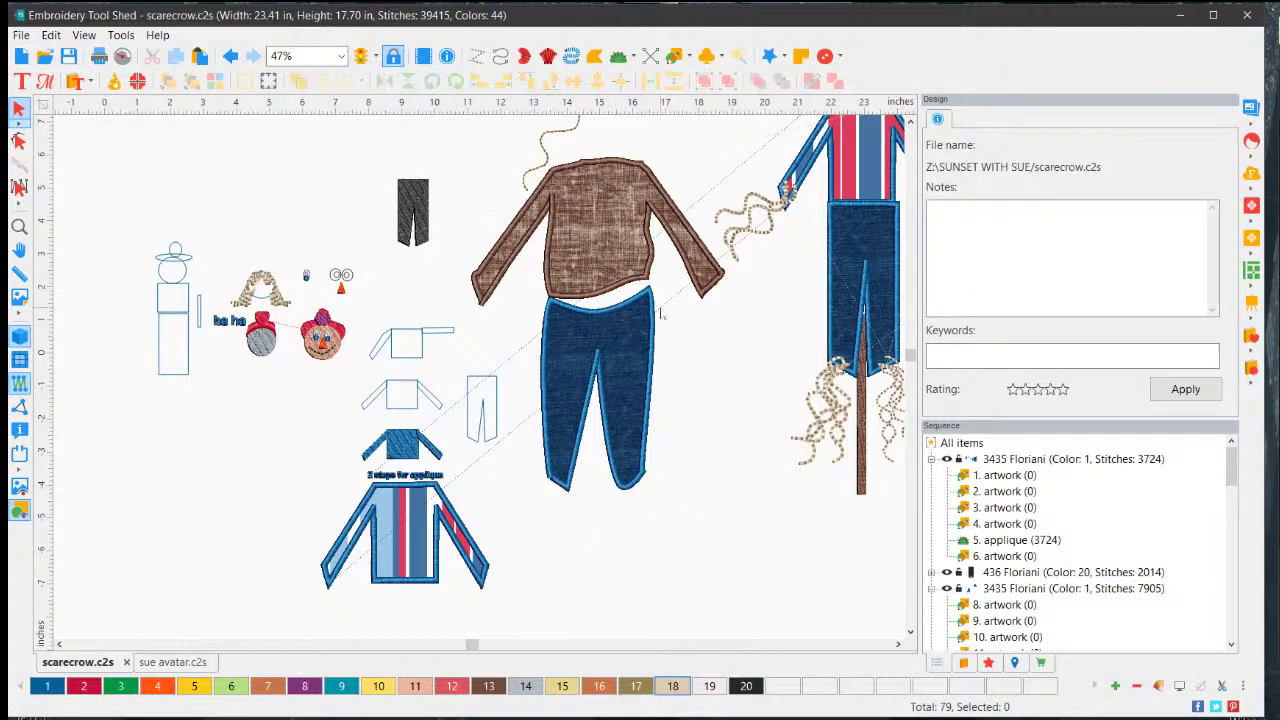
- Select all parts of the finished scarecrow head, including its hat, and move them above the brown shirt
{"action": "scroll", "coordinate": [798, 270], "scroll_direction": "down", "scroll_amount": 3}
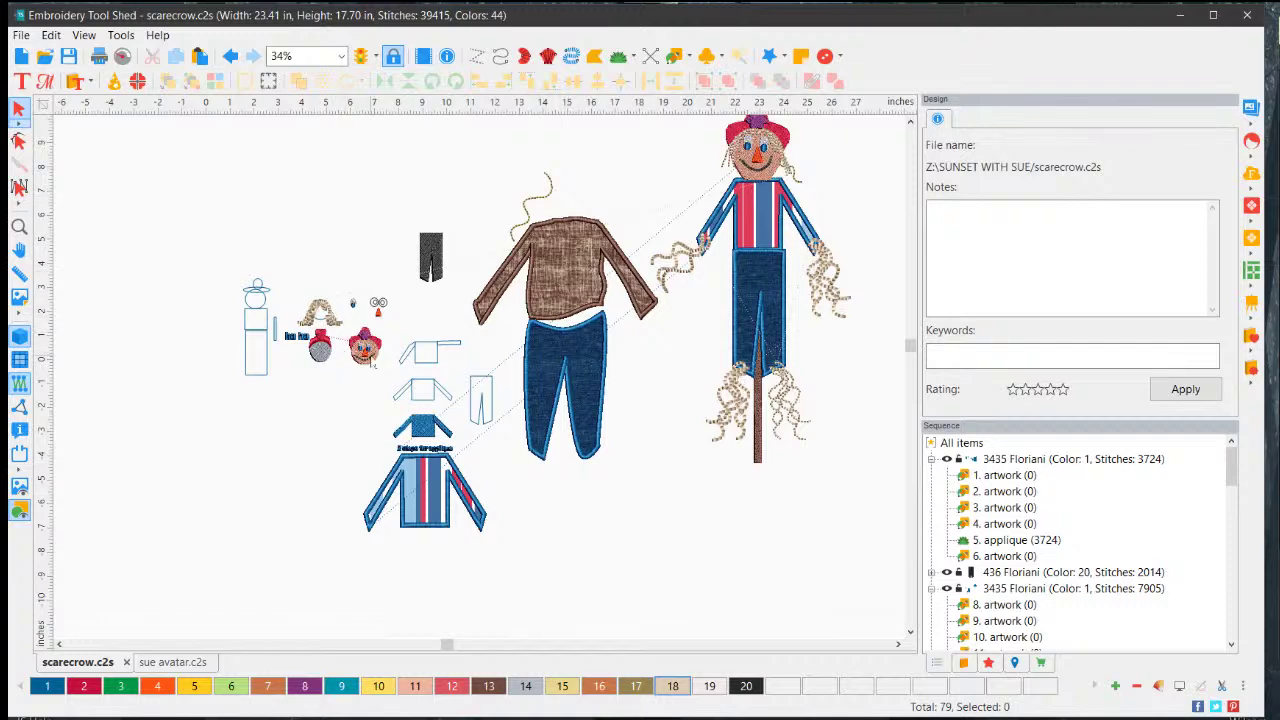
{"action": "scroll", "coordinate": [370, 360], "scroll_direction": "up", "scroll_amount": 1}
{"action": "scroll", "coordinate": [338, 383], "scroll_direction": "up", "scroll_amount": 1}
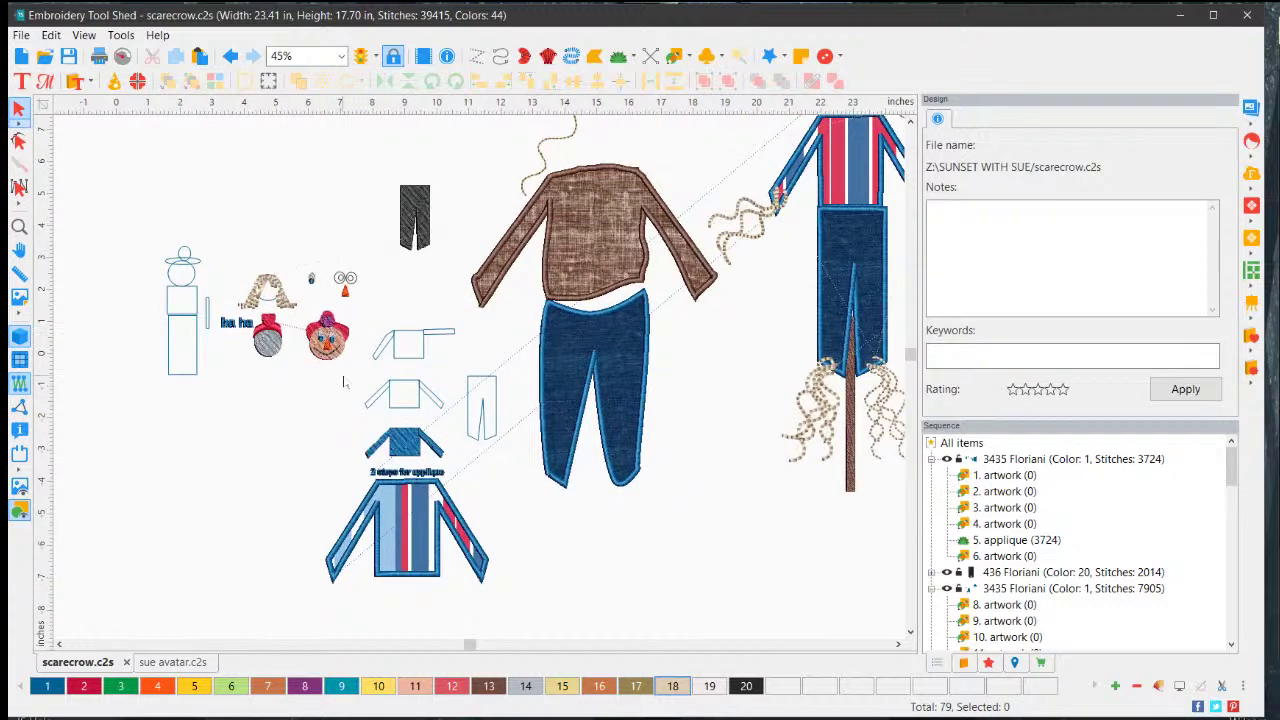
{"action": "left_click", "coordinate": [336, 364]}
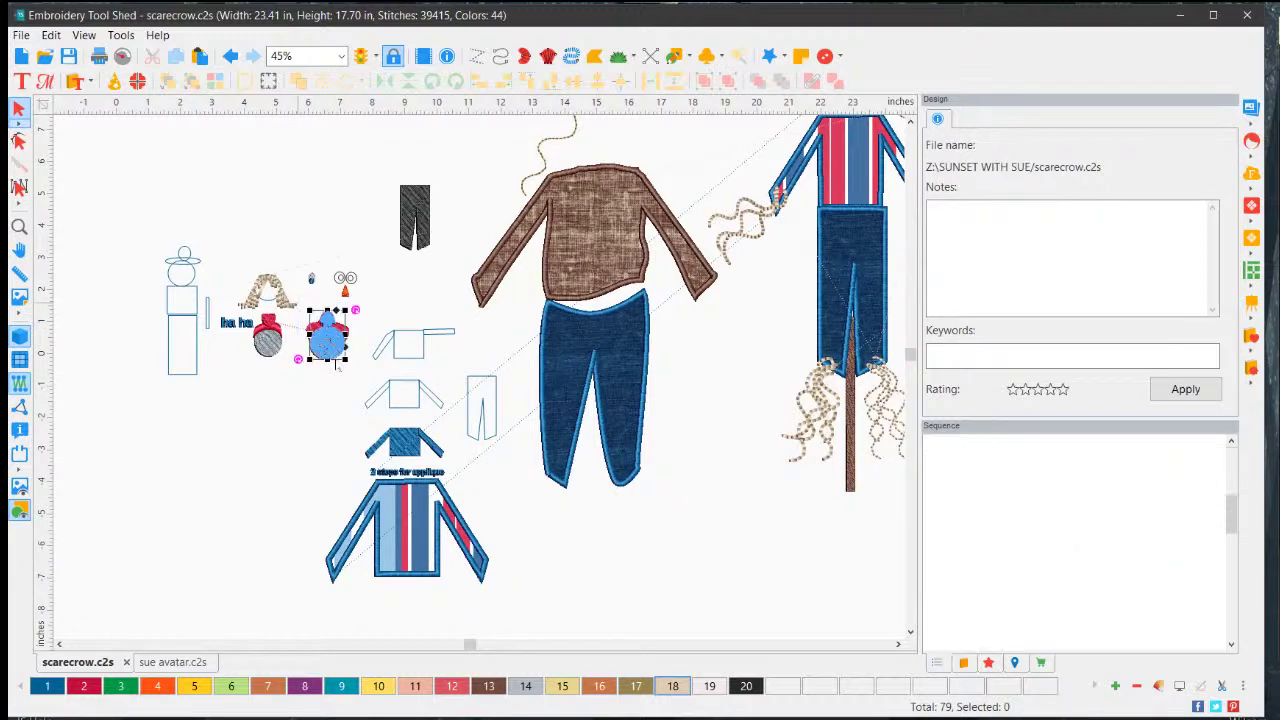
{"action": "left_click", "coordinate": [319, 388]}
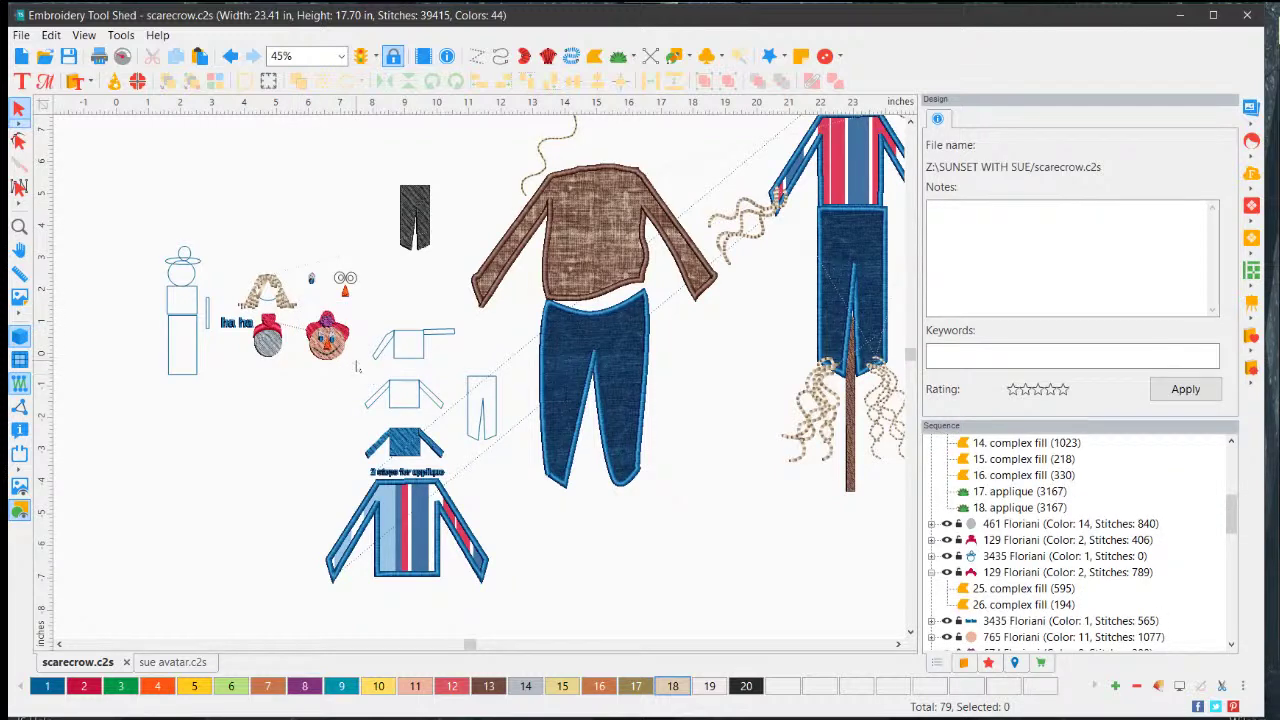
{"action": "left_click", "coordinate": [333, 340]}
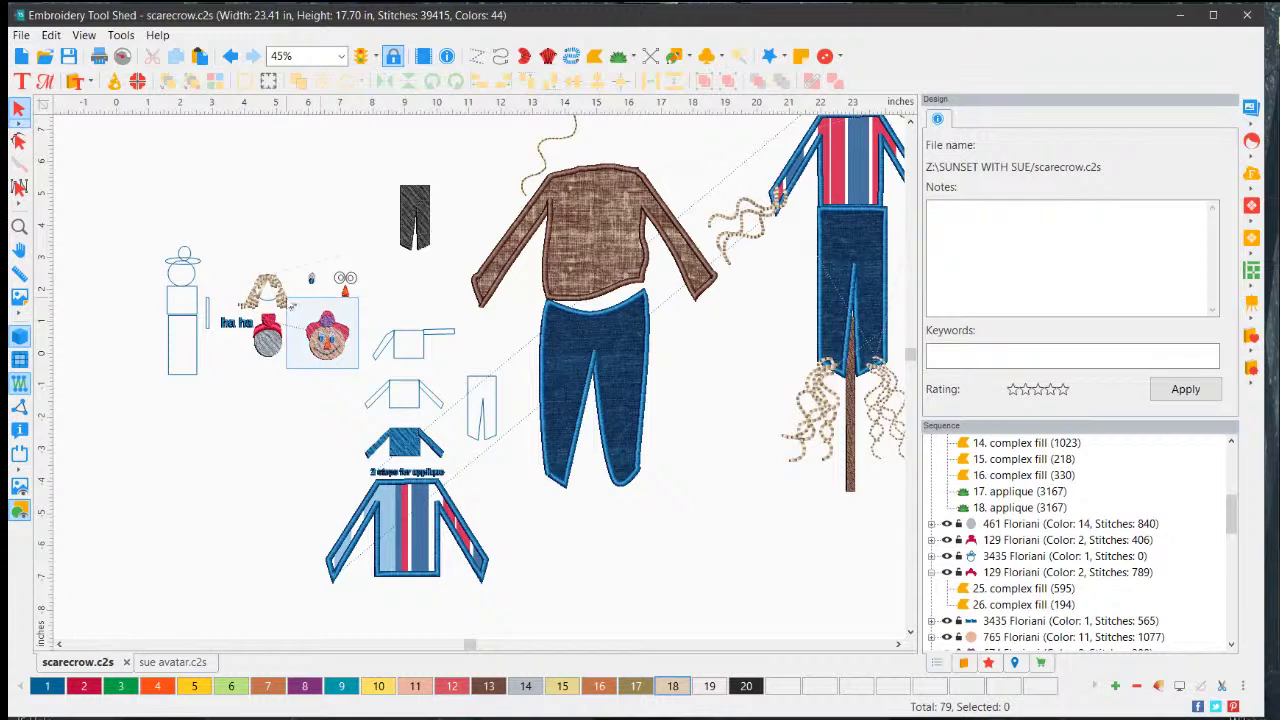
{"action": "left_click_drag", "start_coordinate": [333, 338], "coordinate": [592, 131]}
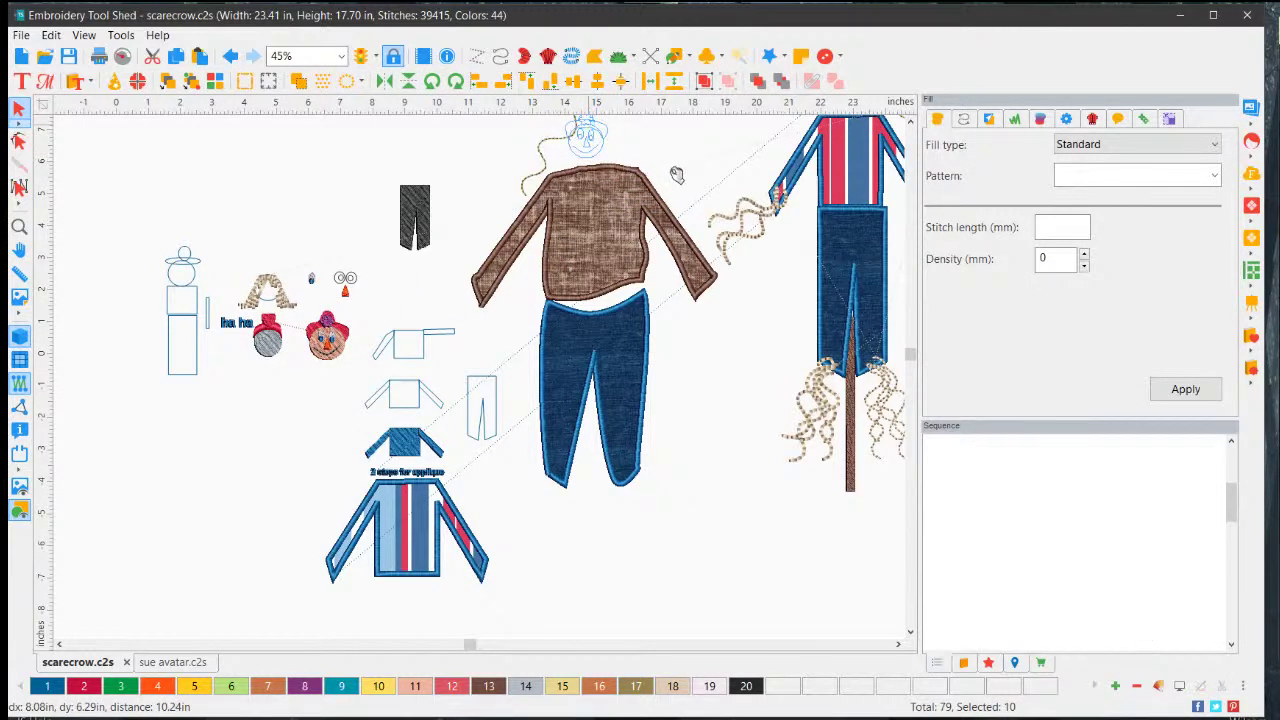
- Enlarge the head to about 3.22 by 3.70 in, center it over the shirt's neckline, and deselect it
{"action": "left_click", "coordinate": [910, 121]}
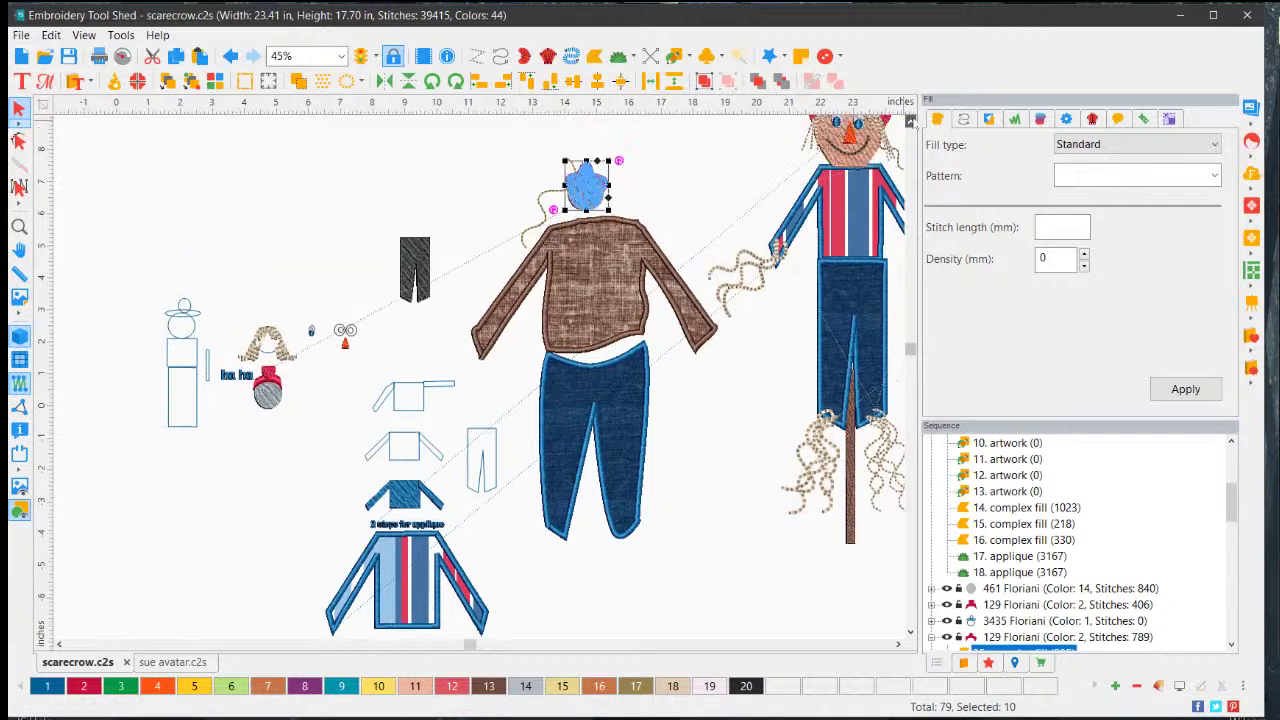
{"action": "left_click", "coordinate": [910, 121]}
{"action": "left_click", "coordinate": [910, 121]}
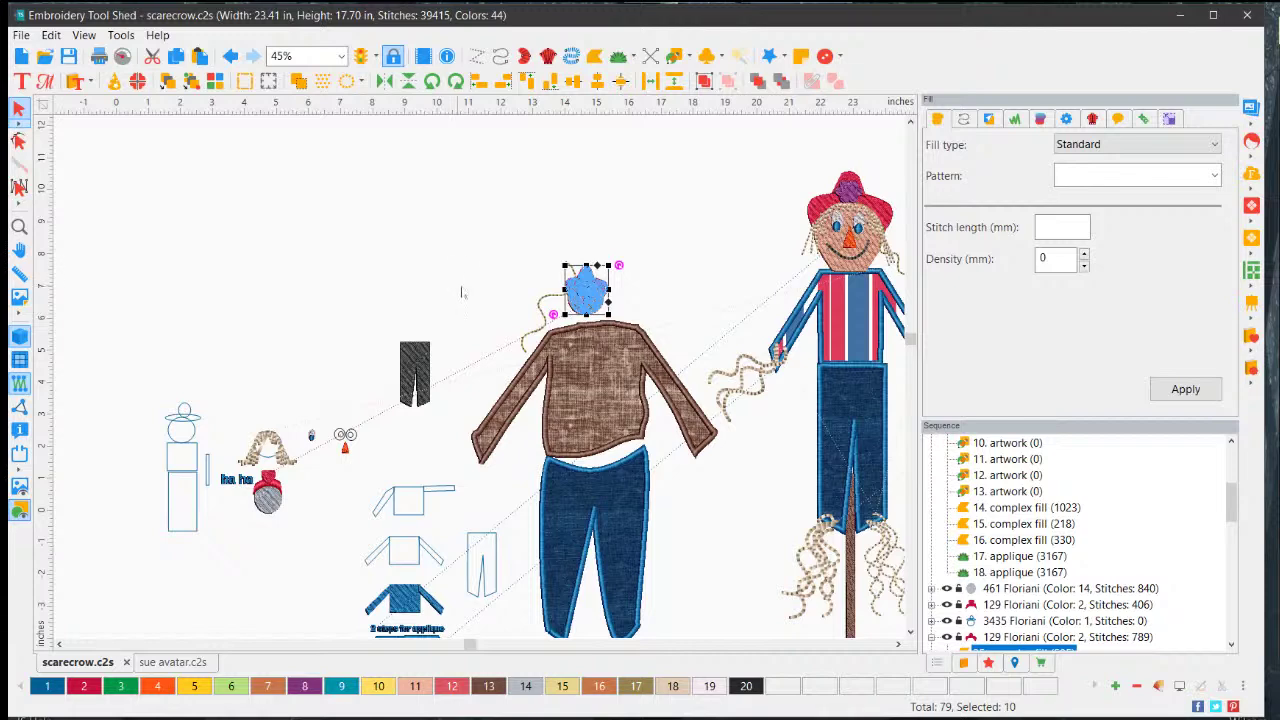
{"action": "left_click_drag", "start_coordinate": [564, 265], "coordinate": [516, 177]}
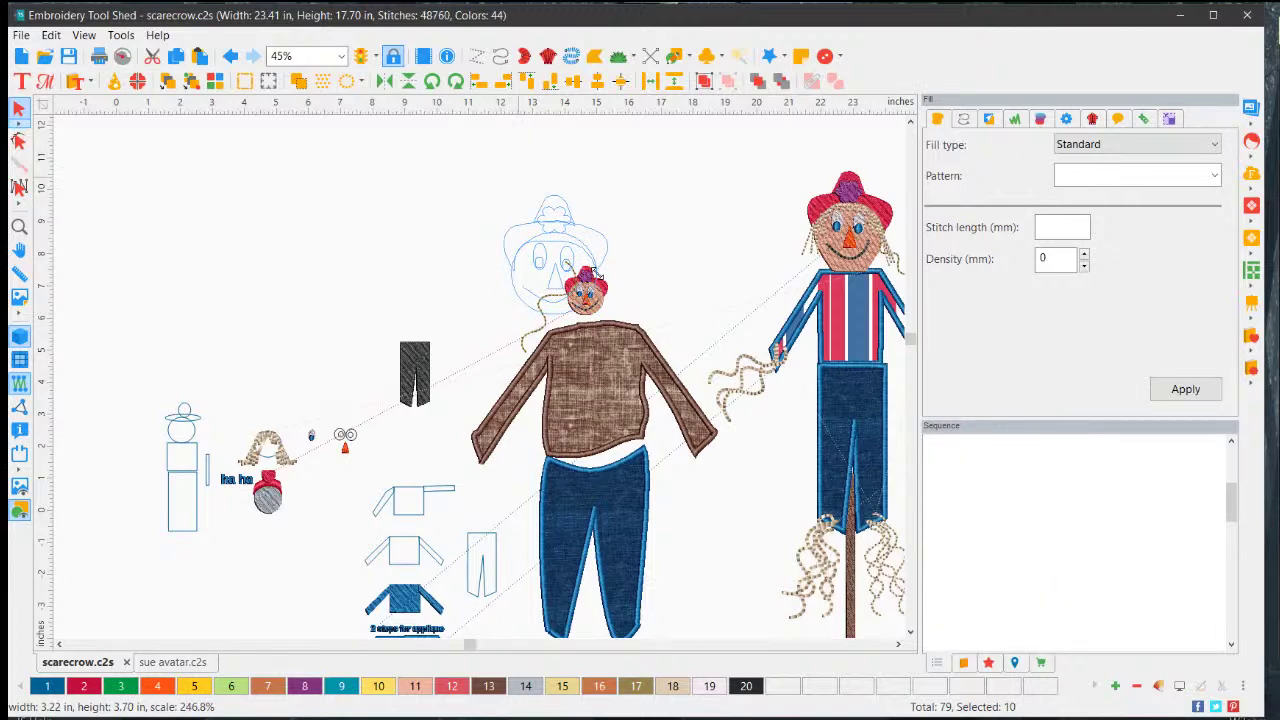
{"action": "left_click_drag", "start_coordinate": [581, 277], "coordinate": [626, 270]}
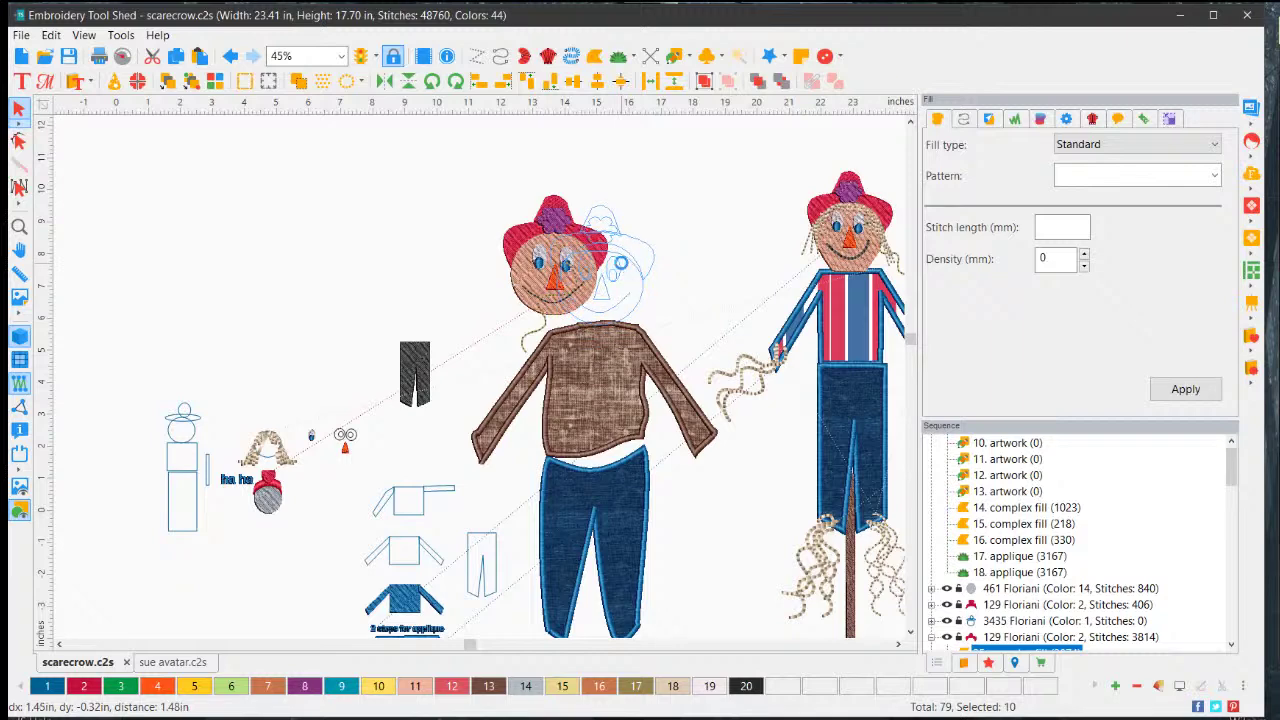
{"action": "left_click", "coordinate": [700, 316]}
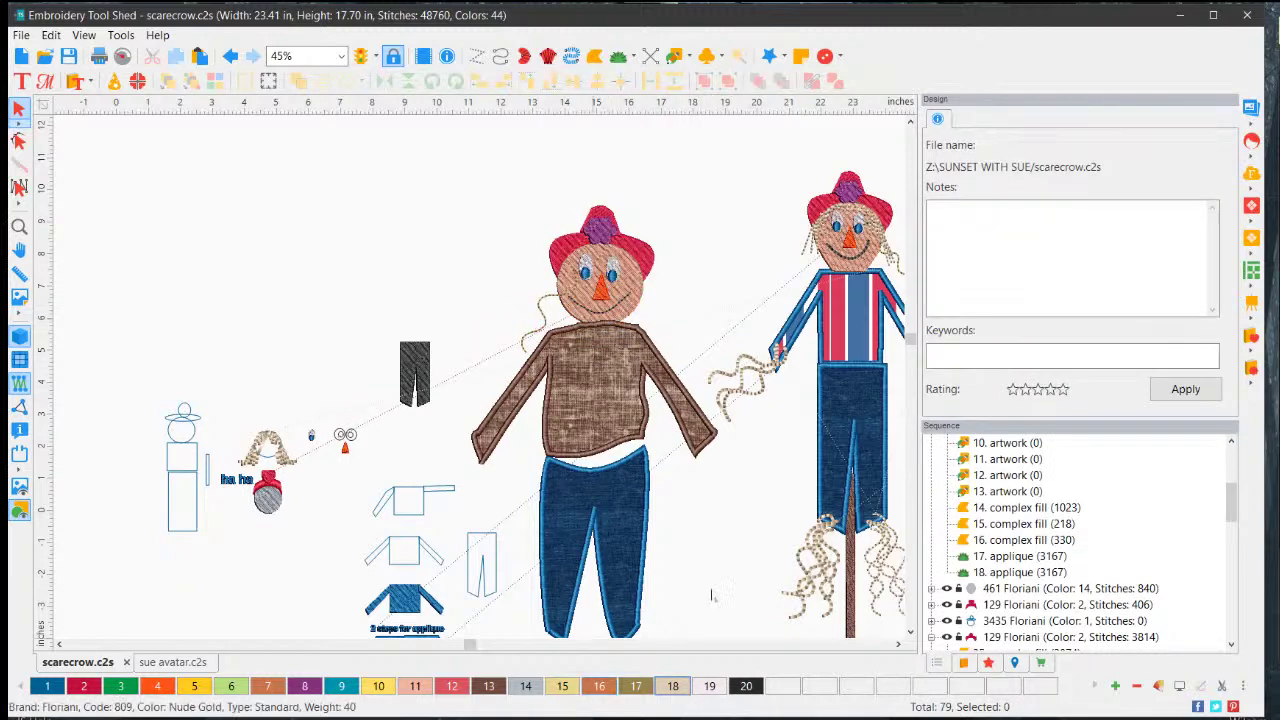
- Move the loose wavy strand from beside the head to the empty area above and left of the scarecrow
{"action": "left_click", "coordinate": [544, 318]}
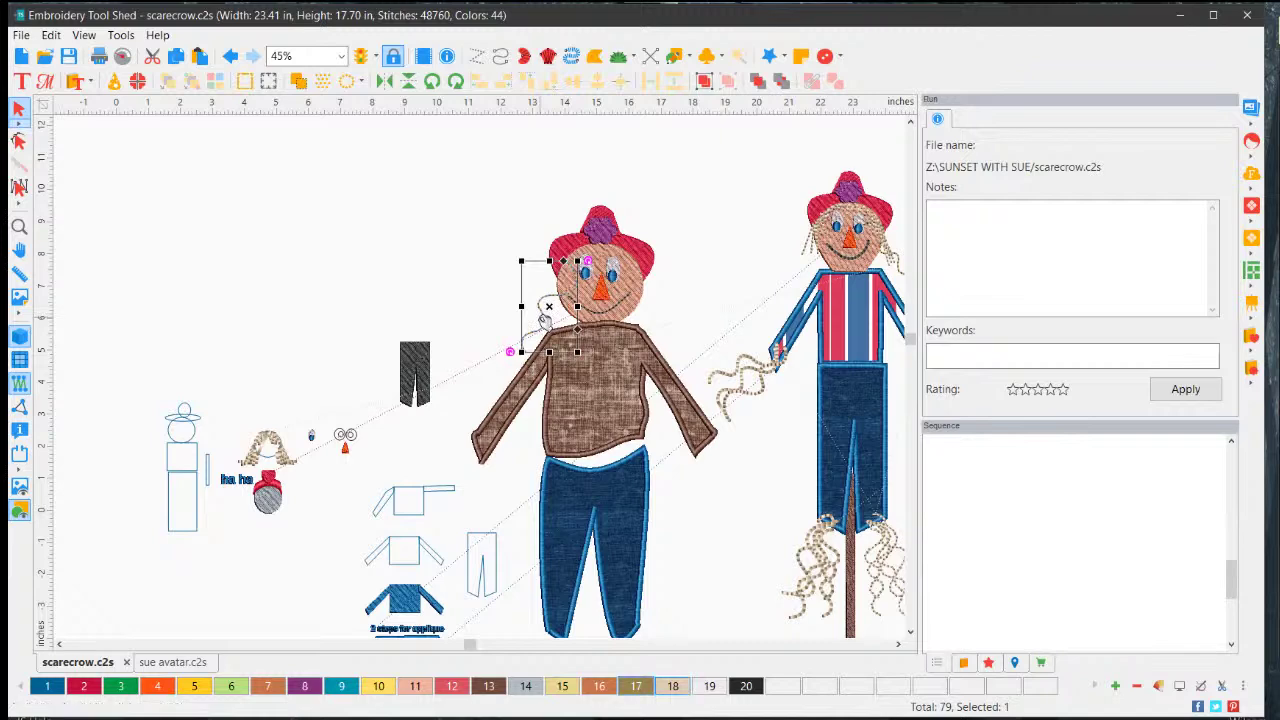
{"action": "left_click_drag", "start_coordinate": [544, 318], "coordinate": [446, 151]}
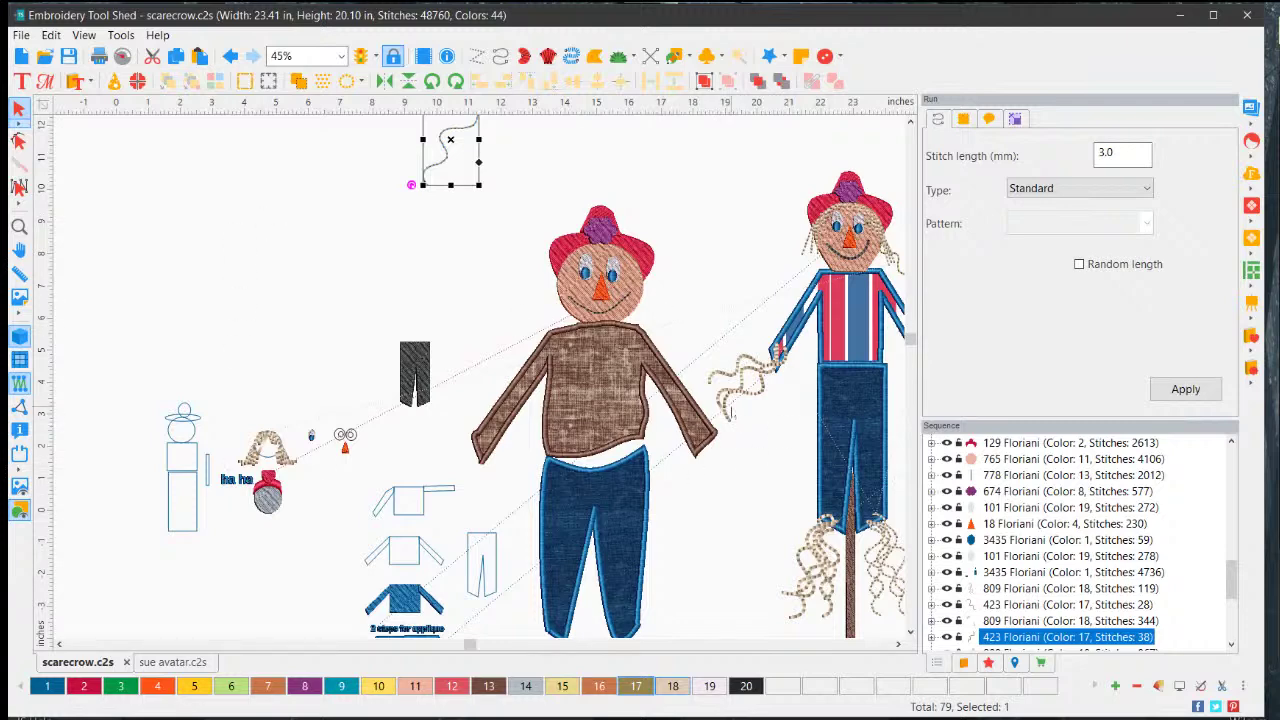
{"action": "scroll", "coordinate": [822, 477], "scroll_direction": "down", "scroll_amount": 1}
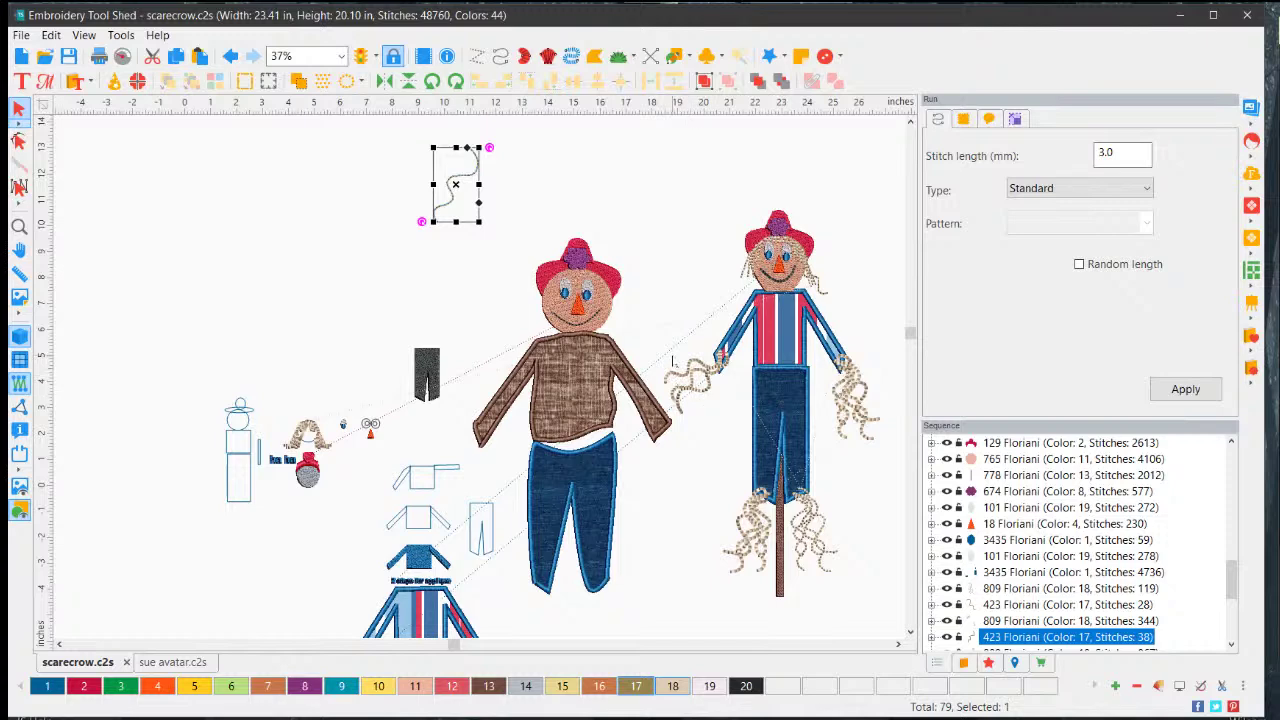
- Edit the face fill's outline and move the lower end of its stitch angle line up to run across the forehead
{"action": "scroll", "coordinate": [547, 355], "scroll_direction": "up", "scroll_amount": 3}
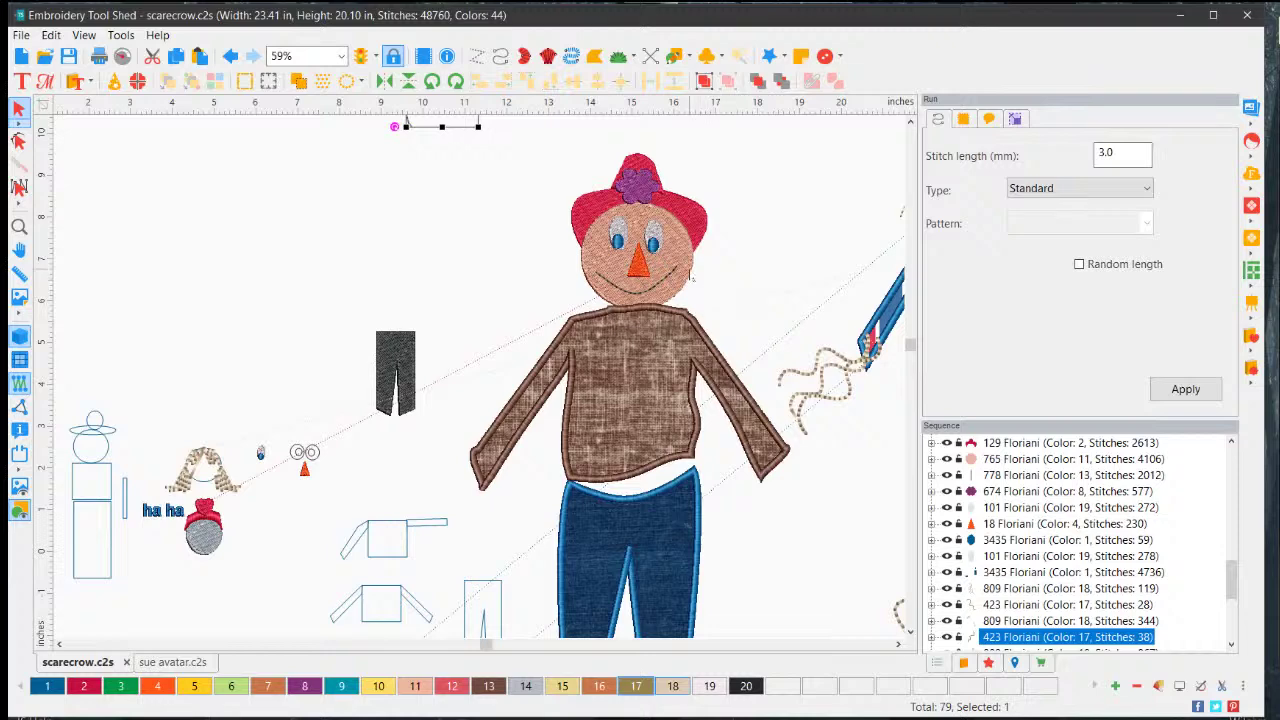
{"action": "left_click", "coordinate": [680, 290]}
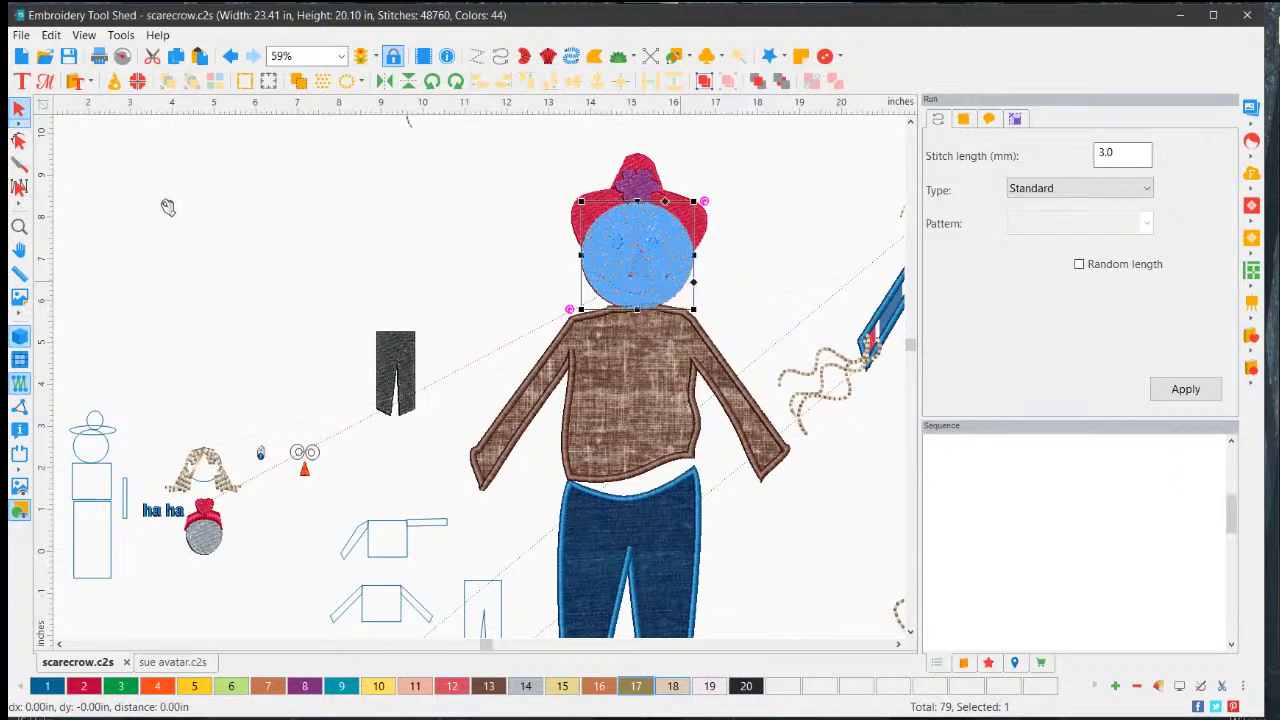
{"action": "left_click", "coordinate": [18, 141]}
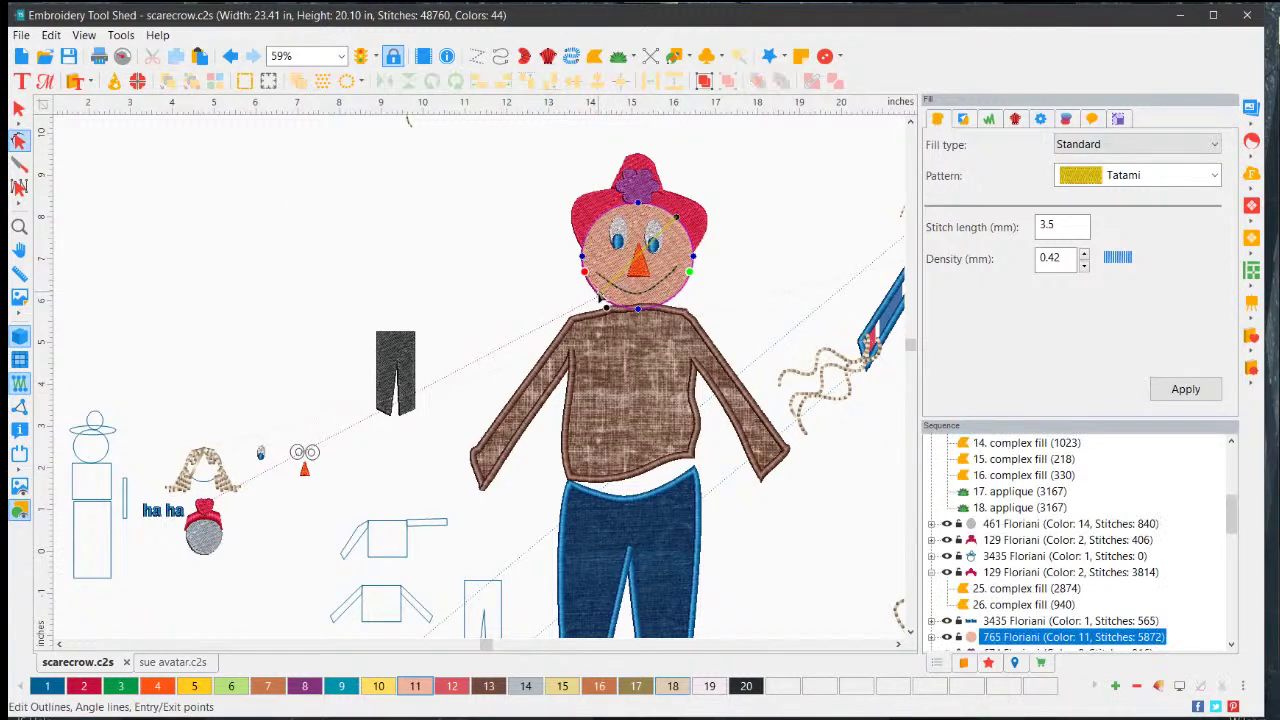
{"action": "left_click_drag", "start_coordinate": [592, 305], "coordinate": [596, 218]}
- Add an outline point on each side of the face's jaw and pull both points inward to slim the chin
{"action": "right_click", "coordinate": [677, 293]}
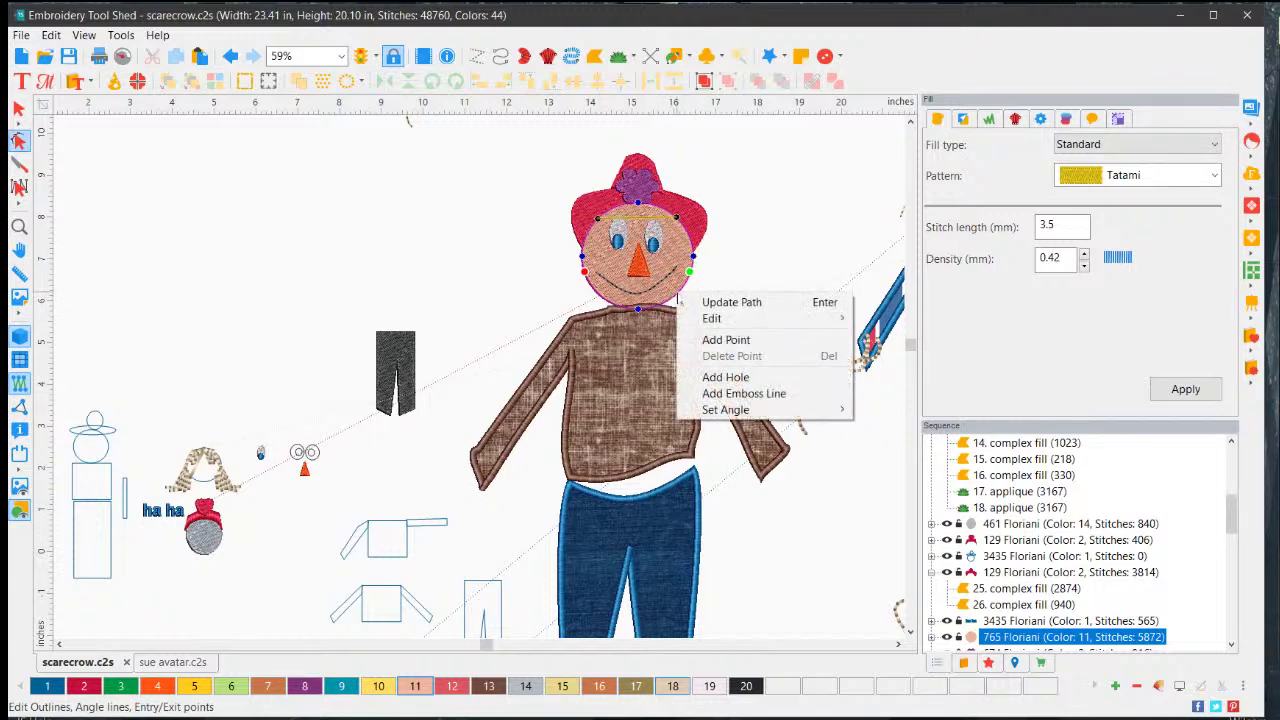
{"action": "left_click", "coordinate": [708, 340]}
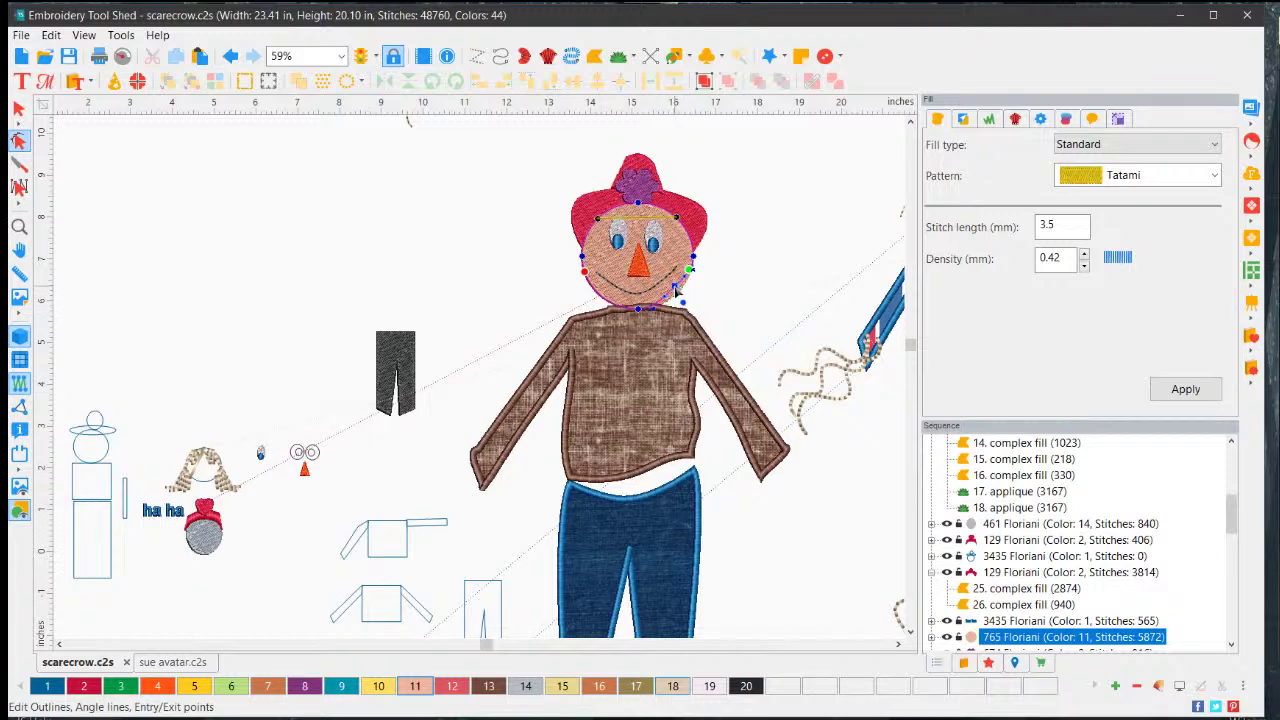
{"action": "right_click", "coordinate": [596, 299]}
{"action": "left_click", "coordinate": [638, 338]}
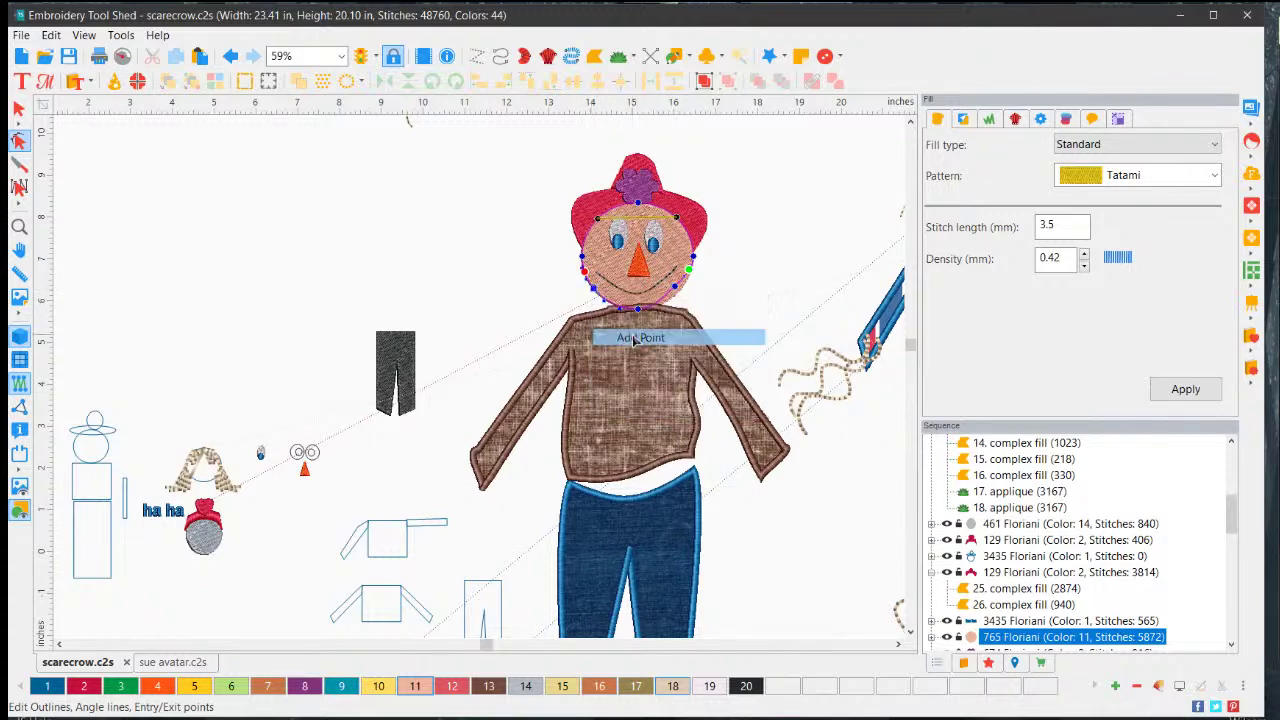
{"action": "left_click_drag", "start_coordinate": [598, 289], "coordinate": [600, 285]}
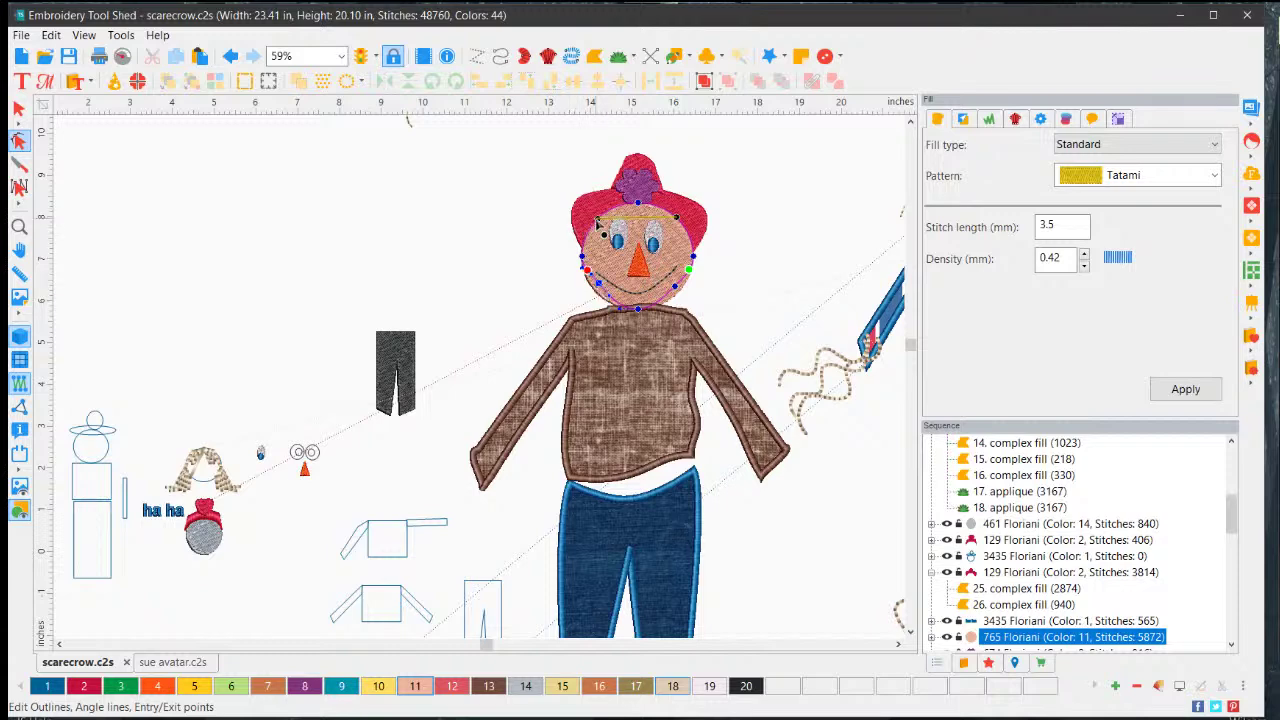
- Adjust the face's stitch angle line, pull both cheeks inward, apply the change, and finish editing the outline
{"action": "left_click_drag", "start_coordinate": [598, 226], "coordinate": [597, 212]}
{"action": "left_click_drag", "start_coordinate": [588, 258], "coordinate": [589, 247]}
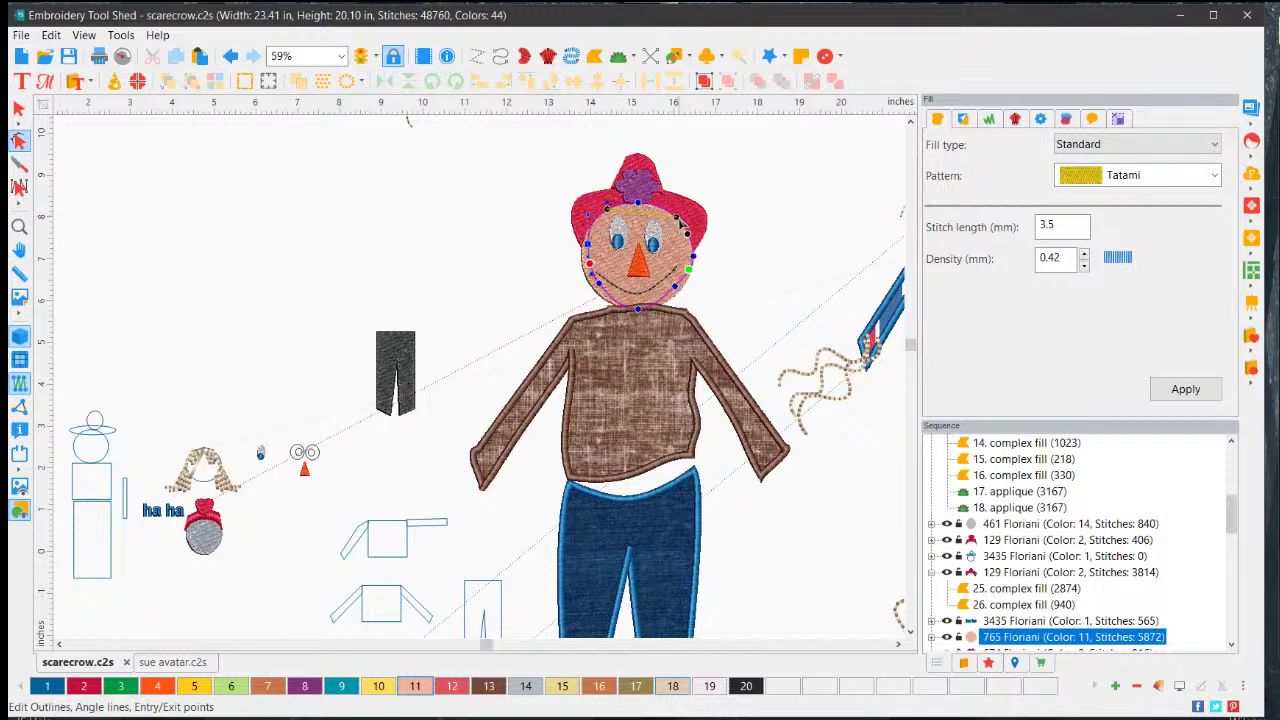
{"action": "left_click", "coordinate": [693, 257]}
{"action": "left_click_drag", "start_coordinate": [695, 262], "coordinate": [686, 250]}
{"action": "left_click", "coordinate": [1163, 393]}
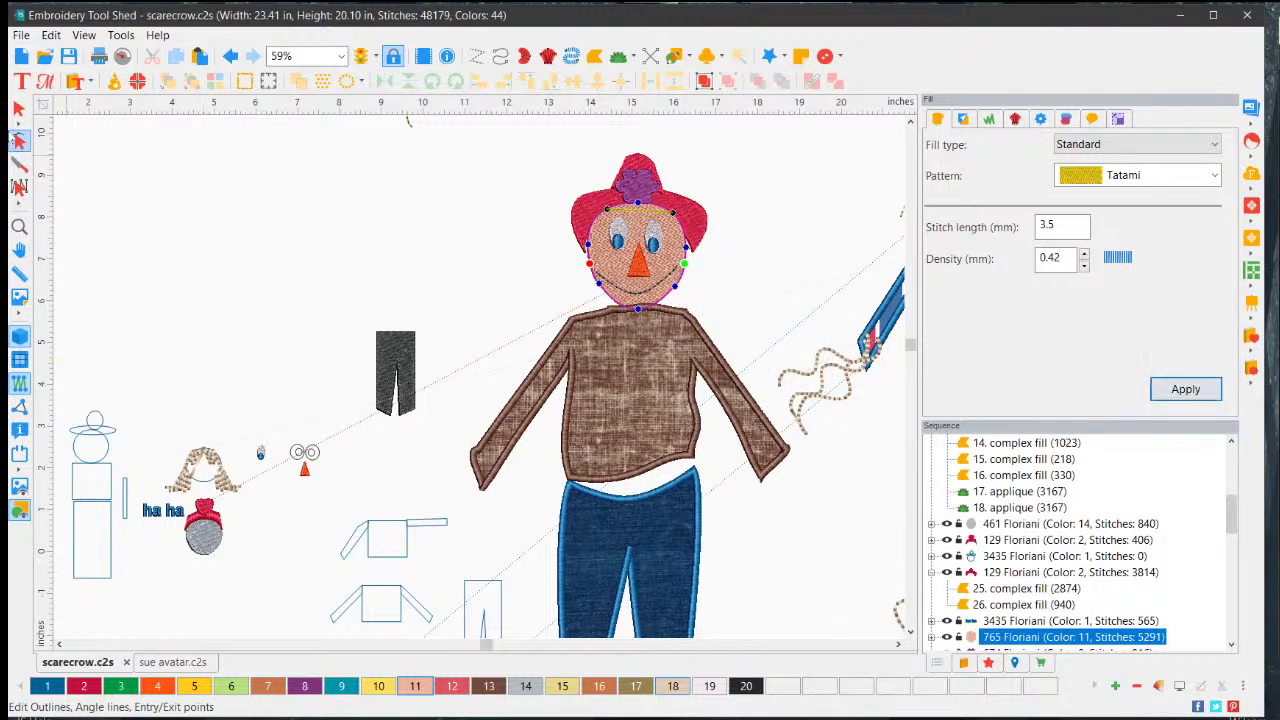
{"action": "left_click", "coordinate": [18, 108]}
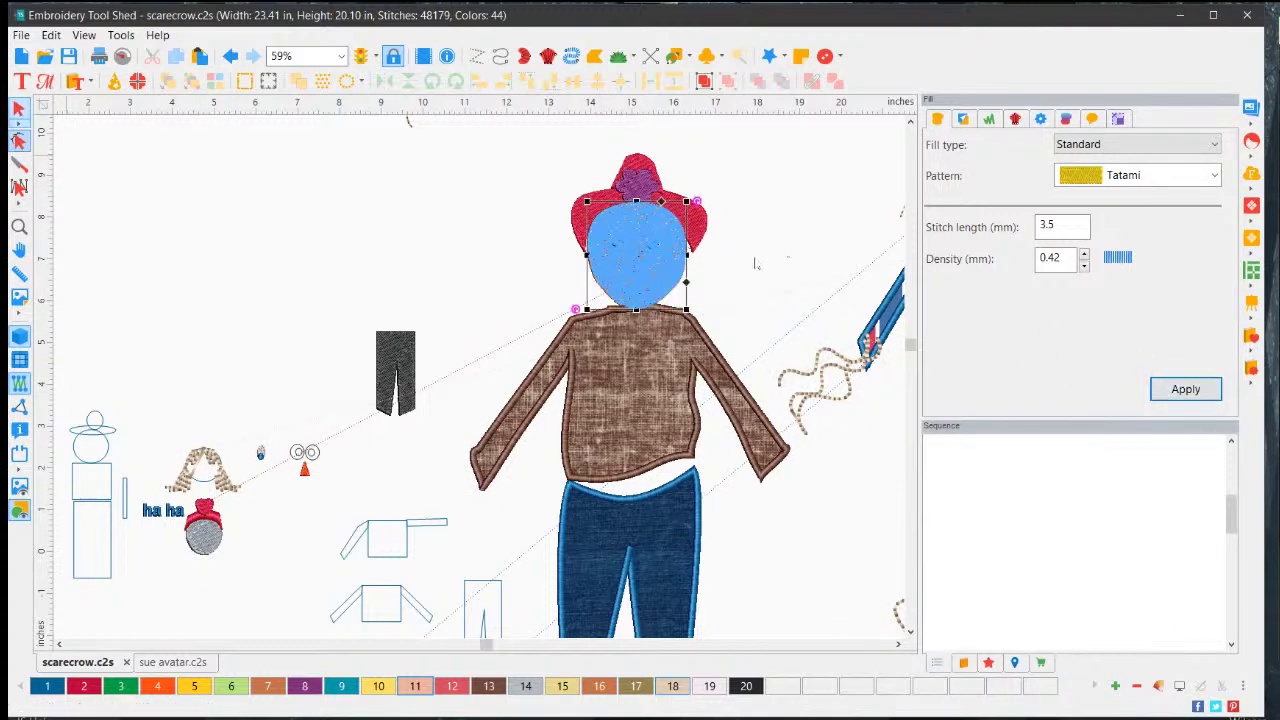
- Edit the red hat brim's outline, pulling its low right-hand end up and in toward the face, and update the path
{"action": "left_click", "coordinate": [736, 252]}
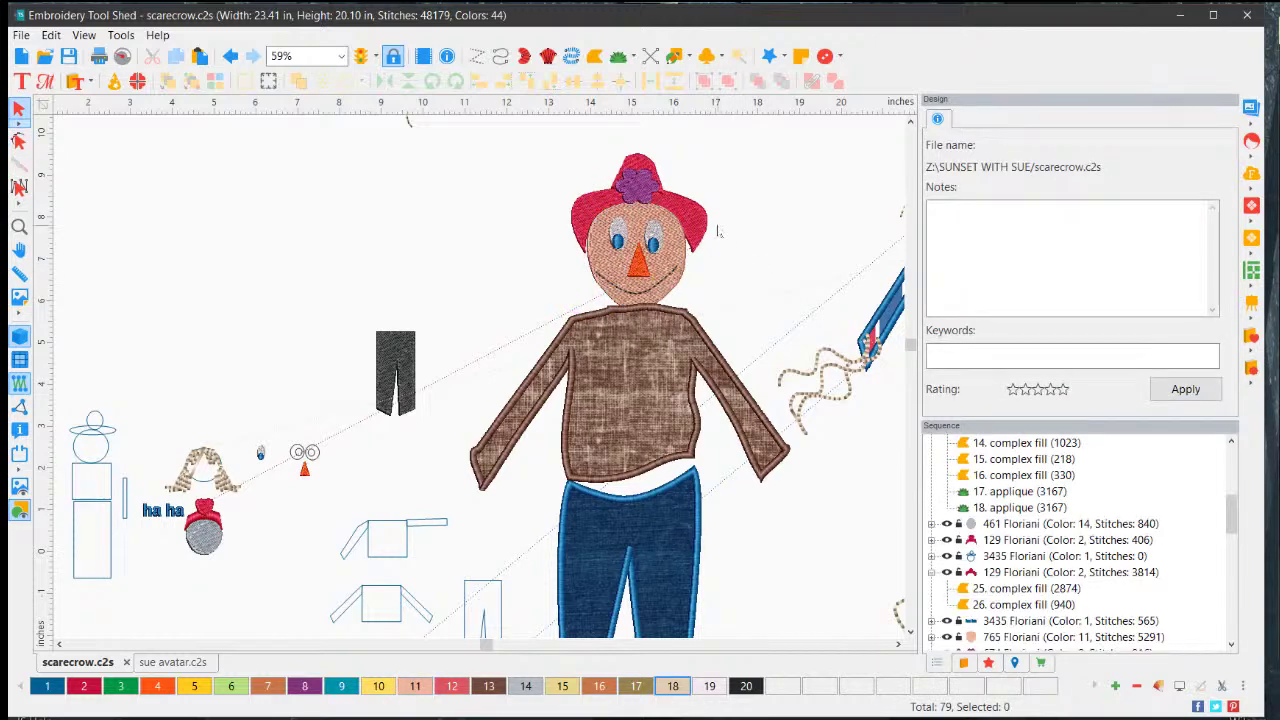
{"action": "left_click", "coordinate": [704, 230]}
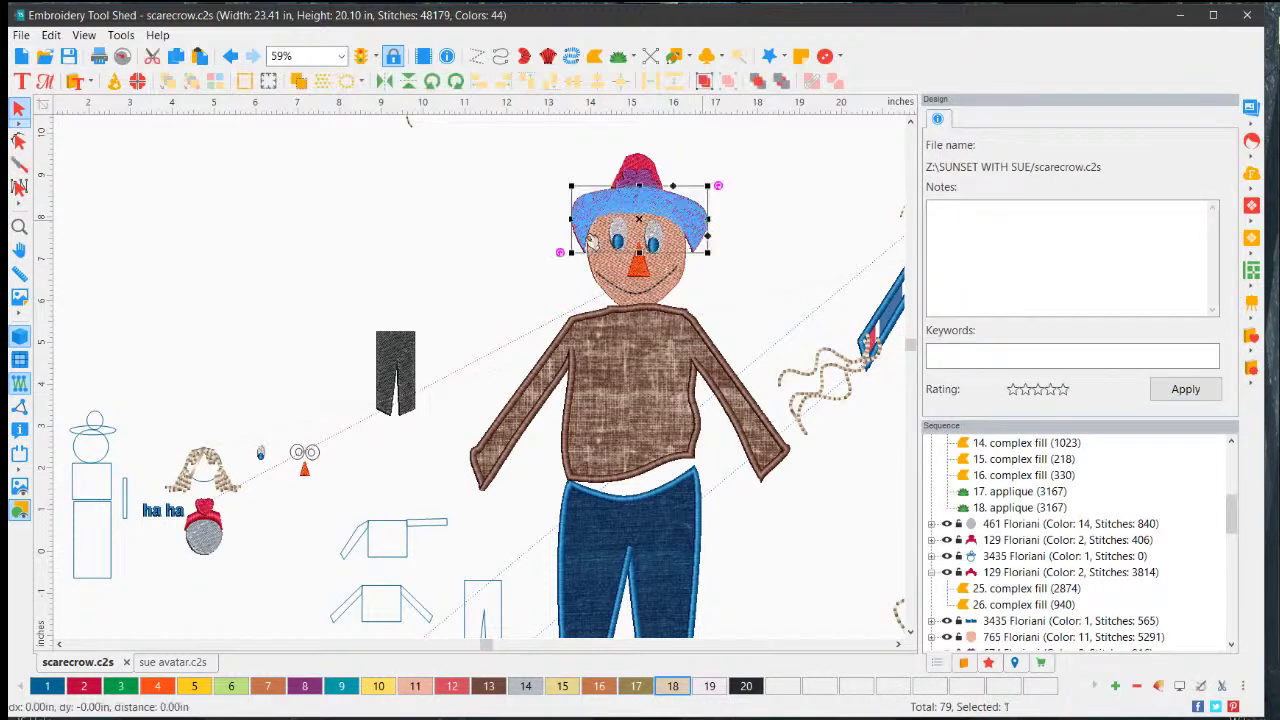
{"action": "left_click", "coordinate": [18, 142]}
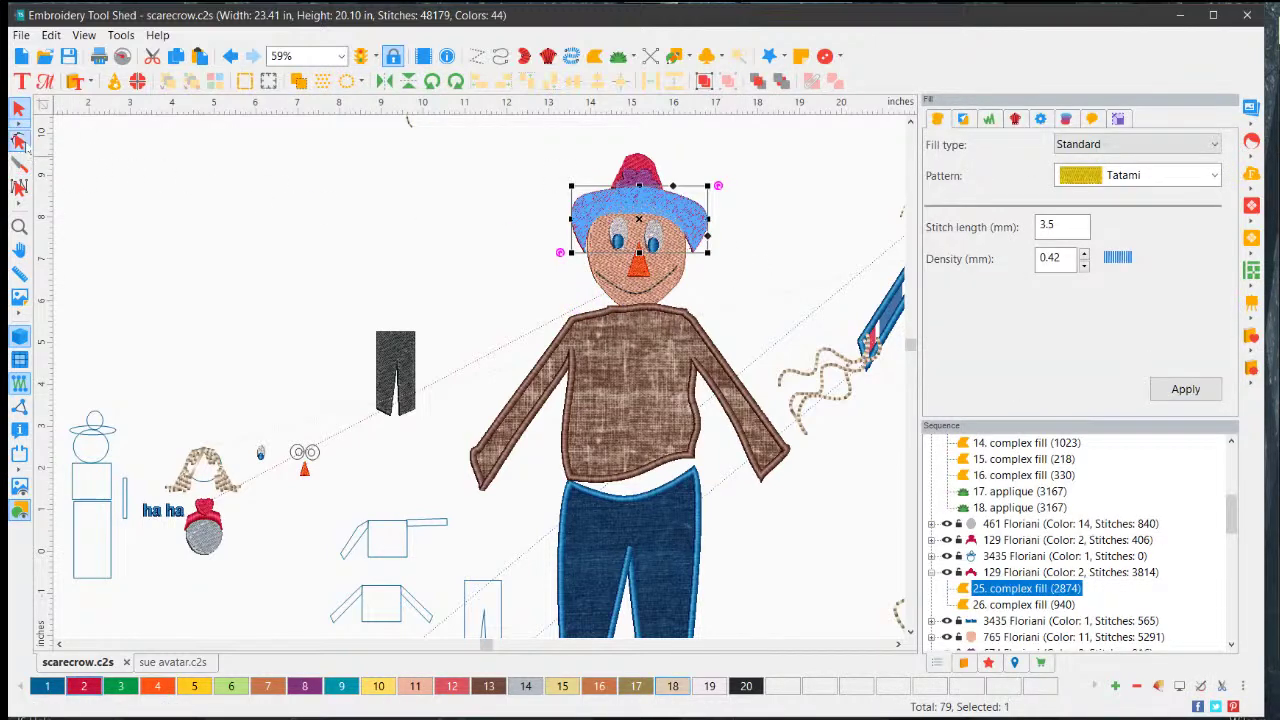
{"action": "mouse_move", "coordinate": [695, 254]}
{"action": "left_mouse_down"}
{"action": "mouse_move", "coordinate": [706, 242]}
{"action": "mouse_move", "coordinate": [684, 242]}
{"action": "left_mouse_up"}
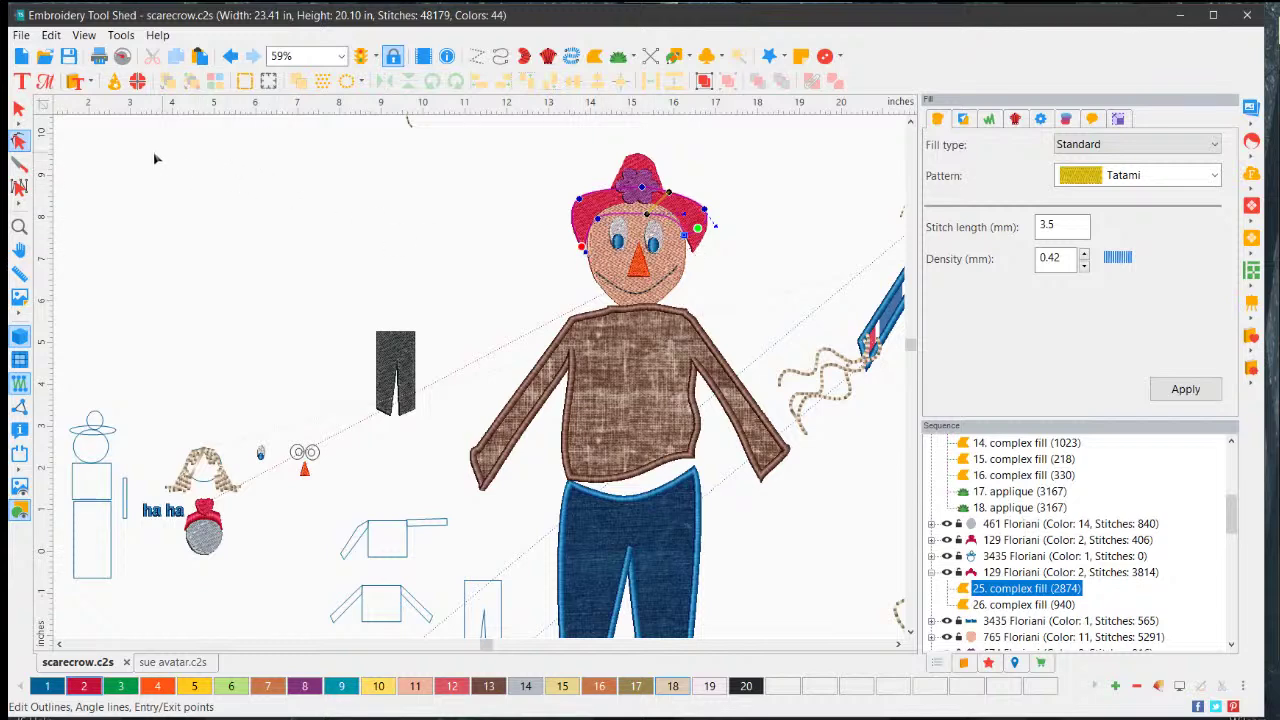
{"action": "key", "text": "Return"}
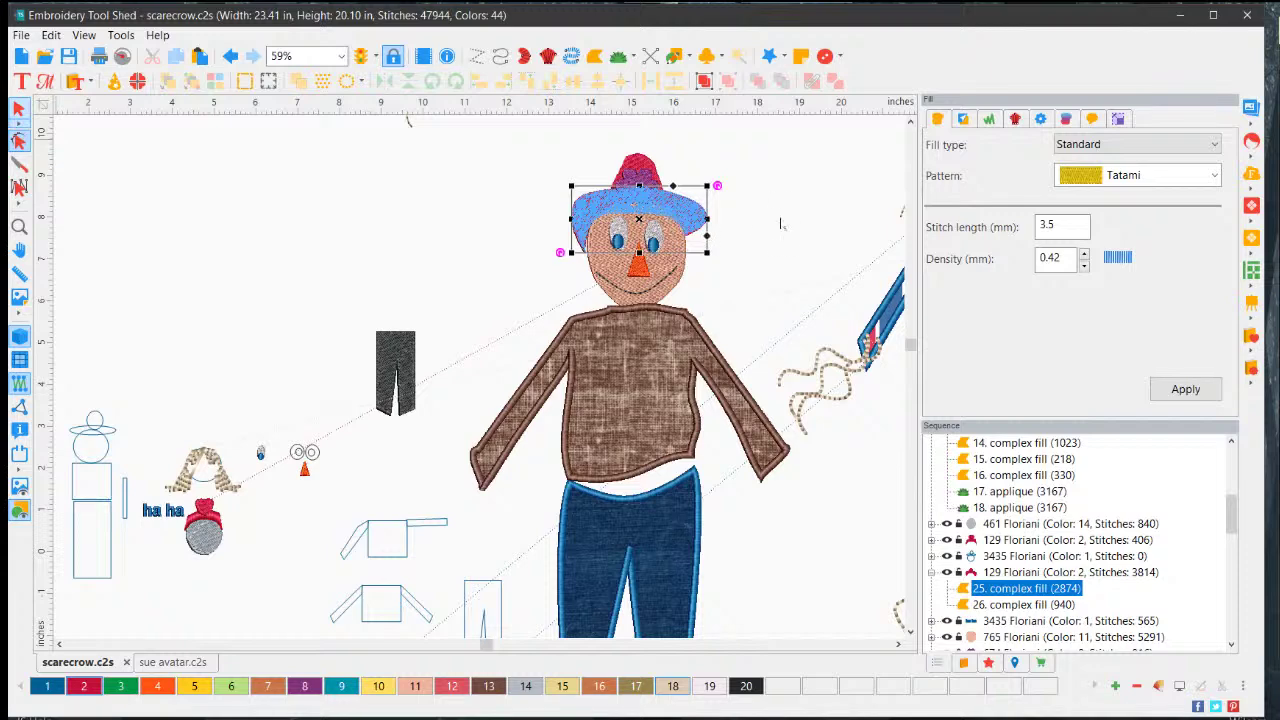
{"action": "left_click", "coordinate": [797, 218]}
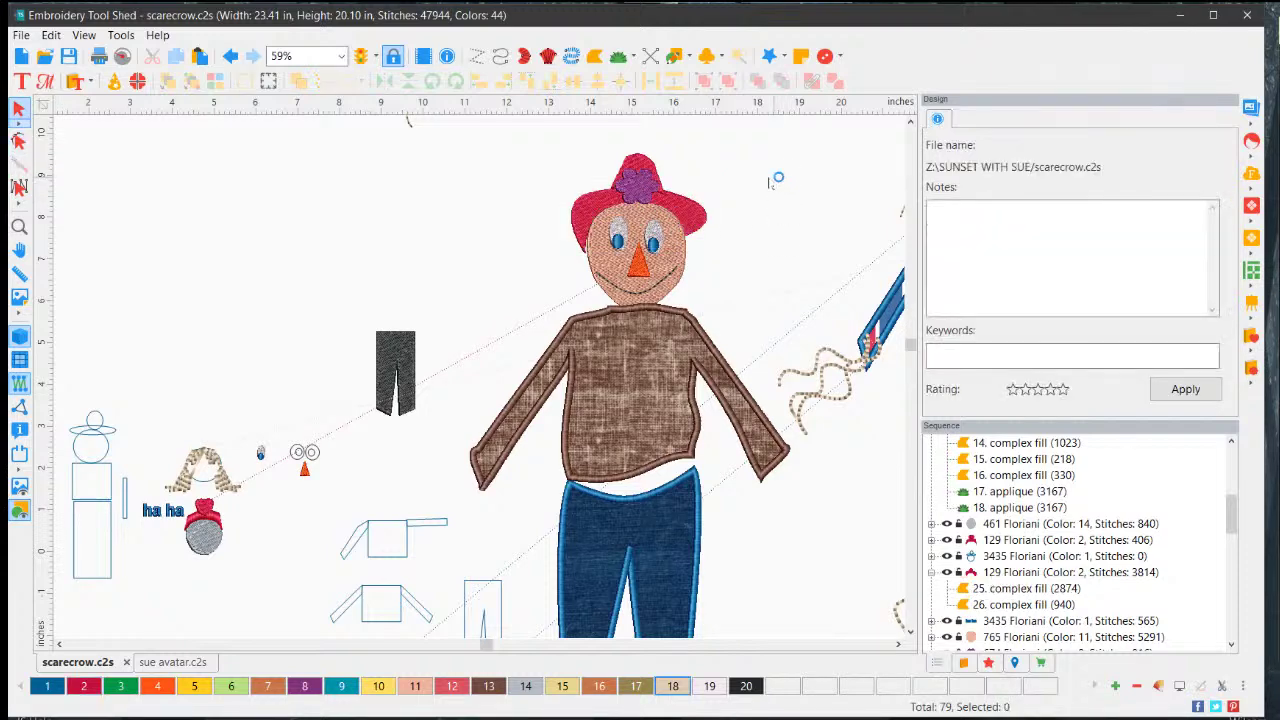
- Send the peach face fill to the back of the stitching order, behind the hat brim
{"action": "left_click", "coordinate": [660, 218]}
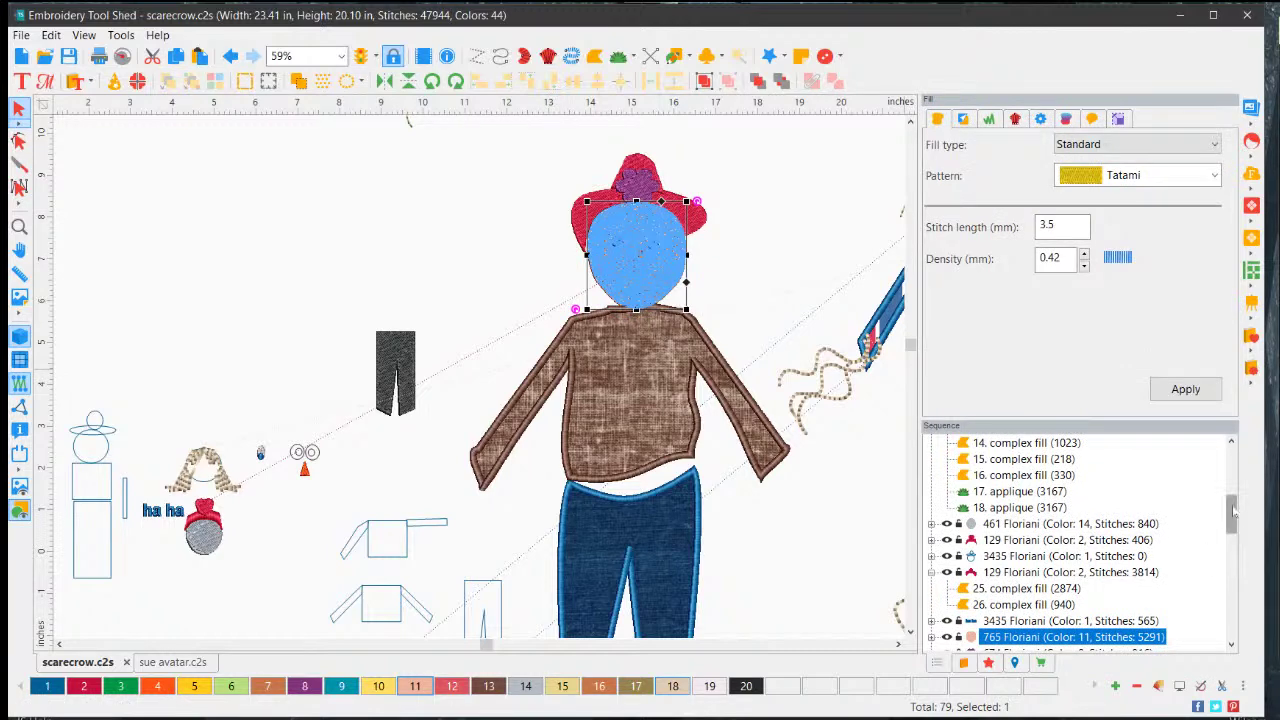
{"action": "scroll", "coordinate": [990, 522], "scroll_direction": "down", "scroll_amount": 3}
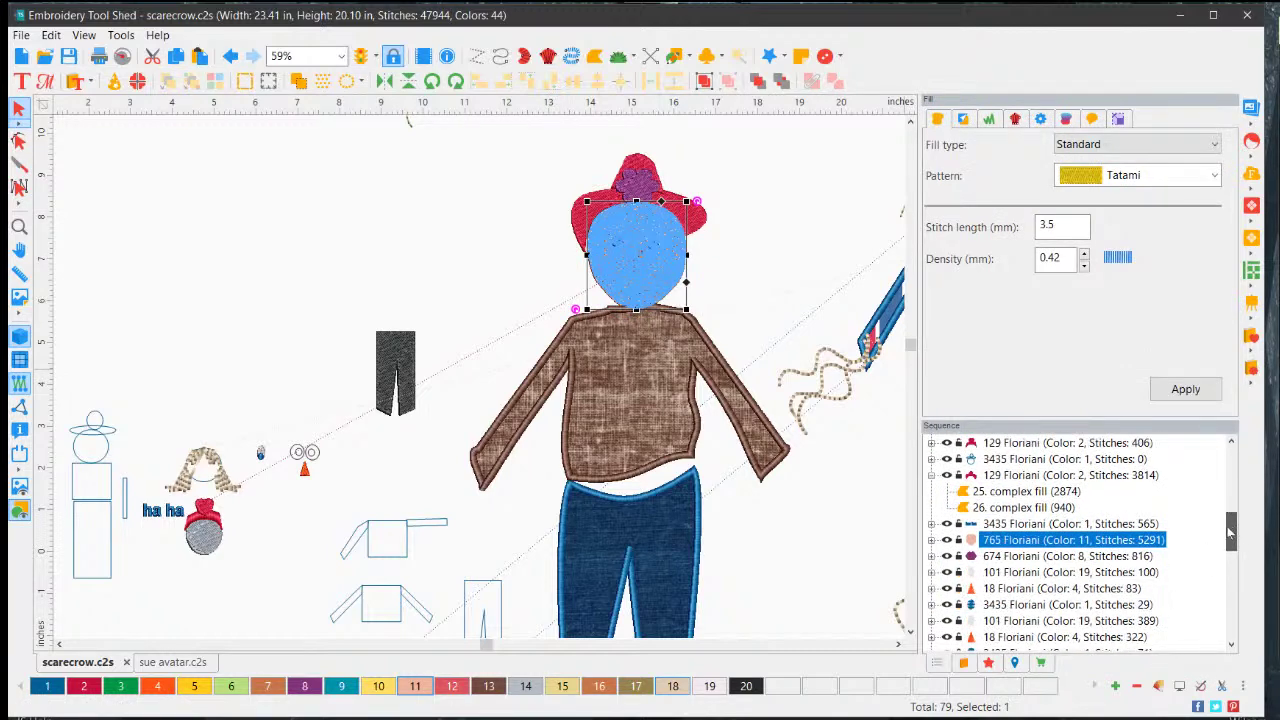
{"action": "right_click", "coordinate": [1020, 526]}
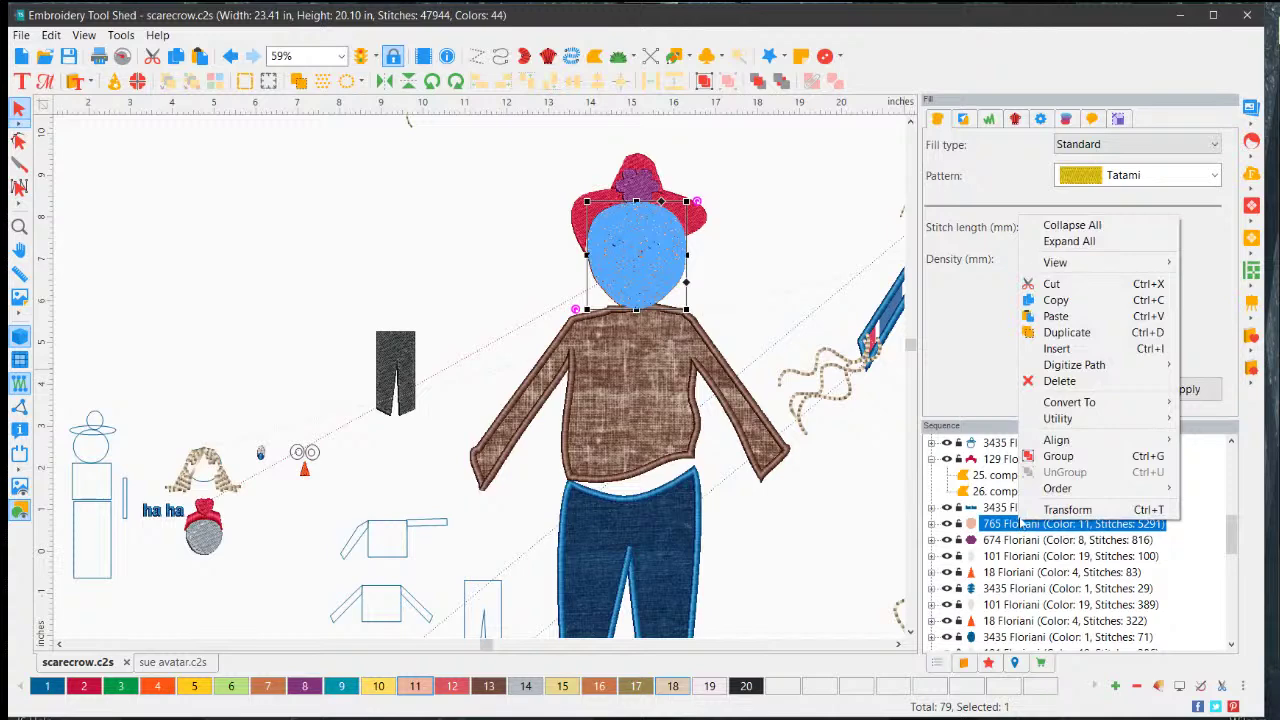
{"action": "mouse_move", "coordinate": [1100, 490]}
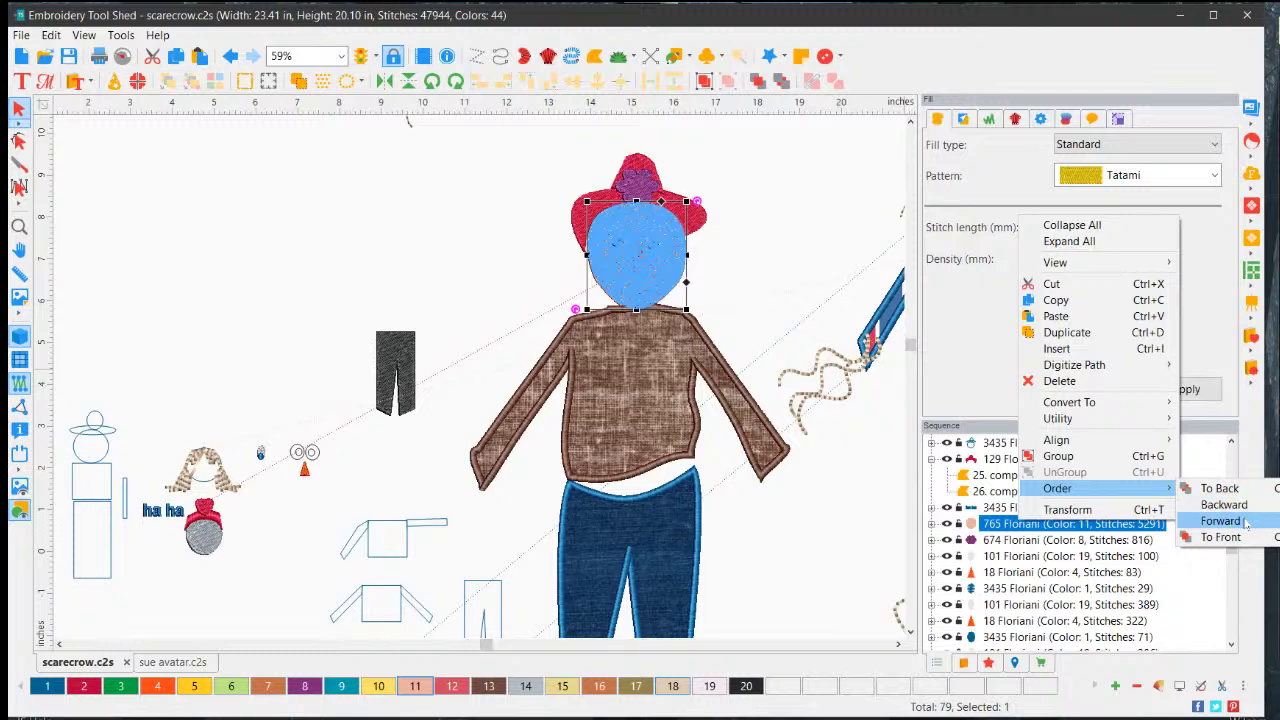
{"action": "left_click", "coordinate": [1253, 488]}
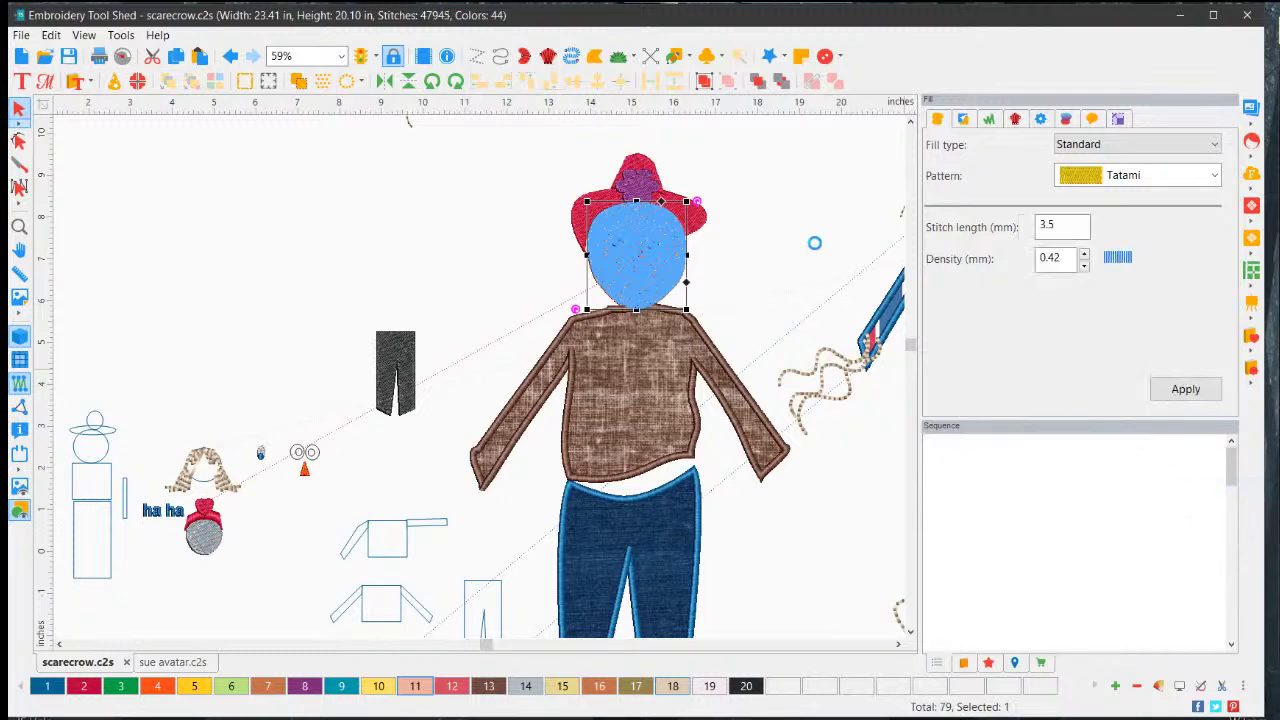
{"action": "left_click", "coordinate": [810, 248]}
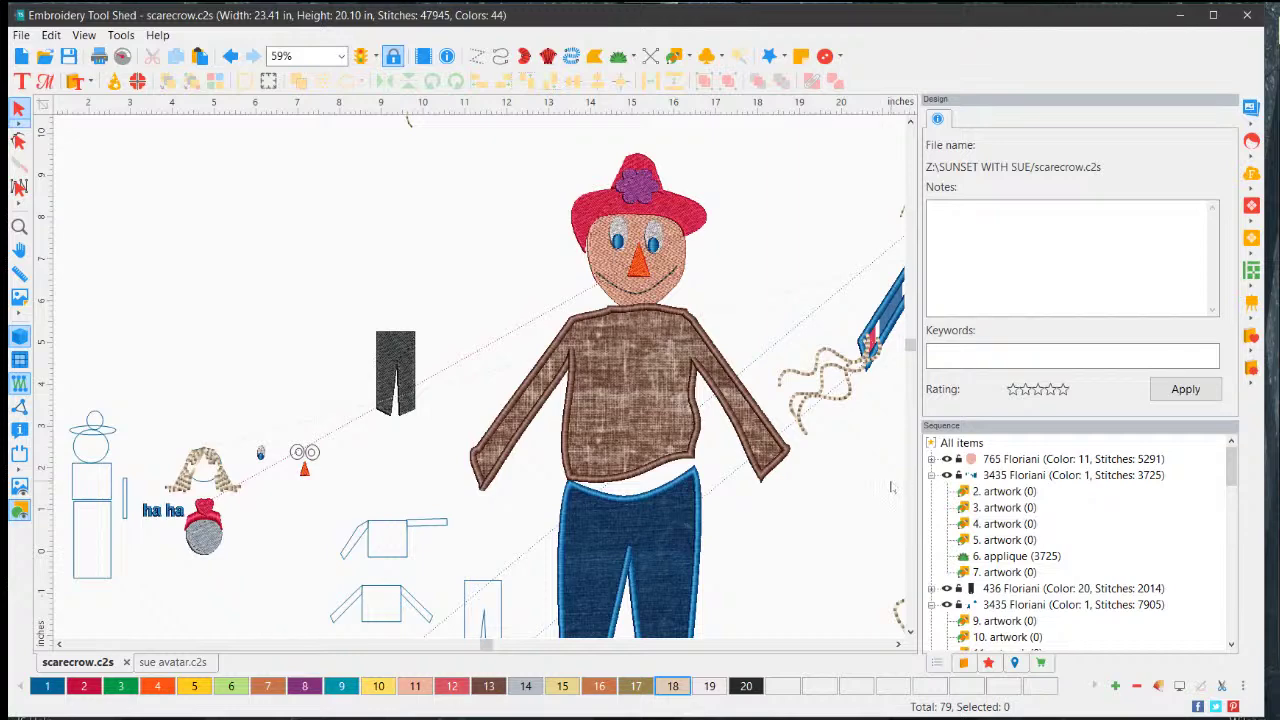
- Edit the brown shirt's outline, lowering the neckline points beneath the chin, and apply the new shape
{"action": "scroll", "coordinate": [604, 320], "scroll_direction": "up", "scroll_amount": 3}
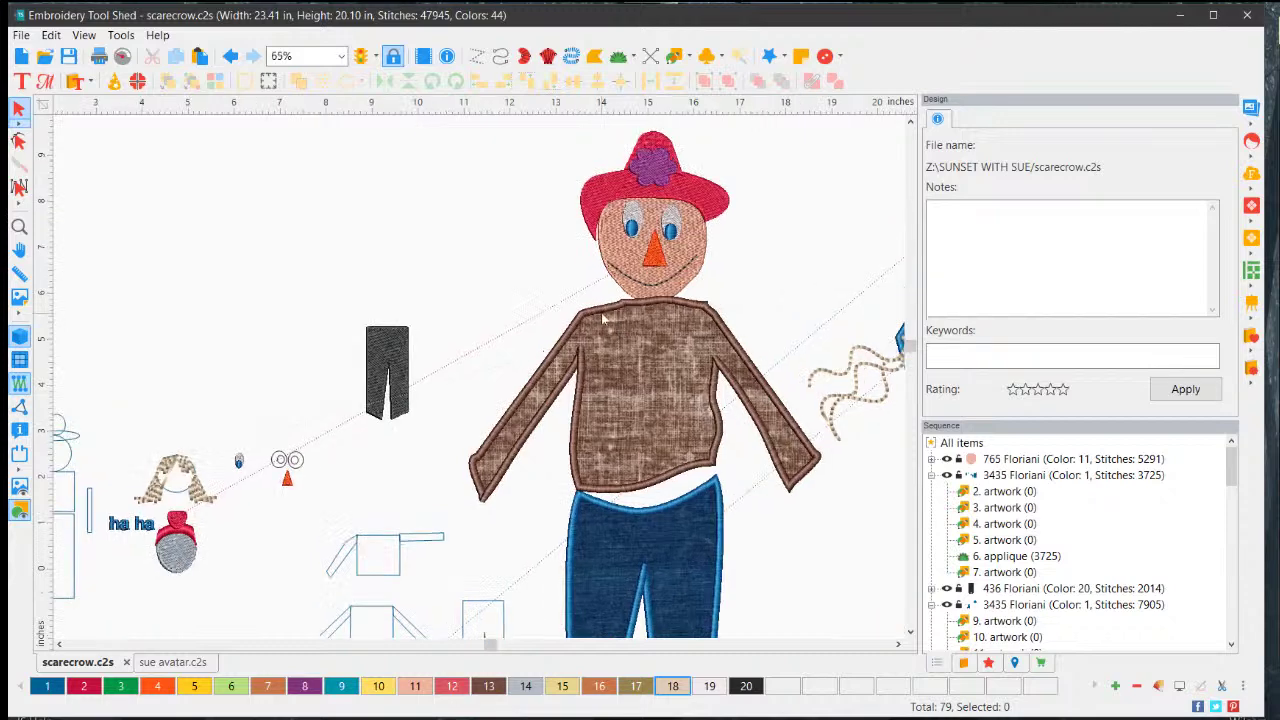
{"action": "scroll", "coordinate": [707, 297], "scroll_direction": "up", "scroll_amount": 1}
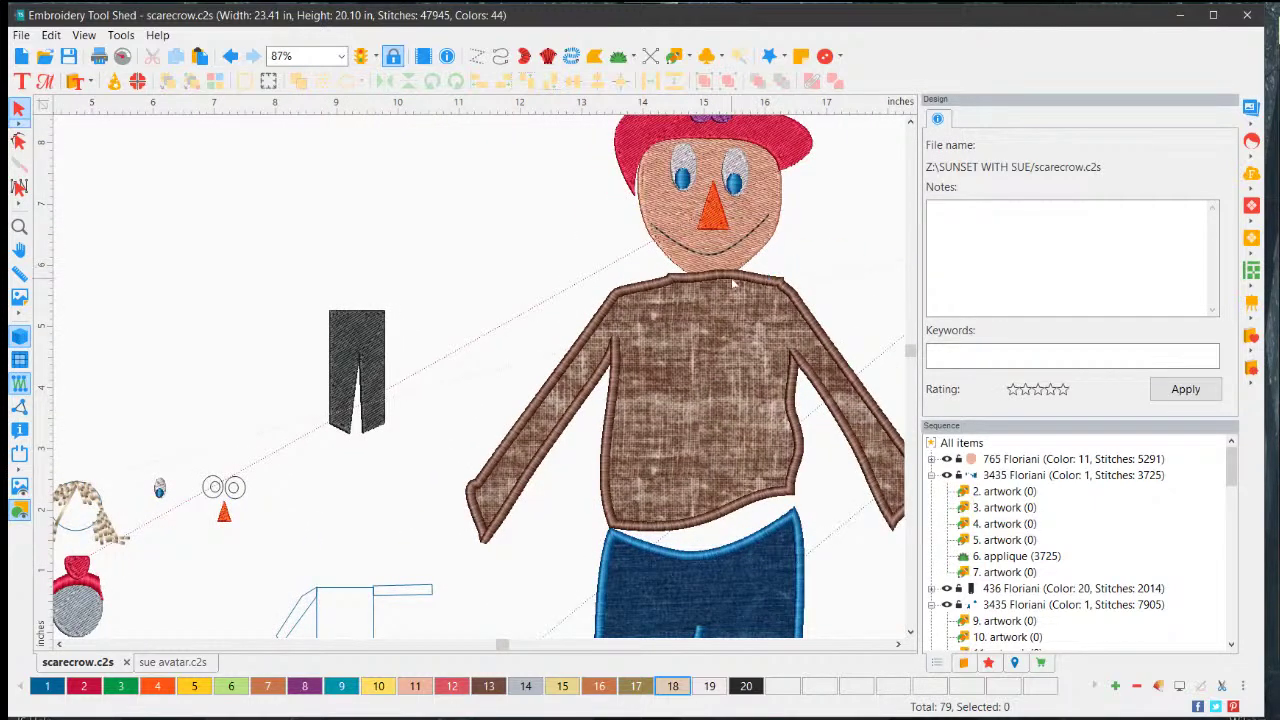
{"action": "left_click", "coordinate": [726, 279]}
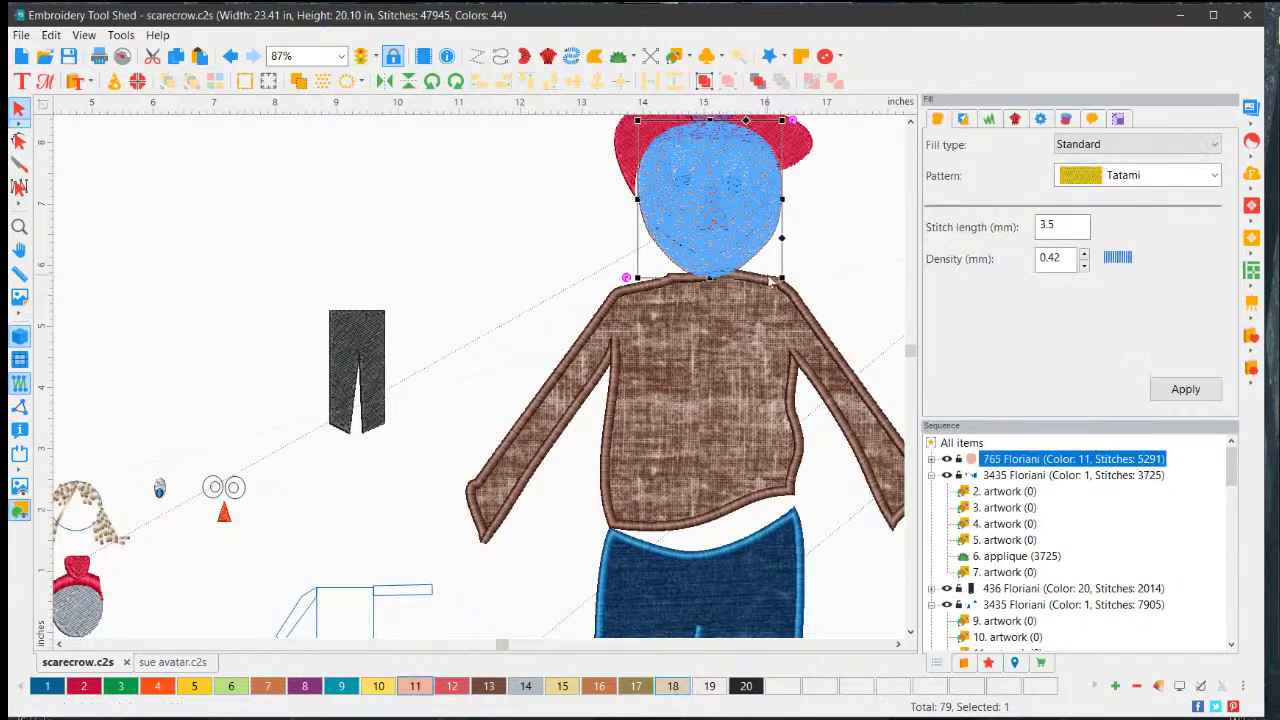
{"action": "left_click", "coordinate": [797, 303]}
{"action": "left_click", "coordinate": [737, 293]}
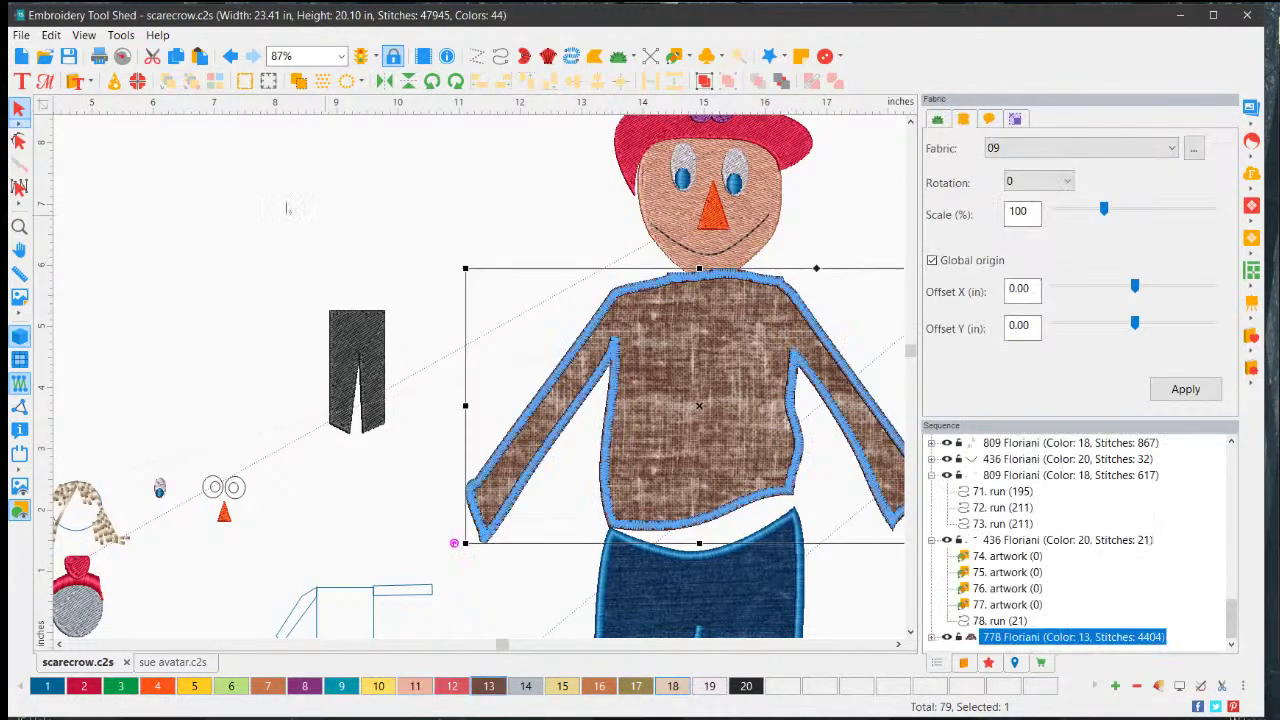
{"action": "left_click", "coordinate": [18, 140]}
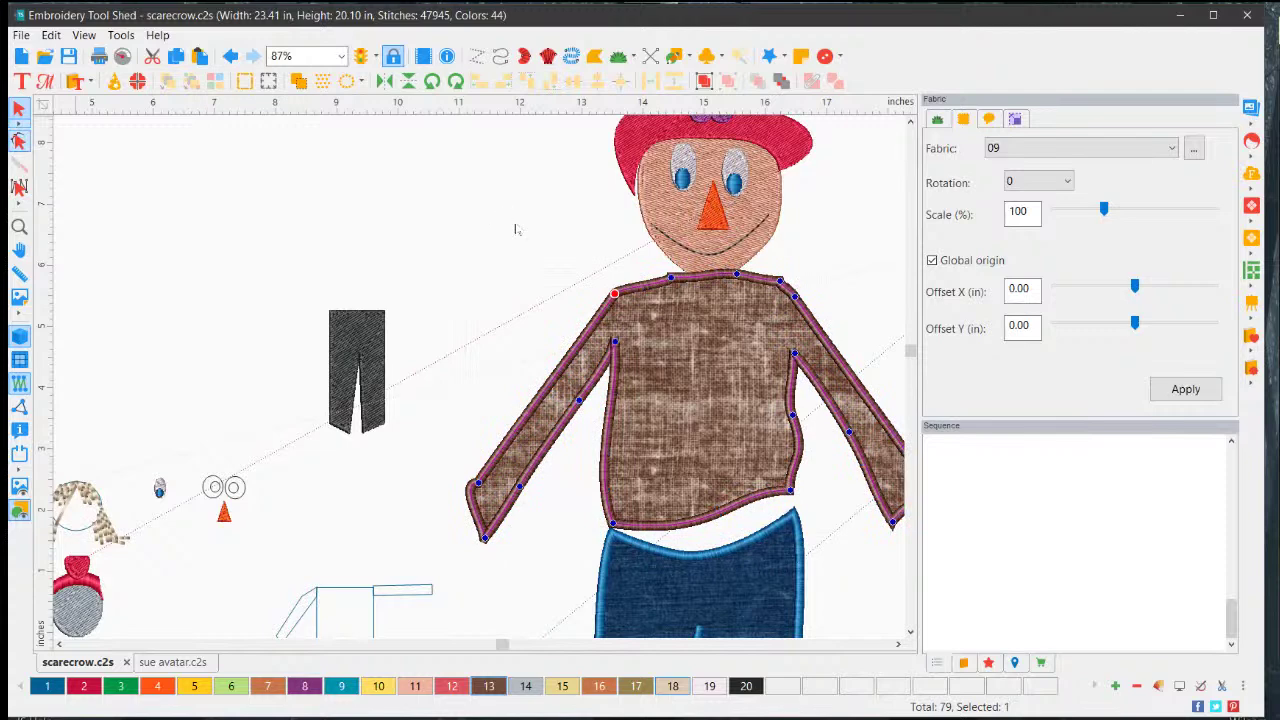
{"action": "left_click_drag", "start_coordinate": [671, 286], "coordinate": [738, 296]}
{"action": "left_click", "coordinate": [1185, 389]}
{"action": "left_click", "coordinate": [814, 238]}
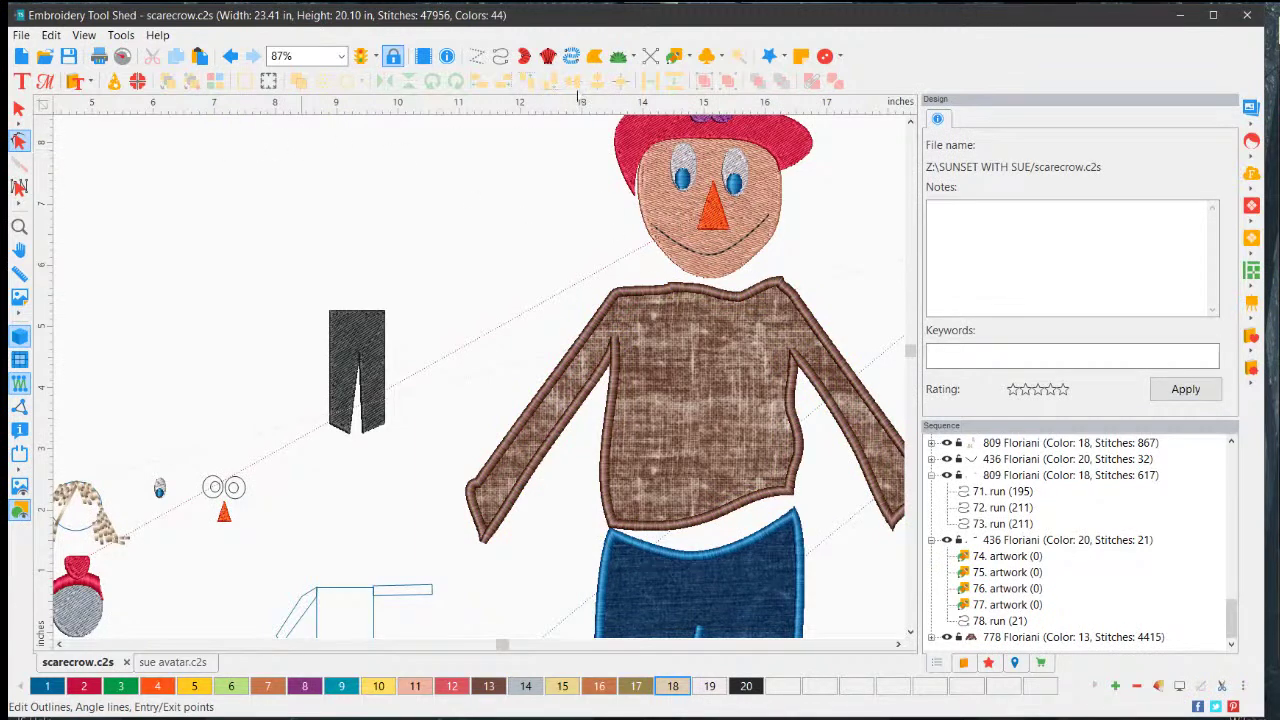
- Draw an artwork rectangle as a neck piece spanning from the lower face to the shirt's neckline
{"action": "left_click", "coordinate": [666, 57]}
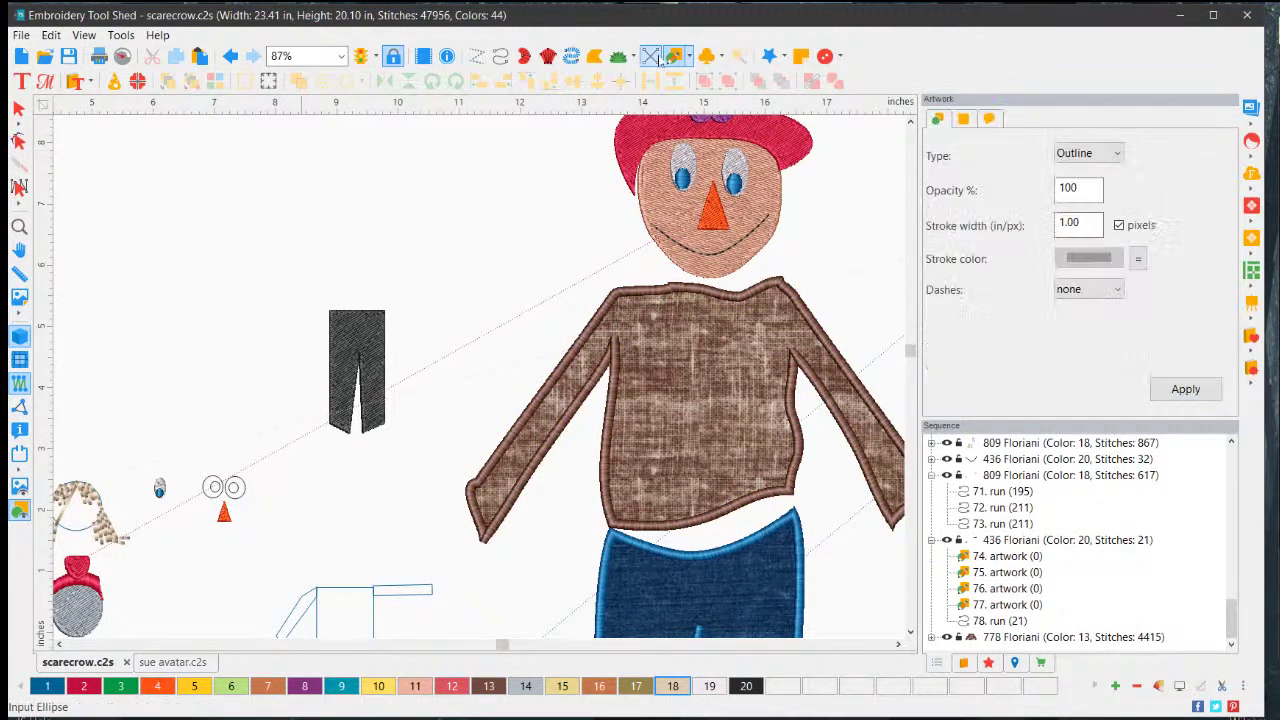
{"action": "left_click", "coordinate": [688, 57]}
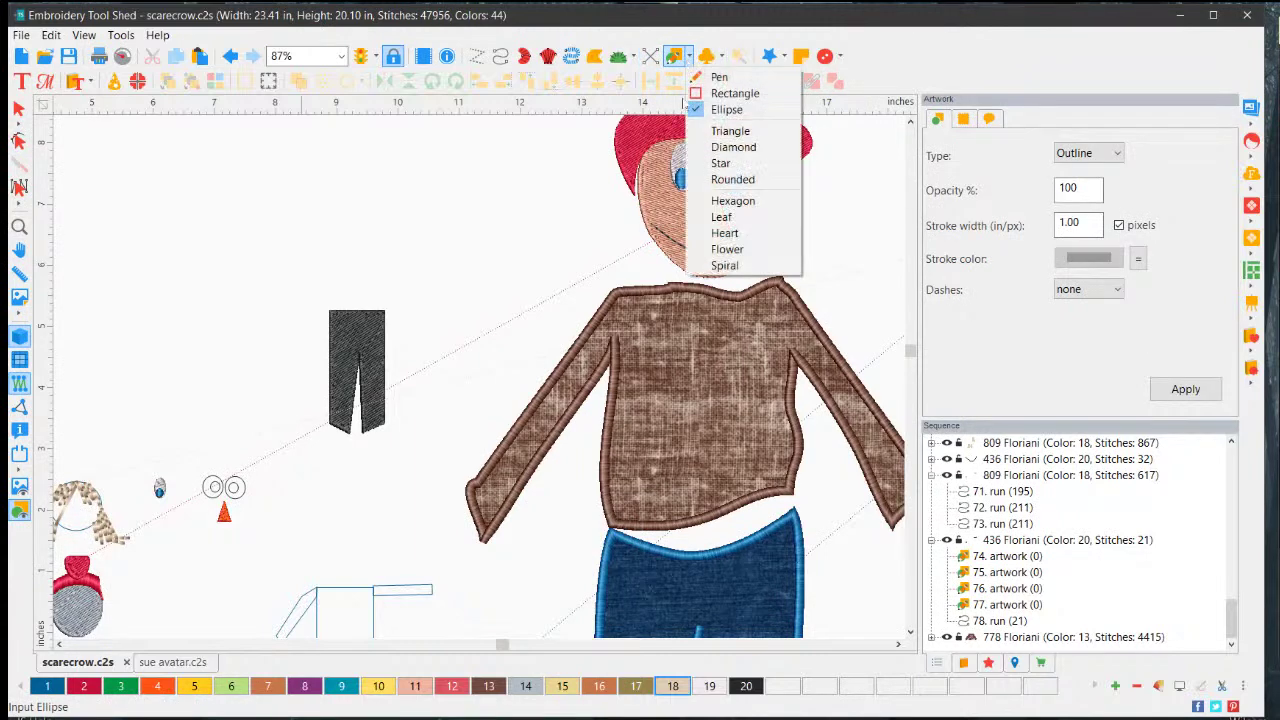
{"action": "left_click", "coordinate": [718, 91]}
{"action": "left_click_drag", "start_coordinate": [645, 243], "coordinate": [780, 298]}
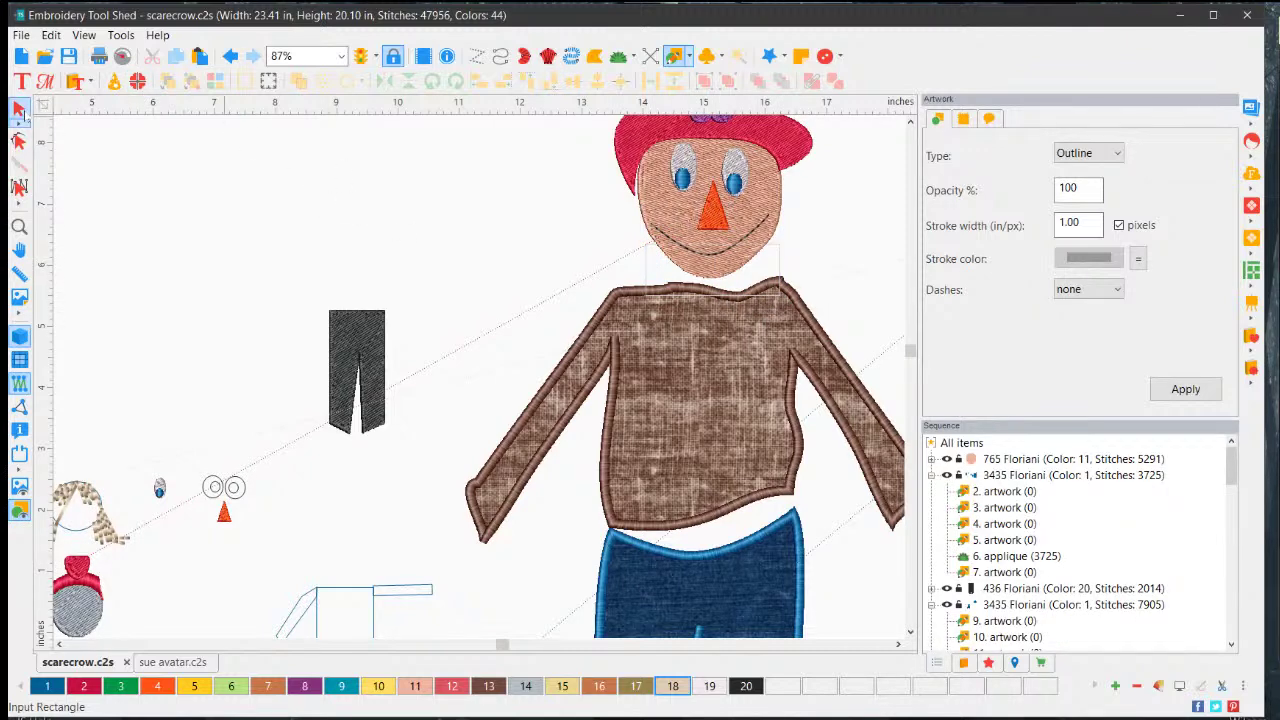
- Add a line-type point midway along the neck rectangle's upper edge, pull it down below the chin, and nudge the upper right corner inward
{"action": "left_click", "coordinate": [19, 109]}
{"action": "left_click", "coordinate": [690, 290]}
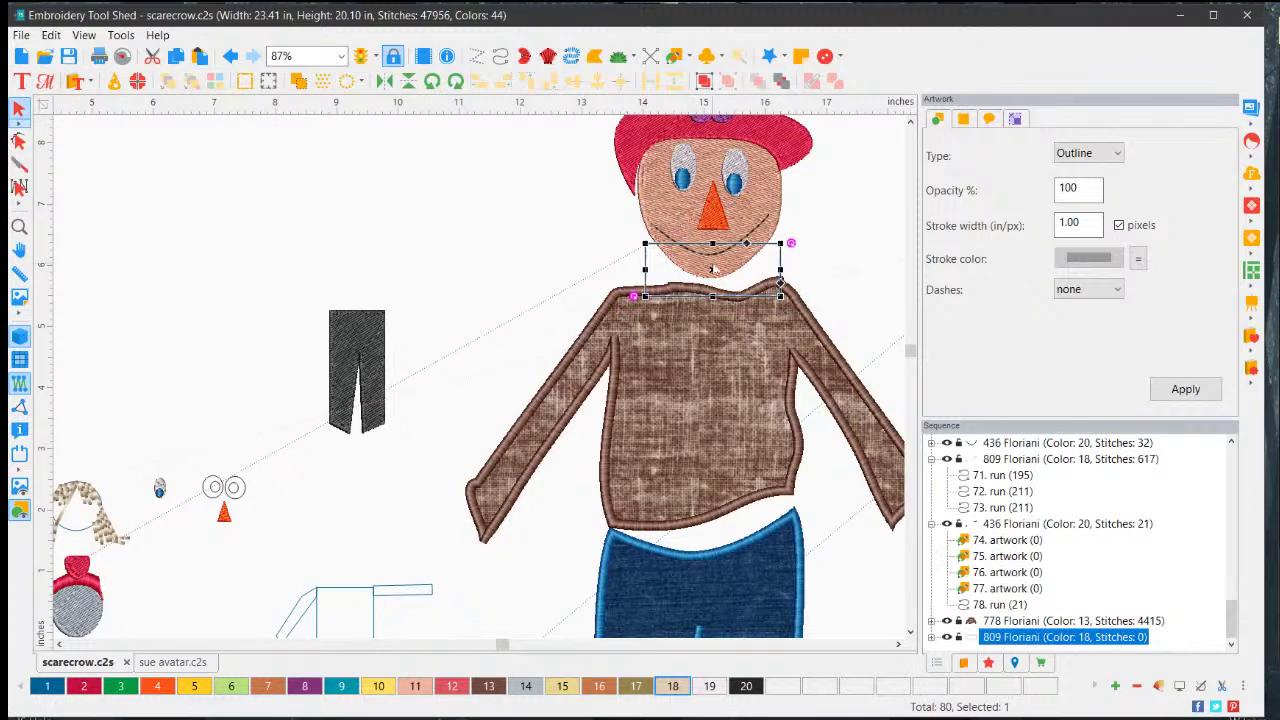
{"action": "left_click", "coordinate": [19, 140]}
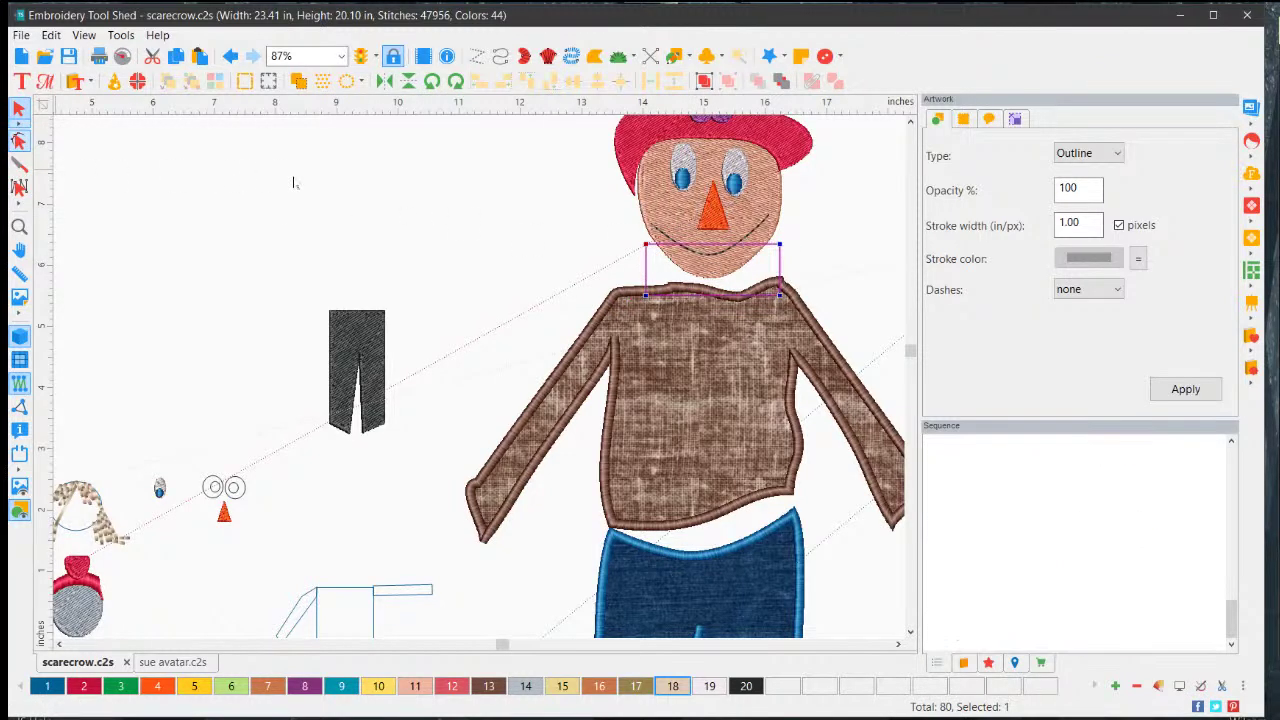
{"action": "right_click", "coordinate": [712, 250]}
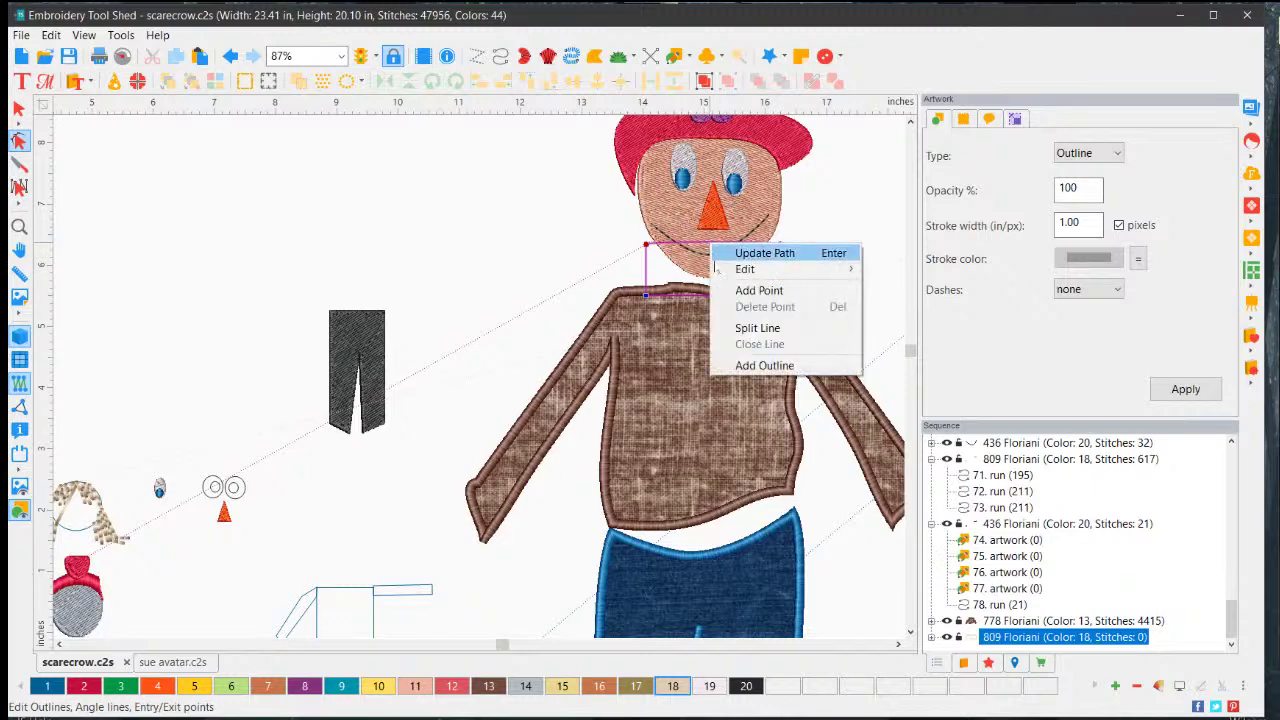
{"action": "left_click", "coordinate": [759, 291]}
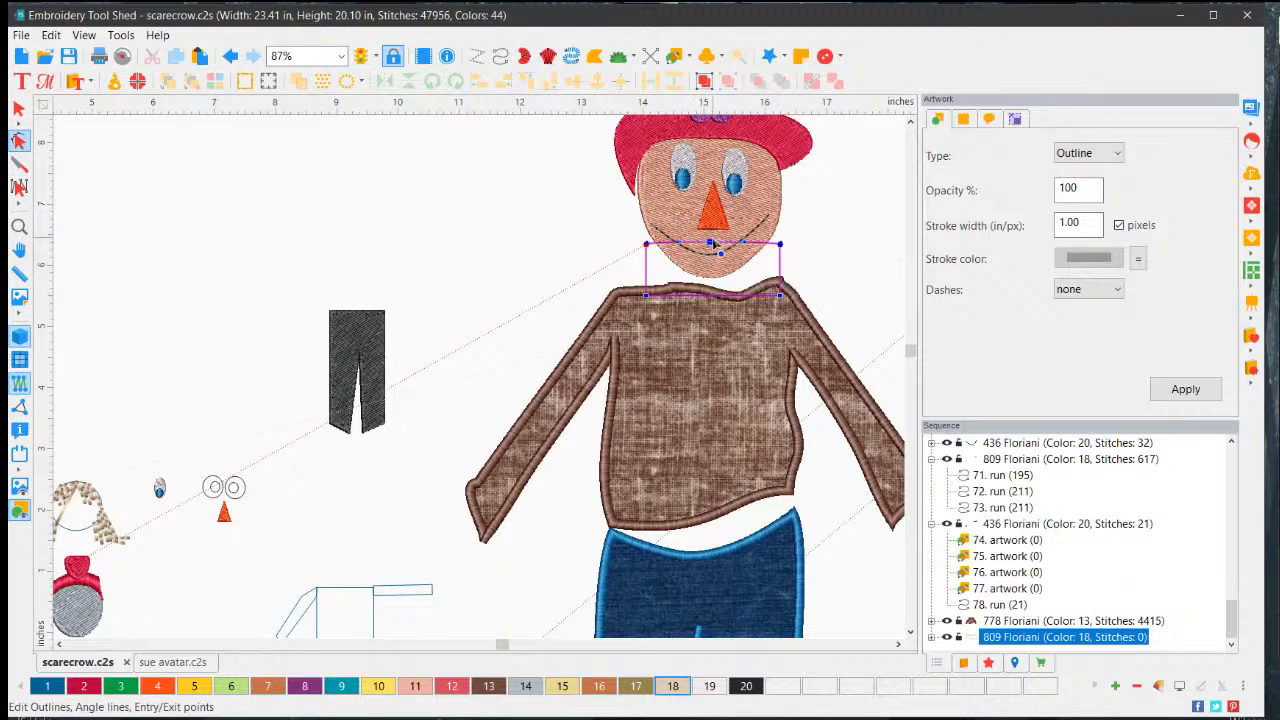
{"action": "right_click", "coordinate": [710, 250]}
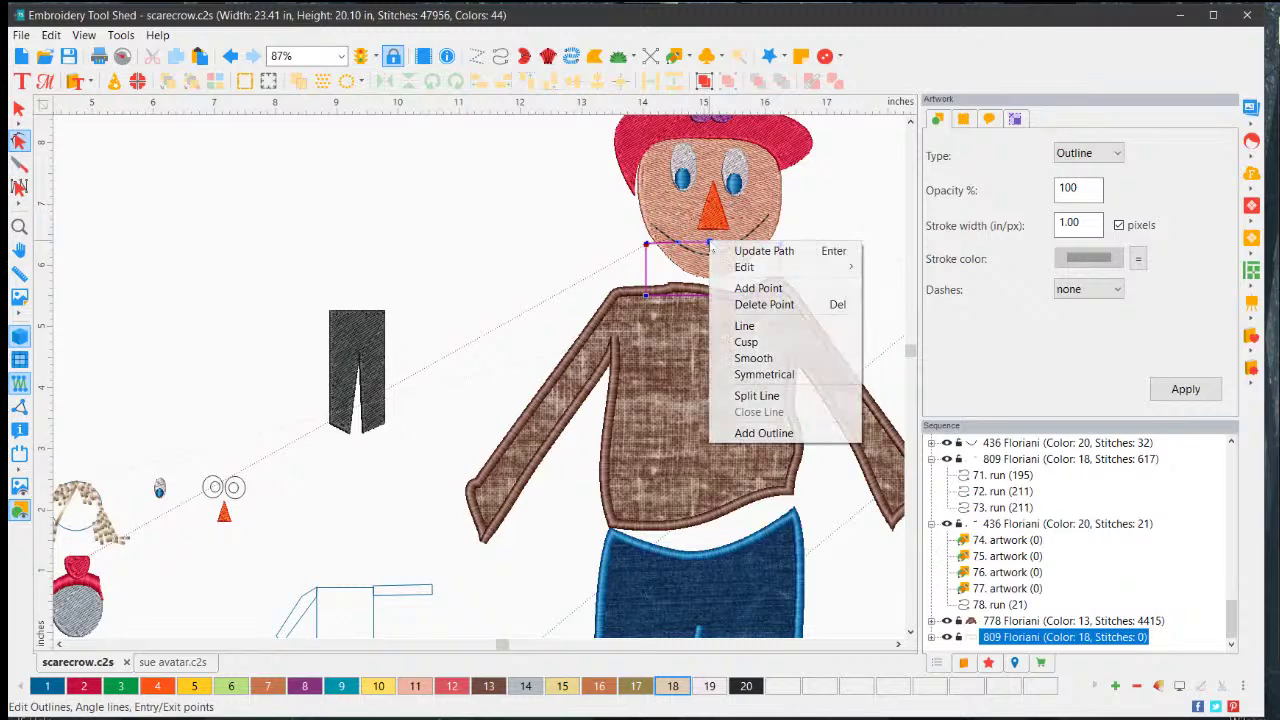
{"action": "left_click", "coordinate": [738, 334]}
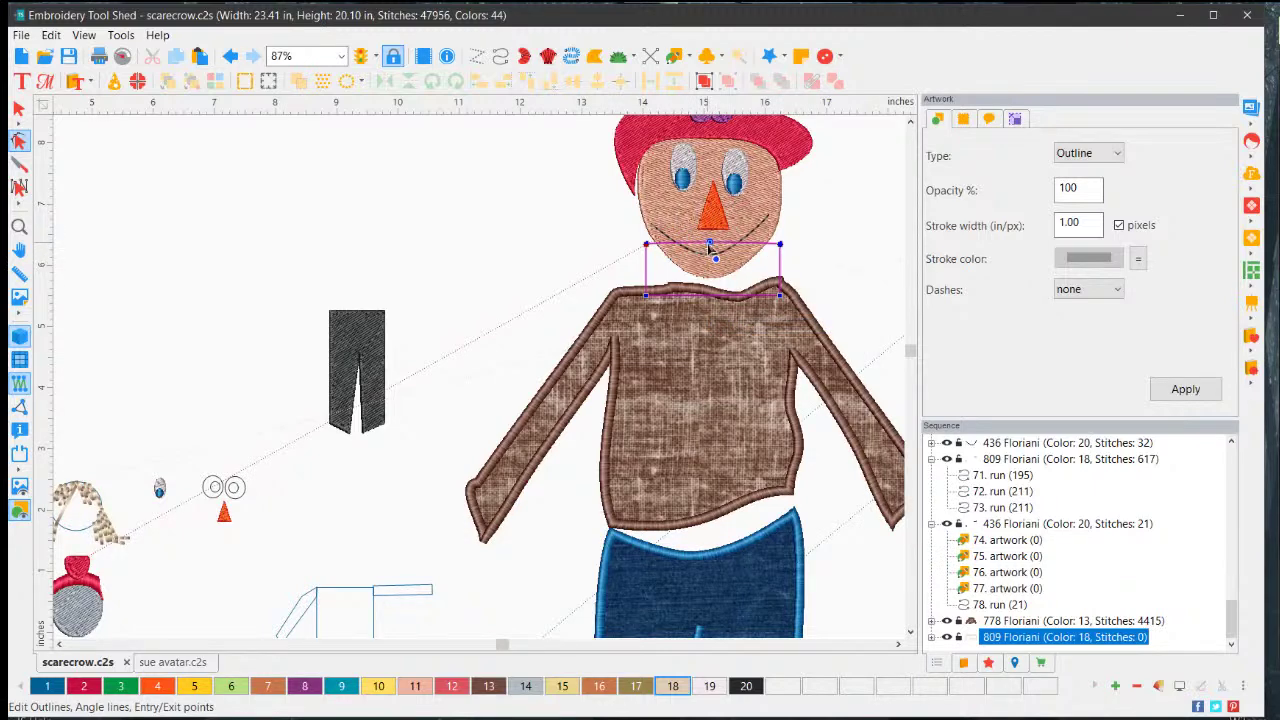
{"action": "left_click_drag", "start_coordinate": [710, 250], "coordinate": [707, 285]}
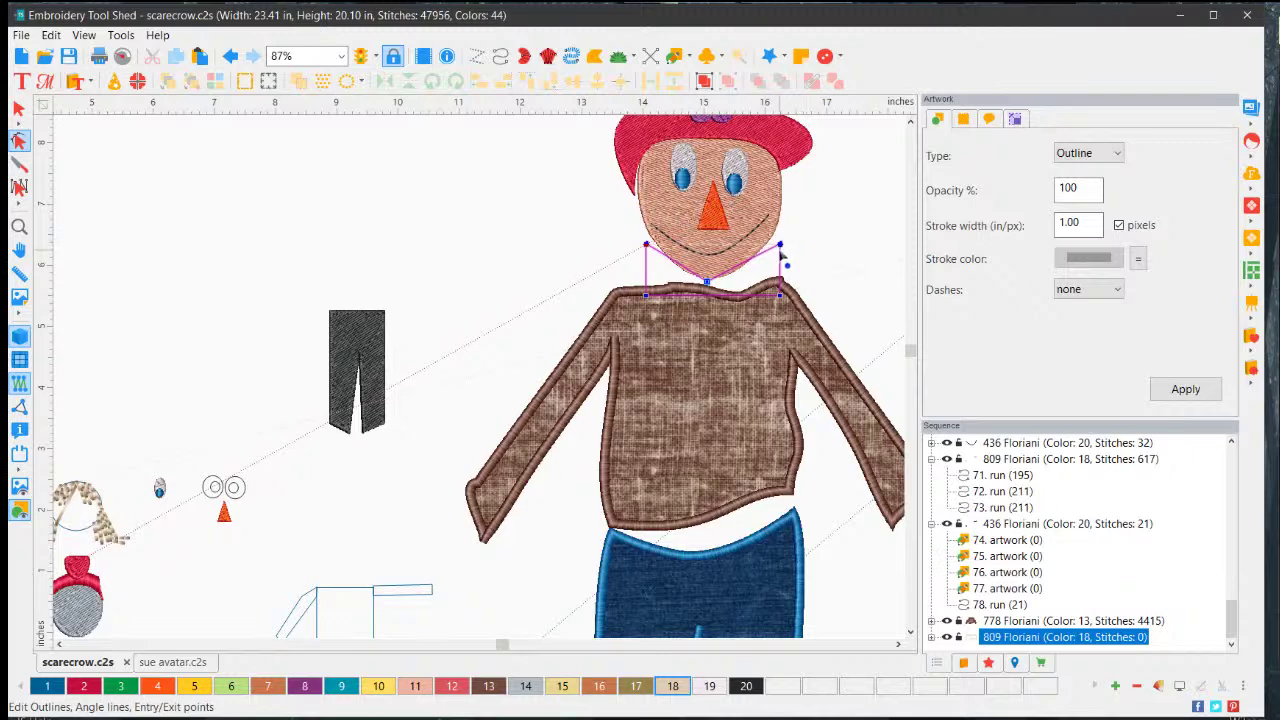
{"action": "left_click_drag", "start_coordinate": [779, 246], "coordinate": [774, 246]}
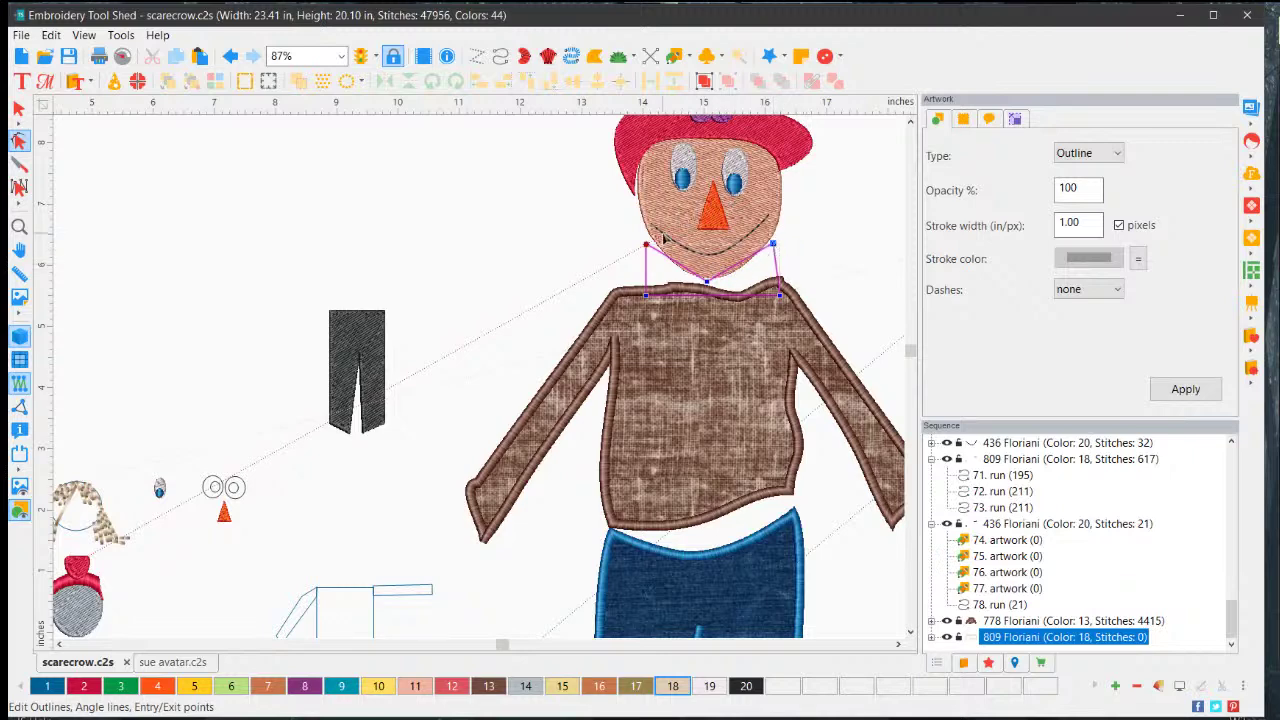
- Add two points on the neck shape's lower edge, fit them and the lower right corner to the shirt's neckline, and apply
{"action": "right_click", "coordinate": [681, 299]}
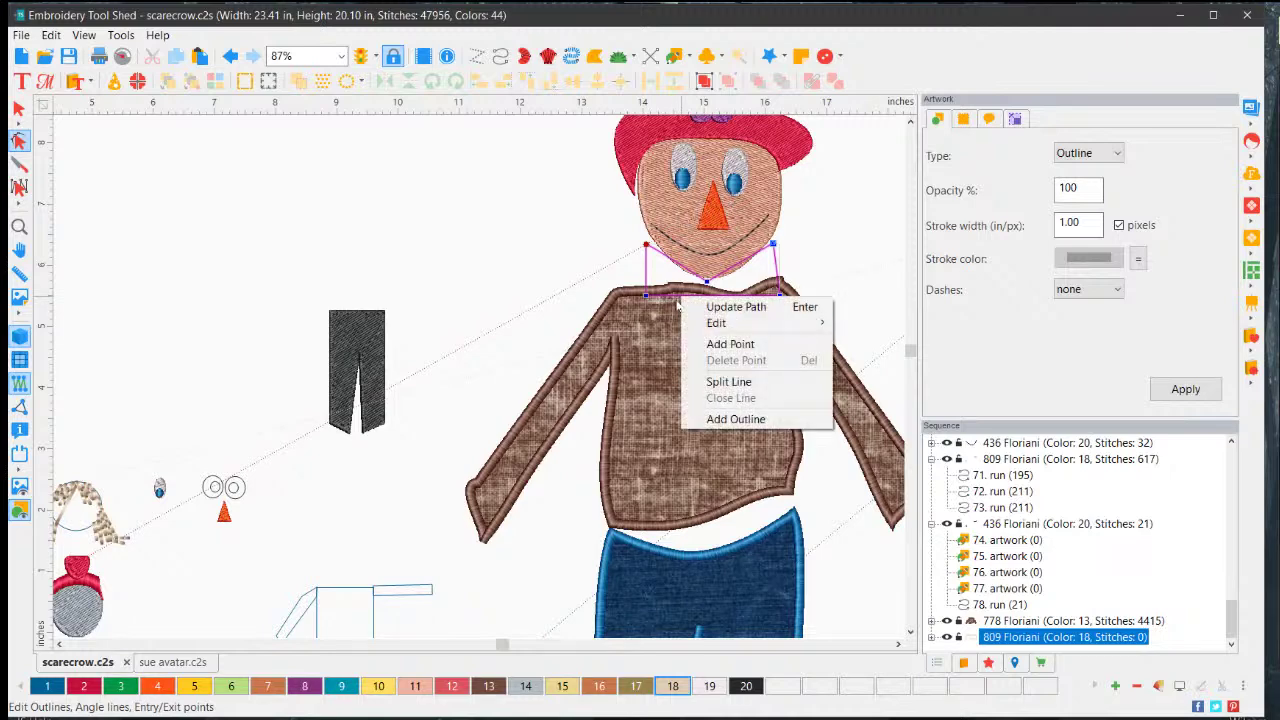
{"action": "left_click", "coordinate": [723, 345]}
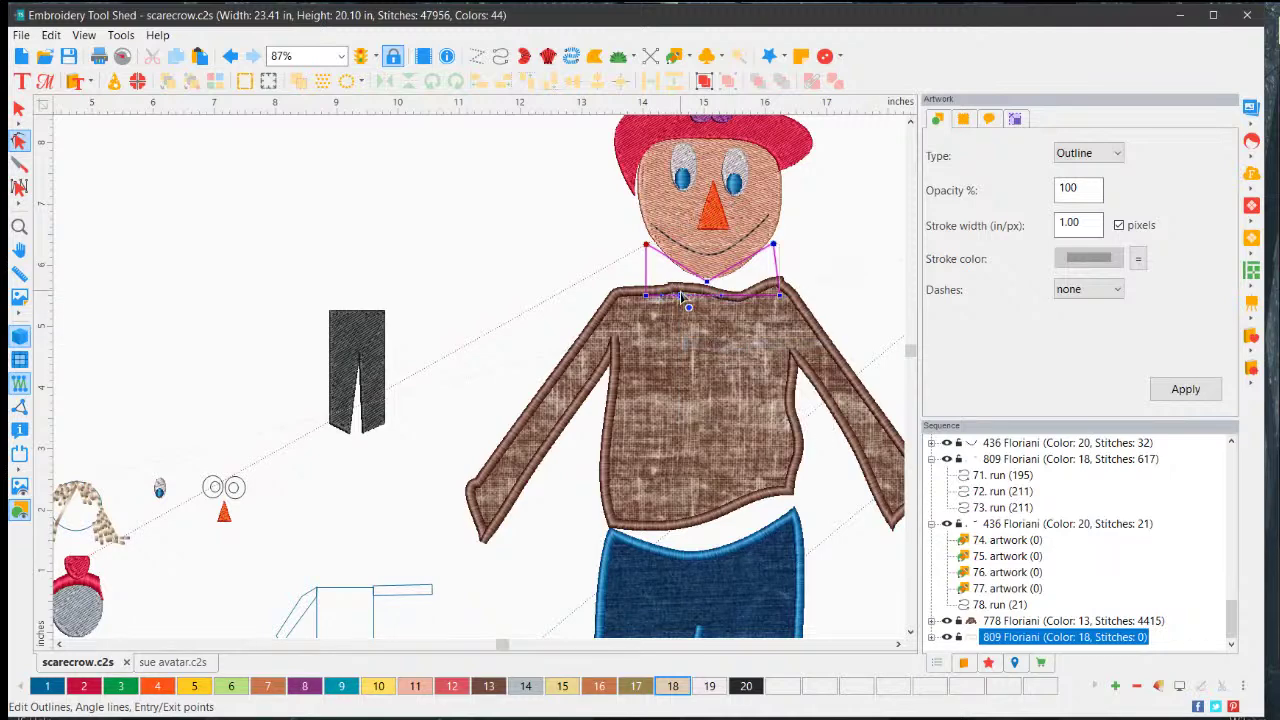
{"action": "left_click_drag", "start_coordinate": [687, 294], "coordinate": [680, 291]}
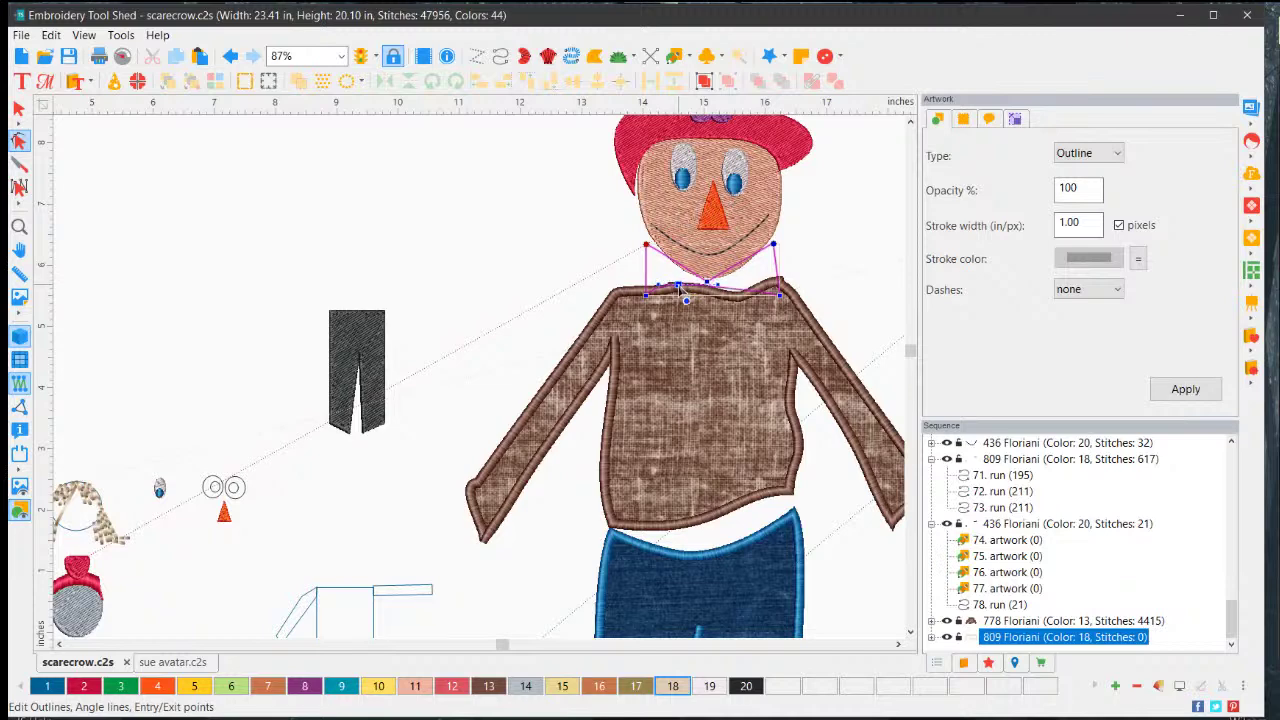
{"action": "right_click", "coordinate": [741, 291]}
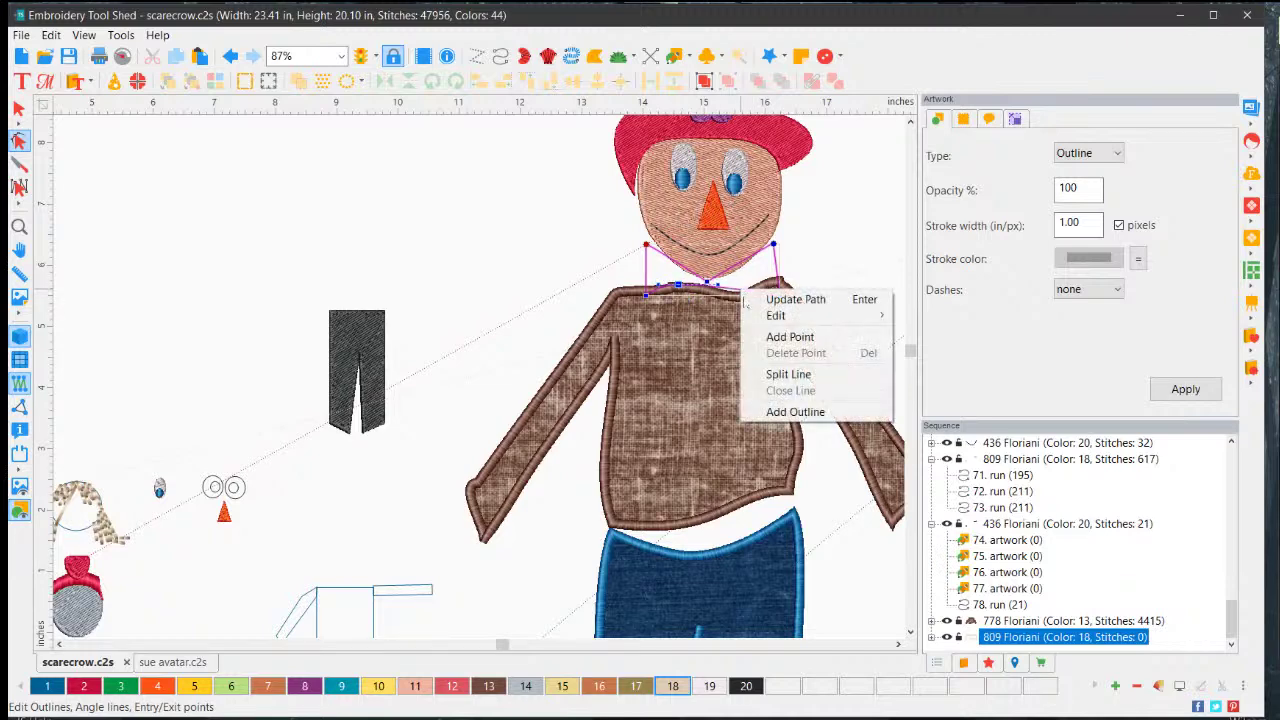
{"action": "left_click", "coordinate": [782, 337]}
{"action": "left_click_drag", "start_coordinate": [740, 295], "coordinate": [778, 278]}
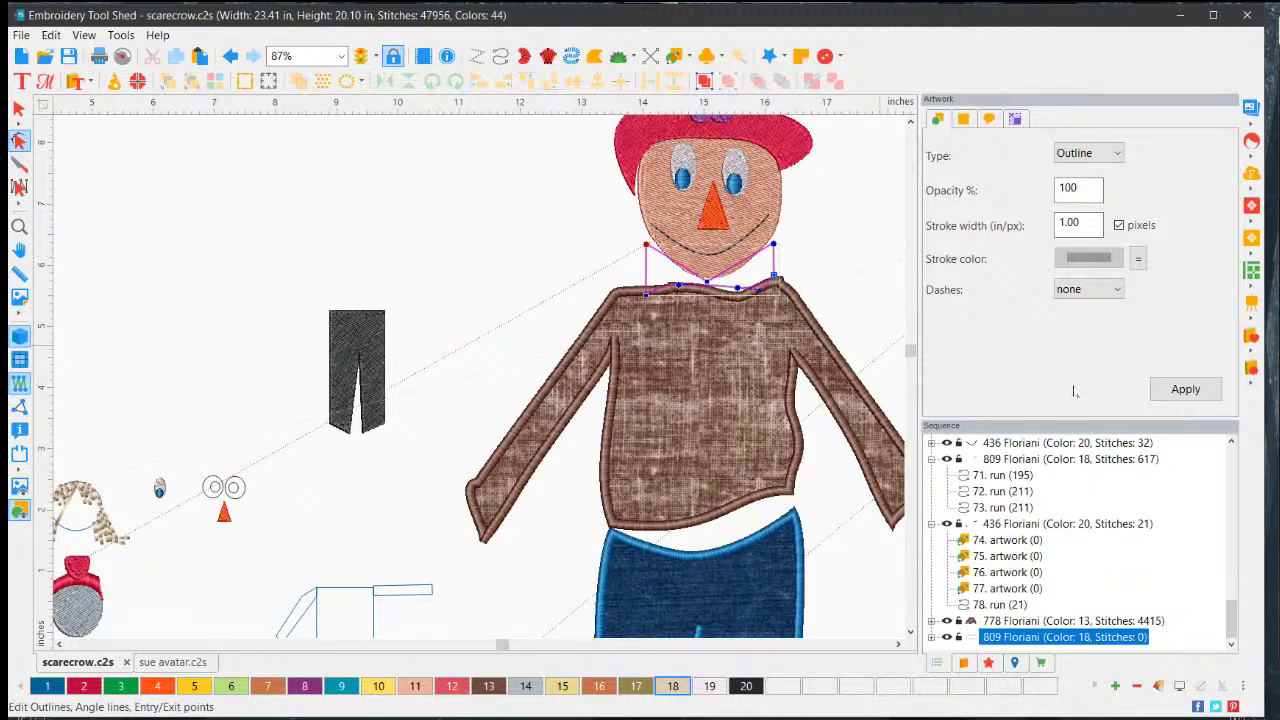
{"action": "left_click", "coordinate": [1190, 398]}
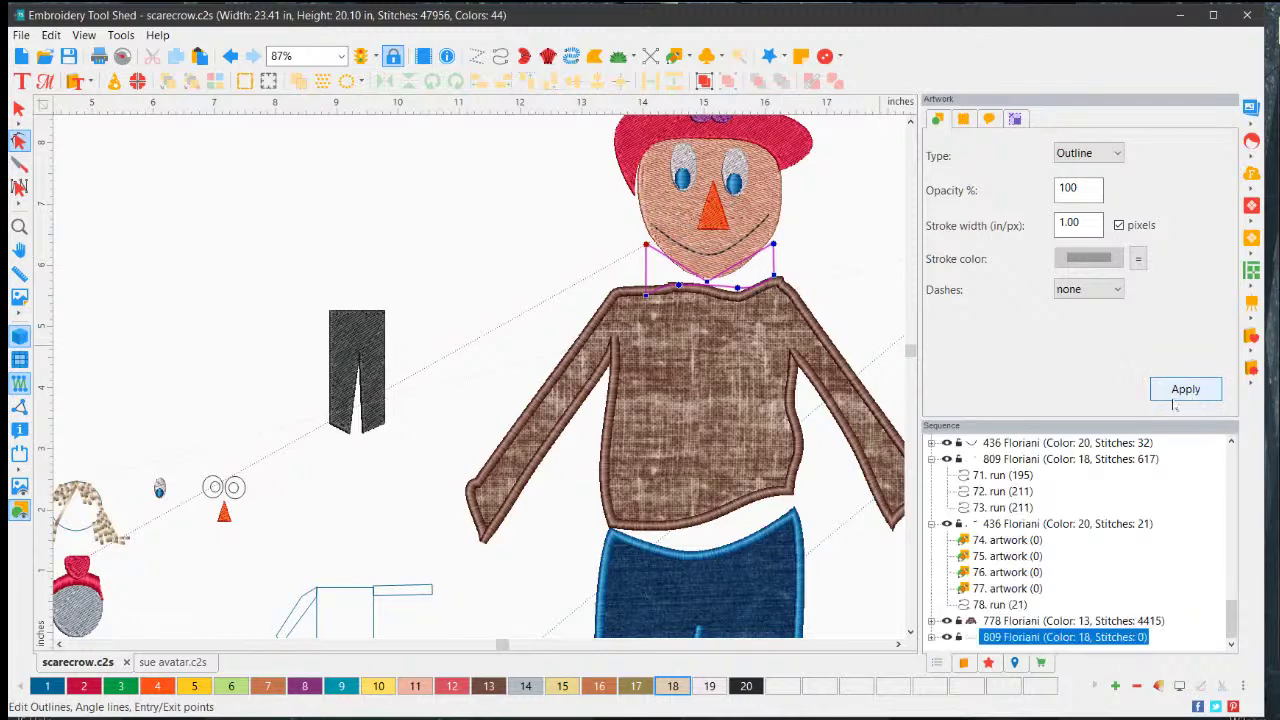
- Convert the neck outline between the chin and shirt to a Complex Fill and deselect it
{"action": "left_click", "coordinate": [20, 110]}
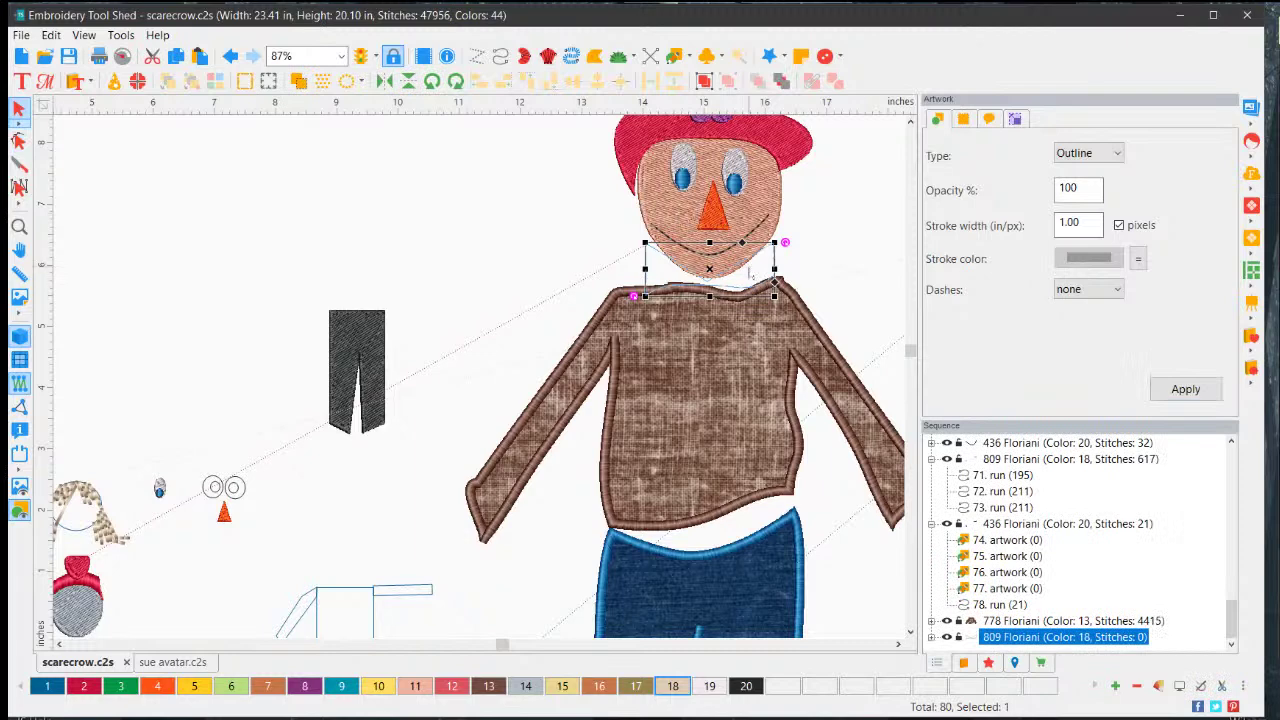
{"action": "right_click", "coordinate": [754, 268]}
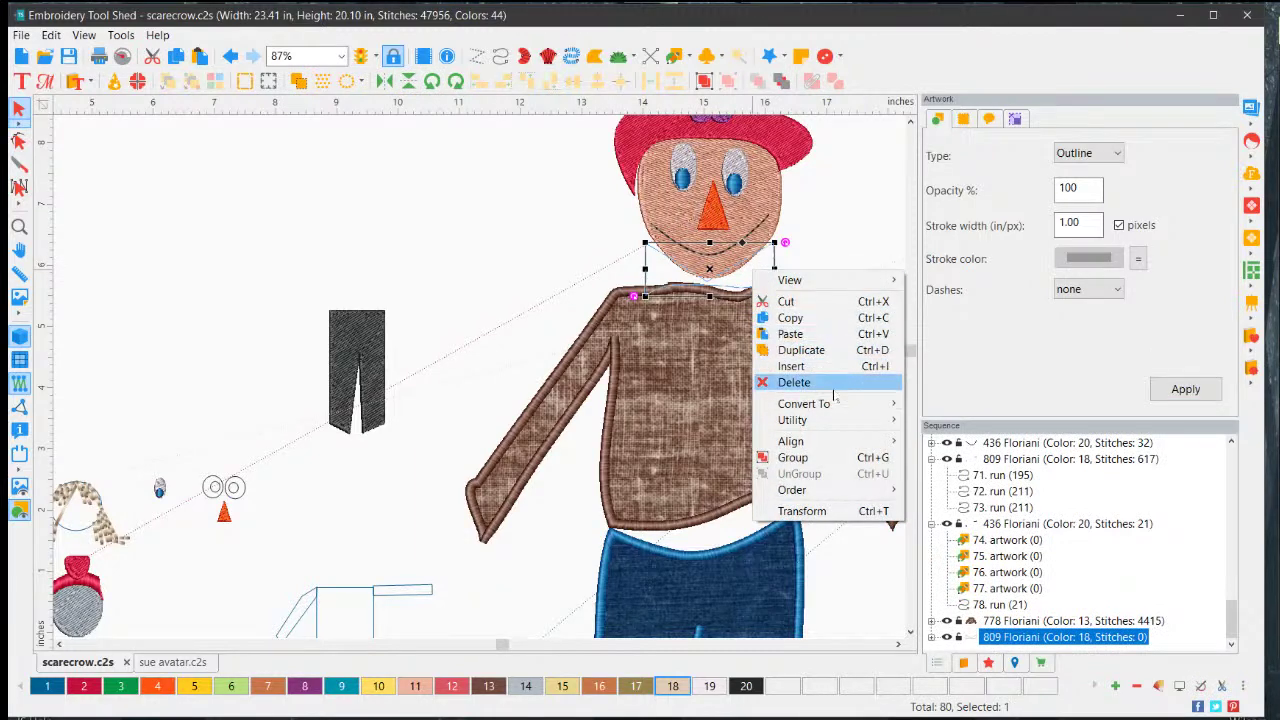
{"action": "mouse_move", "coordinate": [835, 410]}
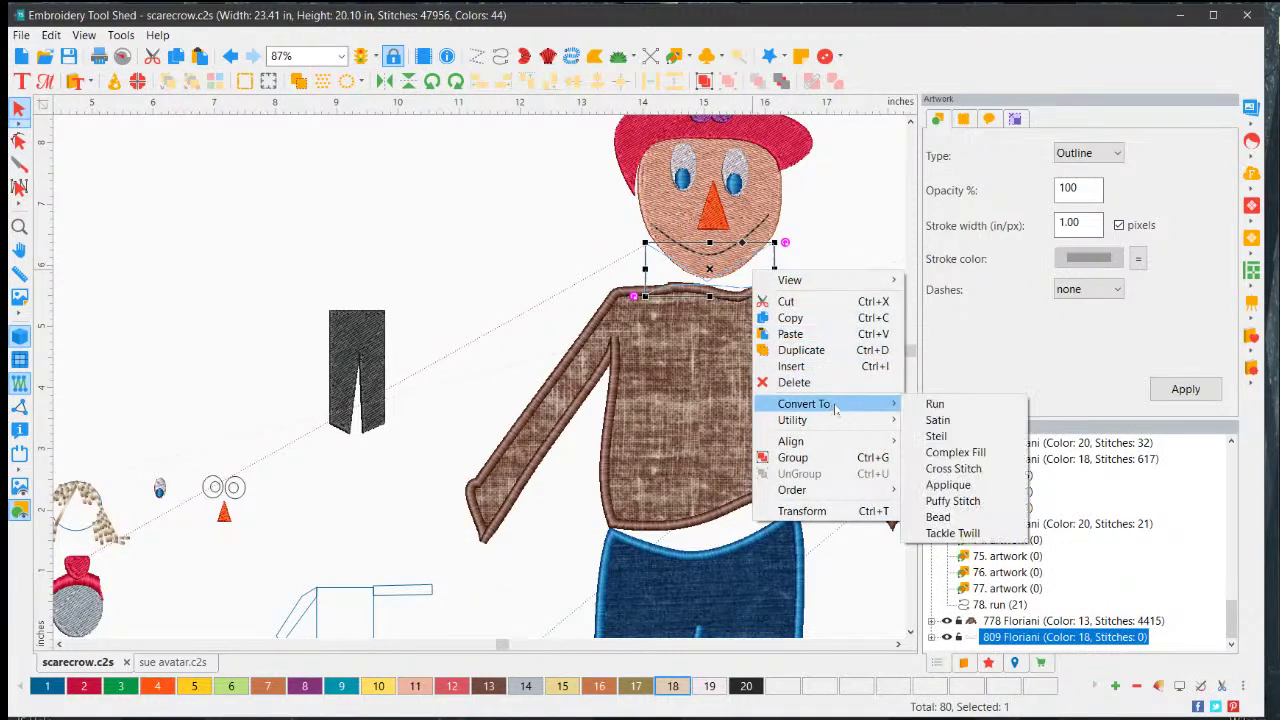
{"action": "left_click", "coordinate": [945, 455]}
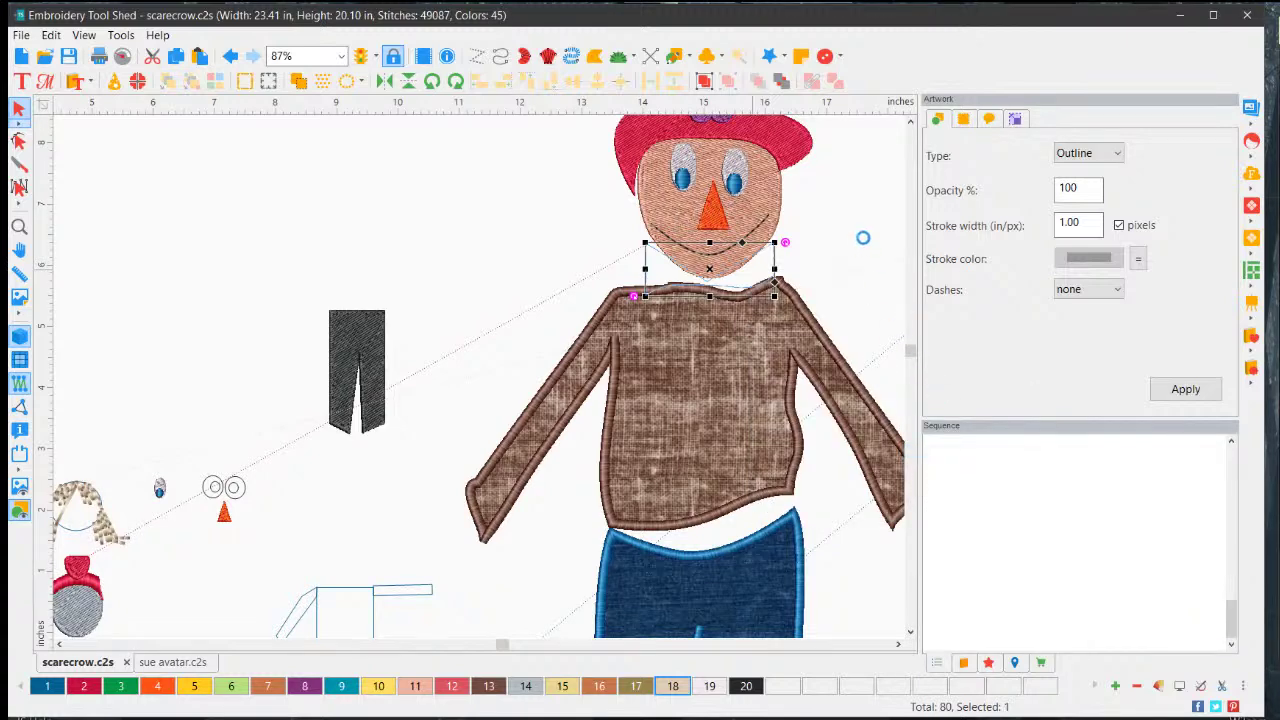
{"action": "left_click", "coordinate": [860, 250]}
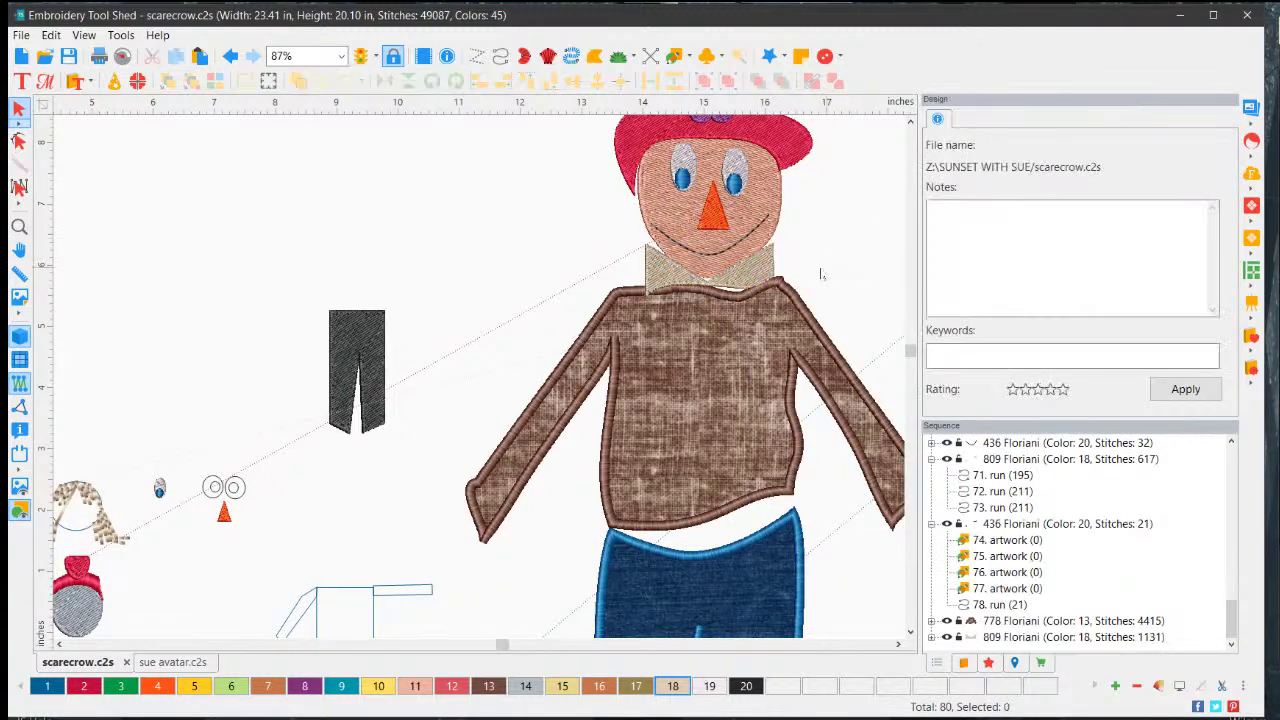
- Edit the outline of the beige neck fill, moving the point on the right of its lower edge down to the shirt collar
{"action": "left_click", "coordinate": [750, 276]}
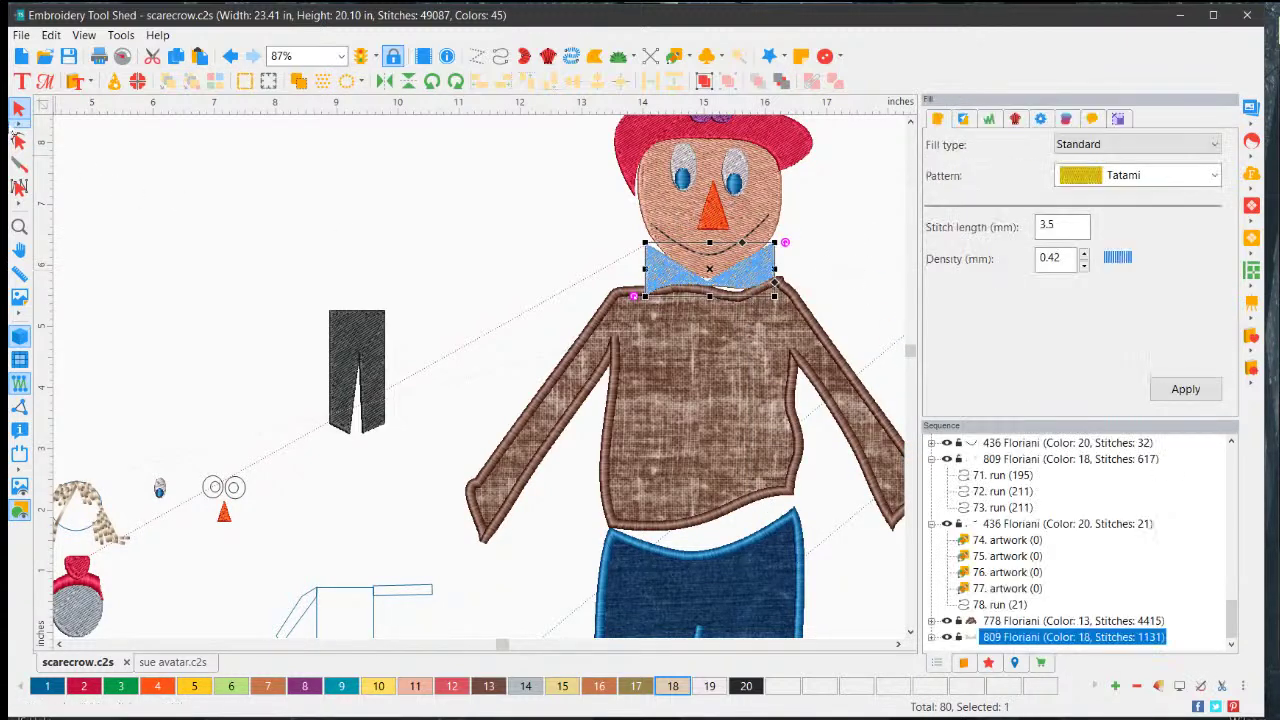
{"action": "left_click", "coordinate": [19, 141]}
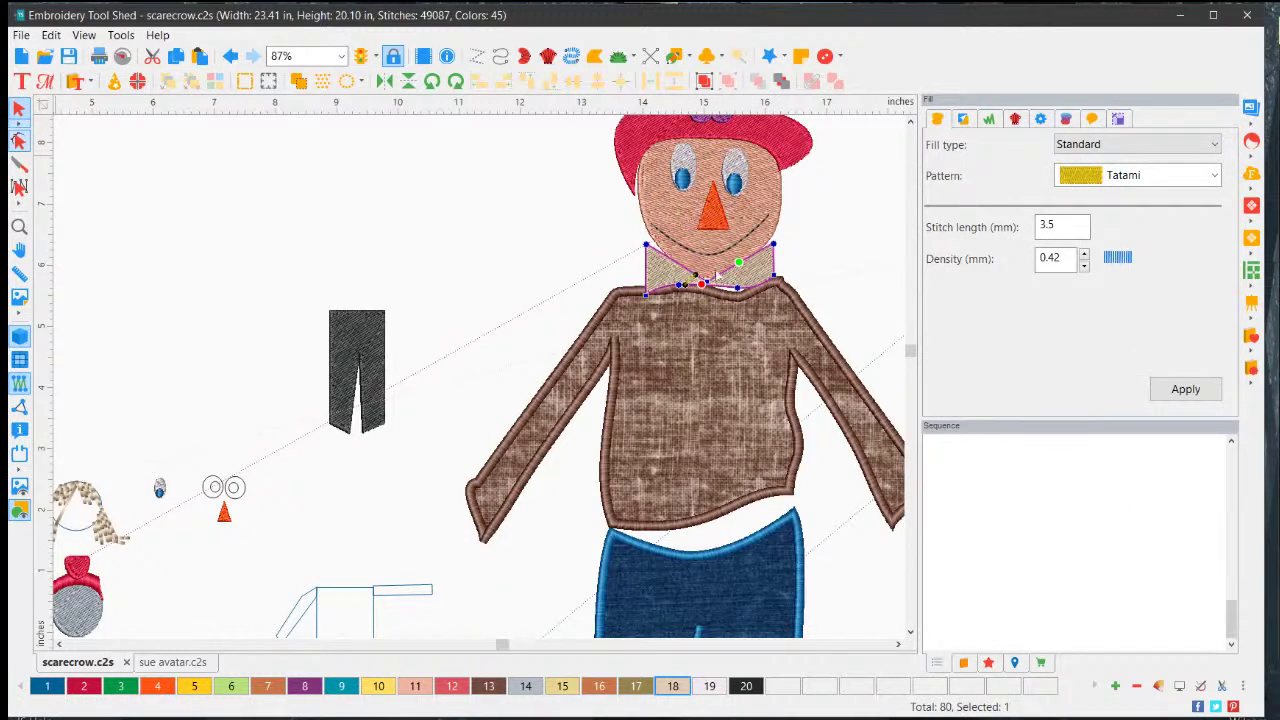
{"action": "left_click_drag", "start_coordinate": [741, 293], "coordinate": [731, 283]}
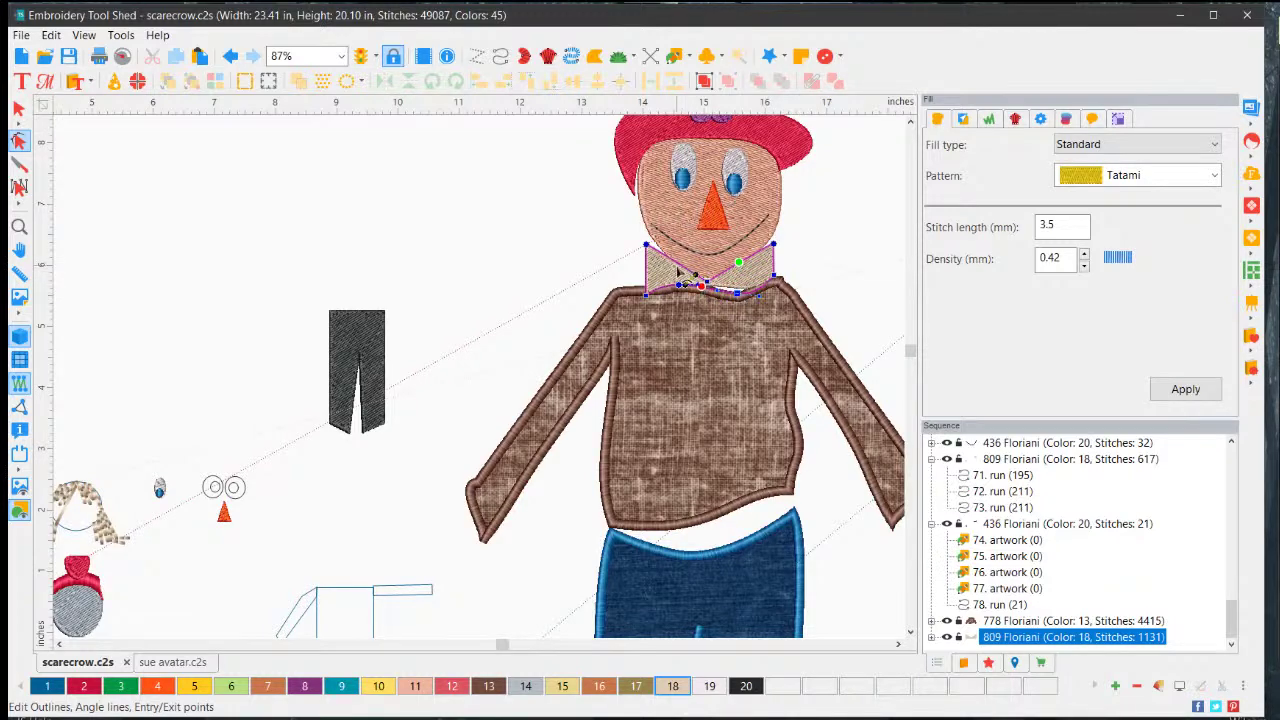
- Add a point on each slanting upper edge of the neck fill, lower both points to follow the chin, and apply the reshaping
{"action": "right_click", "coordinate": [679, 266]}
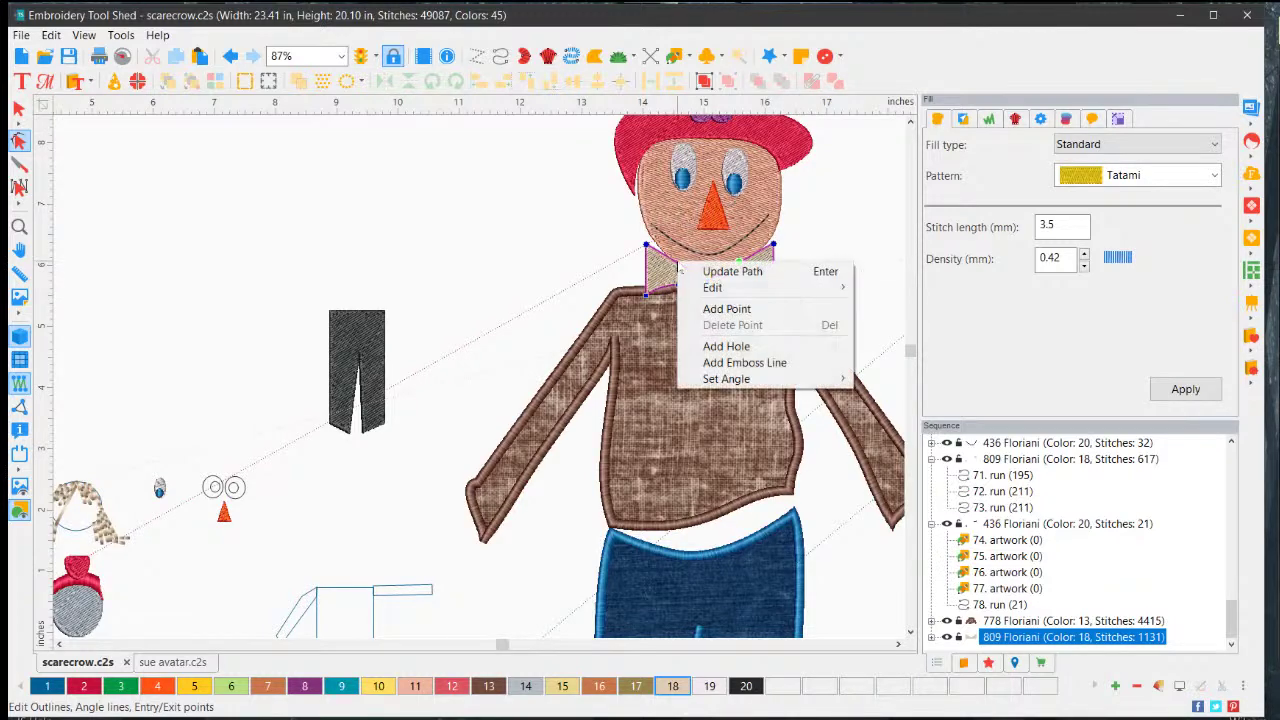
{"action": "left_click", "coordinate": [712, 309]}
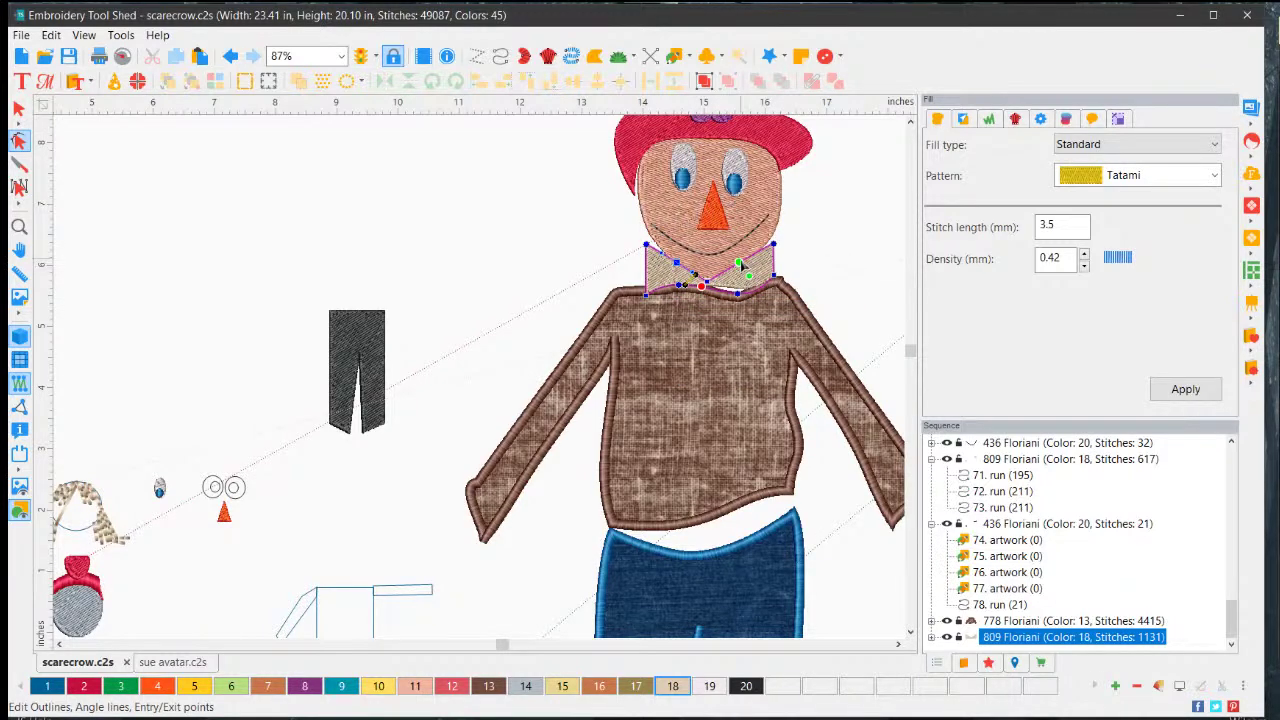
{"action": "right_click", "coordinate": [747, 258]}
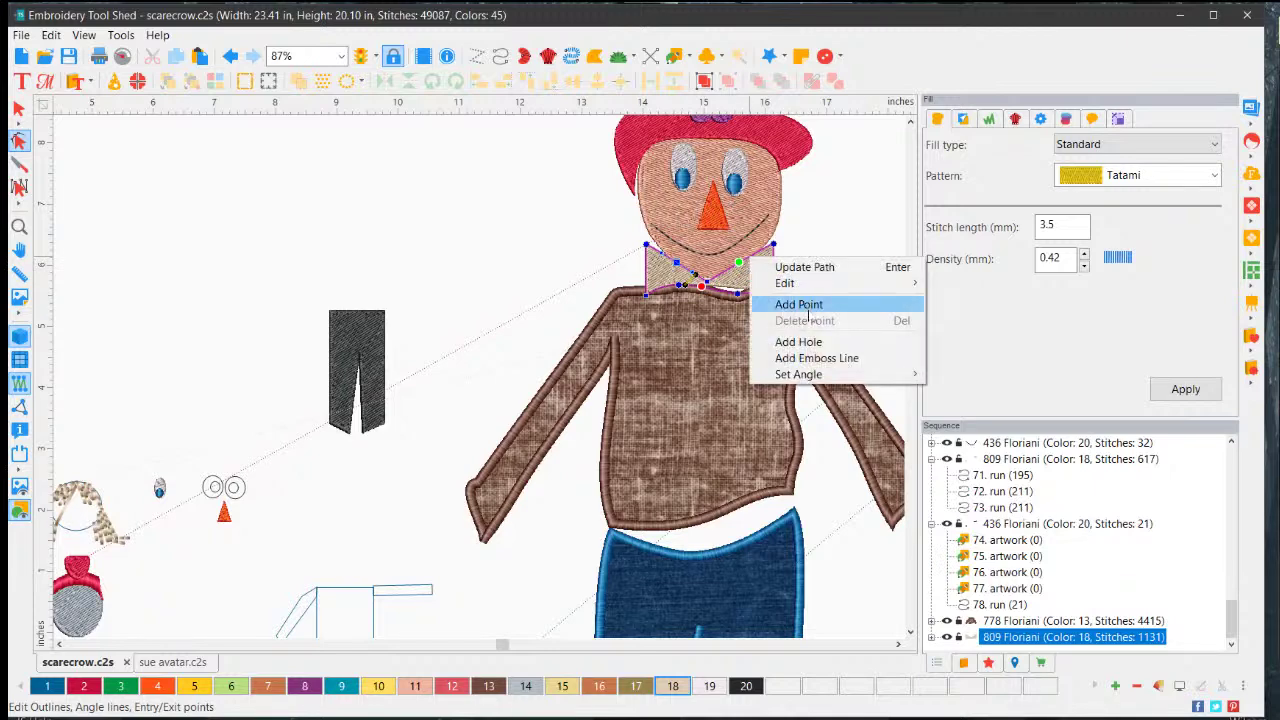
{"action": "left_click", "coordinate": [787, 299]}
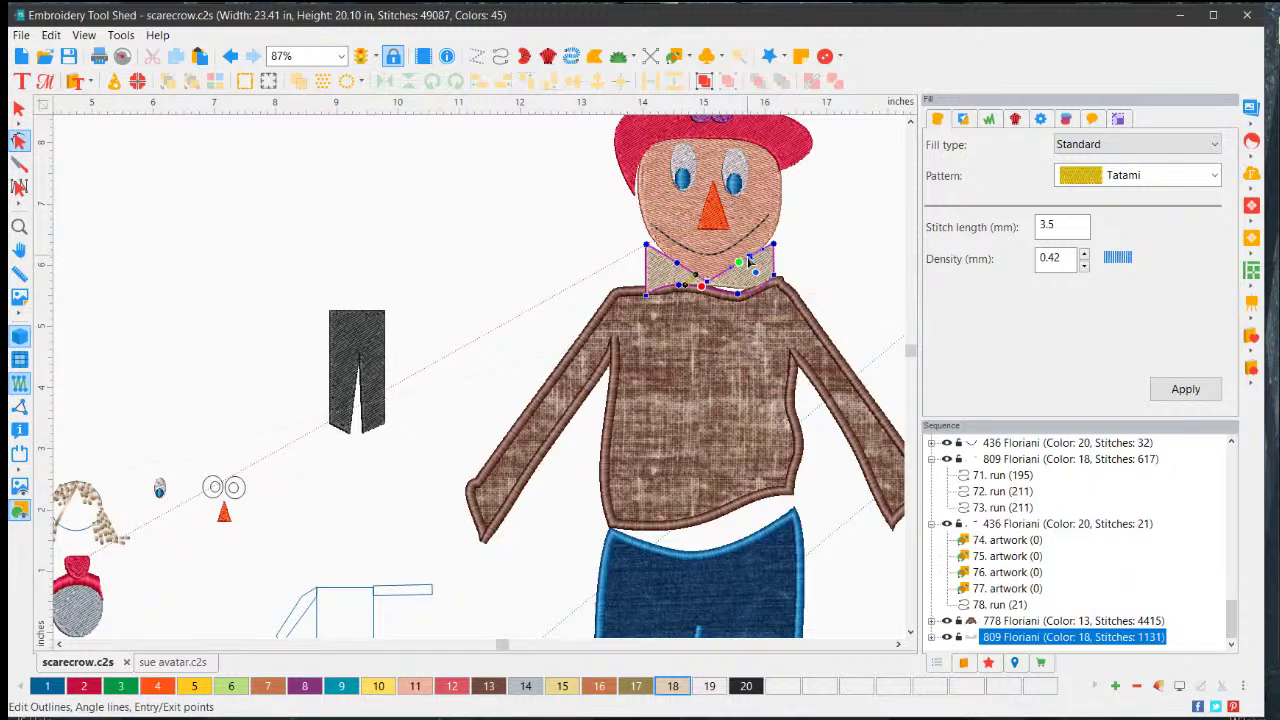
{"action": "left_click_drag", "start_coordinate": [749, 259], "coordinate": [749, 270]}
{"action": "left_click_drag", "start_coordinate": [679, 262], "coordinate": [679, 267]}
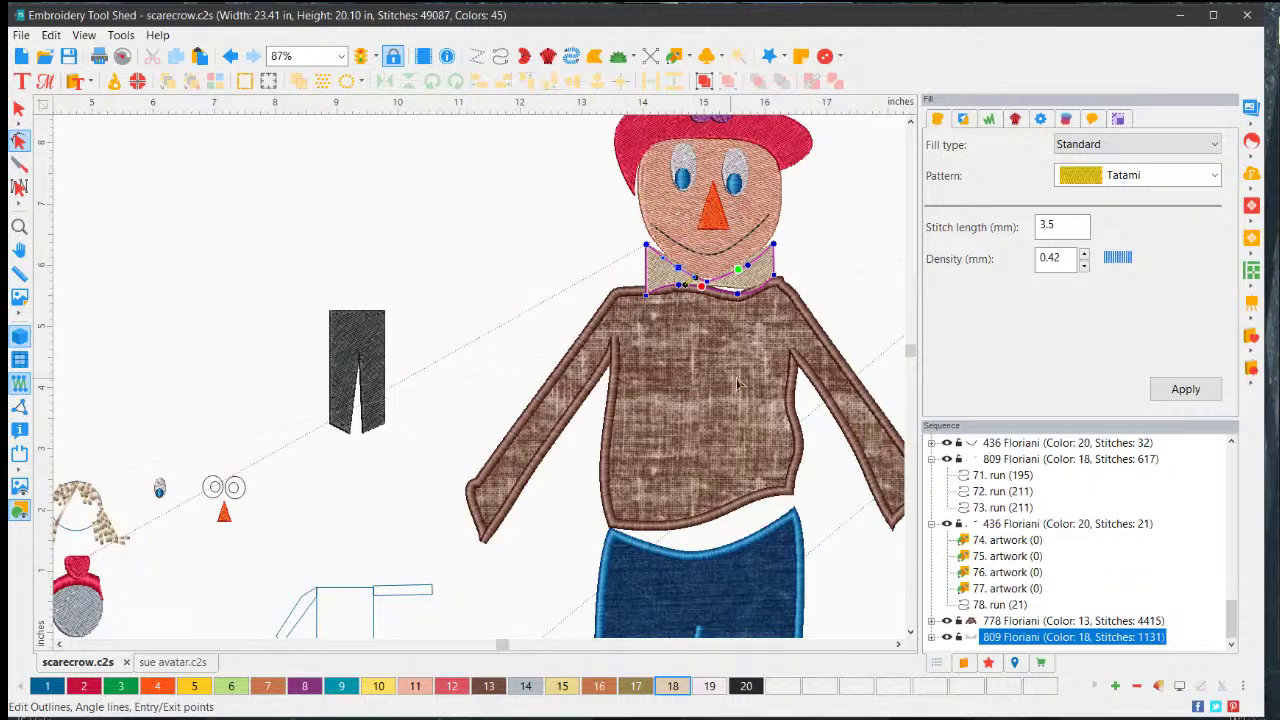
{"action": "left_click", "coordinate": [1177, 390]}
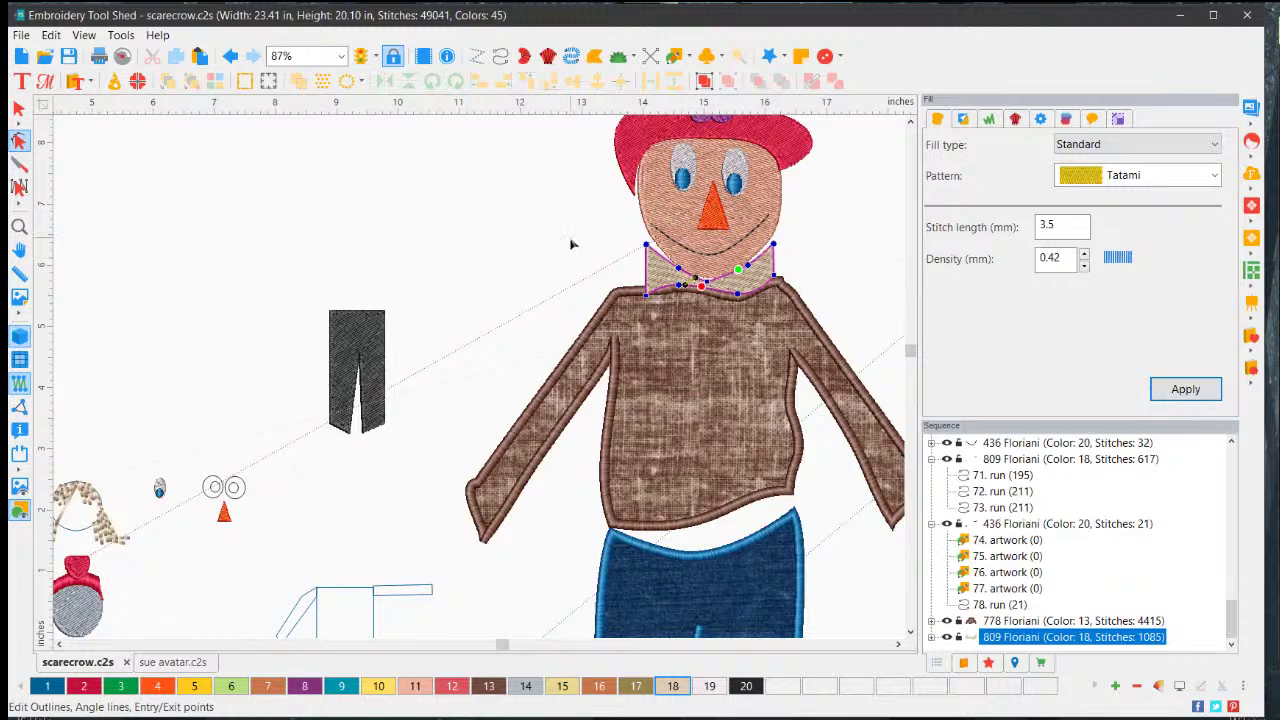
{"action": "left_click", "coordinate": [18, 108]}
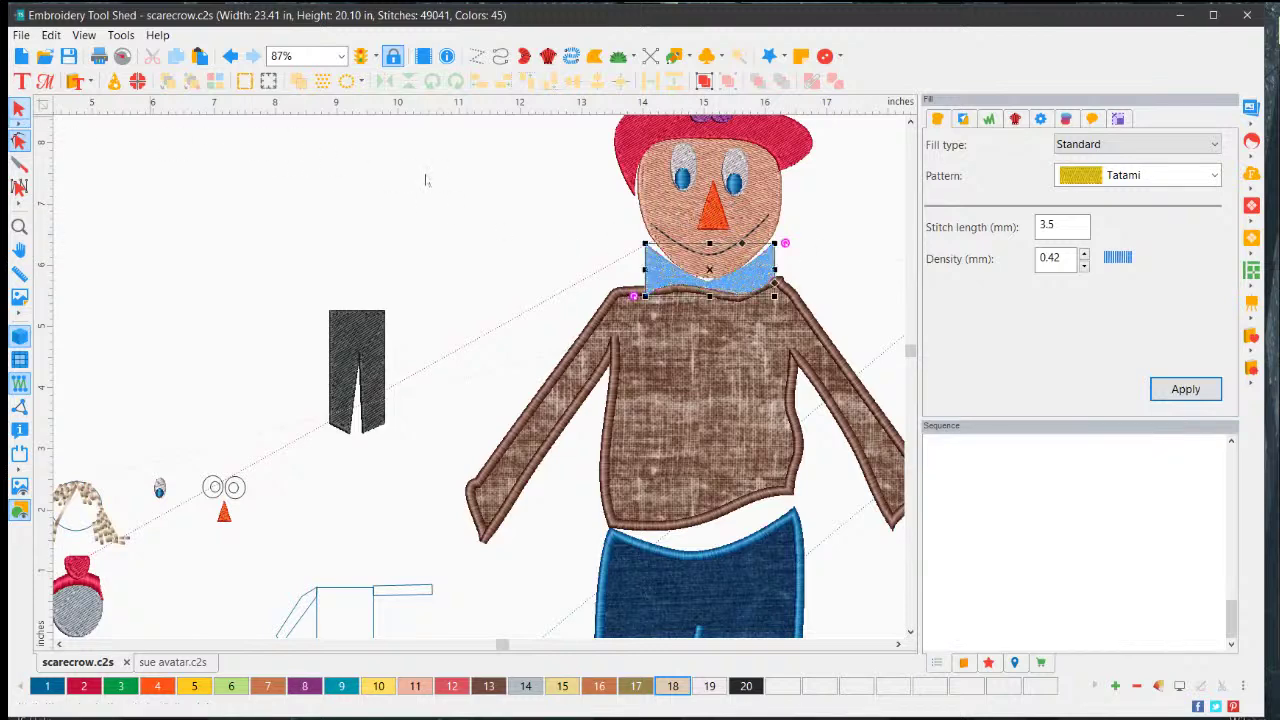
{"action": "left_click", "coordinate": [845, 255]}
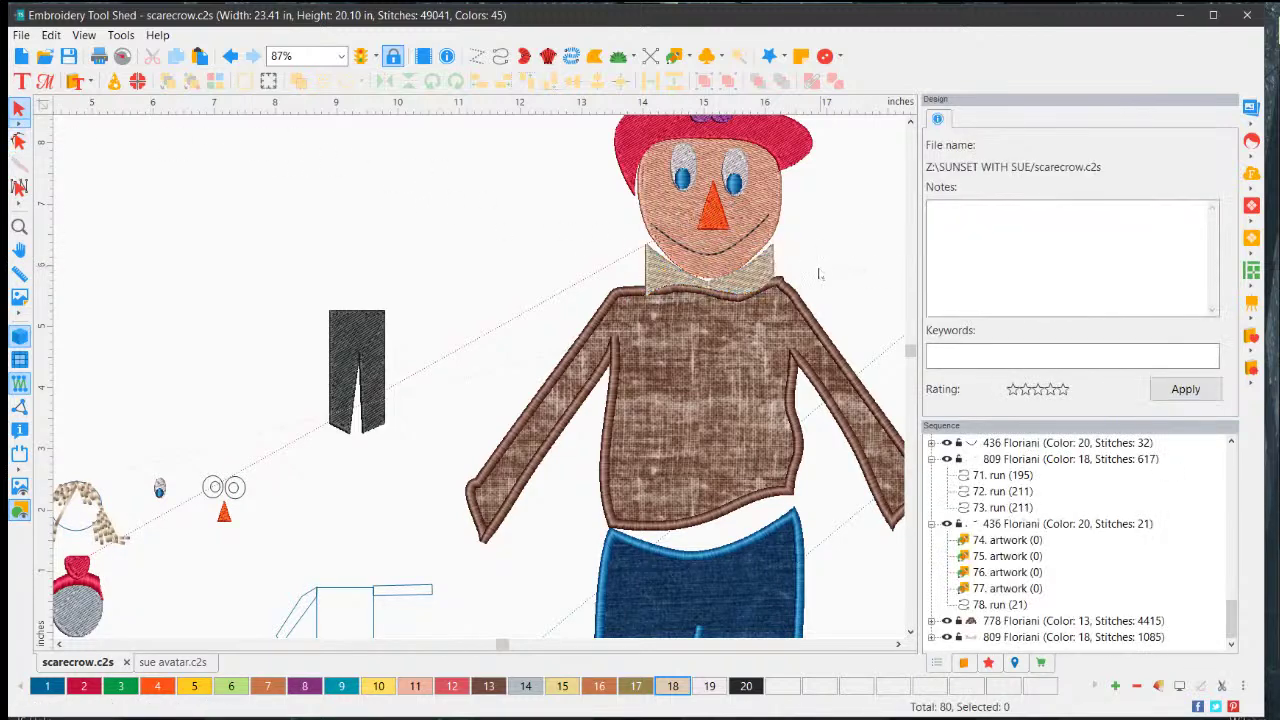
- Recolor the neck fill with thread color 11, Floriani 765 Satin Sheet, to match the face
{"action": "left_click", "coordinate": [758, 277]}
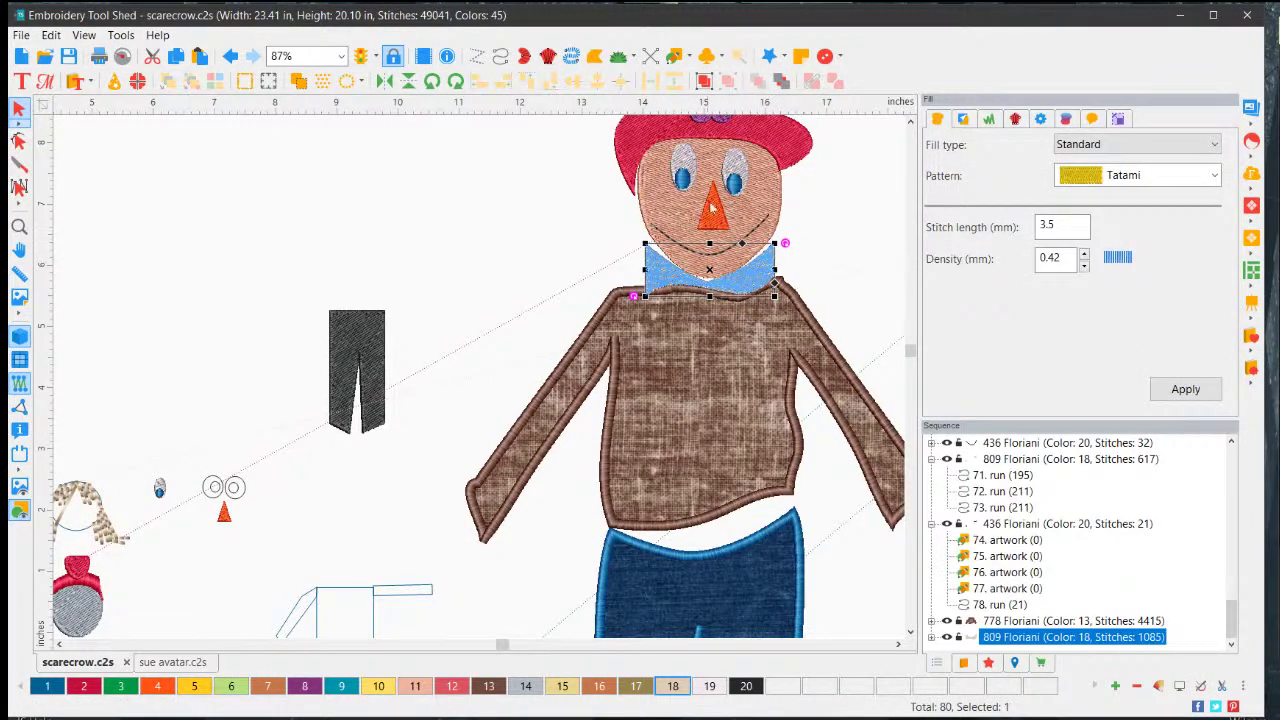
{"action": "left_click", "coordinate": [765, 204]}
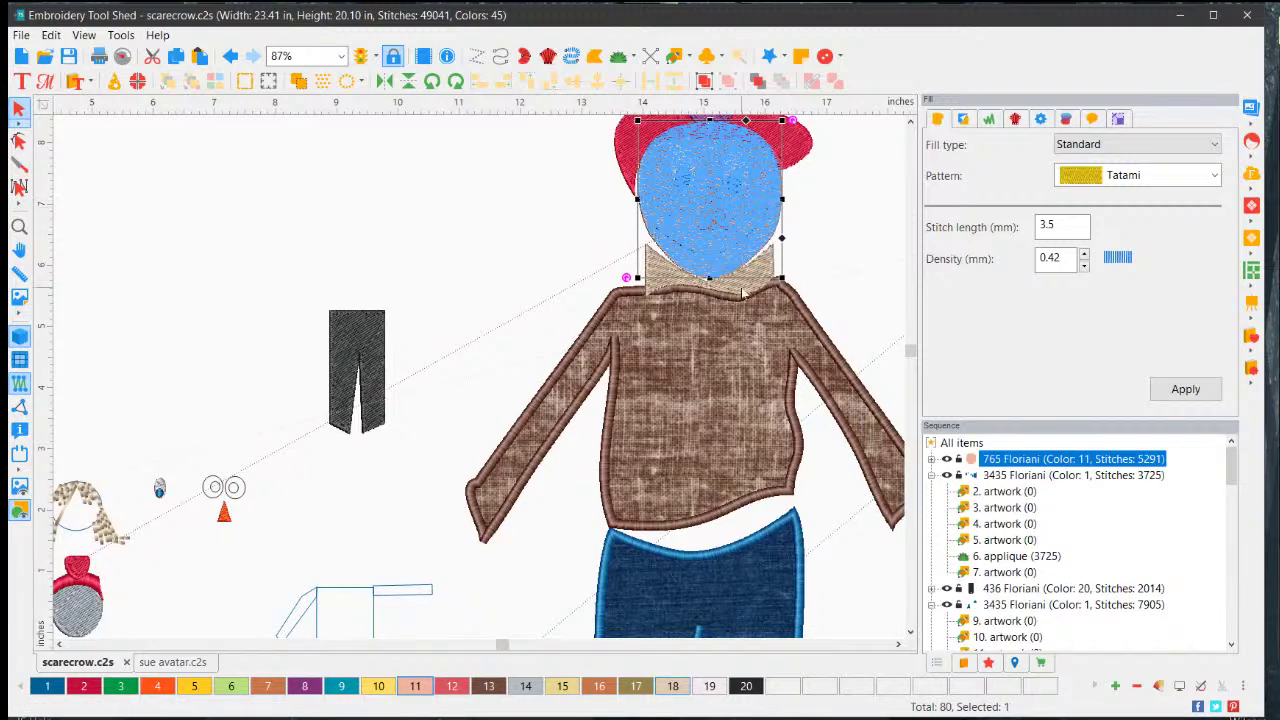
{"action": "left_click", "coordinate": [843, 267]}
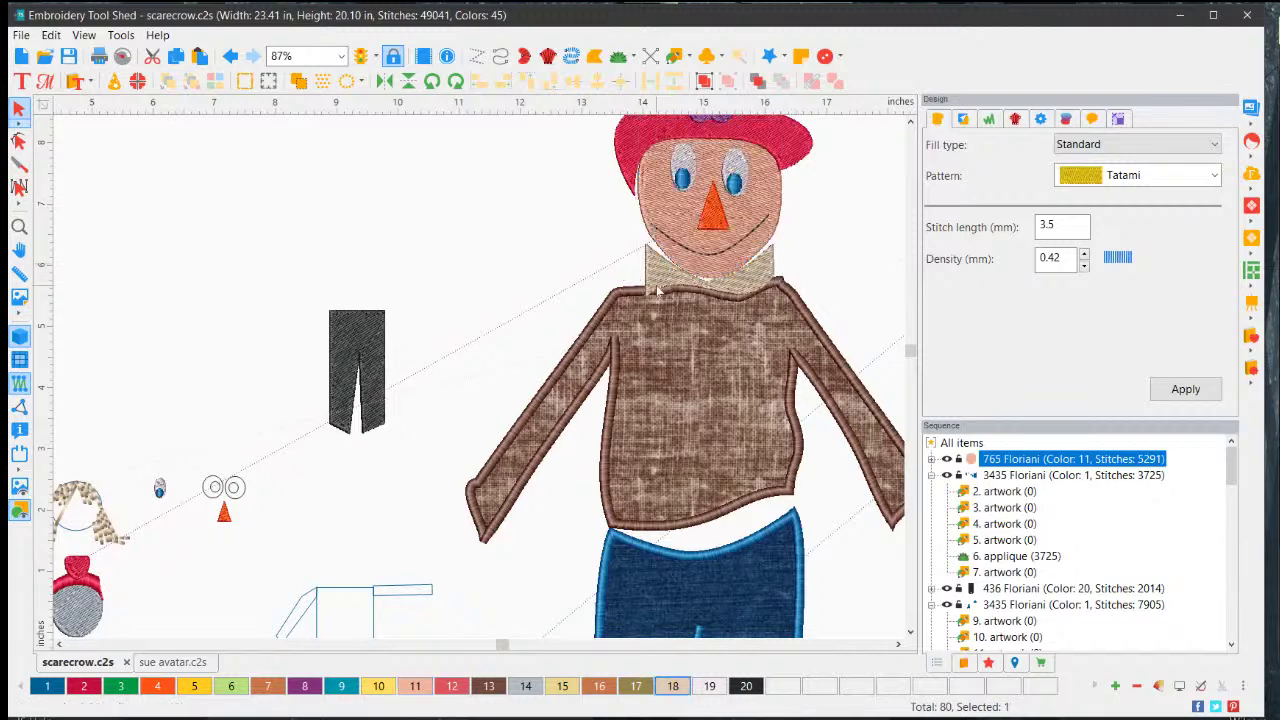
{"action": "left_click", "coordinate": [664, 282]}
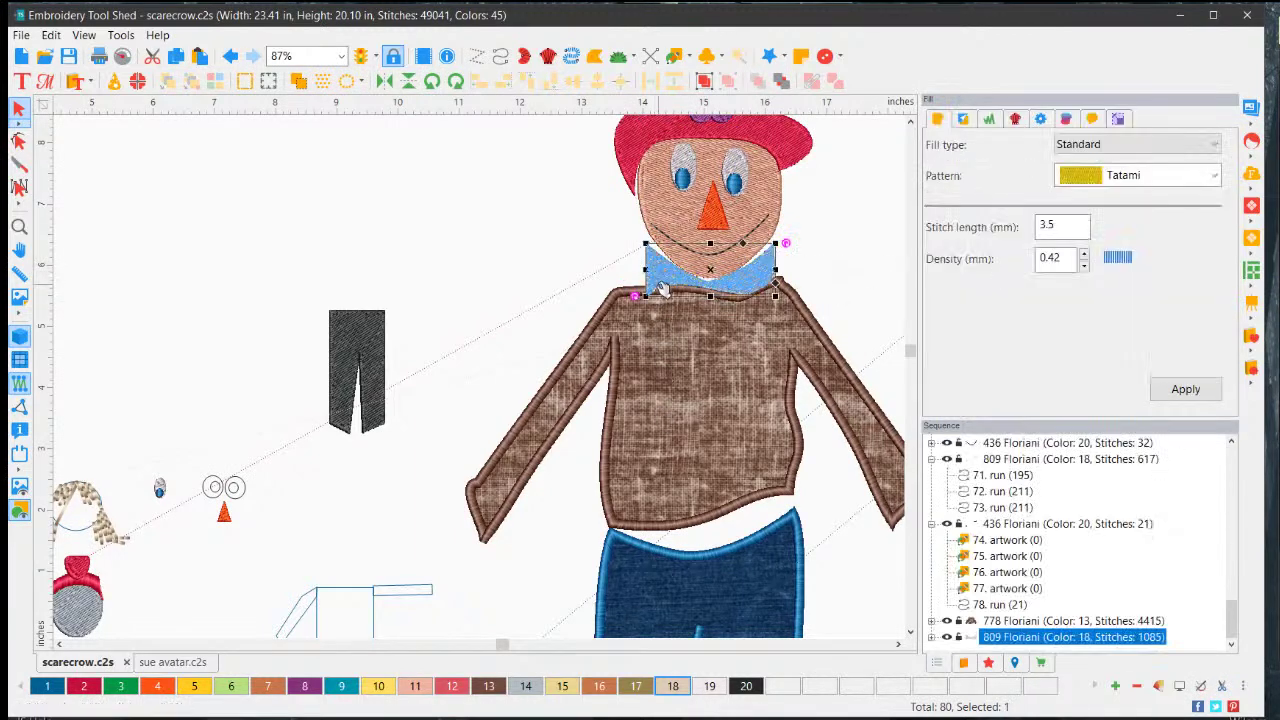
{"action": "left_click", "coordinate": [414, 686]}
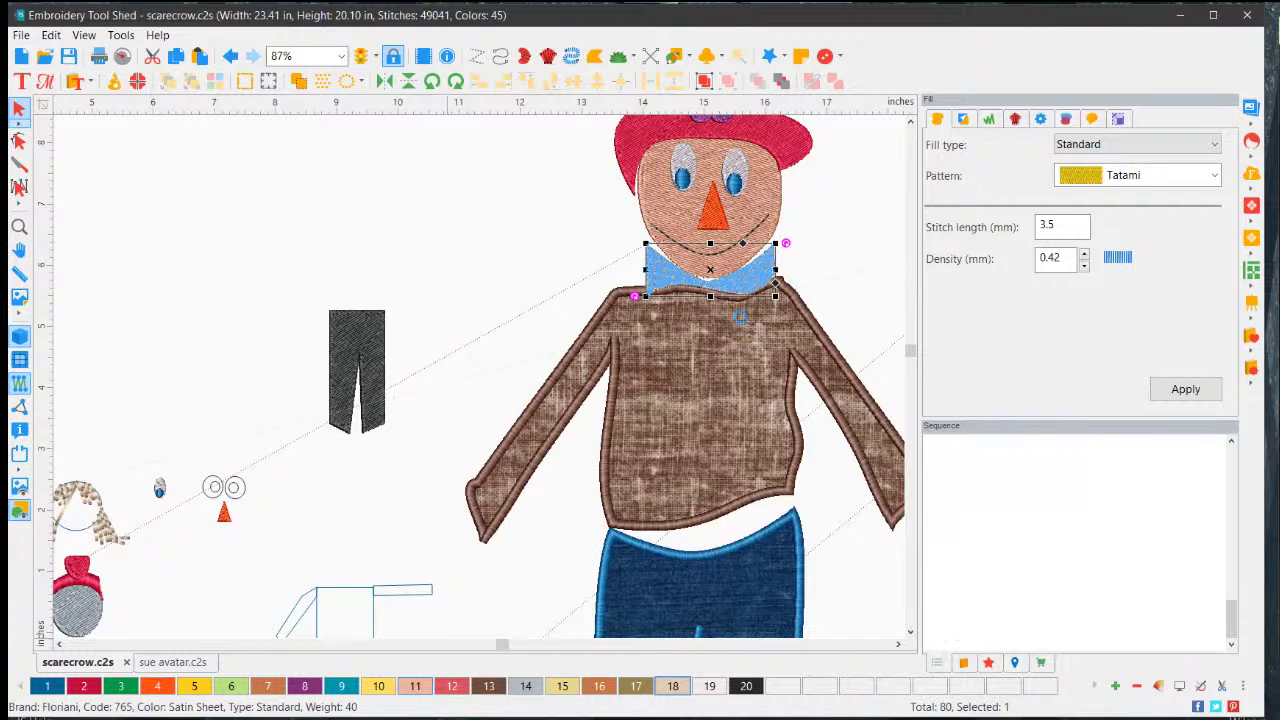
{"action": "left_click", "coordinate": [860, 246]}
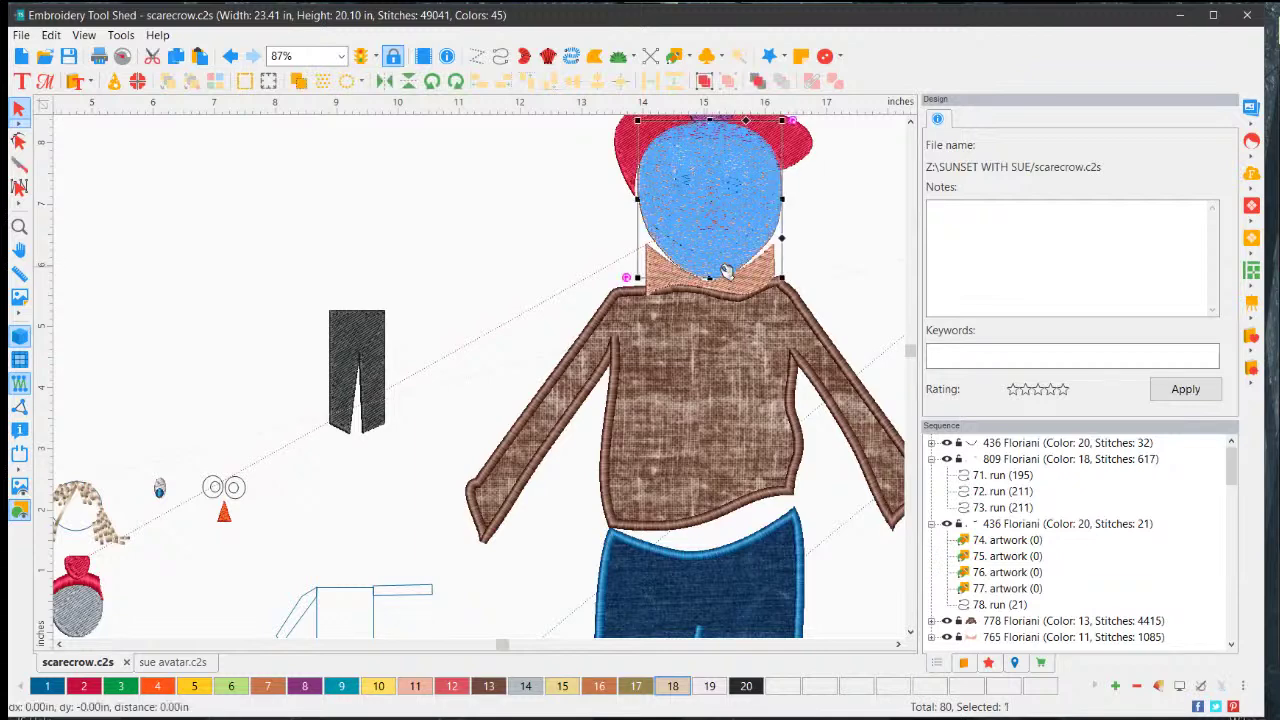
- Stretch the face fill slightly downward so its chin overlaps the neck
{"action": "left_click", "coordinate": [707, 278]}
{"action": "left_click_drag", "start_coordinate": [707, 280], "coordinate": [705, 287]}
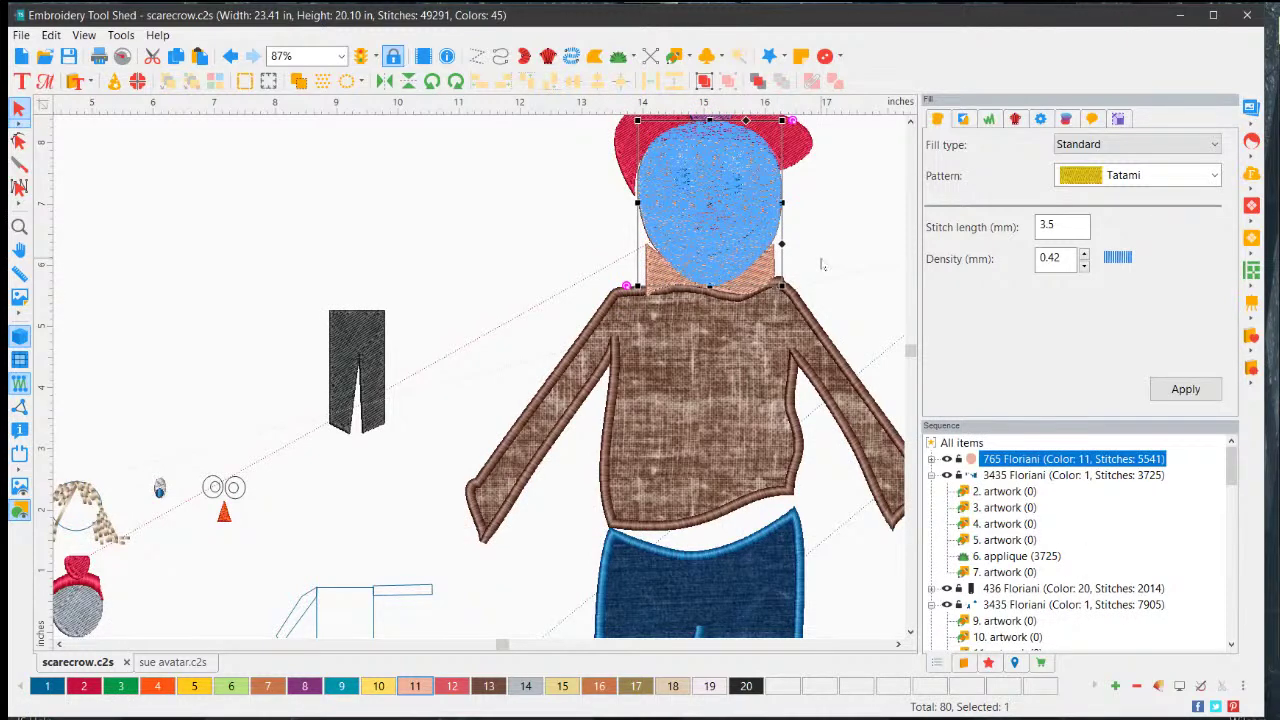
{"action": "left_click", "coordinate": [822, 264]}
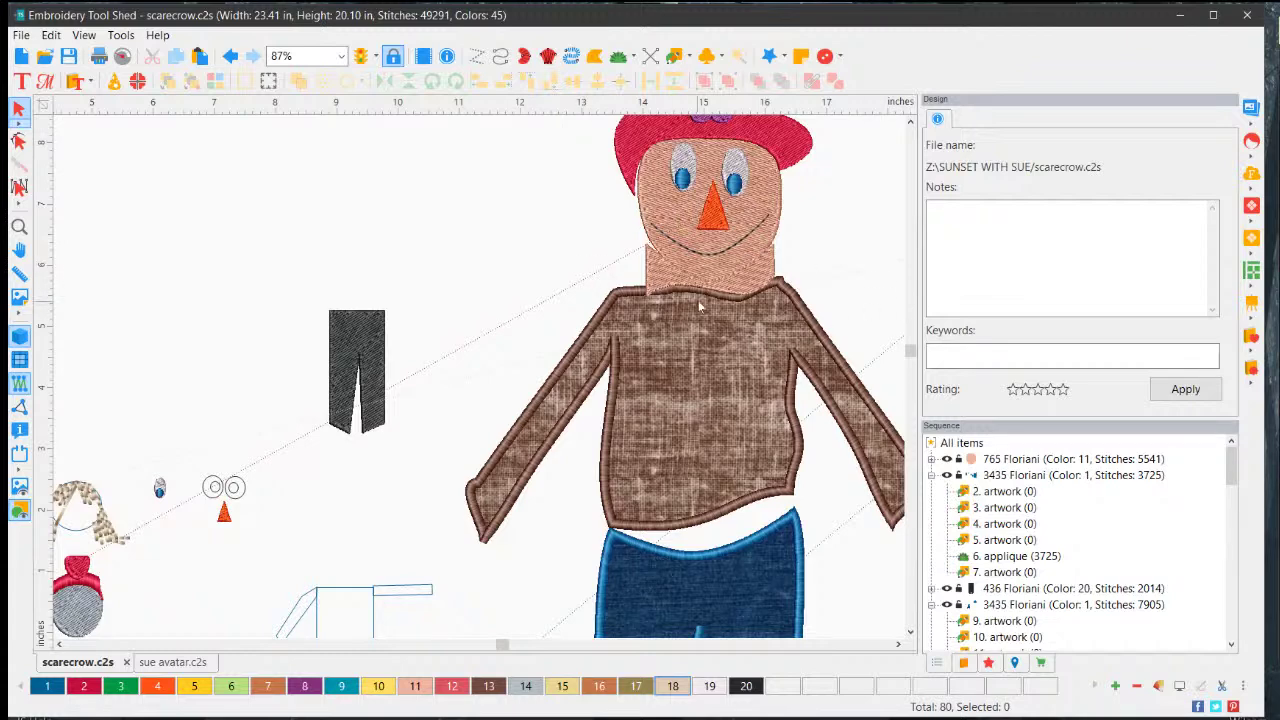
- Adjust the curve on the neck fill's lower edge so it meets the shirt collar, and apply the outline change
{"action": "left_click", "coordinate": [754, 290]}
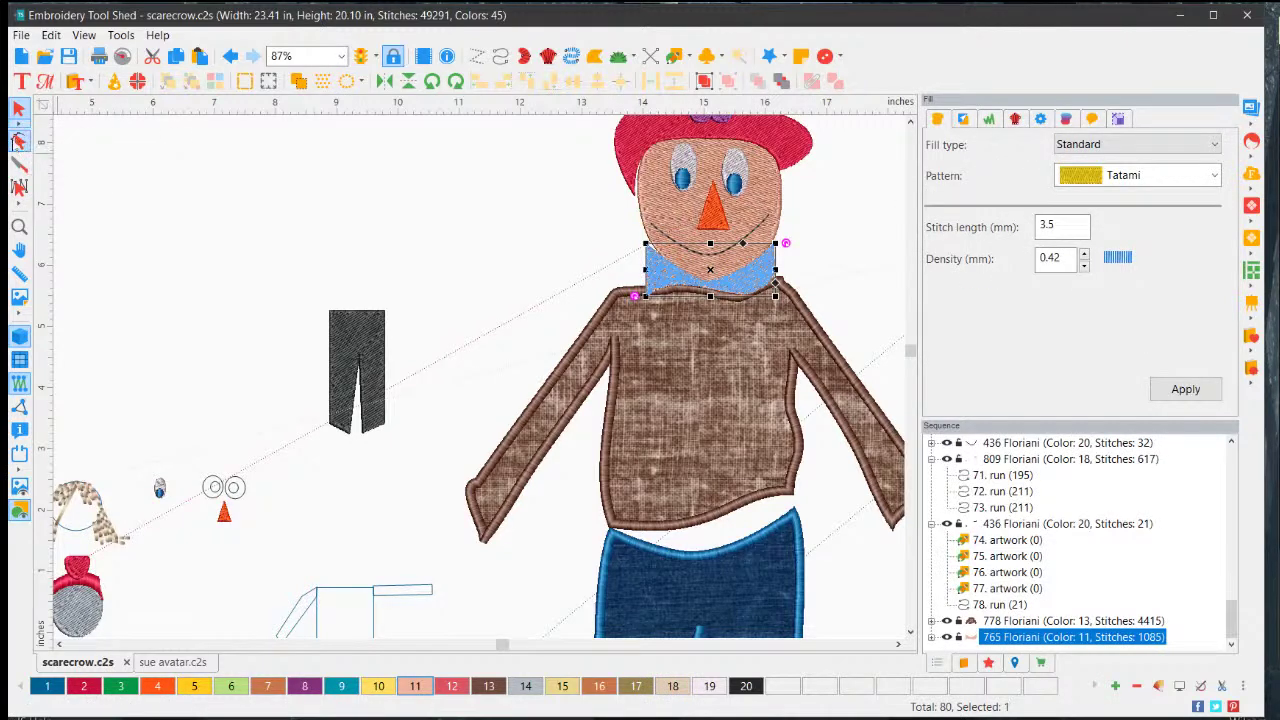
{"action": "left_click", "coordinate": [18, 142]}
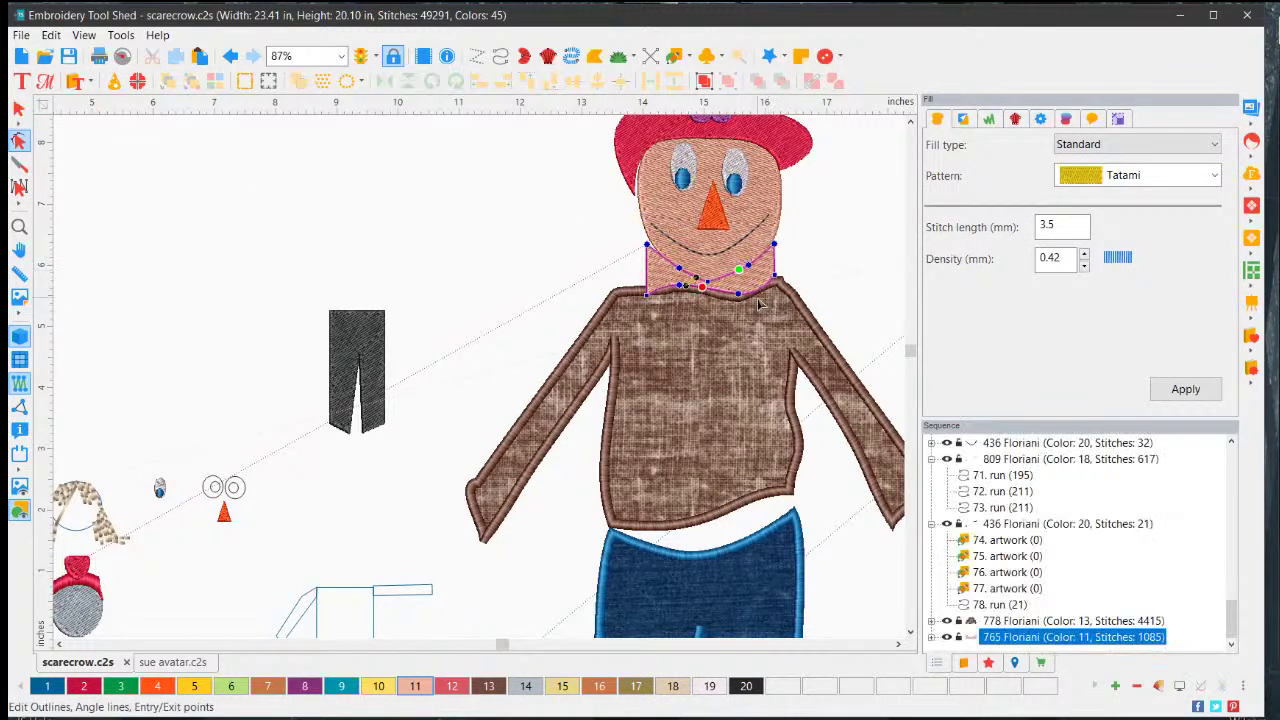
{"action": "left_click_drag", "start_coordinate": [689, 290], "coordinate": [697, 304]}
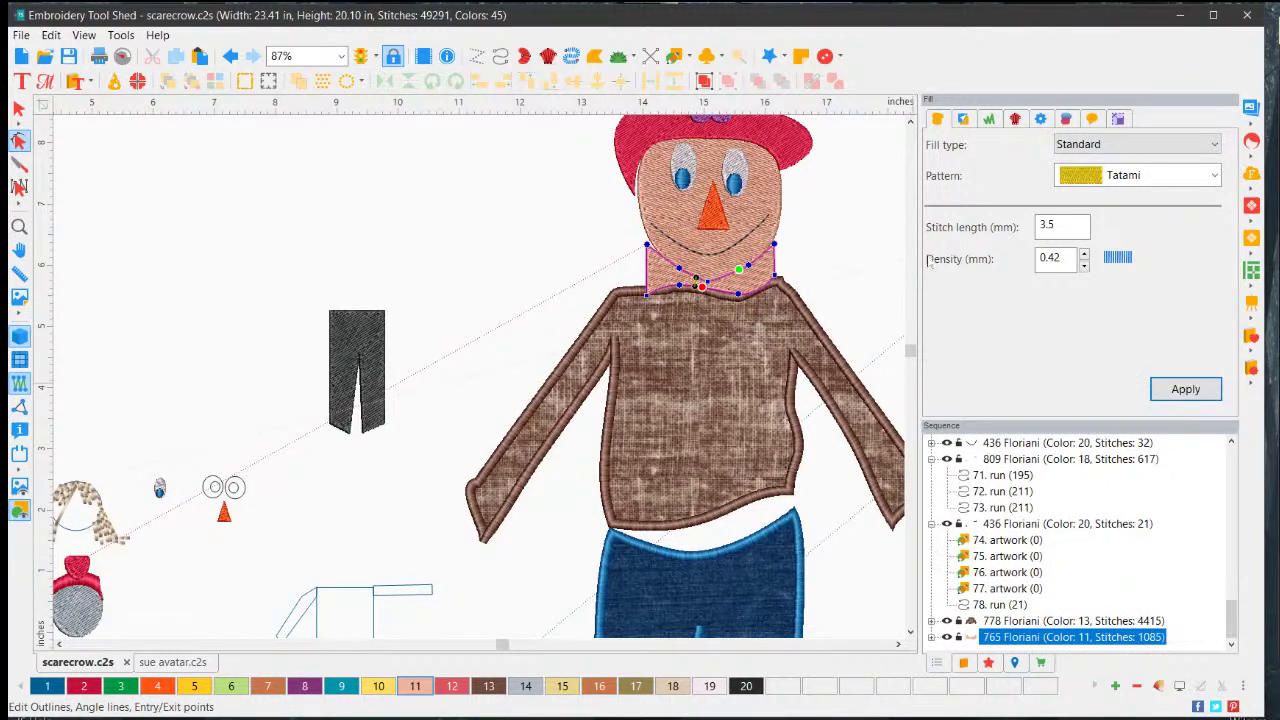
{"action": "left_click", "coordinate": [1183, 389]}
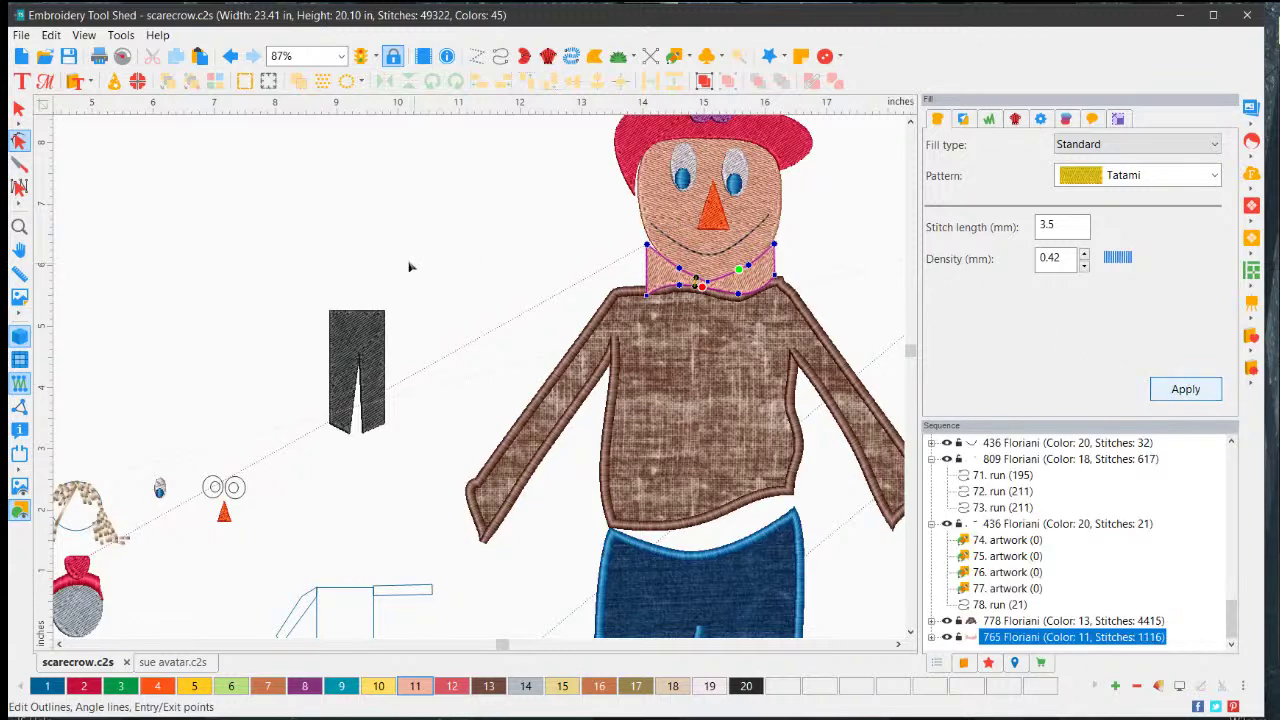
{"action": "left_click", "coordinate": [19, 108]}
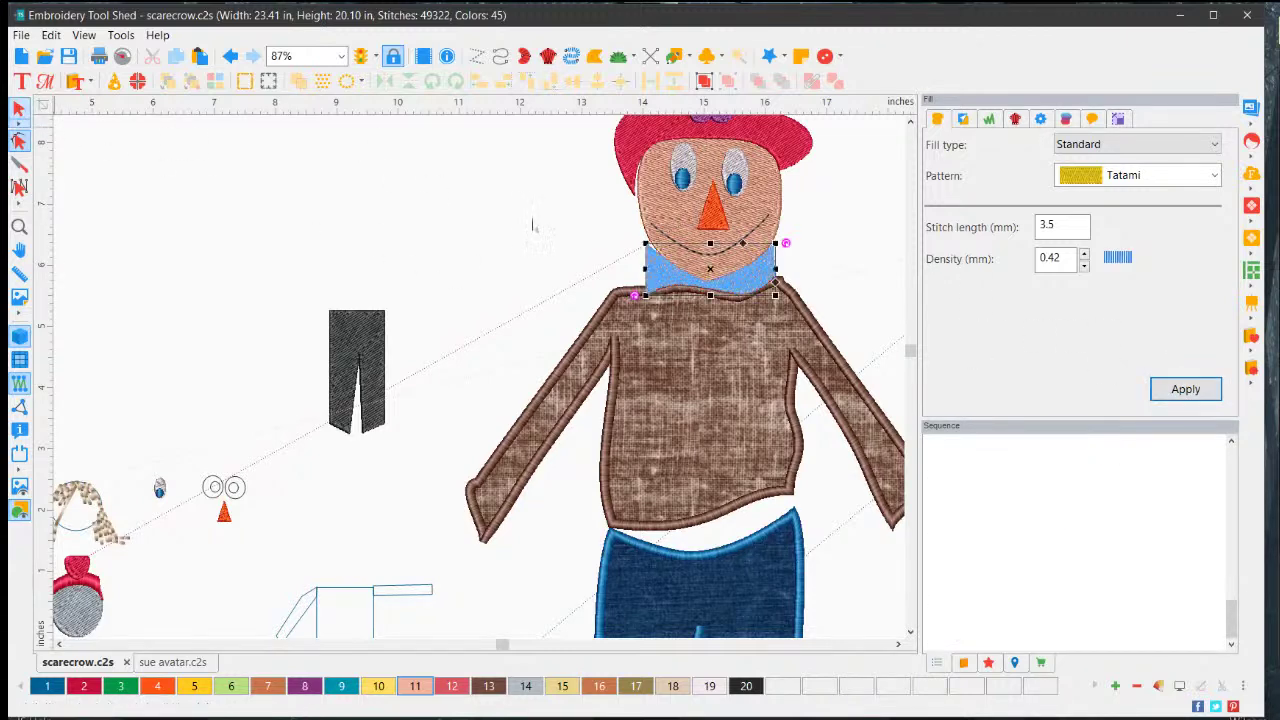
{"action": "left_click", "coordinate": [538, 268]}
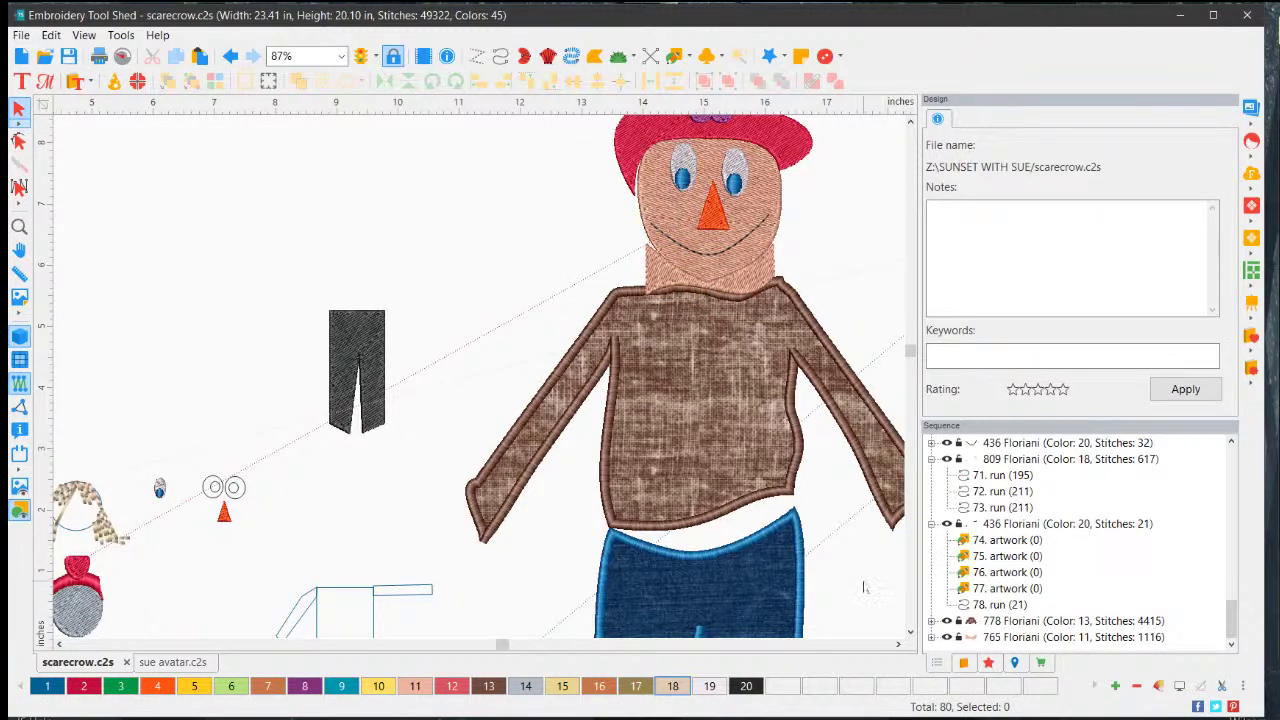
- Draw a Complex Fill in thread color 18 over the waist gap between the shirt hem and the top of the jeans
{"action": "scroll", "coordinate": [910, 632], "scroll_direction": "down", "scroll_amount": 3}
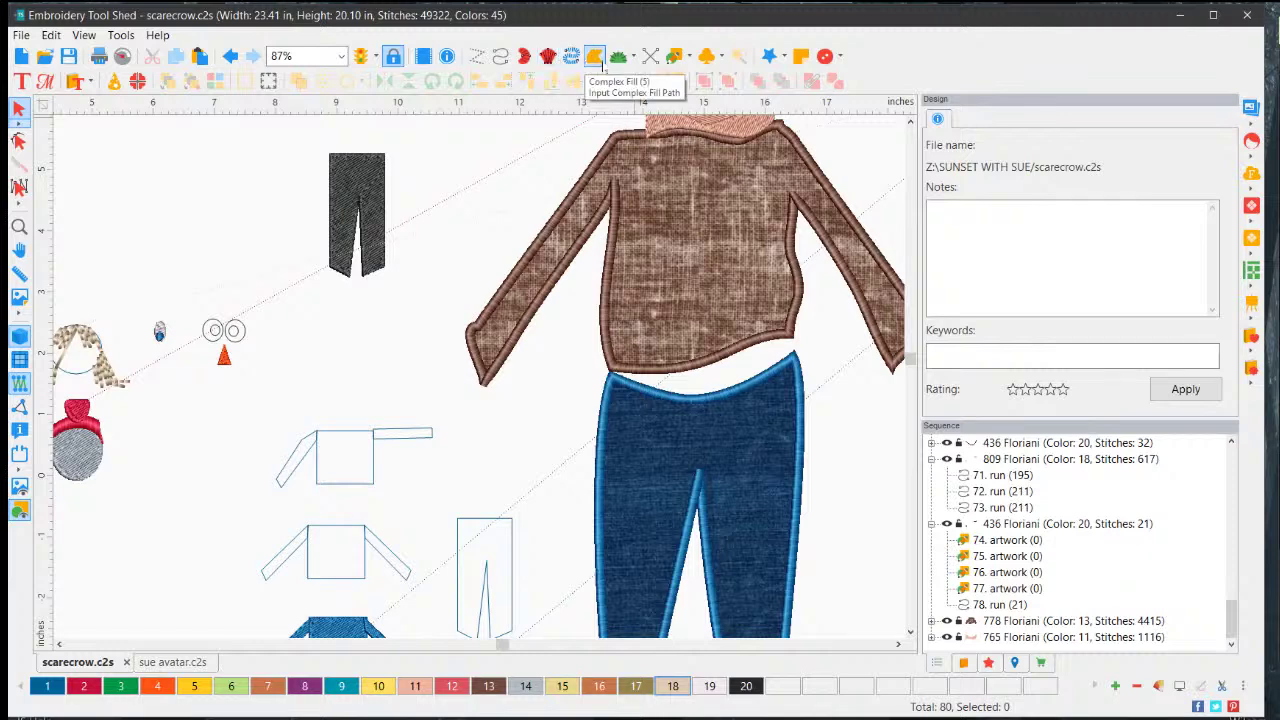
{"action": "left_click", "coordinate": [596, 58]}
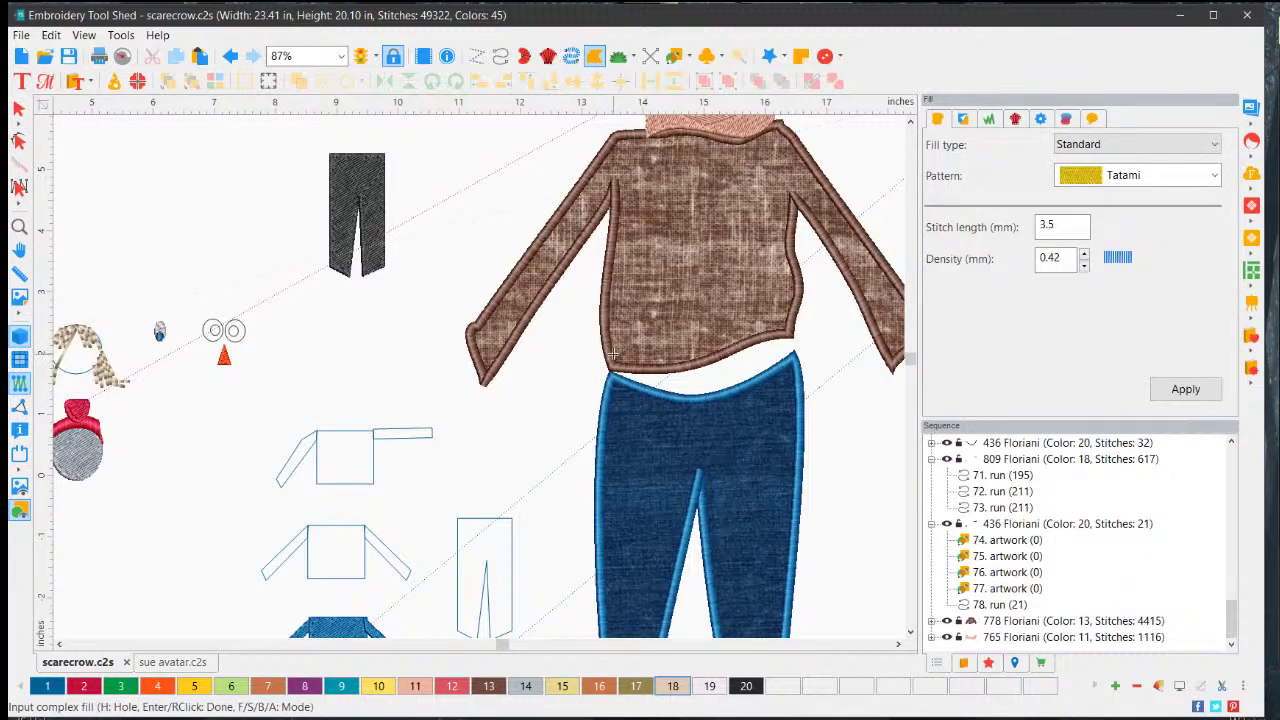
{"action": "left_click", "coordinate": [613, 358]}
{"action": "left_click", "coordinate": [676, 350]}
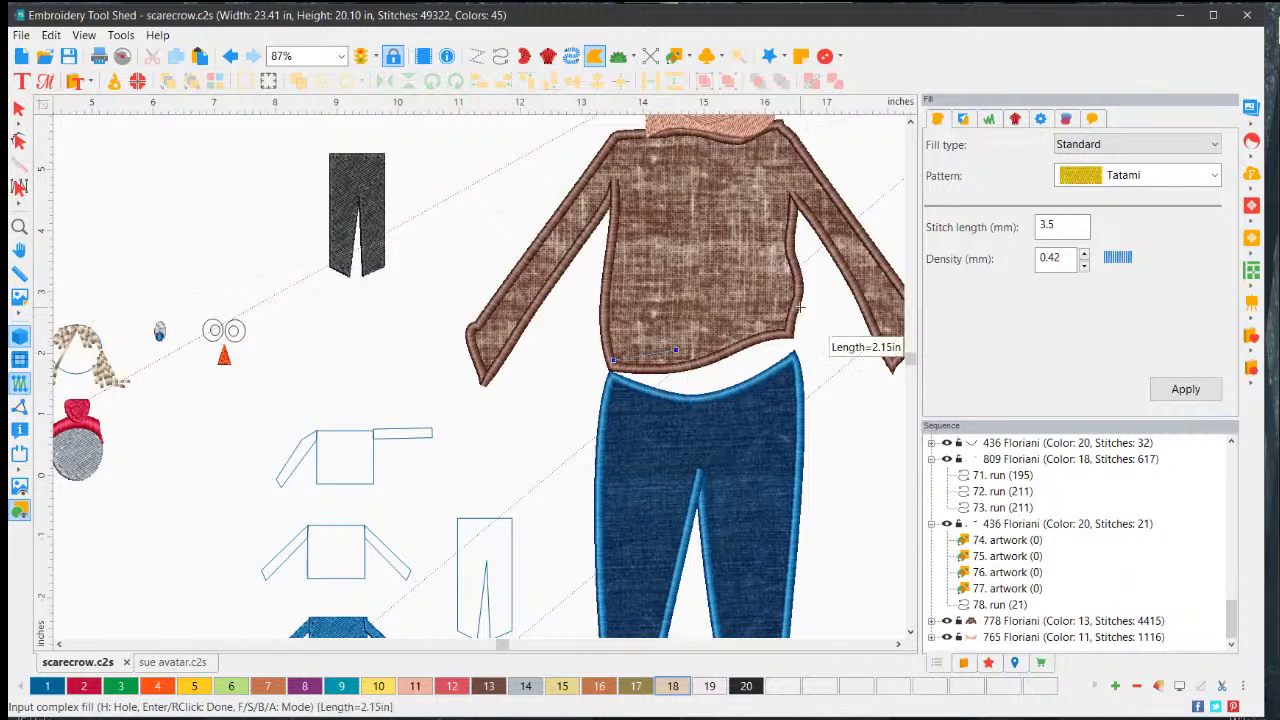
{"action": "left_click", "coordinate": [771, 322]}
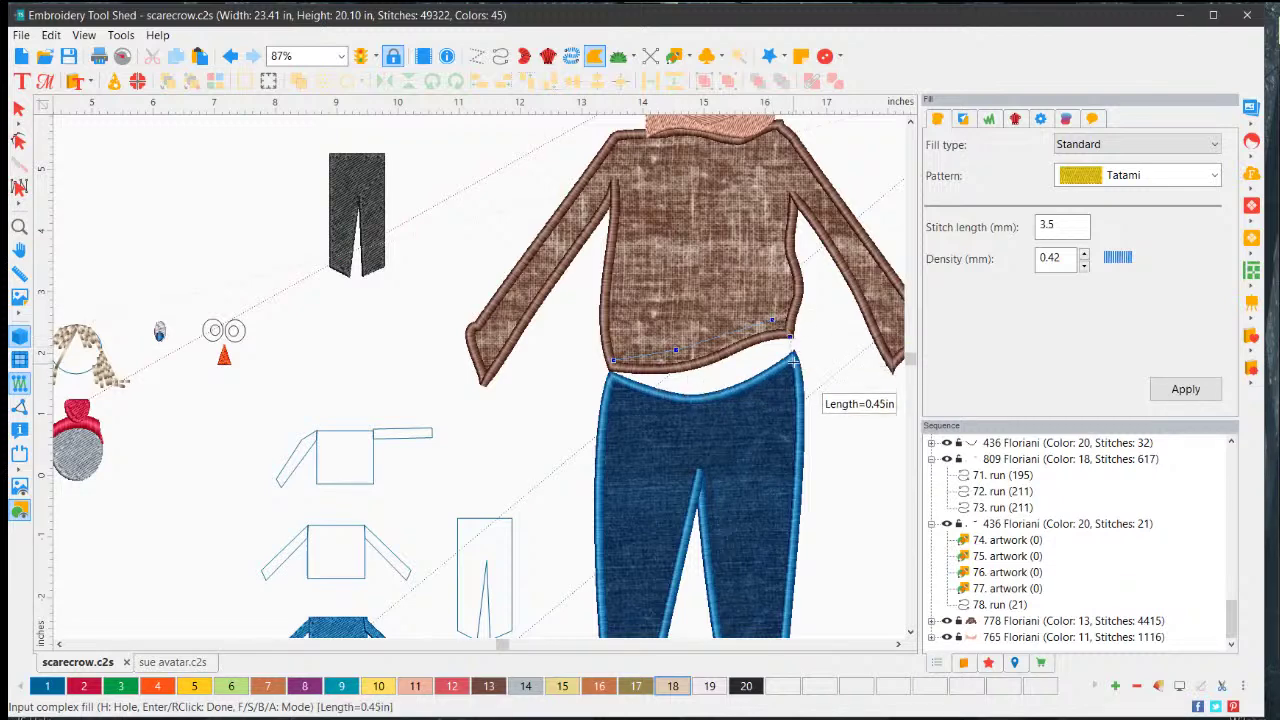
{"action": "left_click", "coordinate": [742, 392]}
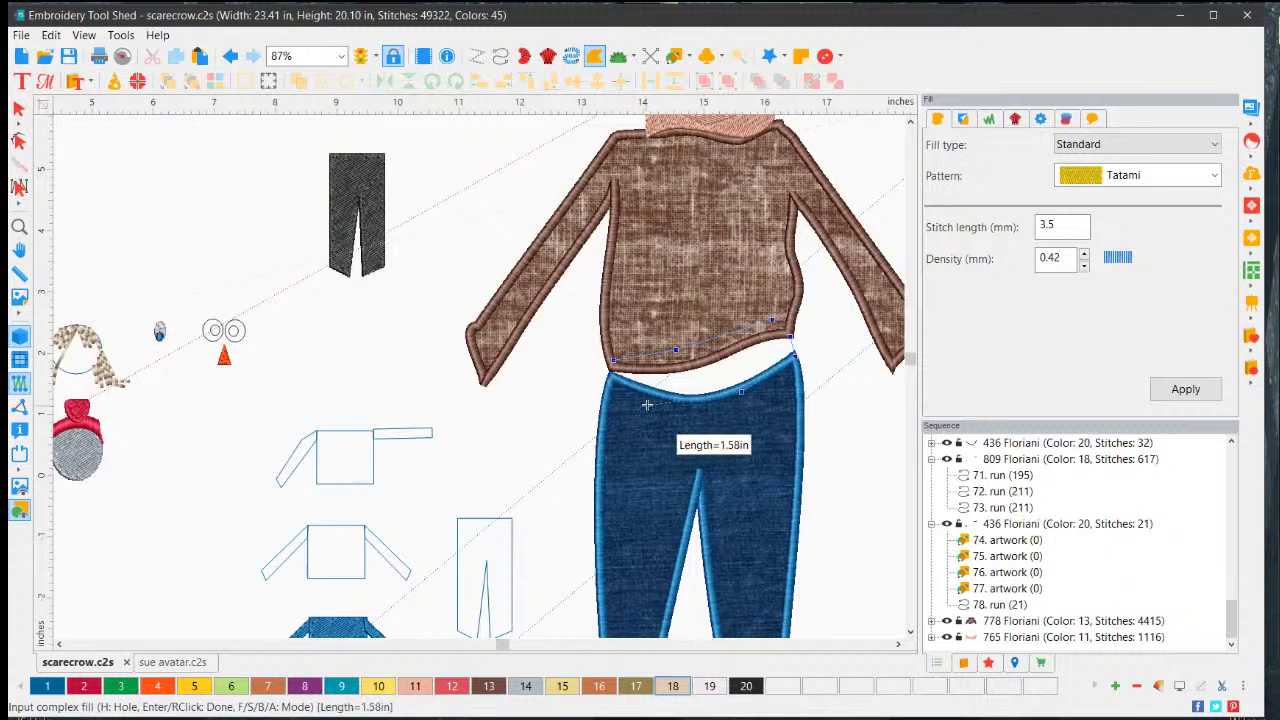
{"action": "left_click", "coordinate": [663, 389]}
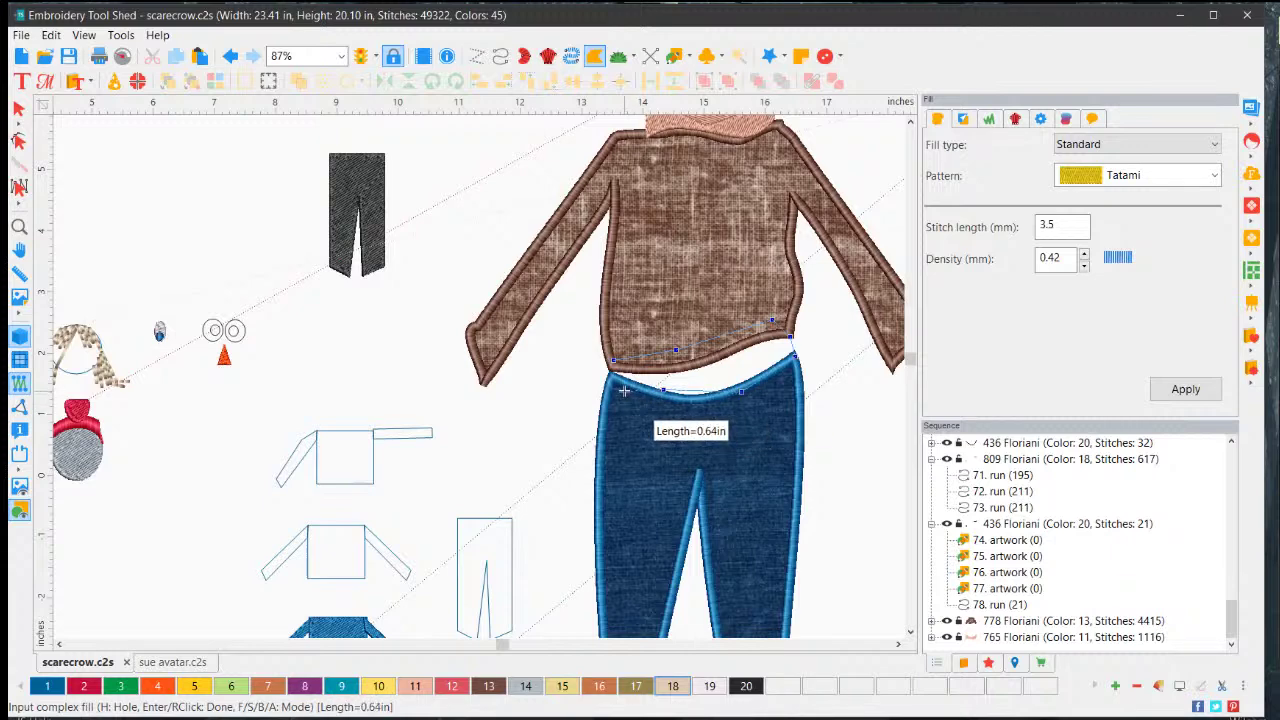
{"action": "left_click", "coordinate": [615, 387]}
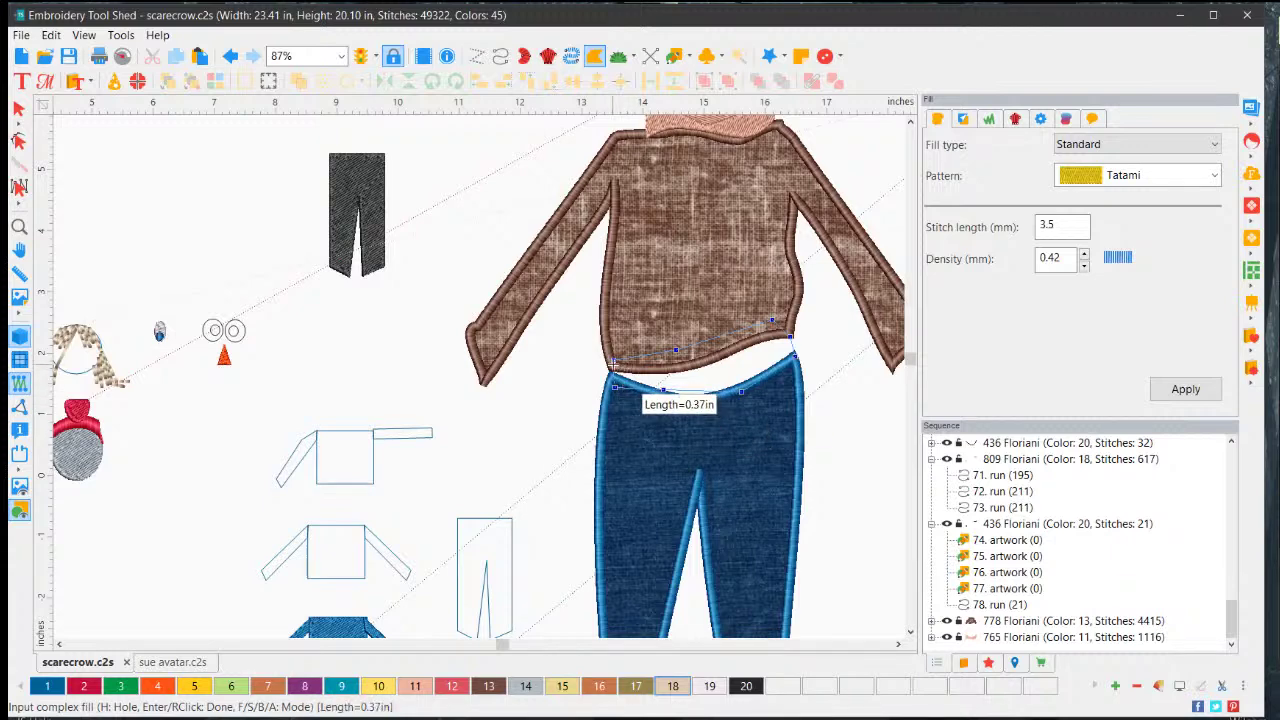
{"action": "key", "text": "Return"}
{"action": "key", "text": "Return"}
{"action": "key", "text": "Return"}
{"action": "key", "text": "Return"}
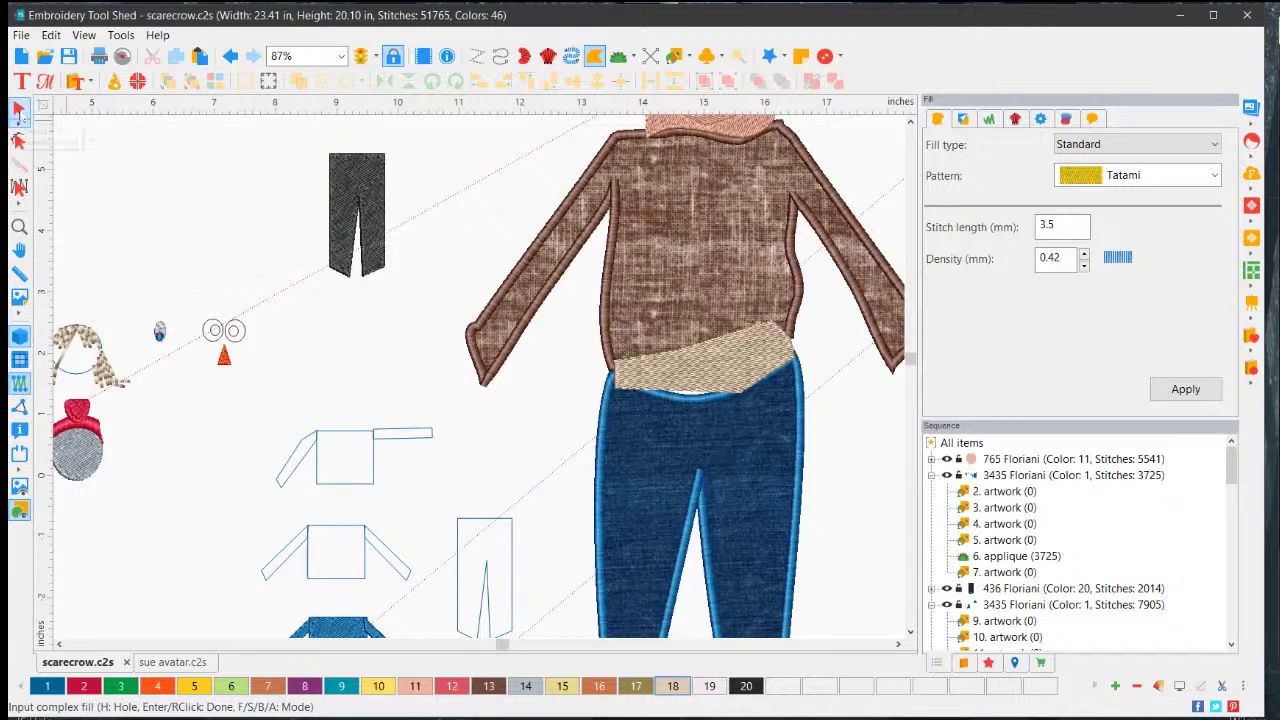
- Reshape the lower edge of the waist fill so it covers the gap above the jeans waistband, and apply the outline change
{"action": "left_click", "coordinate": [18, 109]}
{"action": "left_click", "coordinate": [18, 141]}
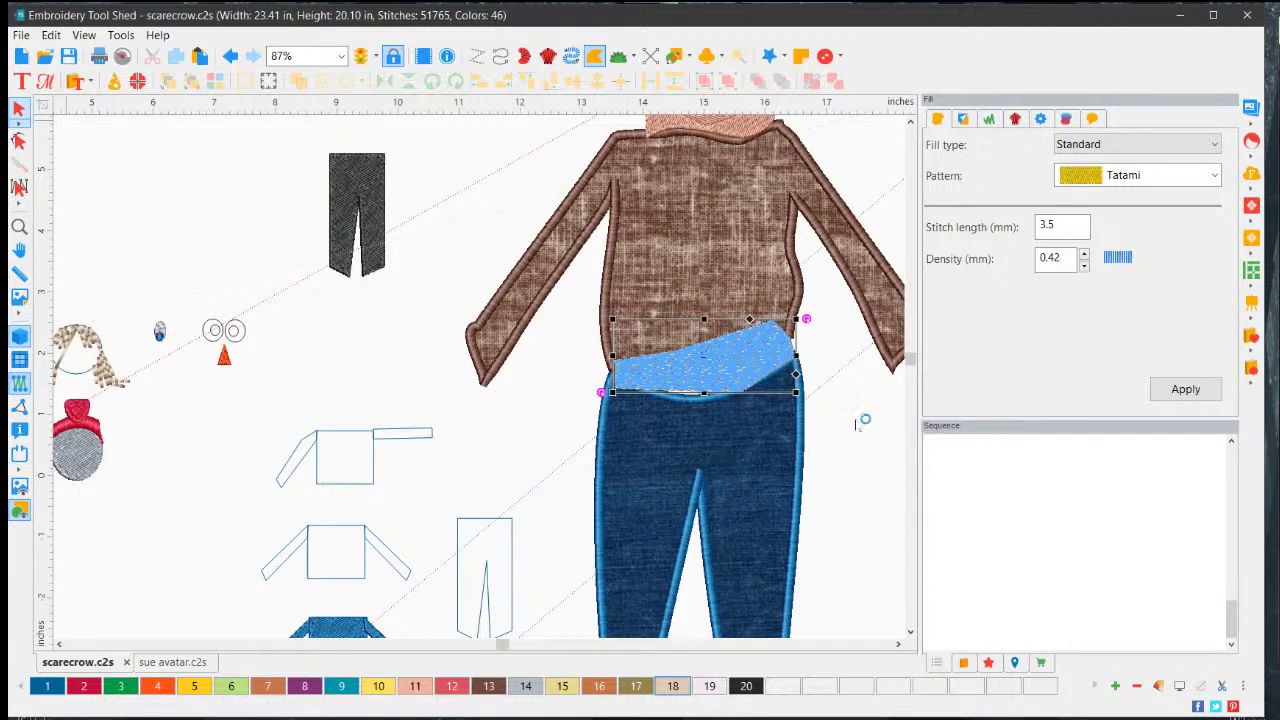
{"action": "left_click", "coordinate": [716, 400]}
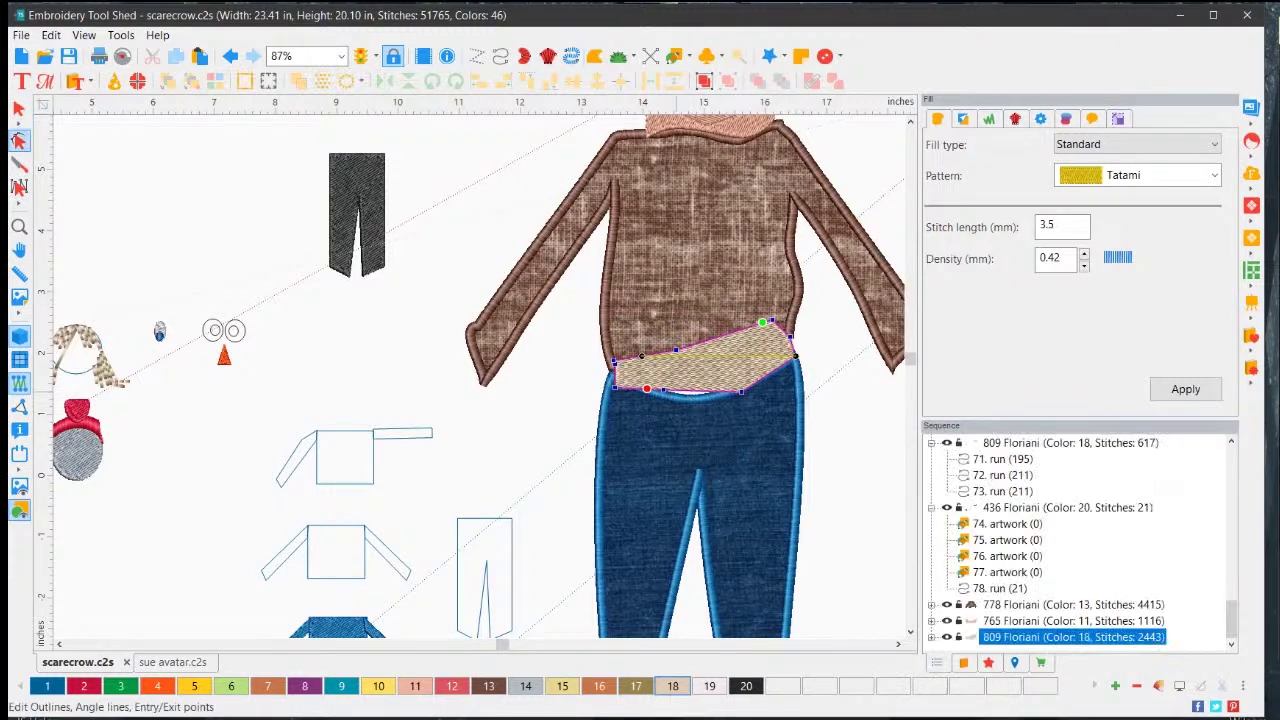
{"action": "left_click_drag", "start_coordinate": [664, 395], "coordinate": [659, 394]}
{"action": "left_click", "coordinate": [1180, 389]}
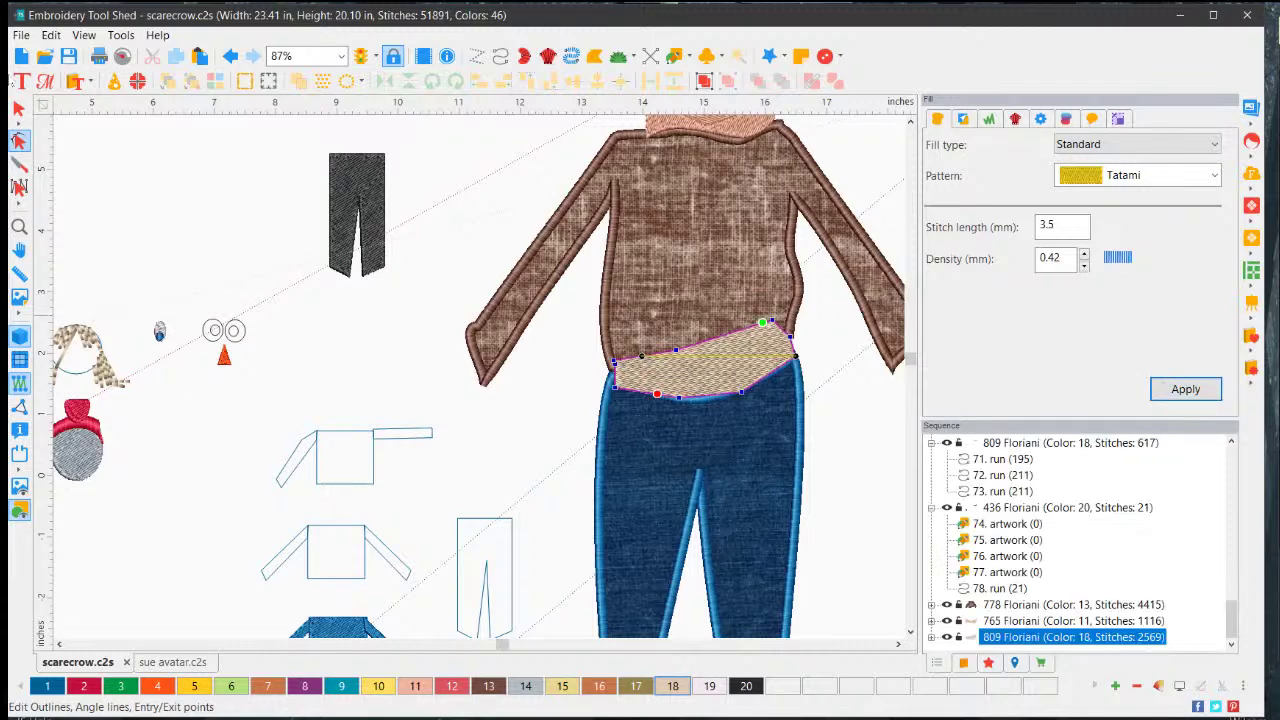
- Send the waist fill to the back of the stitching order so it sits behind the shirt and jeans
{"action": "left_click", "coordinate": [18, 108]}
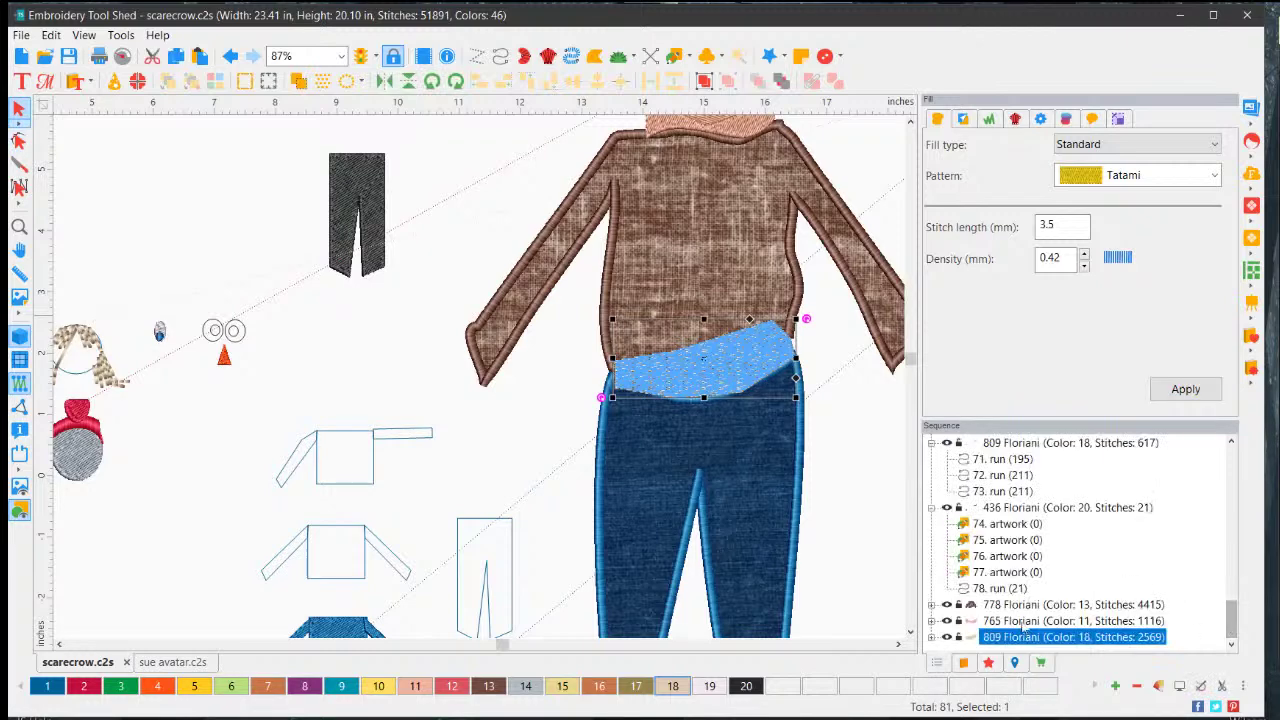
{"action": "right_click", "coordinate": [1024, 640]}
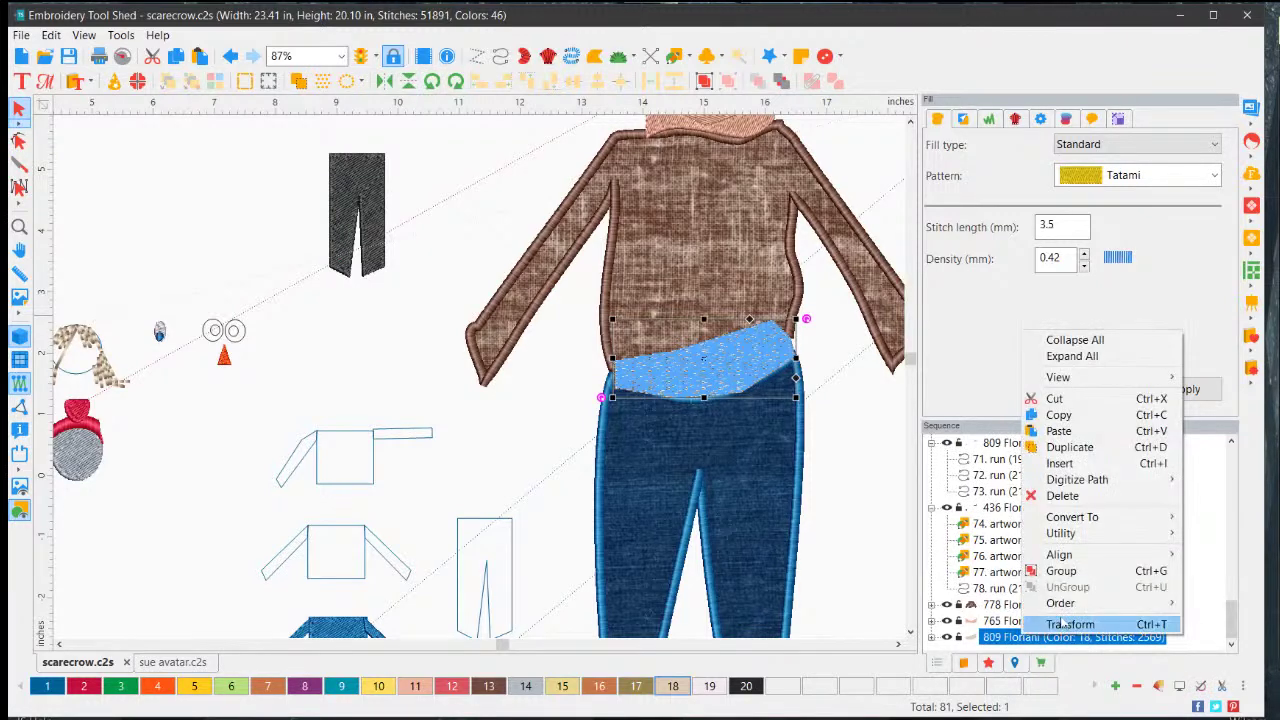
{"action": "mouse_move", "coordinate": [1076, 606]}
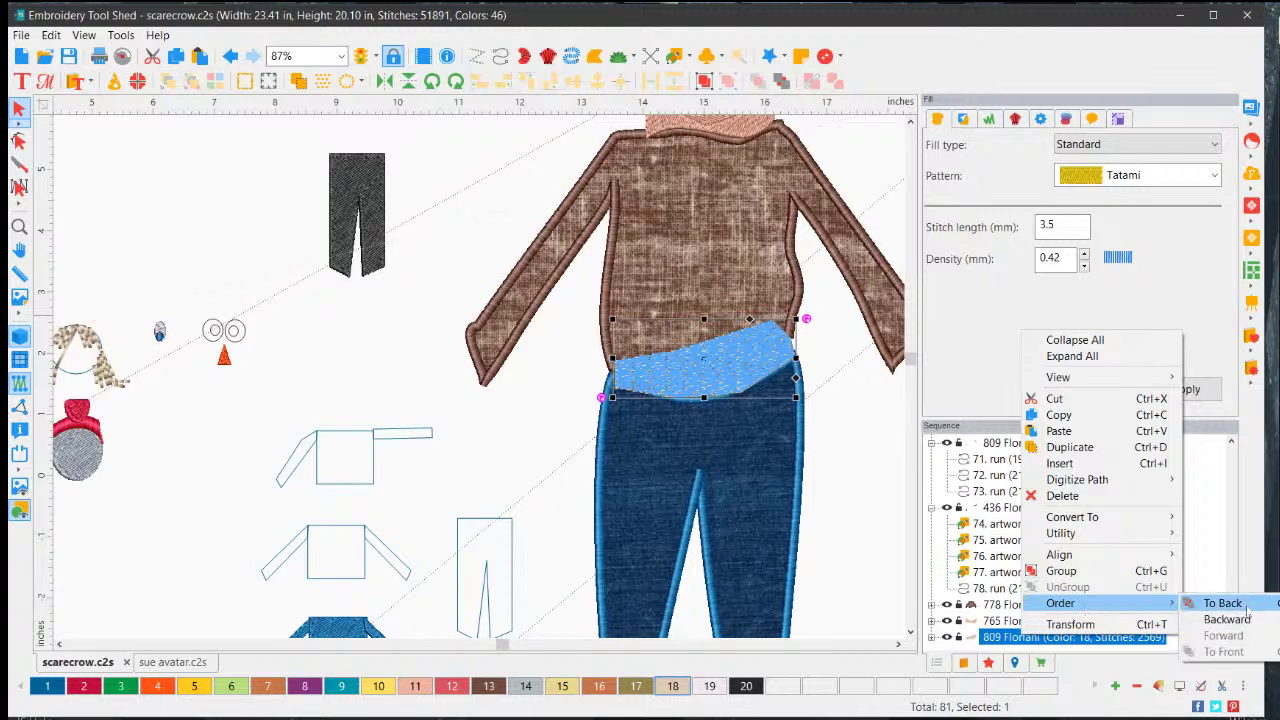
{"action": "left_click", "coordinate": [1213, 603]}
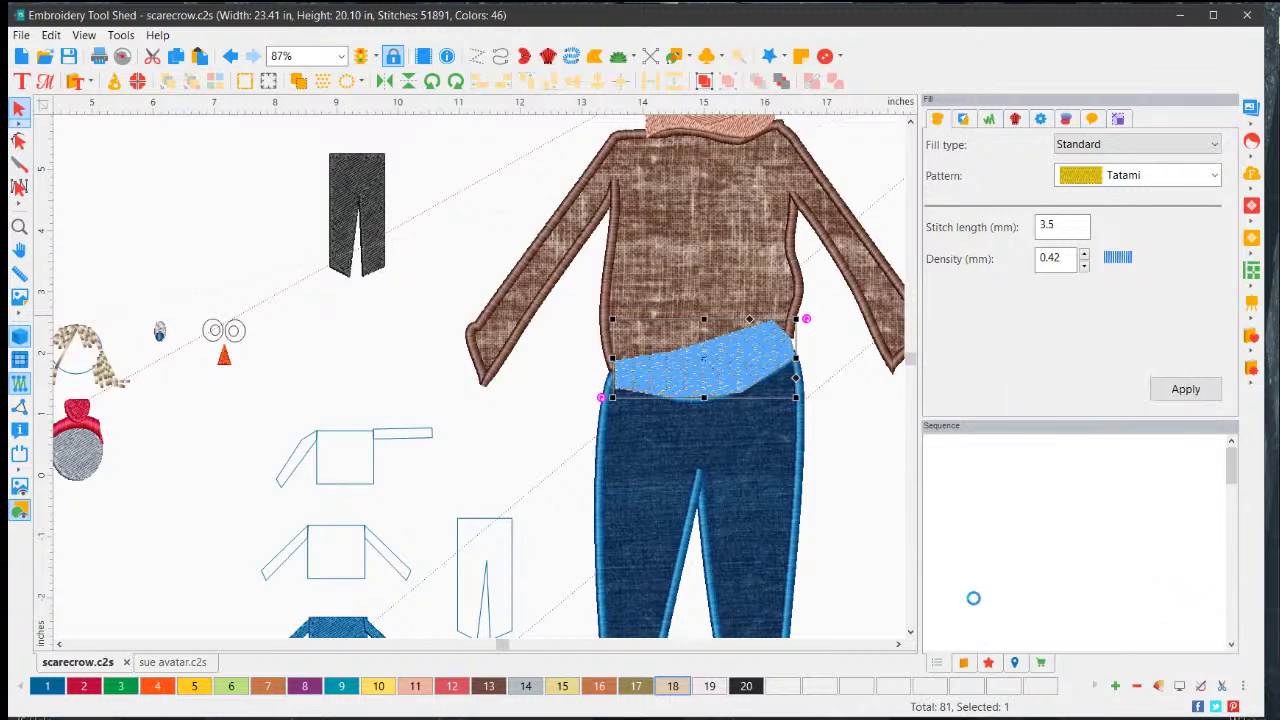
{"action": "left_click", "coordinate": [840, 522]}
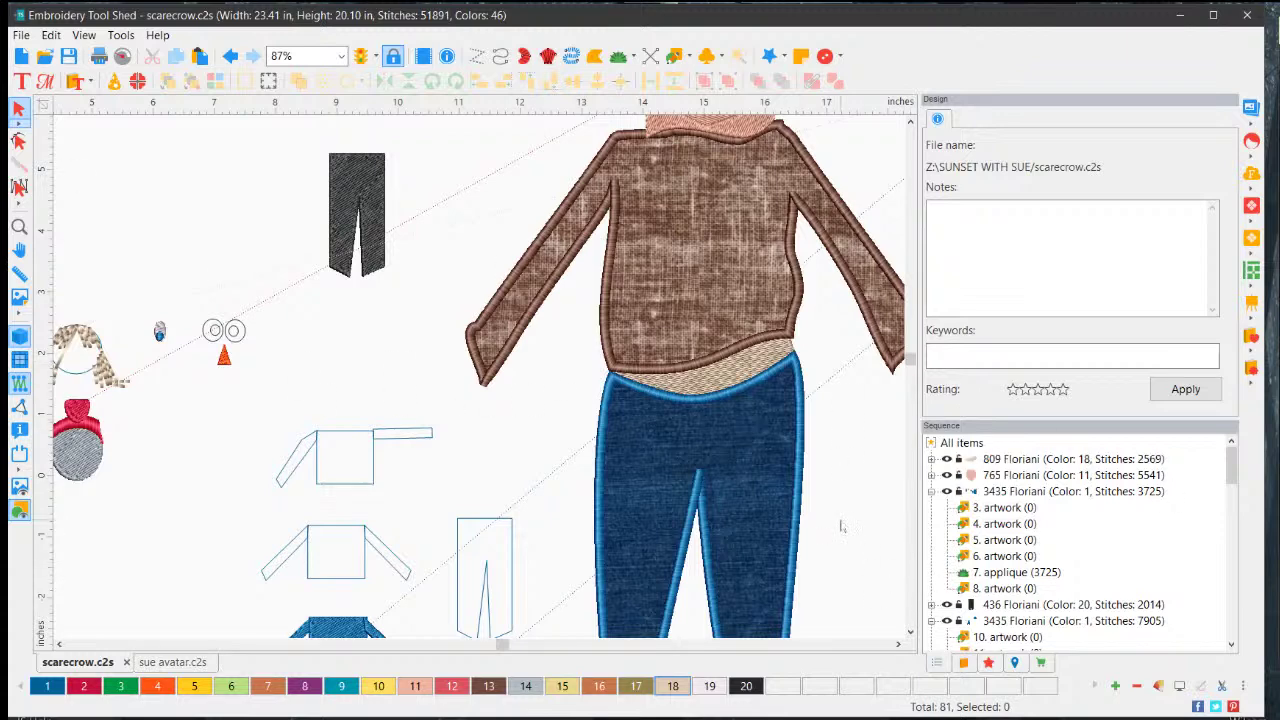
- Draw a tall, narrow artwork rectangle beside the scarecrow's jeans as the support pole
{"action": "scroll", "coordinate": [845, 530], "scroll_direction": "down", "scroll_amount": 4}
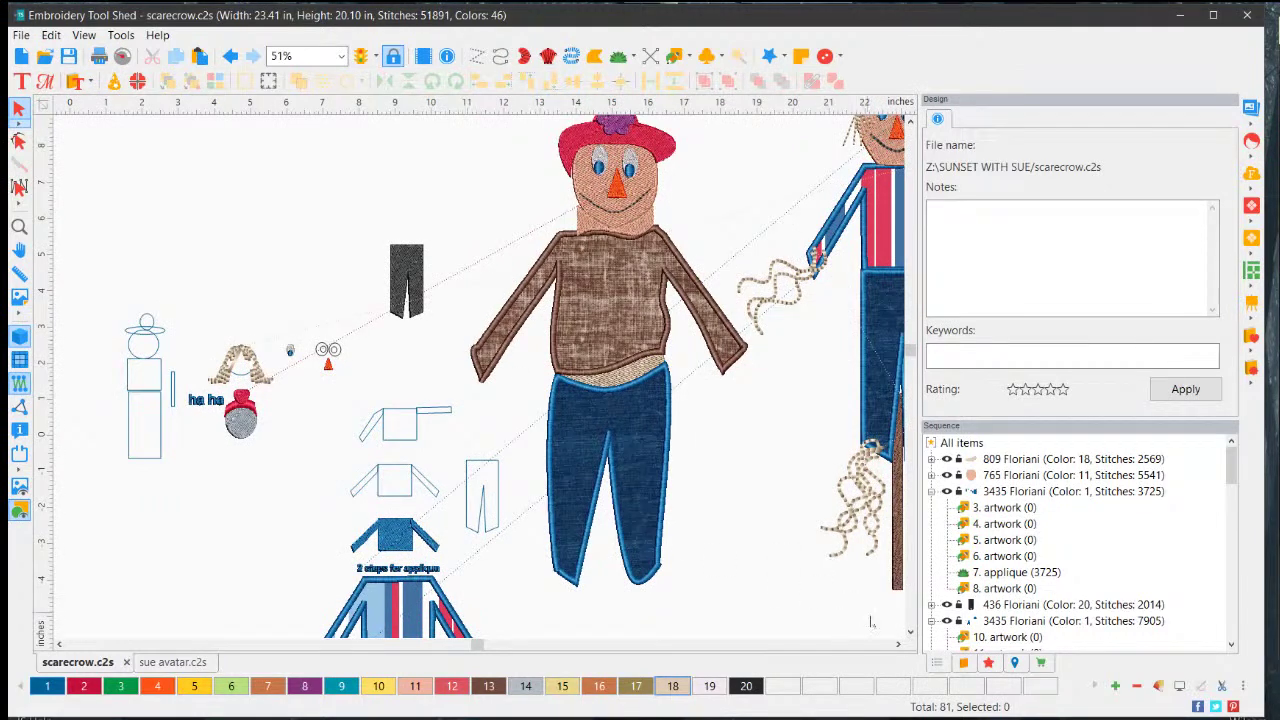
{"action": "left_click", "coordinate": [909, 632]}
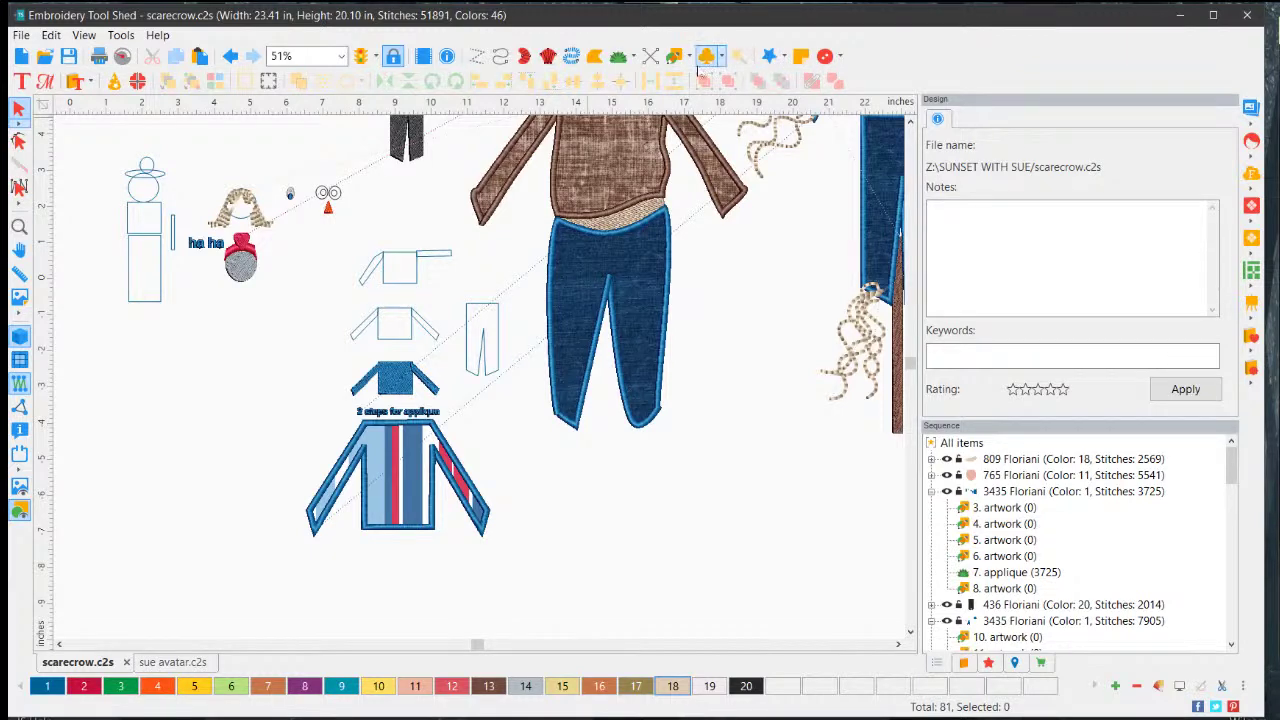
{"action": "left_click", "coordinate": [688, 58]}
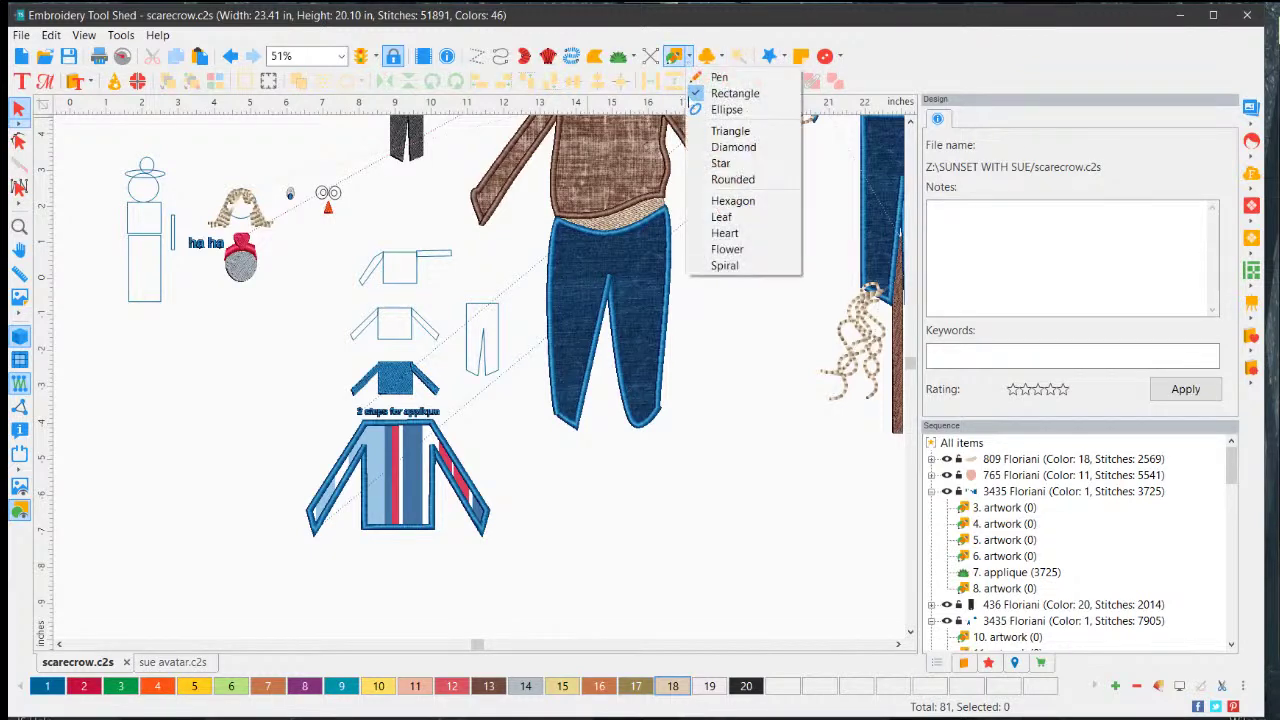
{"action": "left_click", "coordinate": [740, 94]}
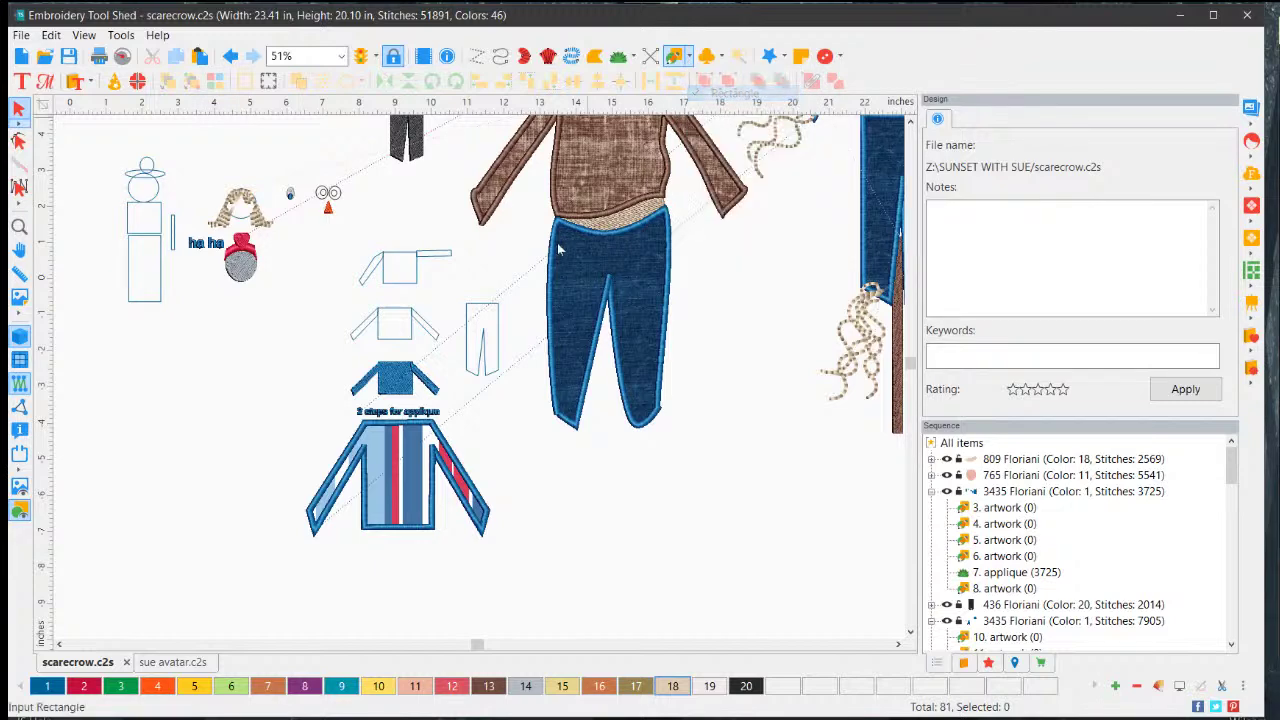
{"action": "left_click_drag", "start_coordinate": [729, 324], "coordinate": [748, 557]}
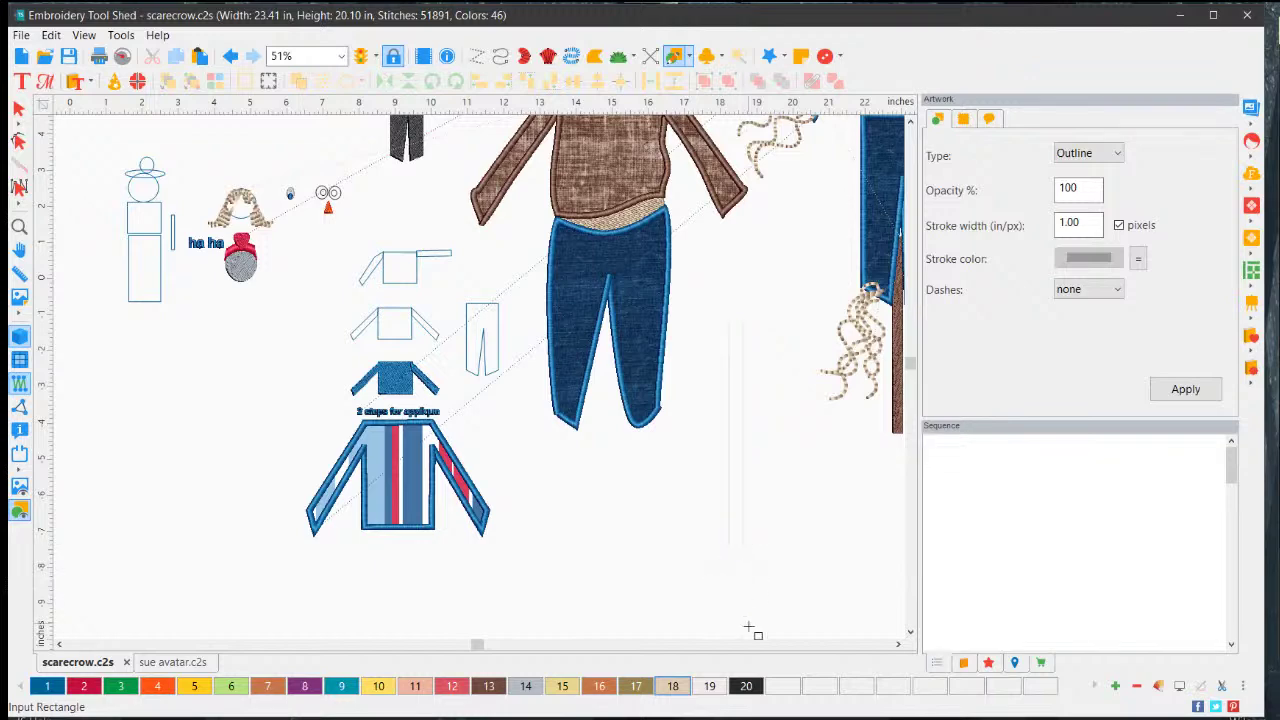
{"action": "left_click", "coordinate": [18, 108]}
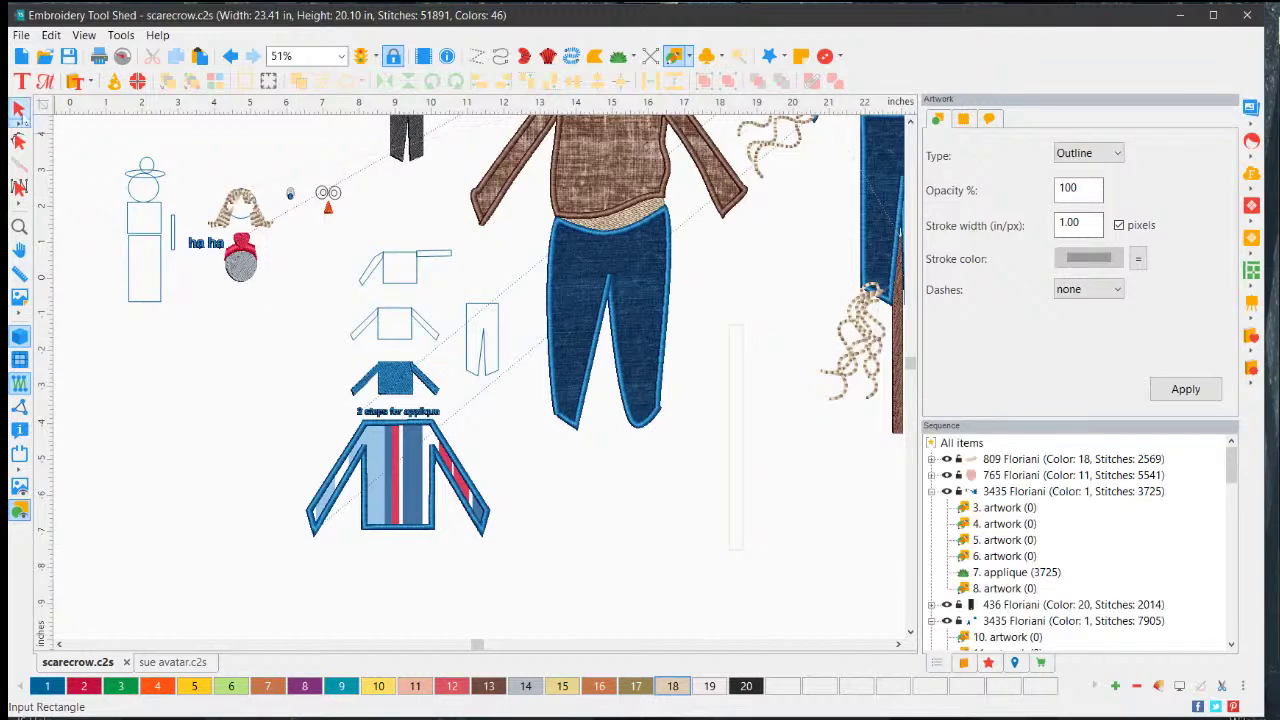
- Color the pole rectangle with thread color 13, Floriani 778 Amber Beige, and convert it to Satin
{"action": "left_click", "coordinate": [489, 686]}
{"action": "right_click", "coordinate": [735, 437]}
{"action": "mouse_move", "coordinate": [835, 565]}
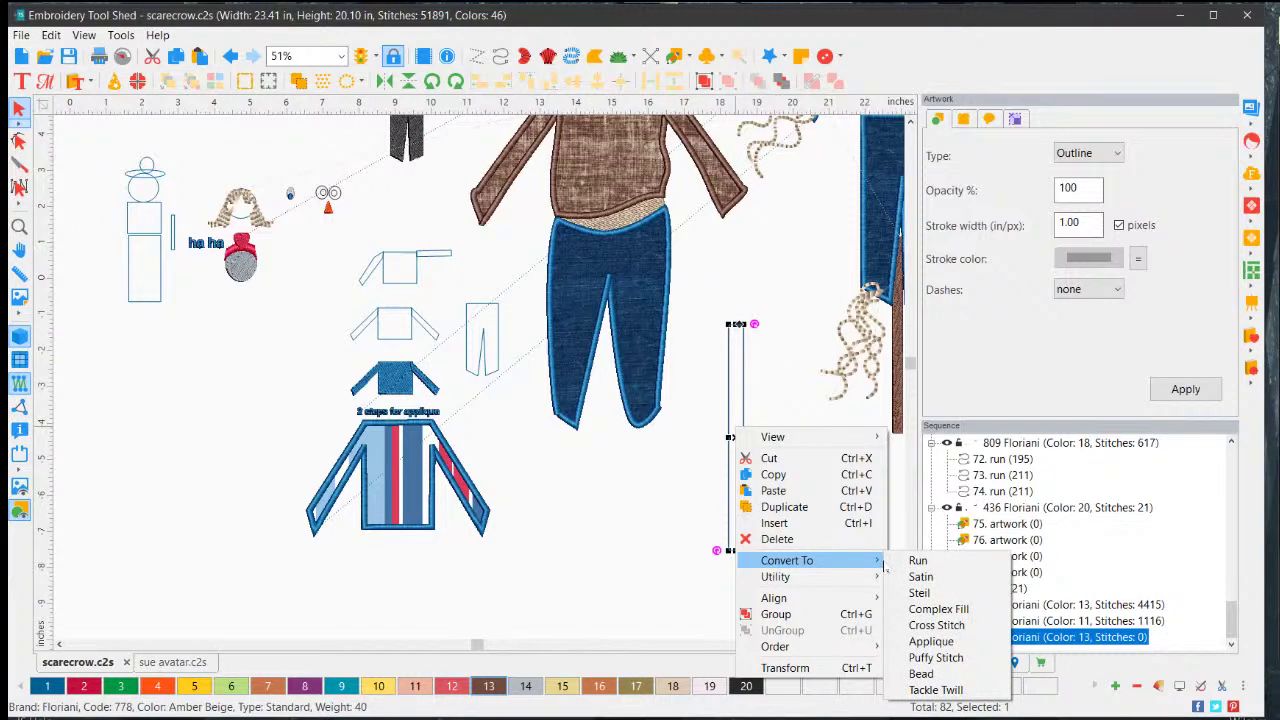
{"action": "left_click", "coordinate": [918, 577]}
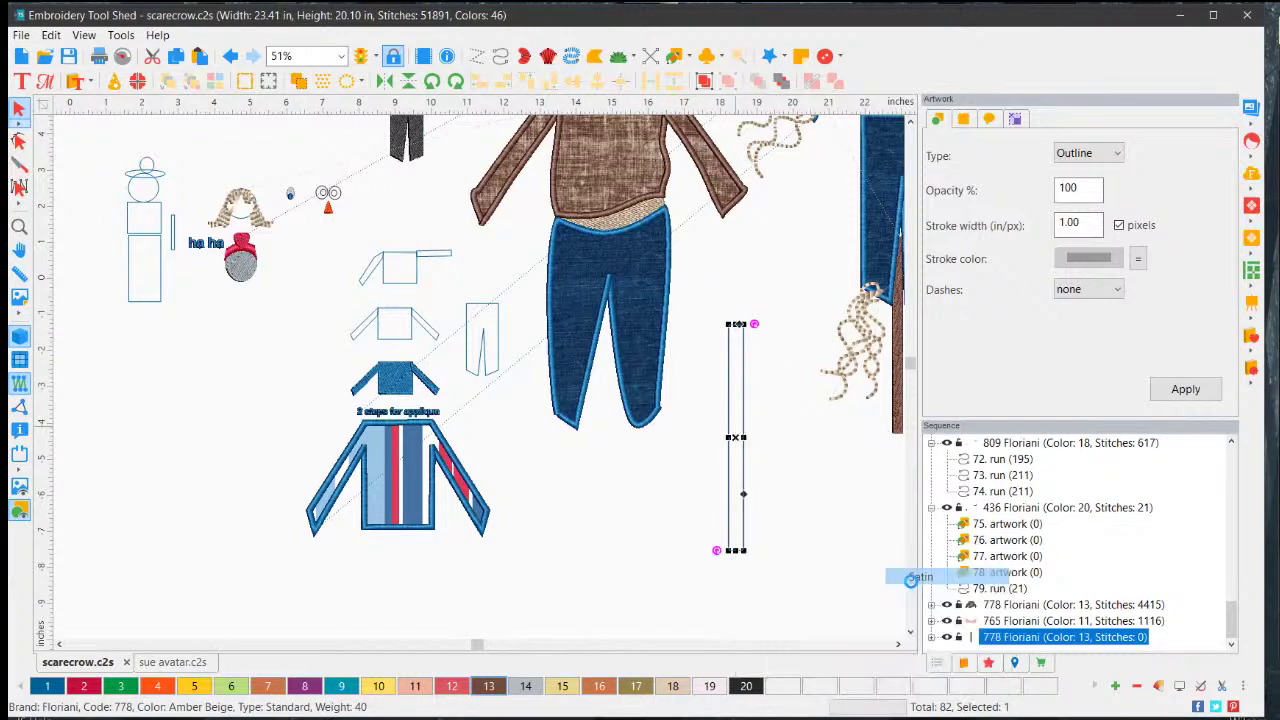
{"action": "left_click", "coordinate": [810, 485]}
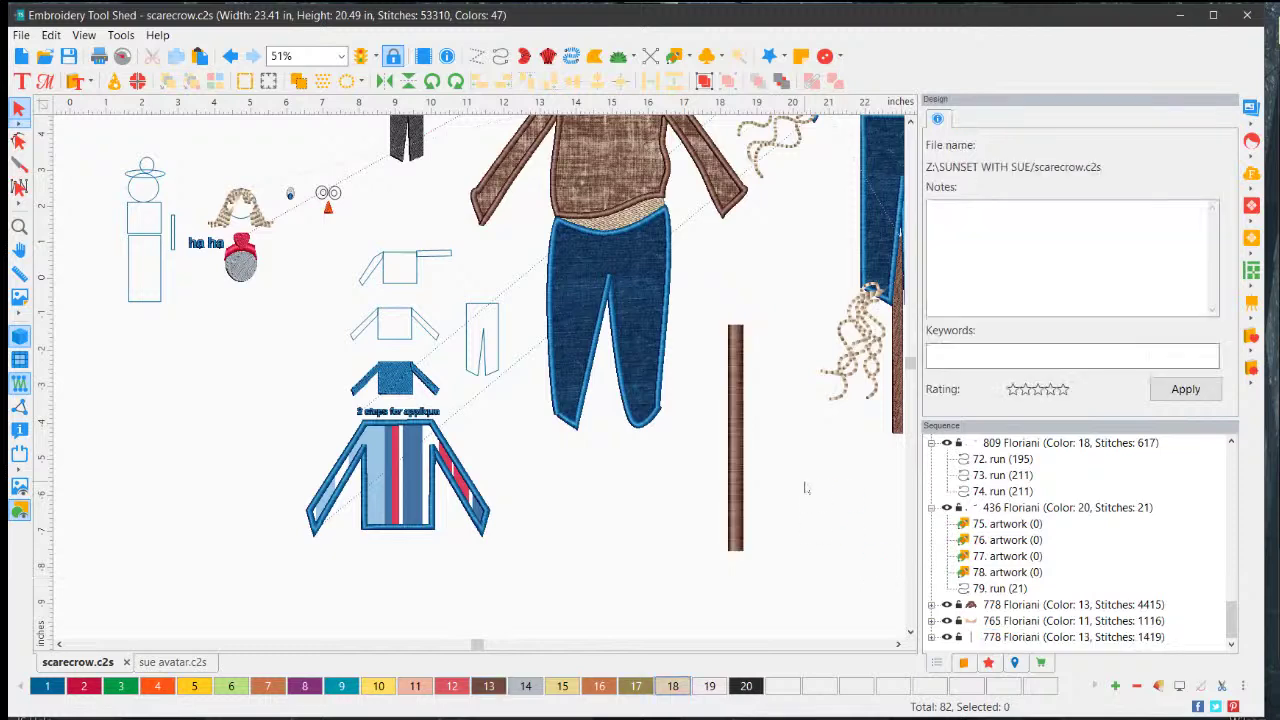
- Move the satin pole between the jeans legs and send it to the back of the stitching order
{"action": "left_click_drag", "start_coordinate": [737, 420], "coordinate": [606, 392]}
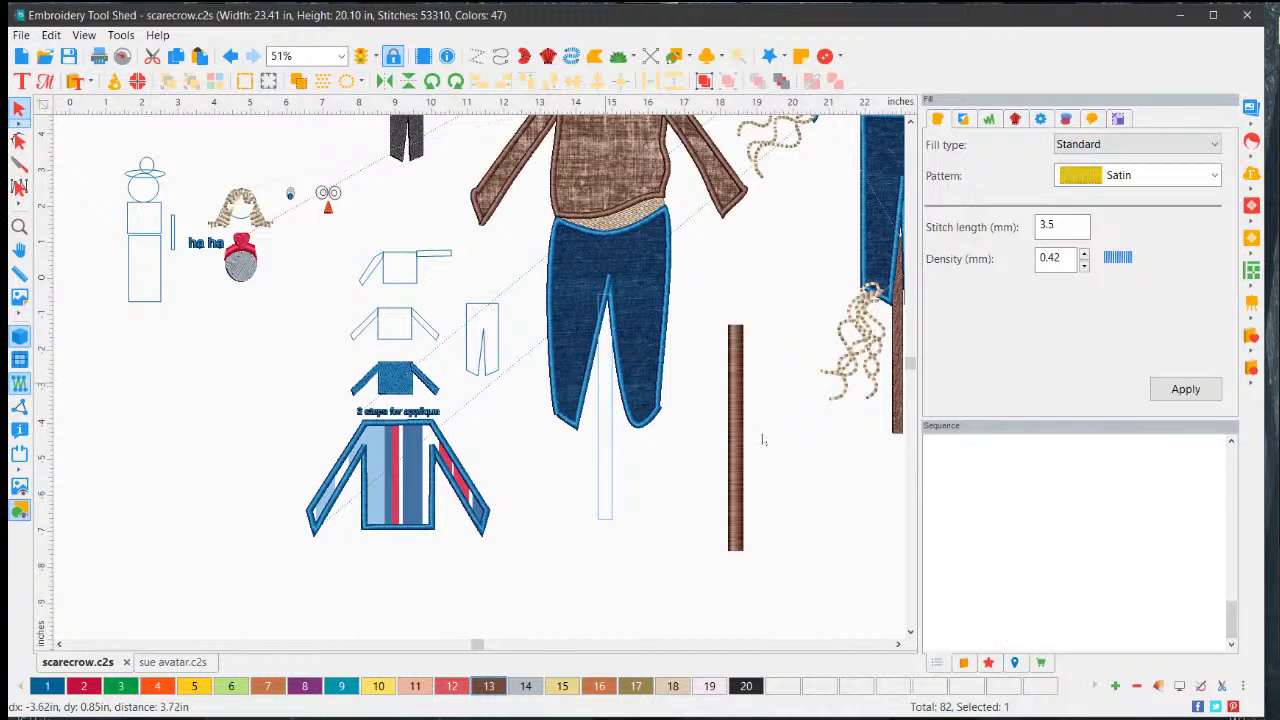
{"action": "left_click", "coordinate": [703, 506]}
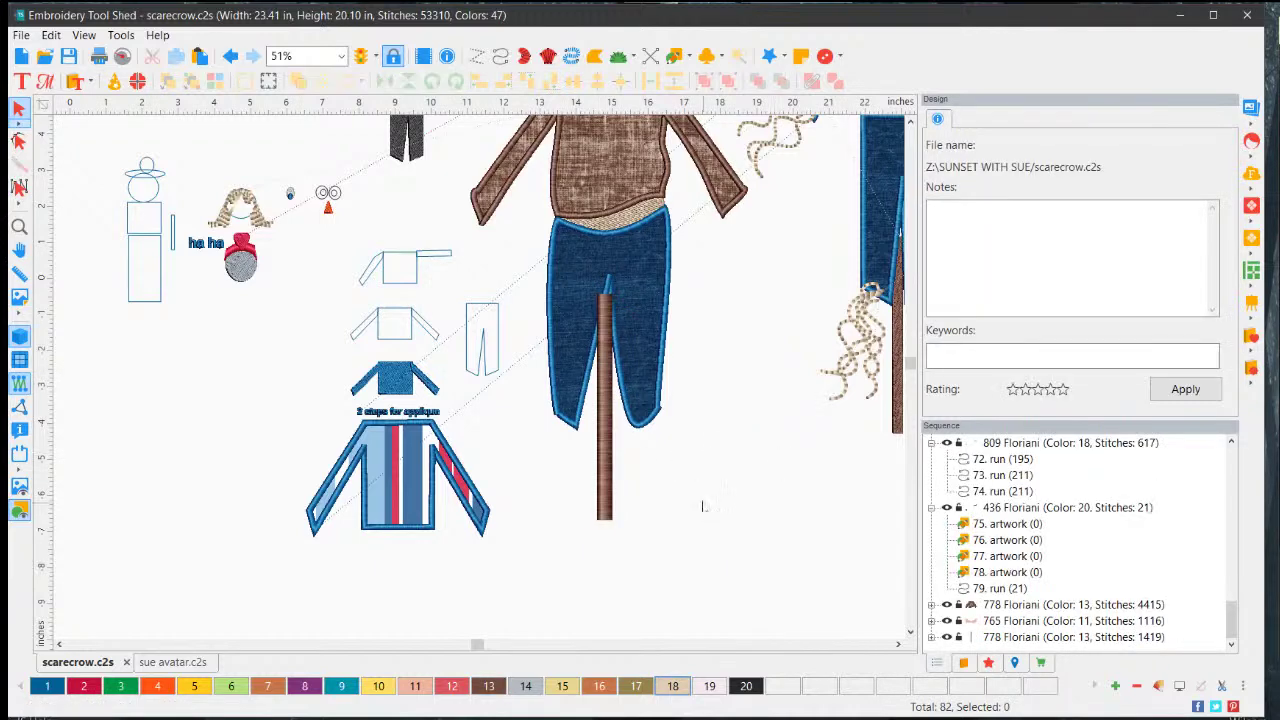
{"action": "left_click", "coordinate": [607, 416]}
{"action": "right_click", "coordinate": [602, 428]}
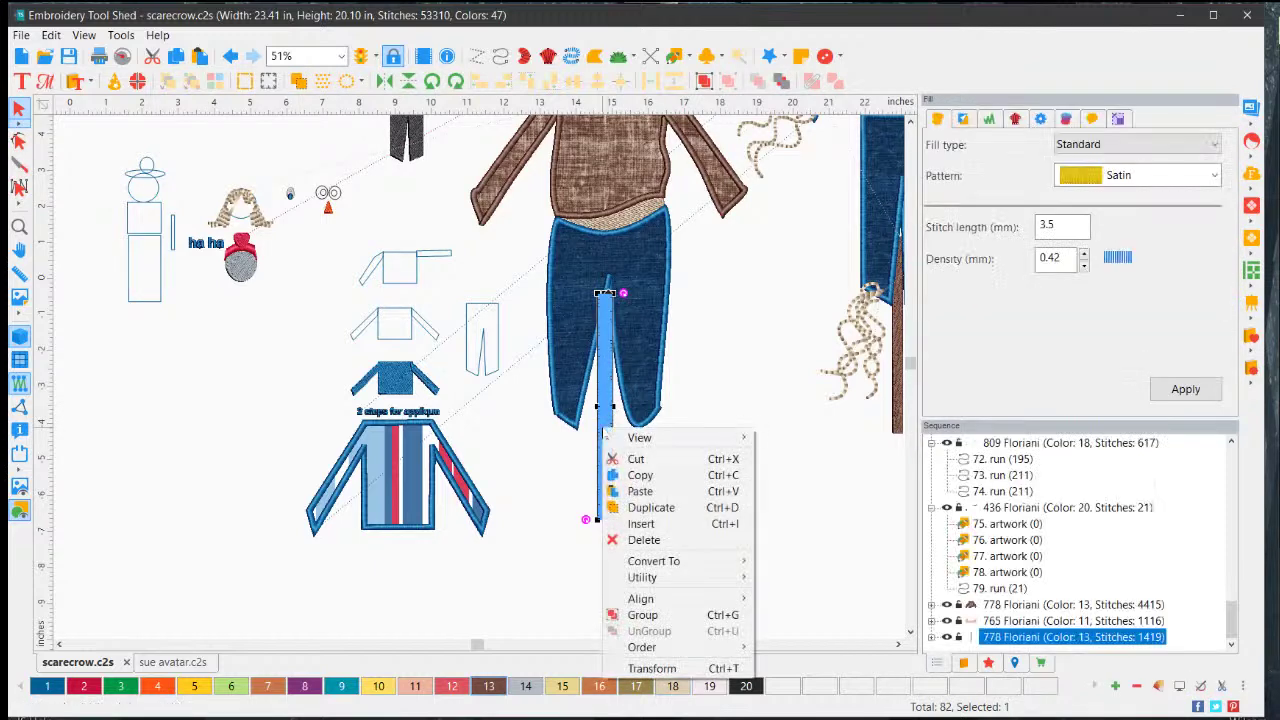
{"action": "right_click", "coordinate": [1025, 640]}
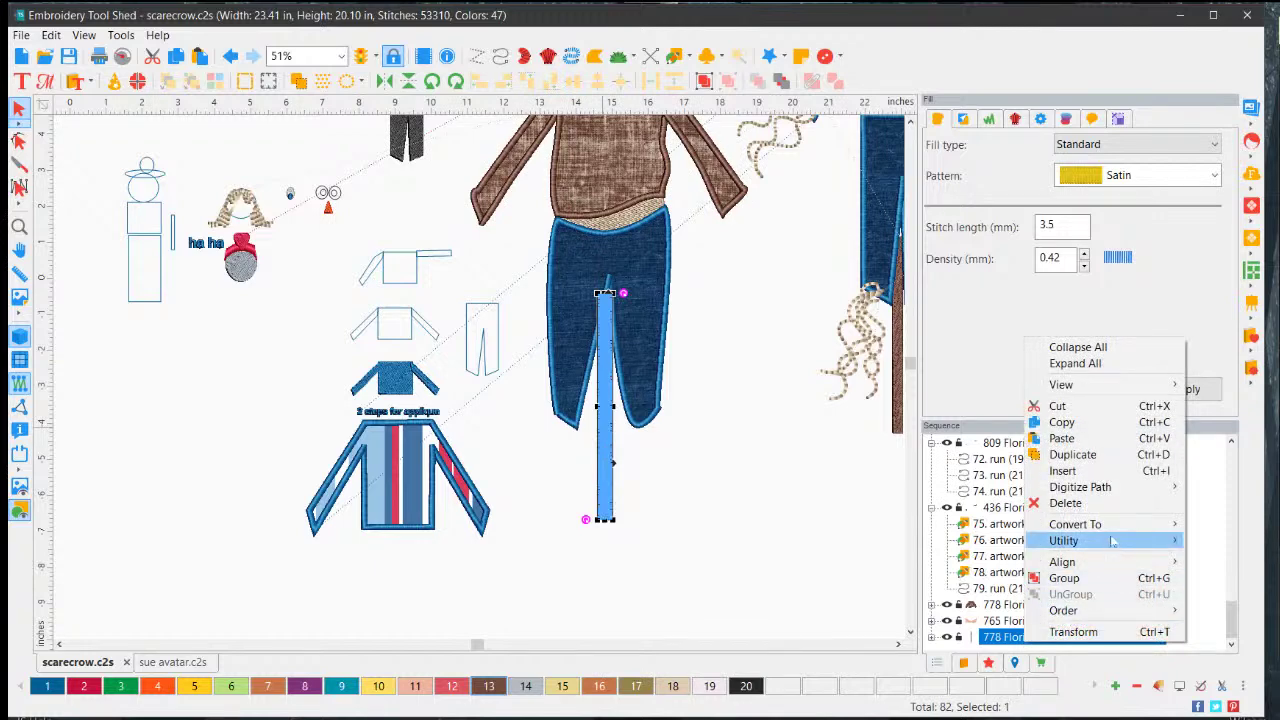
{"action": "mouse_move", "coordinate": [1113, 541]}
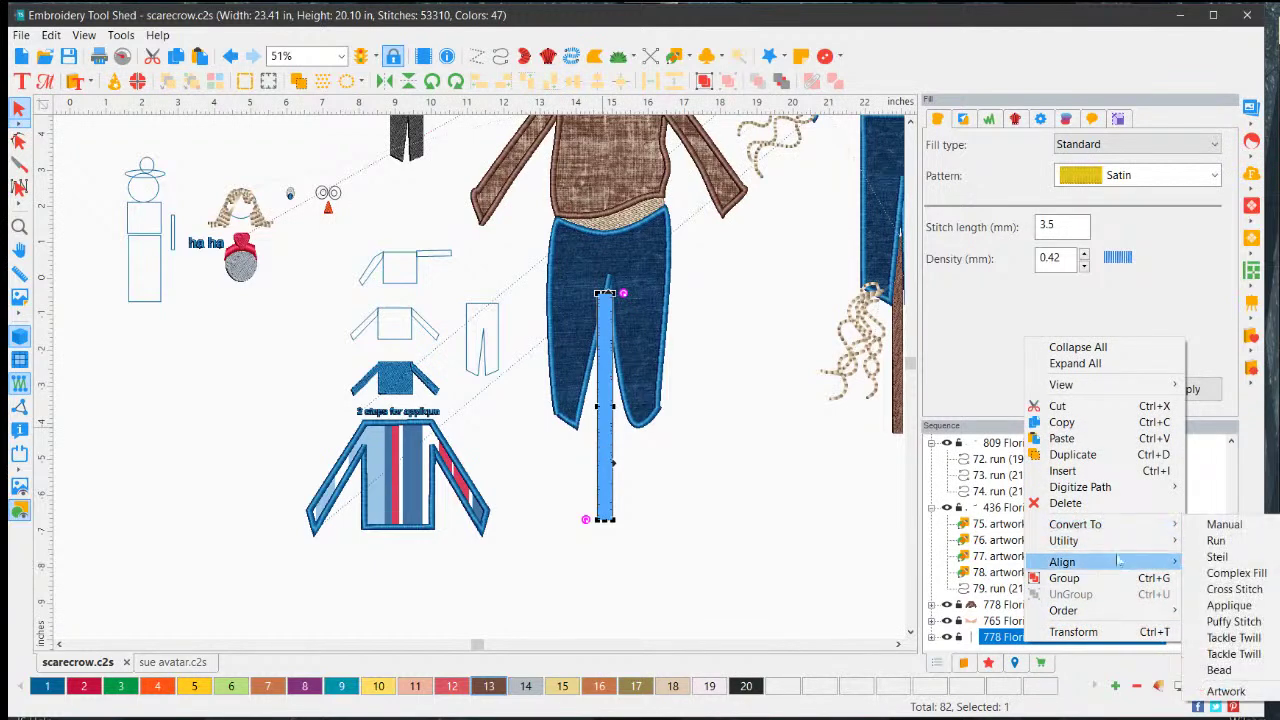
{"action": "mouse_move", "coordinate": [1107, 609]}
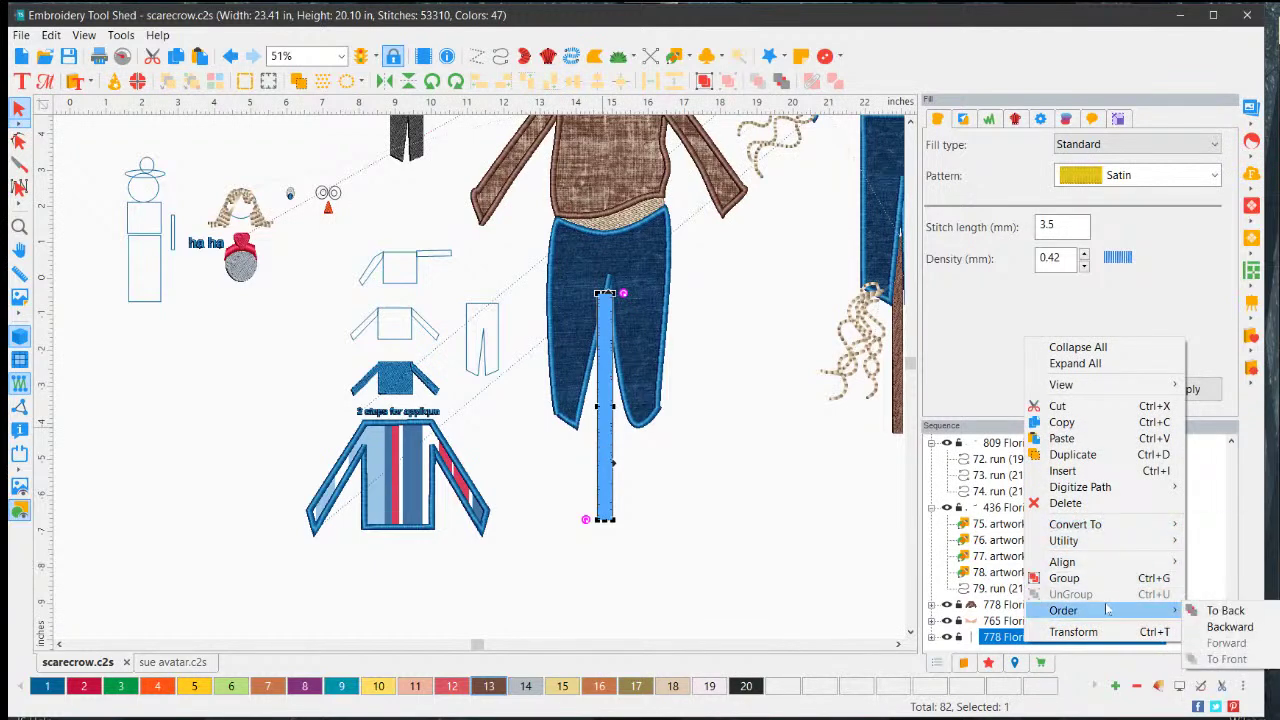
{"action": "left_click", "coordinate": [1226, 611]}
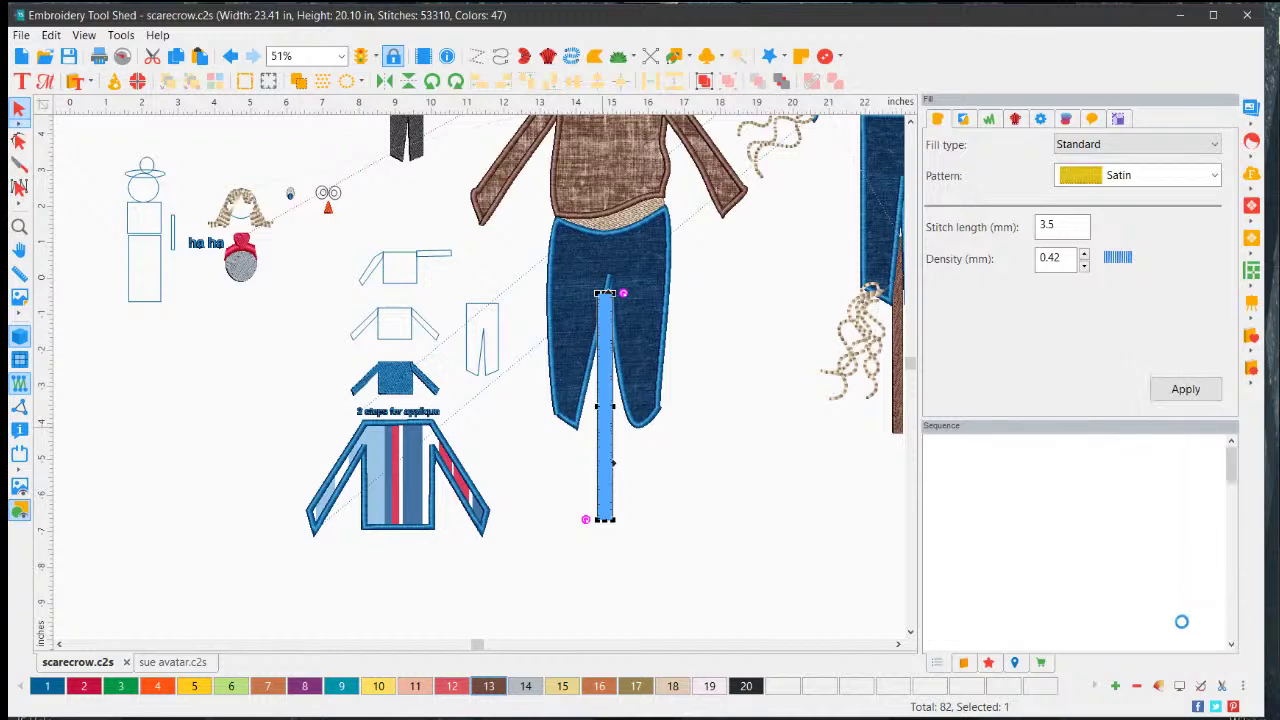
{"action": "left_click", "coordinate": [763, 510]}
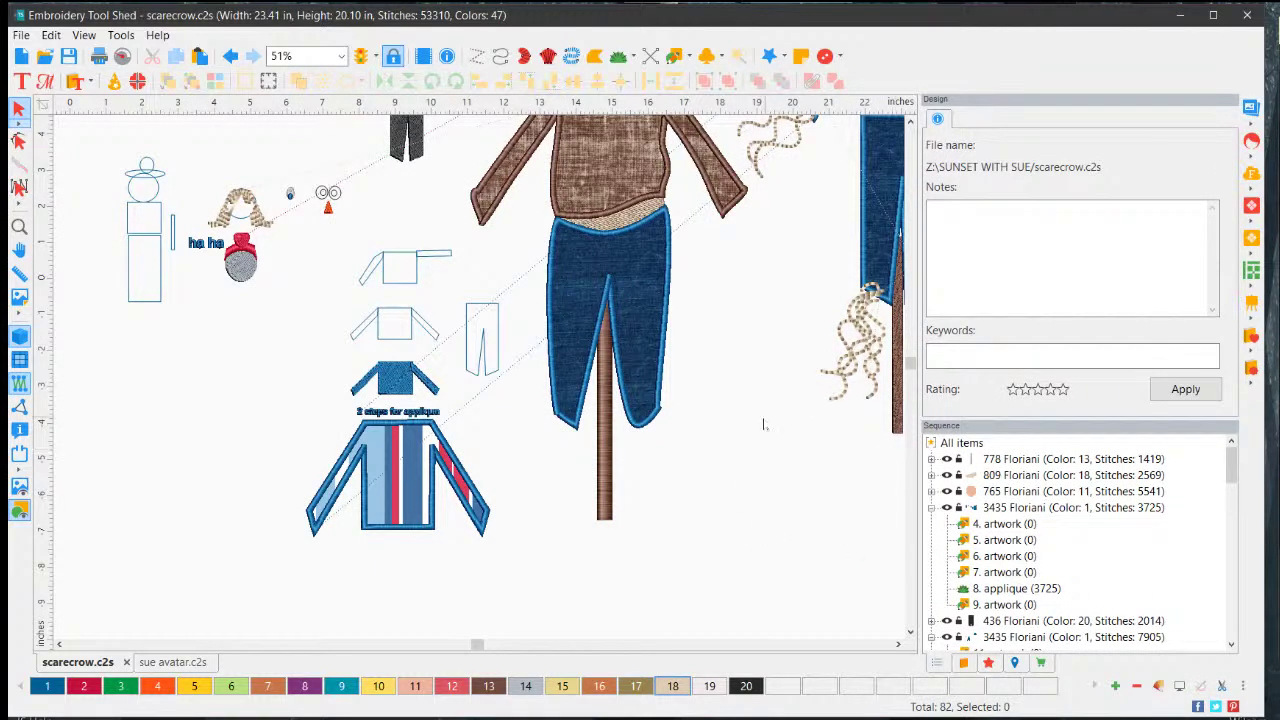
{"action": "scroll", "coordinate": [632, 295], "scroll_direction": "down", "scroll_amount": 5}
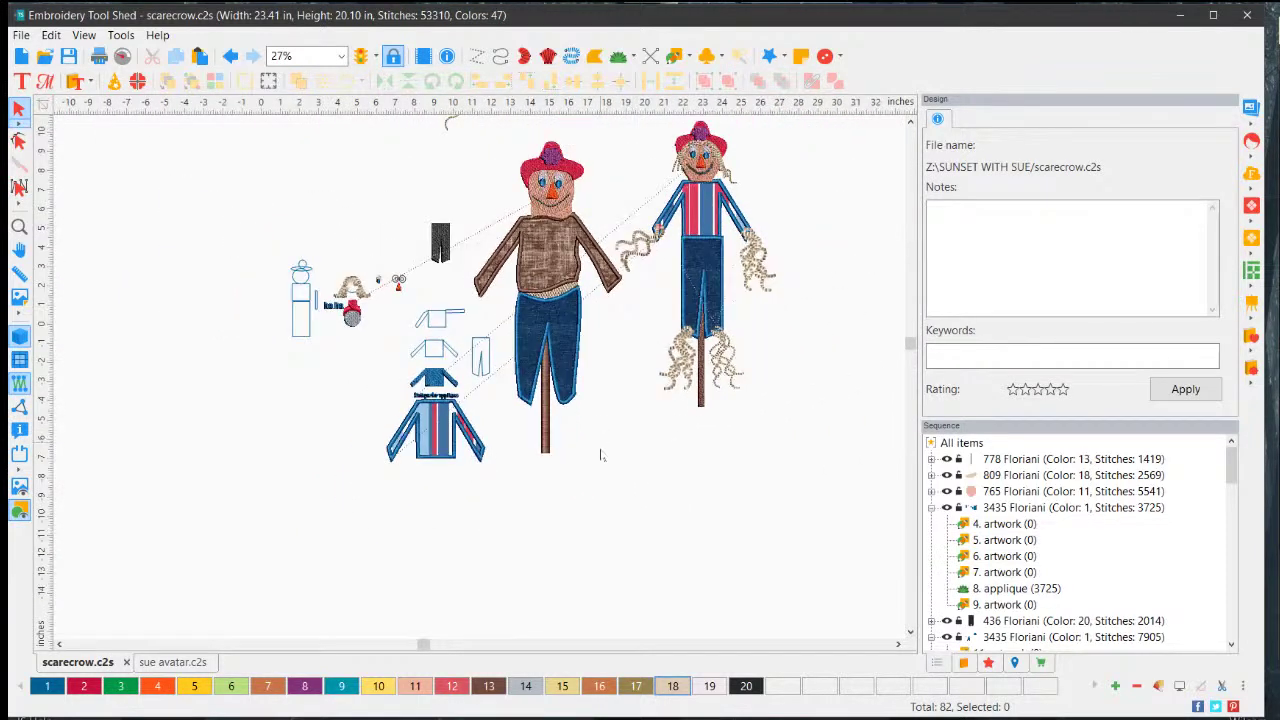
{"action": "left_click_drag", "start_coordinate": [459, 137], "coordinate": [624, 486]}
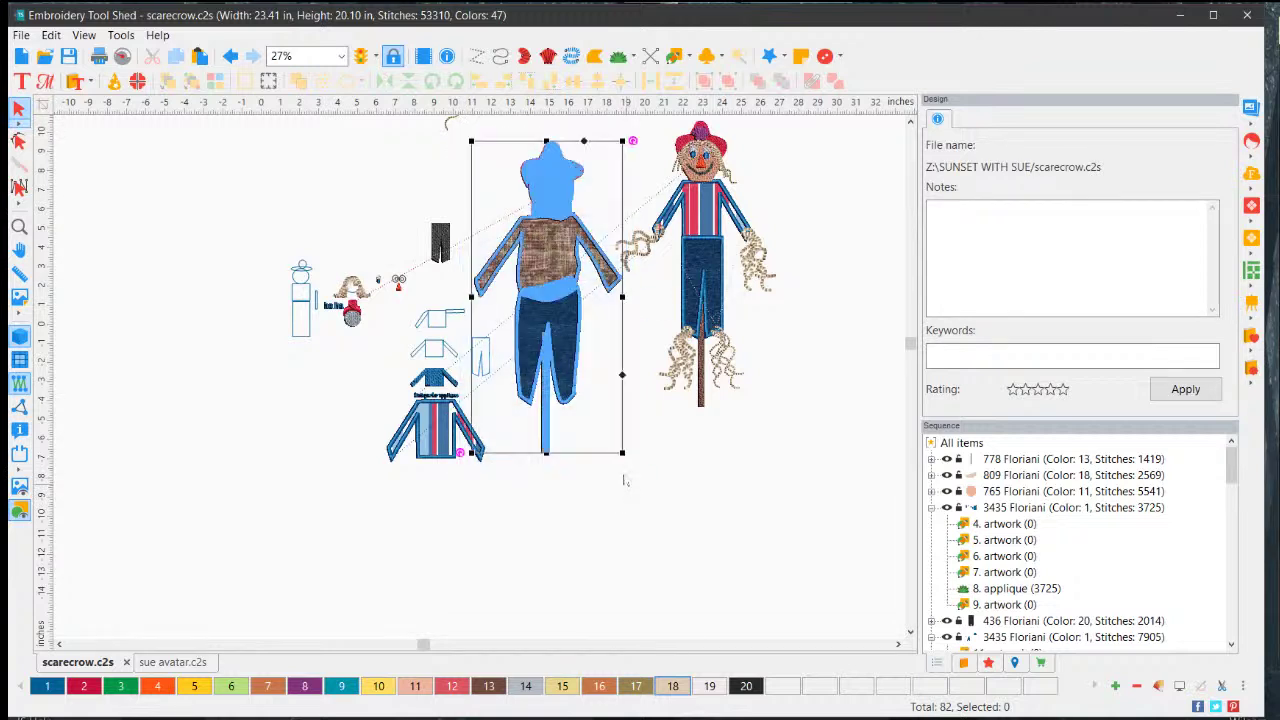
{"action": "left_click_drag", "start_coordinate": [548, 265], "coordinate": [822, 246]}
{"action": "left_click_drag", "start_coordinate": [467, 133], "coordinate": [648, 479]}
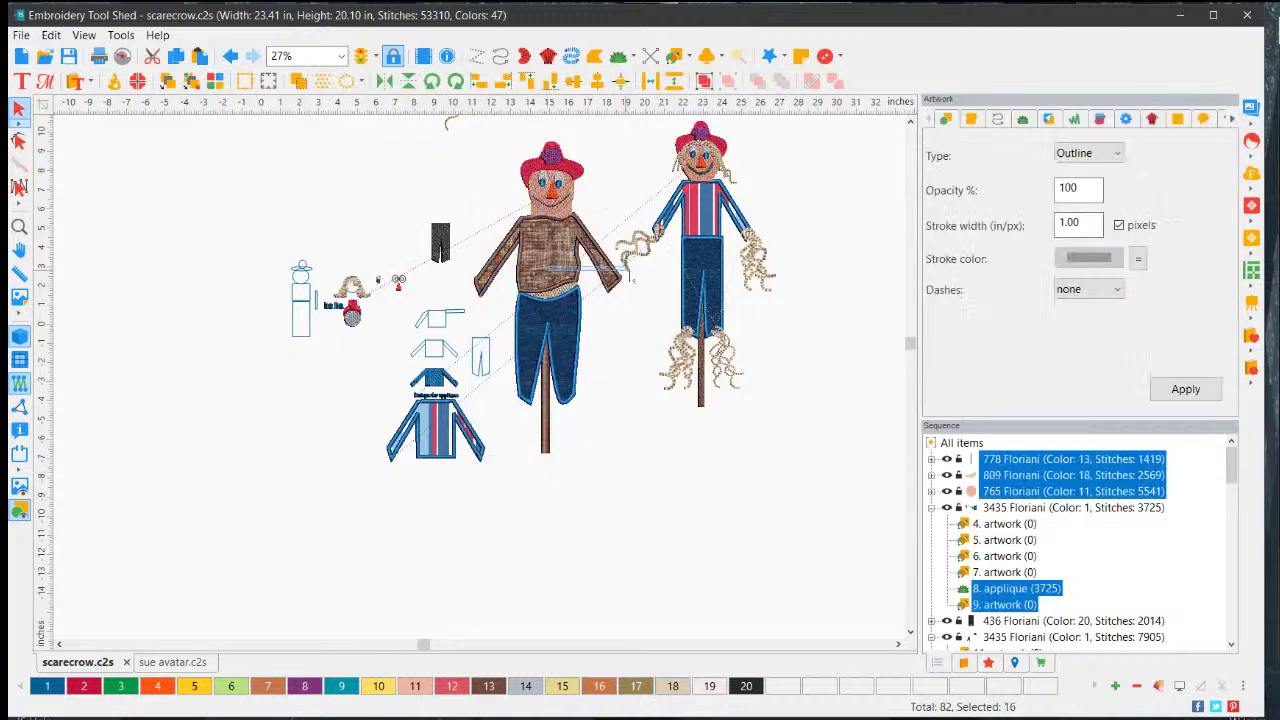
{"action": "left_click", "coordinate": [491, 150]}
{"action": "left_click_drag", "start_coordinate": [486, 141], "coordinate": [631, 451]}
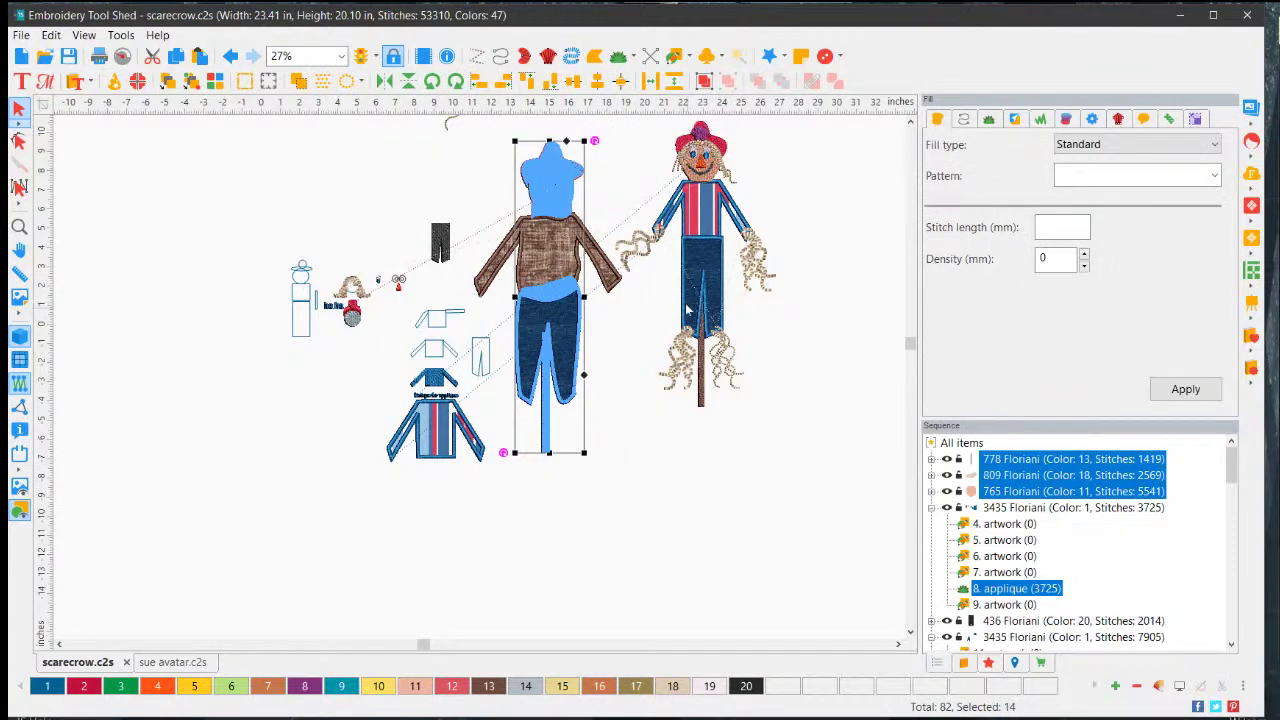
{"action": "key", "text": "Escape"}
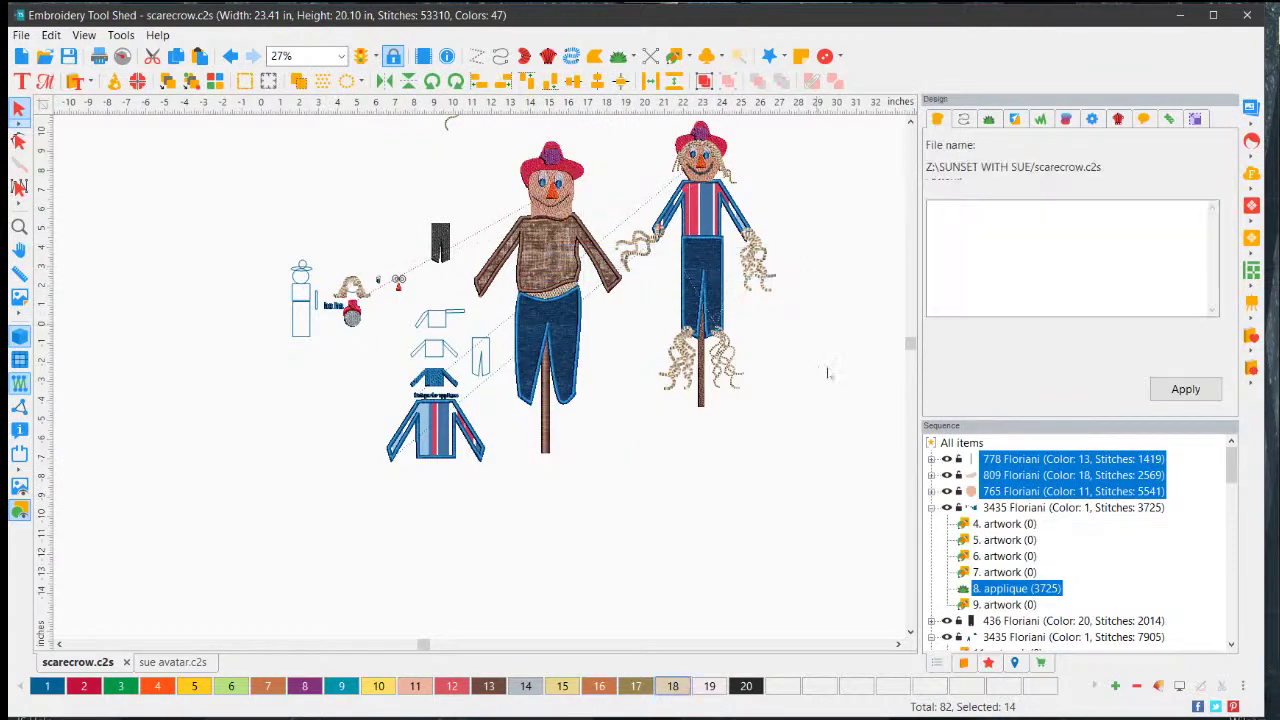
- Move the spare shirt and pants pieces, including the small black pants, away from the scarecrow to beyond the small outline figure
{"action": "scroll", "coordinate": [484, 328], "scroll_direction": "up", "scroll_amount": 2}
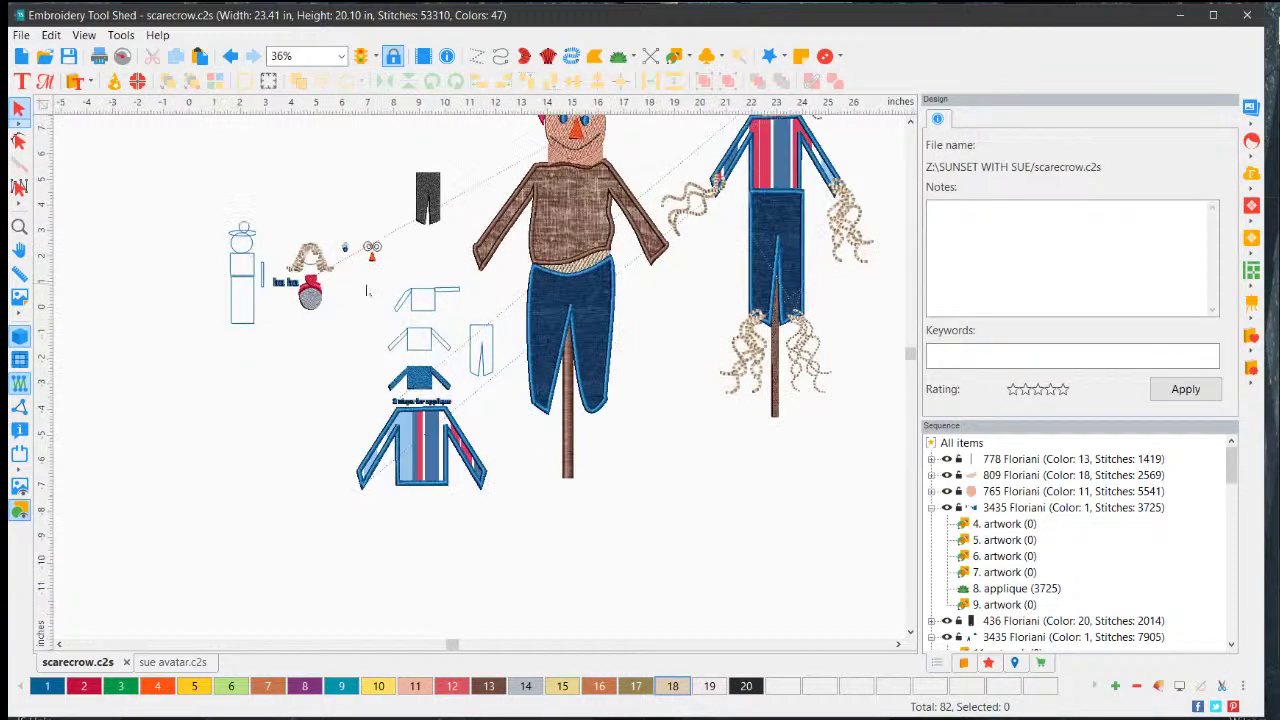
{"action": "left_click_drag", "start_coordinate": [368, 285], "coordinate": [514, 548]}
{"action": "left_click", "coordinate": [420, 312]}
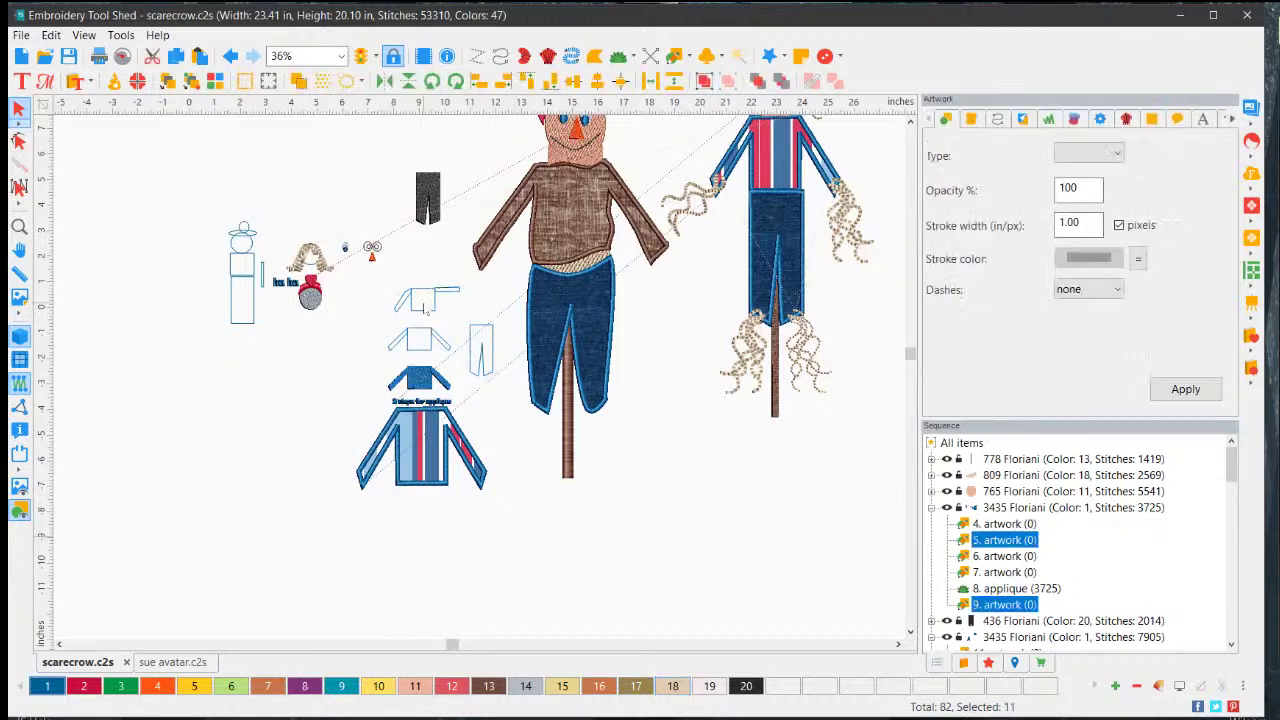
{"action": "left_click_drag", "start_coordinate": [350, 281], "coordinate": [505, 562]}
{"action": "left_click_drag", "start_coordinate": [439, 446], "coordinate": [128, 428]}
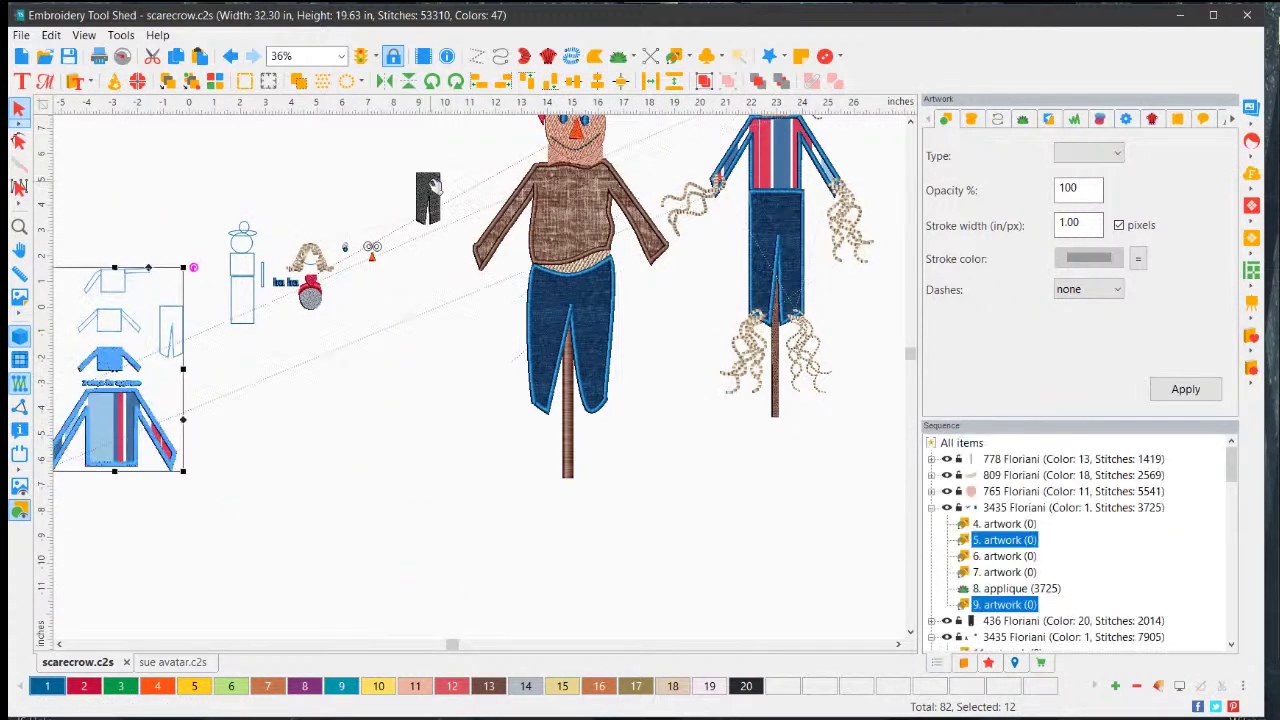
{"action": "left_click", "coordinate": [430, 195]}
{"action": "left_click_drag", "start_coordinate": [165, 320], "coordinate": [165, 322]}
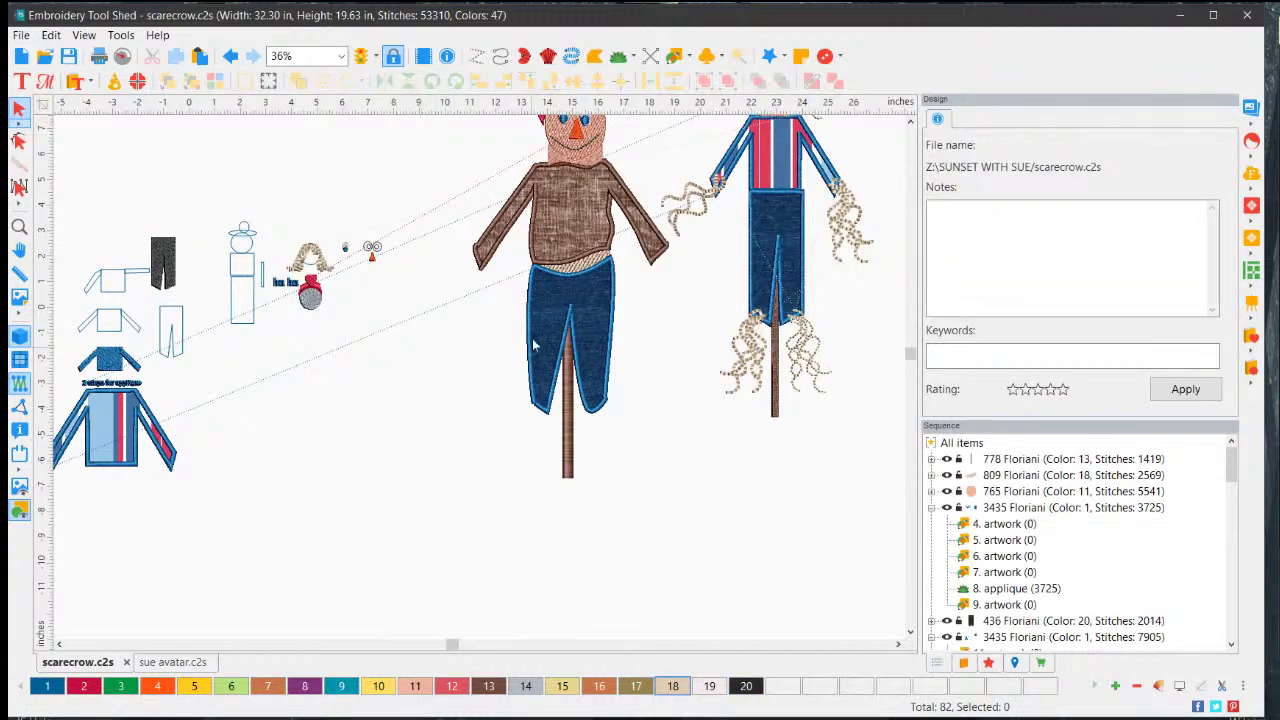
{"action": "scroll", "coordinate": [533, 345], "scroll_direction": "up", "scroll_amount": 2}
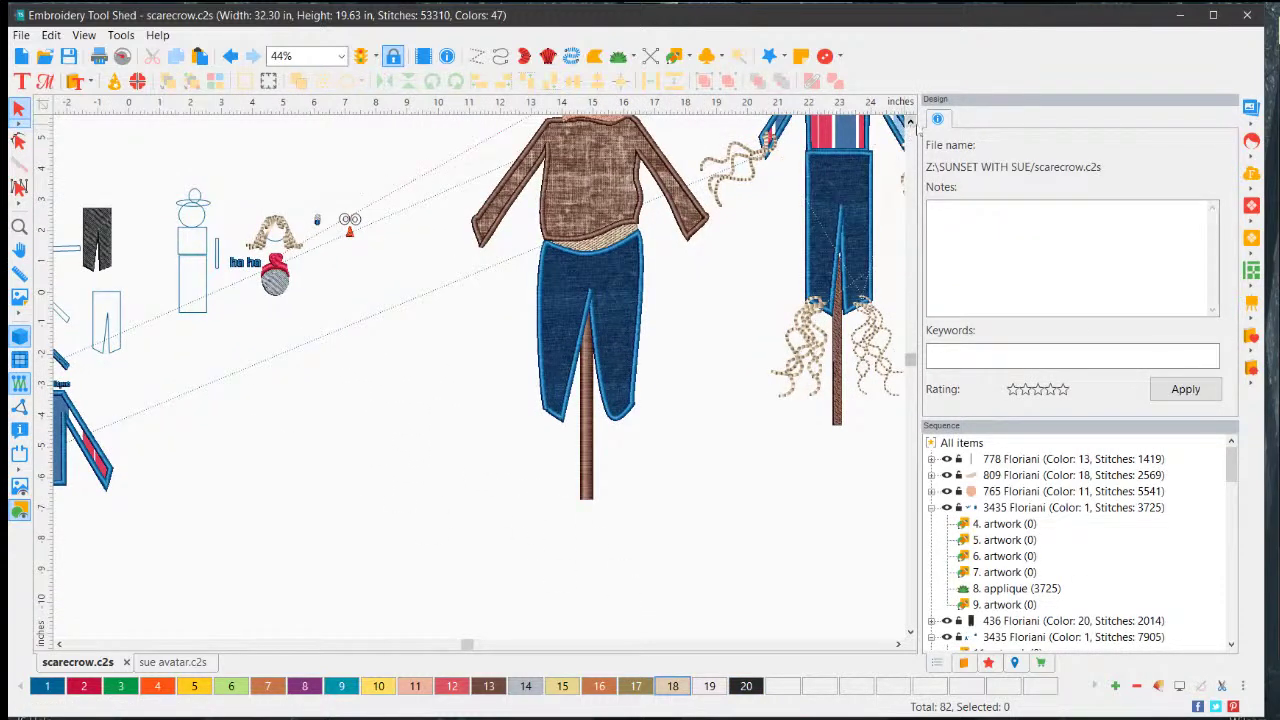
- Move the loose wavy run line above the scarecrow down about 2.7 in, to beside its hat
{"action": "left_click", "coordinate": [910, 121]}
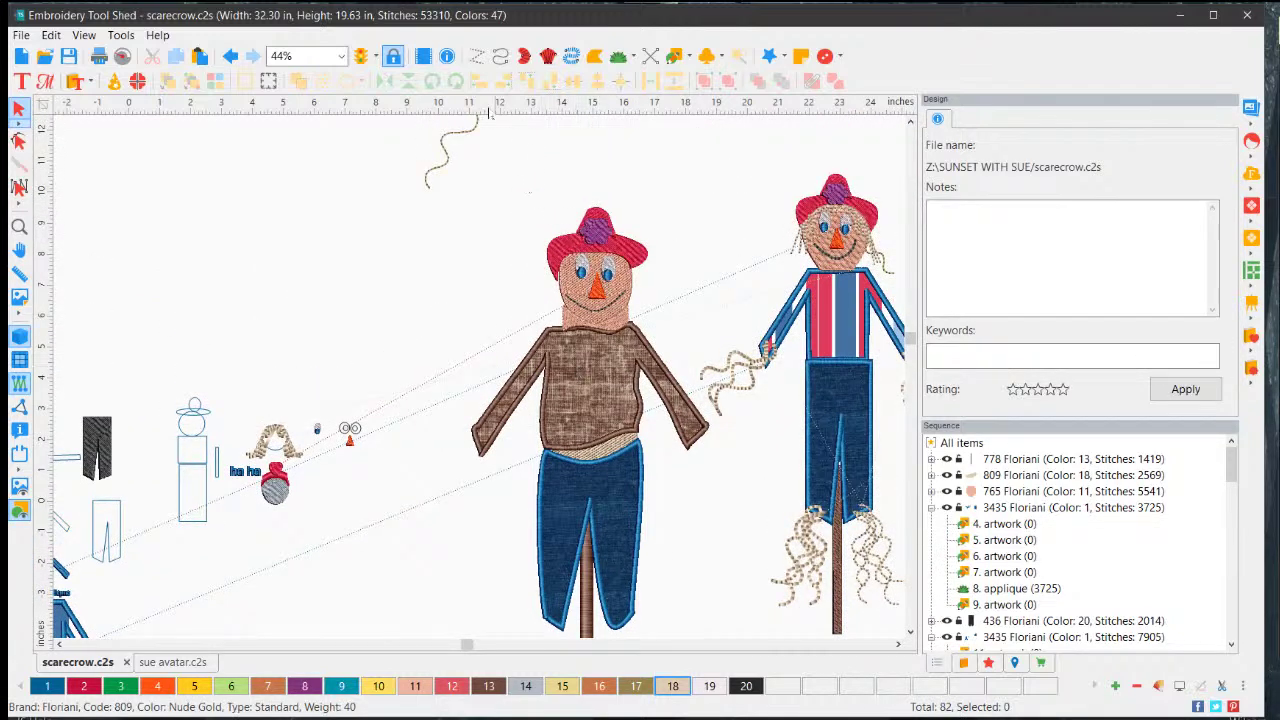
{"action": "left_click", "coordinate": [459, 140]}
{"action": "left_click_drag", "start_coordinate": [459, 140], "coordinate": [466, 222]}
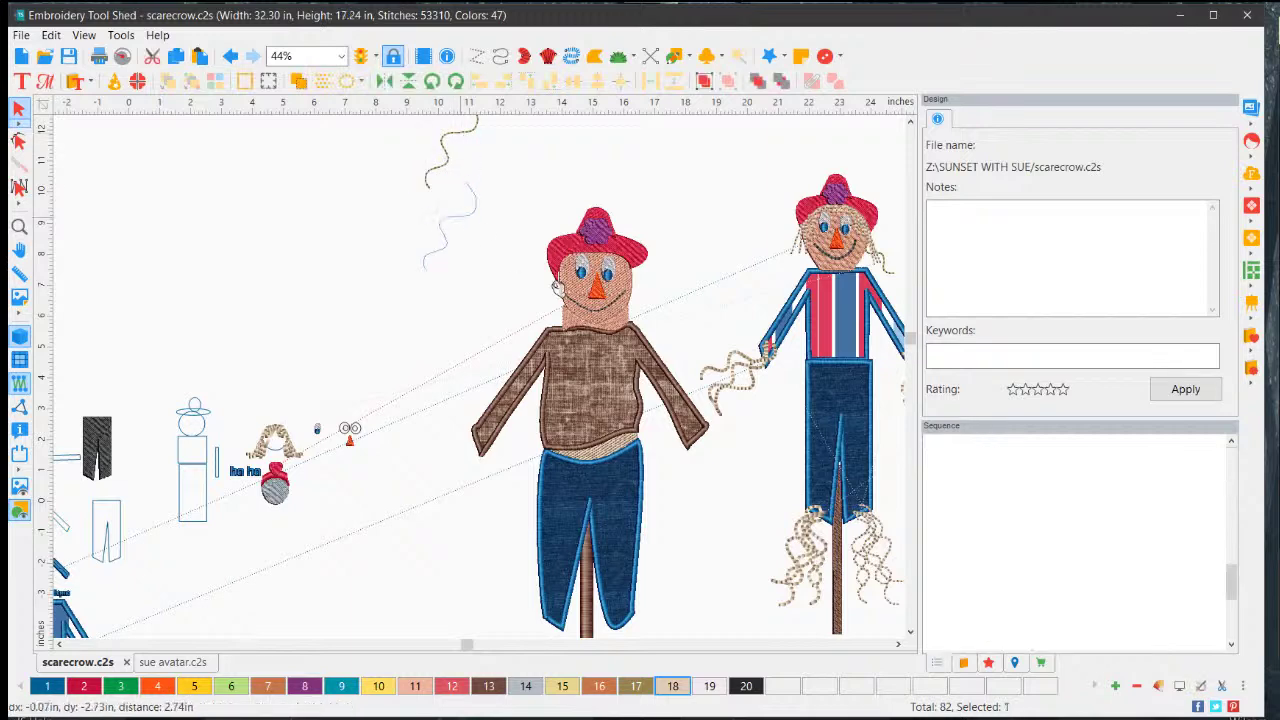
{"action": "left_click", "coordinate": [497, 216]}
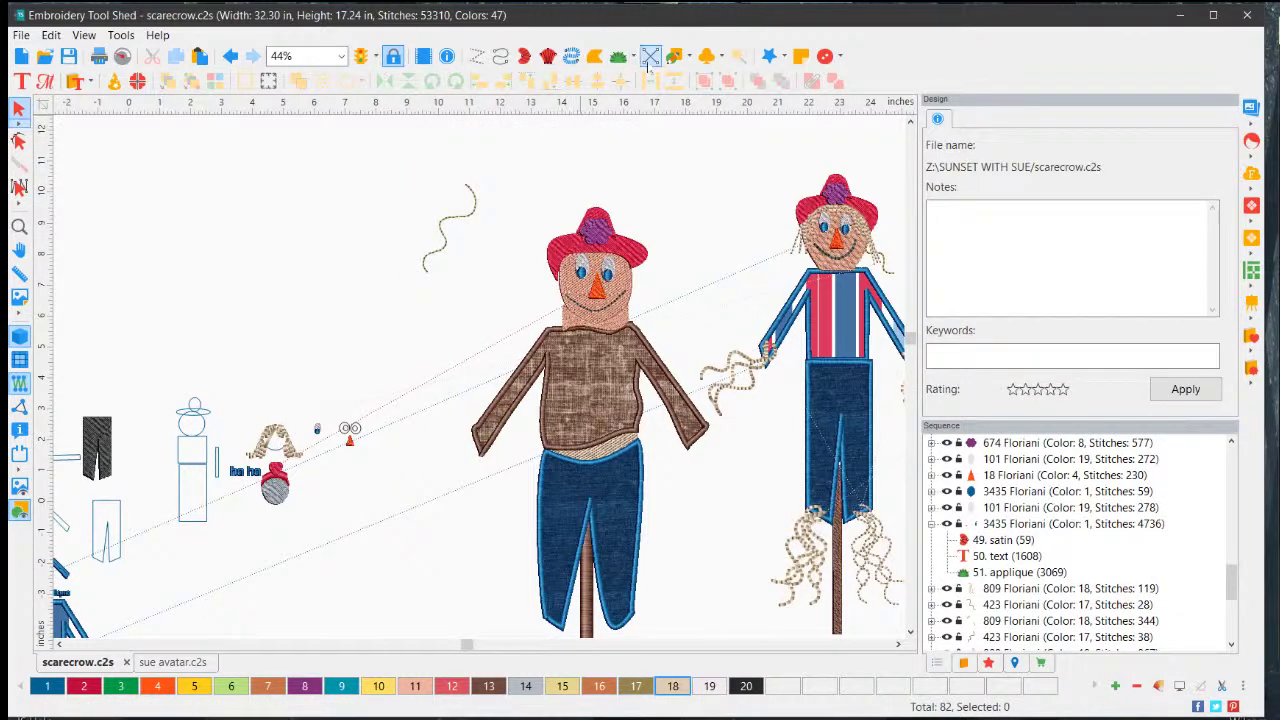
{"action": "left_click", "coordinate": [475, 213]}
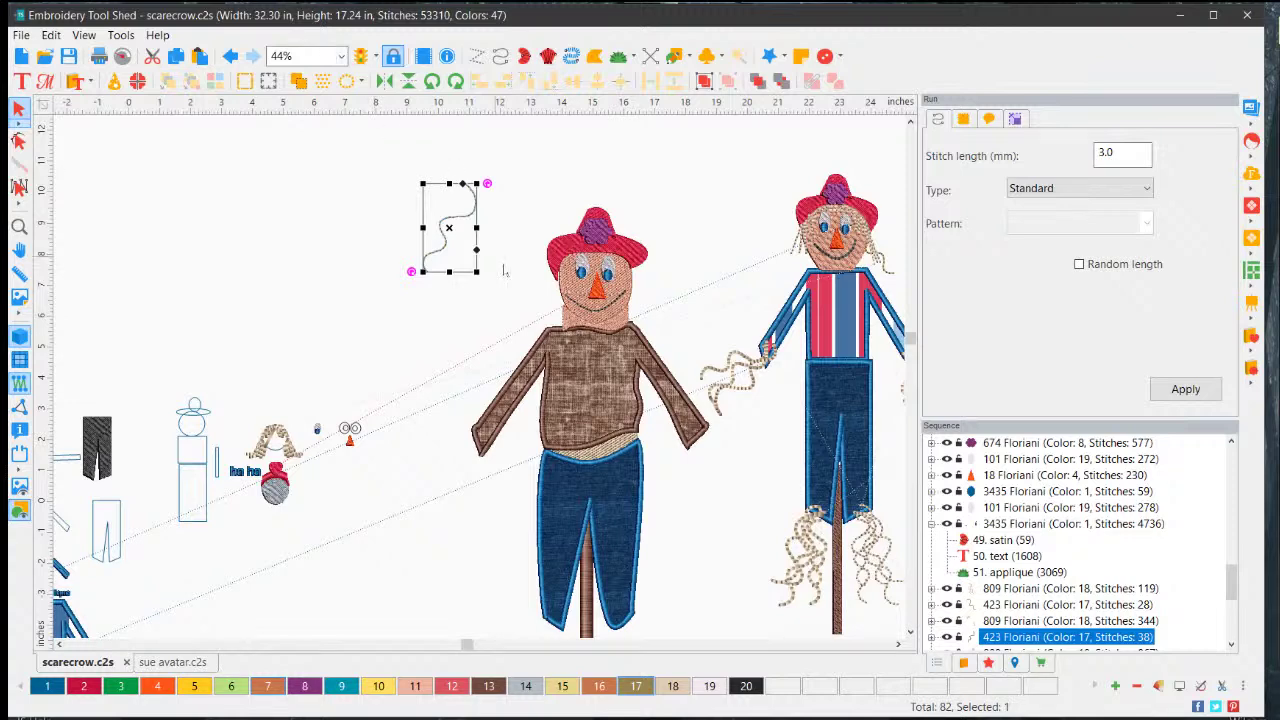
{"action": "scroll", "coordinate": [492, 212], "scroll_direction": "up", "scroll_amount": 2}
{"action": "left_click", "coordinate": [489, 197]}
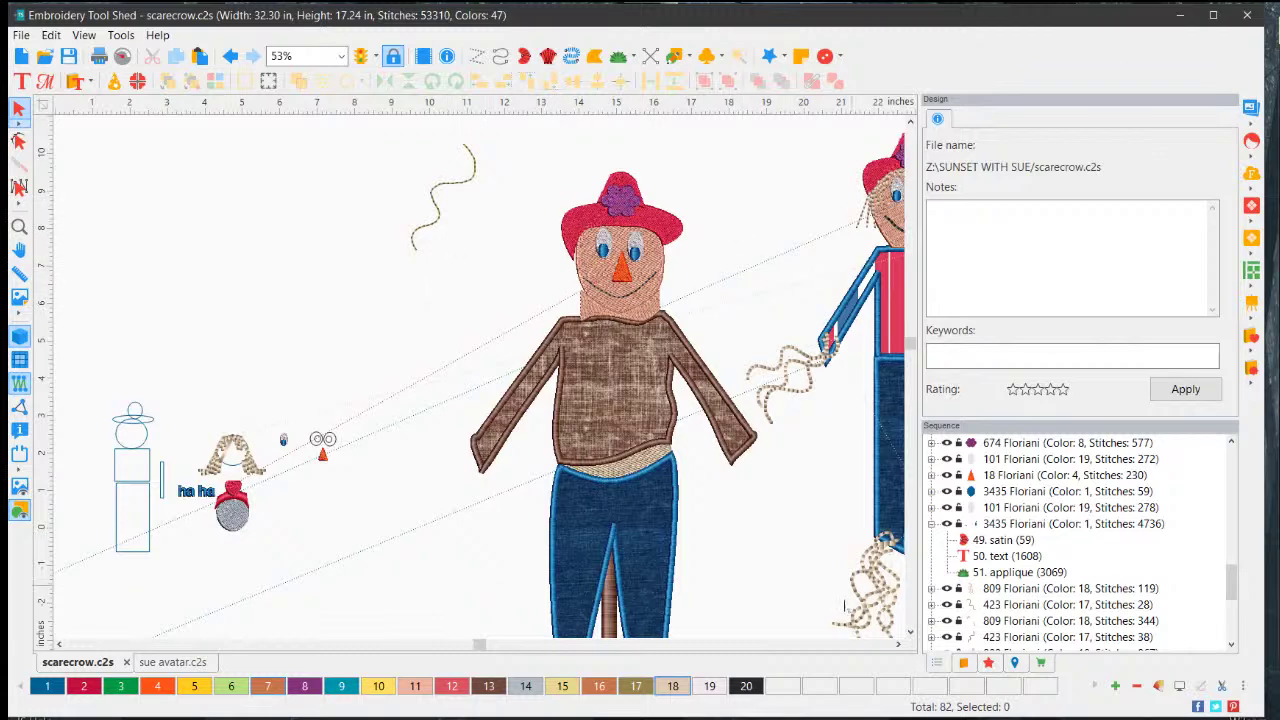
- Move the wavy run line farther down, to beside the scarecrow's face and neck
{"action": "left_click", "coordinate": [897, 645]}
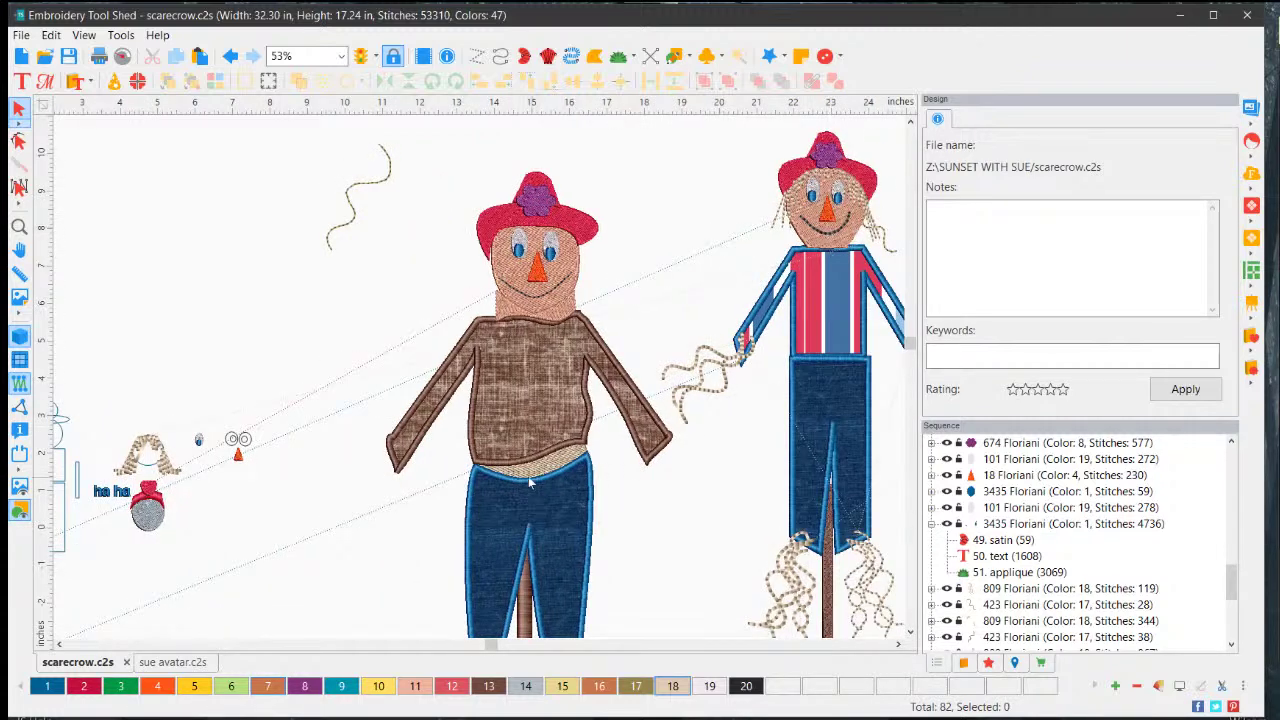
{"action": "scroll", "coordinate": [336, 286], "scroll_direction": "up", "scroll_amount": 3}
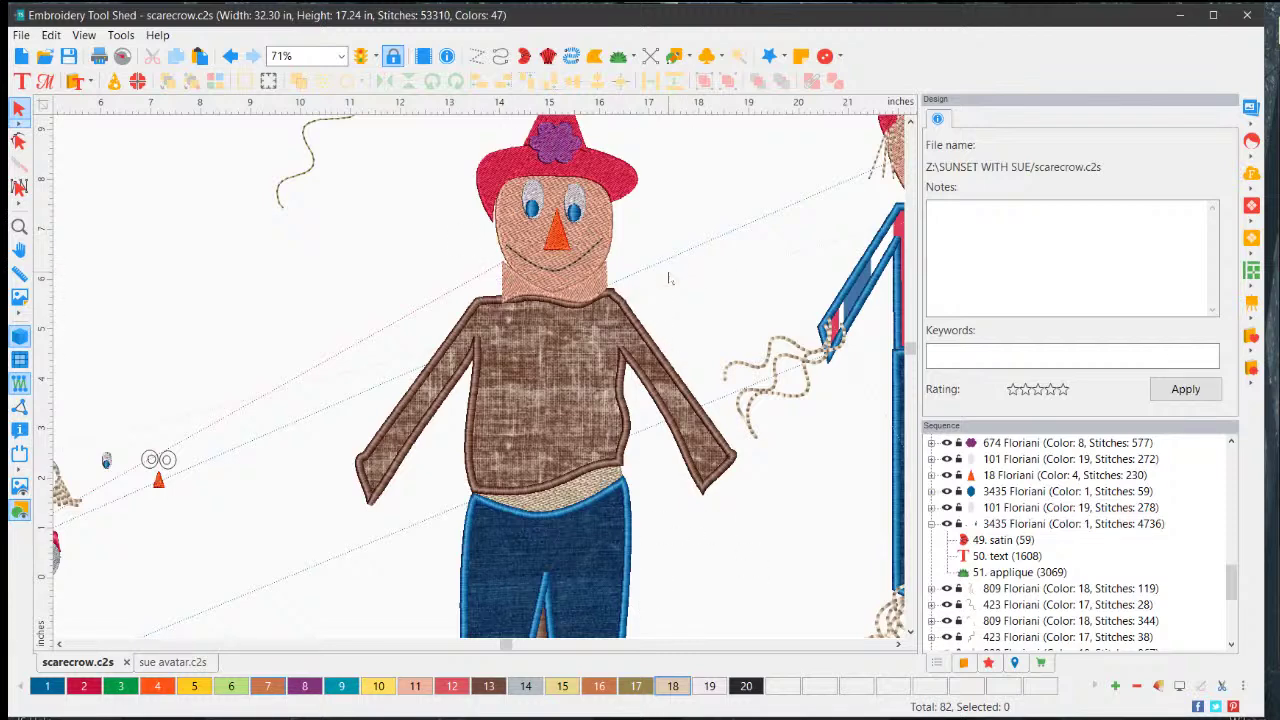
{"action": "left_click", "coordinate": [316, 170]}
{"action": "left_click_drag", "start_coordinate": [316, 168], "coordinate": [306, 268]}
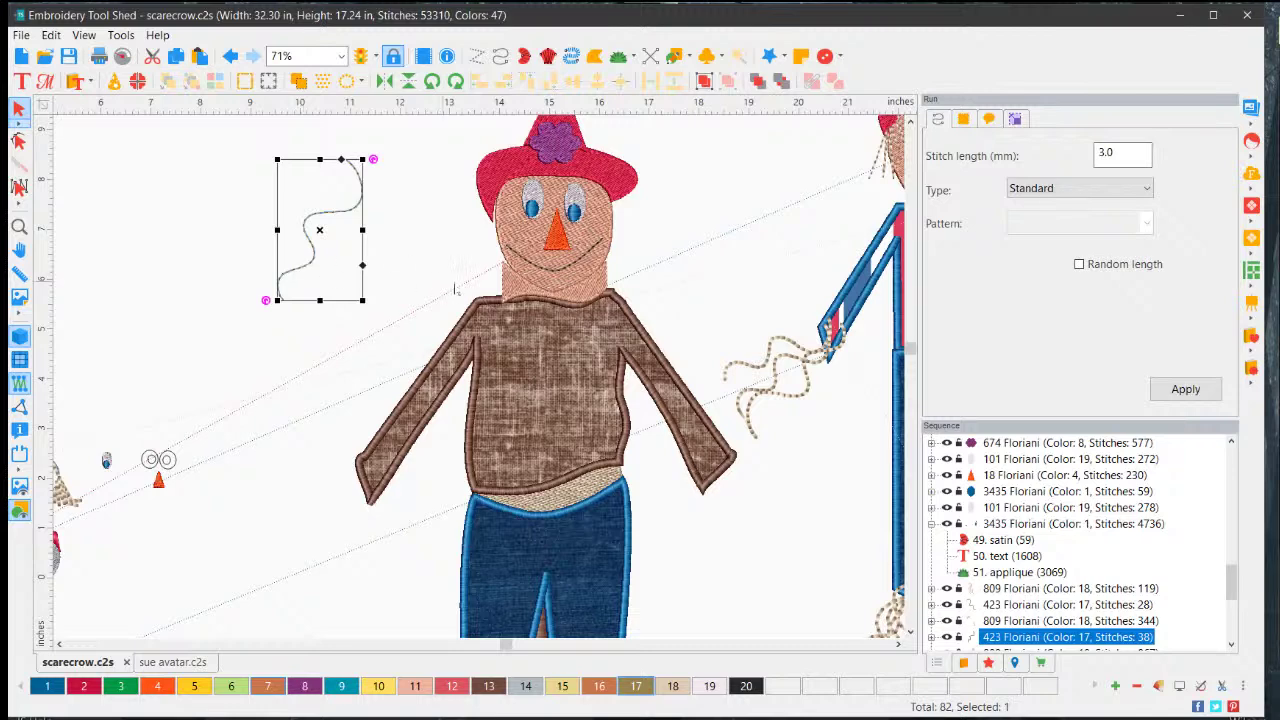
{"action": "left_click", "coordinate": [347, 212]}
- Draw two outline artwork rectangles as jeans patches: one about 0.75 in square near the hip, one about 0.4 by 1 in on the opposite leg
{"action": "scroll", "coordinate": [908, 620], "scroll_direction": "down", "scroll_amount": 4}
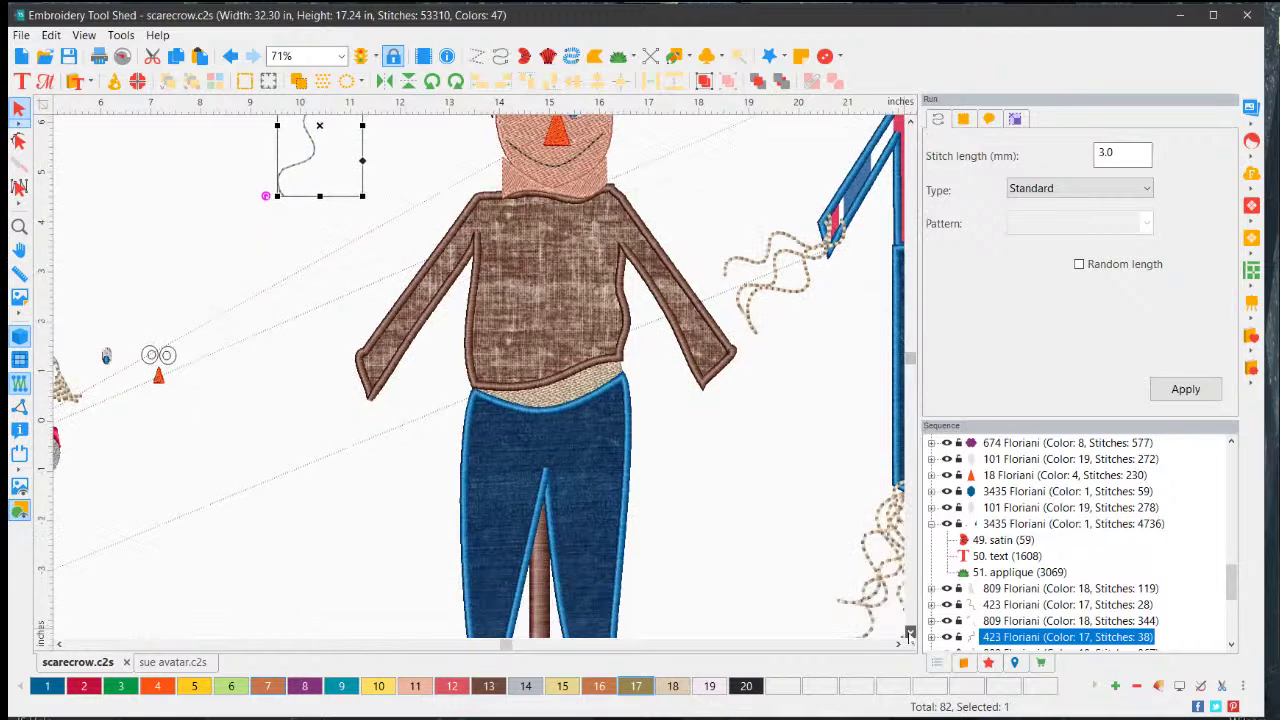
{"action": "left_click", "coordinate": [696, 462]}
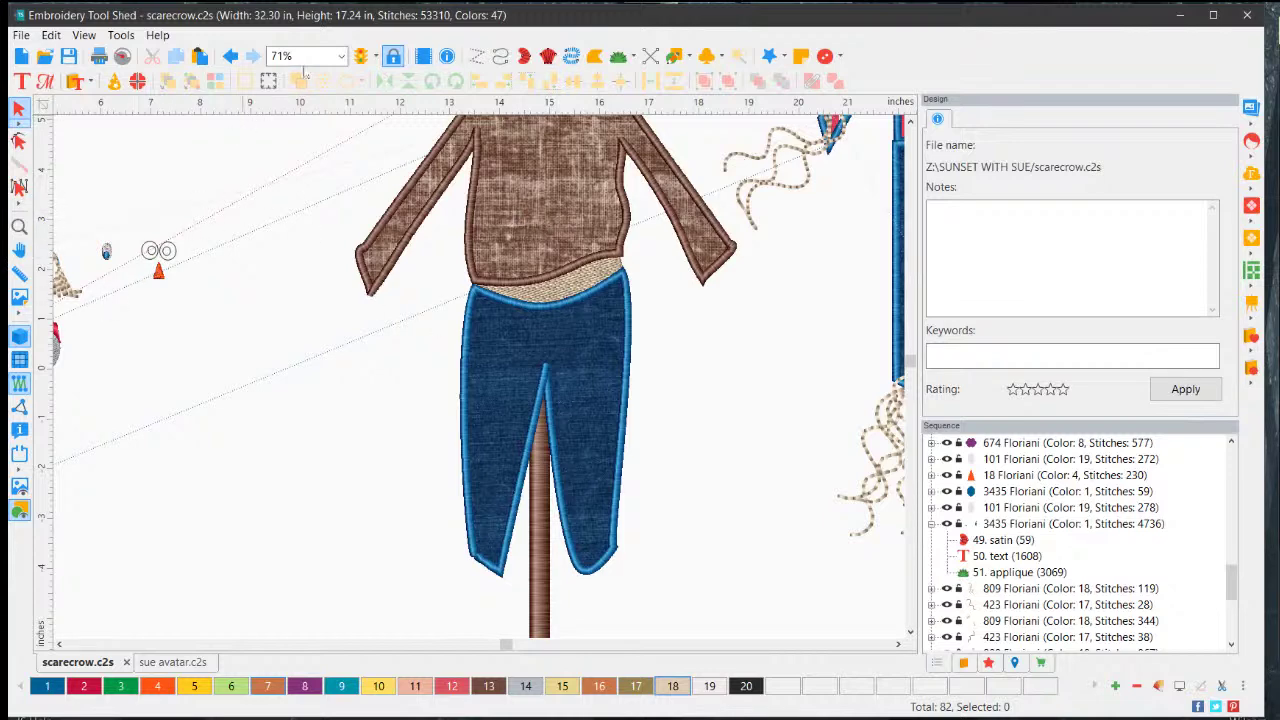
{"action": "left_click", "coordinate": [688, 57]}
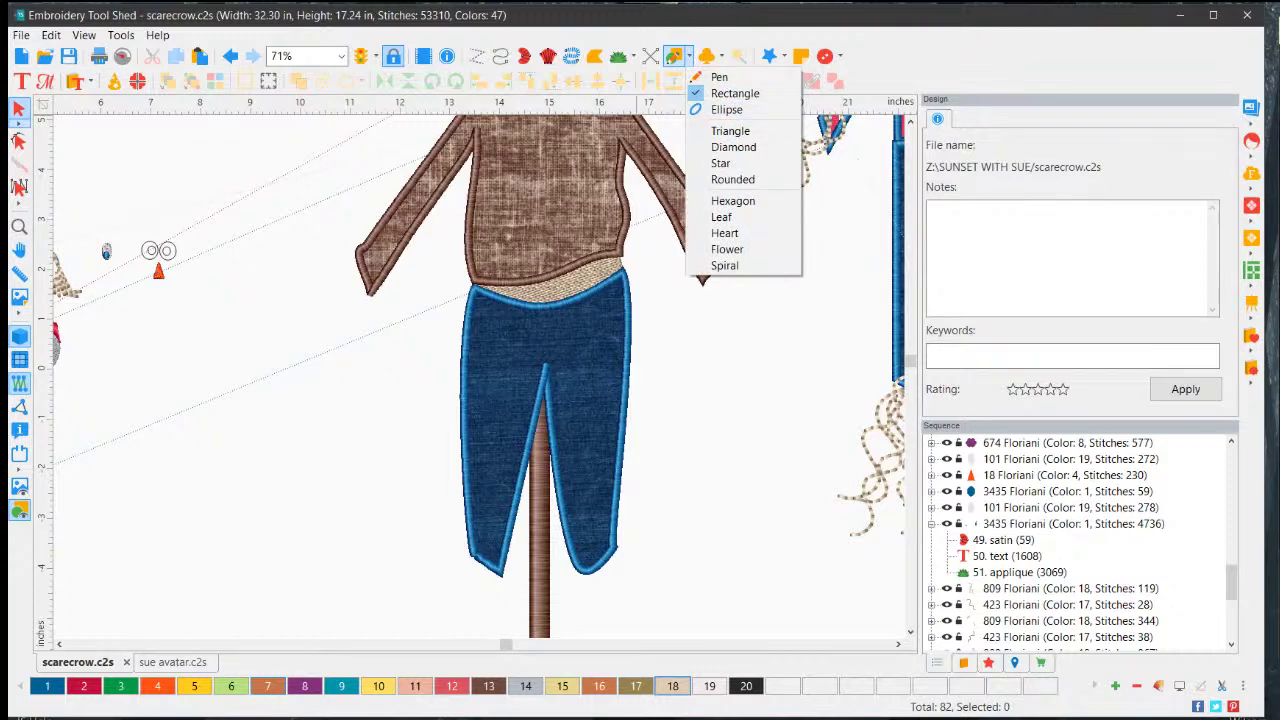
{"action": "left_click", "coordinate": [697, 435]}
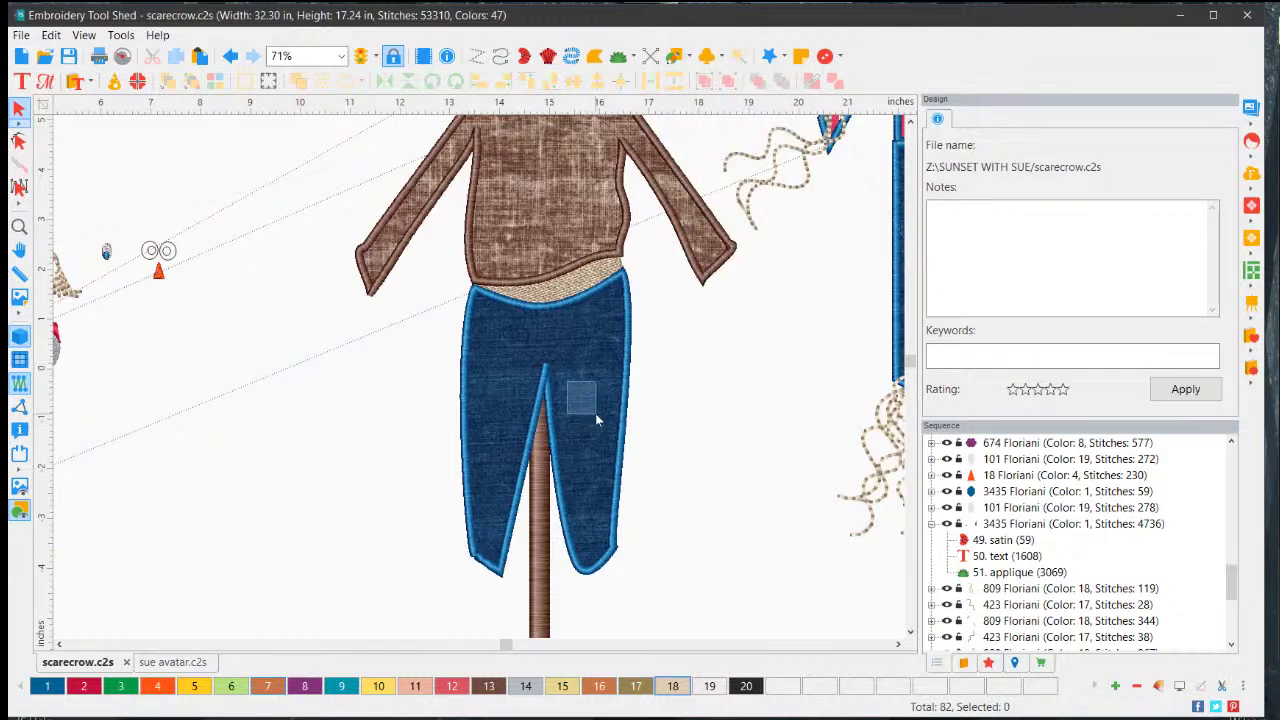
{"action": "left_click_drag", "start_coordinate": [595, 413], "coordinate": [597, 424]}
{"action": "left_click_drag", "start_coordinate": [581, 423], "coordinate": [600, 427]}
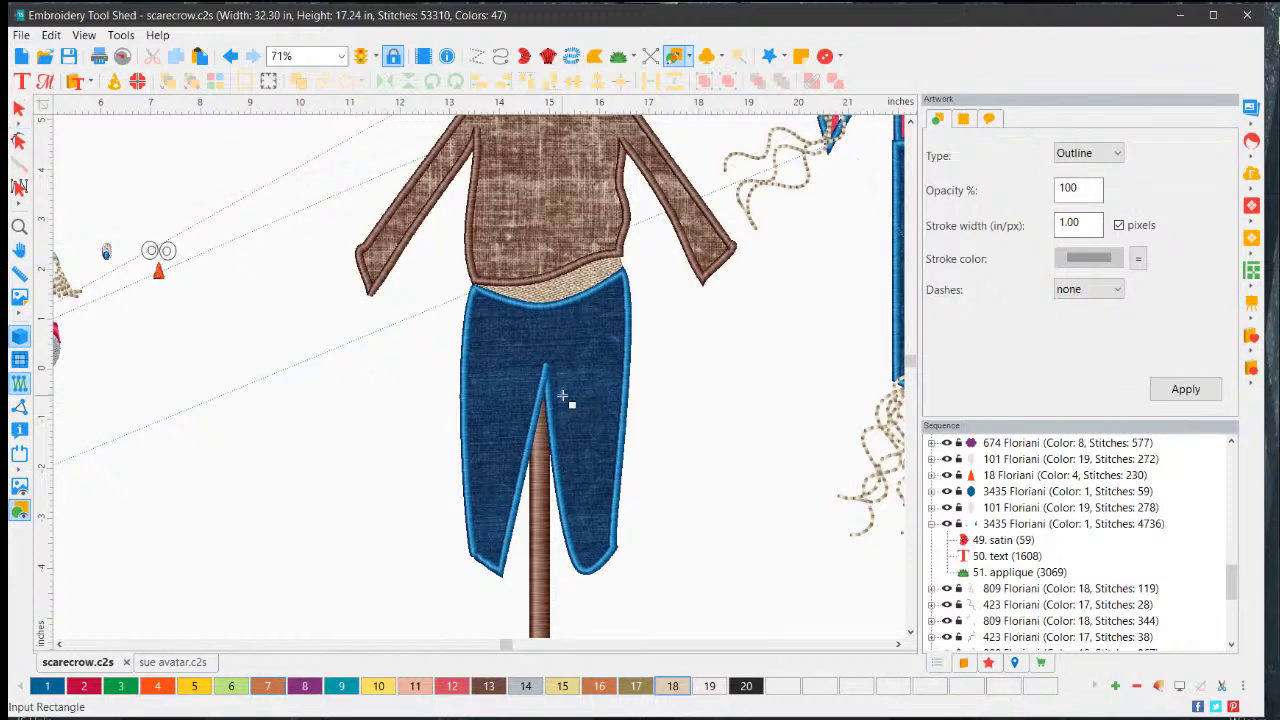
{"action": "left_click_drag", "start_coordinate": [577, 353], "coordinate": [612, 390]}
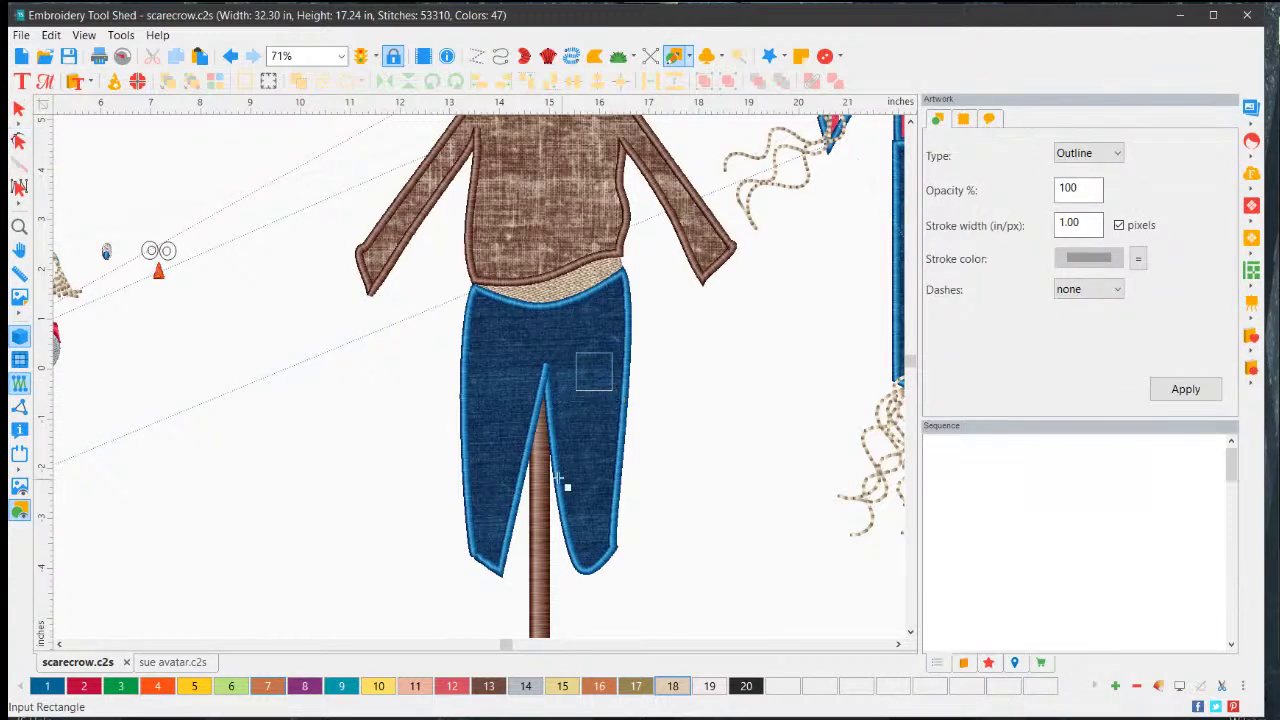
{"action": "left_click_drag", "start_coordinate": [484, 437], "coordinate": [508, 489]}
{"action": "left_click", "coordinate": [18, 108]}
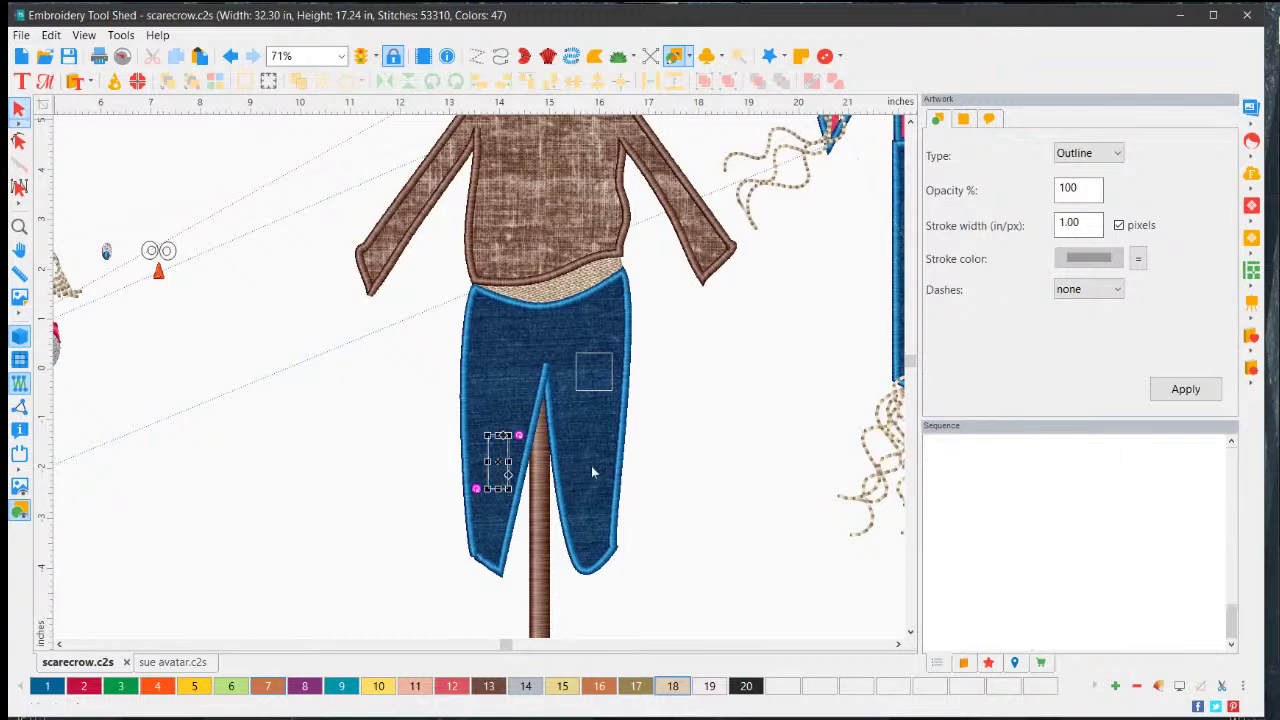
- Convert both patch rectangles on the jeans to Complex Fill
{"action": "right_click", "coordinate": [507, 468]}
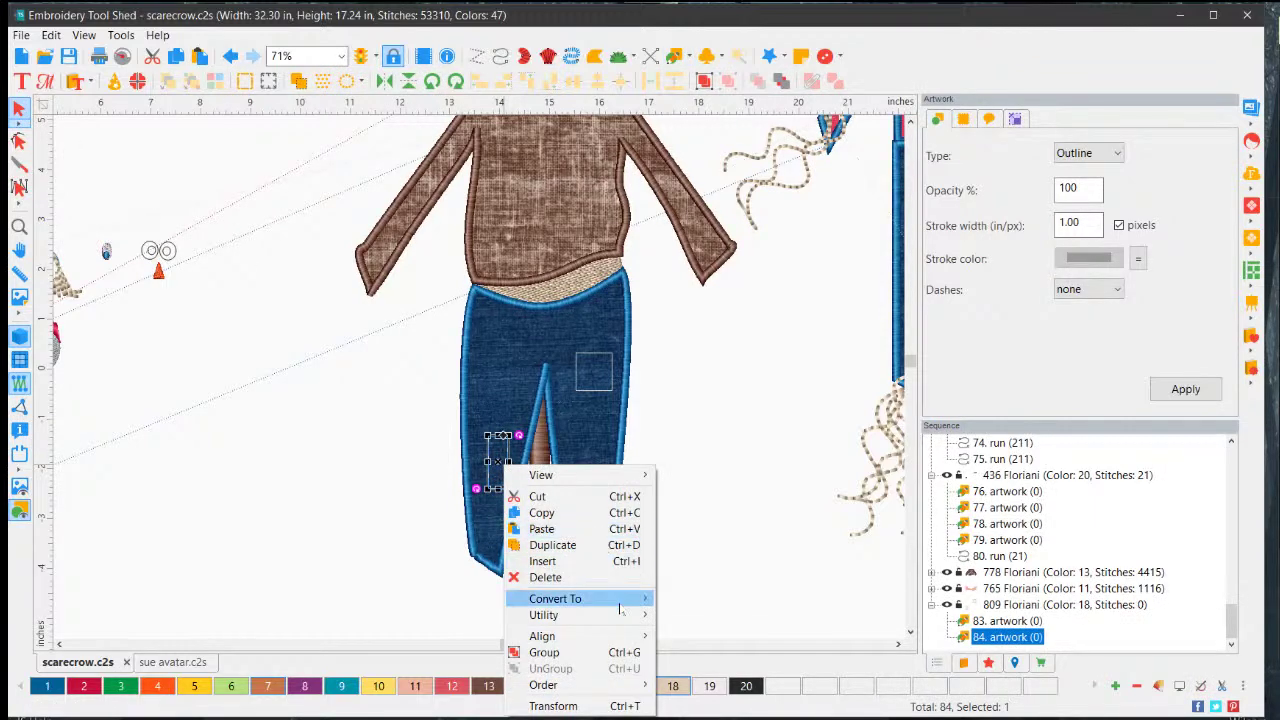
{"action": "mouse_move", "coordinate": [622, 608]}
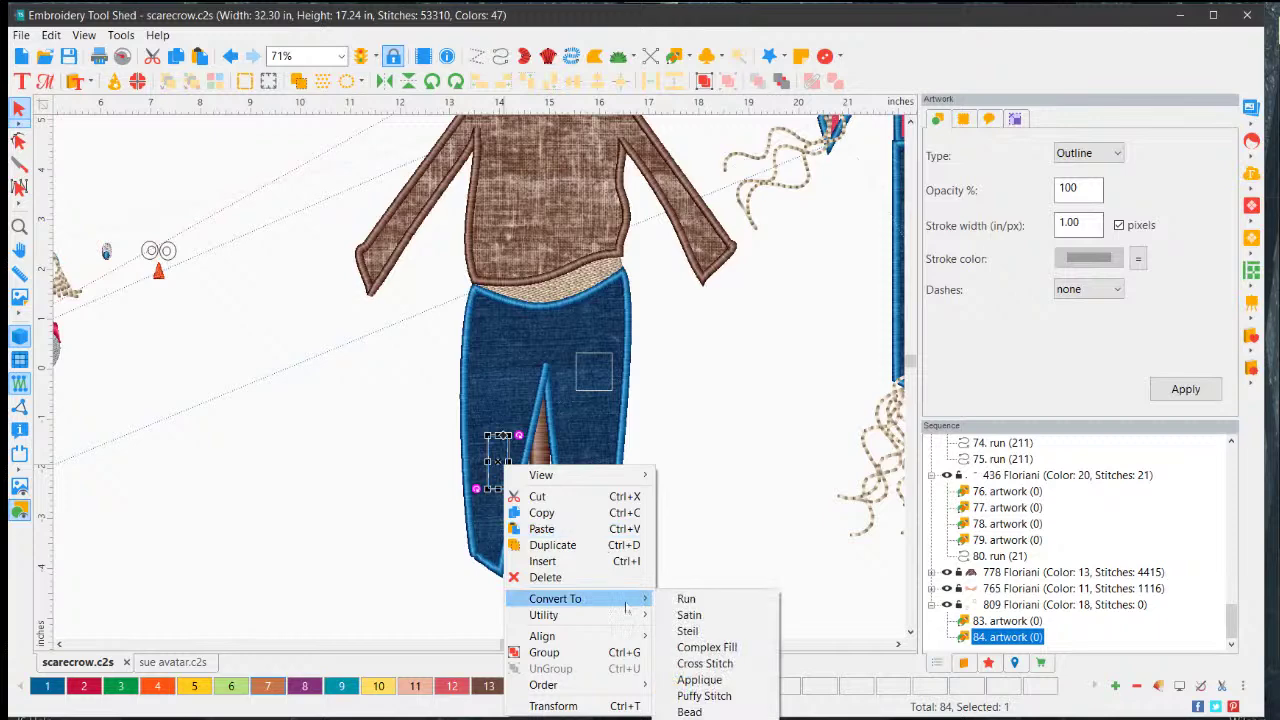
{"action": "left_click", "coordinate": [705, 647]}
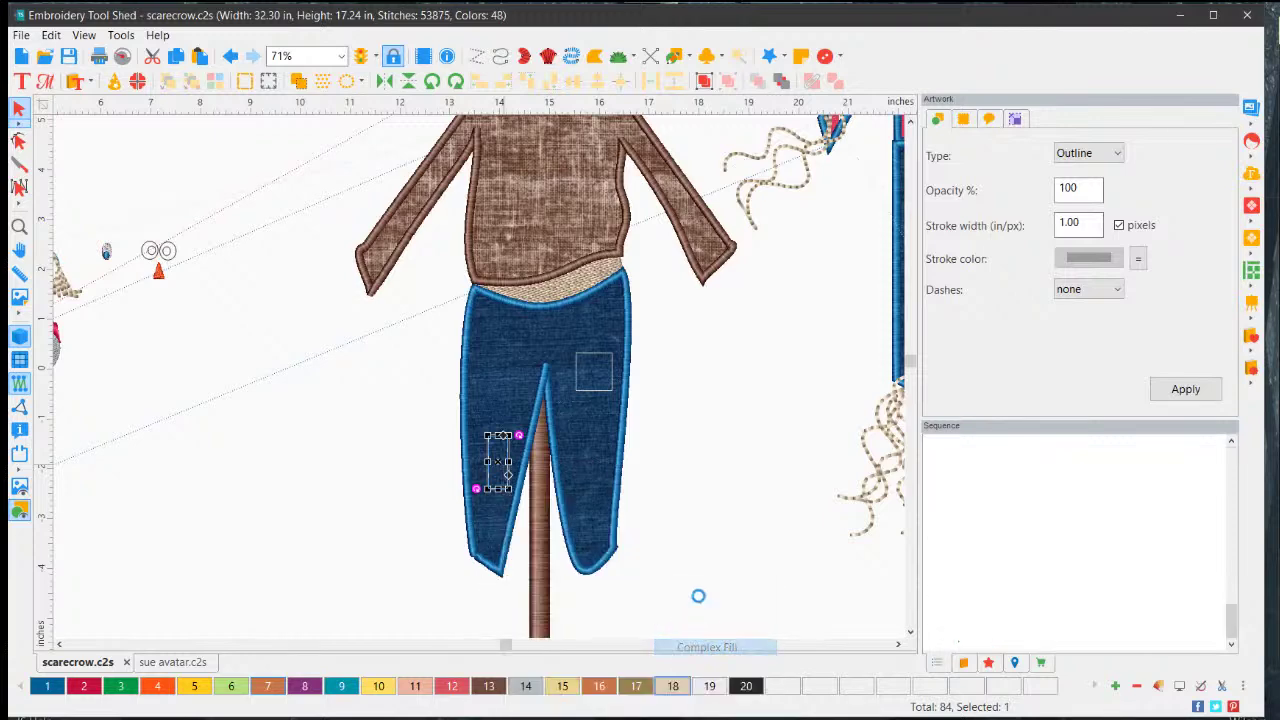
{"action": "left_click", "coordinate": [597, 356]}
{"action": "right_click", "coordinate": [597, 362]}
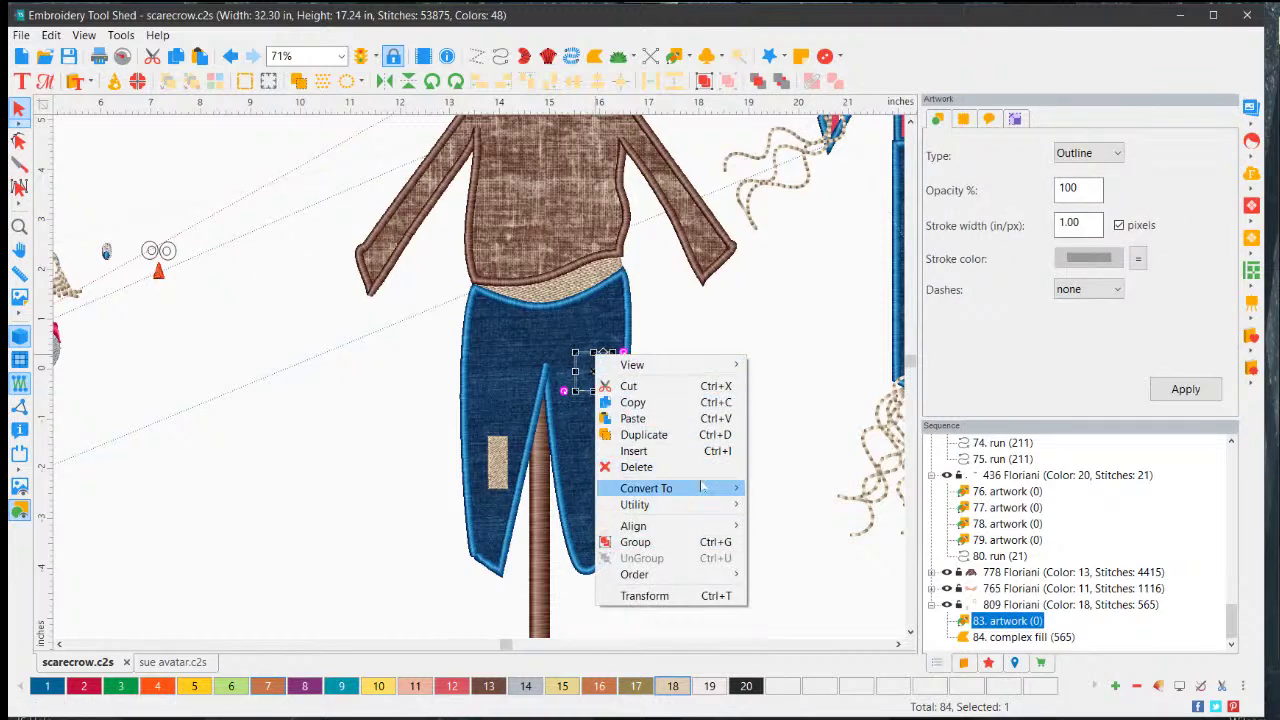
{"action": "mouse_move", "coordinate": [703, 490]}
{"action": "left_click", "coordinate": [797, 537]}
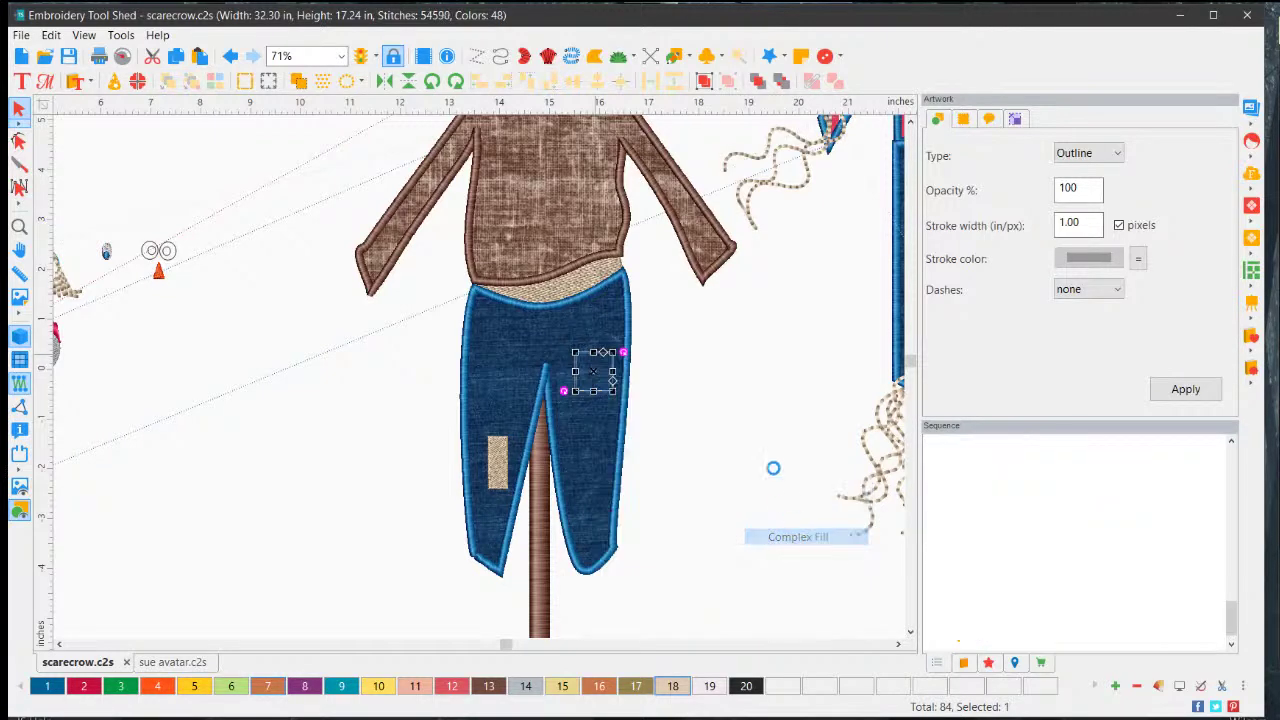
{"action": "left_click", "coordinate": [728, 450]}
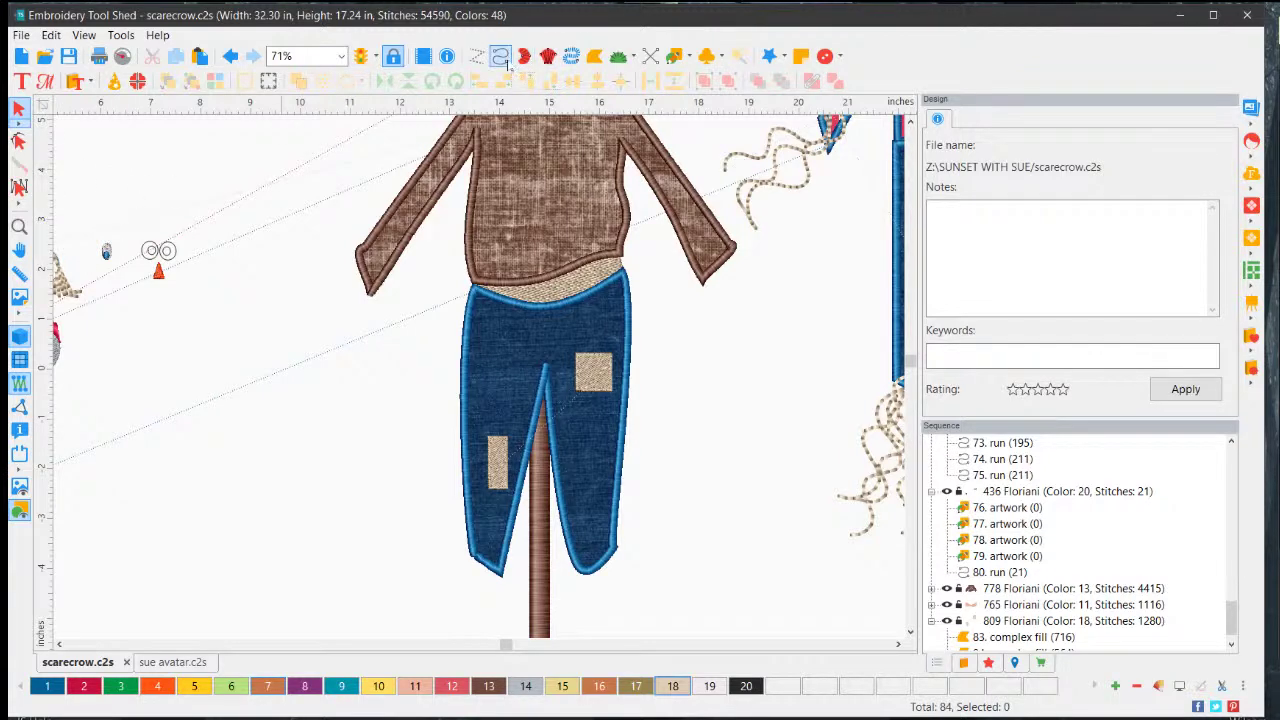
- Digitize a jagged run line with 3.0 mm stitches zigzagging in and out around all four edges of the square patch as hand-sewn stitches
{"action": "left_click", "coordinate": [503, 60]}
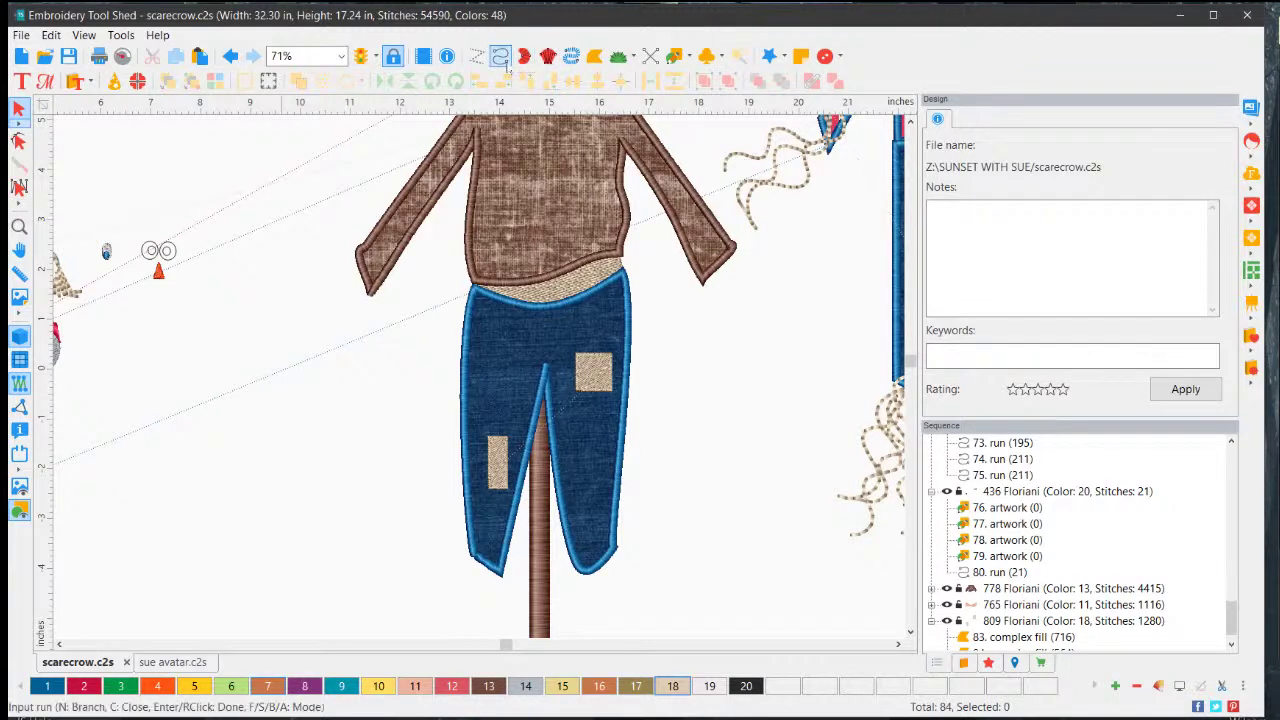
{"action": "left_click", "coordinate": [587, 344]}
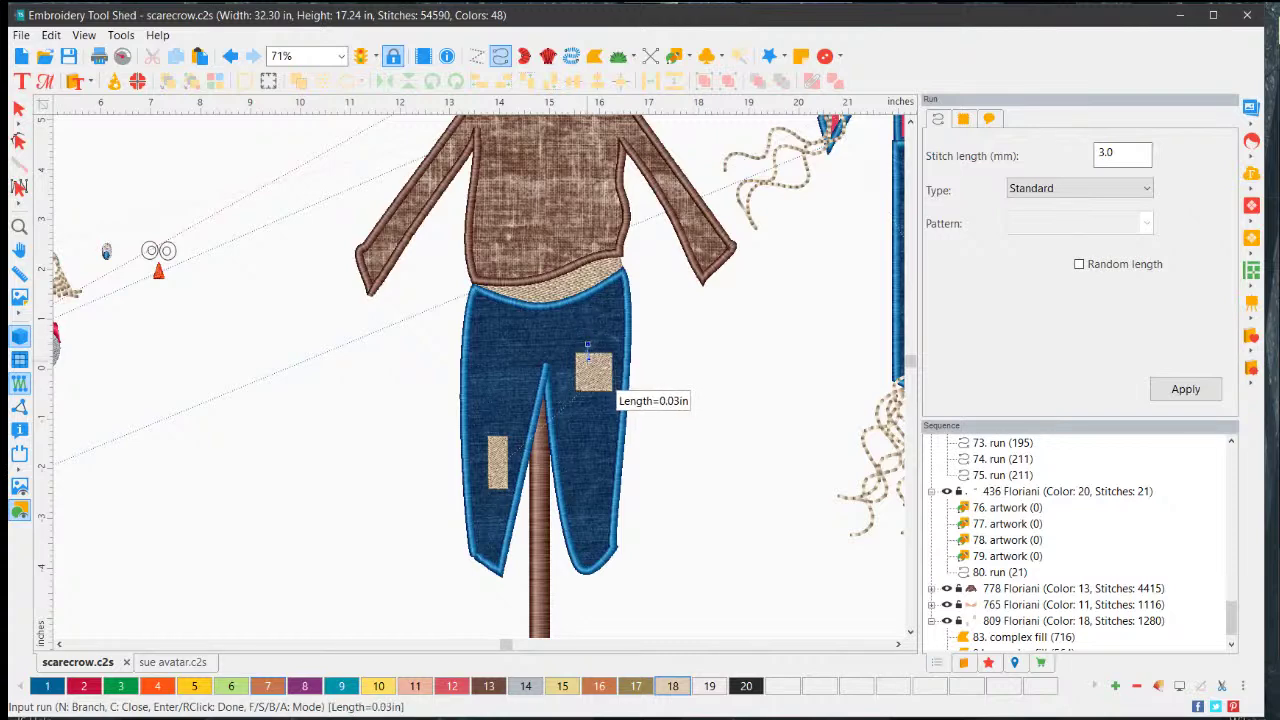
{"action": "left_click", "coordinate": [570, 349]}
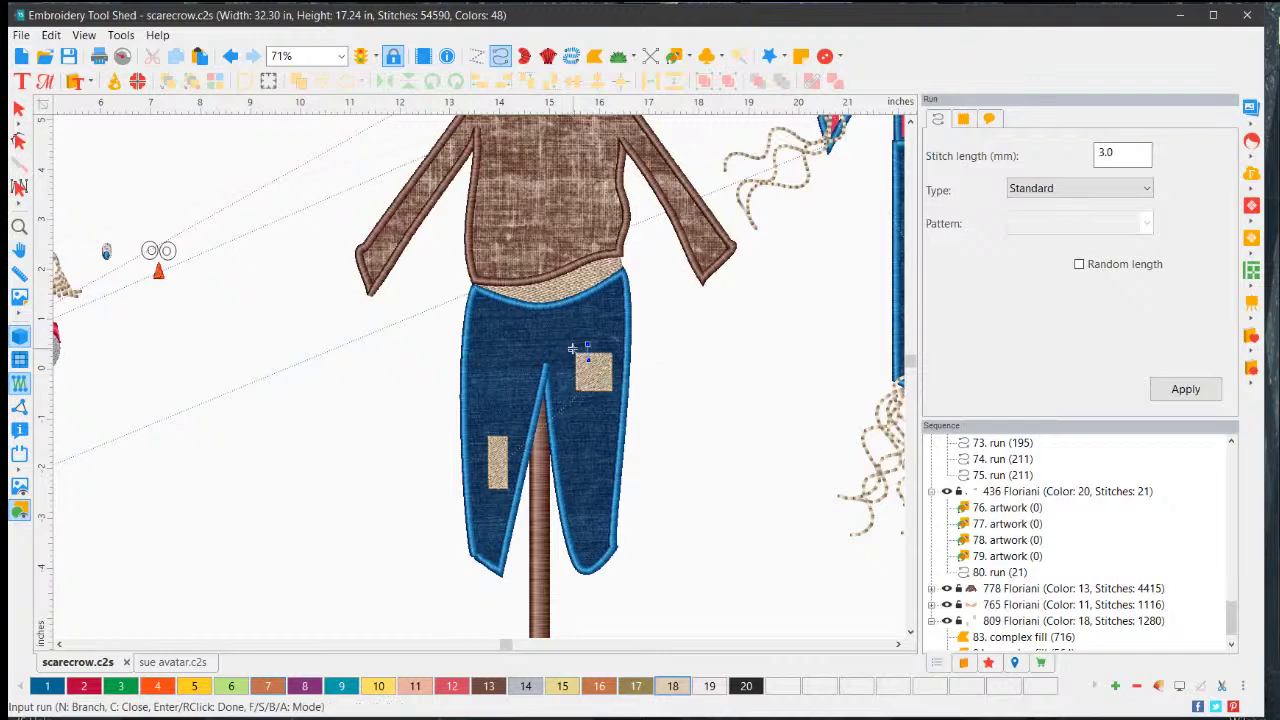
{"action": "left_click", "coordinate": [582, 358]}
{"action": "left_click", "coordinate": [567, 364]}
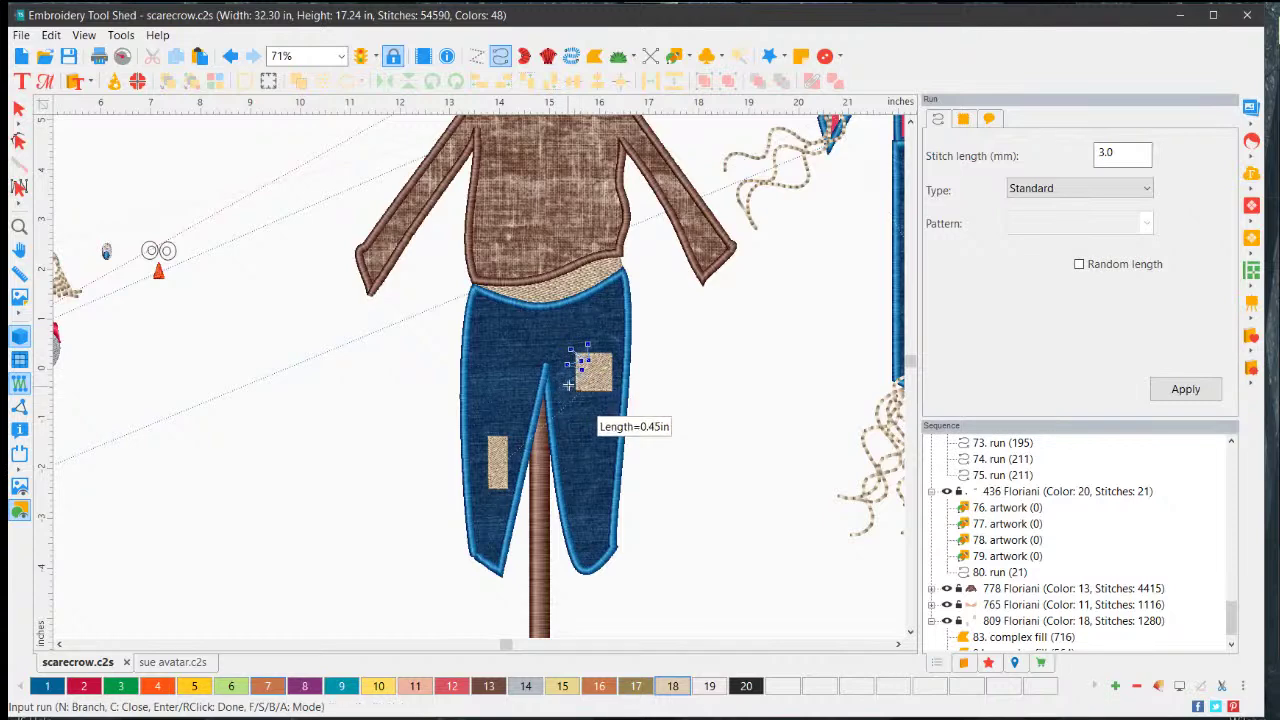
{"action": "scroll", "coordinate": [575, 370], "scroll_direction": "up", "scroll_amount": 2}
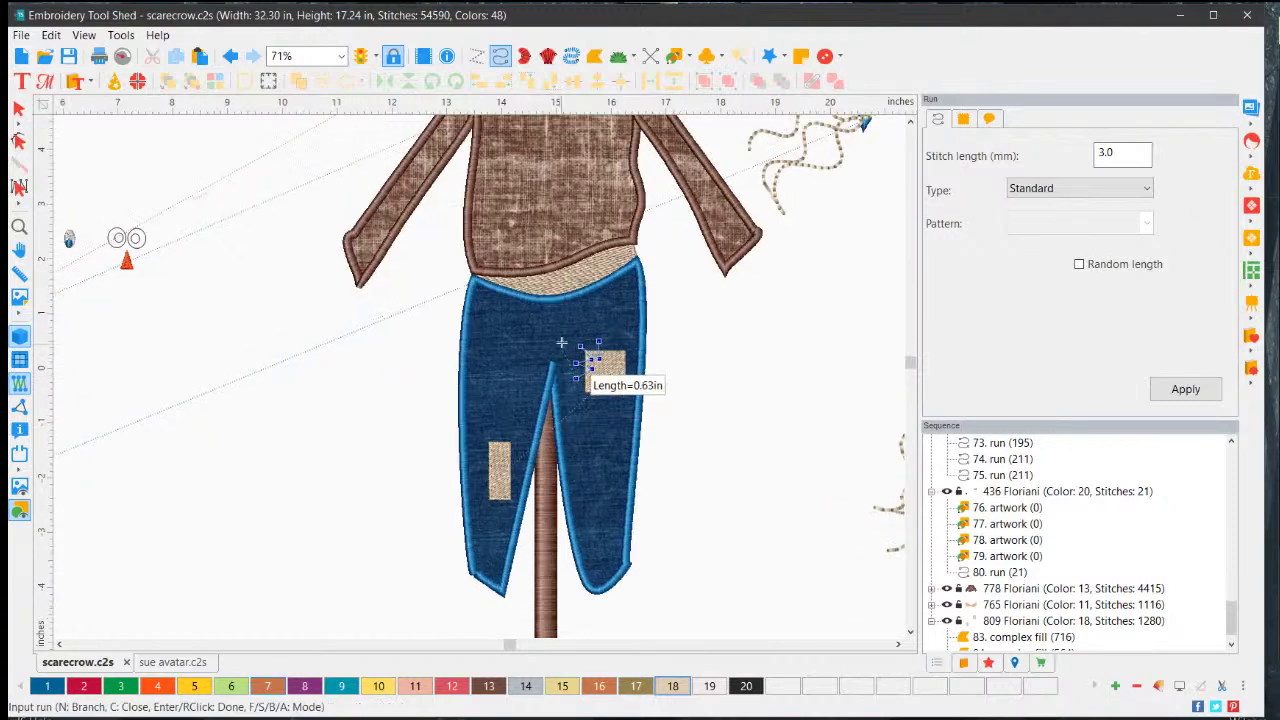
{"action": "scroll", "coordinate": [583, 360], "scroll_direction": "up", "scroll_amount": 3}
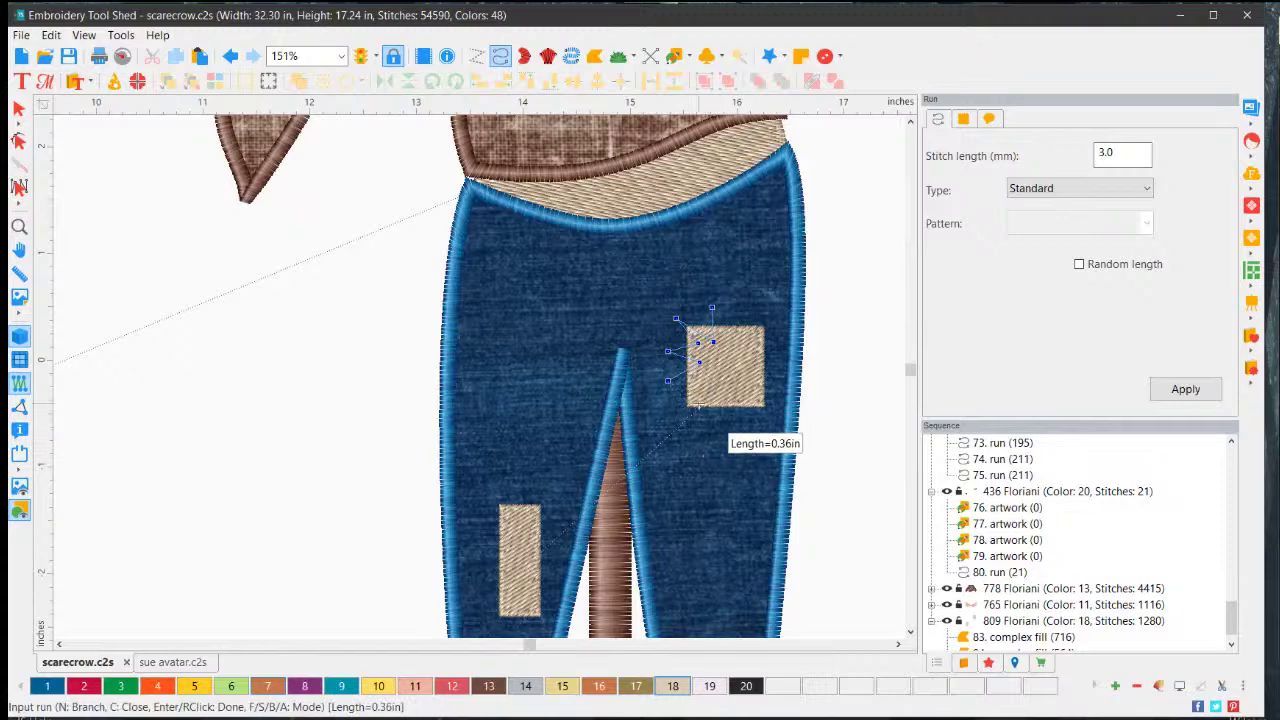
{"action": "left_click", "coordinate": [704, 386]}
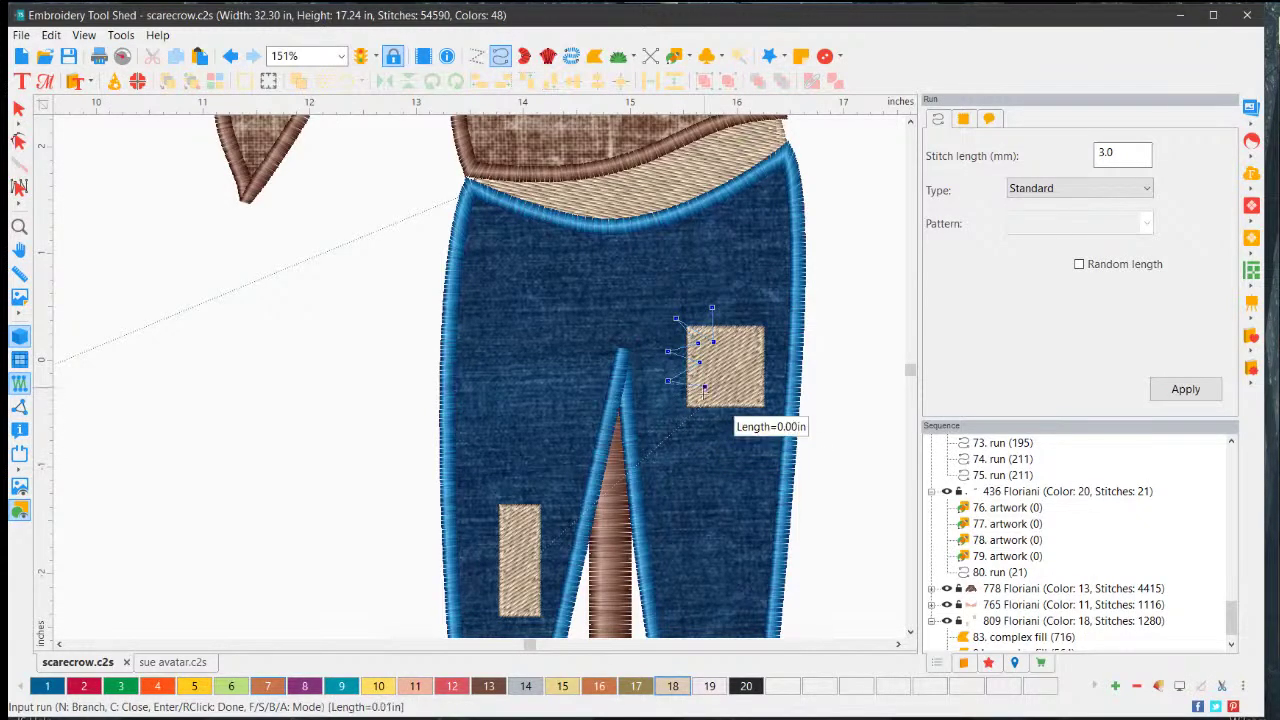
{"action": "left_click", "coordinate": [671, 428]}
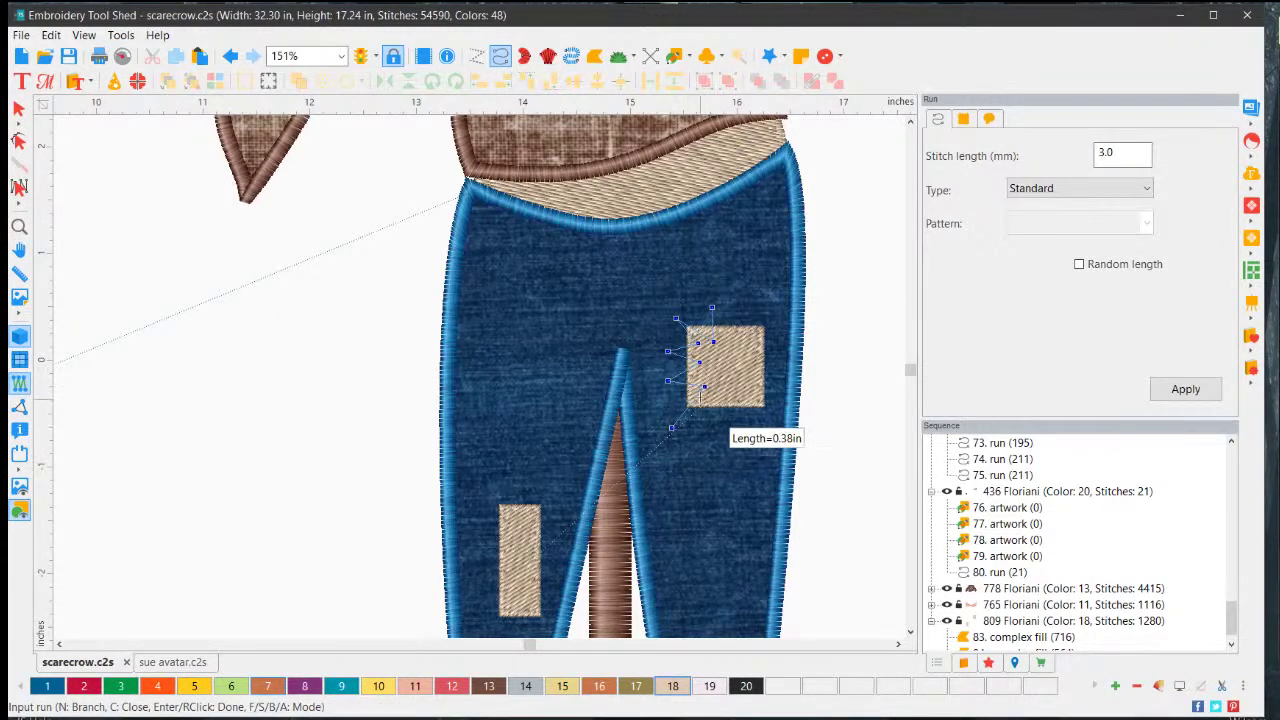
{"action": "left_click", "coordinate": [718, 428]}
{"action": "left_click", "coordinate": [735, 391]}
{"action": "left_click", "coordinate": [744, 416]}
{"action": "left_click", "coordinate": [771, 412]}
{"action": "left_click", "coordinate": [776, 362]}
{"action": "left_click", "coordinate": [779, 343]}
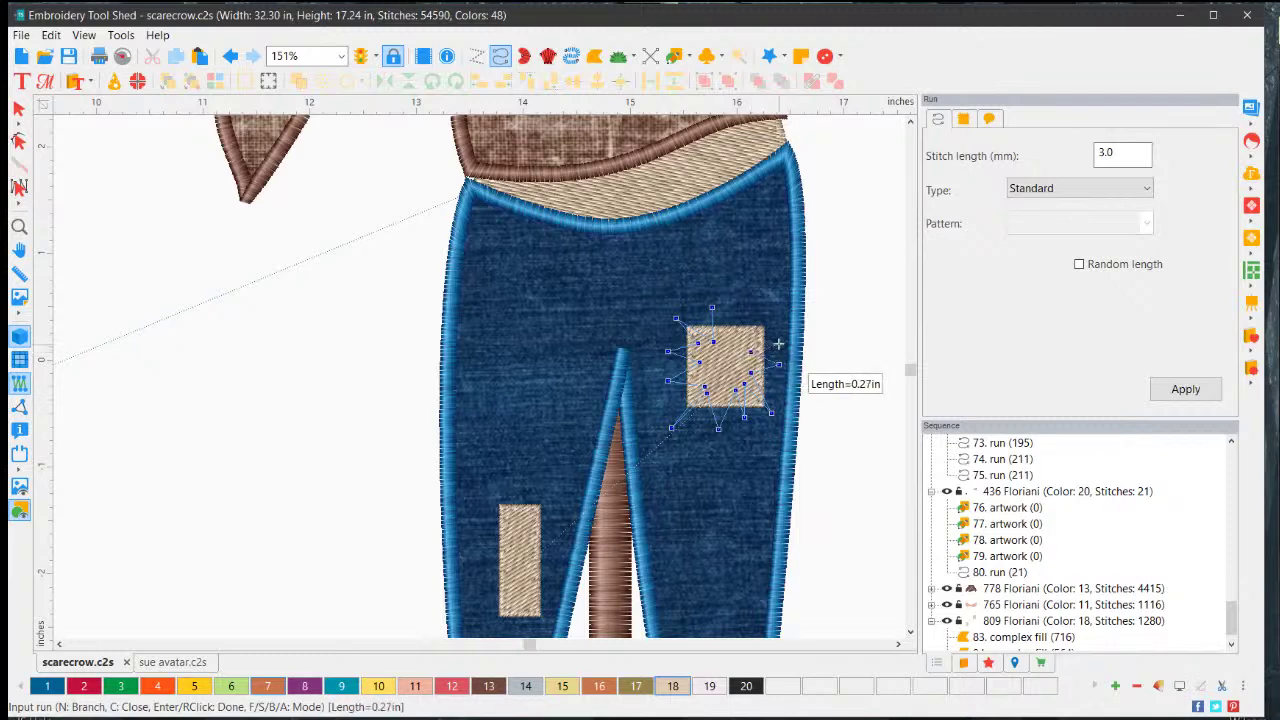
{"action": "left_click", "coordinate": [776, 307]}
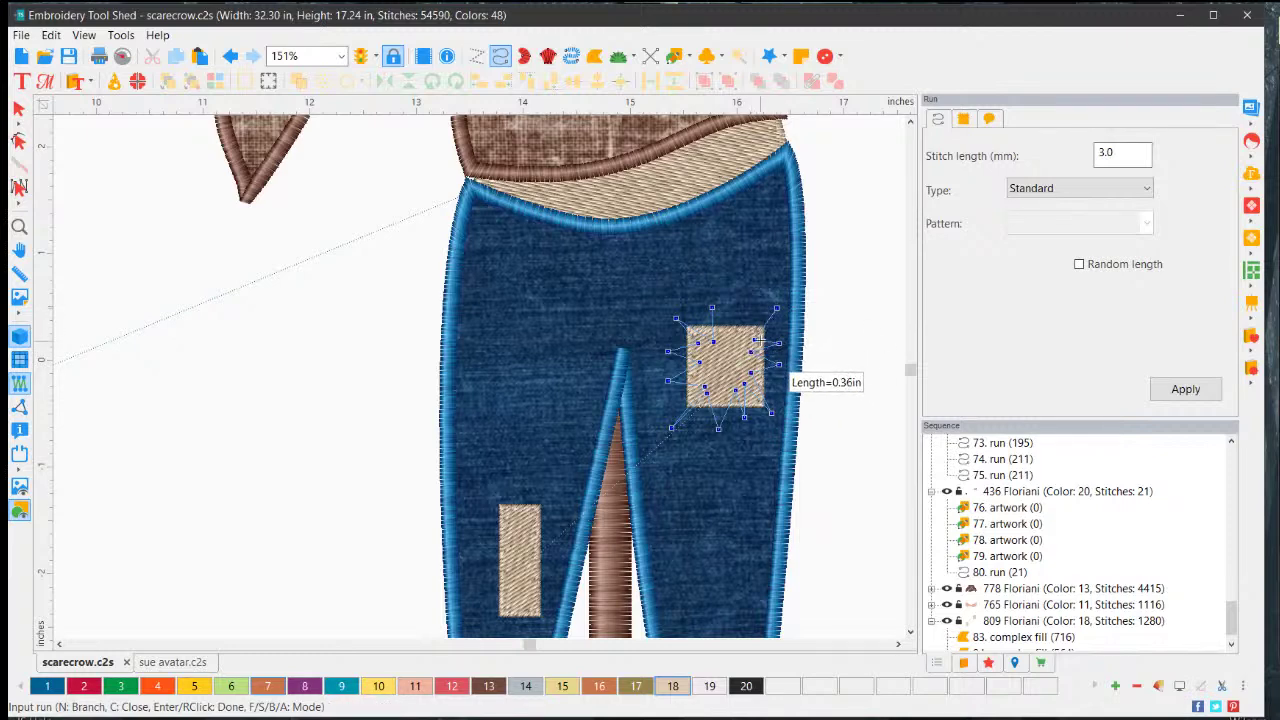
{"action": "left_click", "coordinate": [755, 341]}
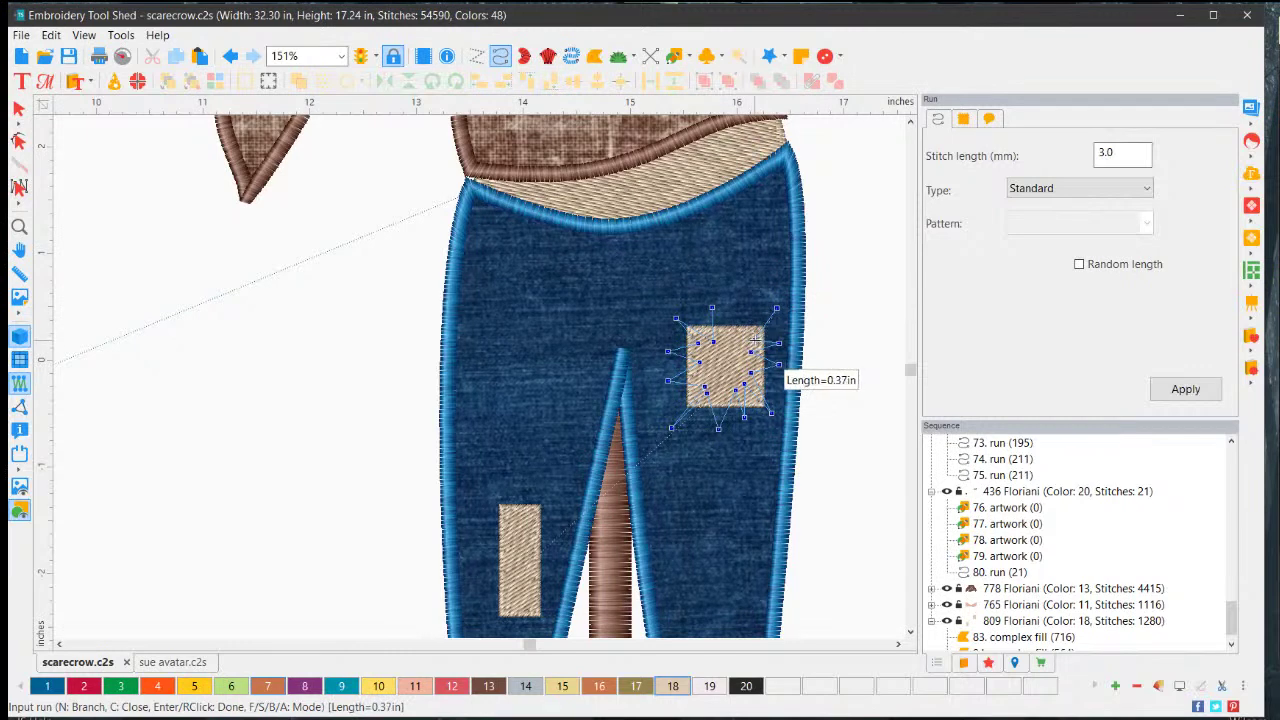
{"action": "left_click", "coordinate": [739, 341]}
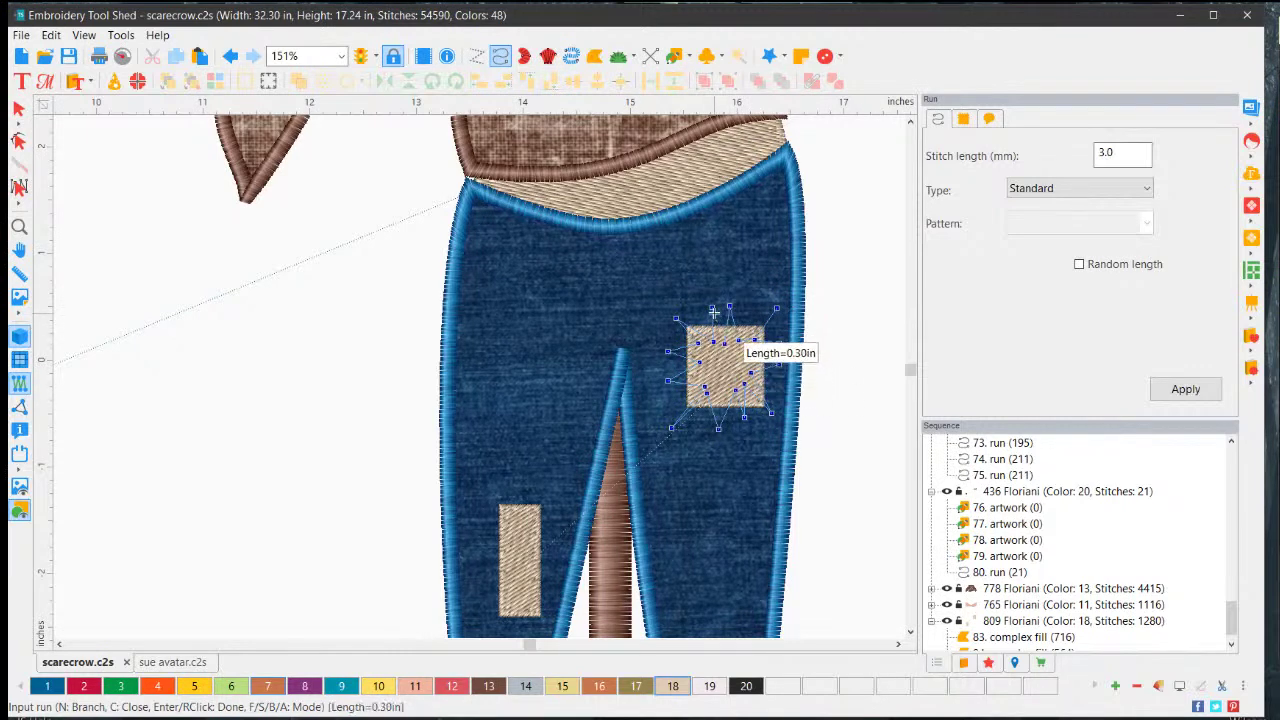
{"action": "key", "text": "Return"}
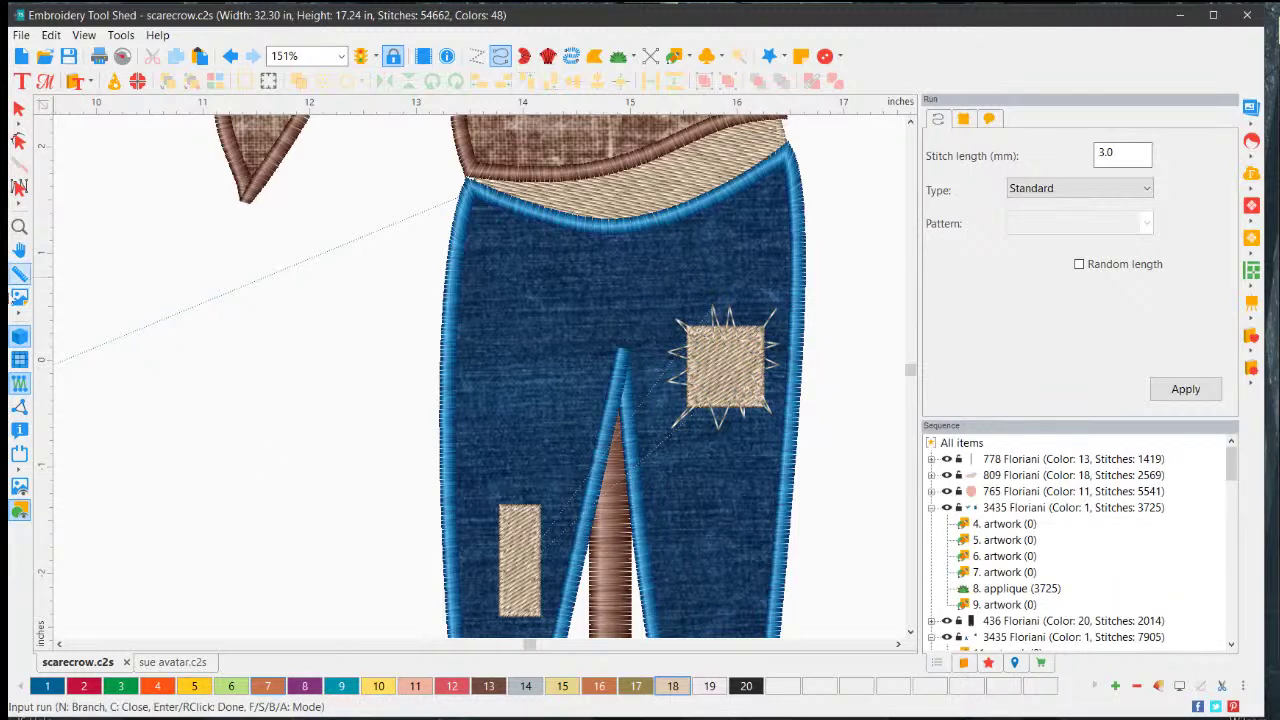
{"action": "left_click", "coordinate": [19, 109]}
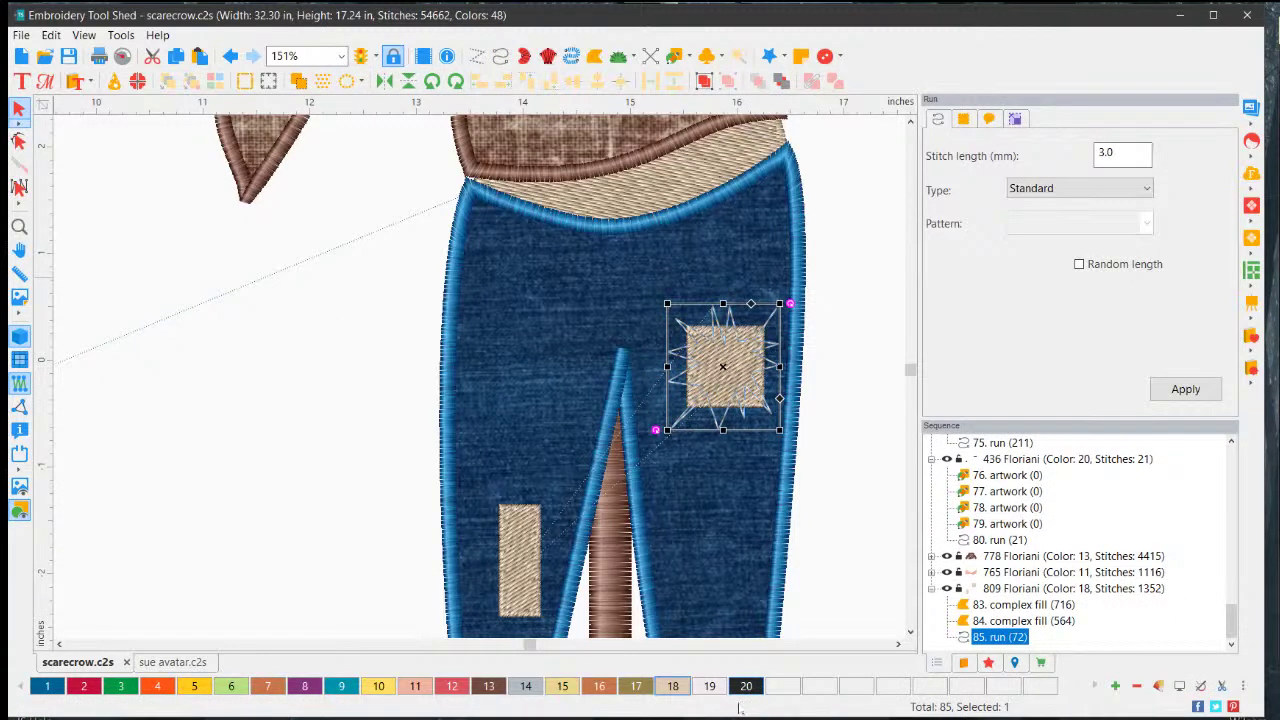
- Try recolouring the jagged run line around the square patch in Graphite 436 and in Indian Ocean 376
{"action": "left_click", "coordinate": [815, 543]}
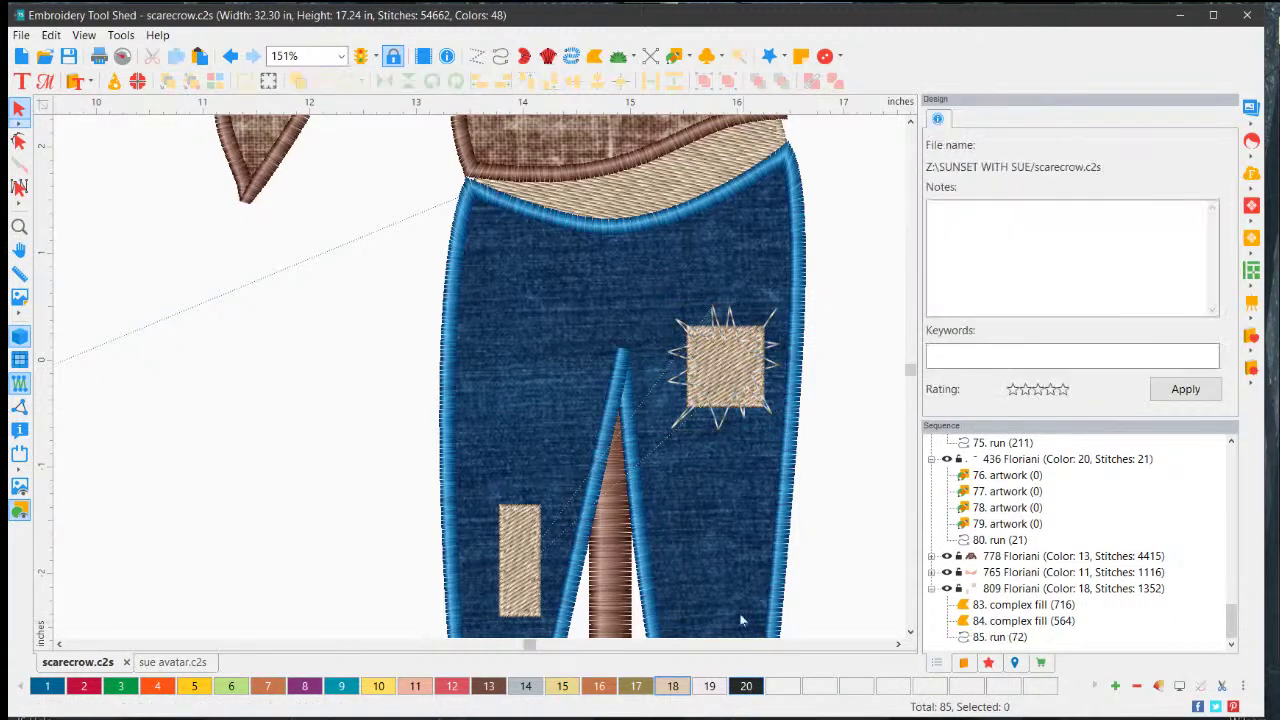
{"action": "left_click", "coordinate": [771, 349]}
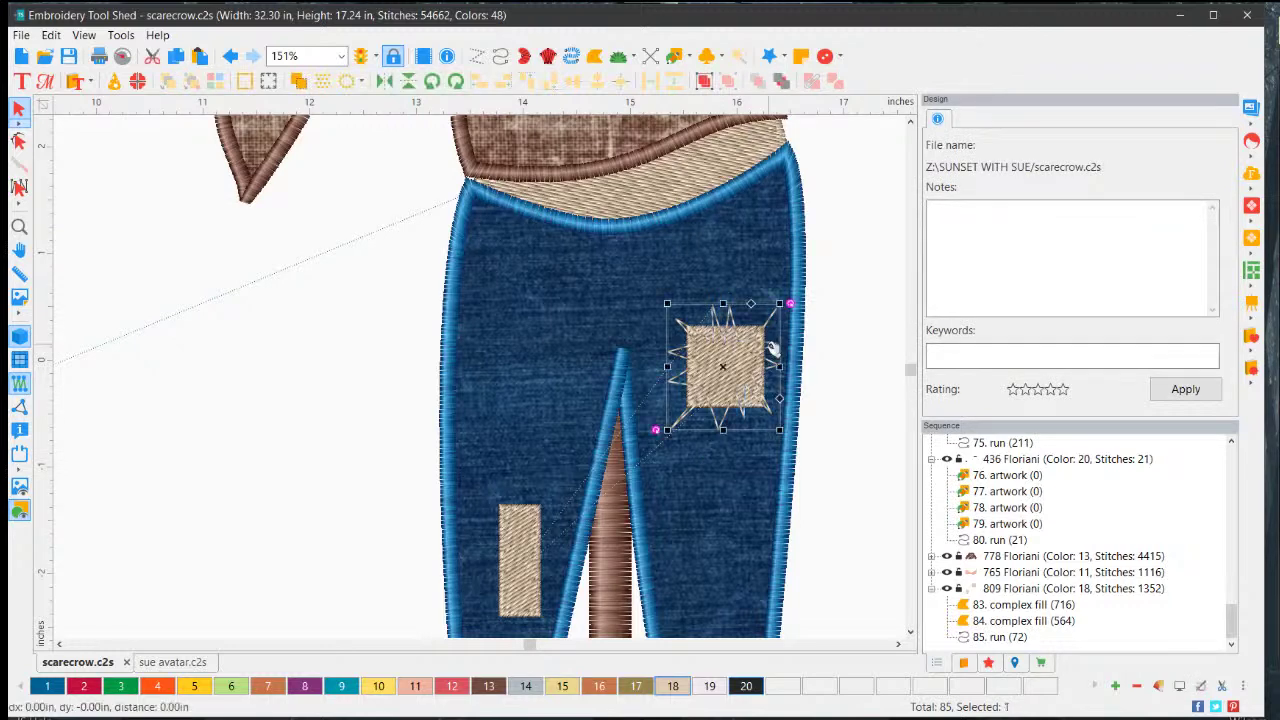
{"action": "left_click", "coordinate": [745, 685]}
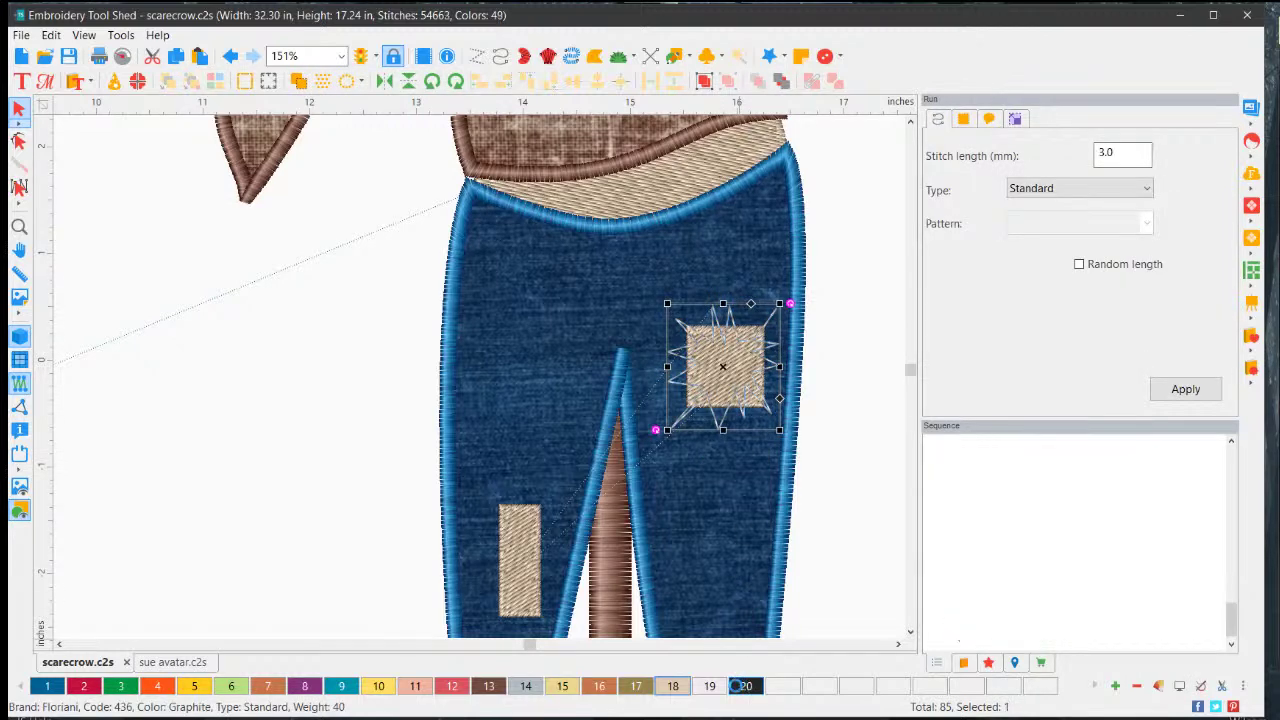
{"action": "left_click", "coordinate": [843, 523]}
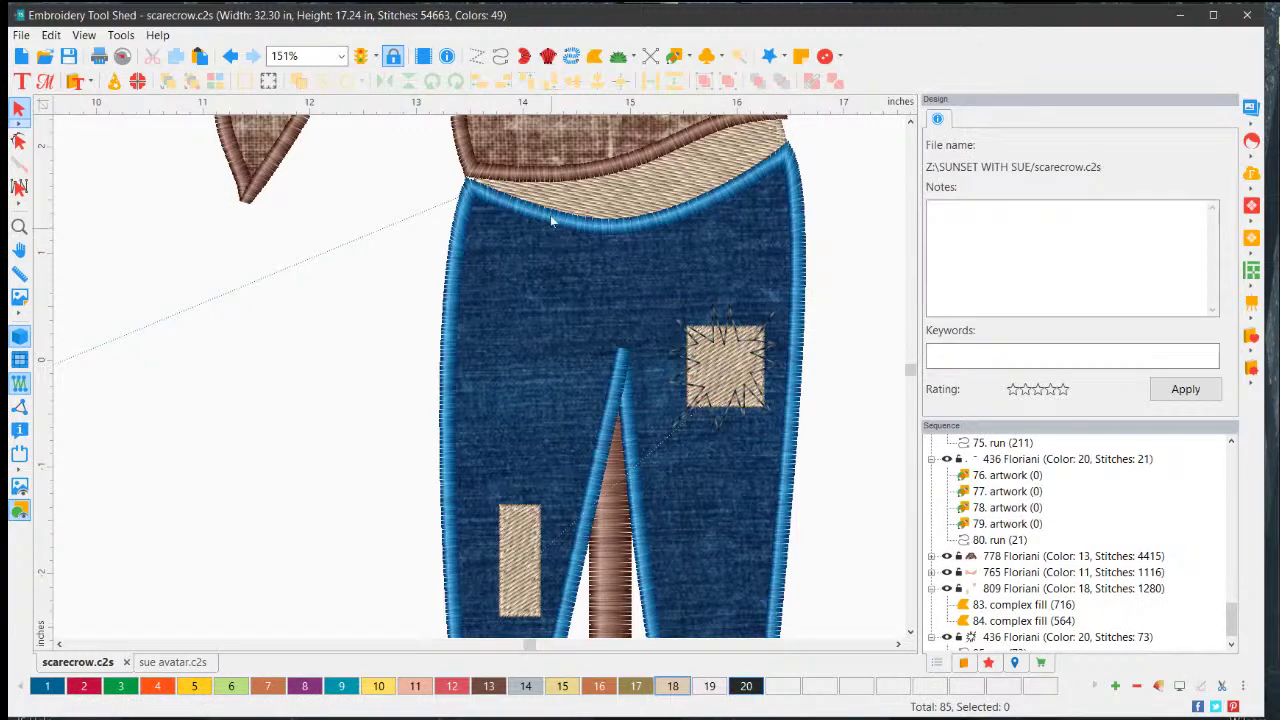
{"action": "left_click", "coordinate": [728, 318]}
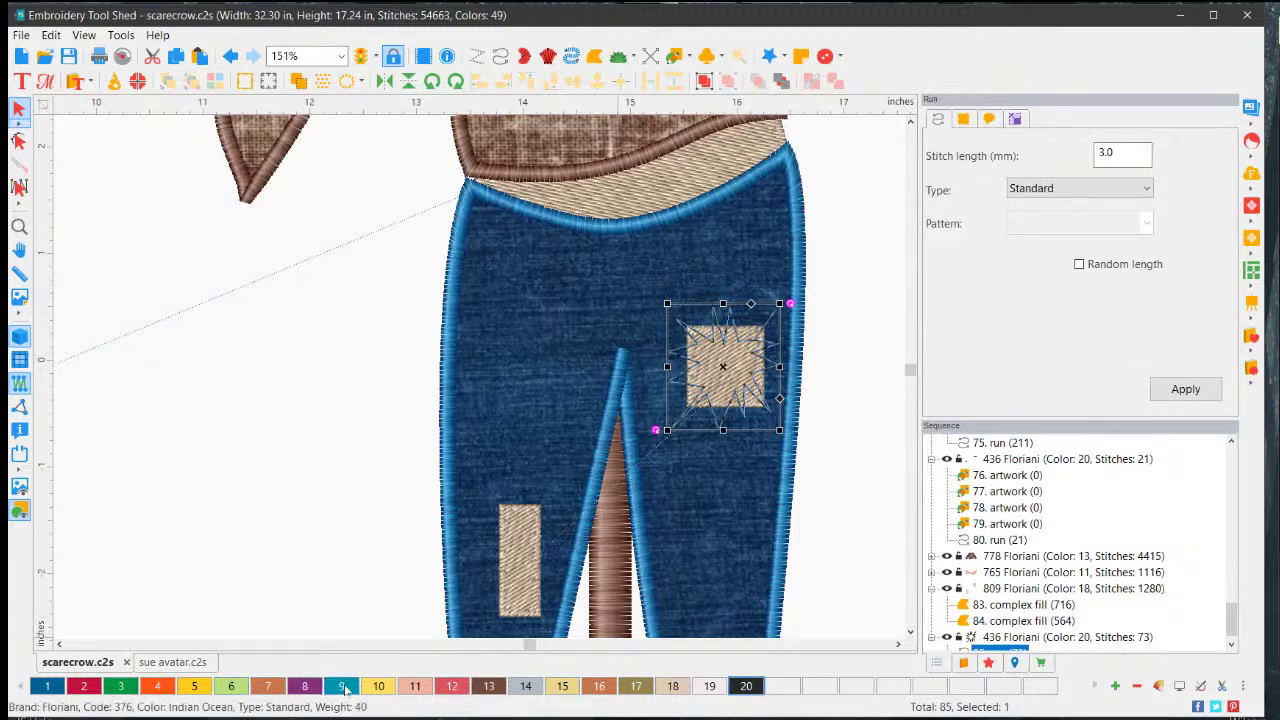
{"action": "key", "text": "Escape"}
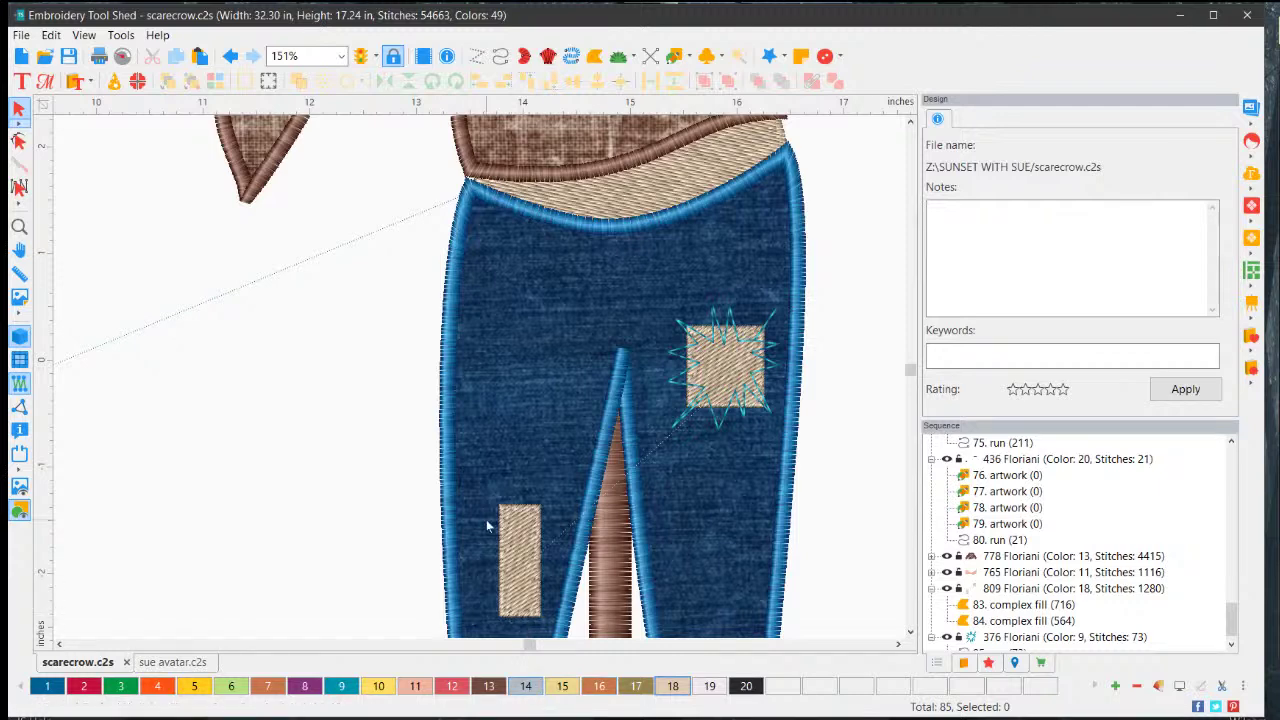
- Recolour the jagged run line around the square patch to Deep Pink, Floriani 129
{"action": "left_click", "coordinate": [714, 425]}
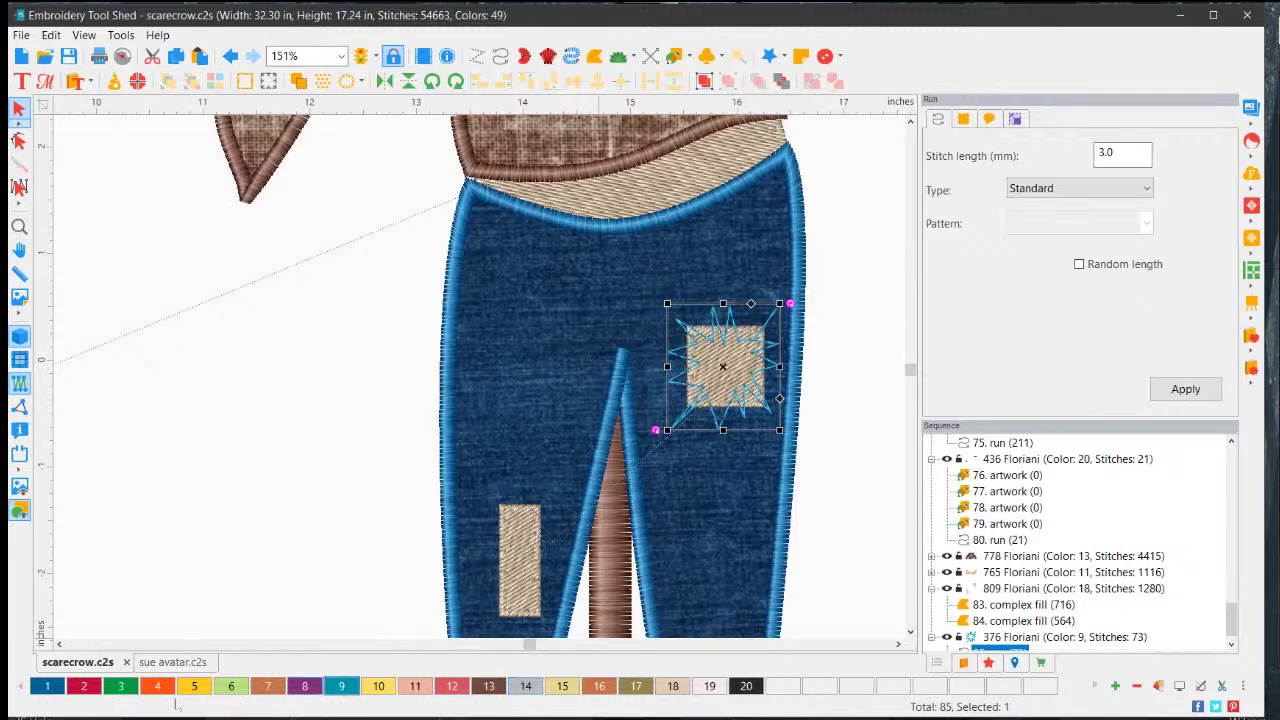
{"action": "left_click", "coordinate": [86, 688]}
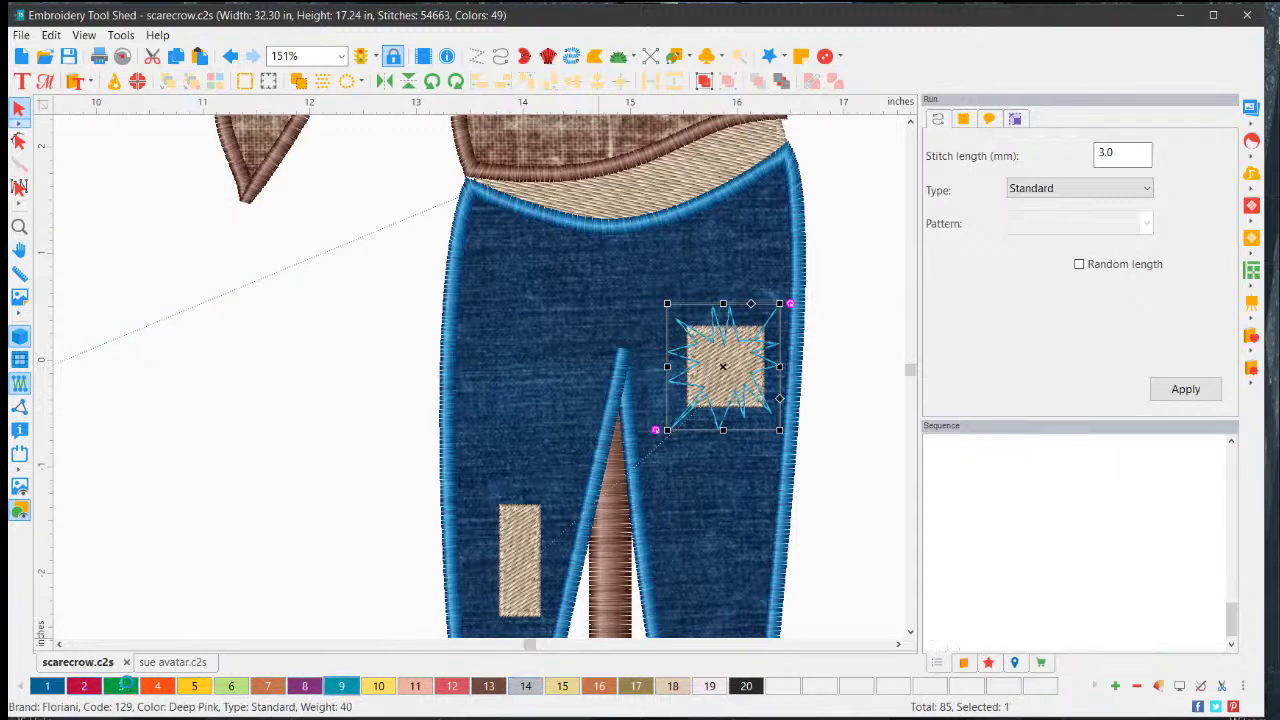
{"action": "left_click", "coordinate": [829, 437]}
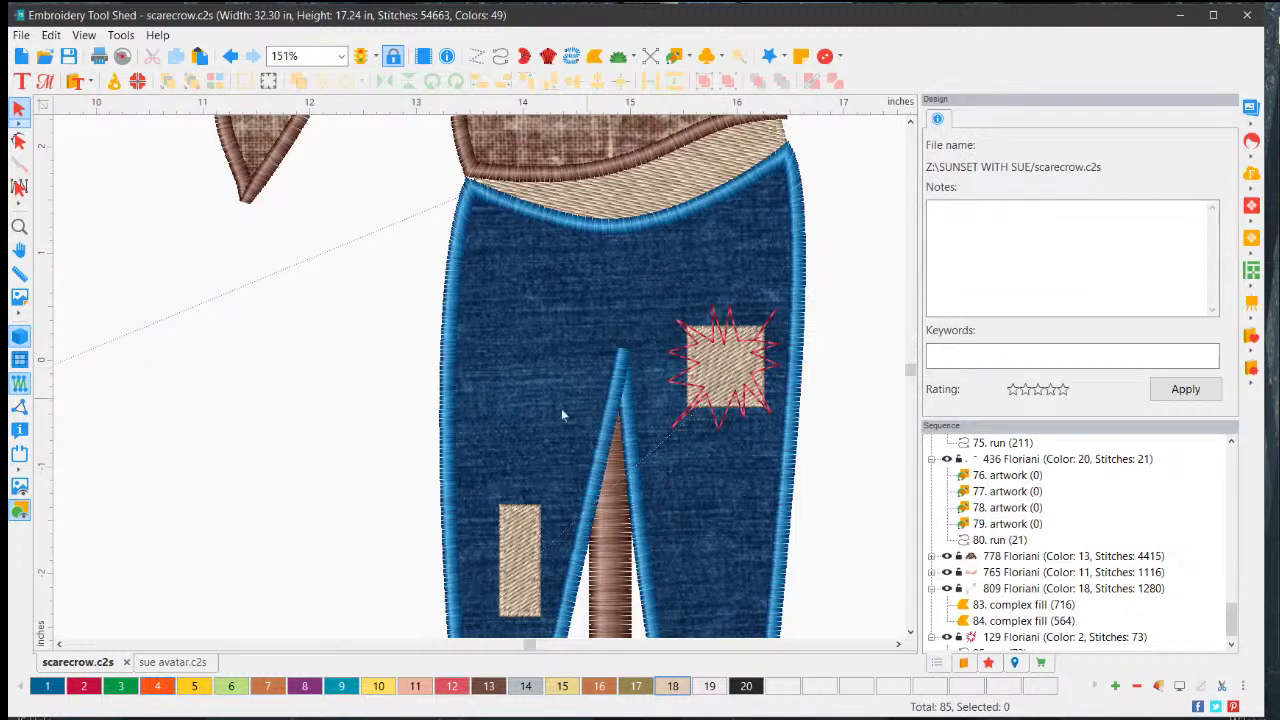
- Widen the narrow rectangular patch on the lower leg to about 0.71 in, stretching it toward the outer jeans edge
{"action": "left_click", "coordinate": [519, 516]}
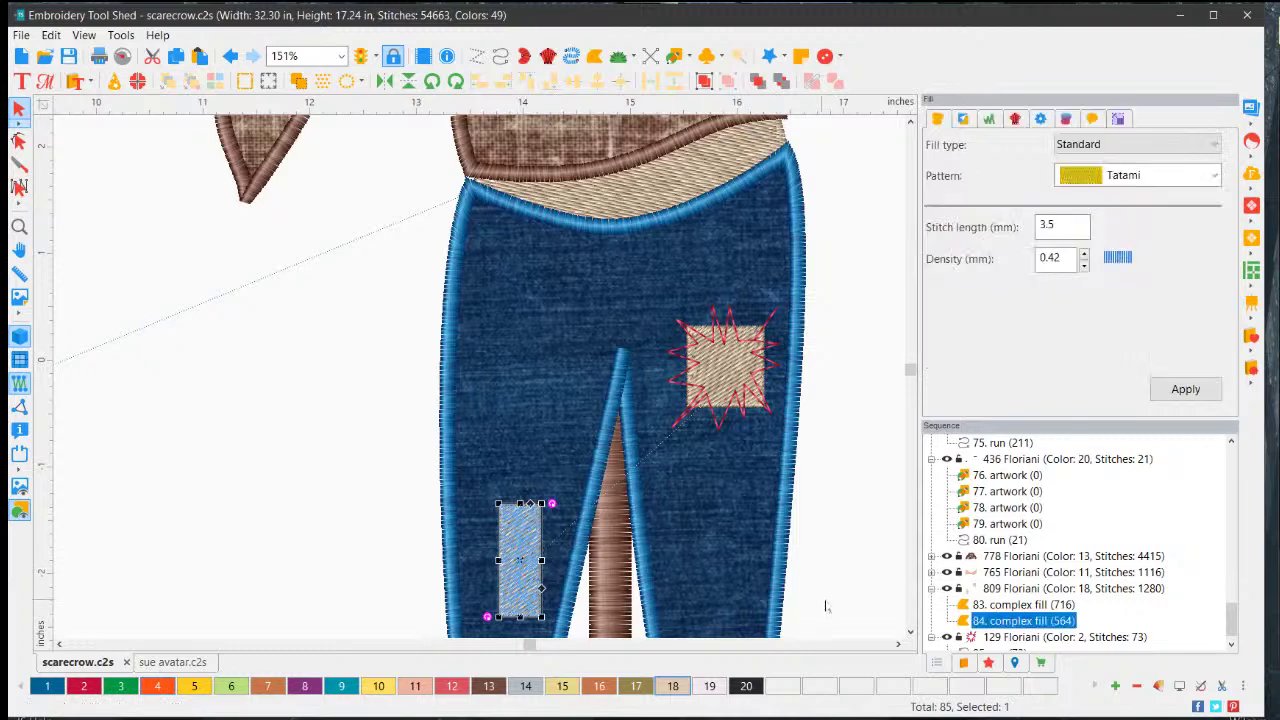
{"action": "left_click", "coordinate": [1118, 119]}
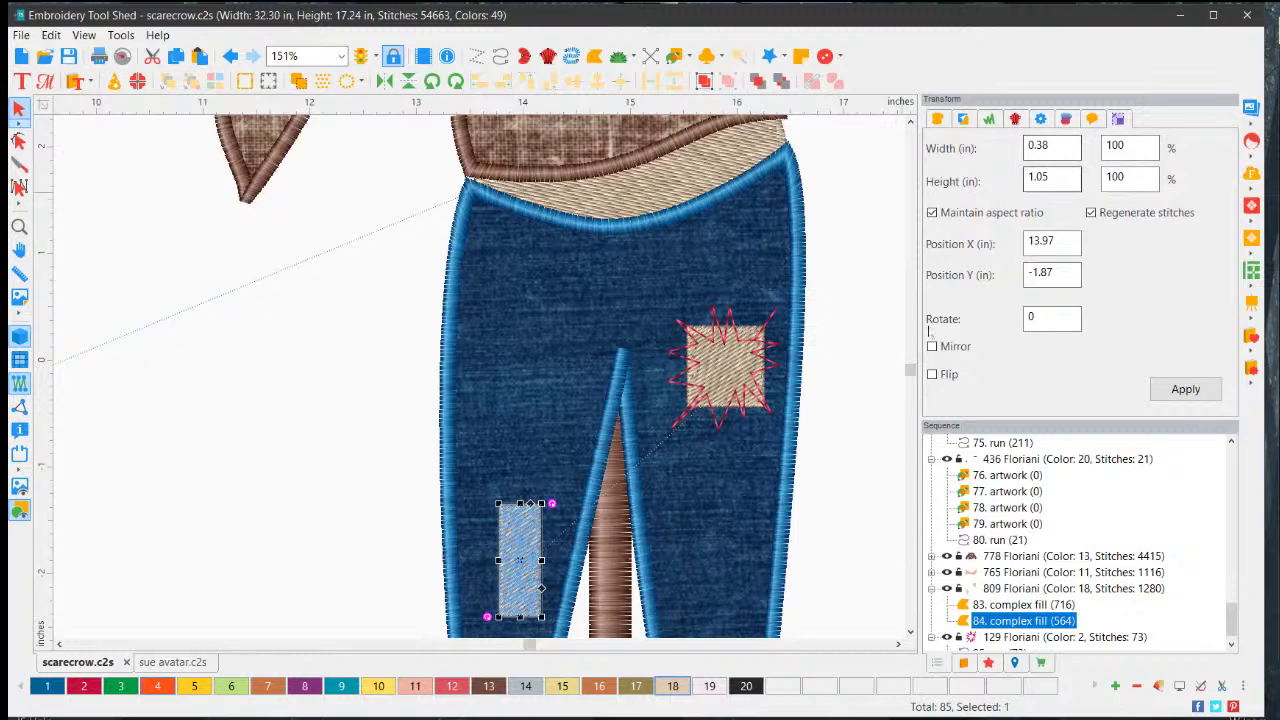
{"action": "scroll", "coordinate": [903, 398], "scroll_direction": "down", "scroll_amount": 3}
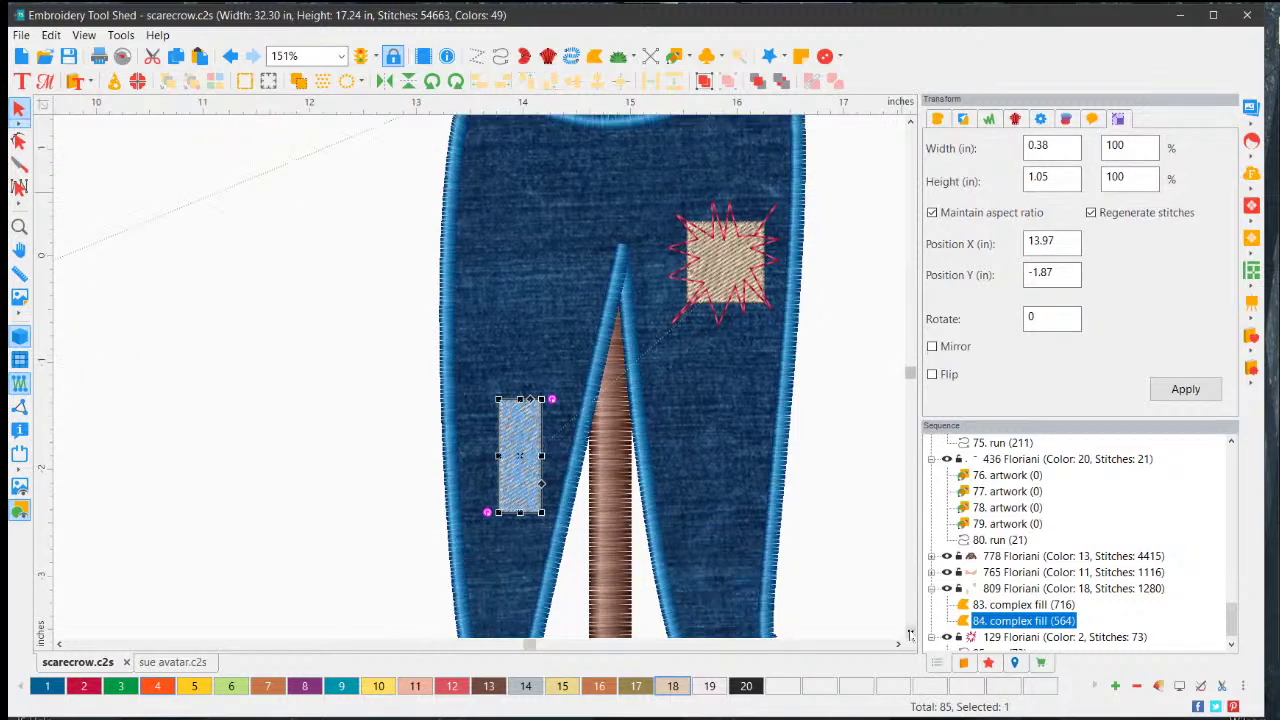
{"action": "left_click", "coordinate": [878, 420]}
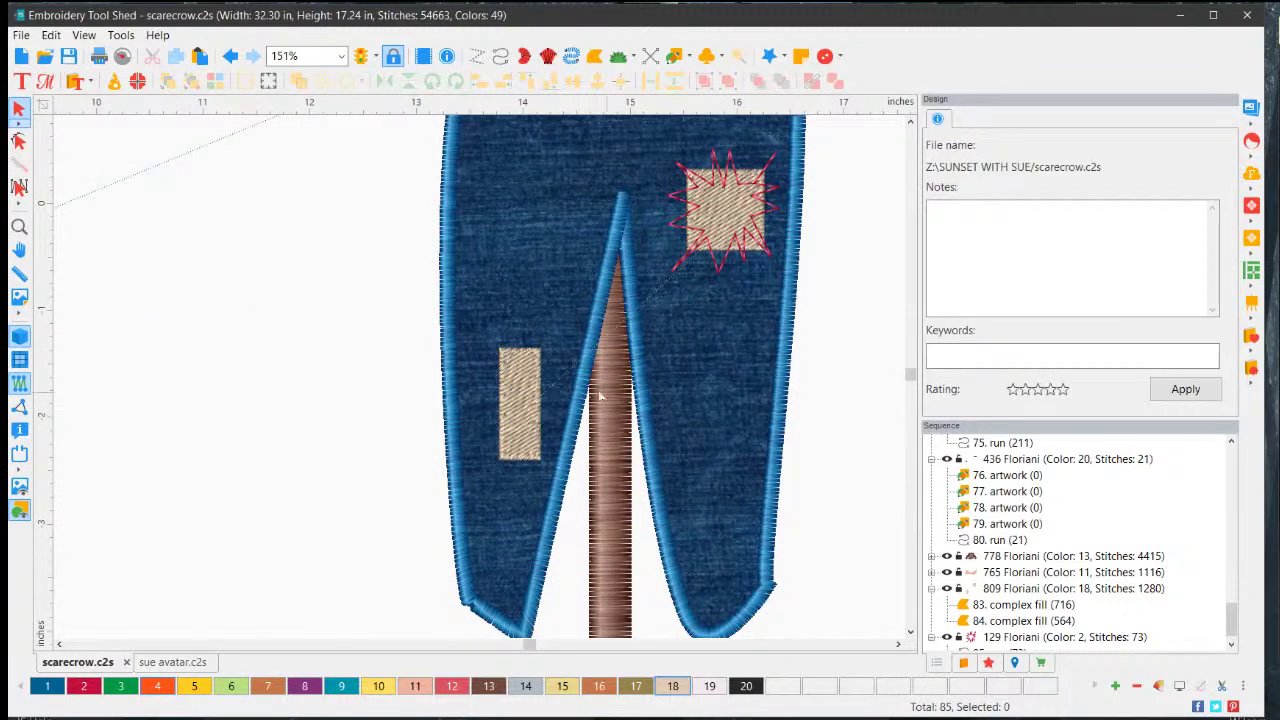
{"action": "left_click", "coordinate": [518, 392]}
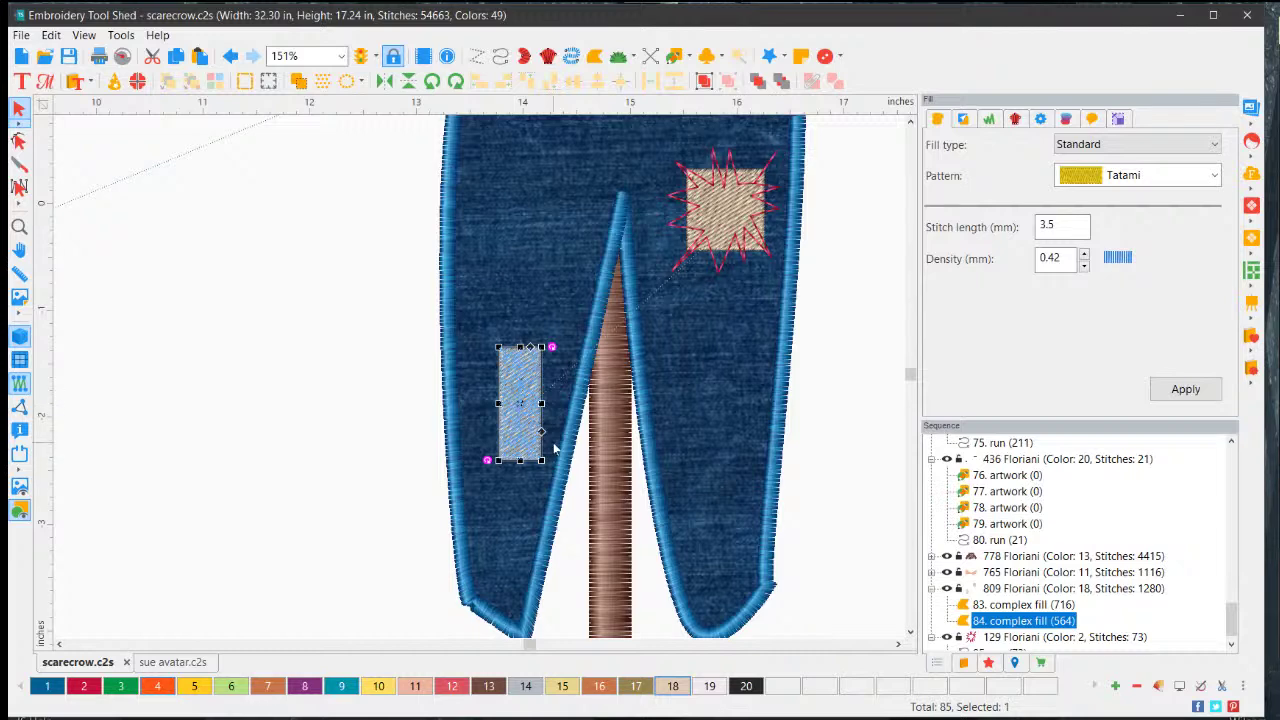
{"action": "left_click", "coordinate": [819, 451]}
{"action": "left_click", "coordinate": [512, 405]}
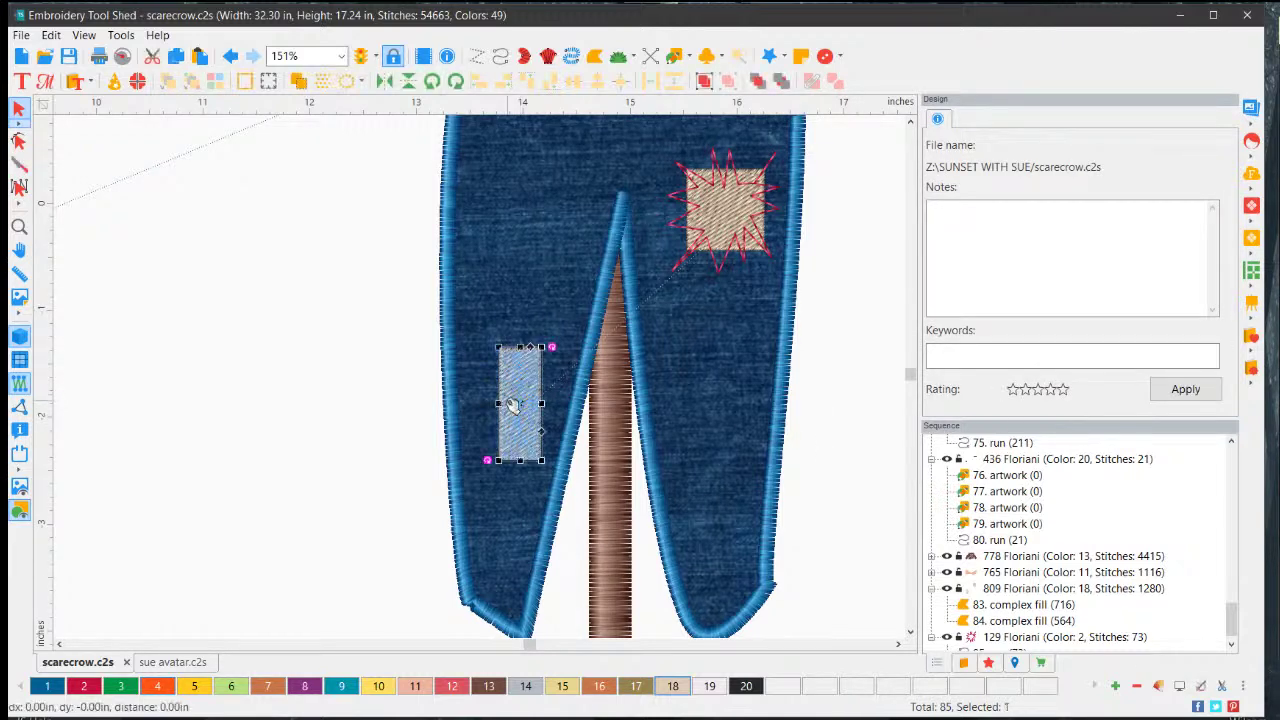
{"action": "left_click_drag", "start_coordinate": [498, 404], "coordinate": [458, 404]}
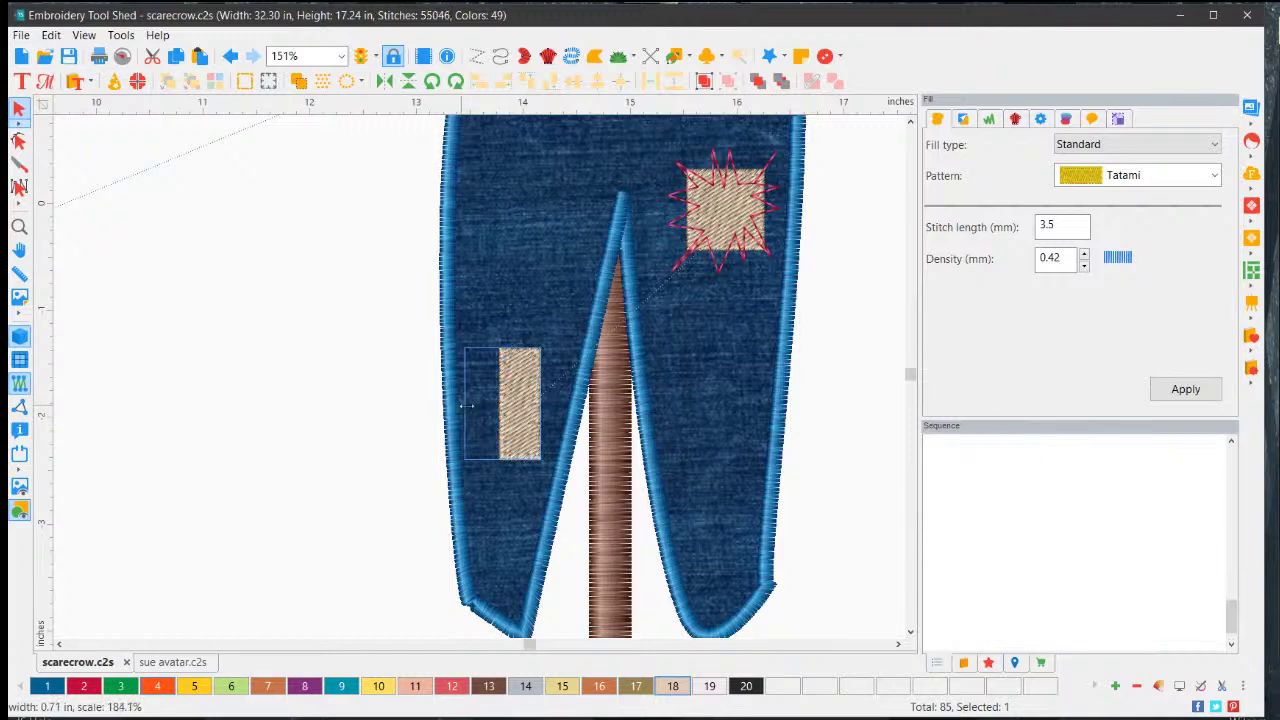
- Convert the widened rectangular patch to an Applique and move it slightly up and inward on the leg
{"action": "right_click", "coordinate": [503, 406]}
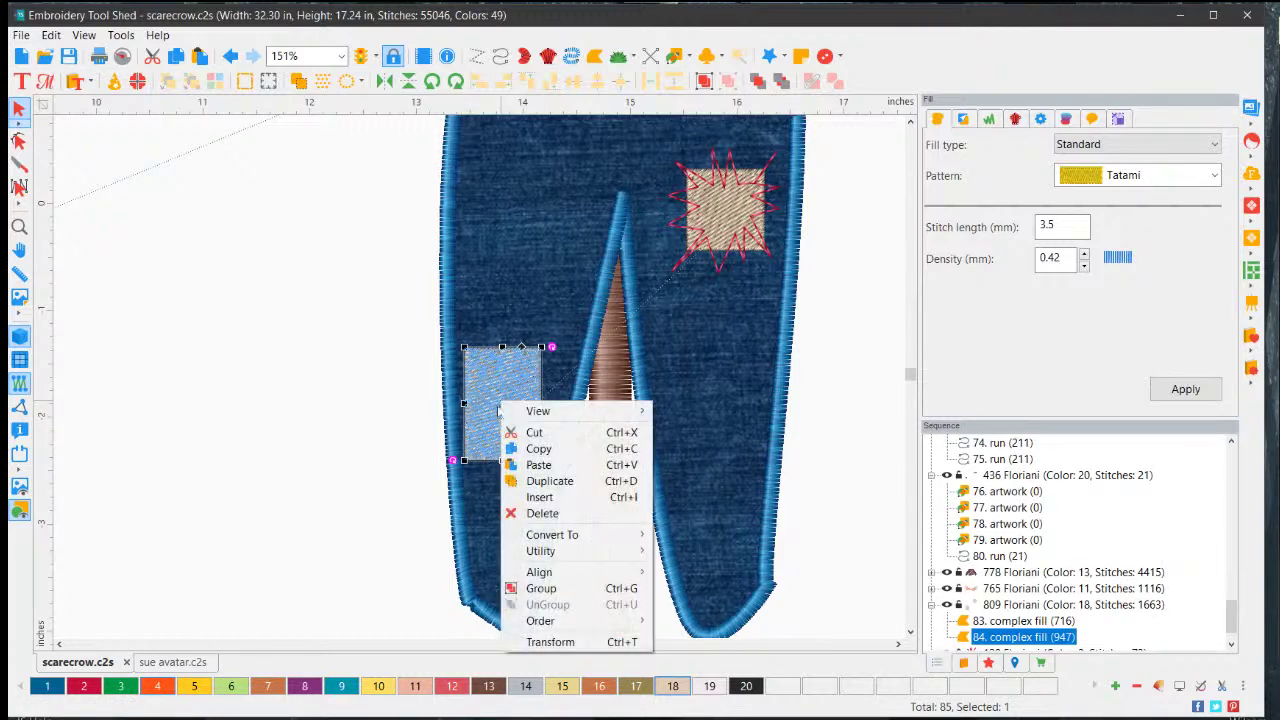
{"action": "mouse_move", "coordinate": [593, 551]}
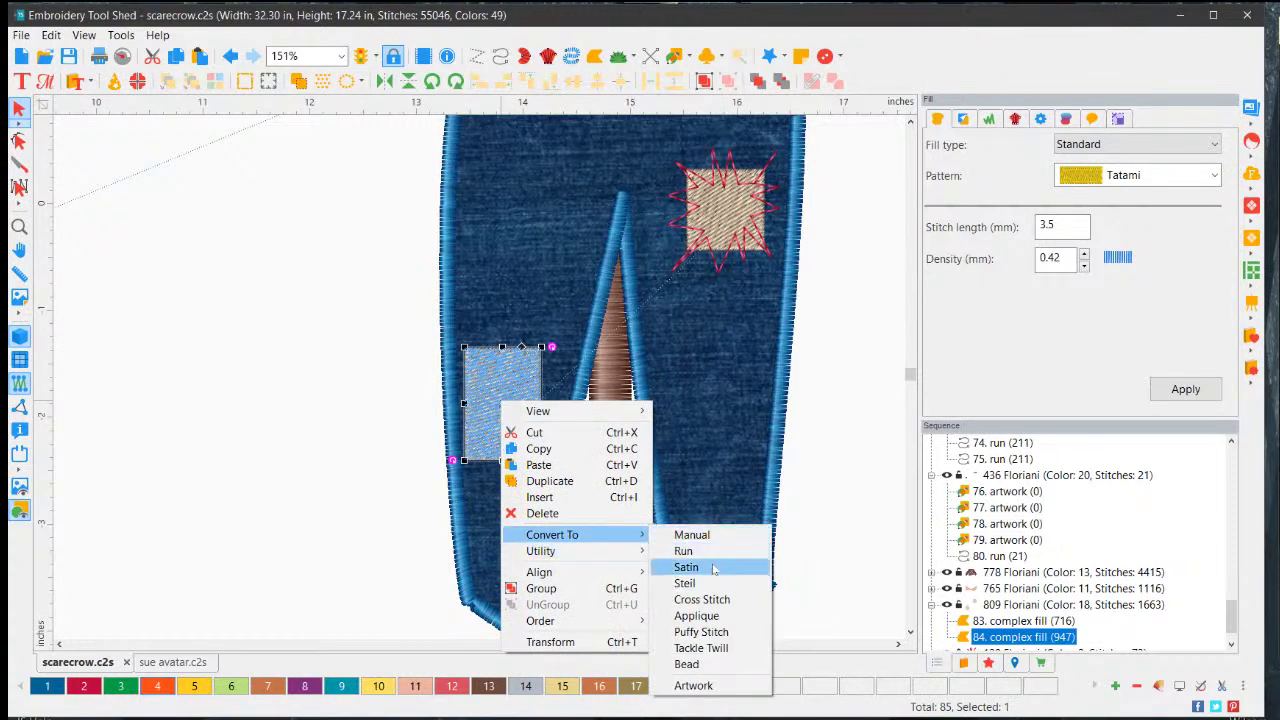
{"action": "left_click", "coordinate": [698, 616]}
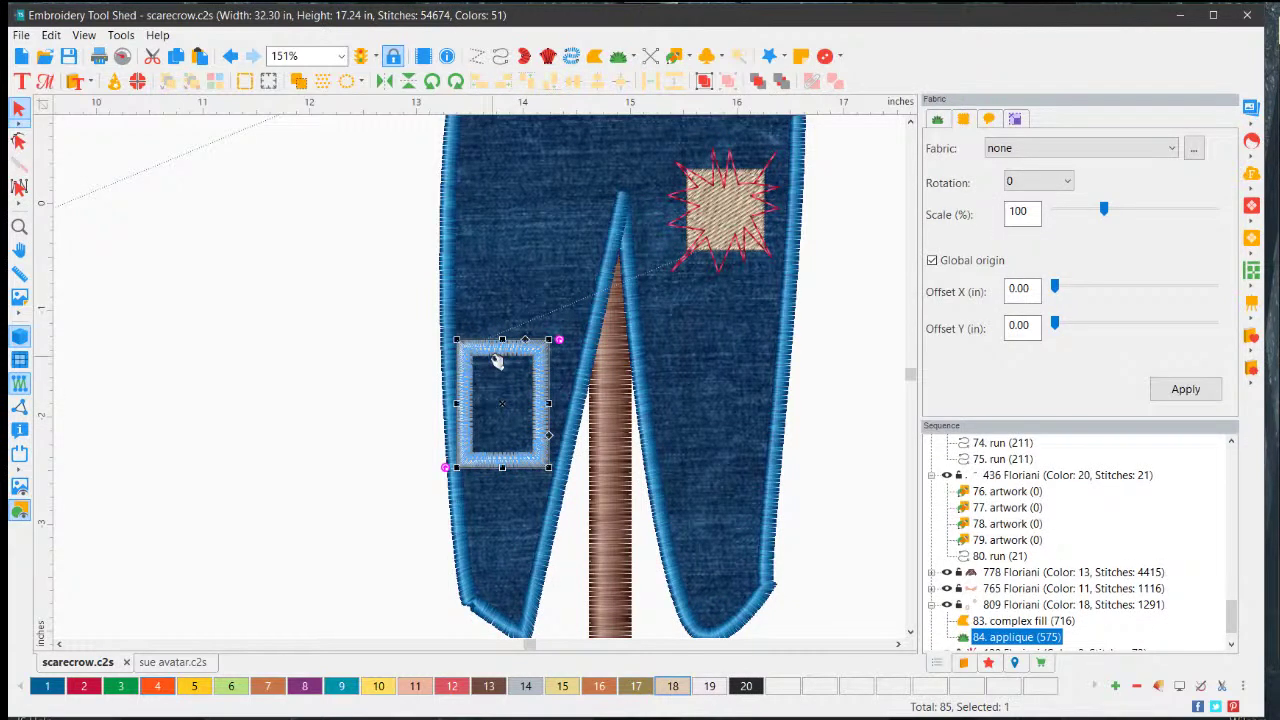
{"action": "left_click_drag", "start_coordinate": [497, 362], "coordinate": [507, 356]}
- Fill the applique patch with the black, white and red striped fabric from the Stripes category of My Fabric Designs
{"action": "left_click", "coordinate": [1015, 119]}
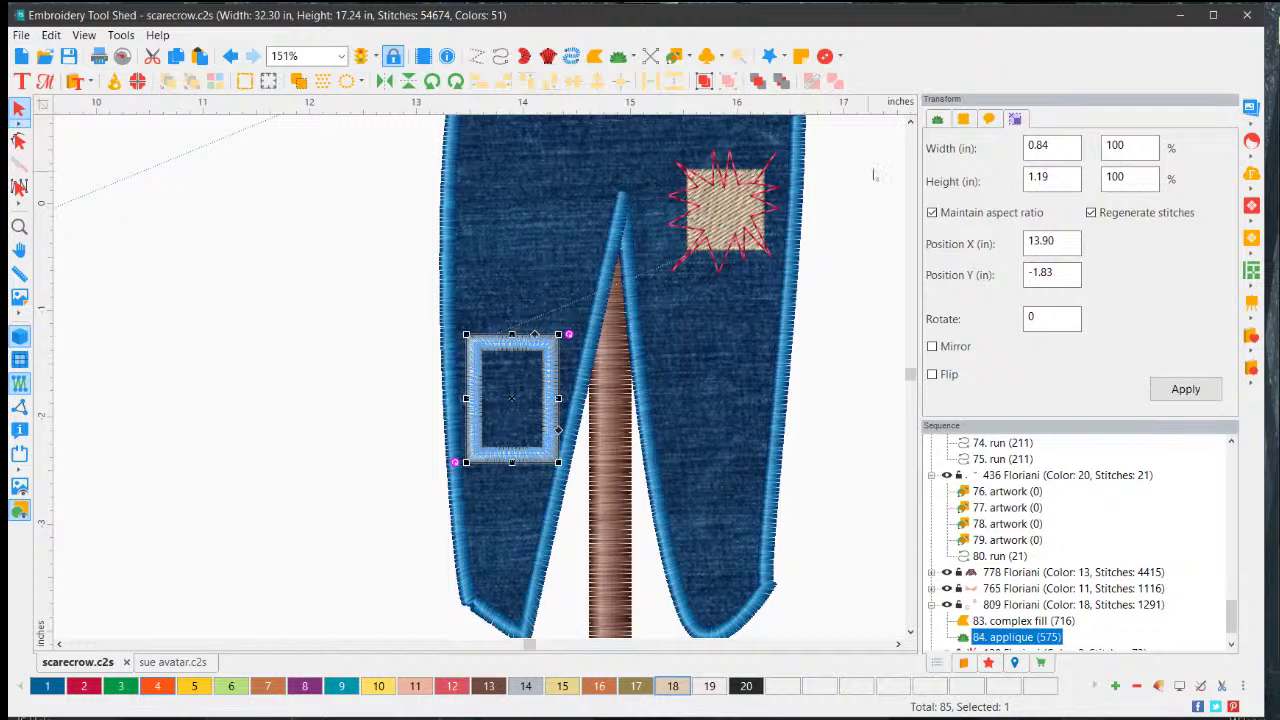
{"action": "left_click", "coordinate": [963, 120]}
{"action": "left_click", "coordinate": [1066, 148]}
{"action": "left_click", "coordinate": [1205, 152]}
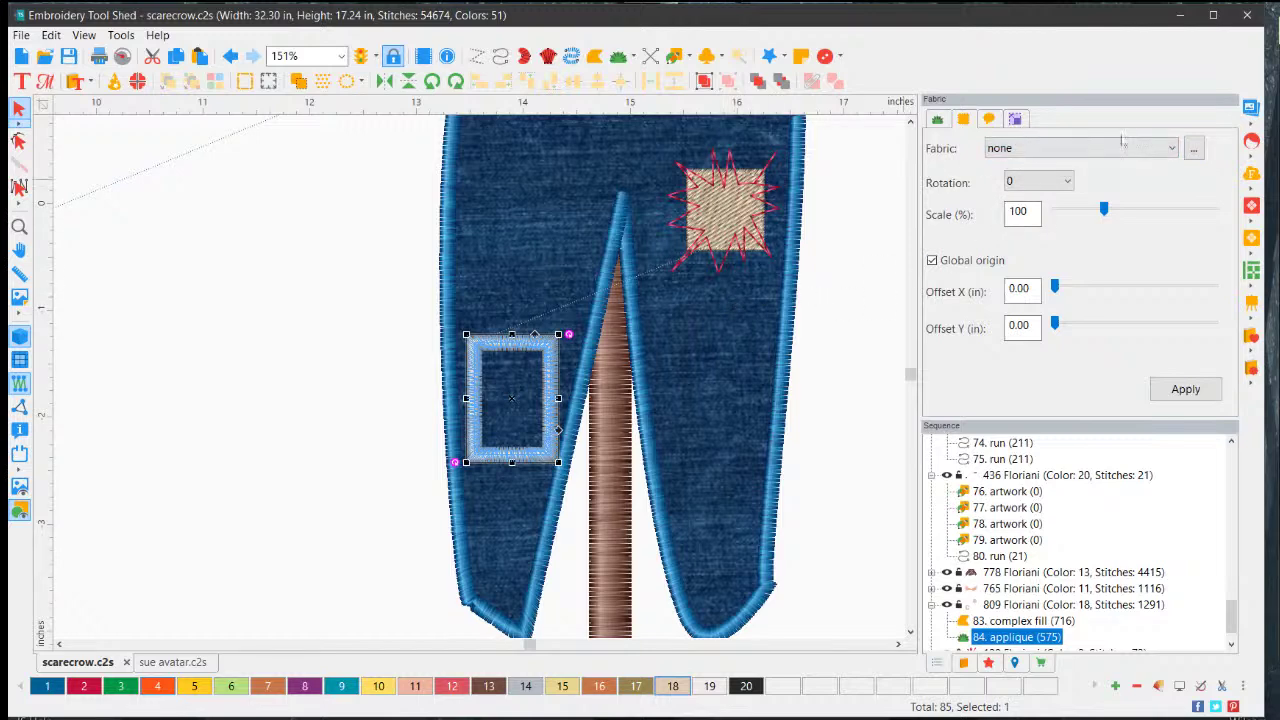
{"action": "left_click", "coordinate": [1194, 148]}
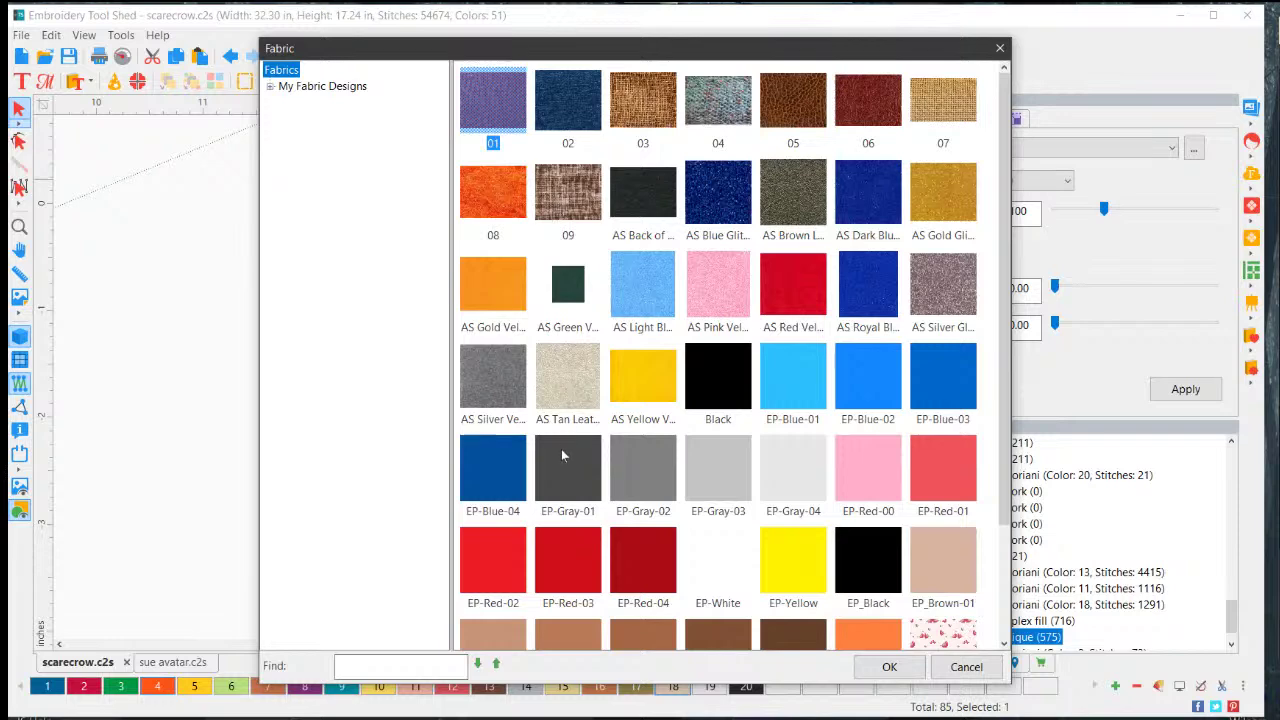
{"action": "scroll", "coordinate": [778, 285], "scroll_direction": "down", "scroll_amount": 3}
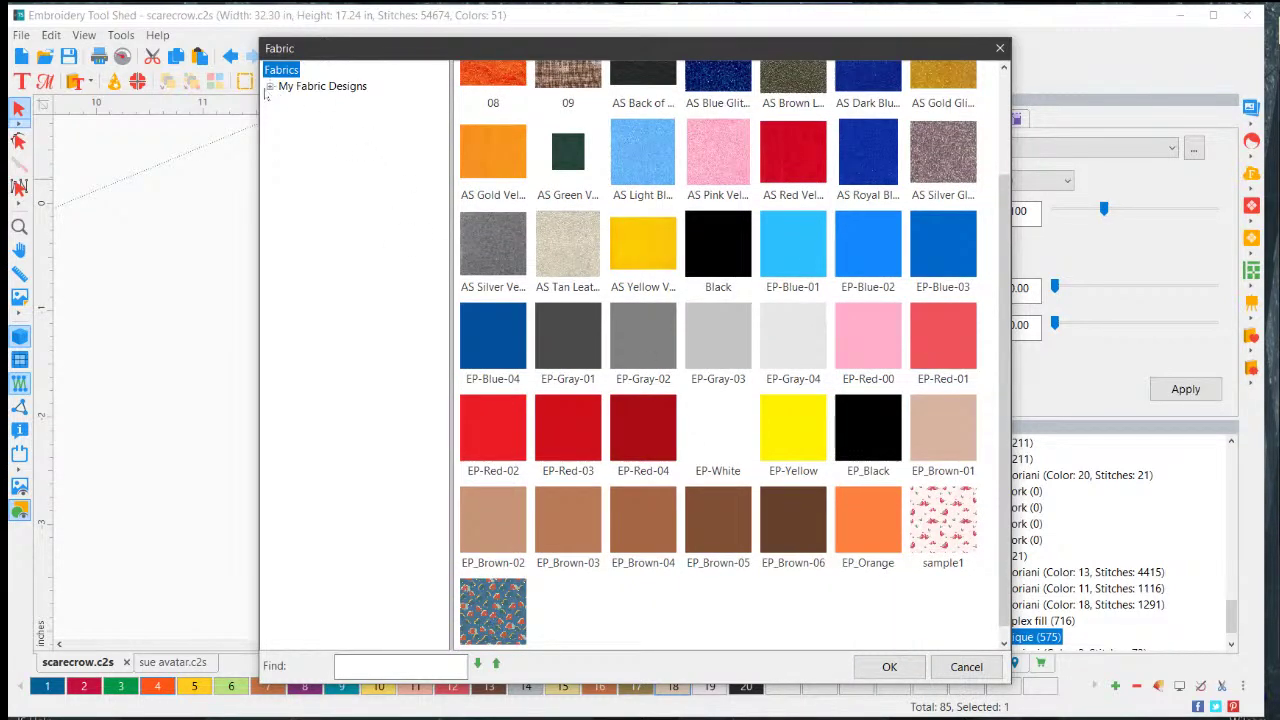
{"action": "left_click", "coordinate": [270, 87]}
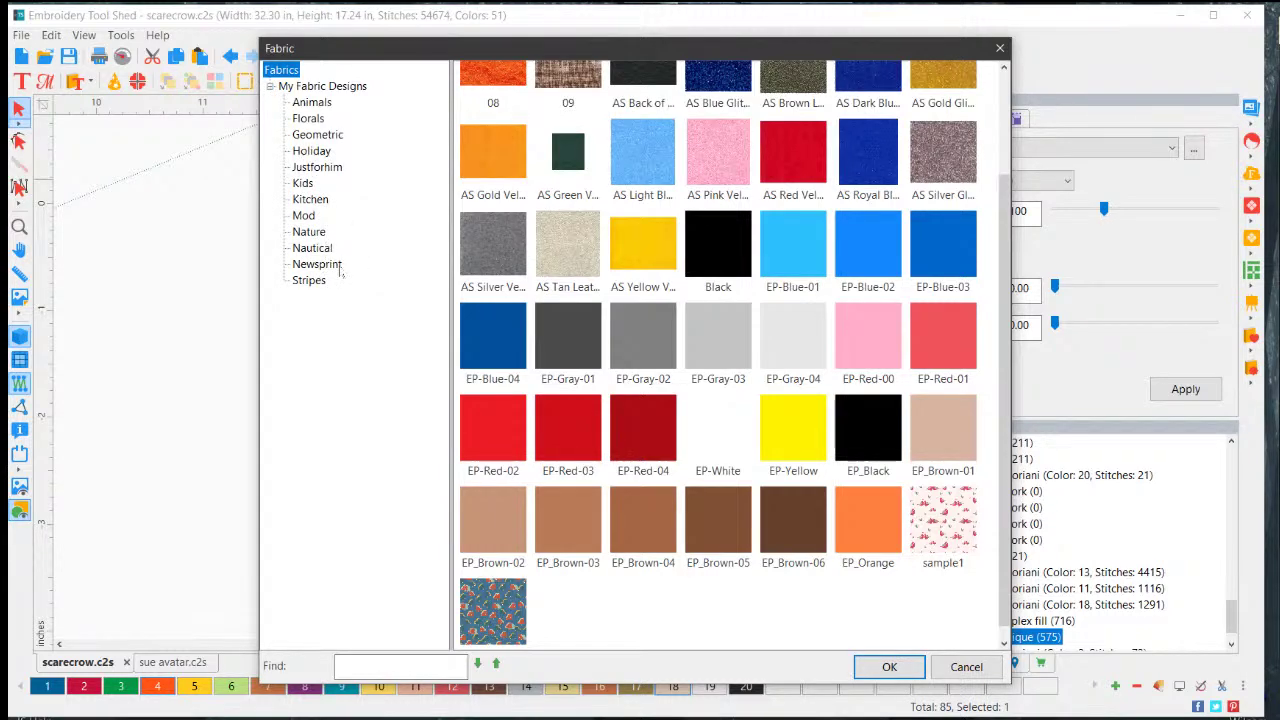
{"action": "left_click", "coordinate": [311, 284]}
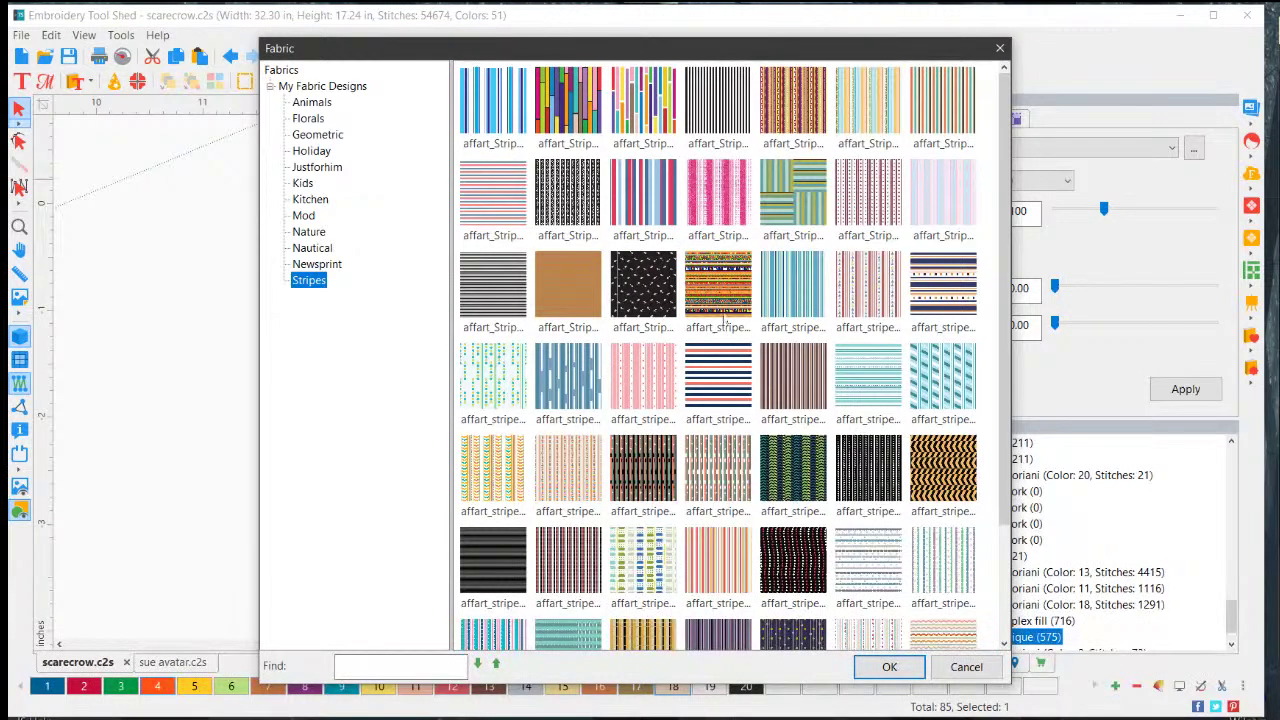
{"action": "scroll", "coordinate": [726, 310], "scroll_direction": "down", "scroll_amount": 3}
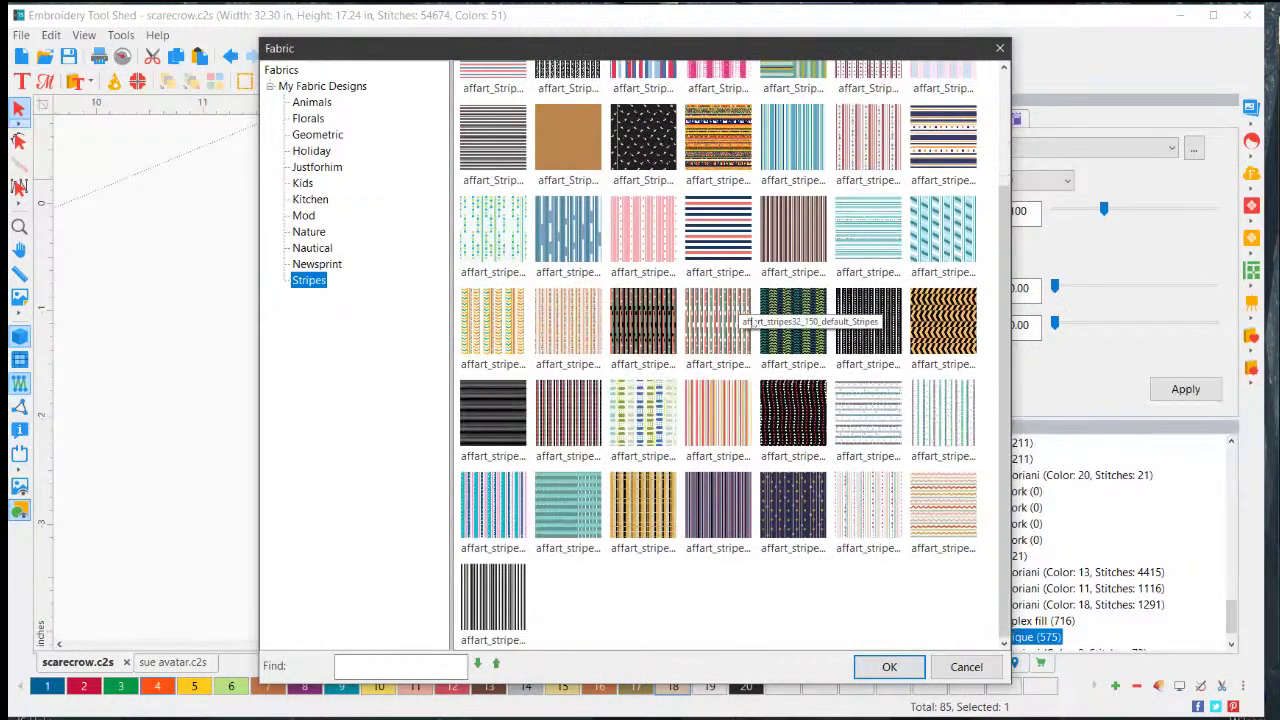
{"action": "left_click", "coordinate": [584, 416]}
{"action": "left_click", "coordinate": [889, 665]}
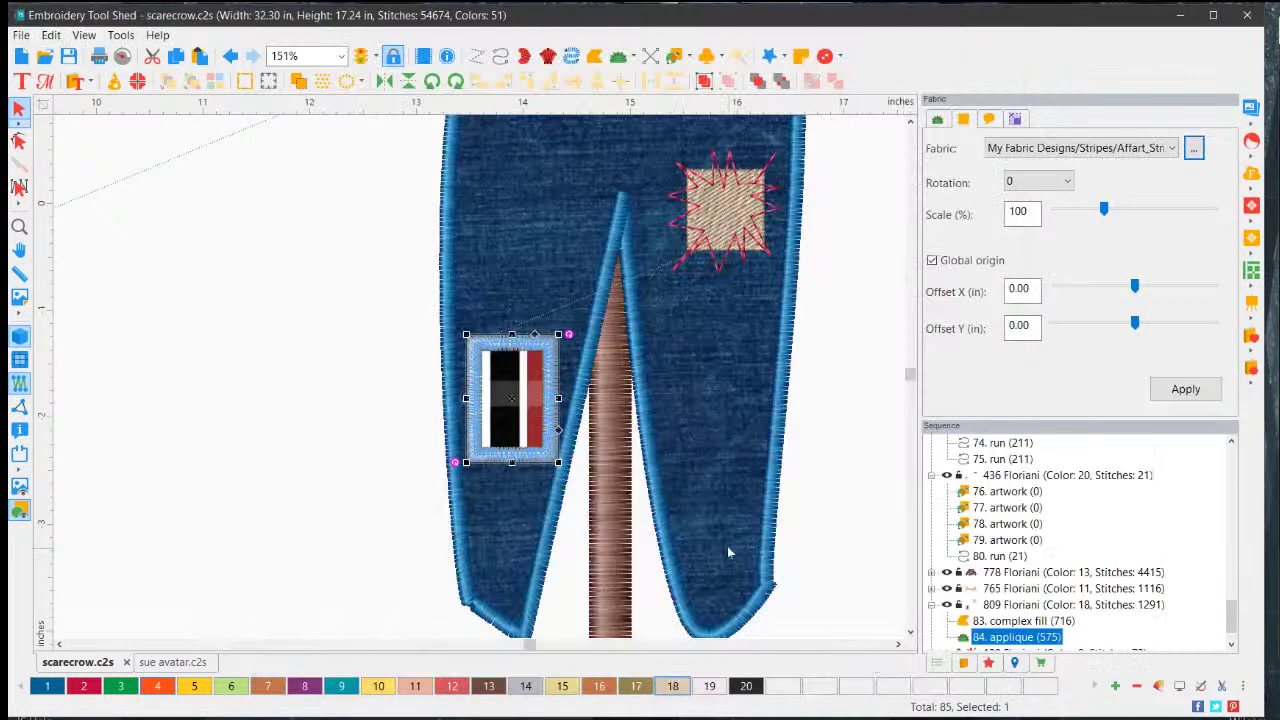
- Recolour the applique patch's satin border to Deep Pink, Floriani 129
{"action": "left_click", "coordinate": [840, 425]}
{"action": "scroll", "coordinate": [560, 371], "scroll_direction": "down", "scroll_amount": 2}
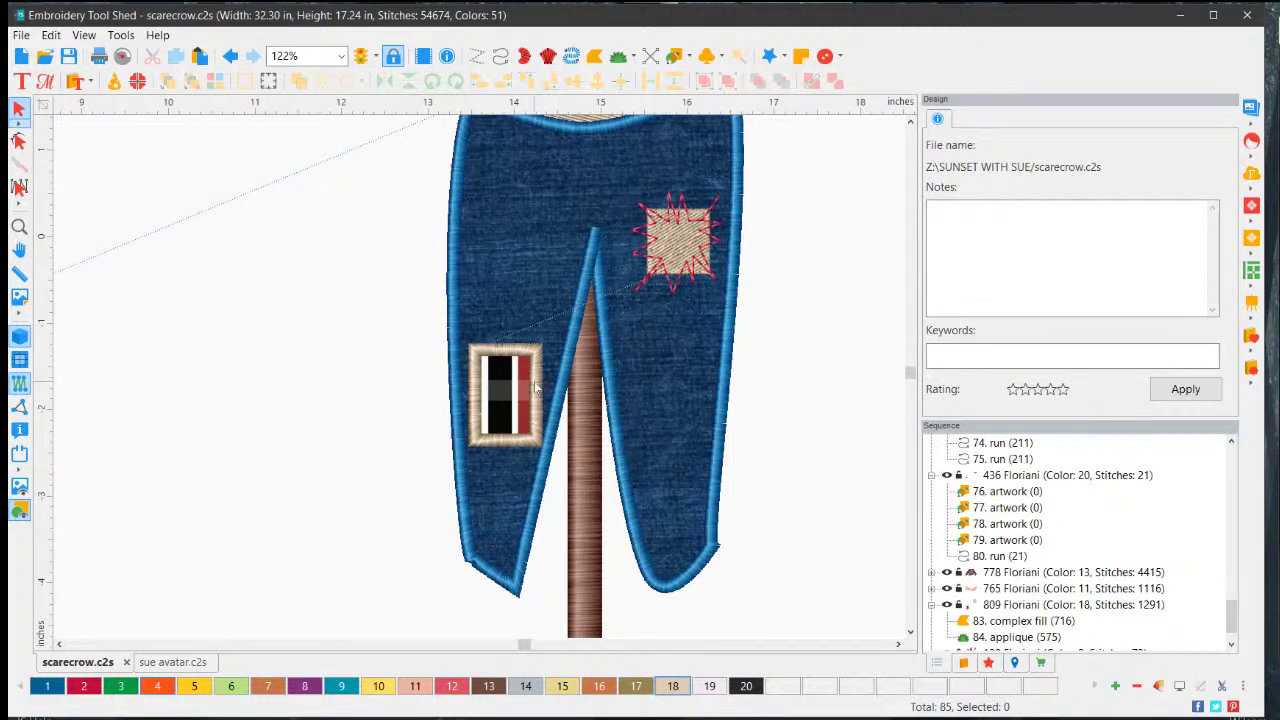
{"action": "left_click", "coordinate": [537, 389]}
{"action": "left_click", "coordinate": [86, 686]}
{"action": "left_click", "coordinate": [778, 394]}
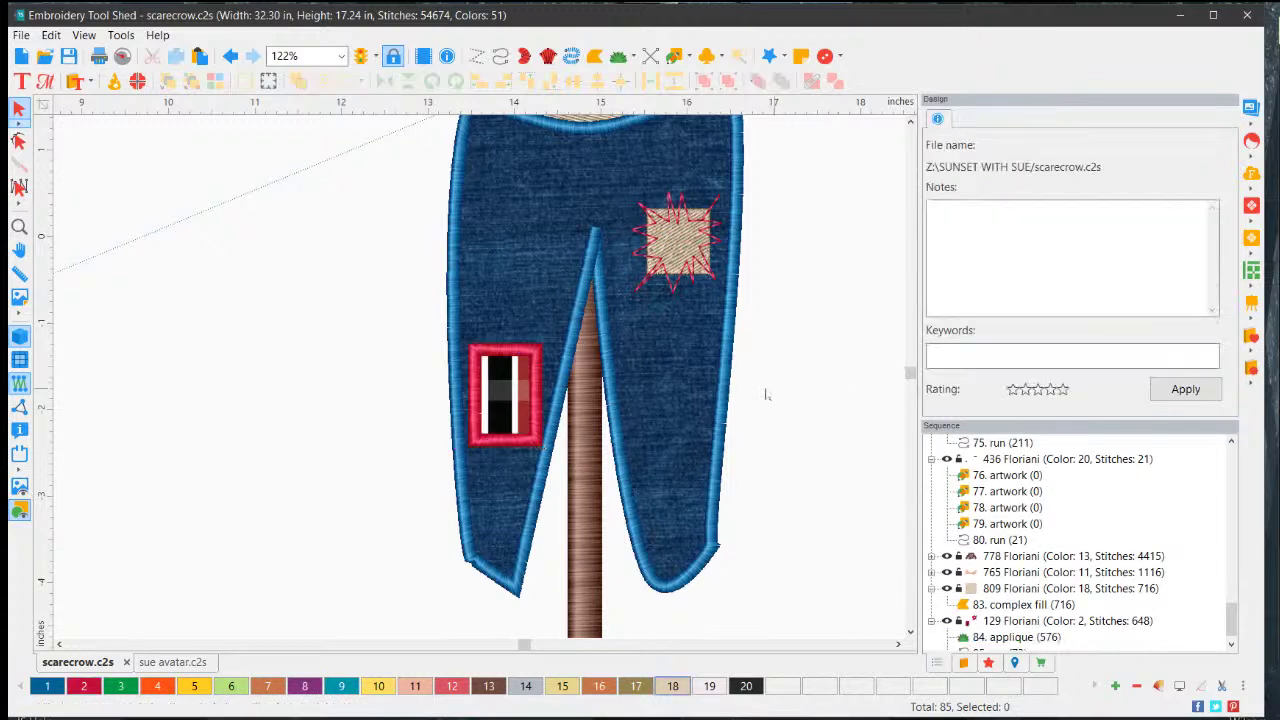
- Delete the beige stitched fill patch and its spiky pink border from the upper jeans leg
{"action": "scroll", "coordinate": [624, 327], "scroll_direction": "down", "scroll_amount": 2}
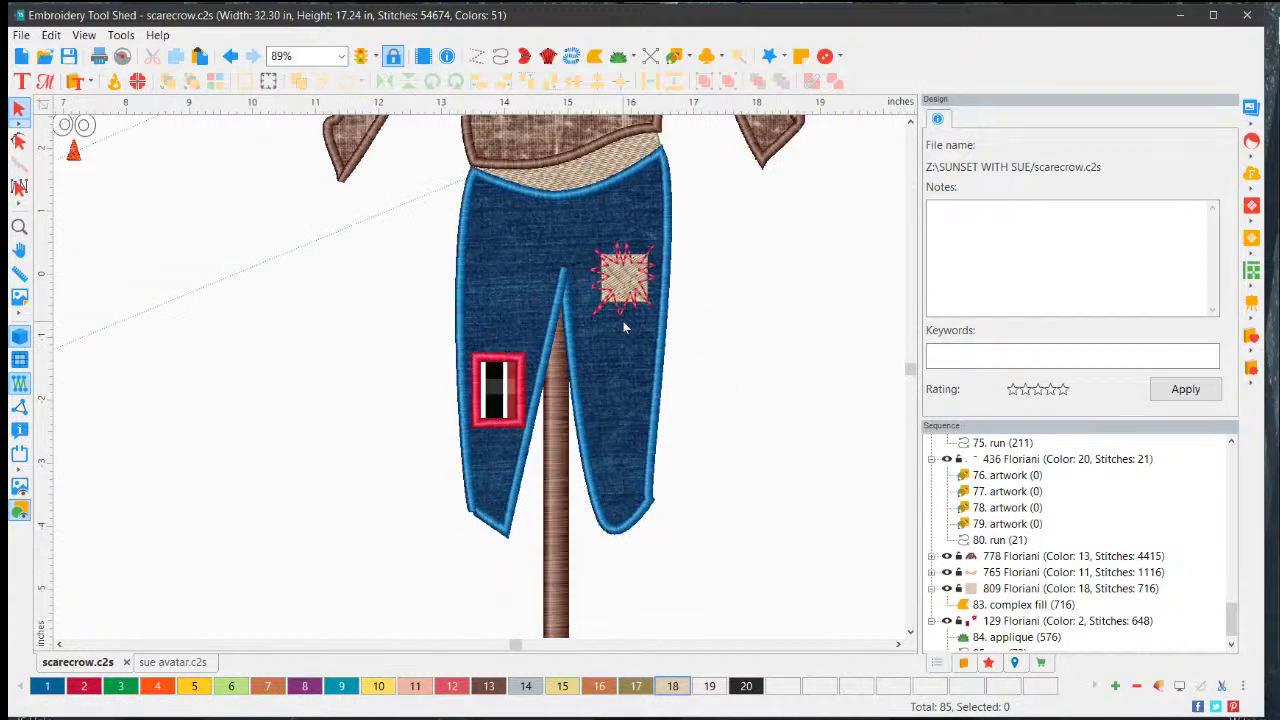
{"action": "scroll", "coordinate": [577, 280], "scroll_direction": "up", "scroll_amount": 2}
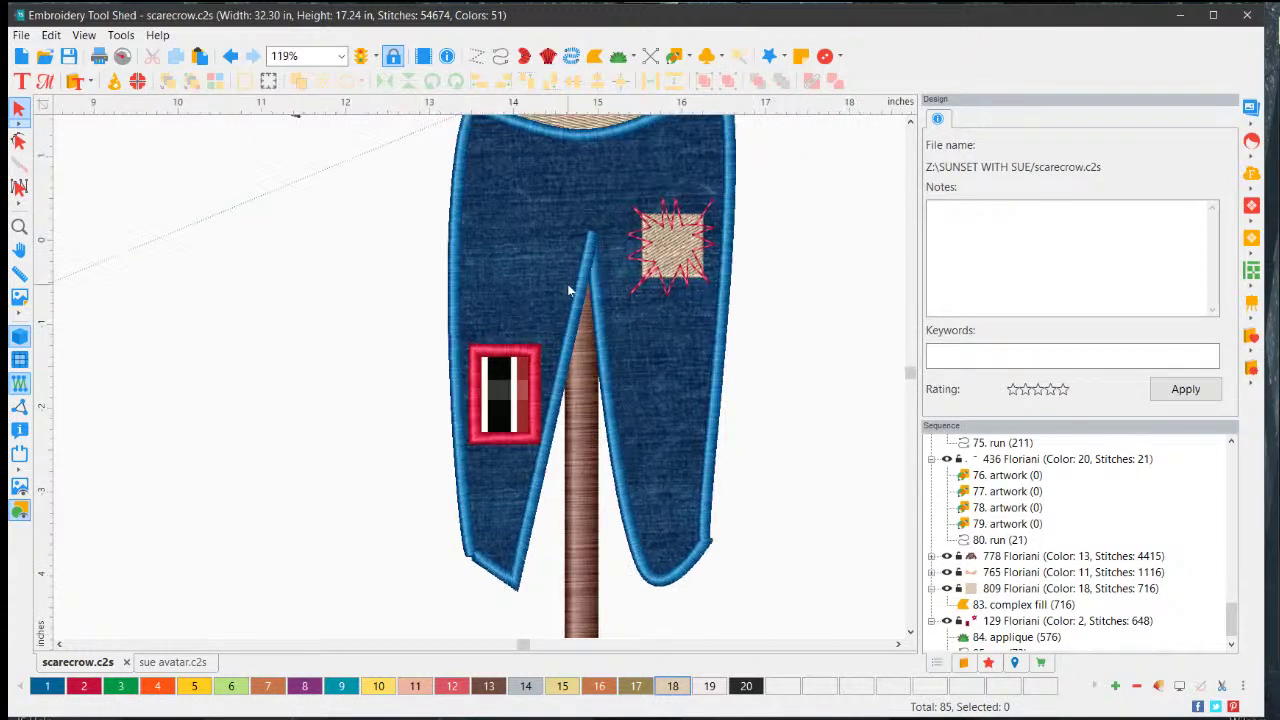
{"action": "scroll", "coordinate": [619, 268], "scroll_direction": "up", "scroll_amount": 2}
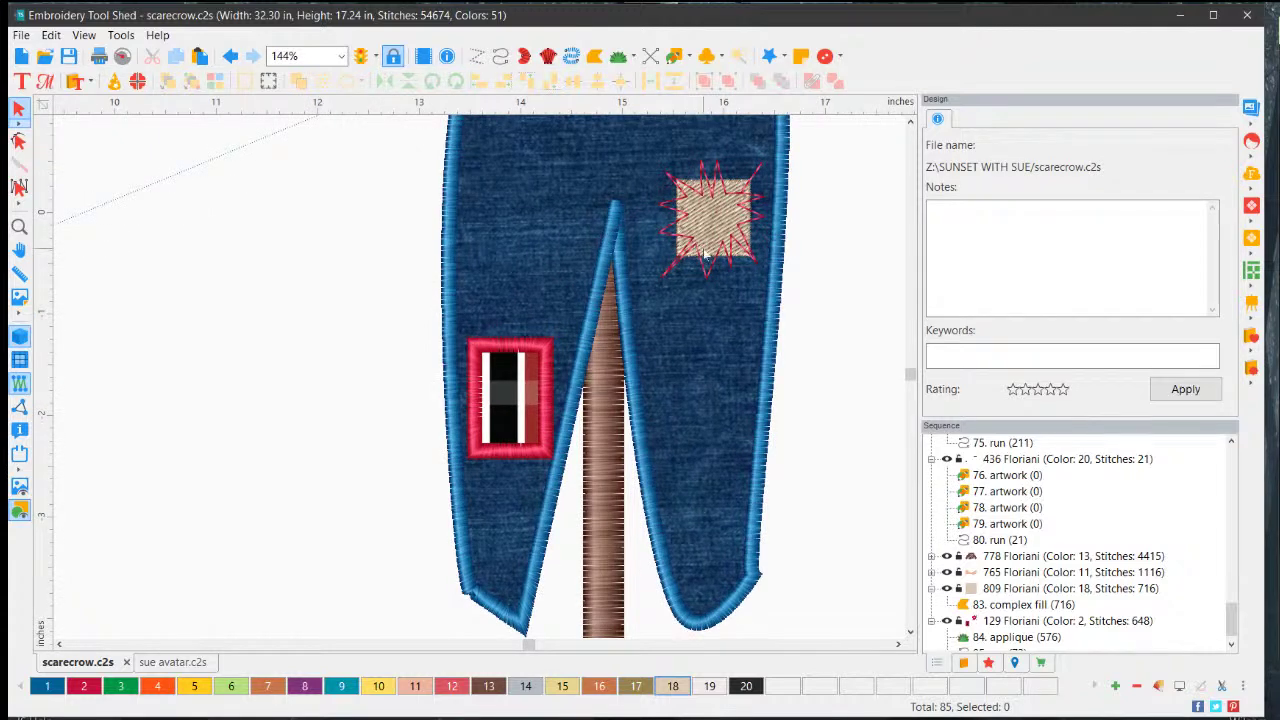
{"action": "left_click", "coordinate": [722, 250]}
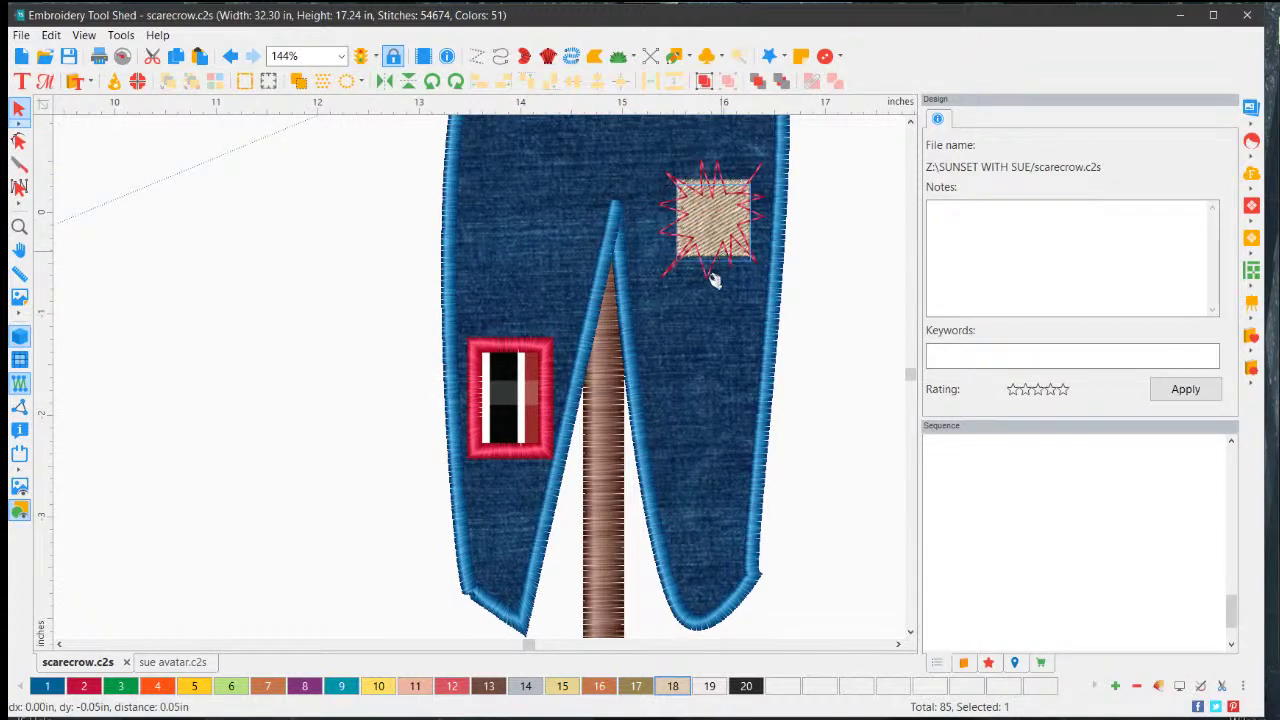
{"action": "key", "text": "Delete"}
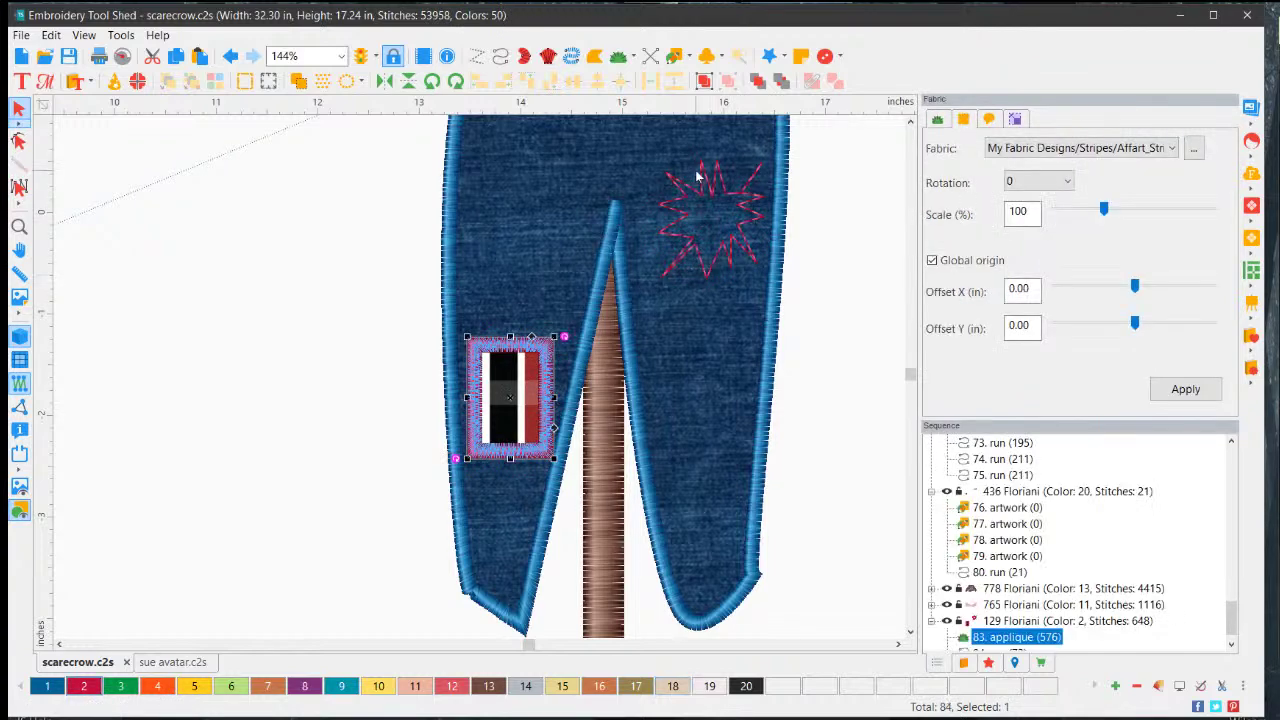
{"action": "left_click", "coordinate": [720, 178]}
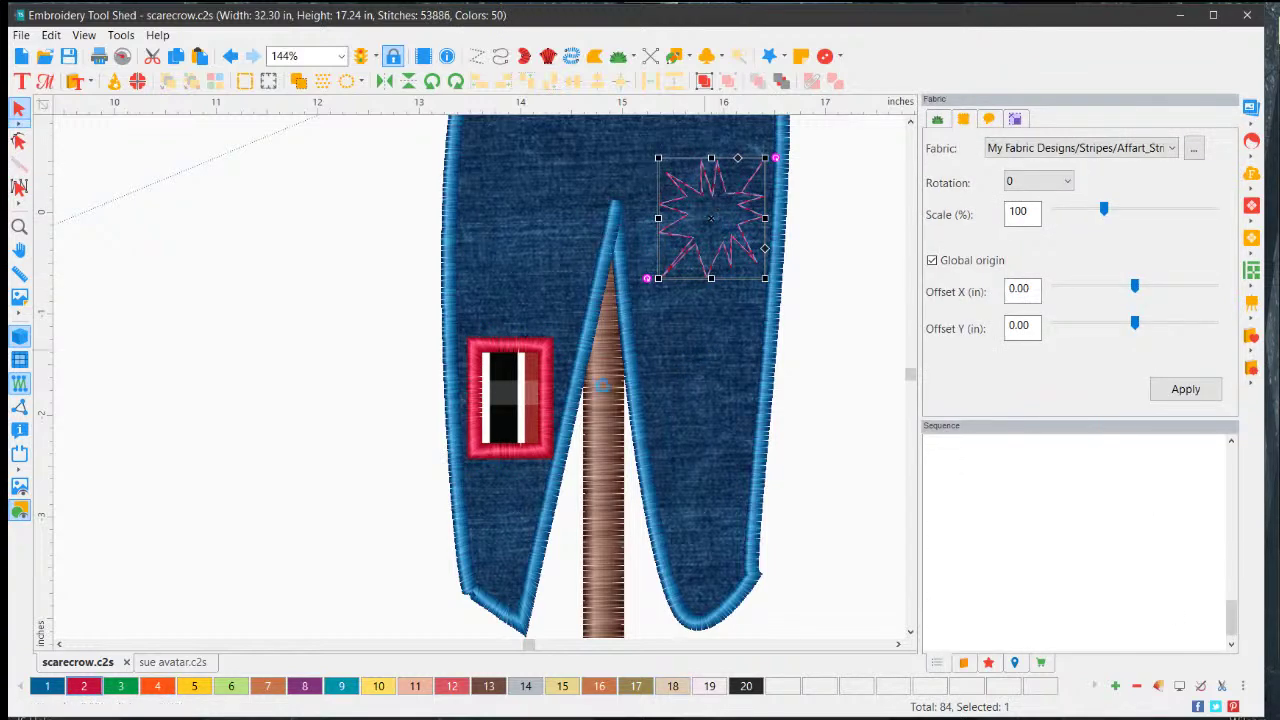
{"action": "key", "text": "Delete"}
{"action": "left_click", "coordinate": [330, 262]}
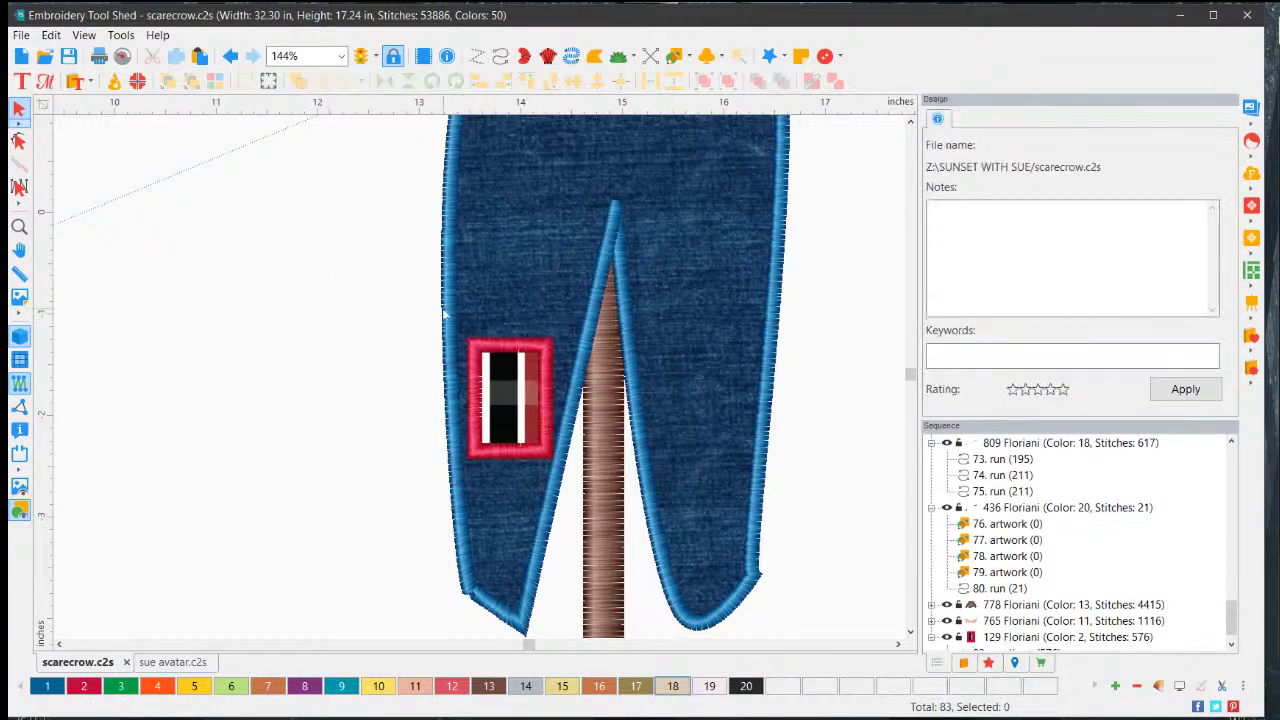
- Duplicate the striped applique patch by copy and paste, and move the copy about 1.9 in across and 2.1 in up onto the opposite leg
{"action": "left_click", "coordinate": [490, 358]}
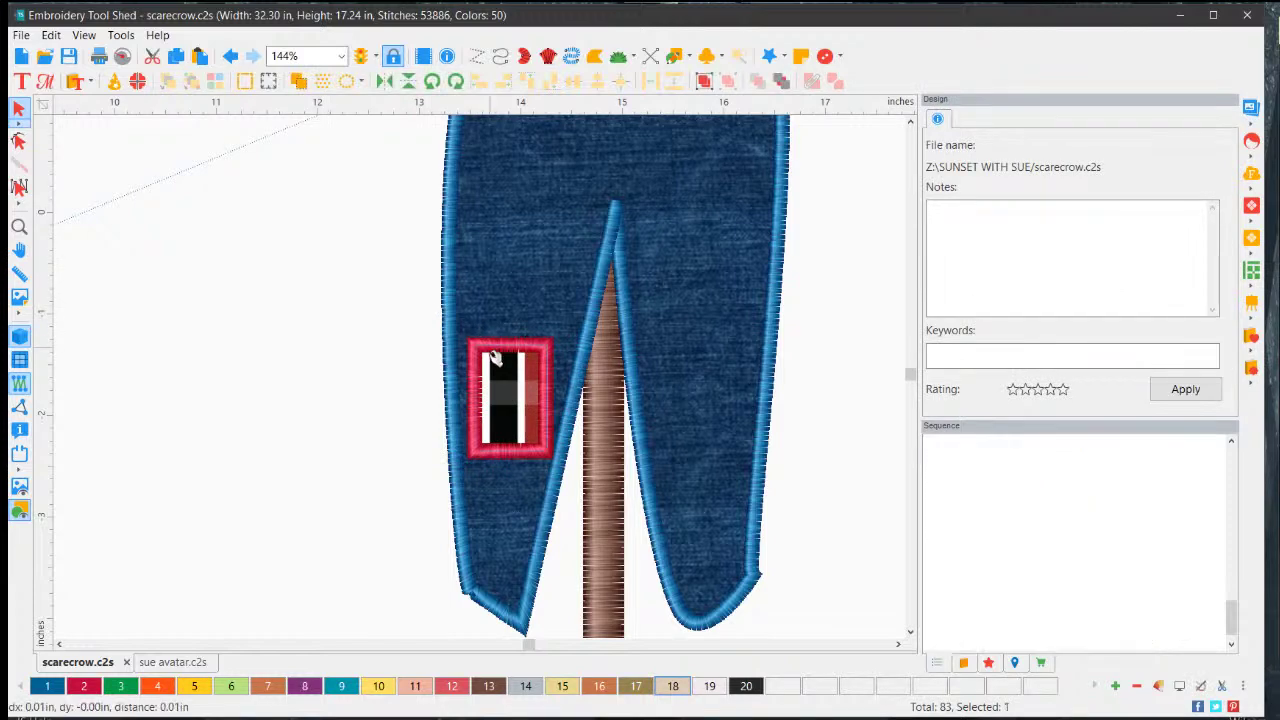
{"action": "right_click", "coordinate": [505, 352]}
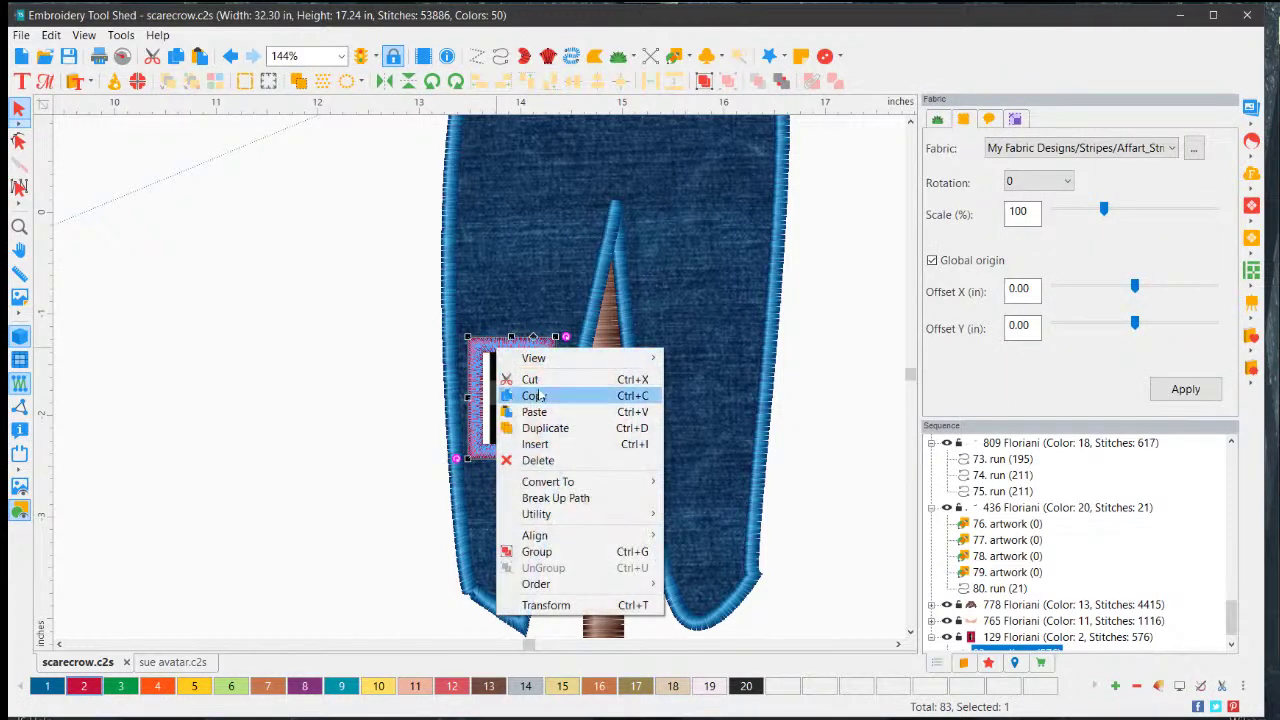
{"action": "left_click", "coordinate": [530, 391]}
{"action": "right_click", "coordinate": [515, 347]}
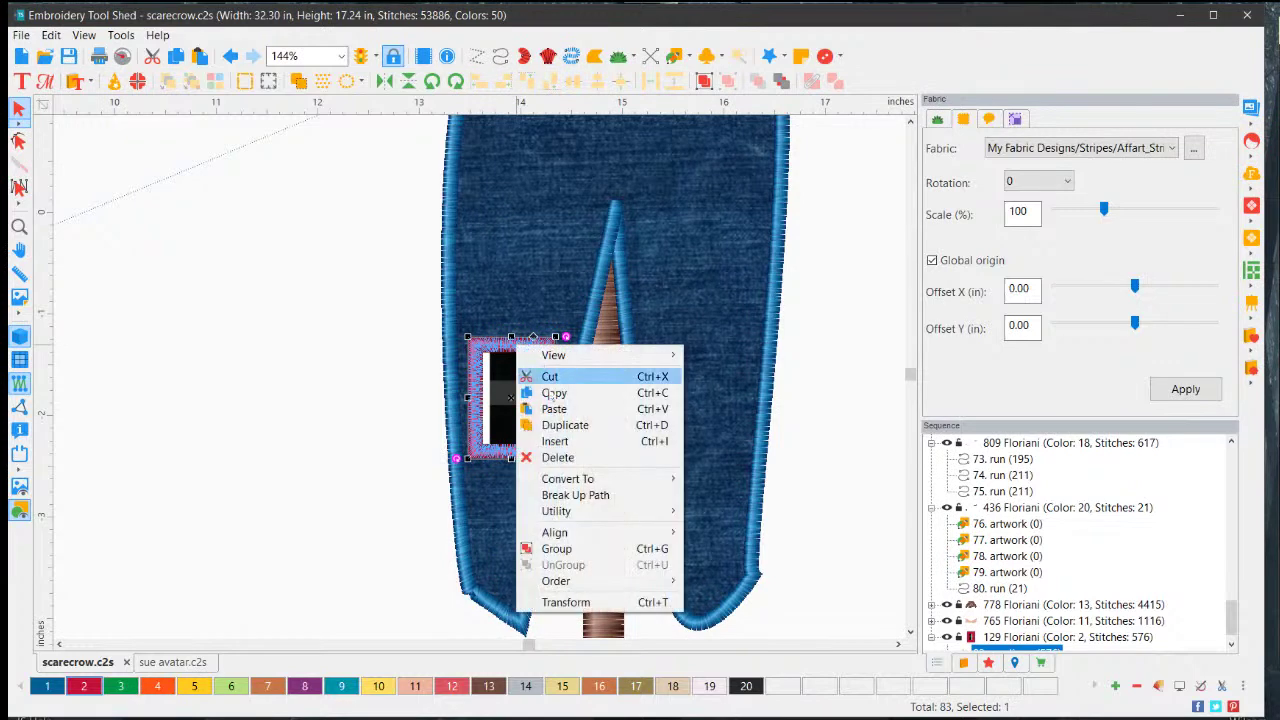
{"action": "left_click", "coordinate": [558, 404]}
{"action": "left_click_drag", "start_coordinate": [515, 402], "coordinate": [713, 193]}
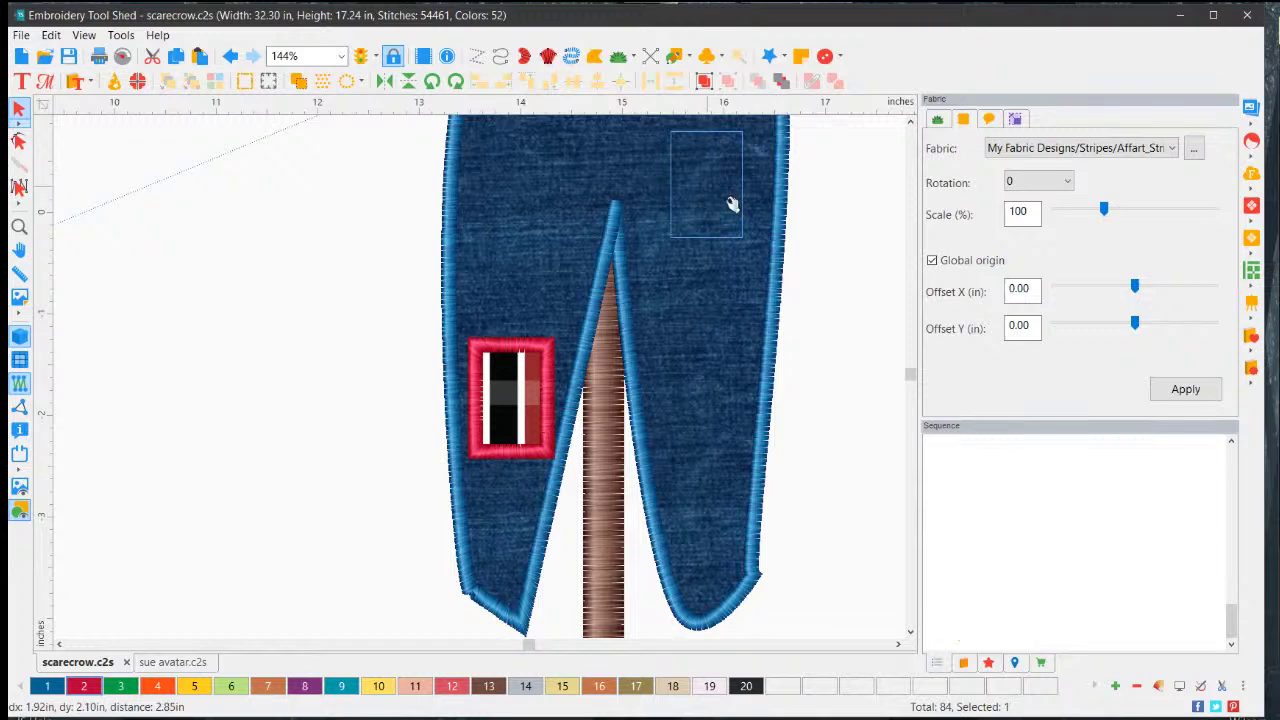
{"action": "left_click", "coordinate": [910, 122]}
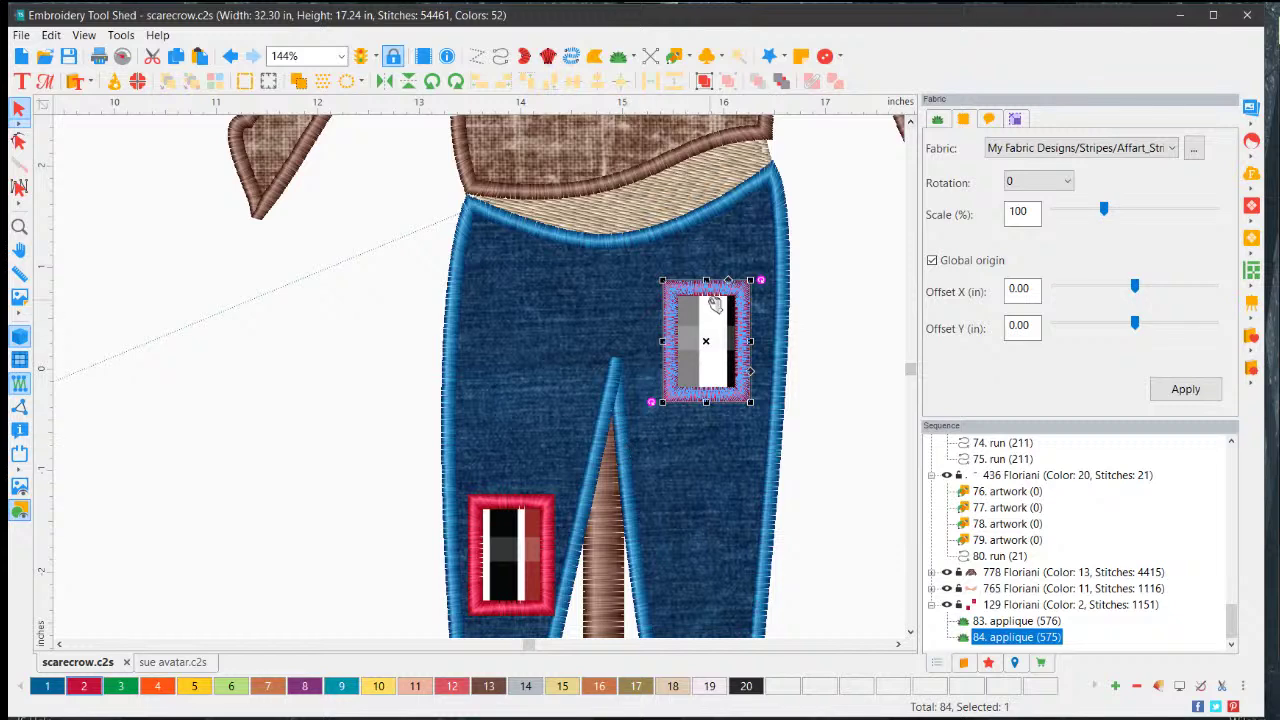
- Reshape the copied patch by adding an outline point on its inner side and one on its top edge, pulling each outward
{"action": "left_click", "coordinate": [19, 141]}
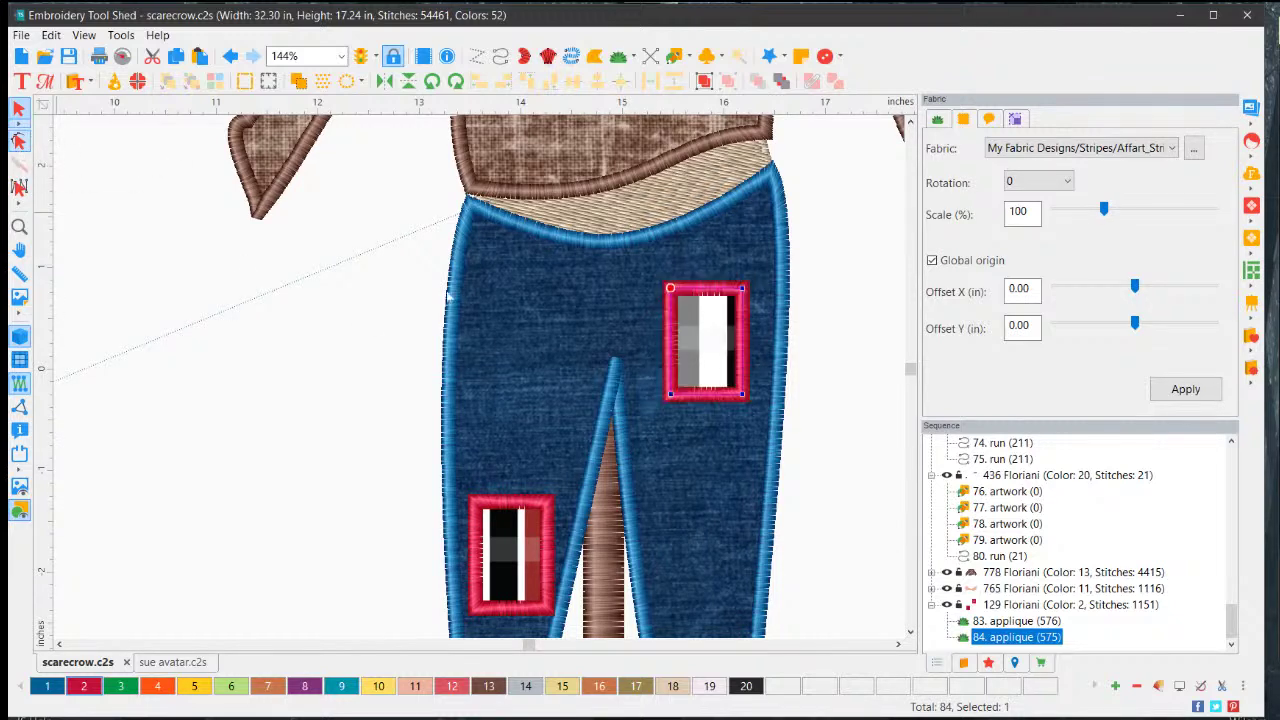
{"action": "right_click", "coordinate": [672, 342]}
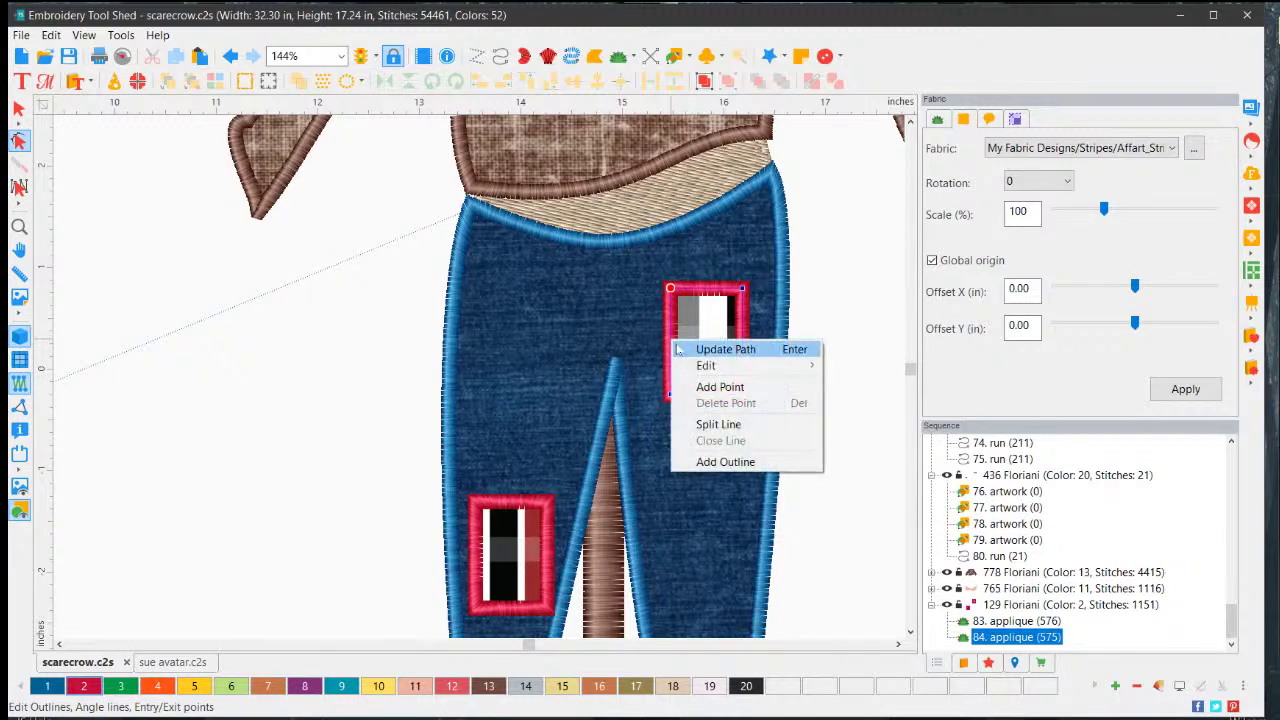
{"action": "left_click", "coordinate": [706, 388]}
{"action": "left_click_drag", "start_coordinate": [672, 342], "coordinate": [652, 337]}
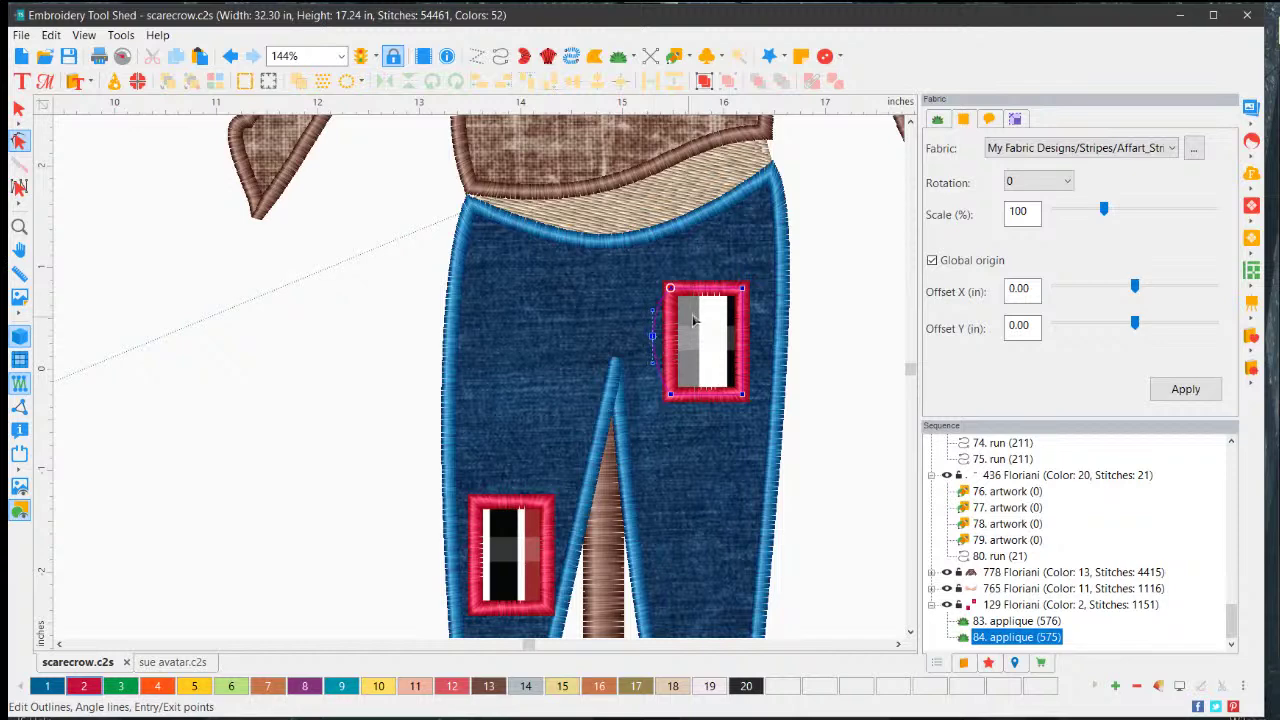
{"action": "right_click", "coordinate": [712, 293]}
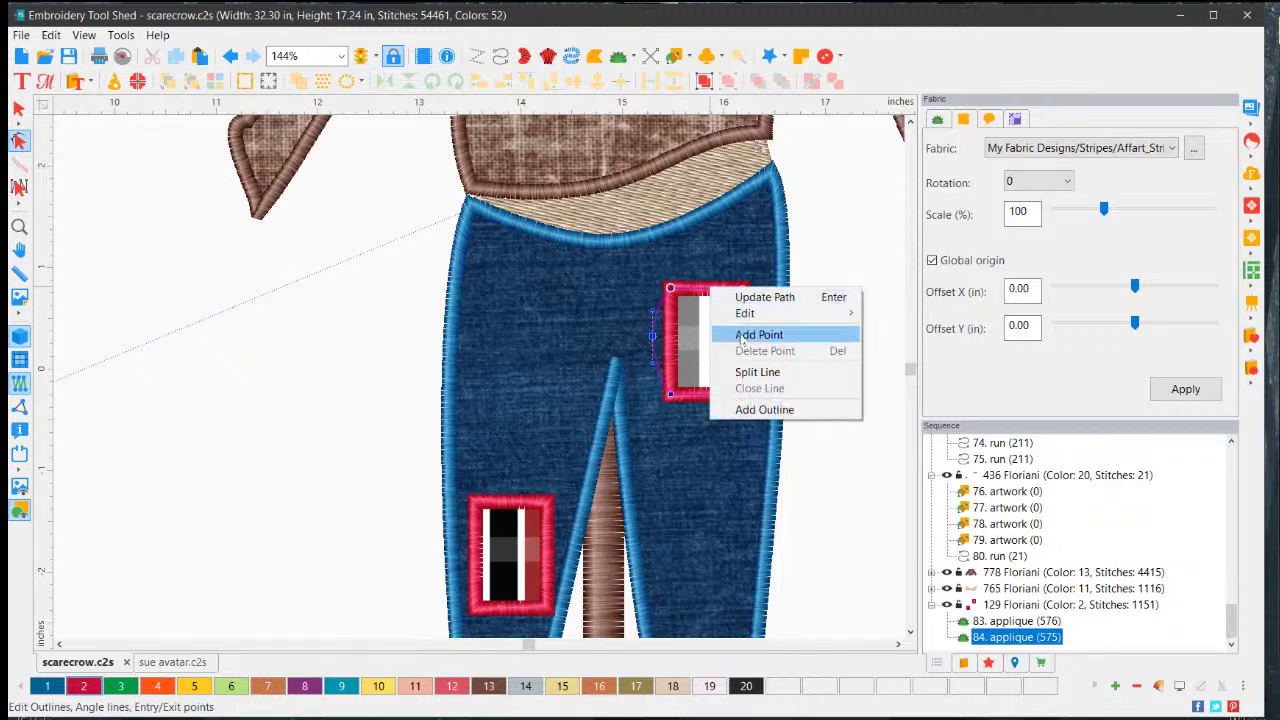
{"action": "left_click", "coordinate": [738, 333]}
{"action": "left_click_drag", "start_coordinate": [710, 290], "coordinate": [742, 229]}
{"action": "left_click", "coordinate": [1186, 389]}
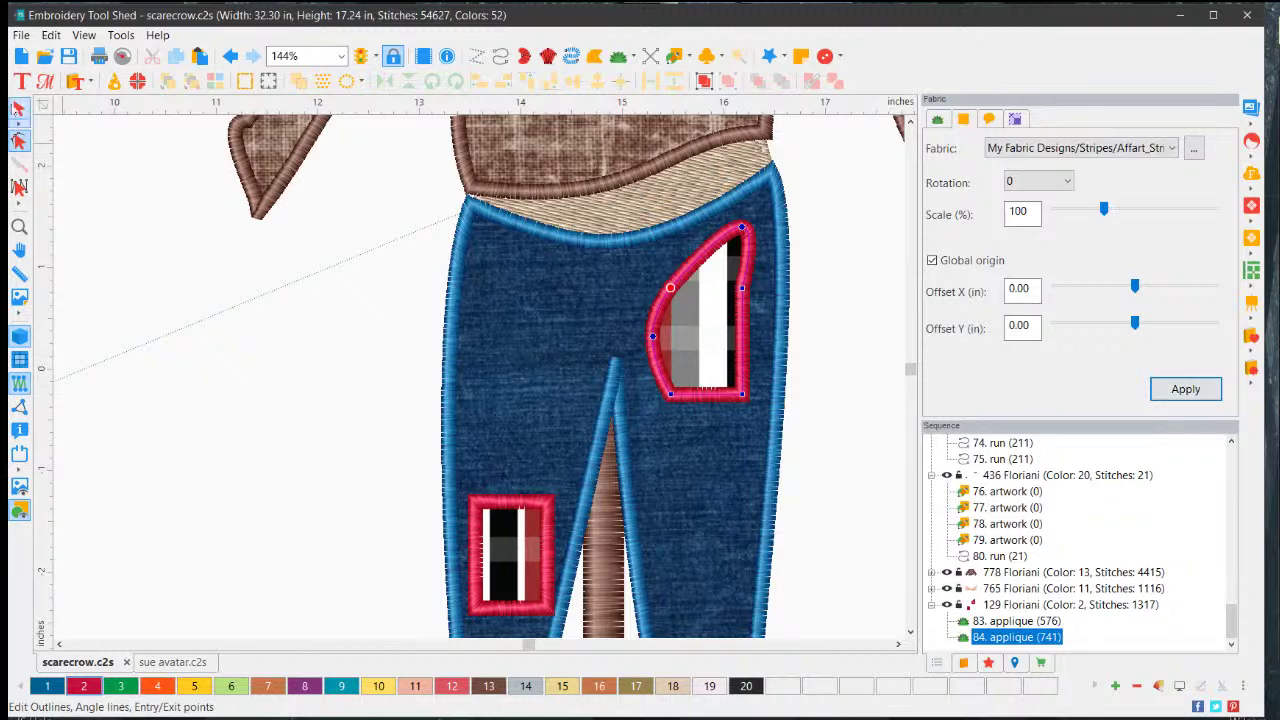
{"action": "left_click", "coordinate": [18, 108]}
{"action": "left_click", "coordinate": [220, 444]}
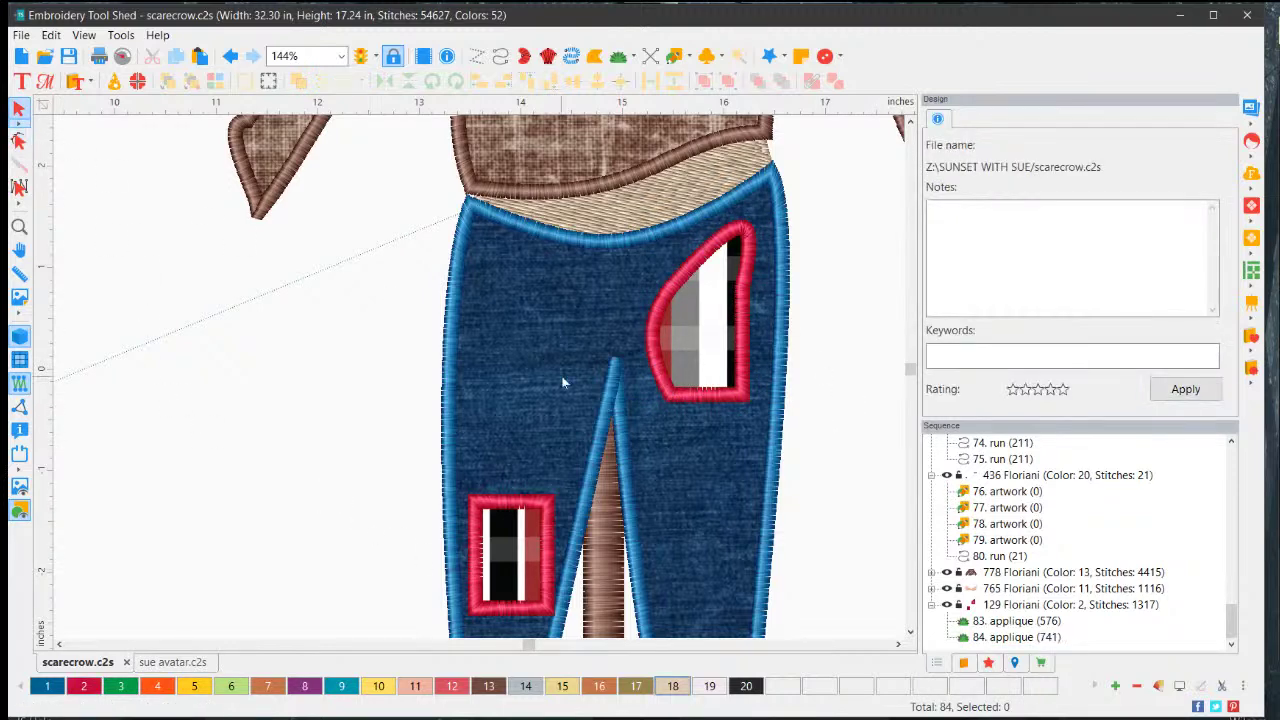
- Examine the reshaped patch's command, transform, fabric and applique settings
{"action": "scroll", "coordinate": [385, 298], "scroll_direction": "down", "scroll_amount": 2}
{"action": "scroll", "coordinate": [393, 293], "scroll_direction": "down", "scroll_amount": 5}
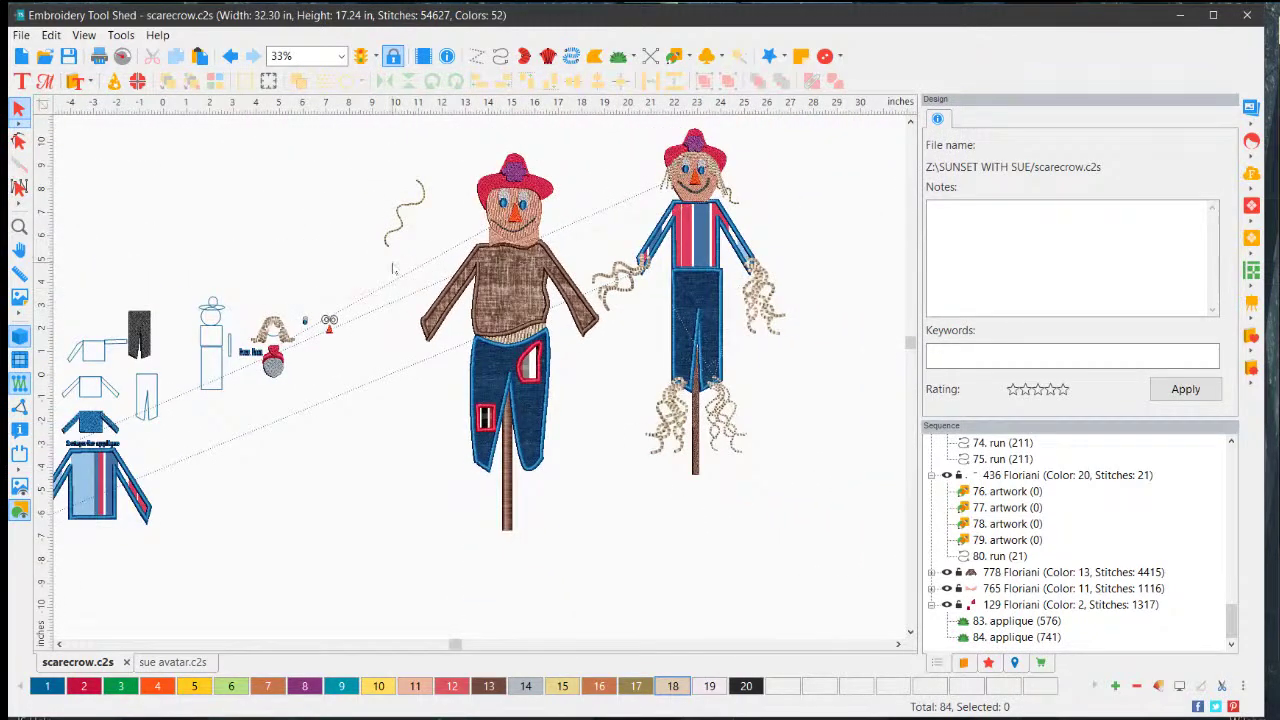
{"action": "scroll", "coordinate": [395, 270], "scroll_direction": "up", "scroll_amount": 3}
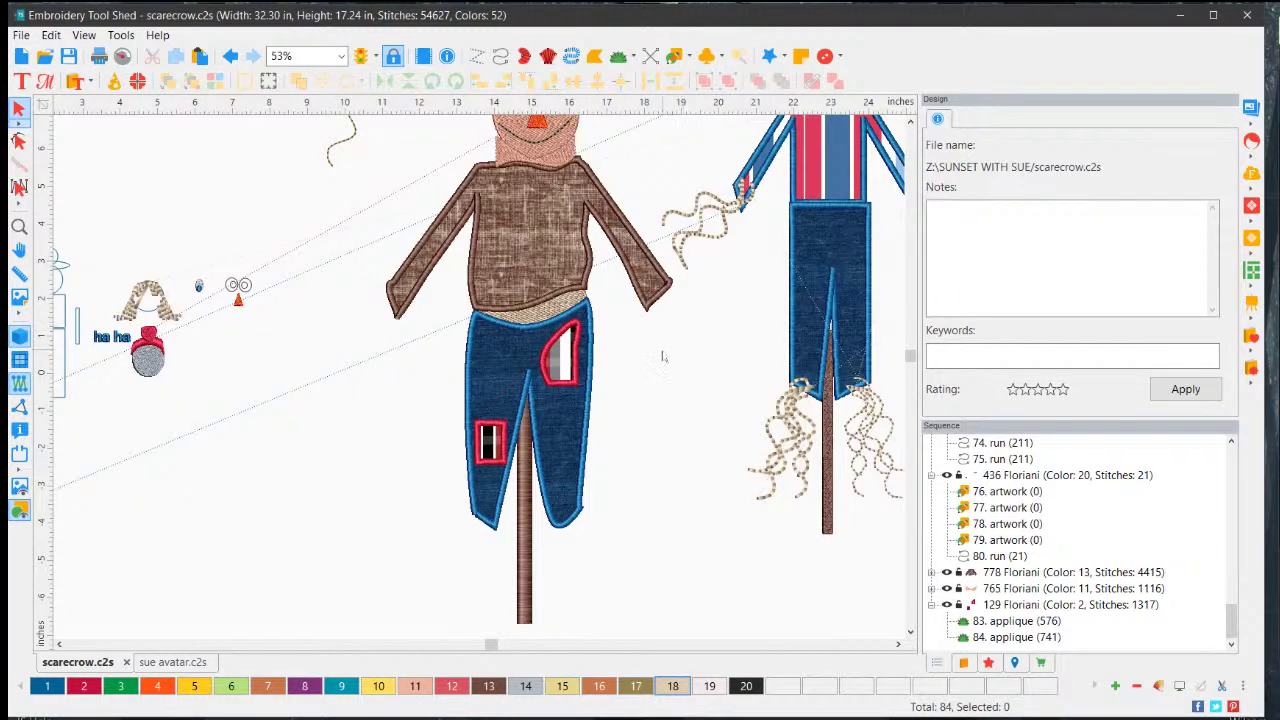
{"action": "left_click", "coordinate": [563, 340]}
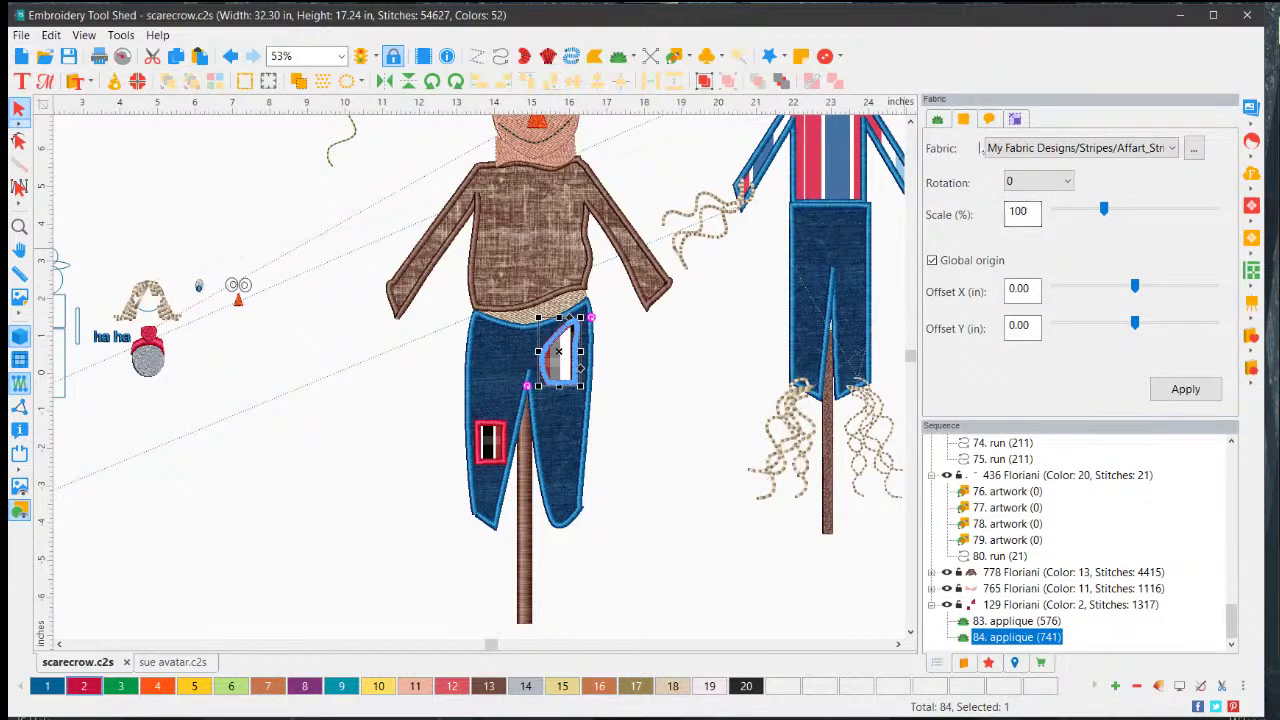
{"action": "left_click", "coordinate": [989, 120]}
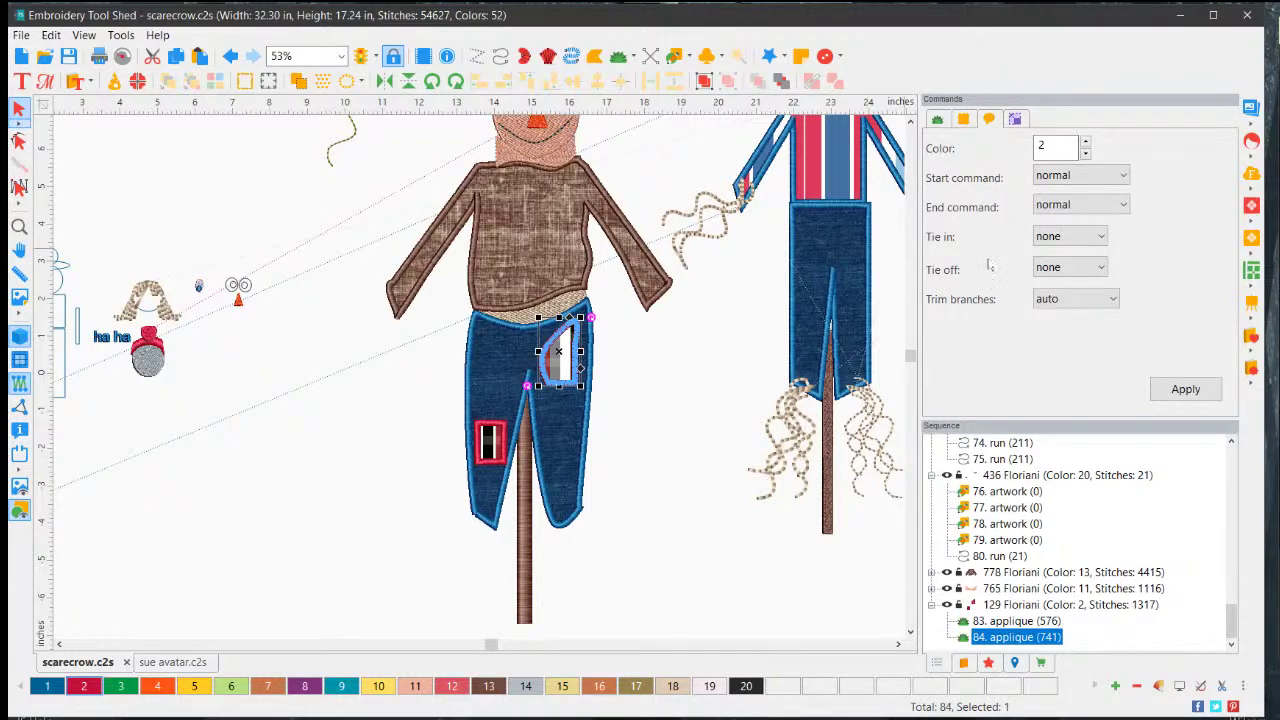
{"action": "left_click", "coordinate": [1015, 120]}
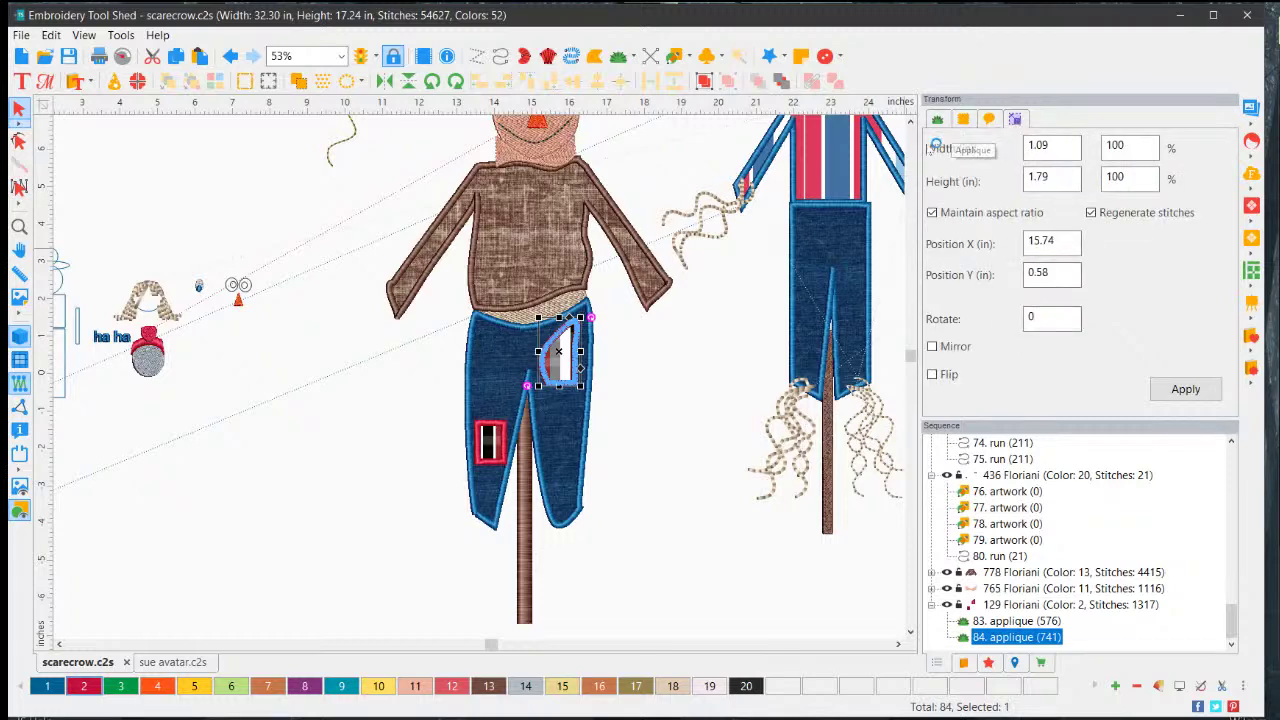
{"action": "left_click", "coordinate": [961, 122]}
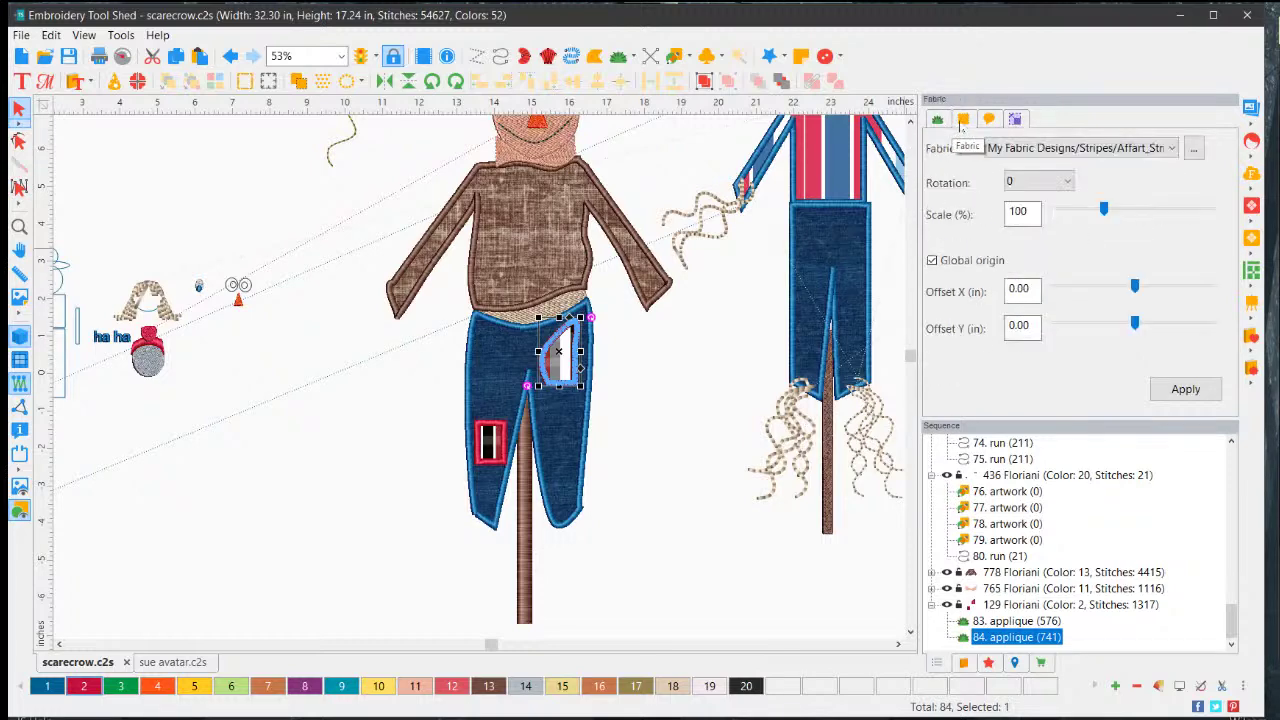
{"action": "left_click", "coordinate": [935, 121]}
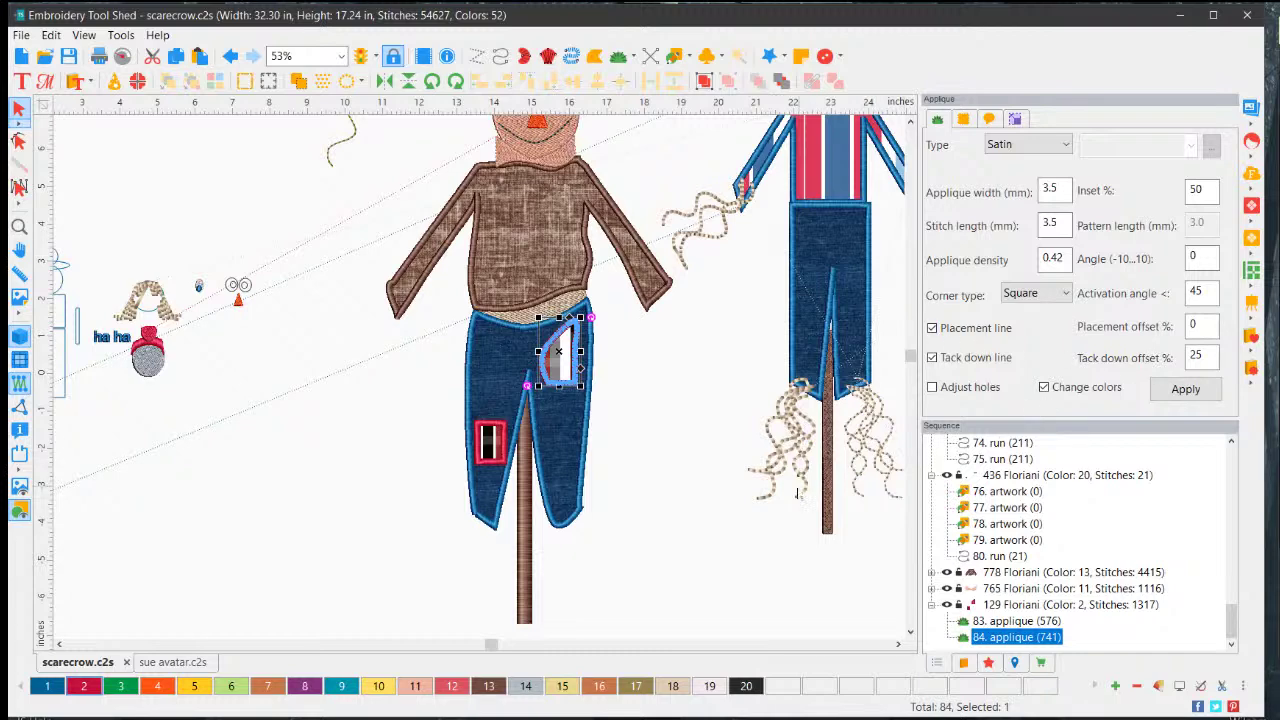
{"action": "right_click", "coordinate": [625, 498]}
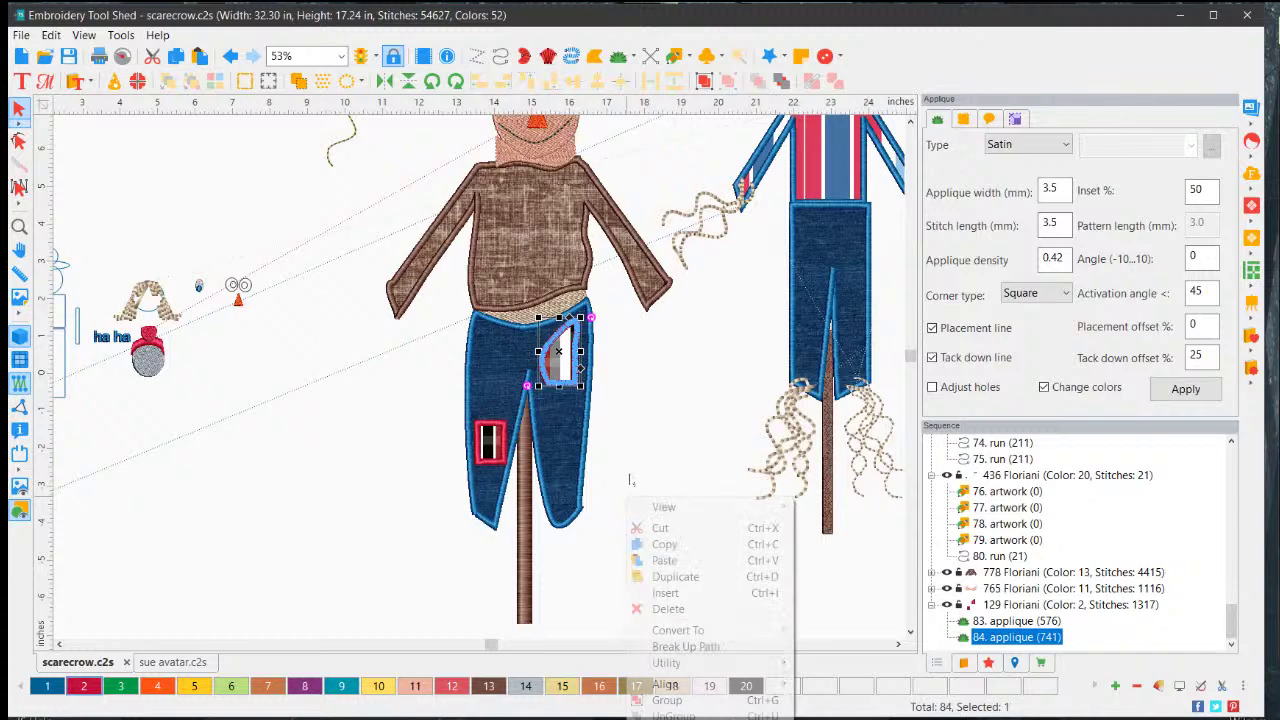
{"action": "left_click", "coordinate": [665, 440]}
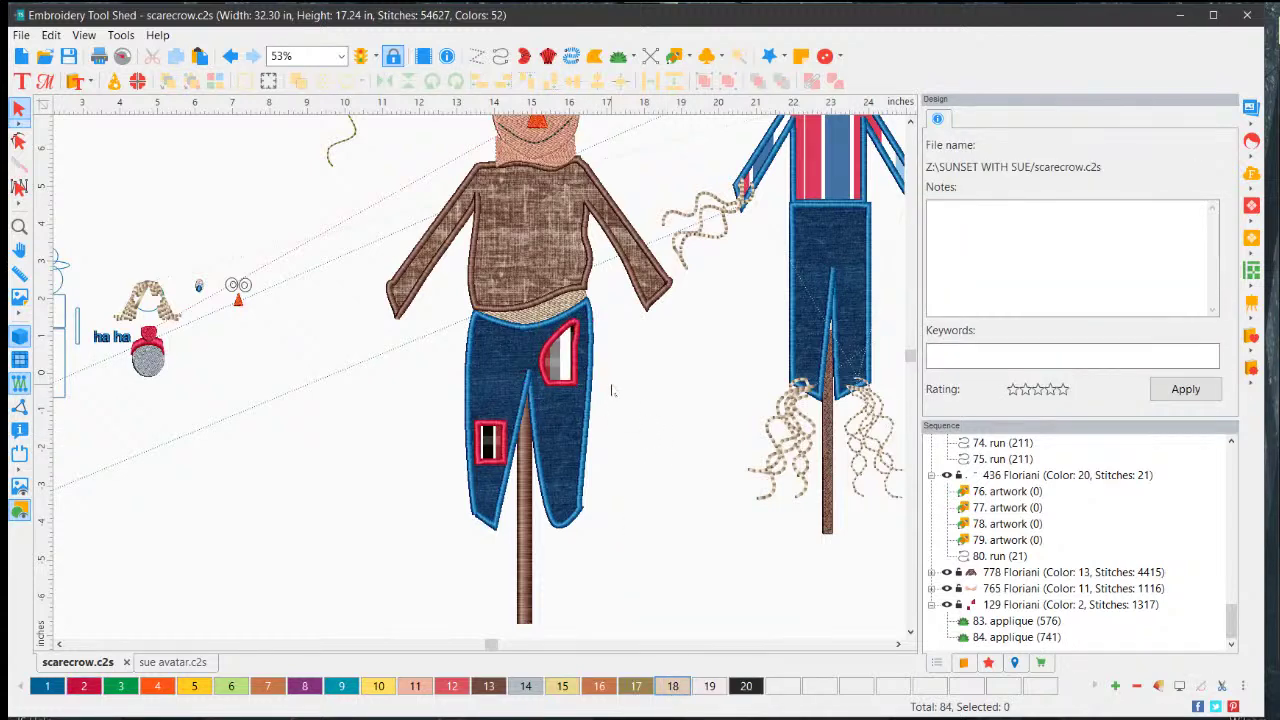
{"action": "scroll", "coordinate": [611, 391], "scroll_direction": "up", "scroll_amount": 3}
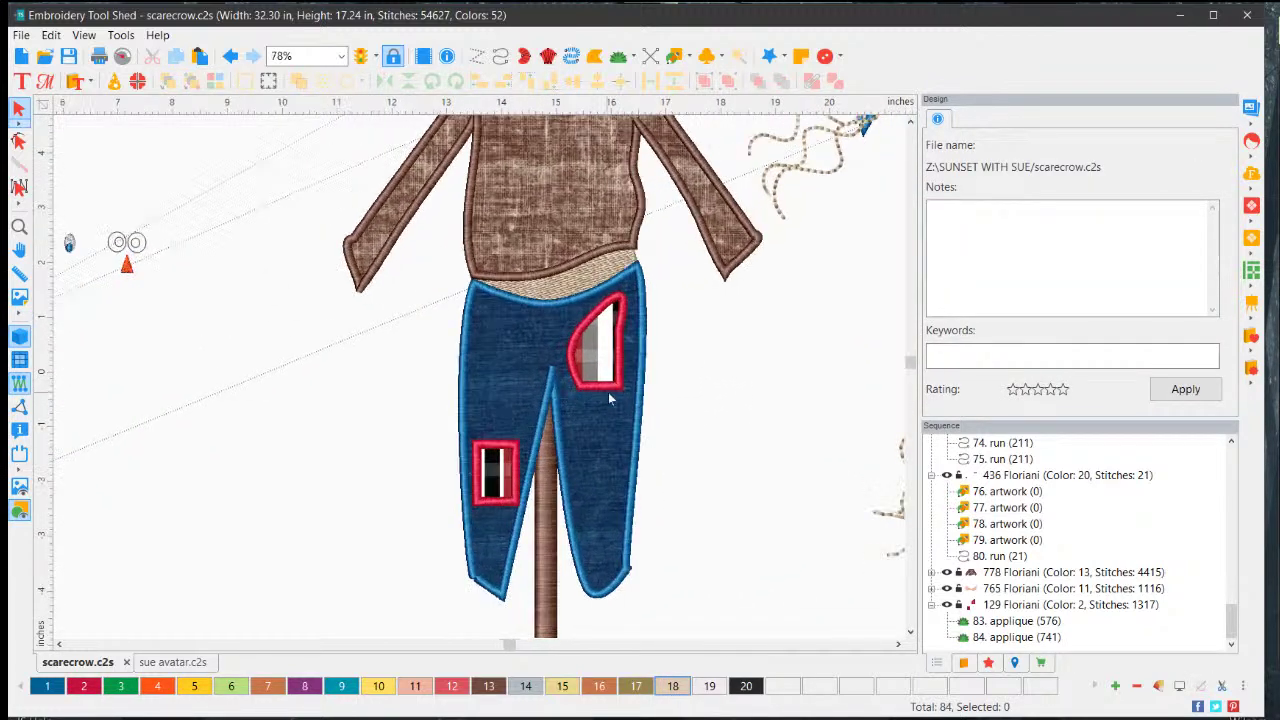
{"action": "left_click", "coordinate": [606, 393]}
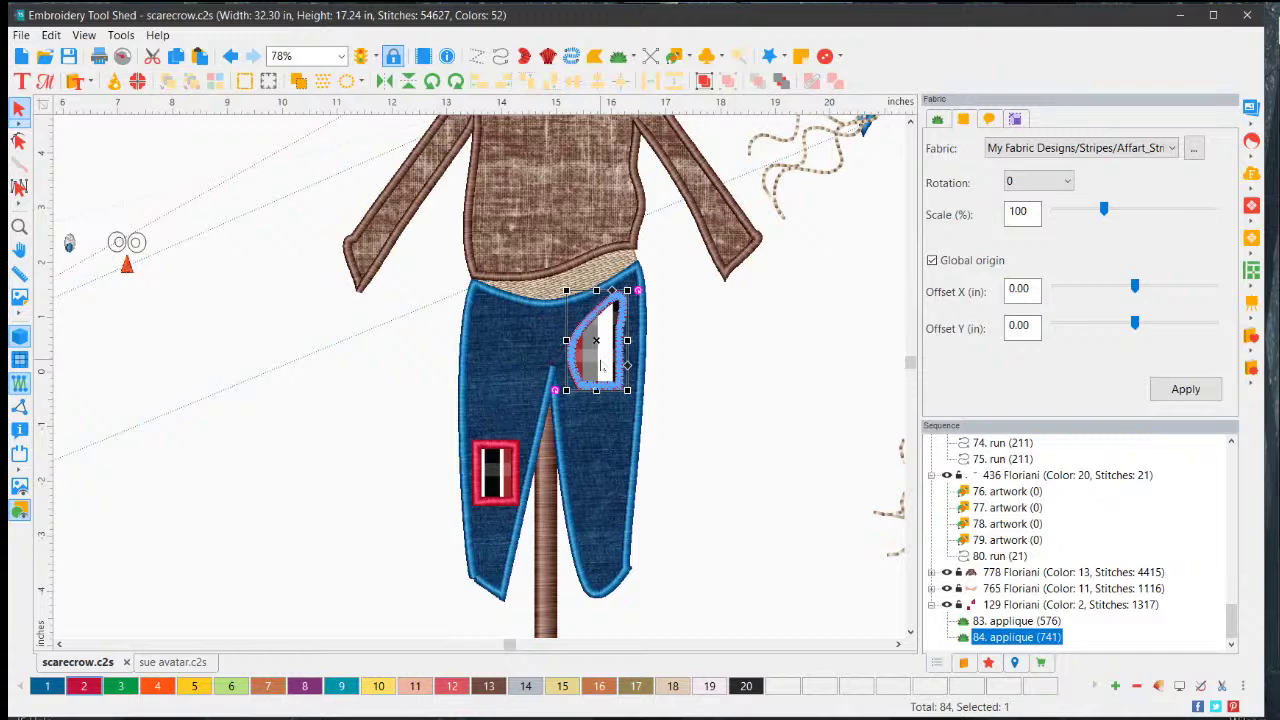
{"action": "left_click", "coordinate": [725, 372]}
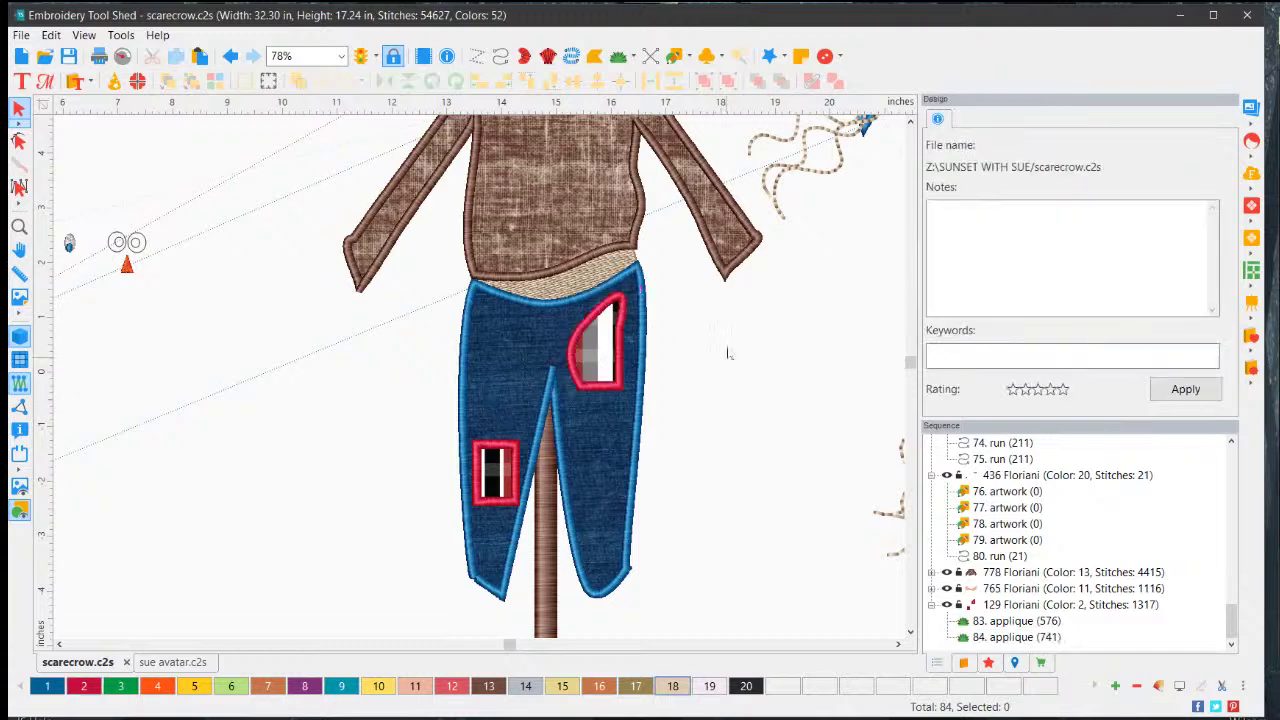
{"action": "scroll", "coordinate": [380, 187], "scroll_direction": "down", "scroll_amount": 5}
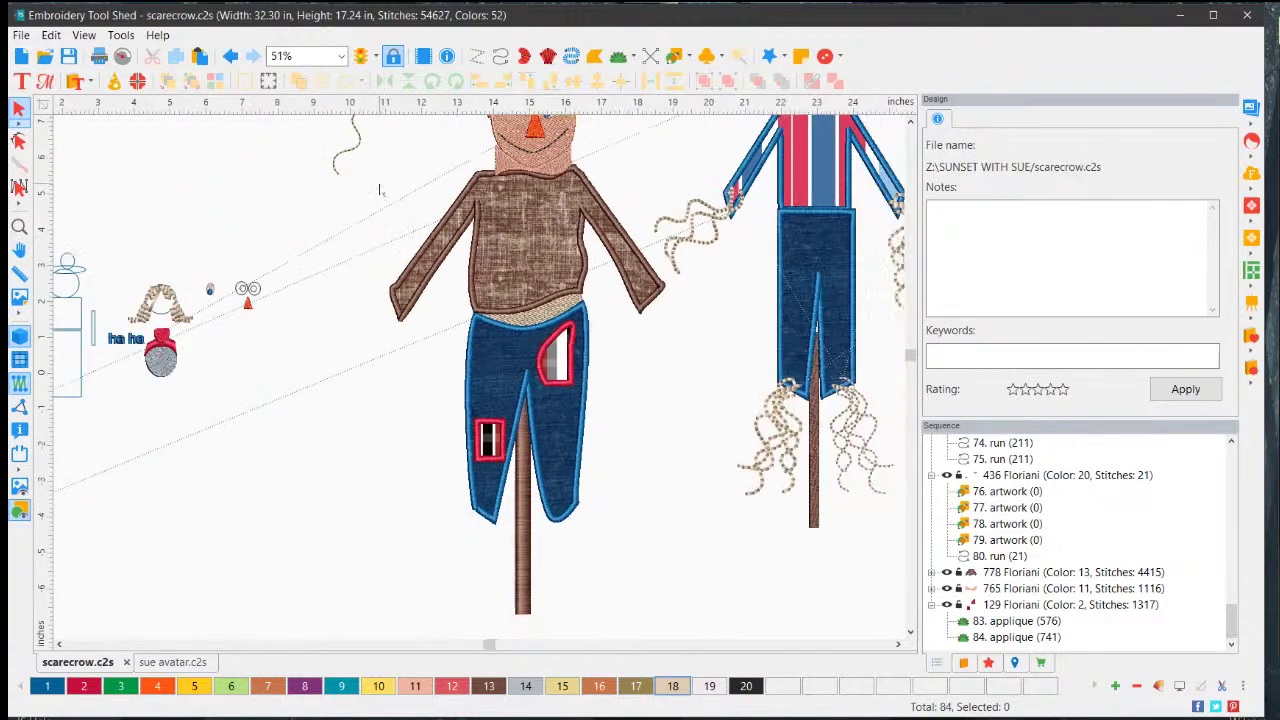
{"action": "scroll", "coordinate": [370, 250], "scroll_direction": "down", "scroll_amount": 2}
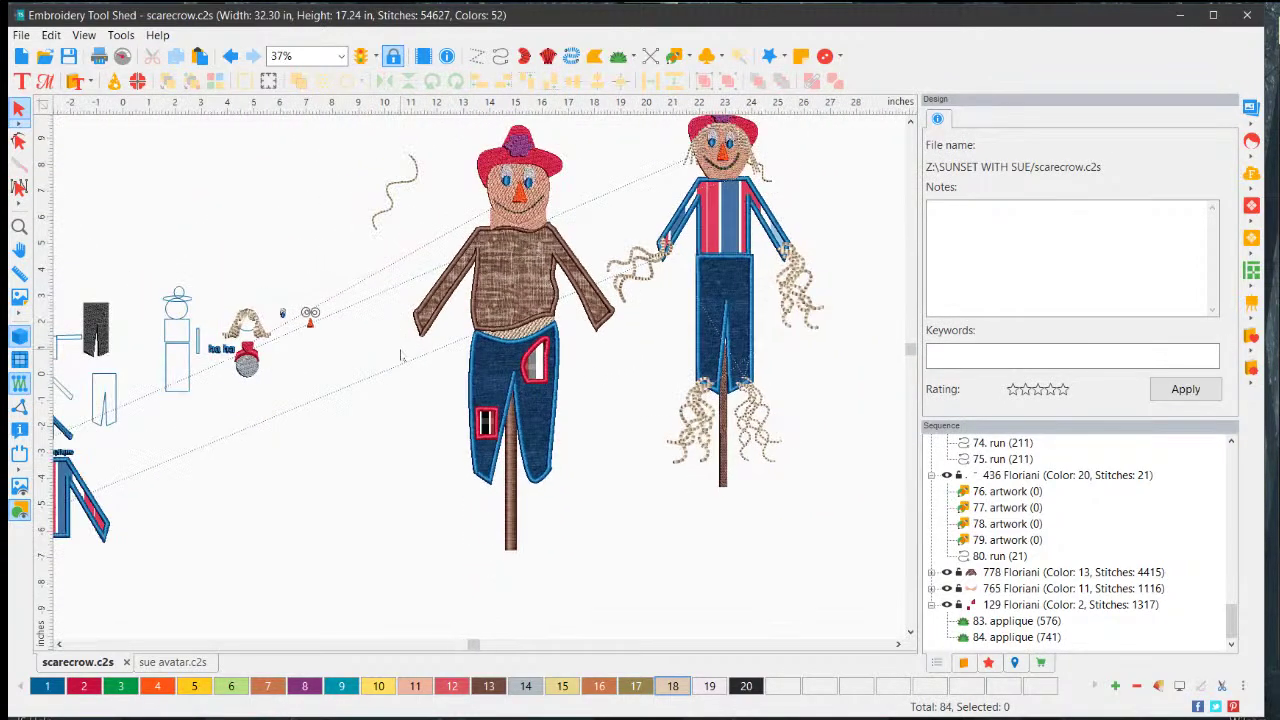
{"action": "scroll", "coordinate": [408, 348], "scroll_direction": "up", "scroll_amount": 2}
{"action": "scroll", "coordinate": [414, 348], "scroll_direction": "up", "scroll_amount": 5}
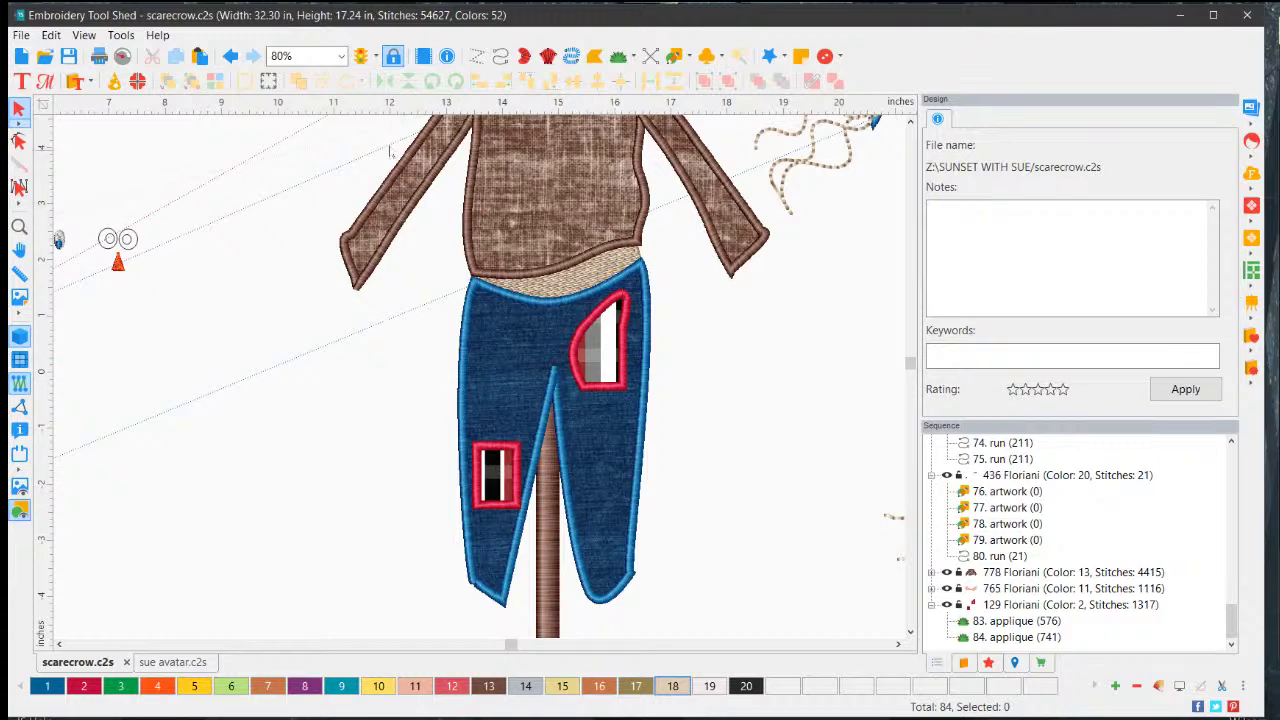
- Break up the path of the brown shirt applique into separate objects
{"action": "right_click", "coordinate": [709, 224]}
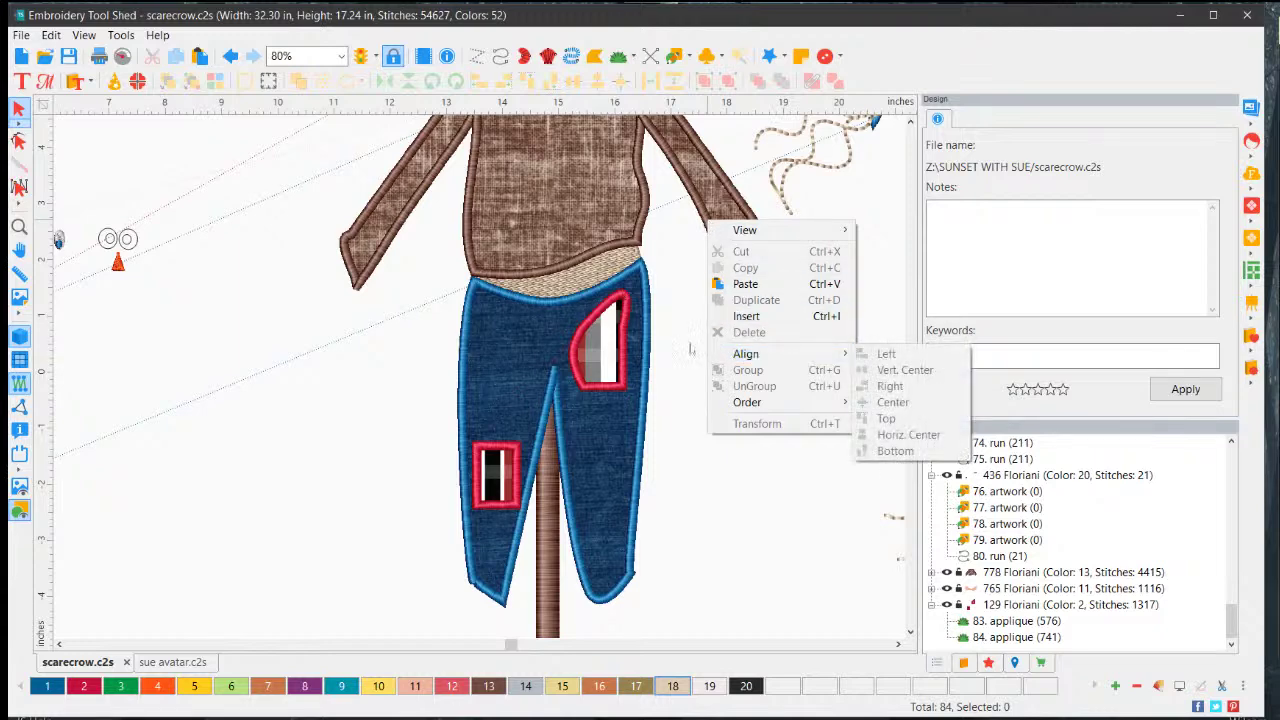
{"action": "left_click", "coordinate": [685, 316]}
{"action": "left_click", "coordinate": [736, 273]}
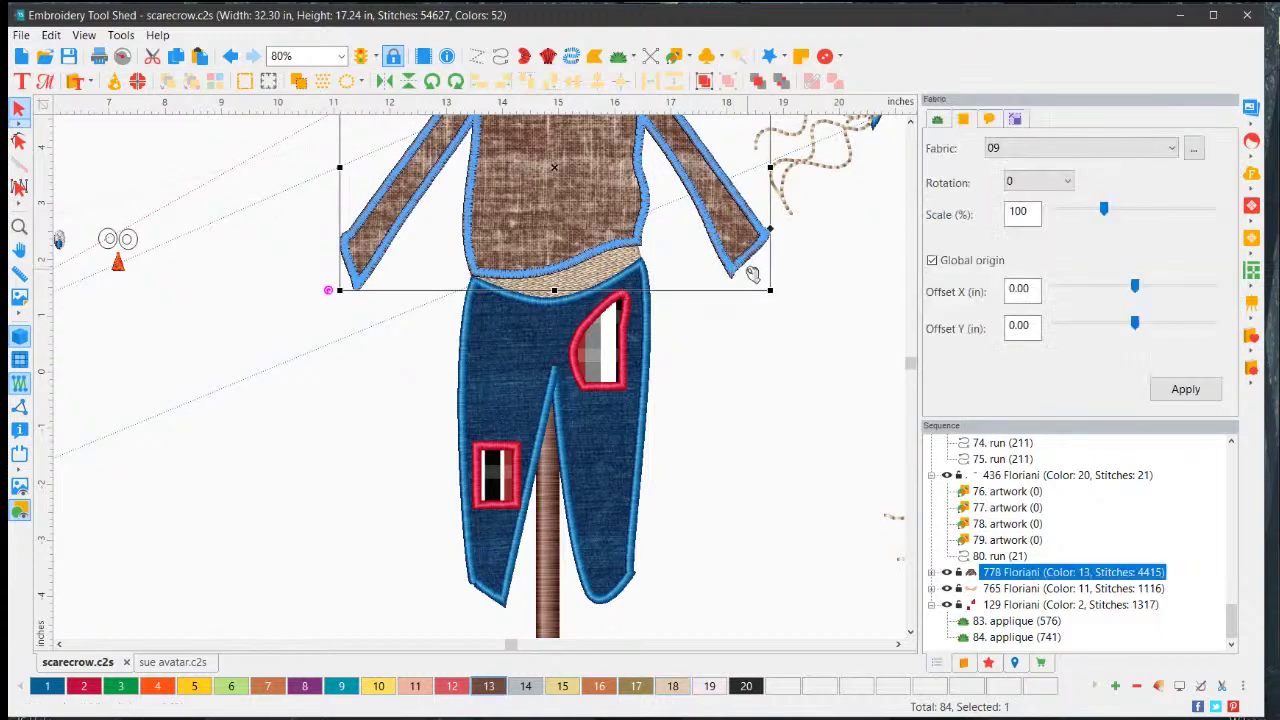
{"action": "right_click", "coordinate": [742, 263]}
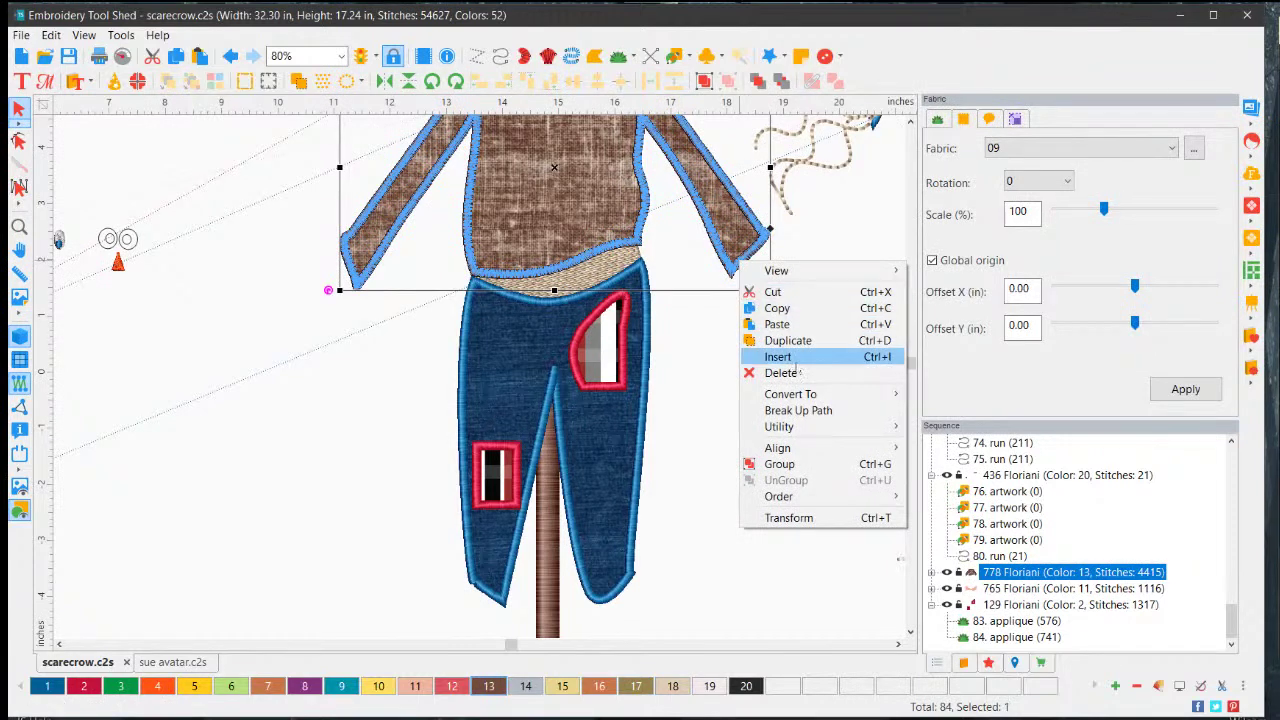
{"action": "left_click", "coordinate": [825, 413]}
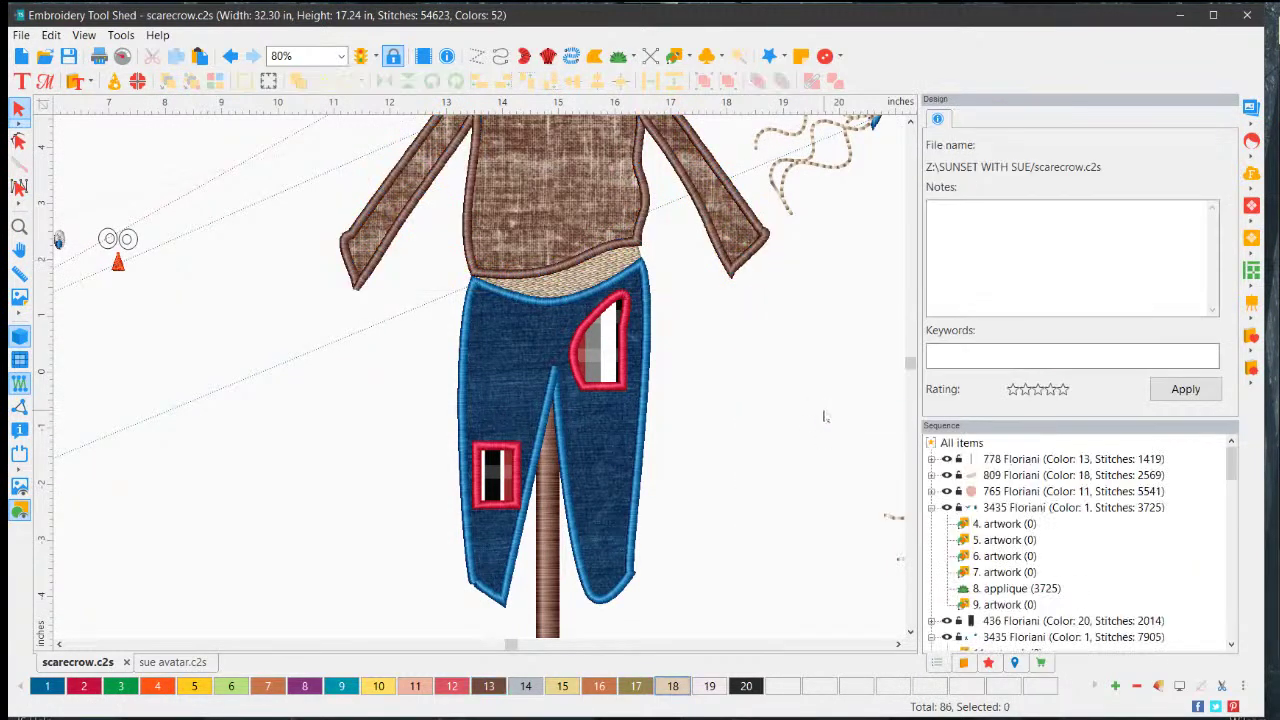
{"action": "left_click_drag", "start_coordinate": [1234, 478], "coordinate": [1232, 518]}
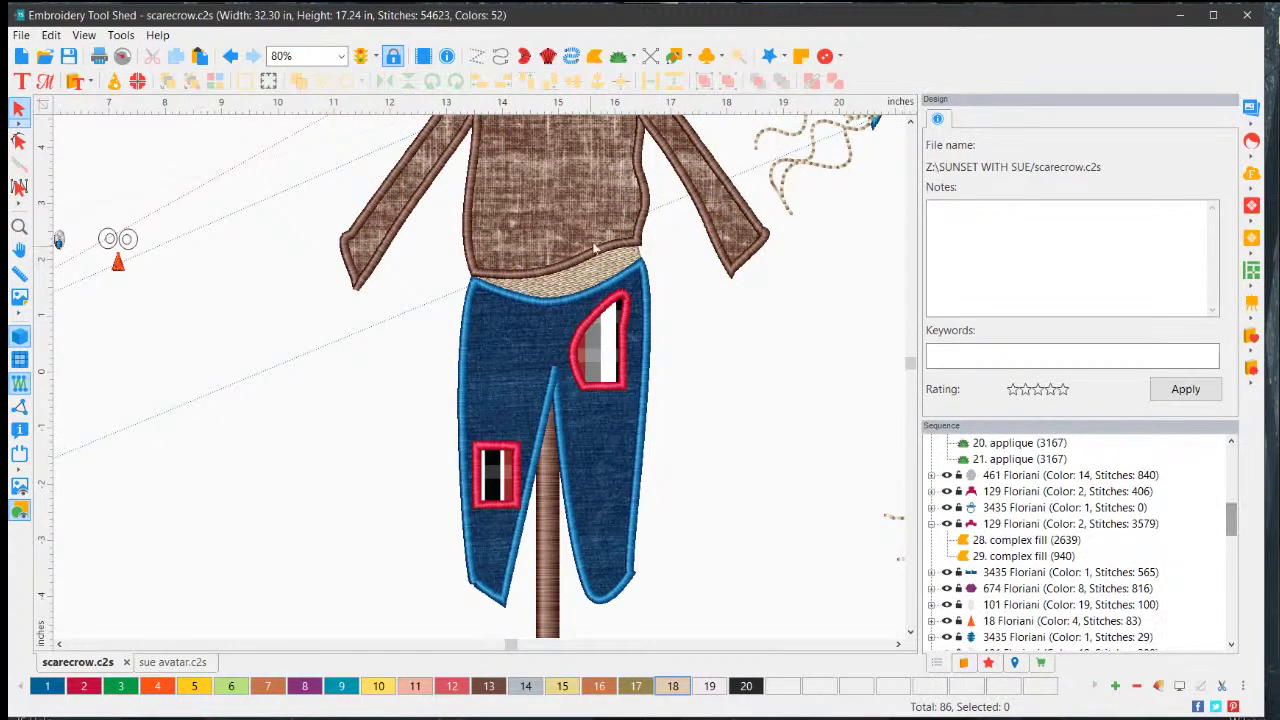
- Change the border type of the brown shirt applique, including its sleeves, to E-Stitch
{"action": "left_click", "coordinate": [748, 262]}
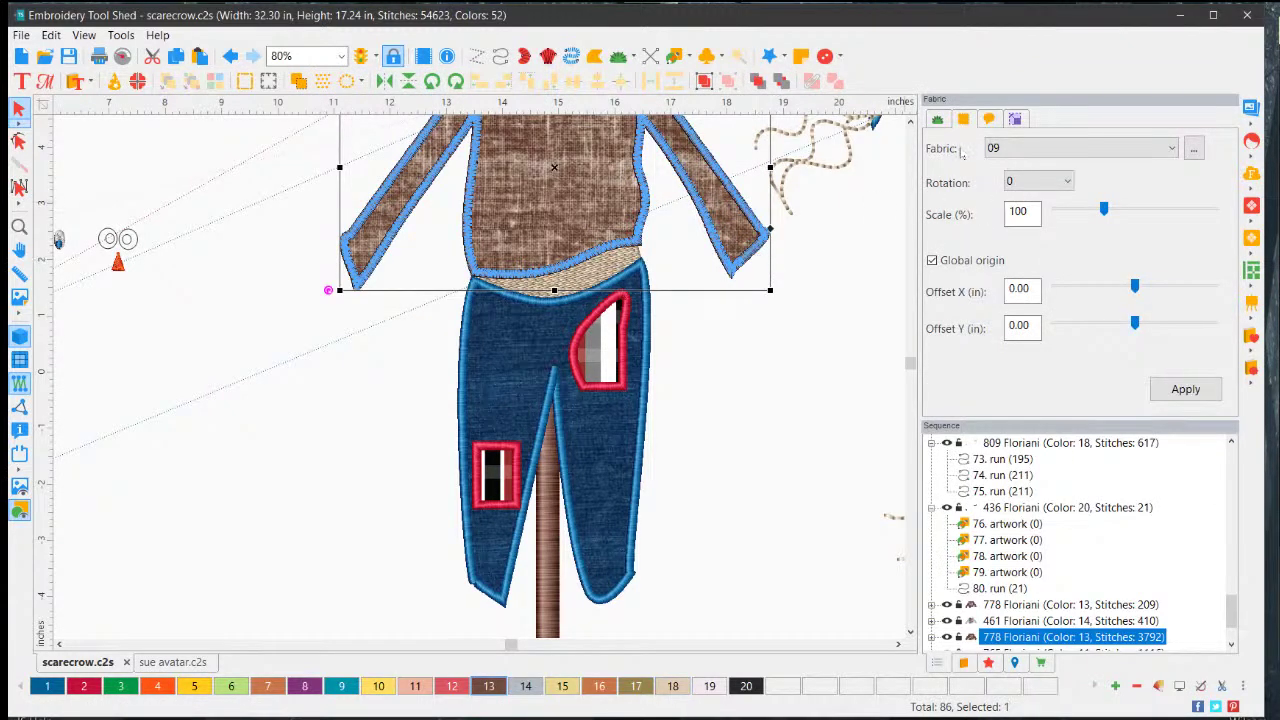
{"action": "left_click", "coordinate": [988, 120]}
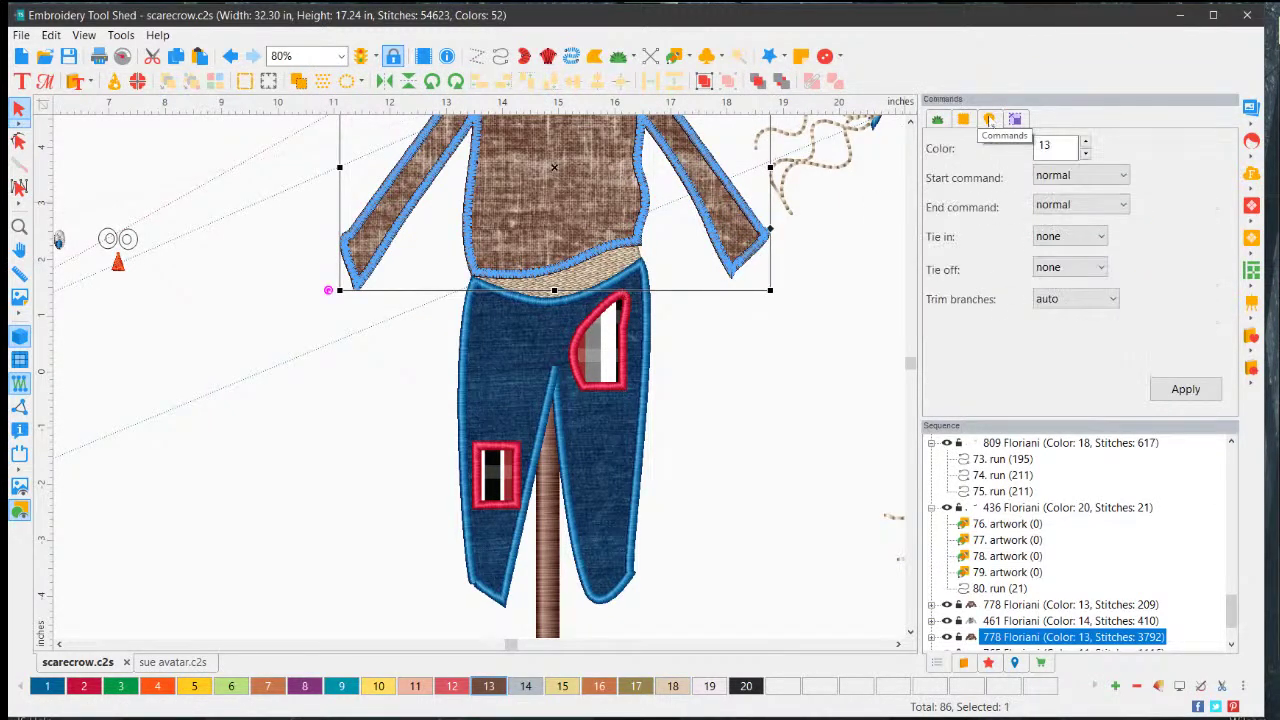
{"action": "left_click", "coordinate": [938, 120]}
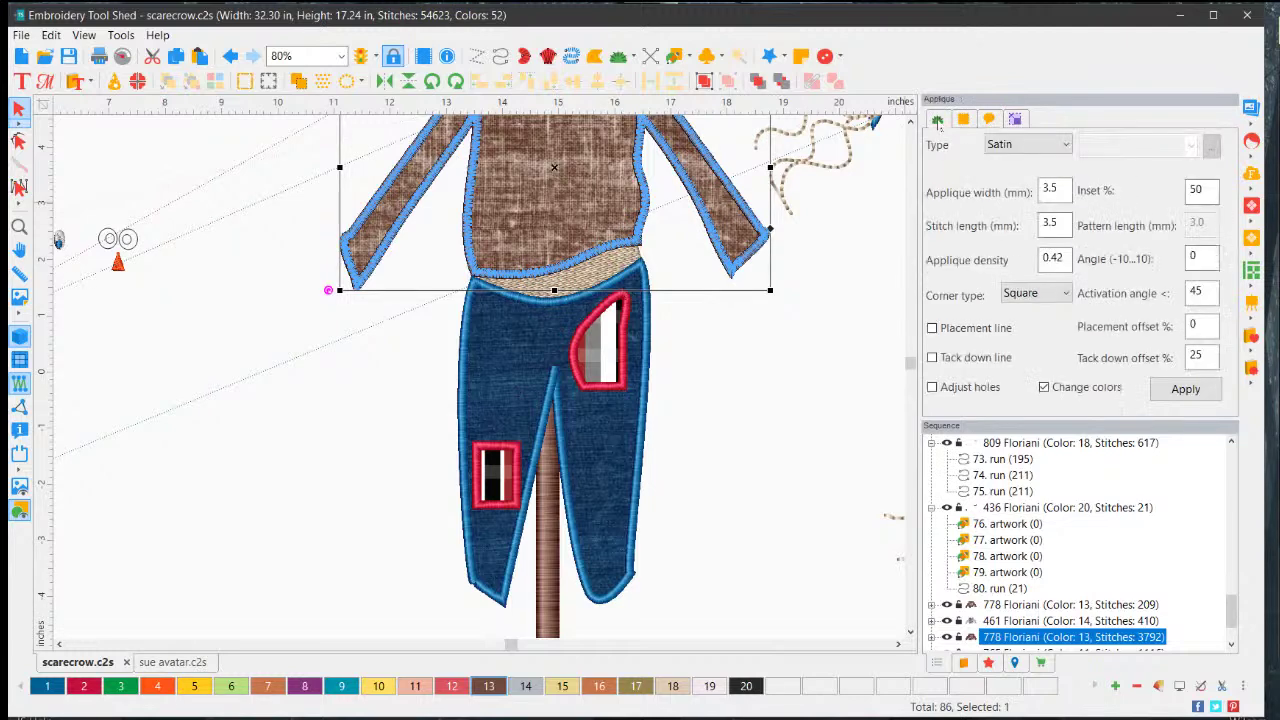
{"action": "left_click", "coordinate": [1048, 146]}
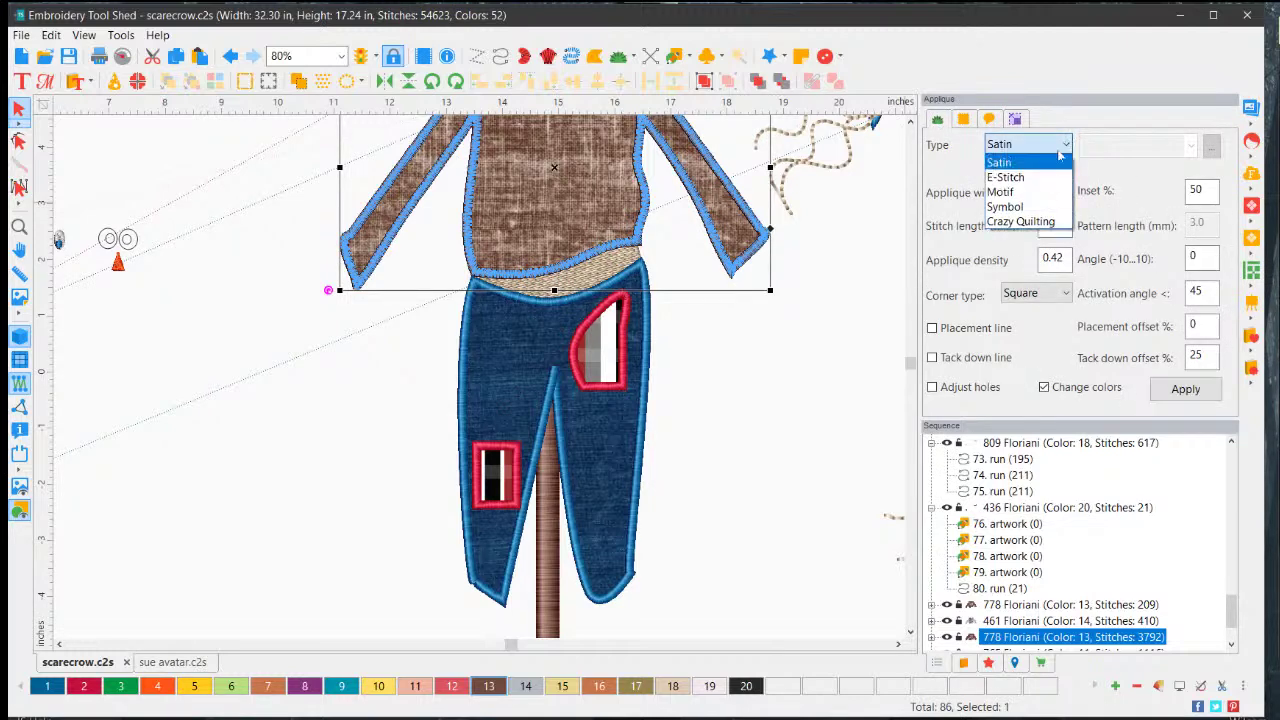
{"action": "left_click", "coordinate": [1006, 177]}
{"action": "left_click", "coordinate": [1185, 389]}
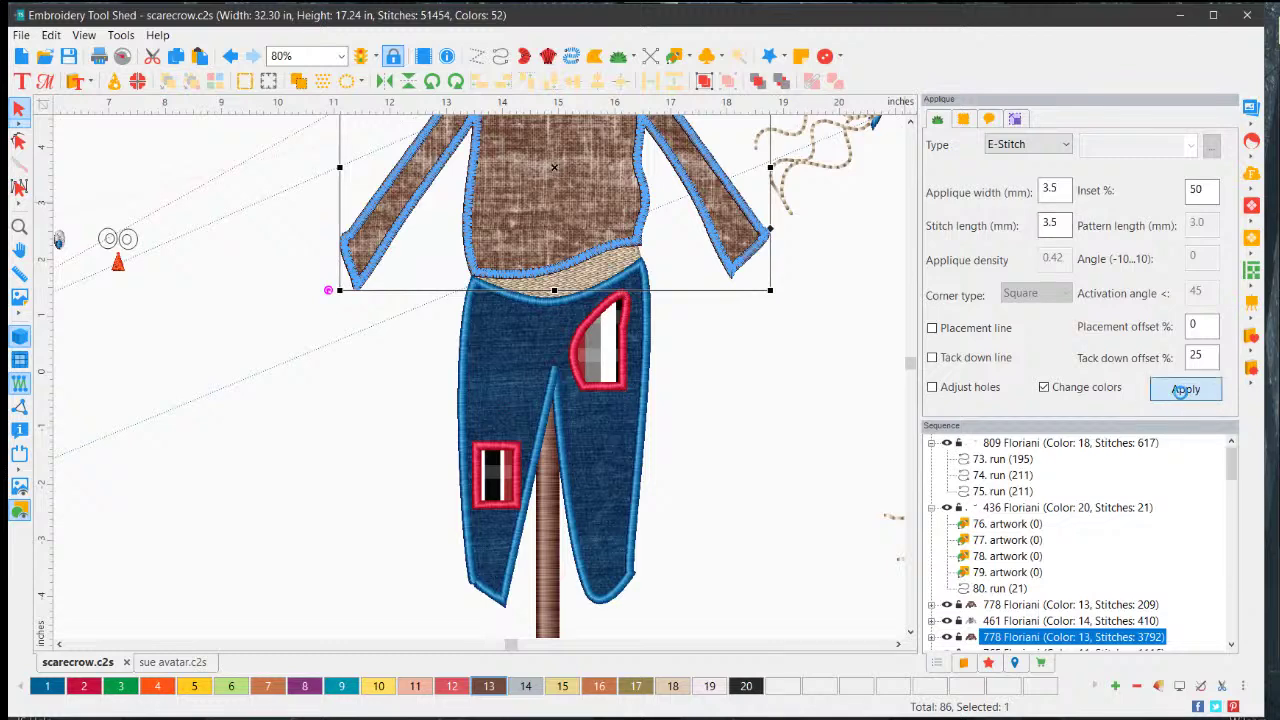
{"action": "left_click", "coordinate": [753, 446]}
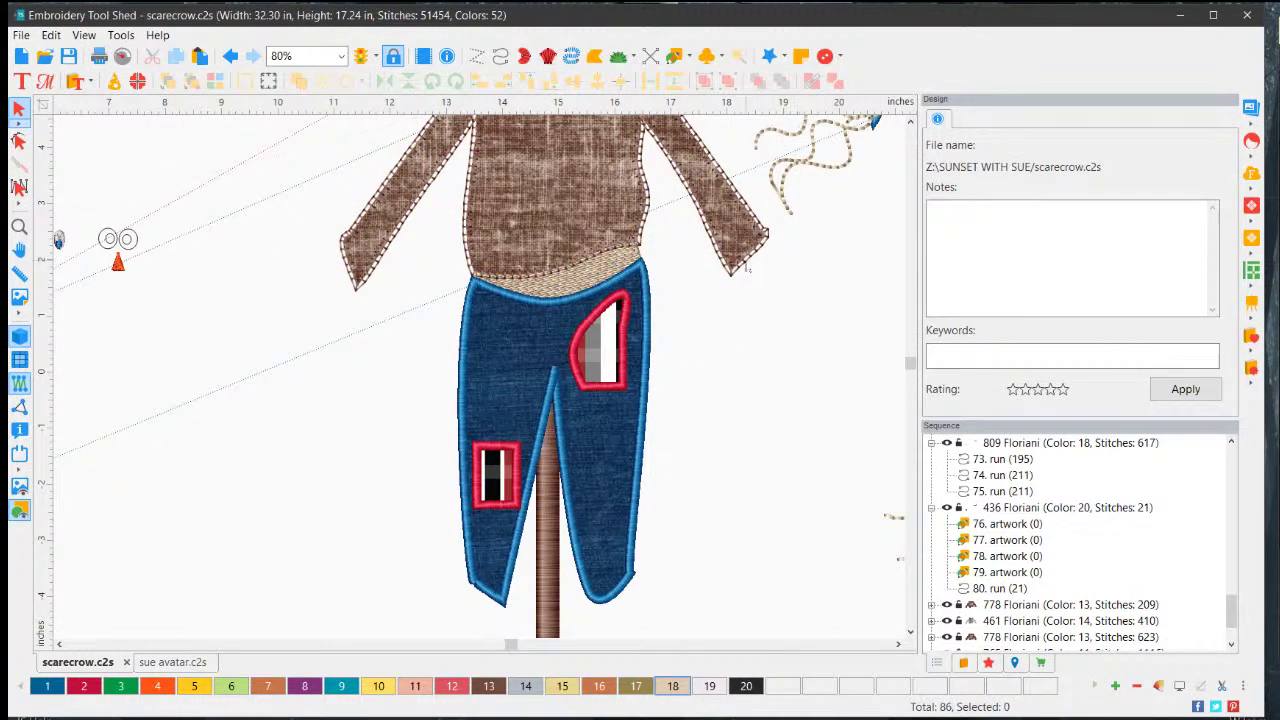
- Set the blue jeans applique's border type to E-Stitch
{"action": "left_click", "coordinate": [651, 386]}
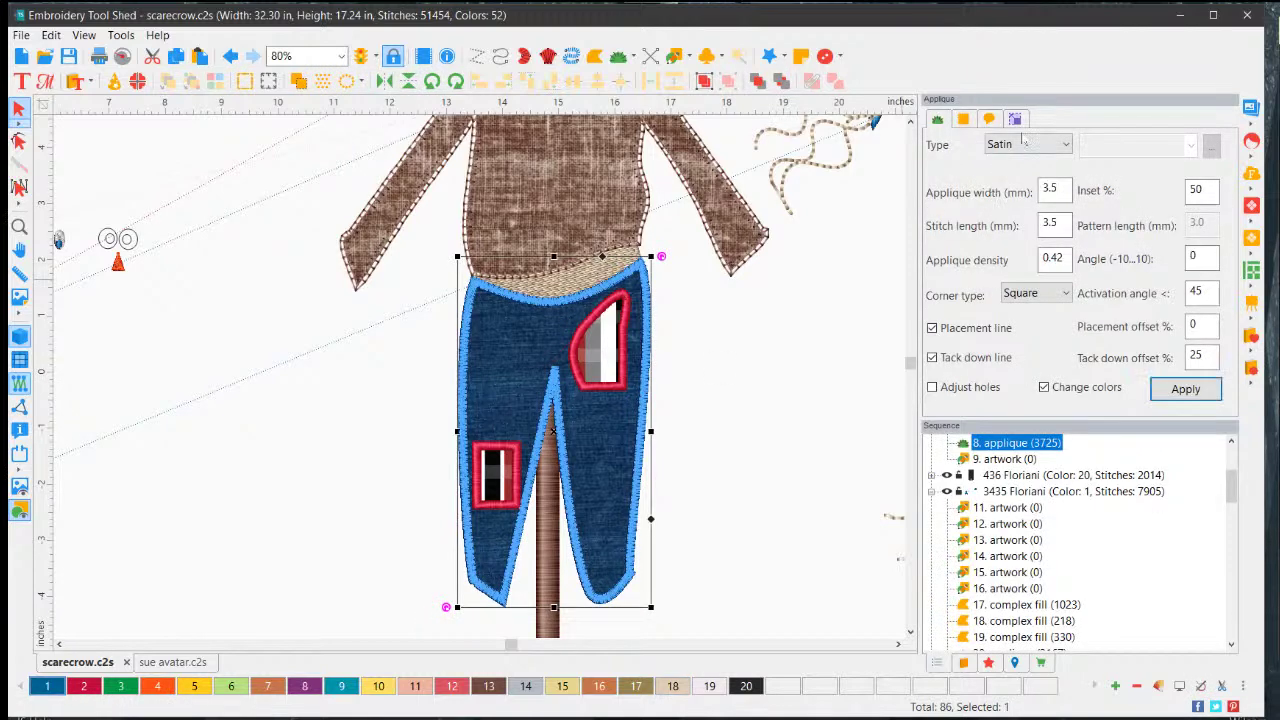
{"action": "left_click", "coordinate": [1020, 146]}
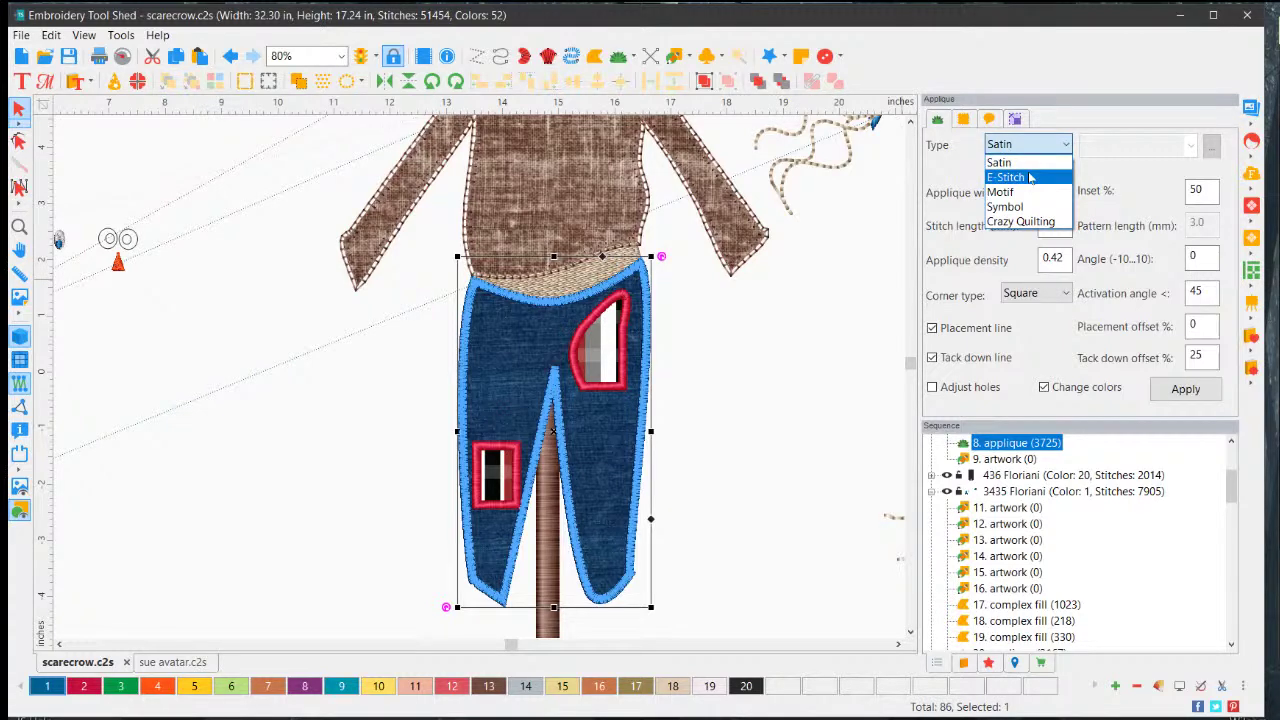
{"action": "left_click", "coordinate": [1030, 177]}
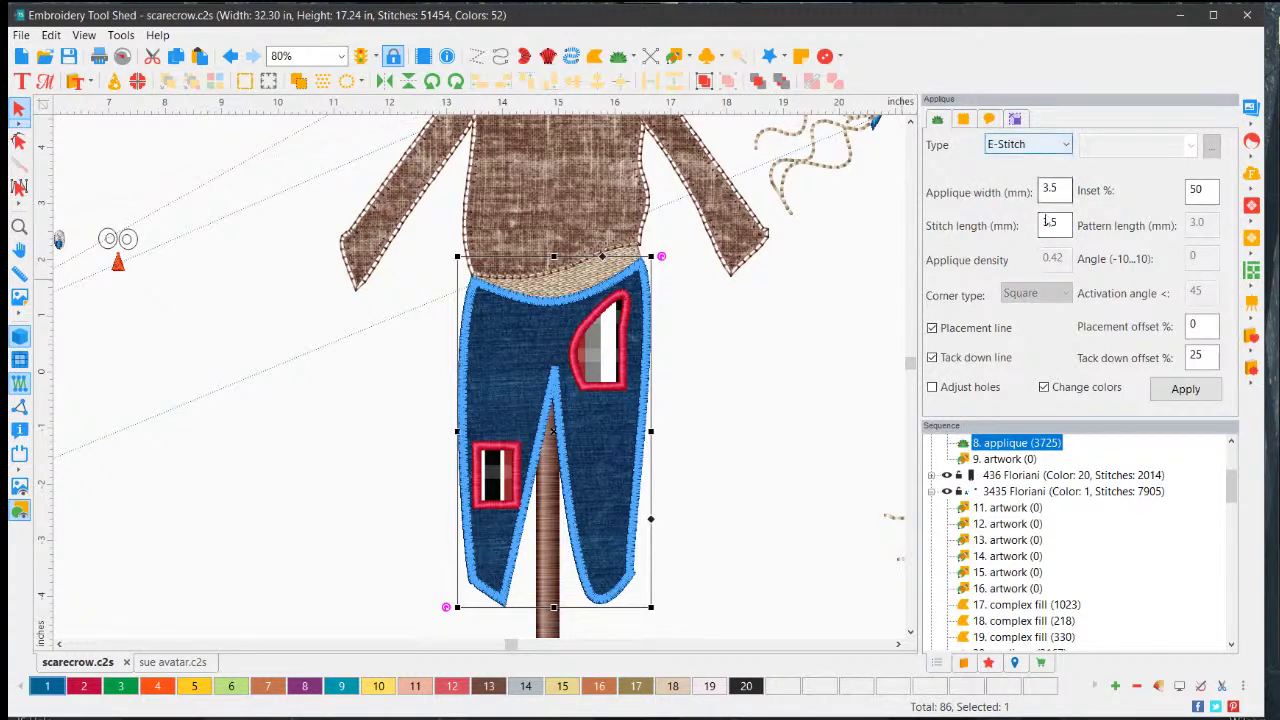
{"action": "left_click", "coordinate": [1170, 392]}
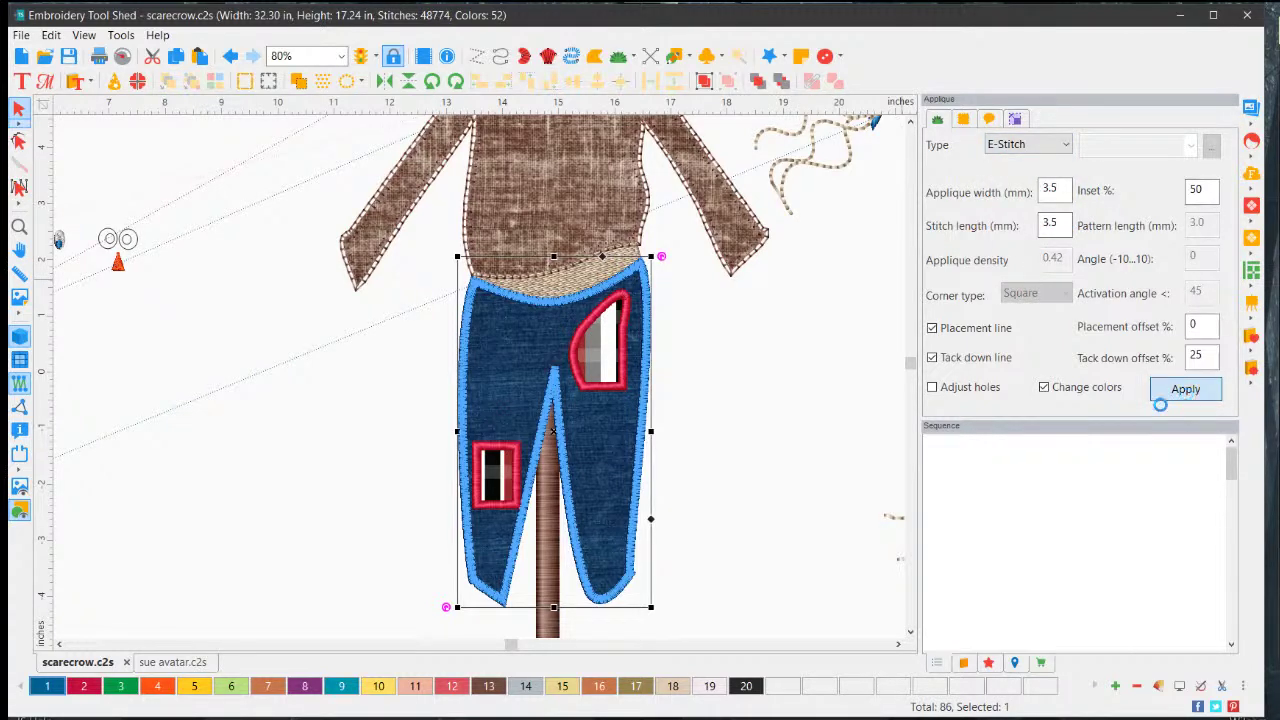
{"action": "left_click", "coordinate": [713, 497]}
- Switch the curved striped patch on the upper jeans leg to an E-Stitch applique border
{"action": "left_click", "coordinate": [619, 384]}
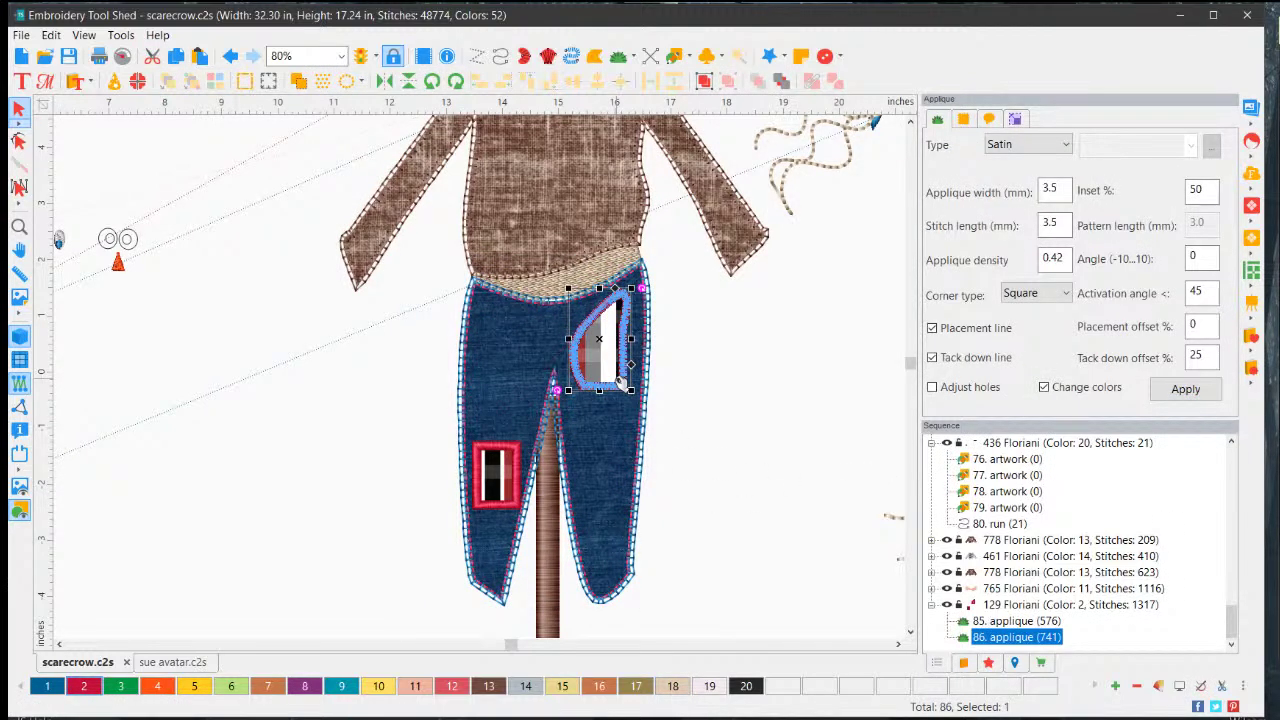
{"action": "left_click", "coordinate": [1040, 143]}
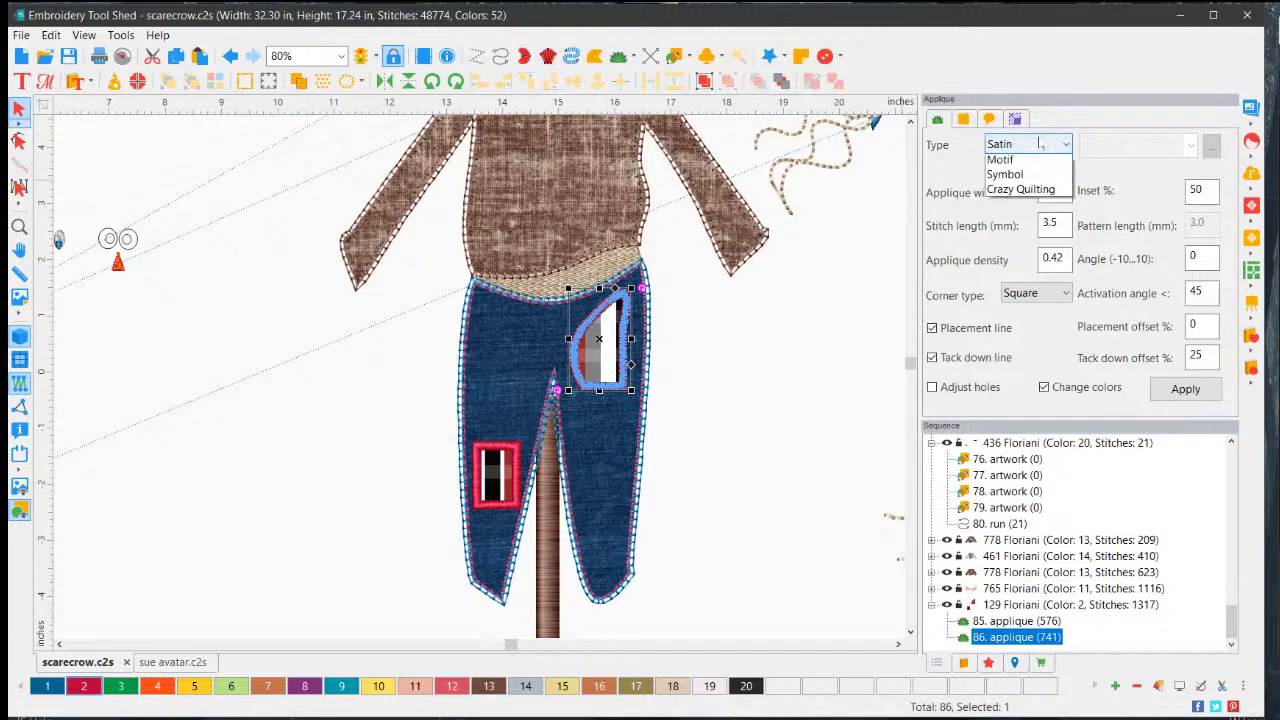
{"action": "left_click", "coordinate": [1012, 178]}
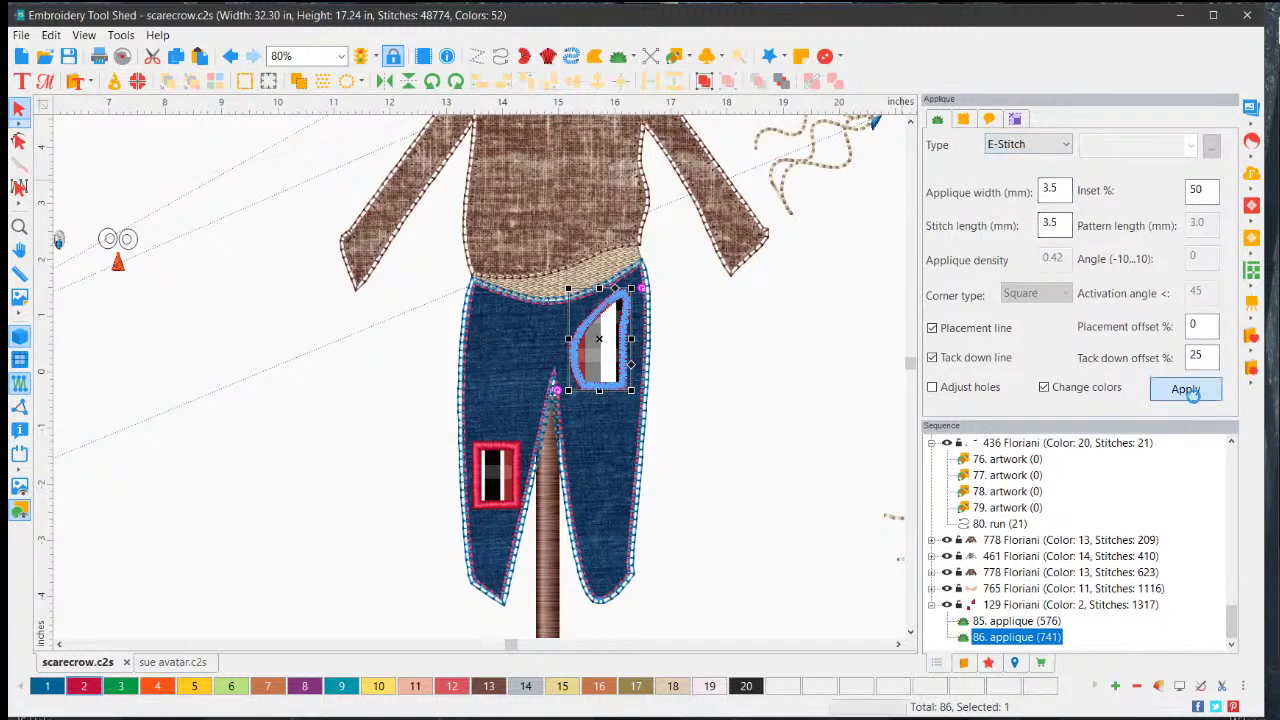
{"action": "left_click", "coordinate": [1185, 388]}
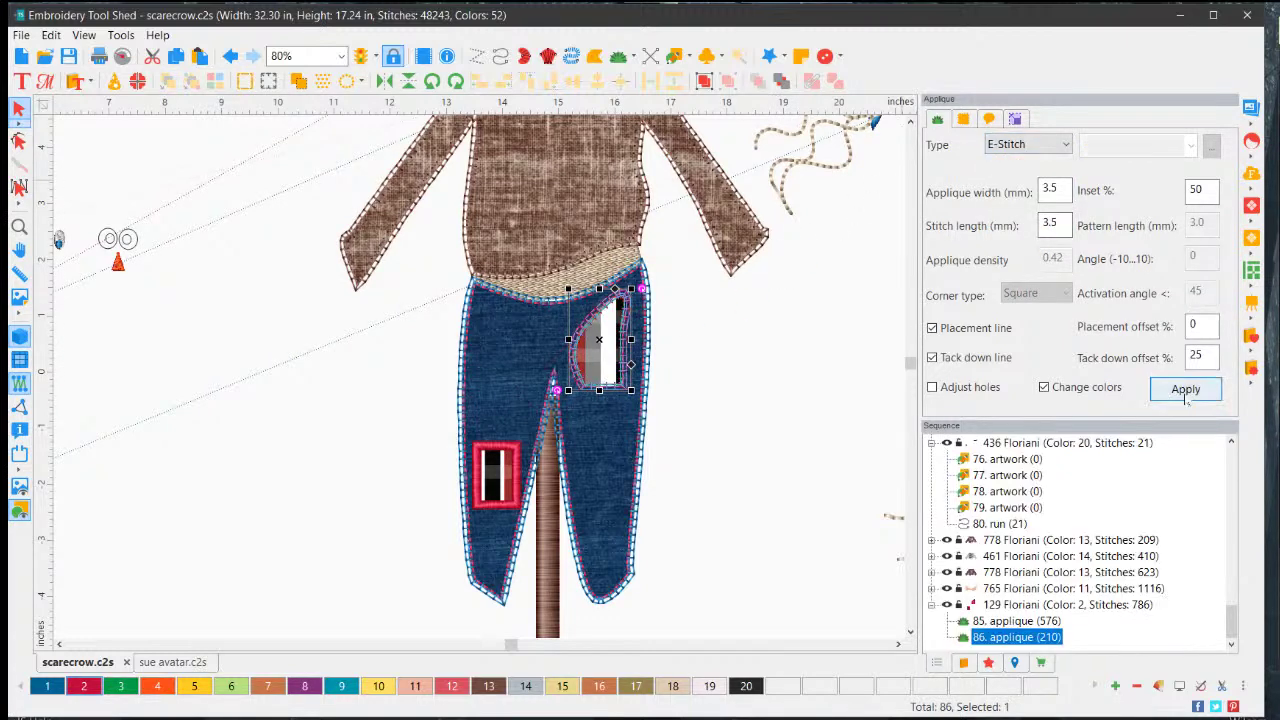
- Give the rectangular striped patch on the lower jeans leg an E-Stitch applique border
{"action": "left_click", "coordinate": [492, 502]}
{"action": "left_click", "coordinate": [1028, 143]}
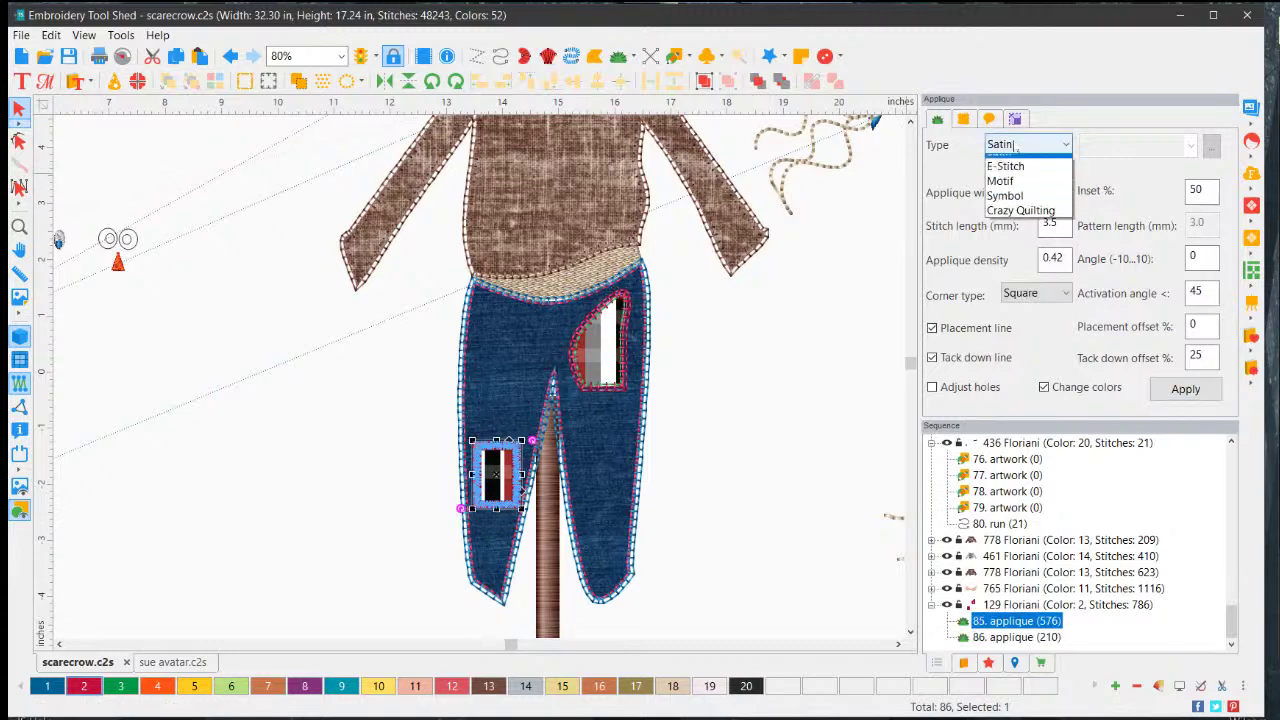
{"action": "left_click", "coordinate": [1012, 178]}
{"action": "left_click", "coordinate": [1185, 388]}
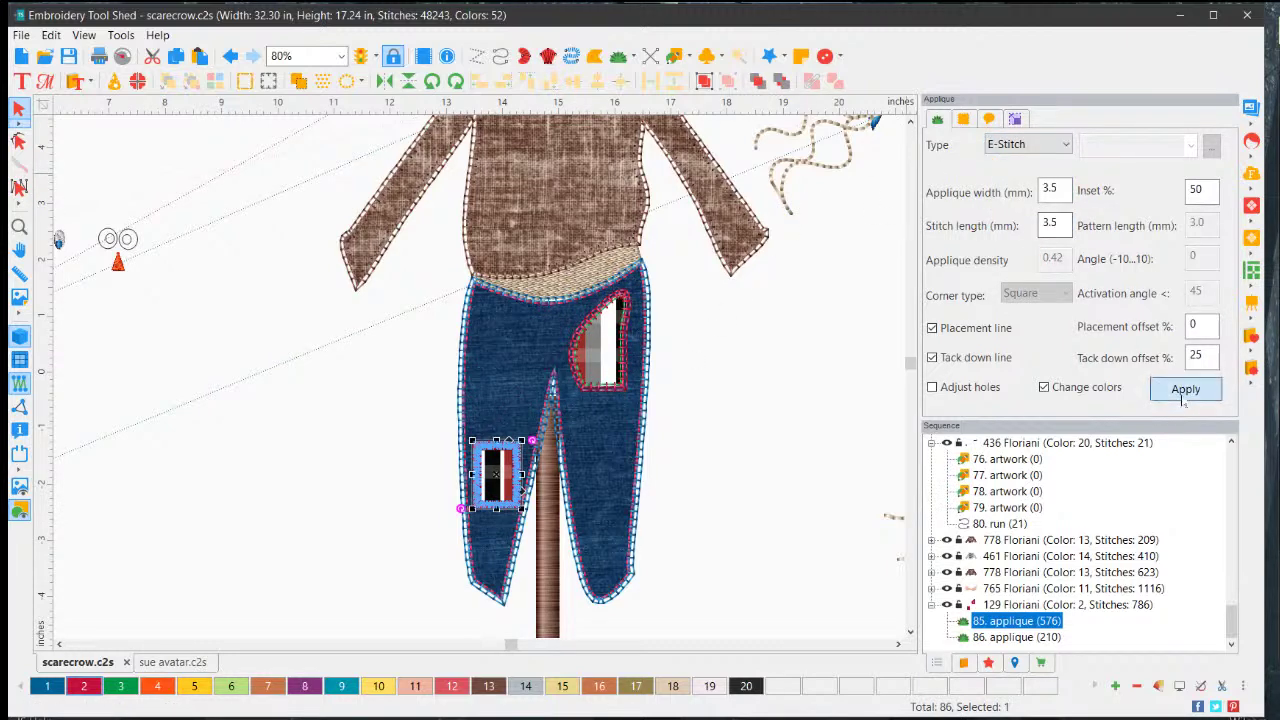
{"action": "left_click", "coordinate": [686, 469]}
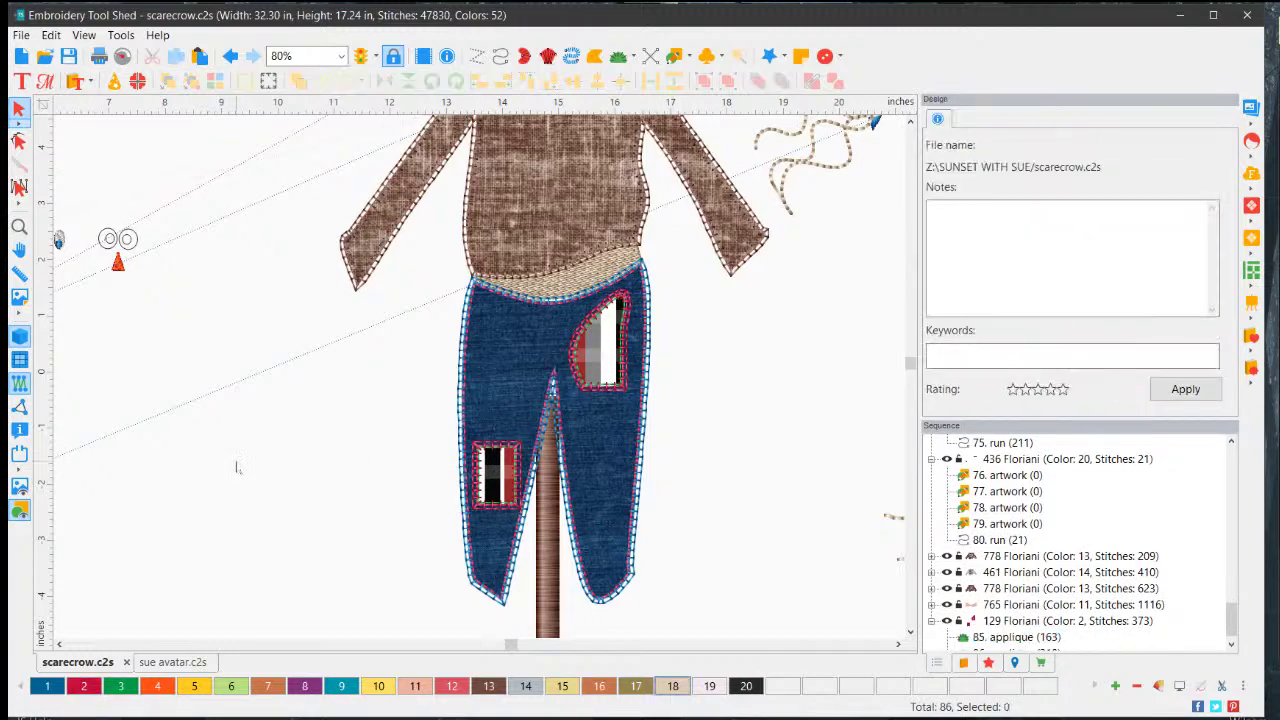
- Select four wavy straw strands at the other scarecrow's trouser cuff and move them onto the cuff below the rectangular striped patch
{"action": "scroll", "coordinate": [378, 313], "scroll_direction": "down", "scroll_amount": 5}
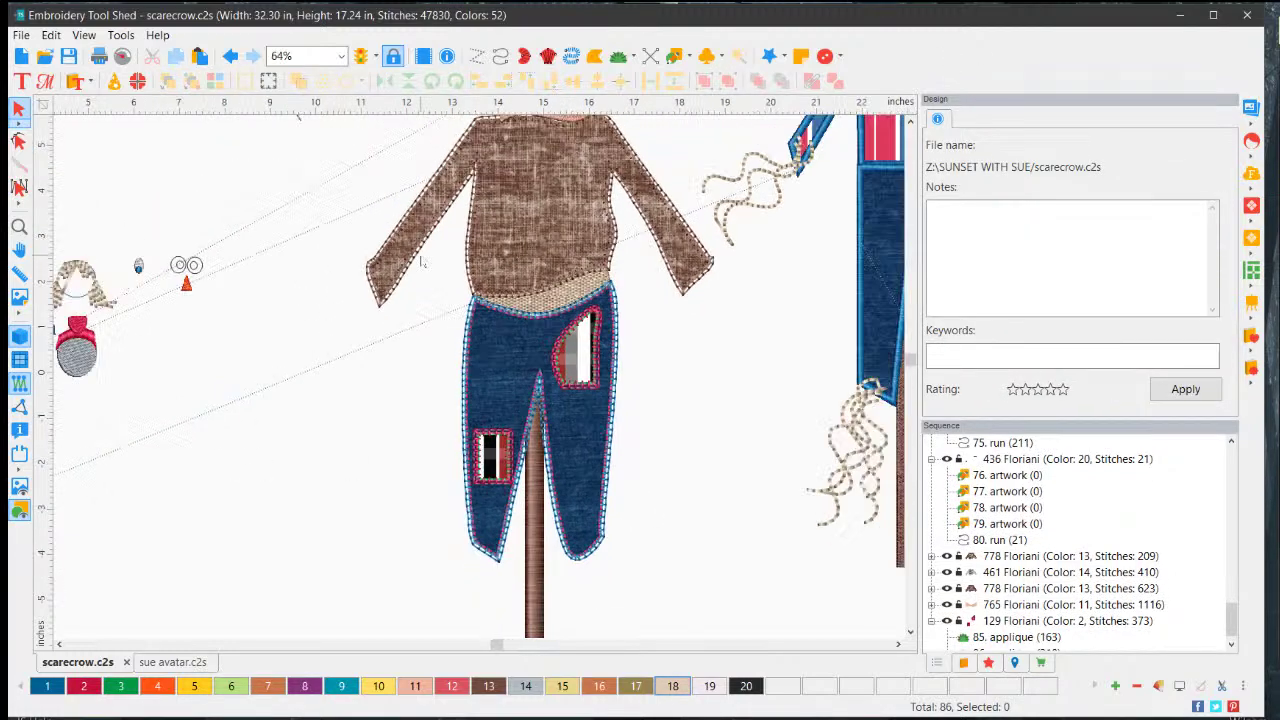
{"action": "scroll", "coordinate": [401, 201], "scroll_direction": "up", "scroll_amount": 3}
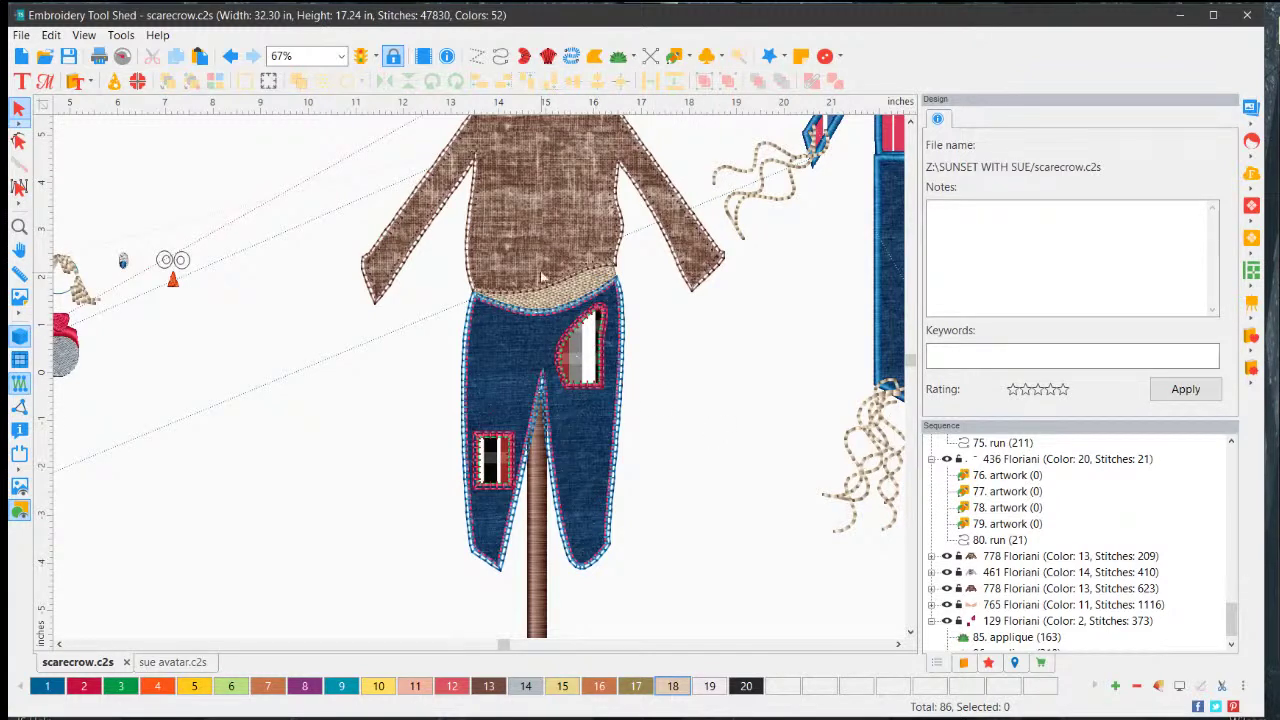
{"action": "scroll", "coordinate": [462, 272], "scroll_direction": "down", "scroll_amount": 4}
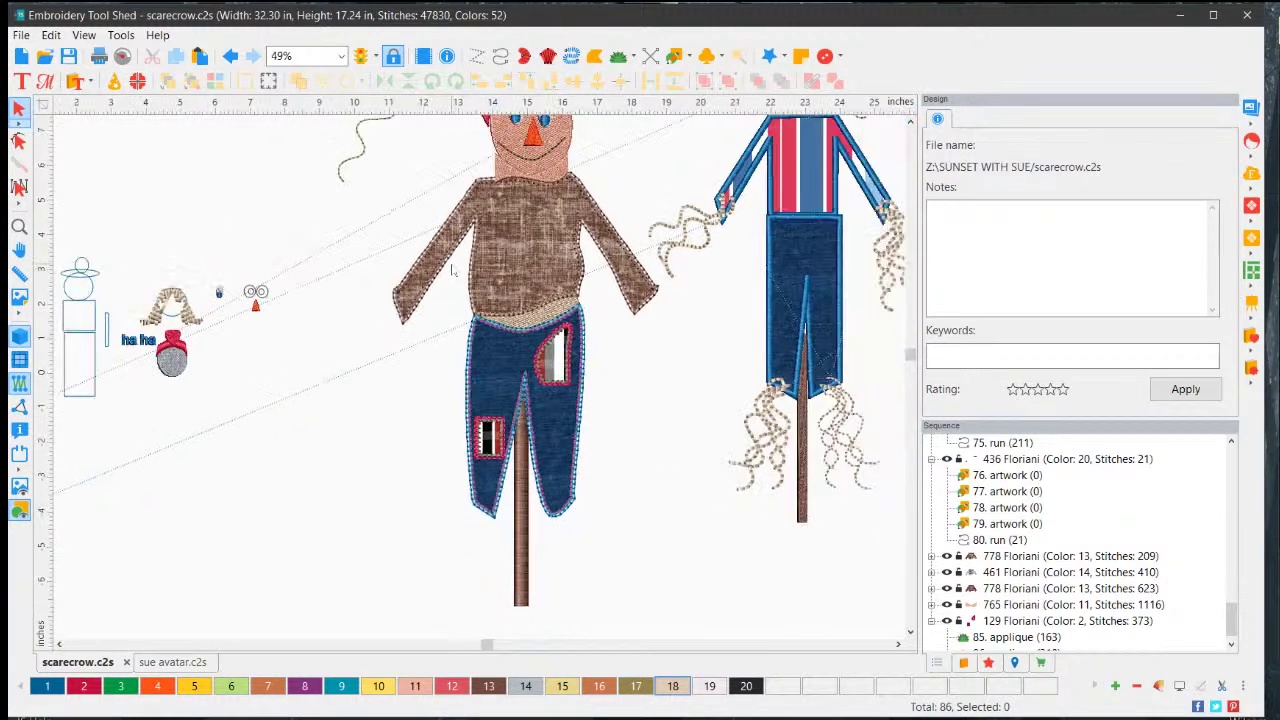
{"action": "scroll", "coordinate": [455, 268], "scroll_direction": "up", "scroll_amount": 3}
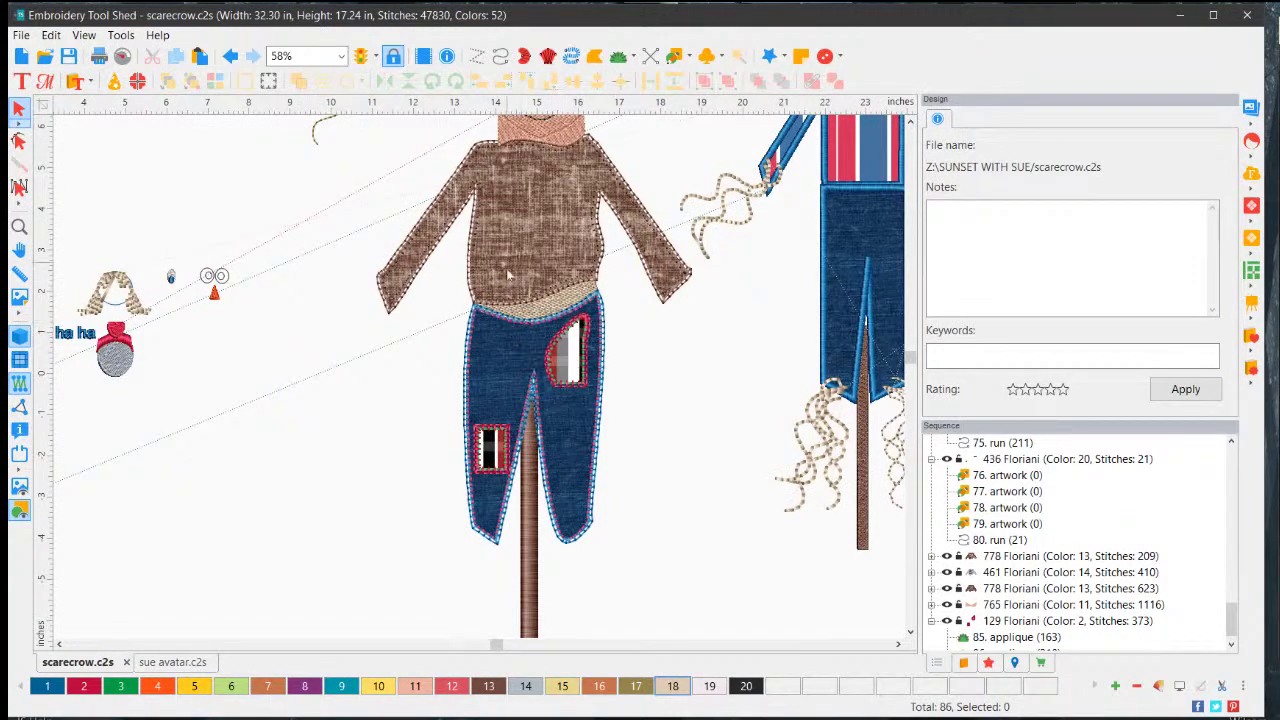
{"action": "left_click", "coordinate": [820, 427]}
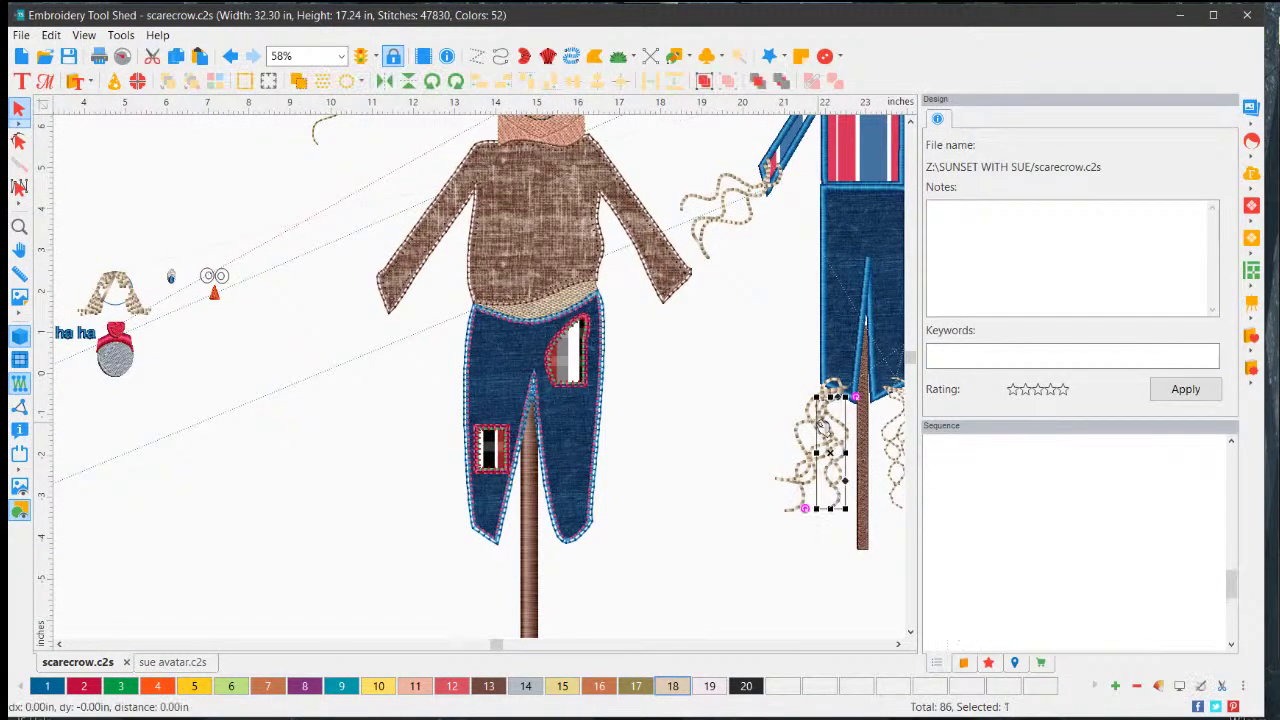
{"action": "left_click", "coordinate": [853, 530]}
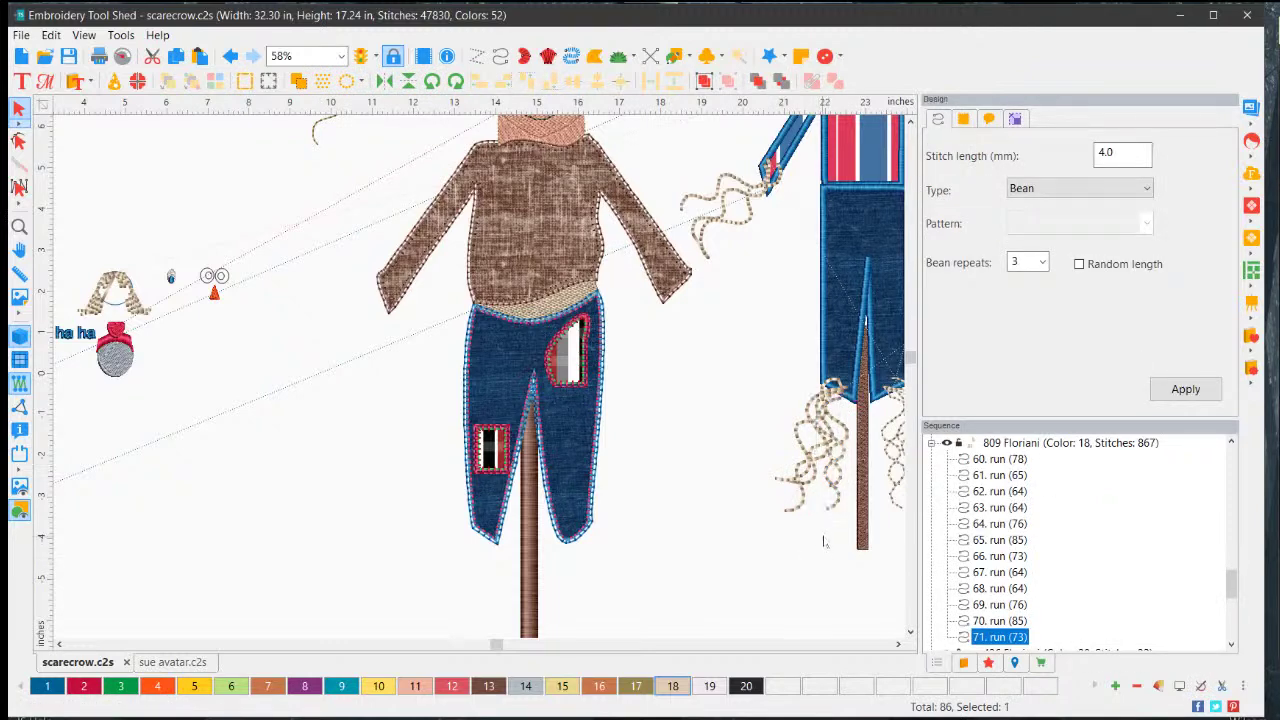
{"action": "mouse_move", "coordinate": [853, 530]}
{"action": "left_mouse_down"}
{"action": "mouse_move", "coordinate": [751, 409]}
{"action": "mouse_move", "coordinate": [751, 440]}
{"action": "mouse_move", "coordinate": [858, 526]}
{"action": "left_mouse_up"}
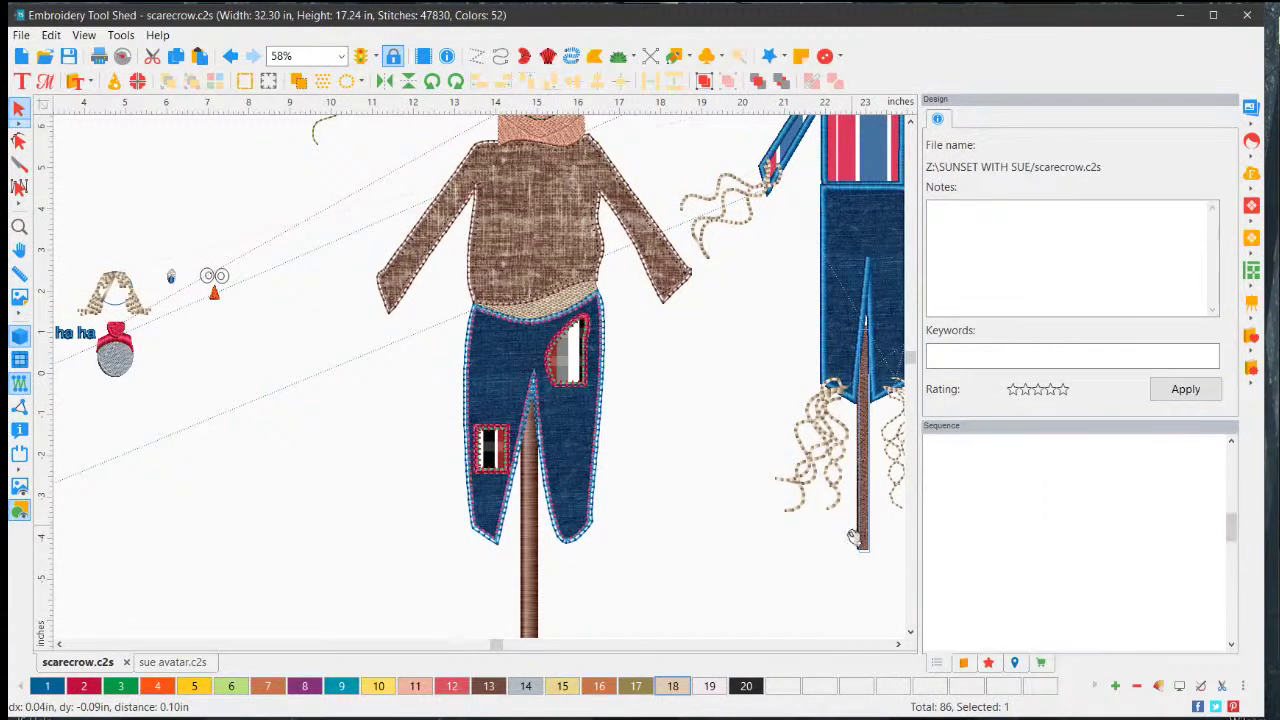
{"action": "left_click_drag", "start_coordinate": [763, 403], "coordinate": [868, 532]}
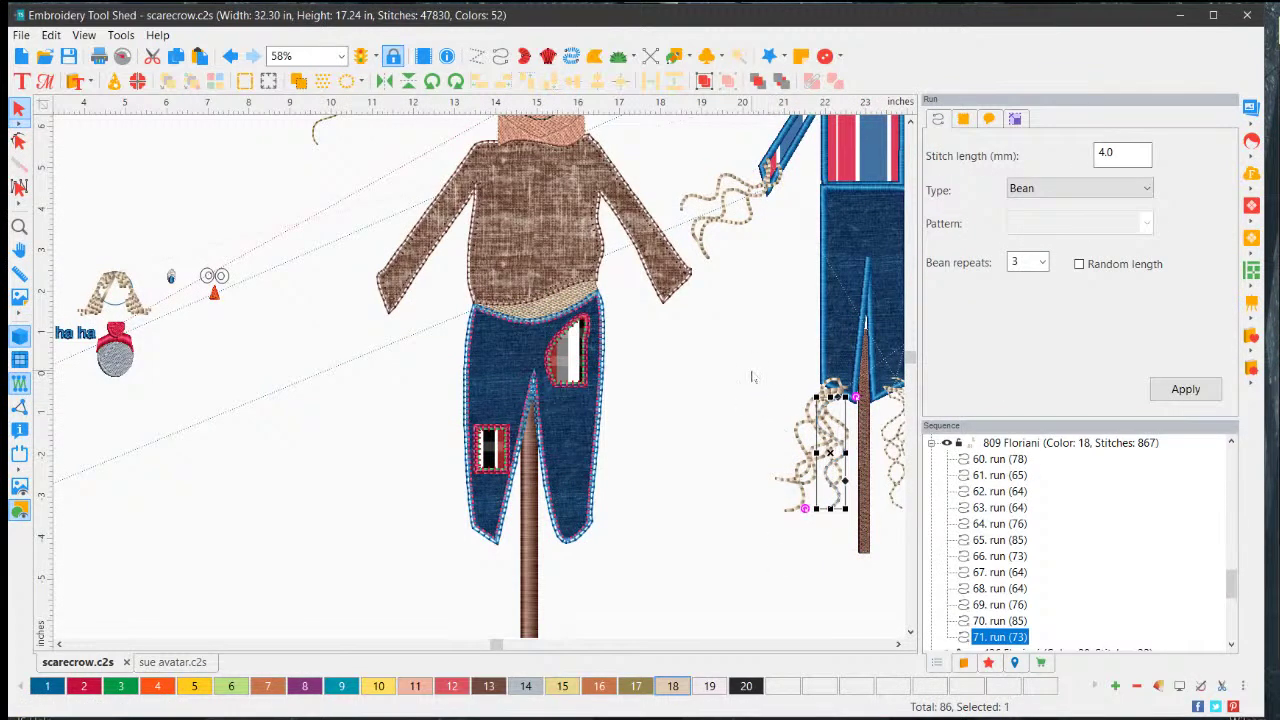
{"action": "left_click", "coordinate": [792, 397]}
{"action": "left_click_drag", "start_coordinate": [763, 385], "coordinate": [865, 530]}
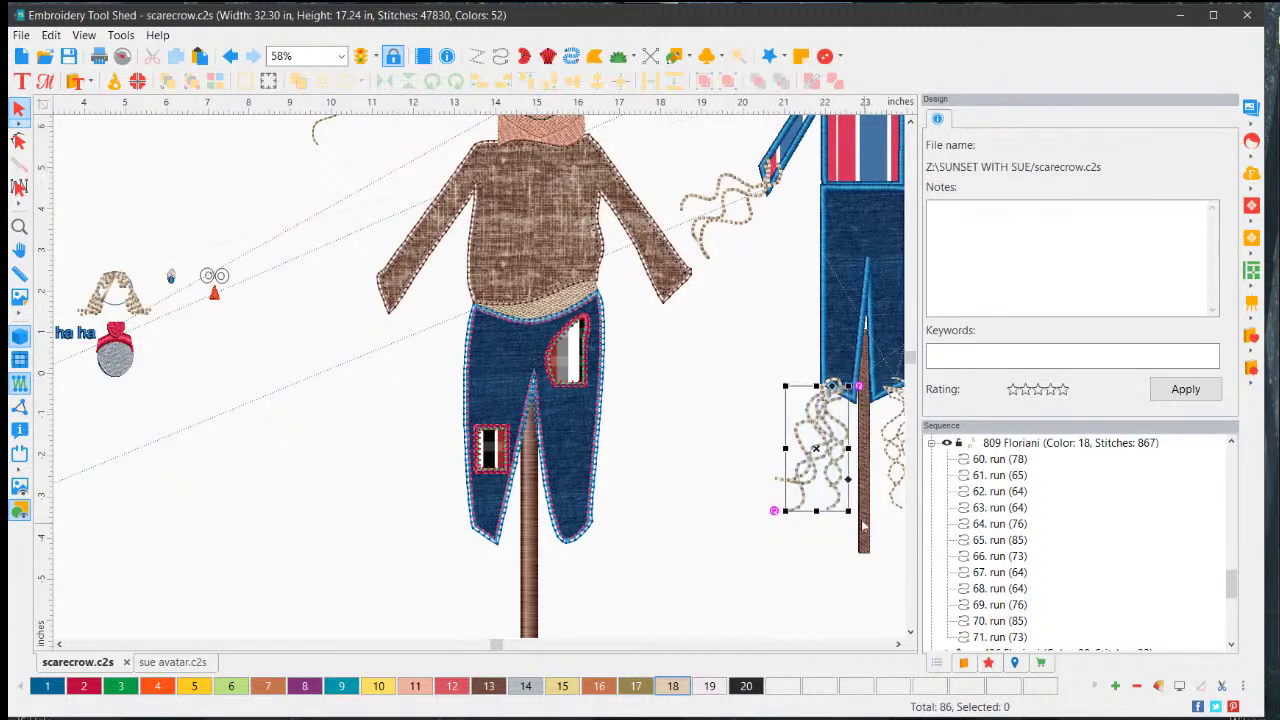
{"action": "mouse_move", "coordinate": [690, 459]}
{"action": "left_mouse_down"}
{"action": "mouse_move", "coordinate": [457, 585]}
{"action": "mouse_move", "coordinate": [474, 564]}
{"action": "left_mouse_up"}
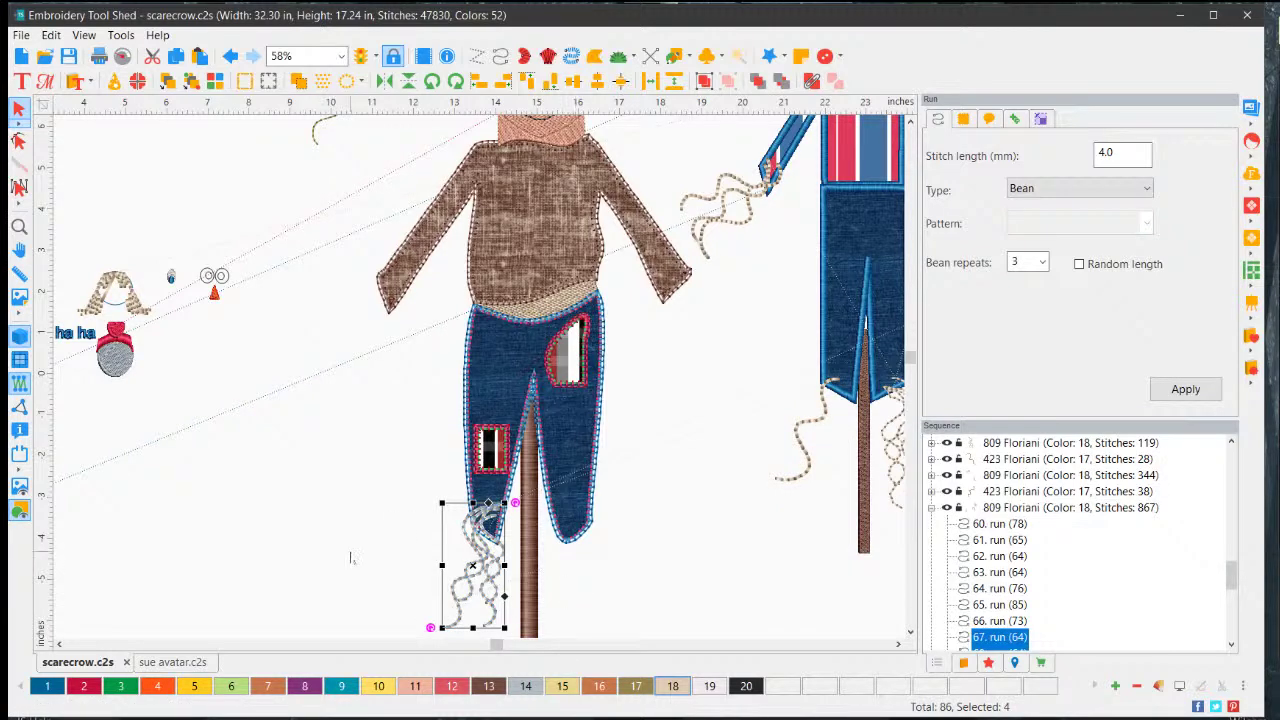
- Send the four moved straw strands to the back of the stitching order, behind the jeans
{"action": "right_click", "coordinate": [486, 563]}
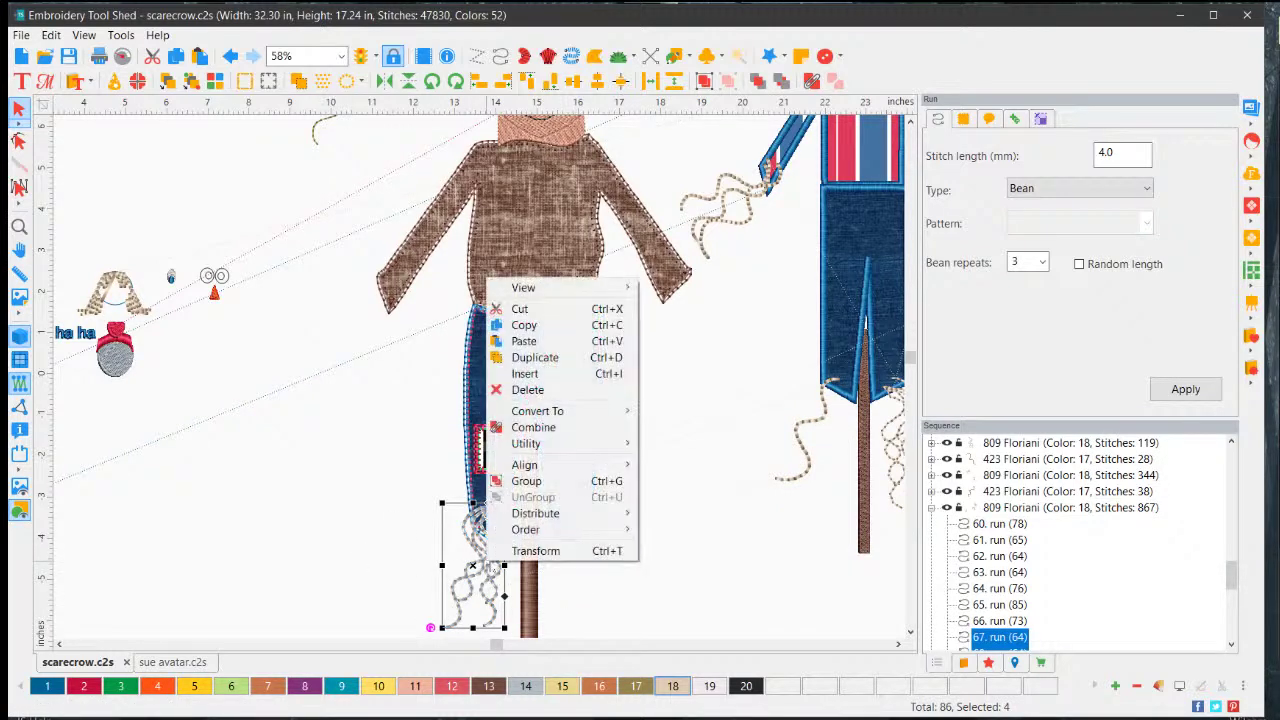
{"action": "mouse_move", "coordinate": [587, 533]}
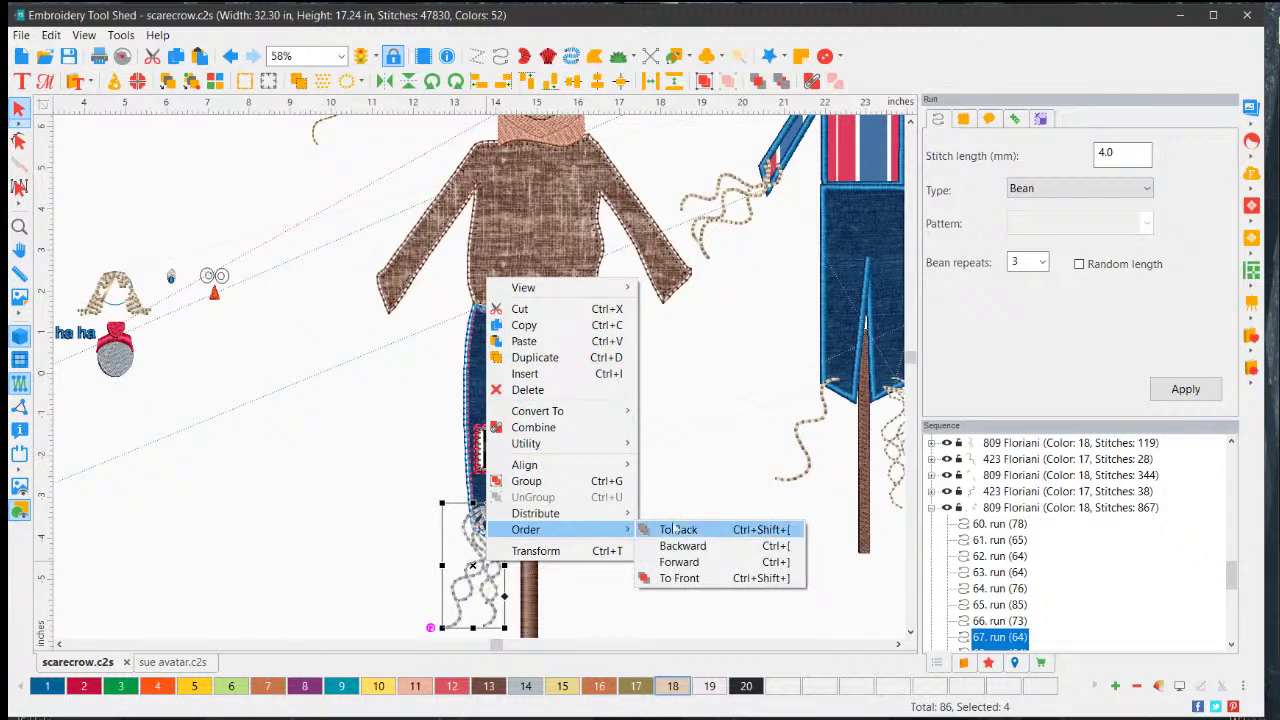
{"action": "left_click", "coordinate": [678, 529]}
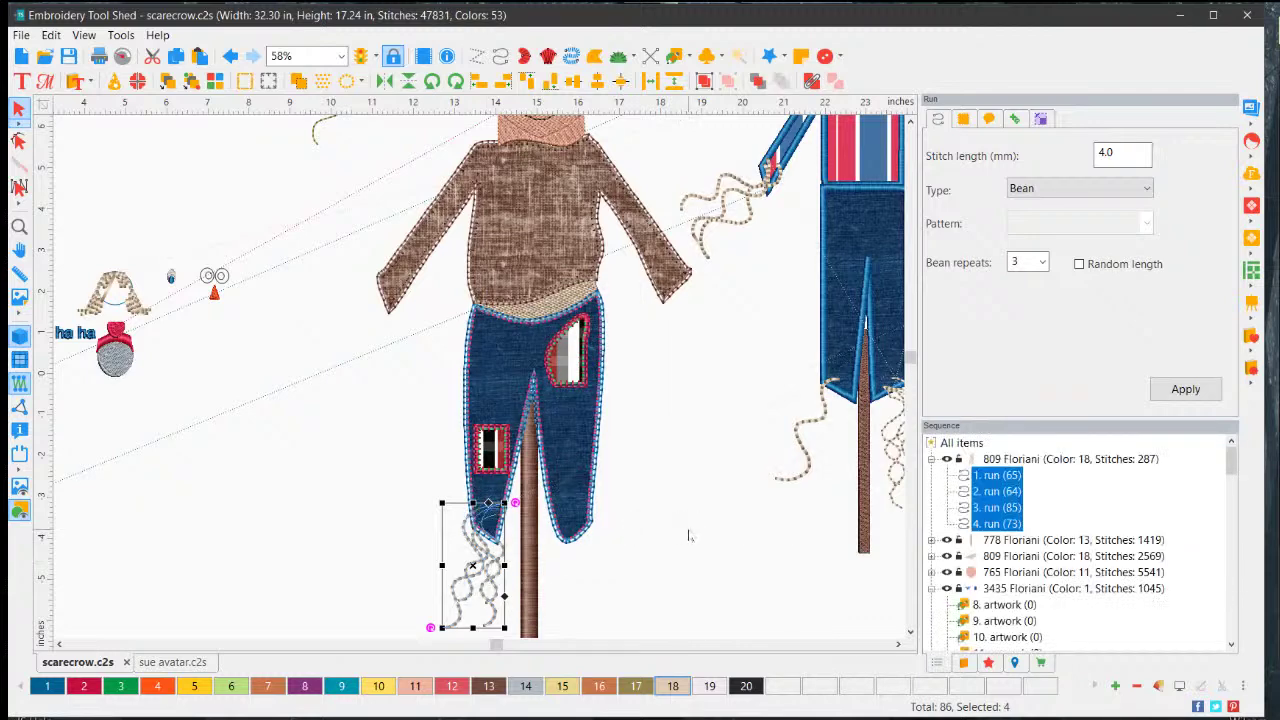
- Move one more wavy straw strand from the other scarecrow's trouser cuff onto the same jeans cuff and send it to the back of the order
{"action": "left_click", "coordinate": [651, 627]}
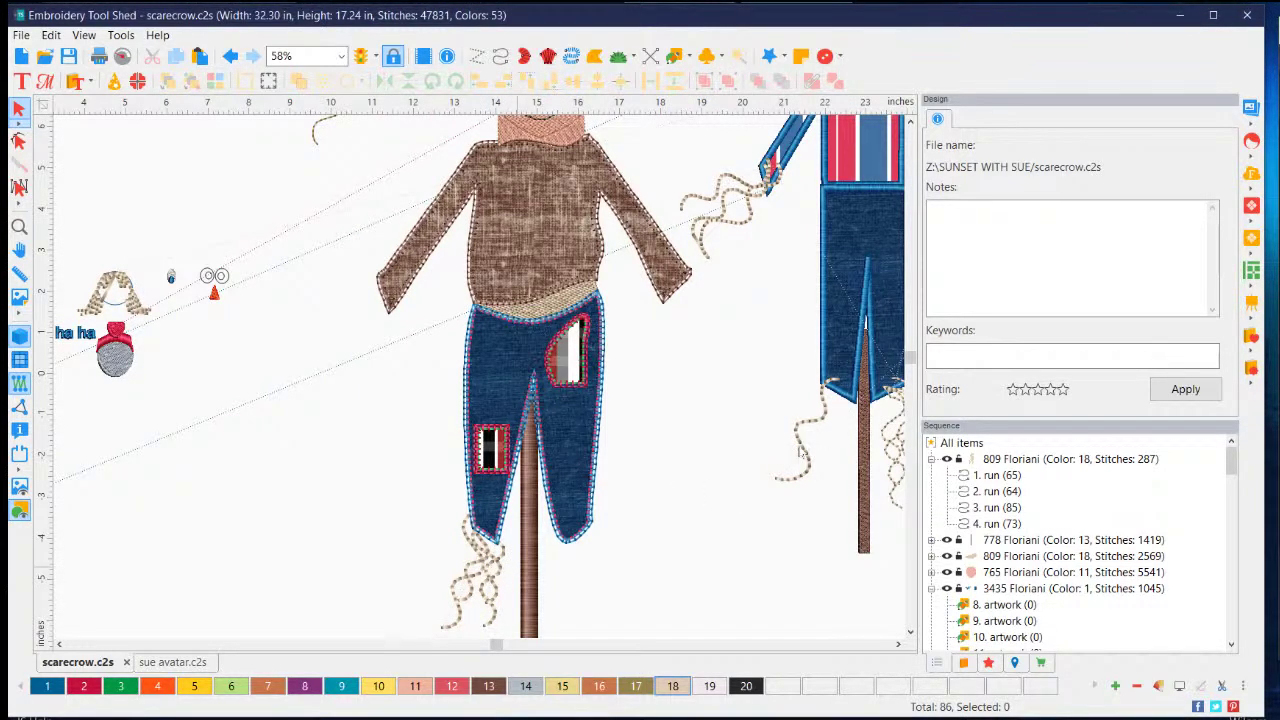
{"action": "left_click_drag", "start_coordinate": [809, 460], "coordinate": [477, 605]}
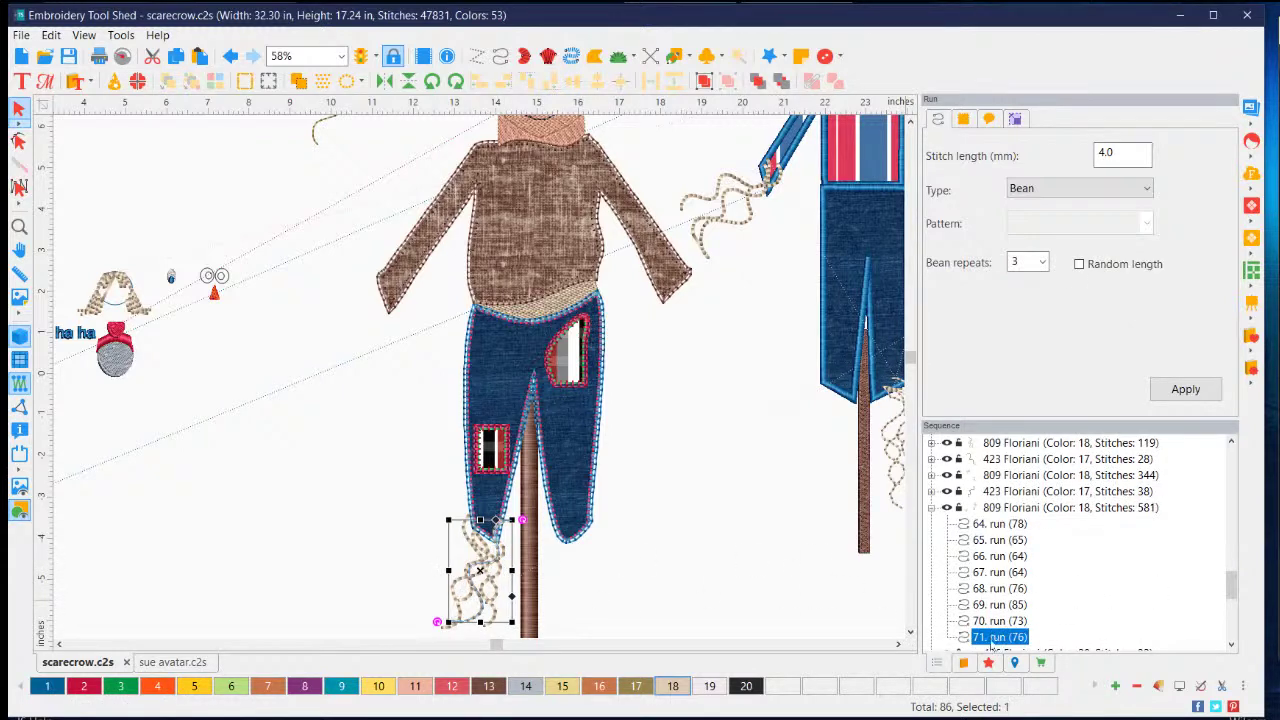
{"action": "right_click", "coordinate": [990, 645]}
{"action": "mouse_move", "coordinate": [1085, 537]}
{"action": "mouse_move", "coordinate": [1066, 607]}
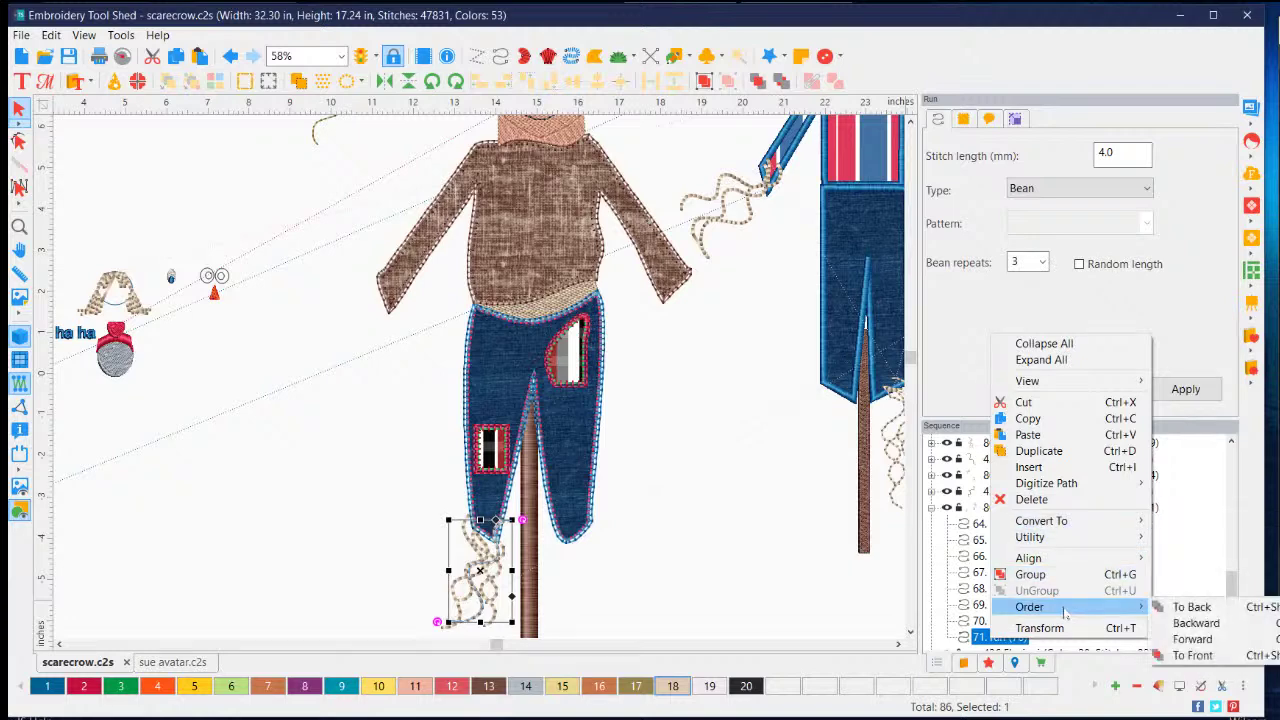
{"action": "left_click", "coordinate": [1190, 607]}
{"action": "left_click", "coordinate": [729, 520]}
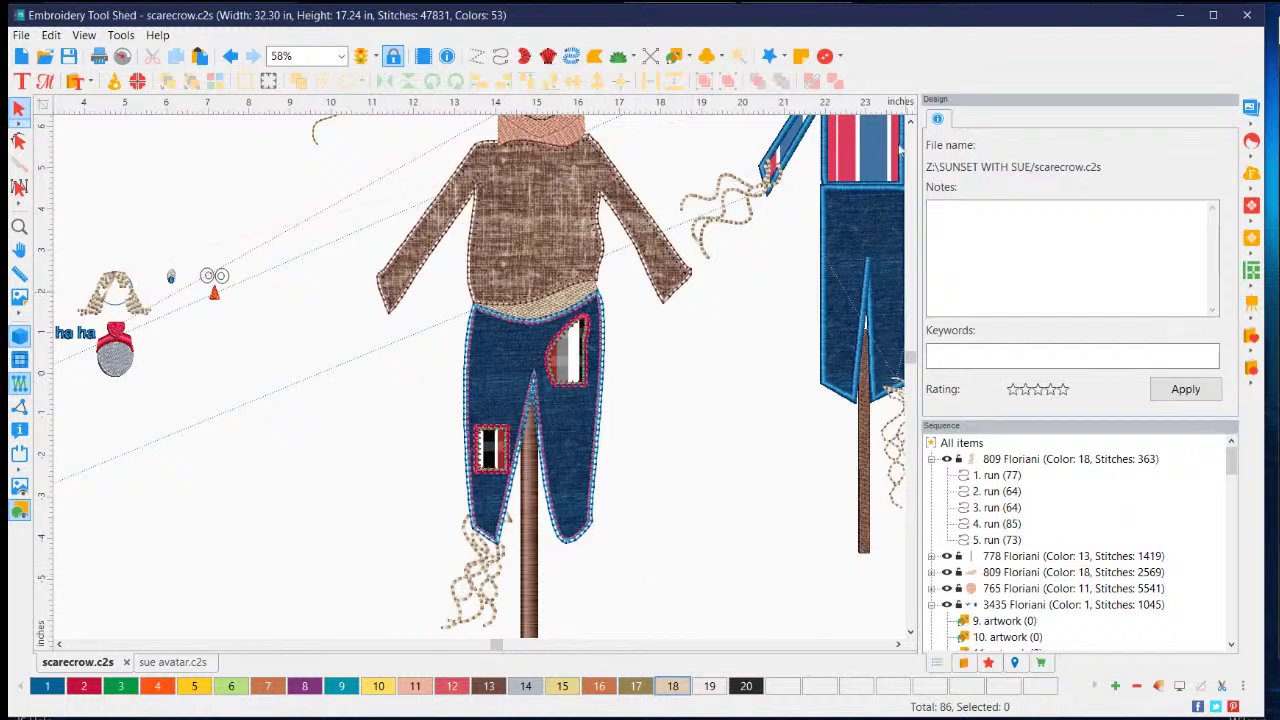
- Recolour the brown-shirted scarecrow's face and neck fills to Floriani 809 Nude Gold (color 18)
{"action": "scroll", "coordinate": [910, 120], "scroll_direction": "up", "scroll_amount": 3}
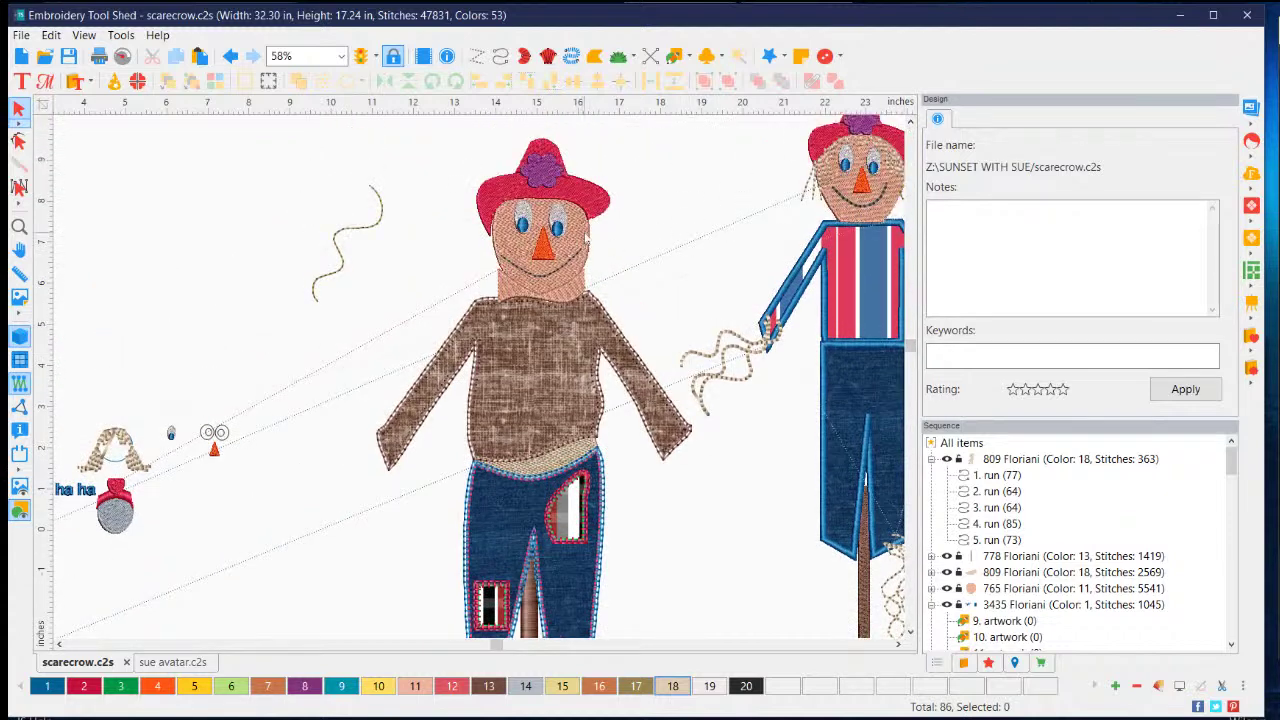
{"action": "left_click", "coordinate": [587, 233]}
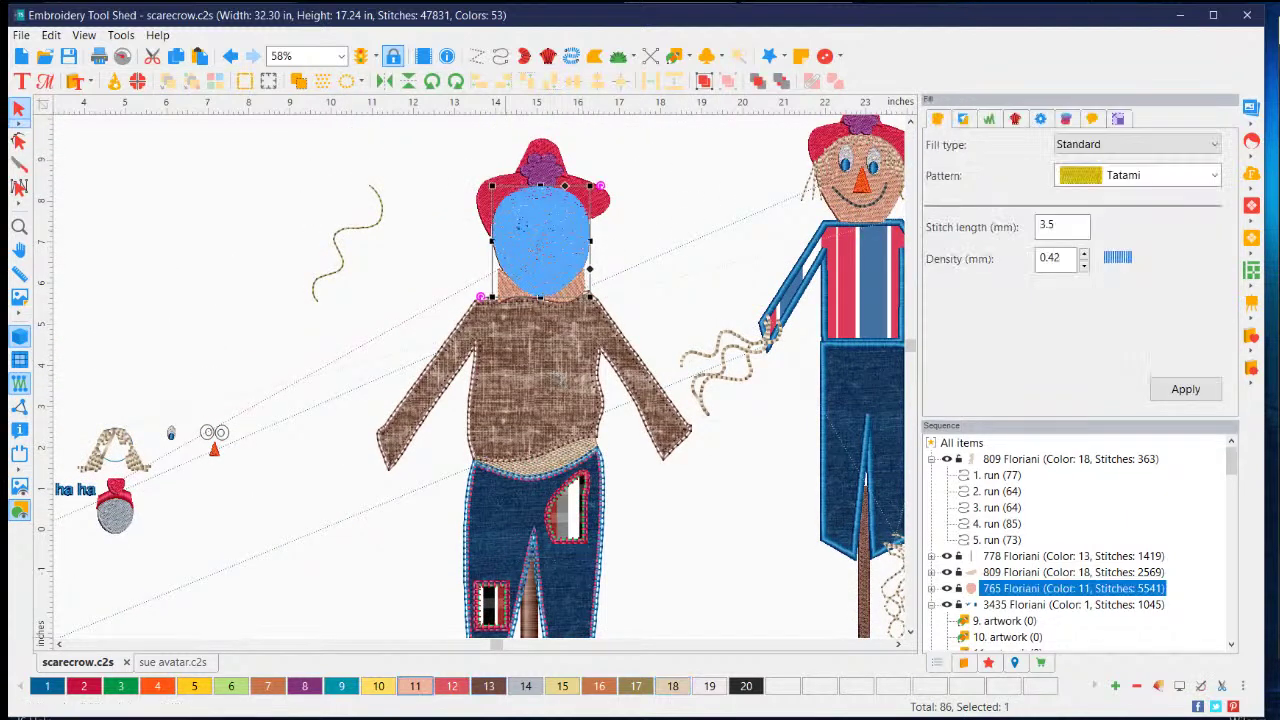
{"action": "left_click", "coordinate": [677, 690]}
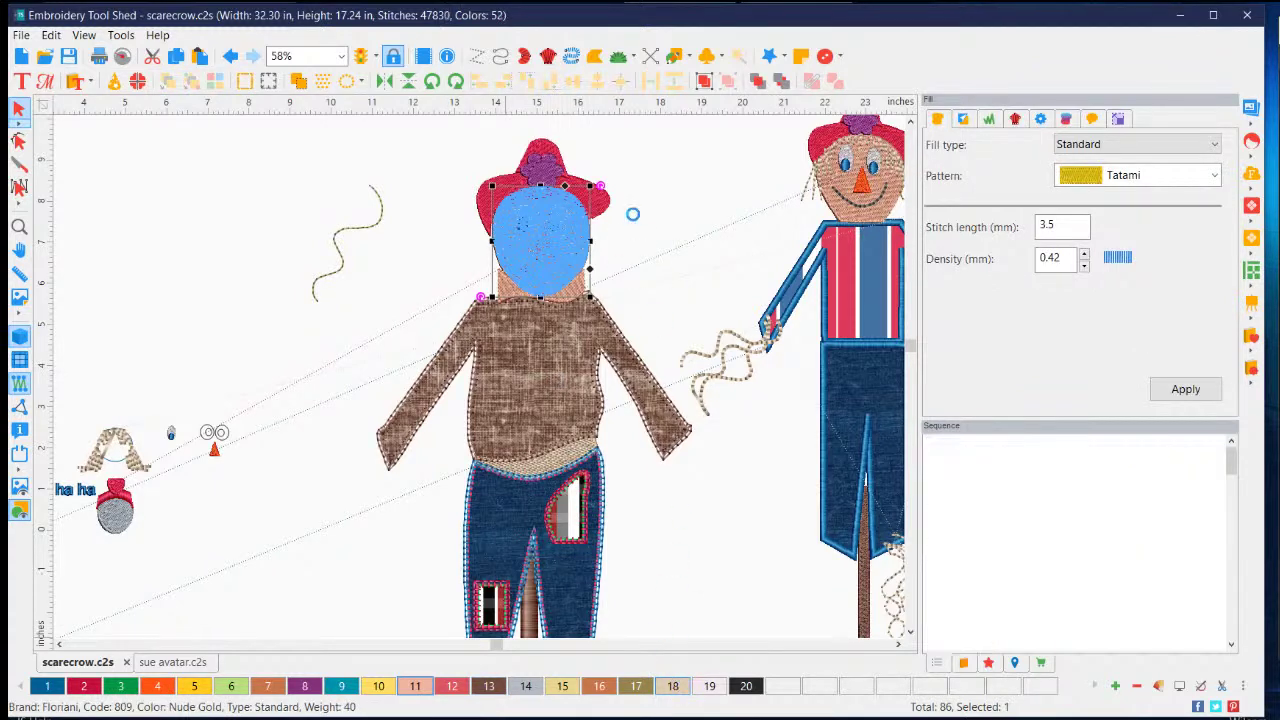
{"action": "left_click", "coordinate": [664, 232]}
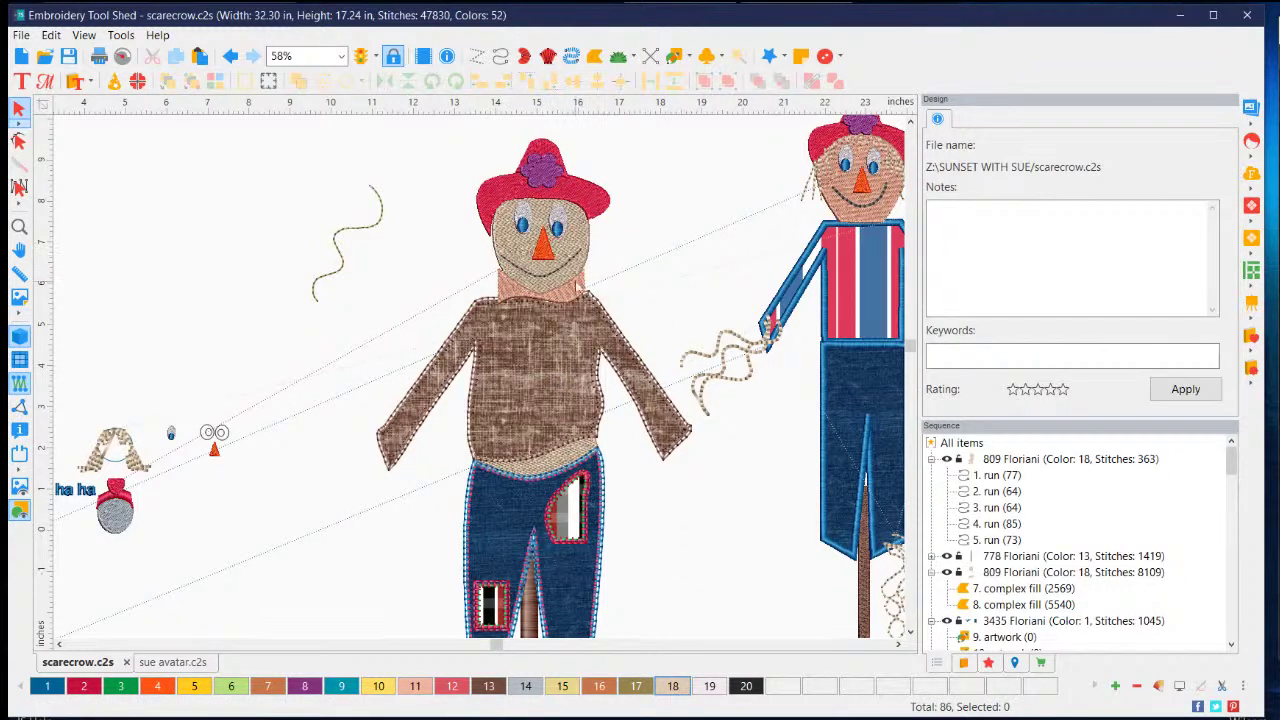
{"action": "left_click", "coordinate": [578, 287]}
{"action": "left_click", "coordinate": [677, 688]}
{"action": "left_click", "coordinate": [426, 276]}
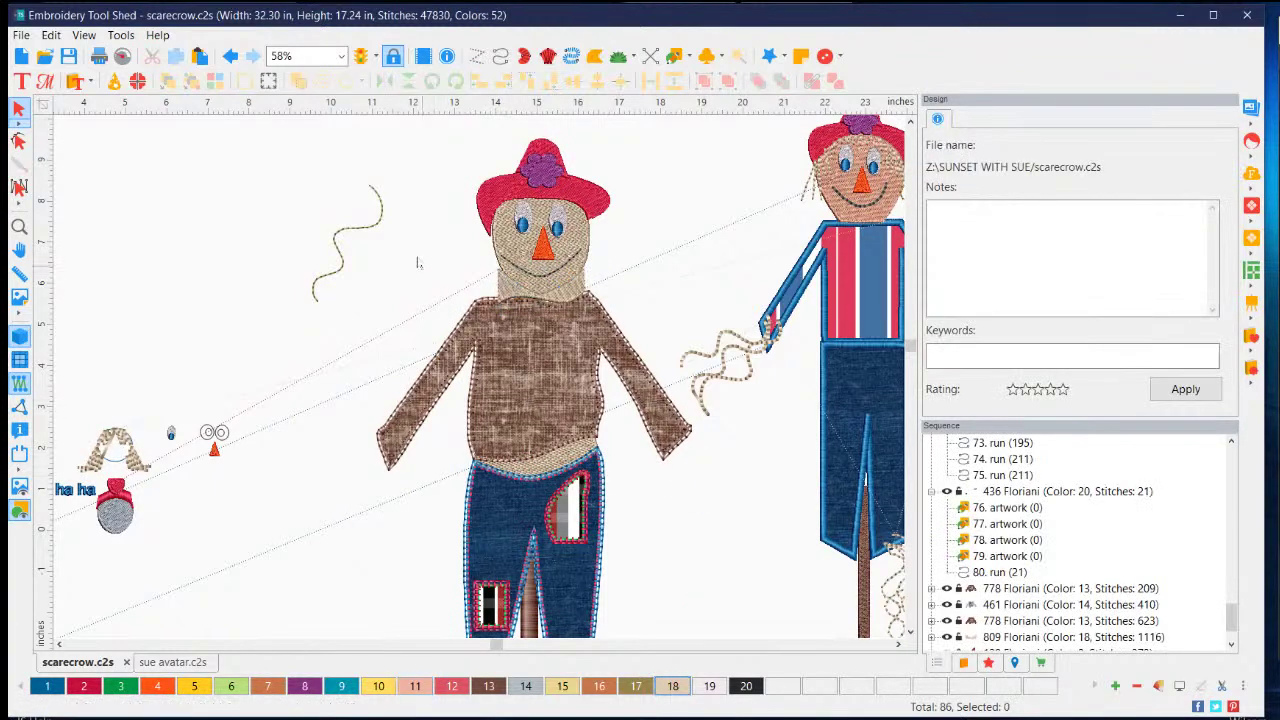
- Draw a straw bundle about 3 in tall as one zigzagging Run path over the loose wavy strand beside the scarecrow's head
{"action": "left_click", "coordinate": [377, 230]}
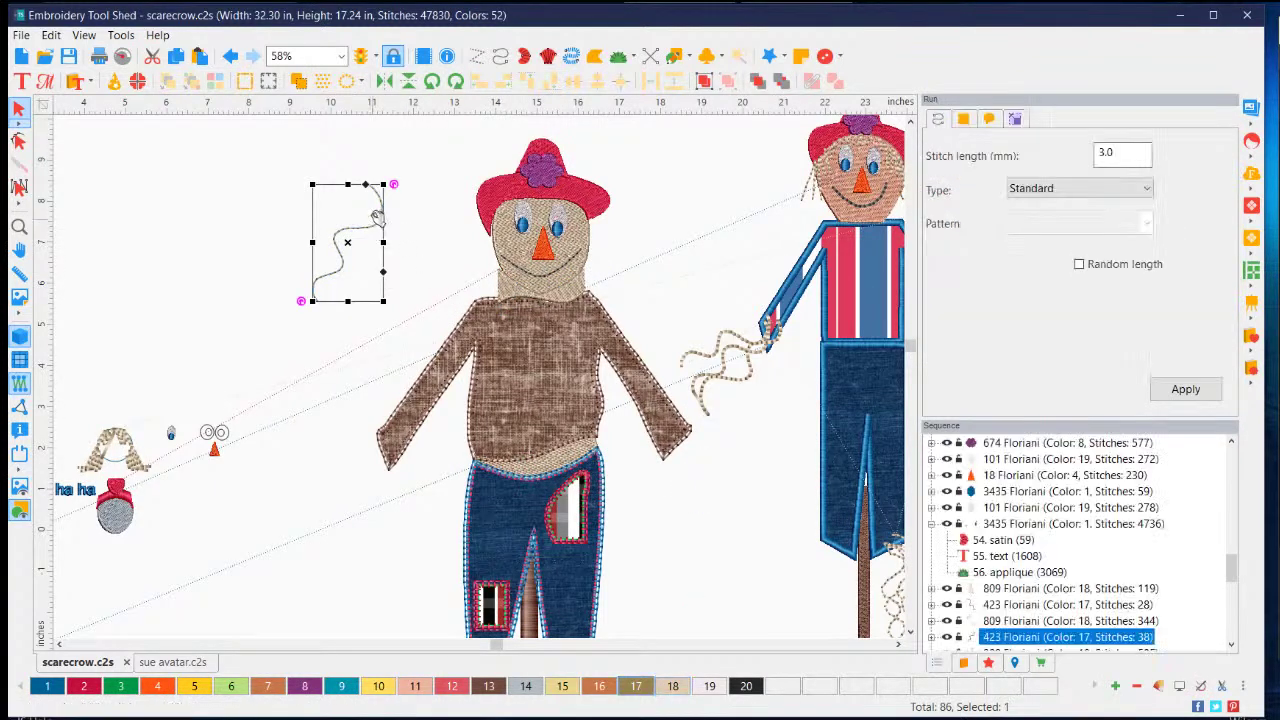
{"action": "left_click", "coordinate": [431, 182]}
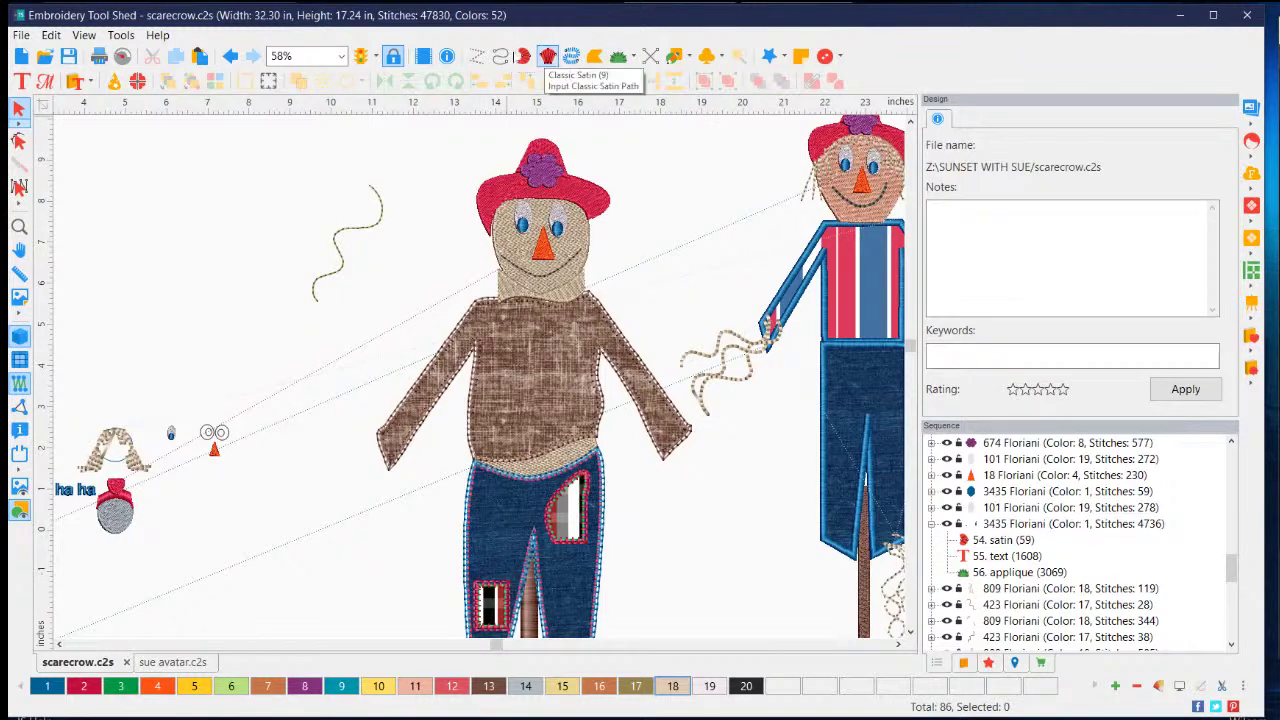
{"action": "left_click", "coordinate": [500, 56]}
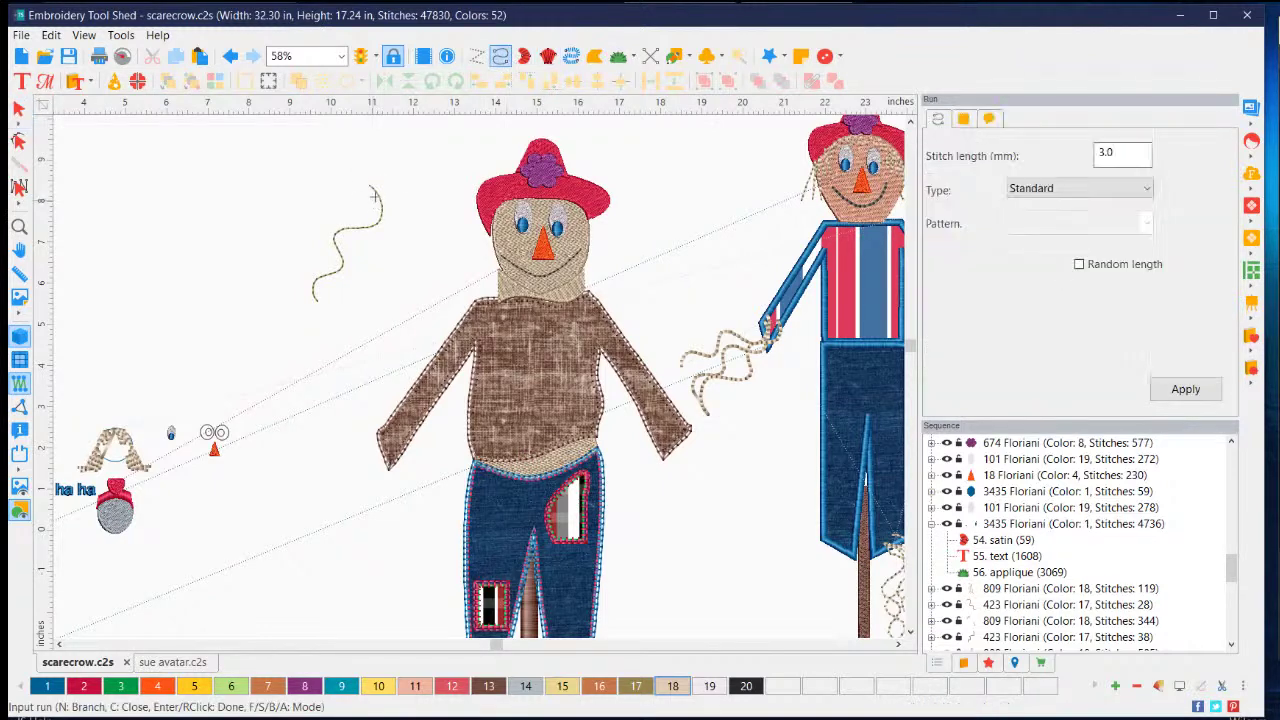
{"action": "left_click", "coordinate": [316, 297]}
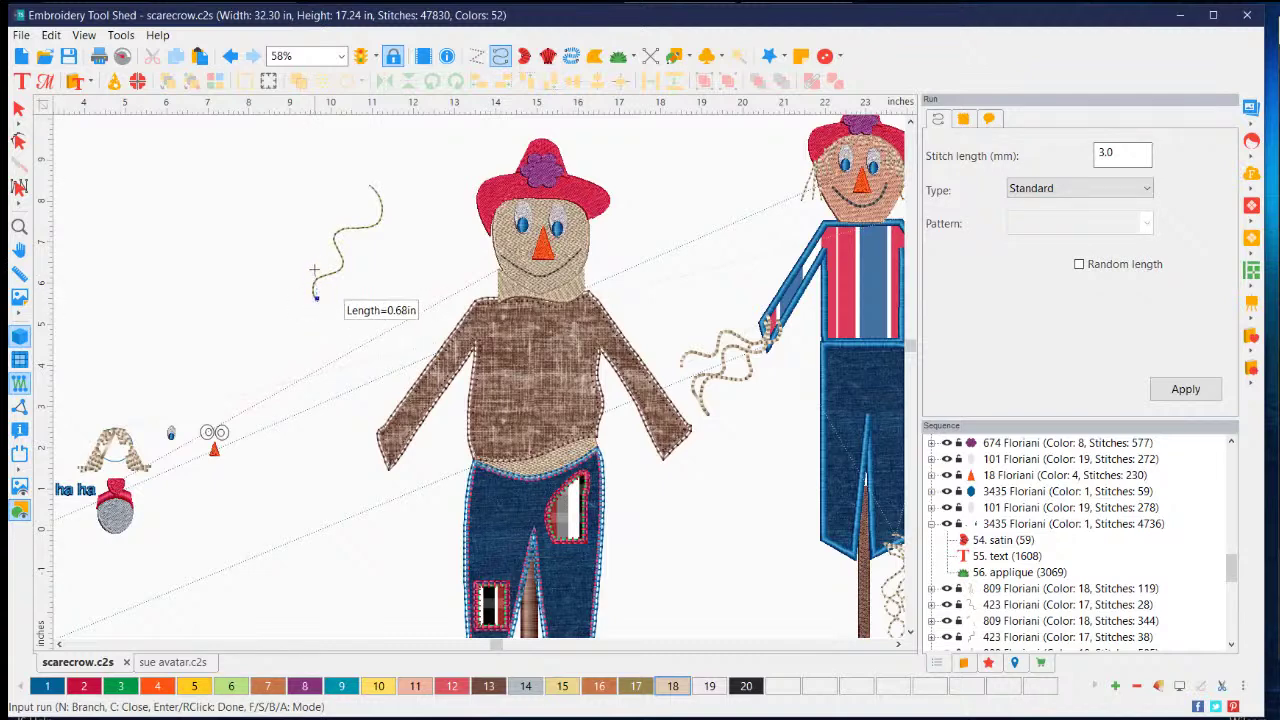
{"action": "left_click", "coordinate": [318, 241]}
{"action": "left_click", "coordinate": [356, 196]}
{"action": "left_click", "coordinate": [389, 184]}
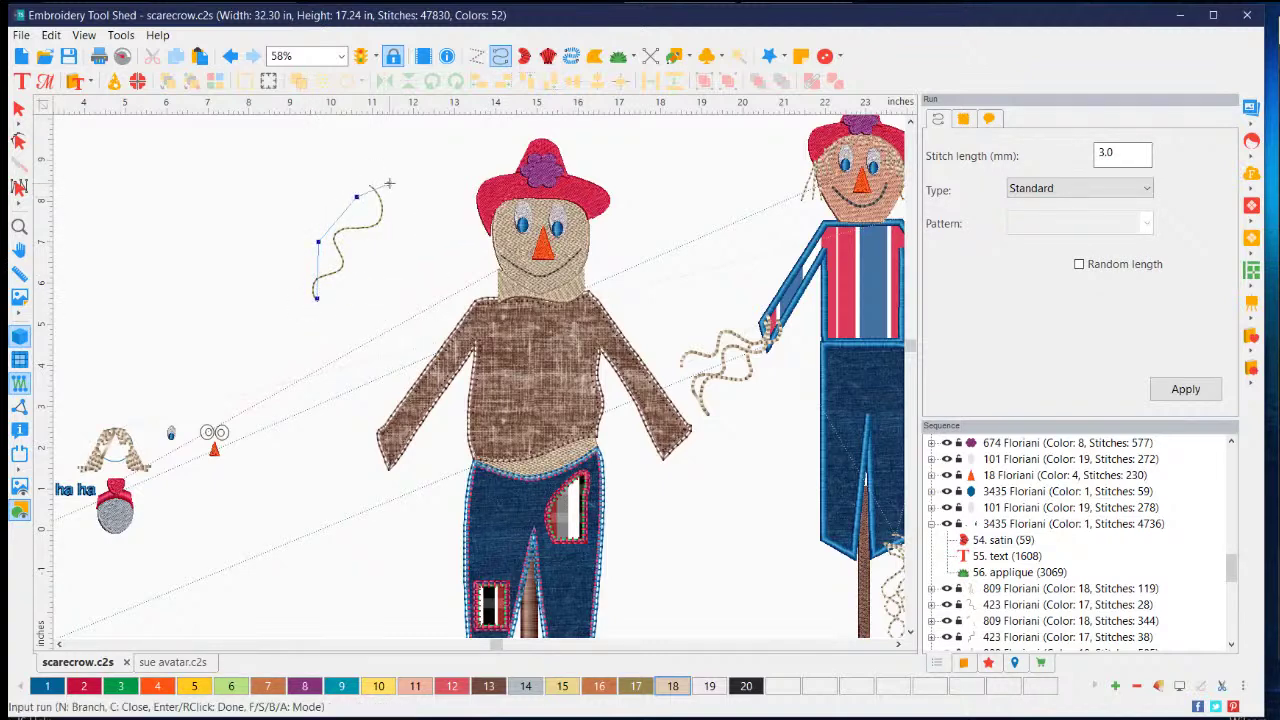
{"action": "left_click", "coordinate": [335, 240]}
{"action": "left_click", "coordinate": [327, 273]}
{"action": "left_click", "coordinate": [293, 304]}
{"action": "left_click", "coordinate": [344, 281]}
{"action": "left_click", "coordinate": [358, 237]}
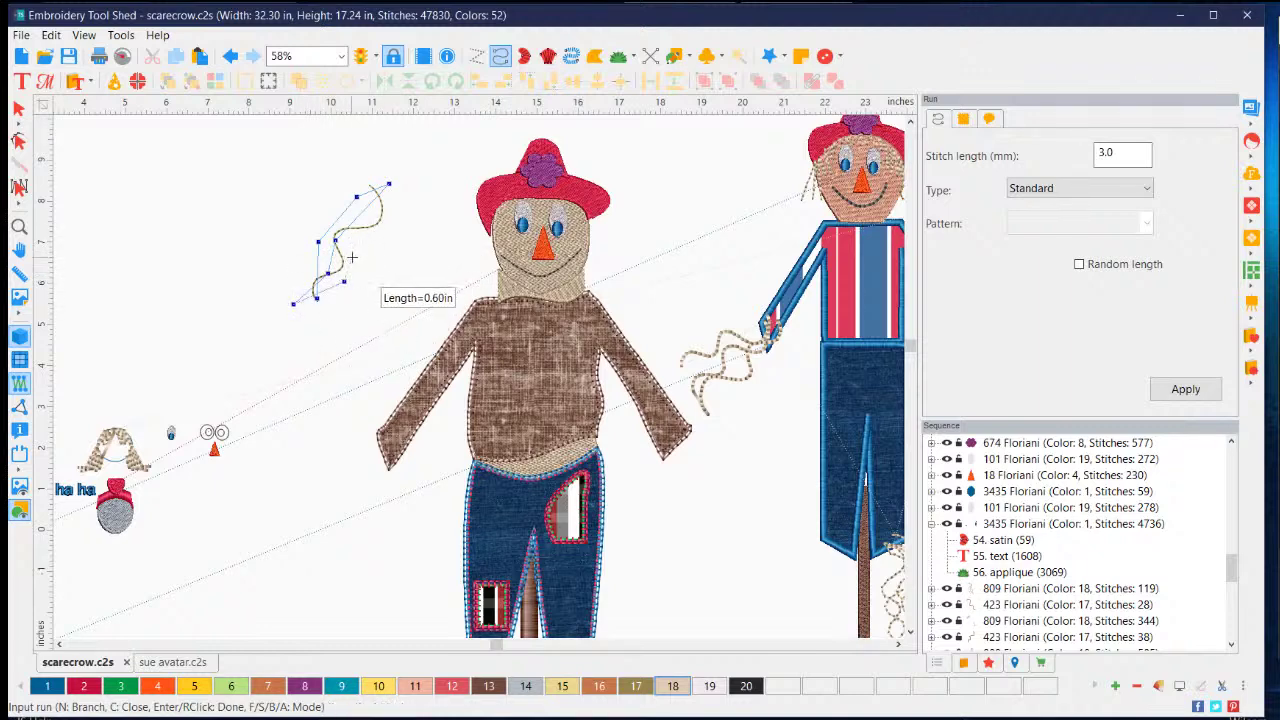
{"action": "left_click", "coordinate": [382, 188]}
{"action": "left_click", "coordinate": [334, 224]}
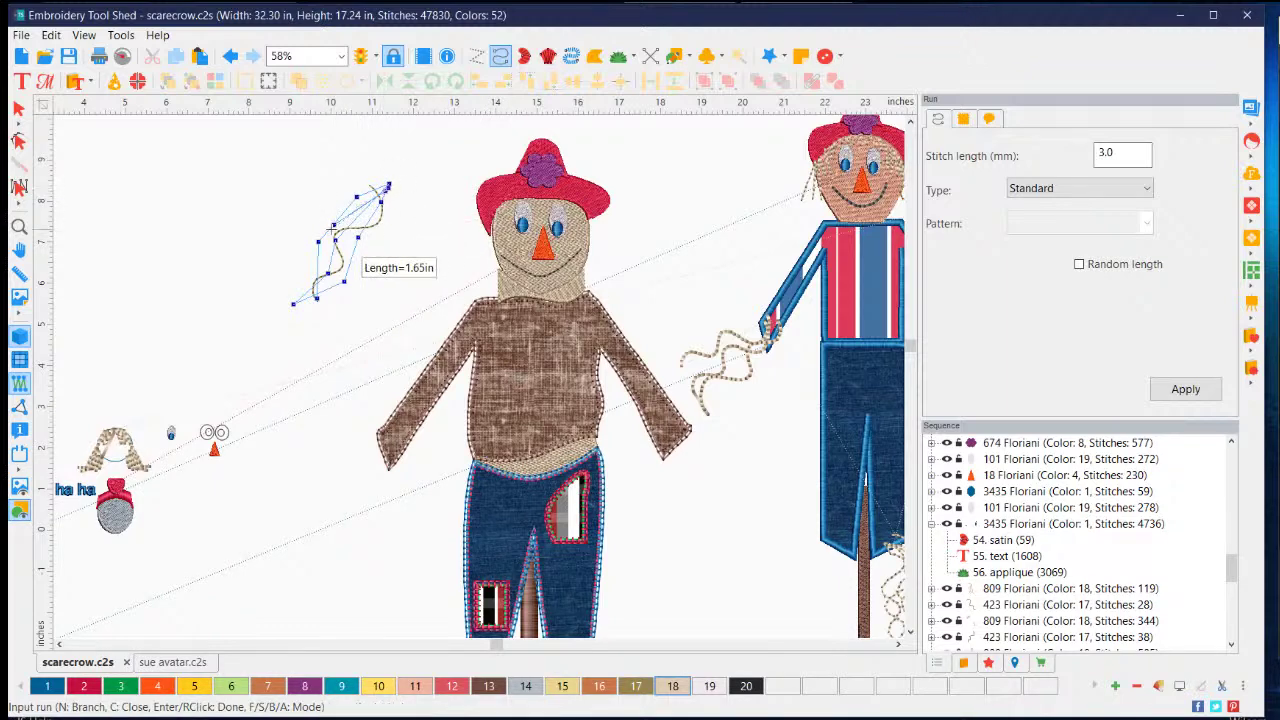
{"action": "left_click", "coordinate": [318, 271]}
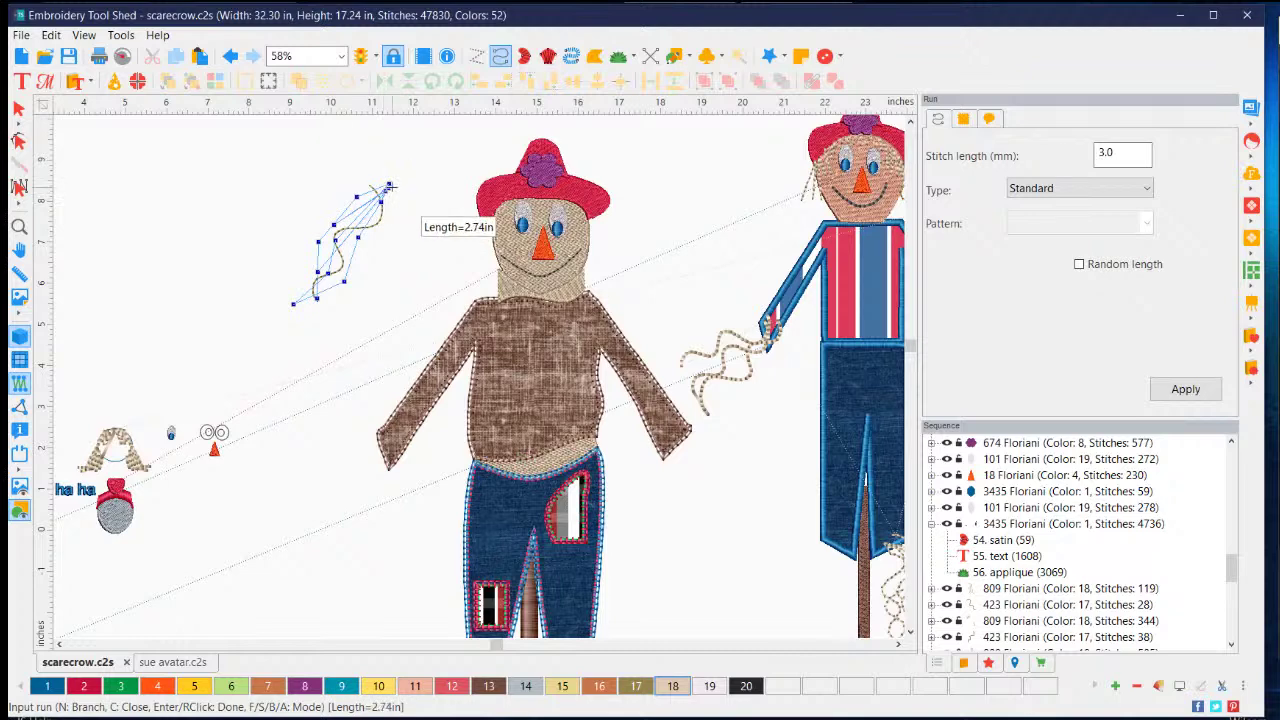
{"action": "left_click", "coordinate": [275, 295]}
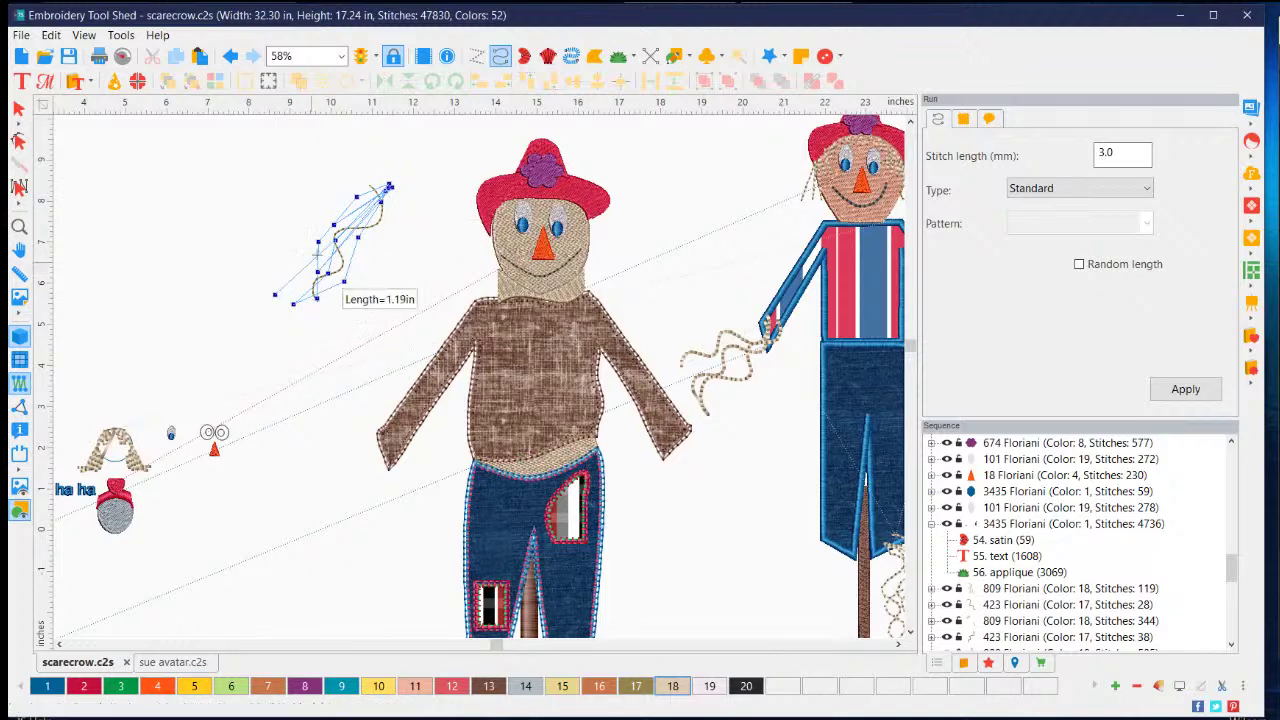
{"action": "right_click", "coordinate": [384, 188]}
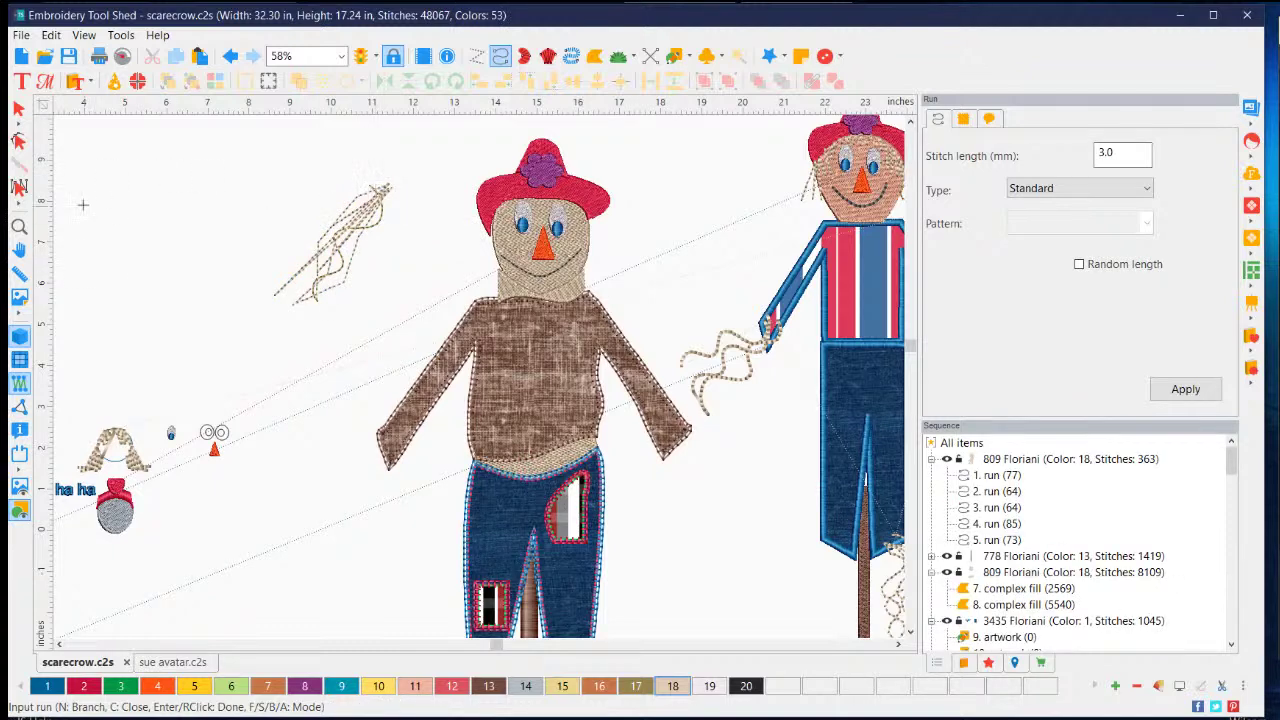
{"action": "left_click", "coordinate": [18, 108]}
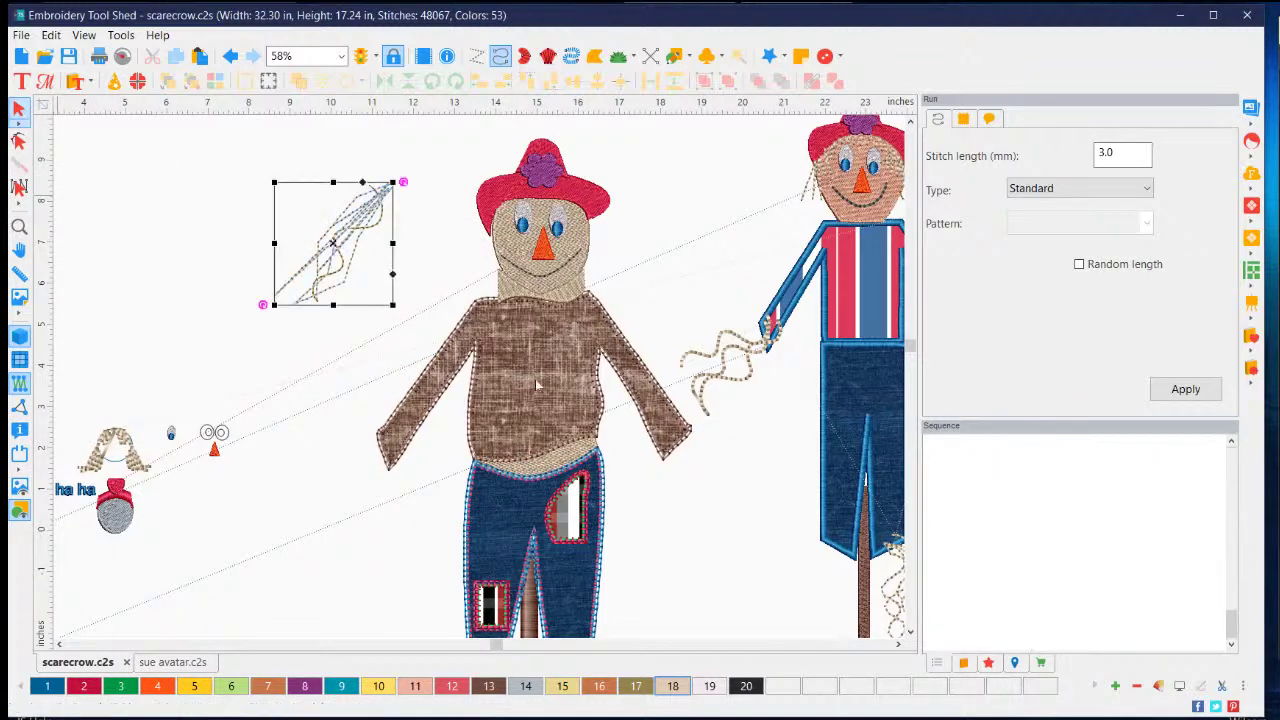
- Try to scale down the zigzag straw bundle without the wavy strand
{"action": "left_click_drag", "start_coordinate": [392, 304], "coordinate": [369, 279]}
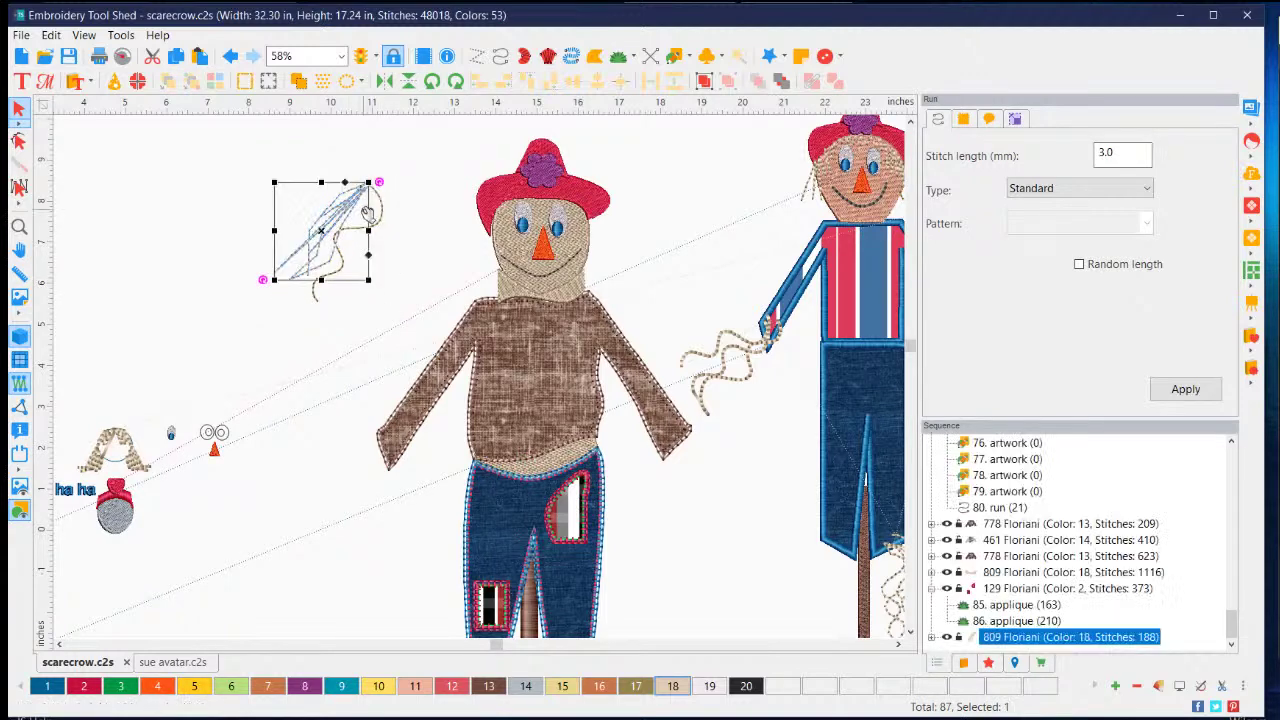
{"action": "left_click", "coordinate": [430, 260]}
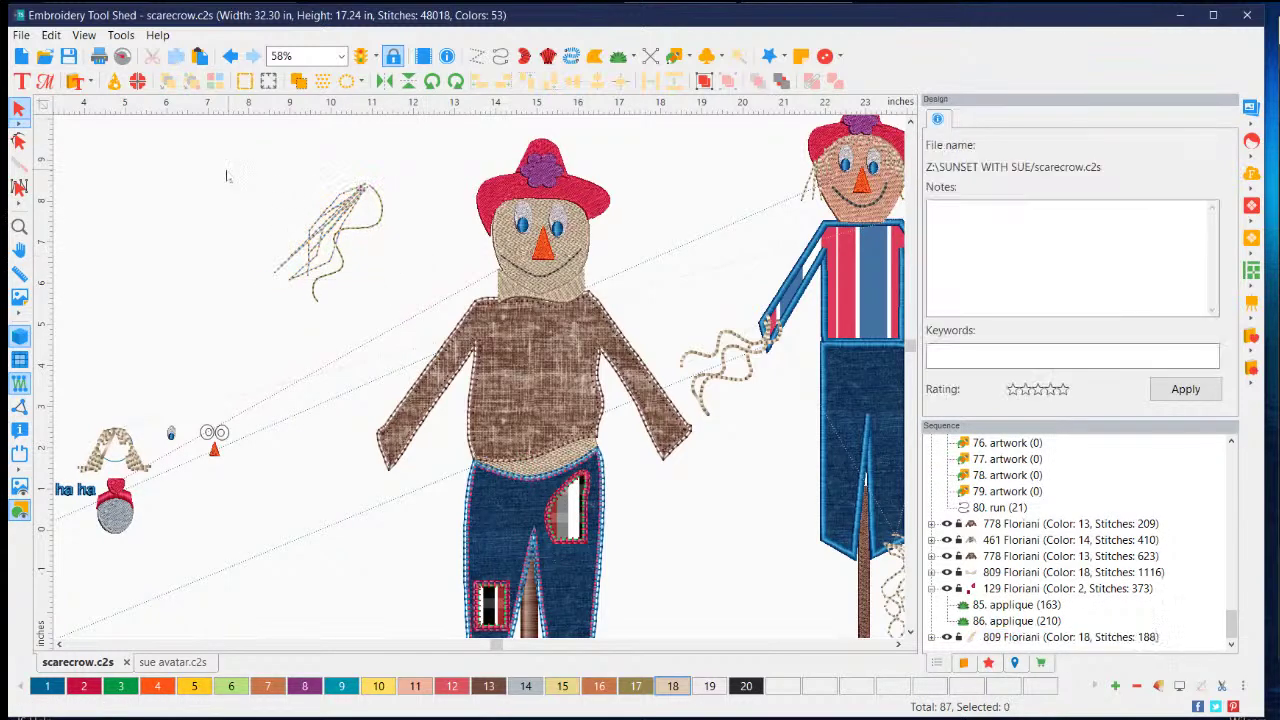
{"action": "left_click_drag", "start_coordinate": [224, 166], "coordinate": [430, 330]}
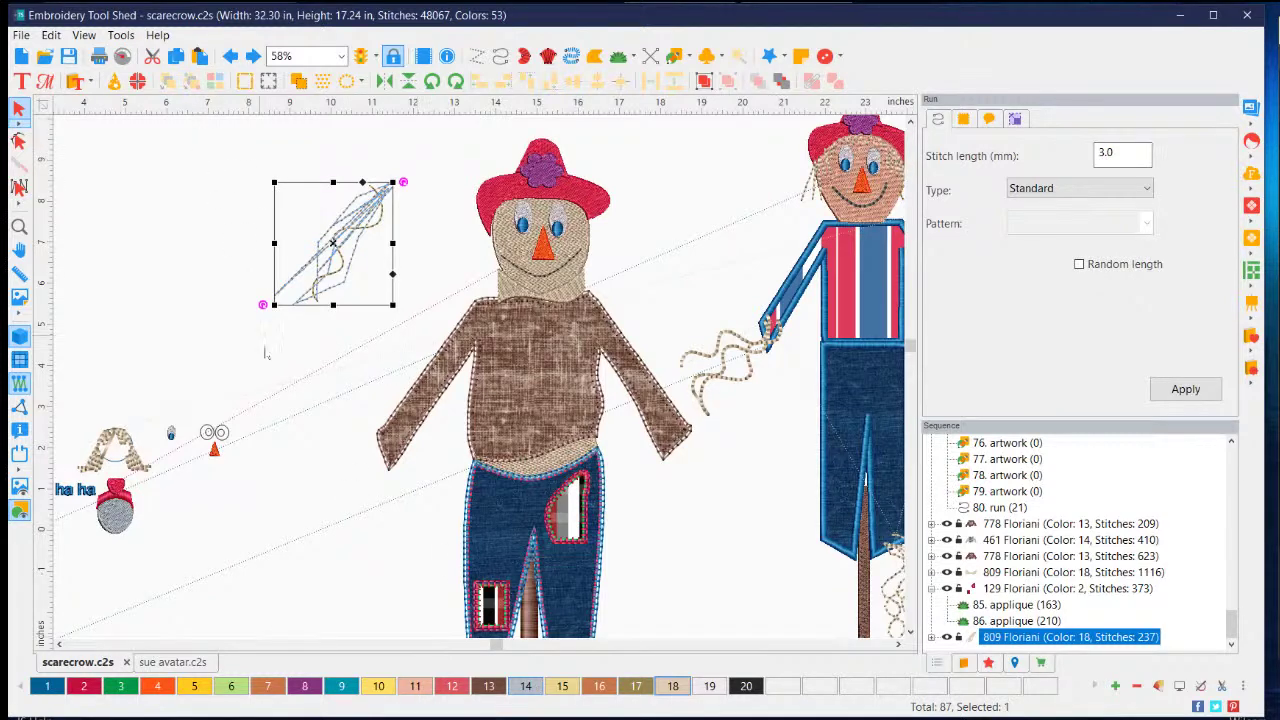
{"action": "left_click", "coordinate": [258, 335]}
- Scale the straw bundle and wavy strand down together to about 2.5 in and move them onto the brown sleeve's cuff nearest the spare parts
{"action": "left_click_drag", "start_coordinate": [237, 142], "coordinate": [446, 358]}
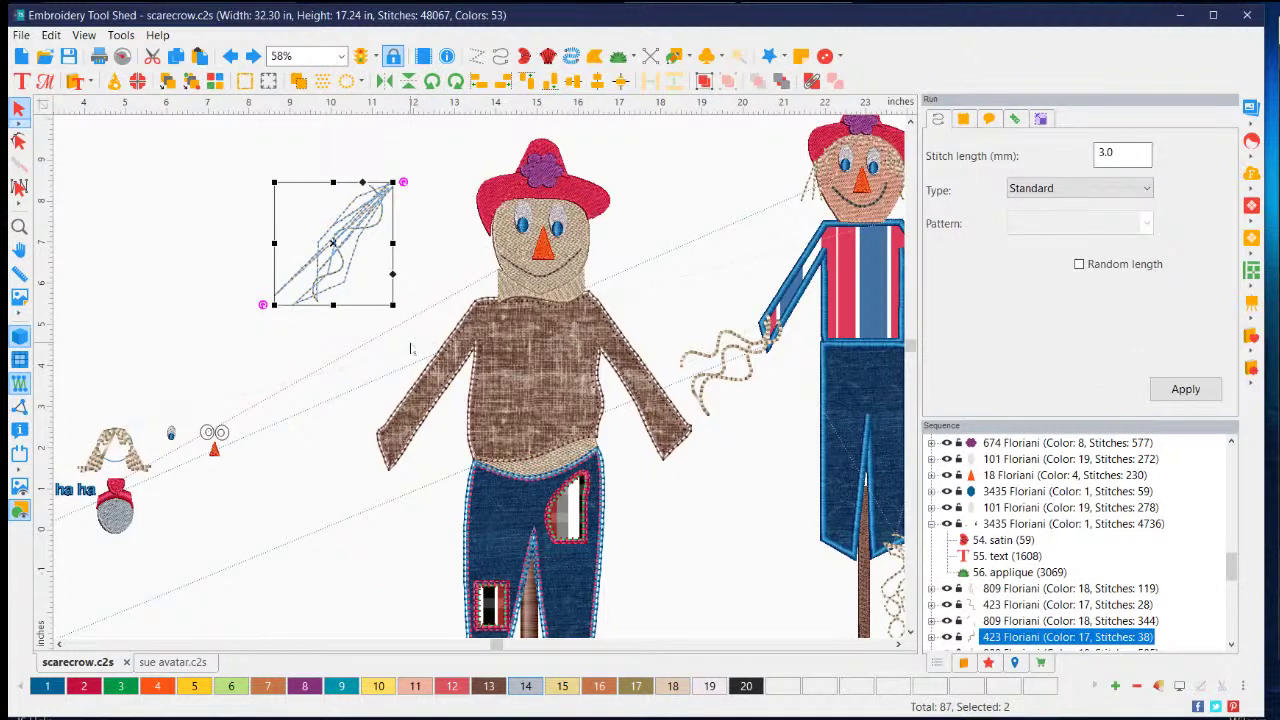
{"action": "left_click_drag", "start_coordinate": [393, 307], "coordinate": [350, 267]}
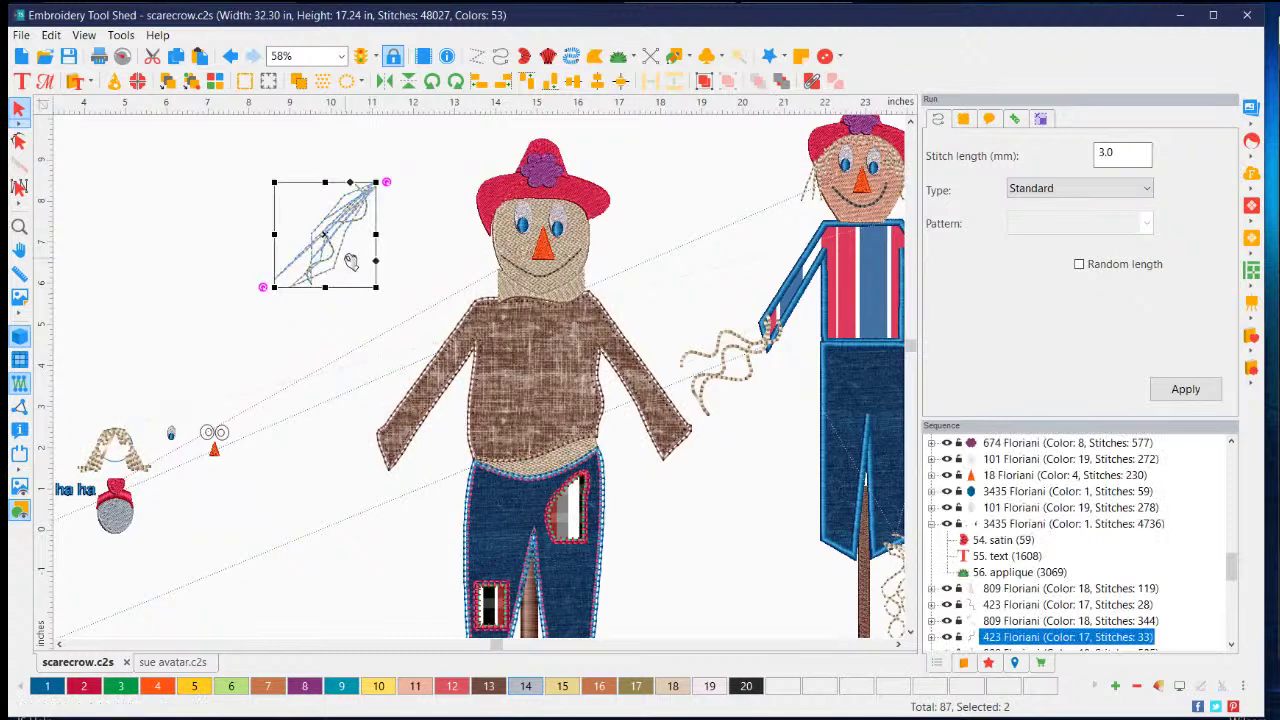
{"action": "left_click_drag", "start_coordinate": [342, 222], "coordinate": [365, 472]}
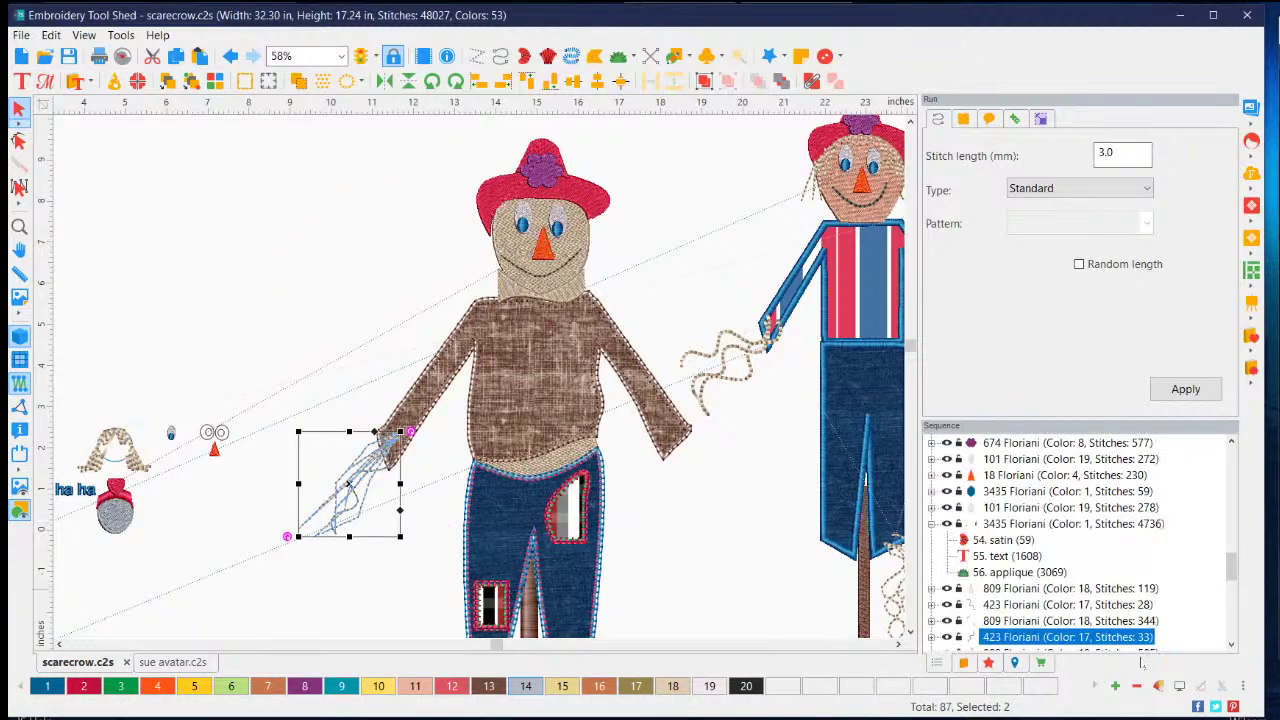
{"action": "right_click", "coordinate": [1070, 644]}
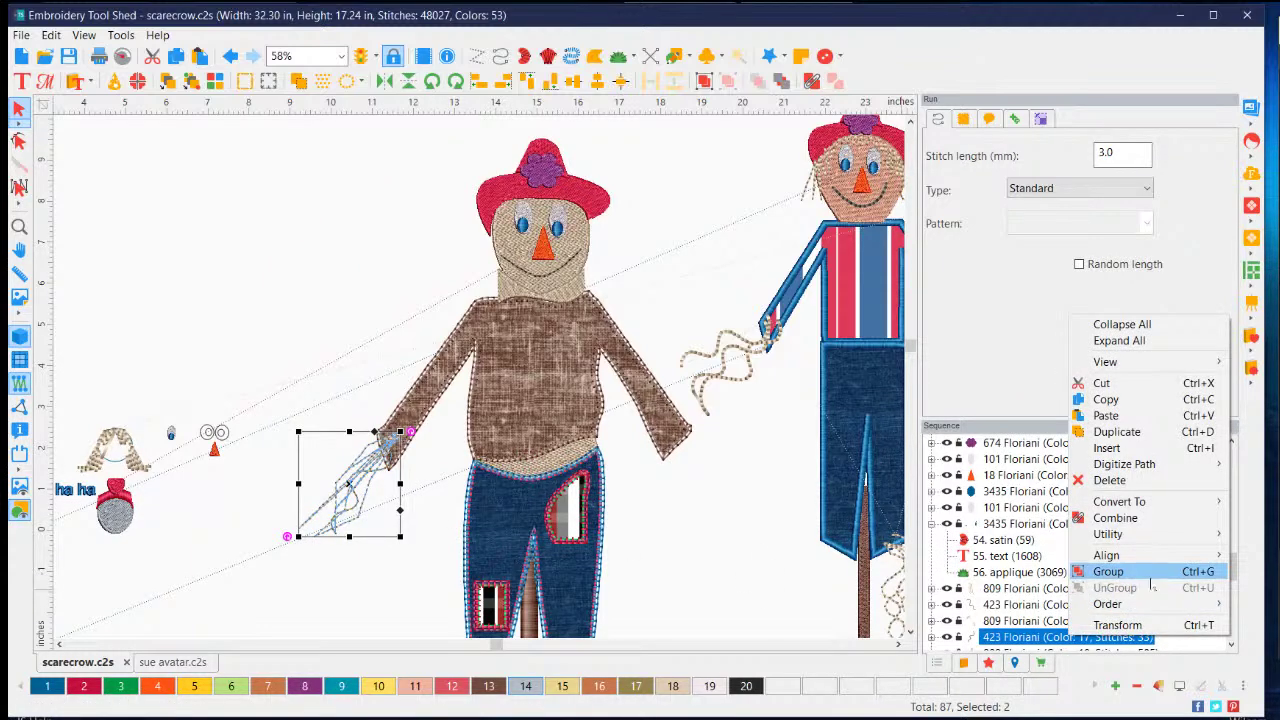
{"action": "mouse_move", "coordinate": [1145, 605]}
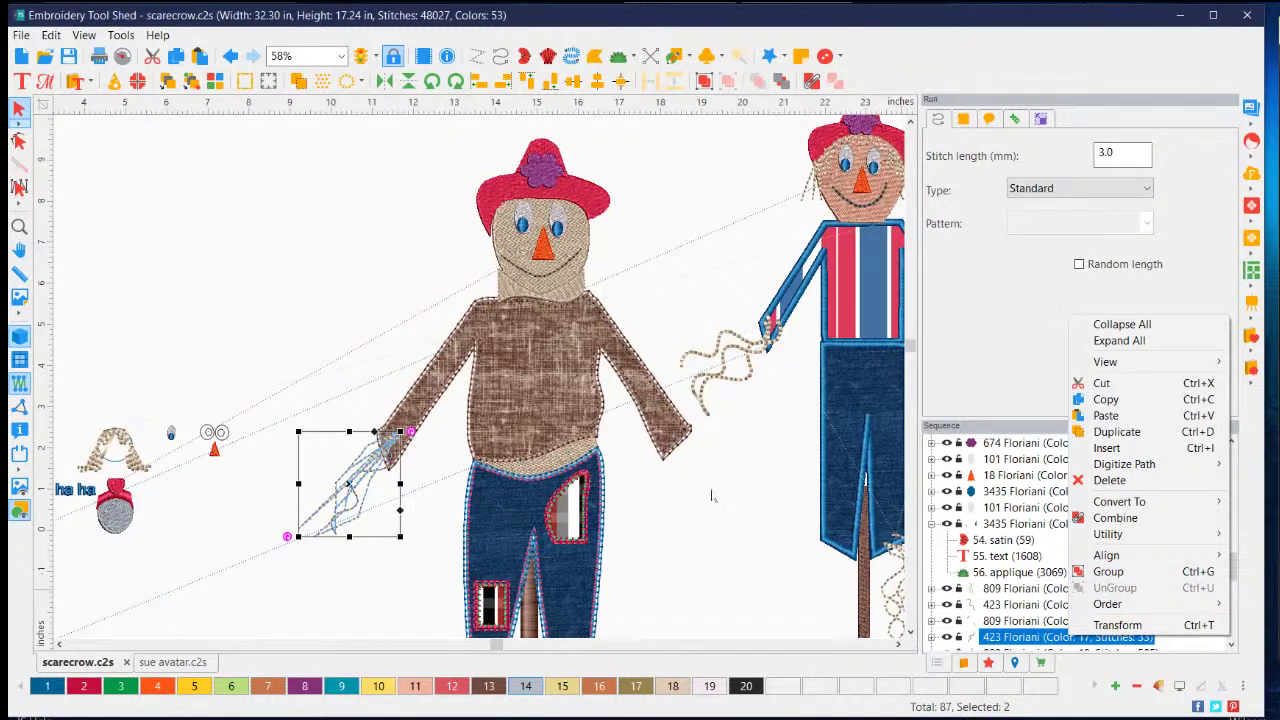
{"action": "left_click", "coordinate": [720, 565]}
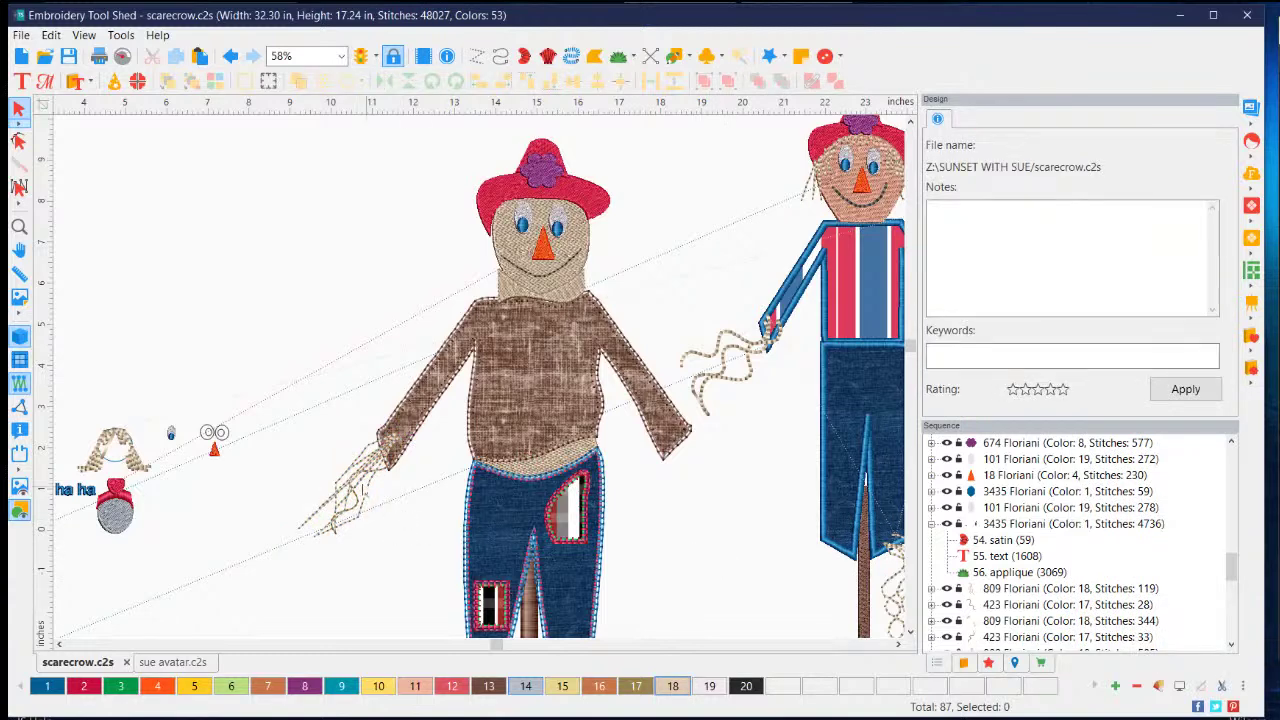
- Send the zigzag straw bundle at the brown sleeve's cuff to the back of the stitching order
{"action": "left_click", "coordinate": [343, 491]}
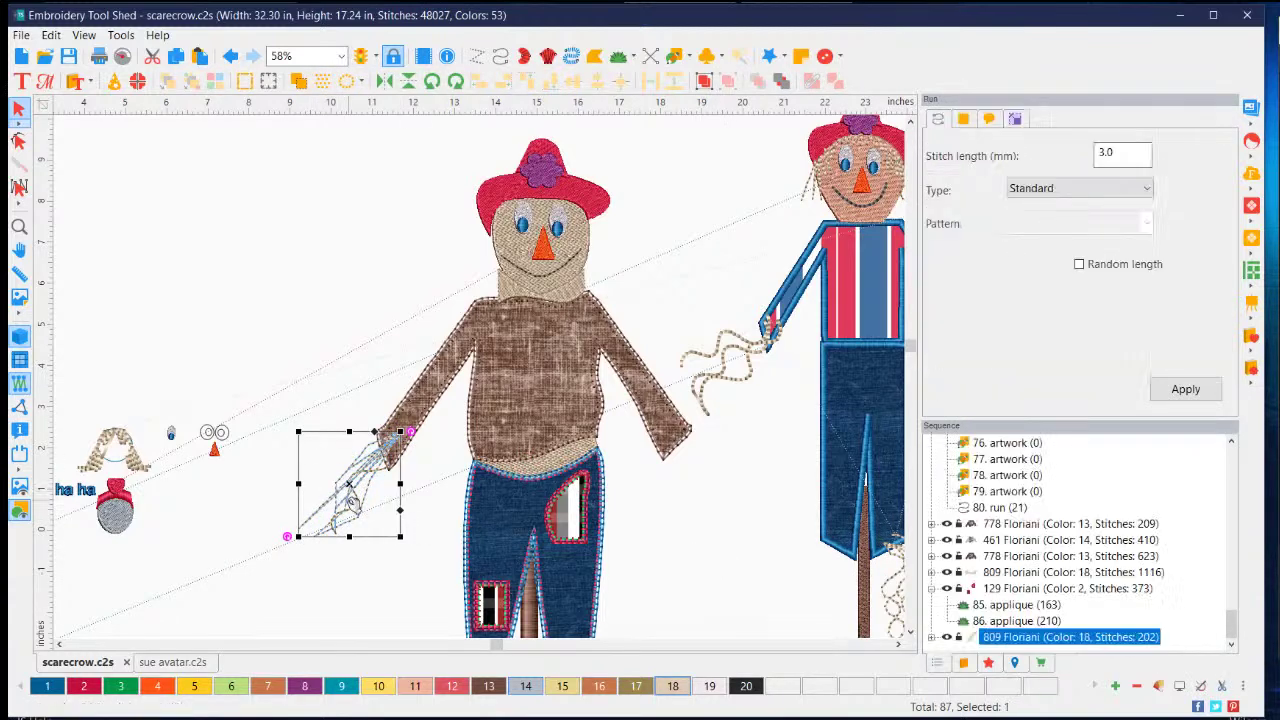
{"action": "right_click", "coordinate": [350, 492]}
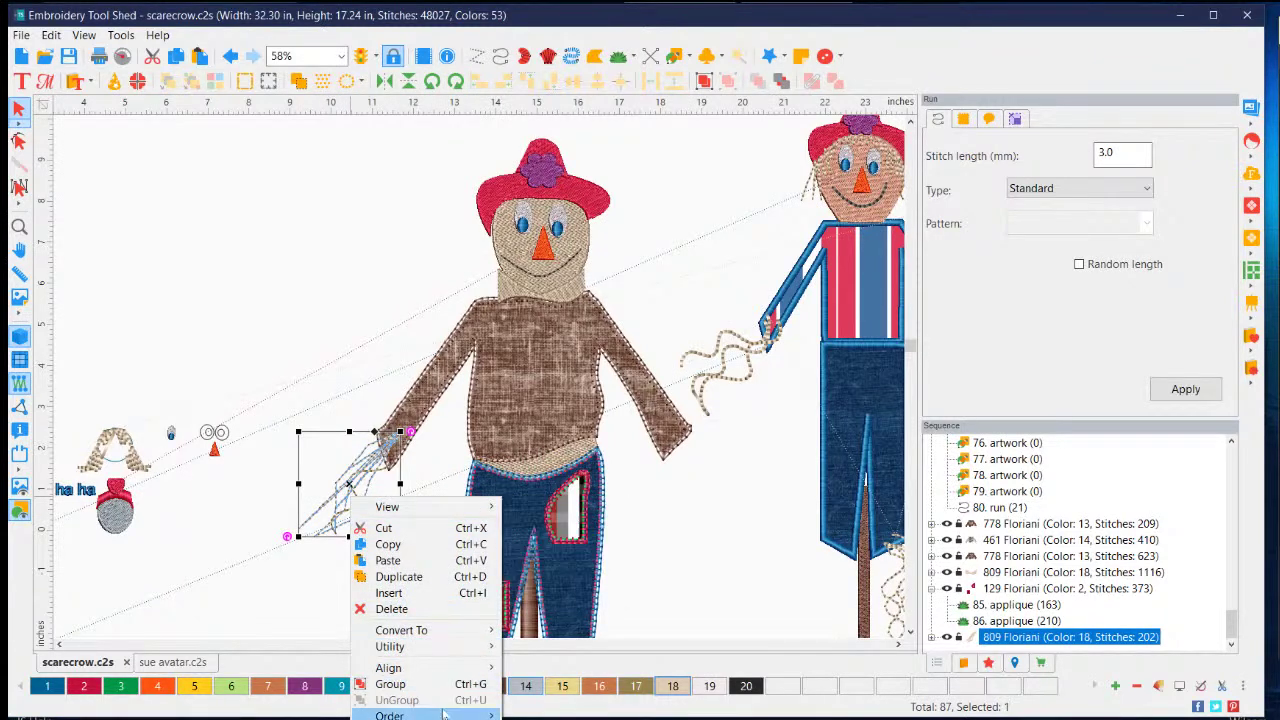
{"action": "mouse_move", "coordinate": [458, 716]}
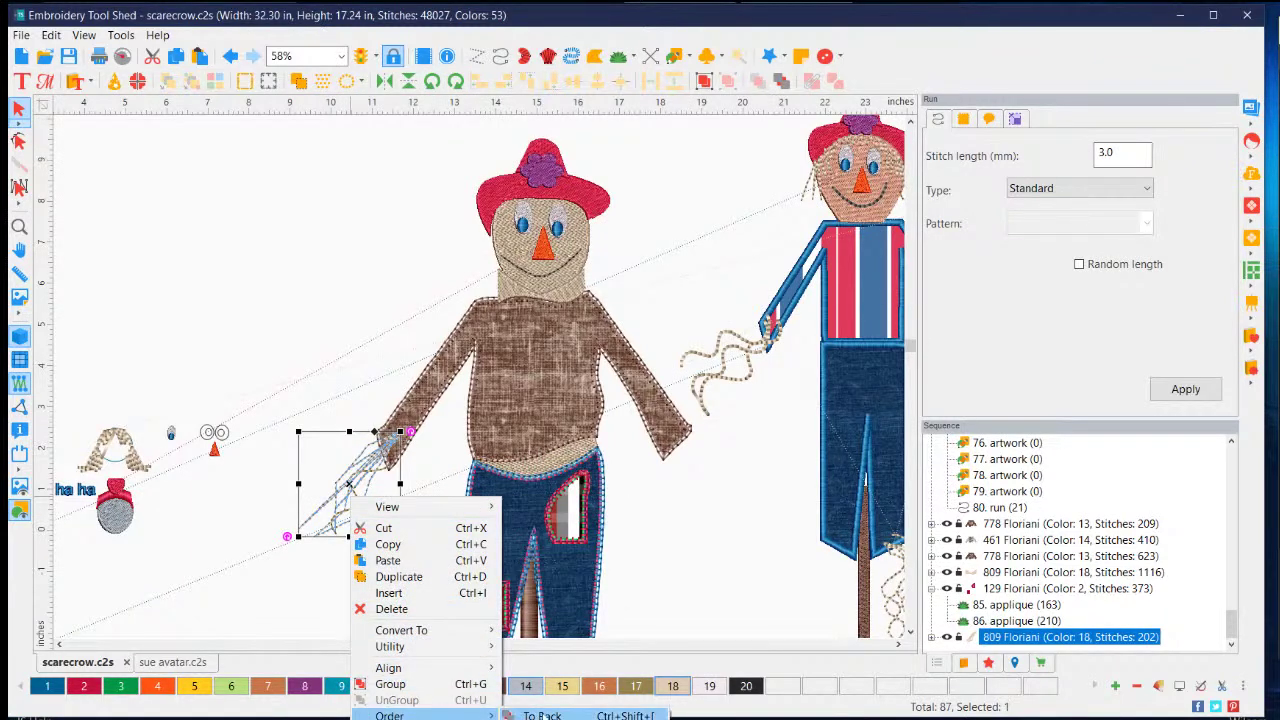
{"action": "left_click", "coordinate": [545, 716]}
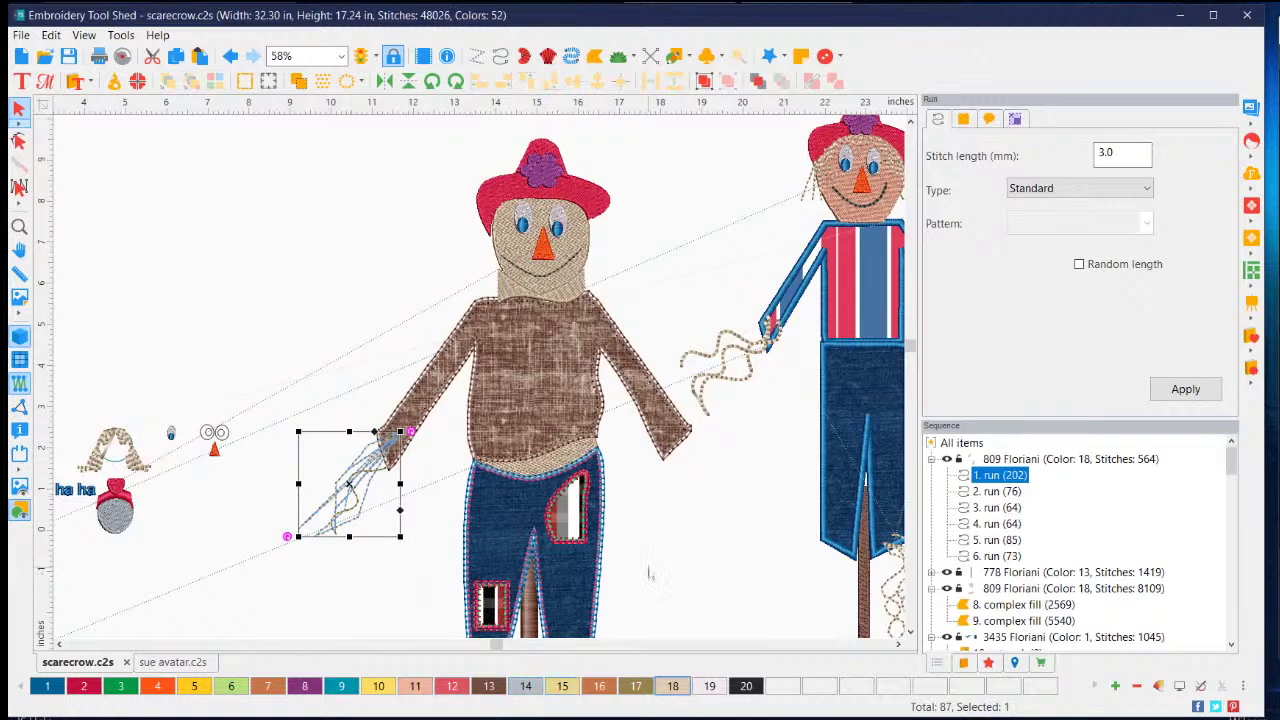
{"action": "left_click", "coordinate": [327, 634]}
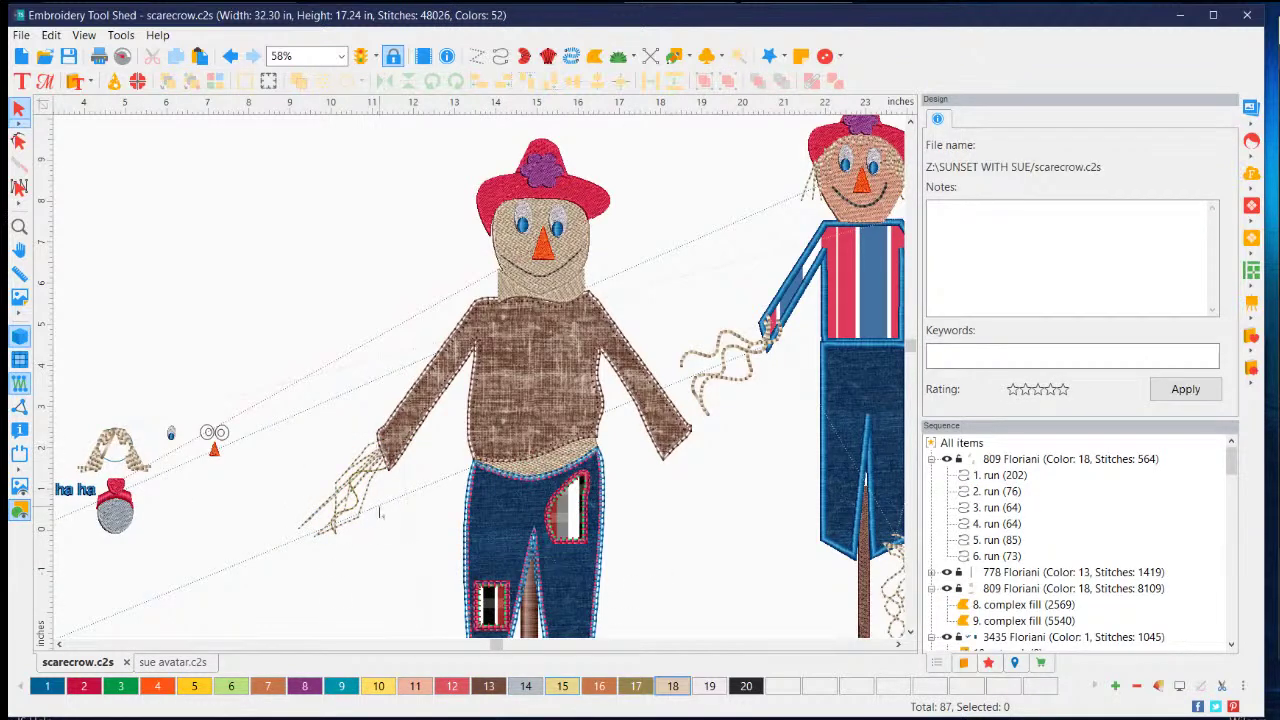
{"action": "left_click", "coordinate": [331, 510]}
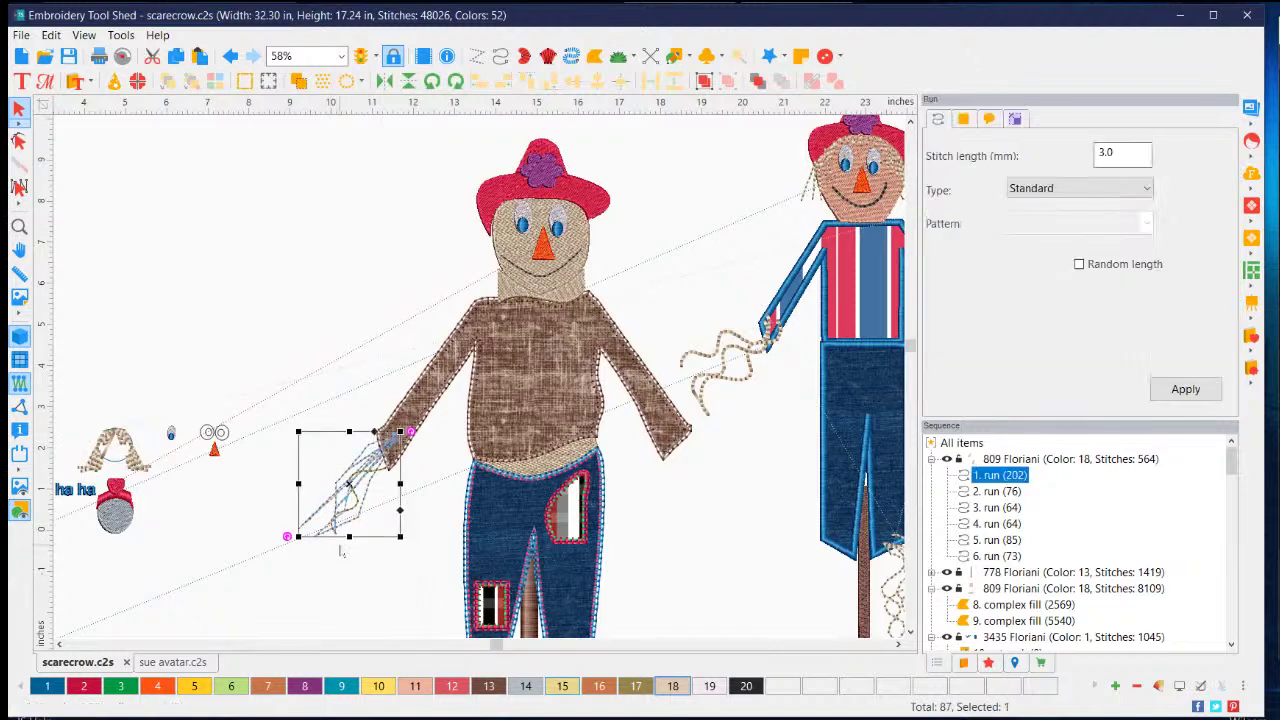
- Scale down the zigzag straw bundle at the brown sleeve's cuff to about 2.2 in
{"action": "left_click_drag", "start_coordinate": [291, 537], "coordinate": [360, 550]}
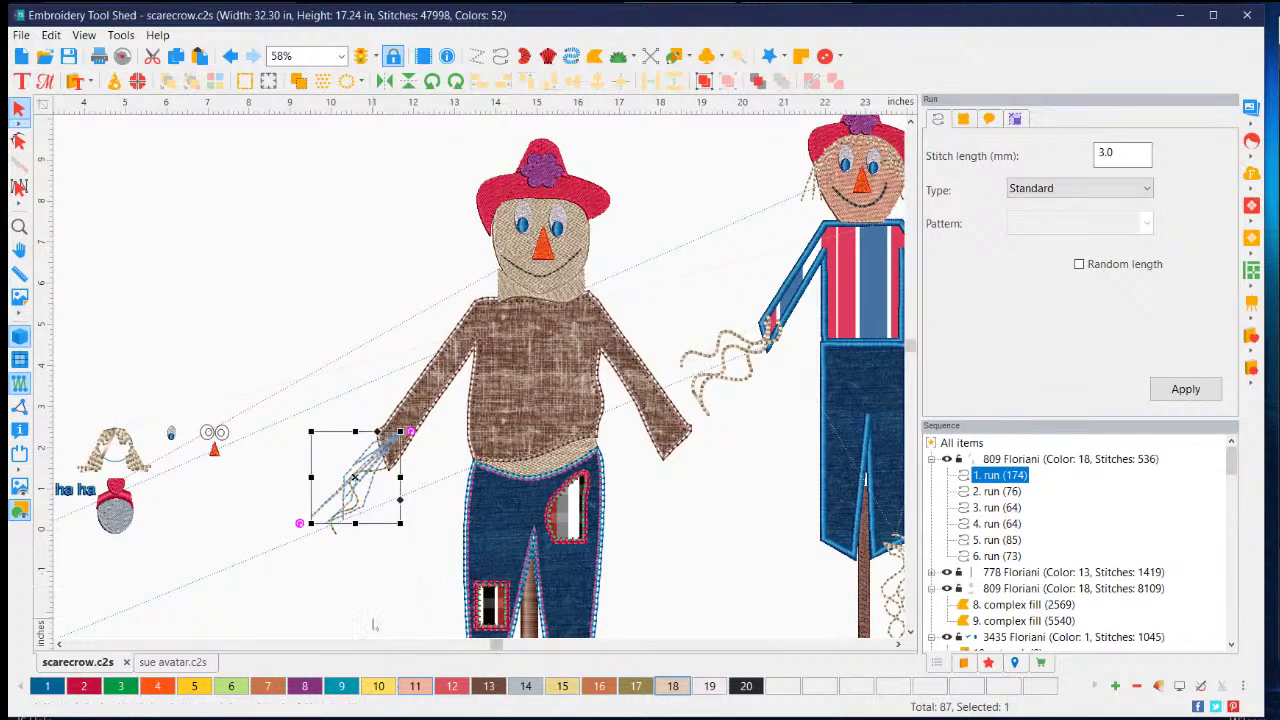
{"action": "left_click", "coordinate": [383, 619]}
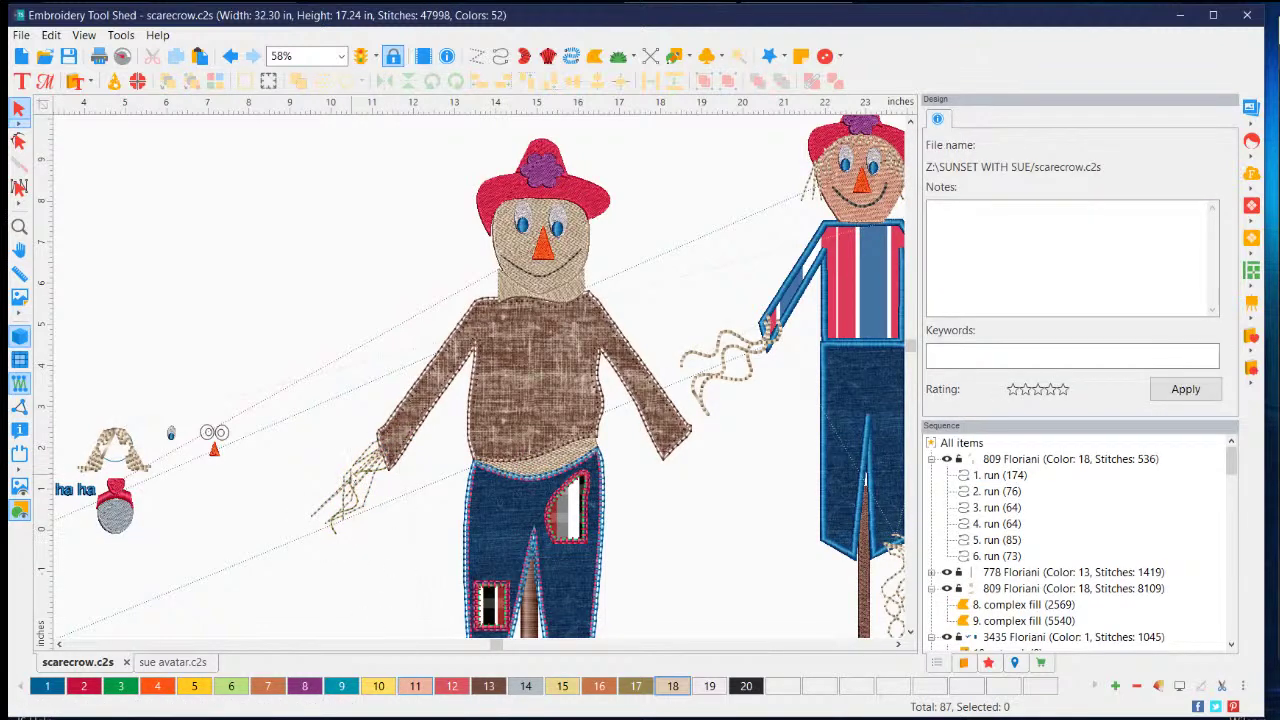
{"action": "left_click", "coordinate": [358, 478]}
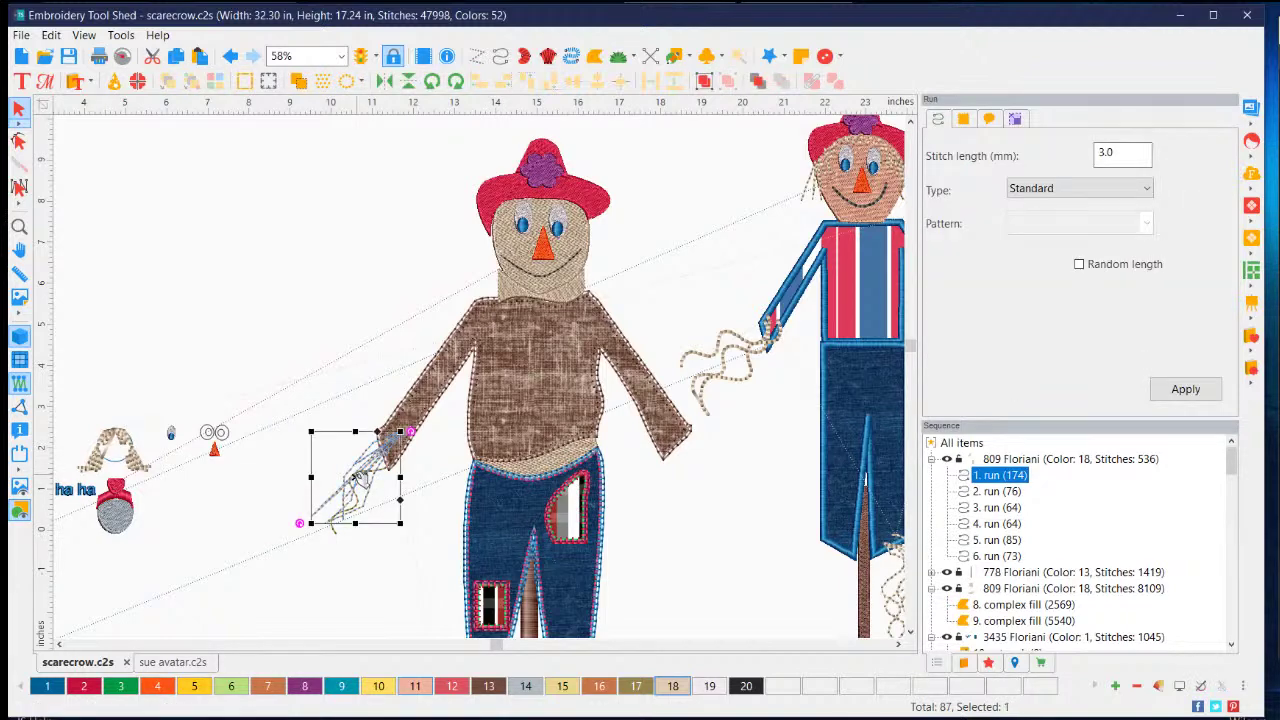
{"action": "right_click", "coordinate": [358, 478]}
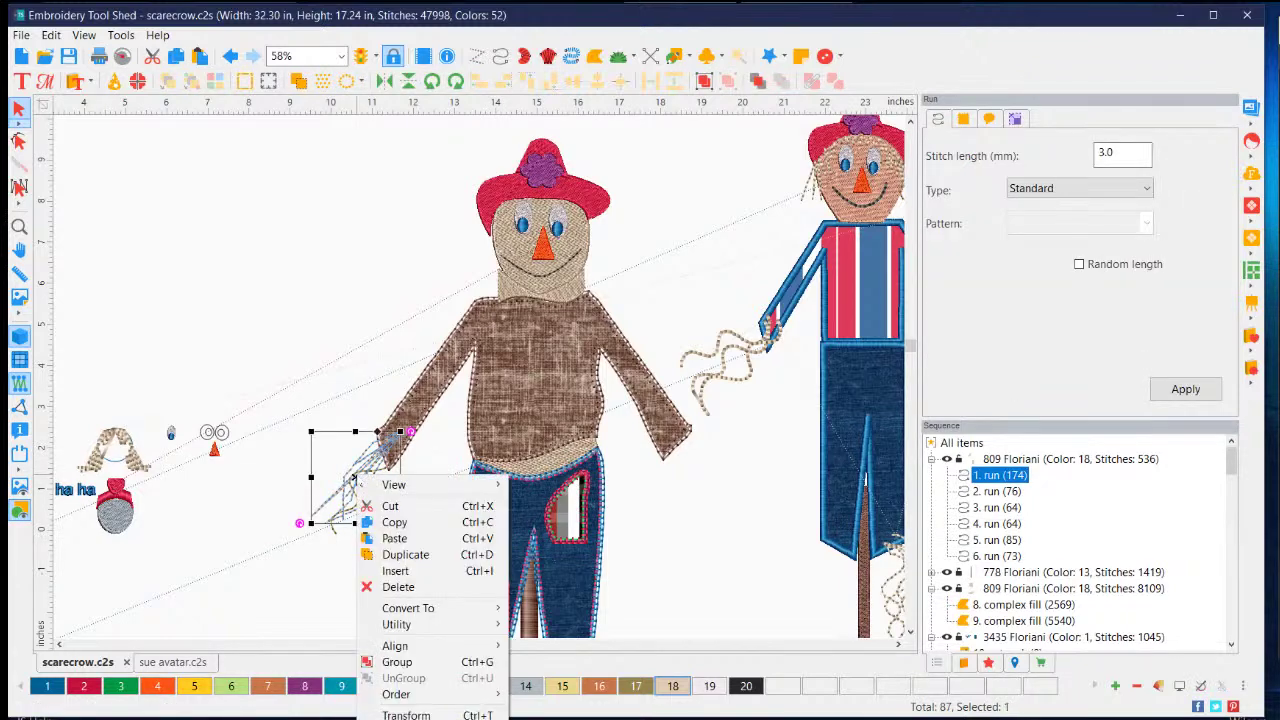
{"action": "left_click", "coordinate": [405, 554]}
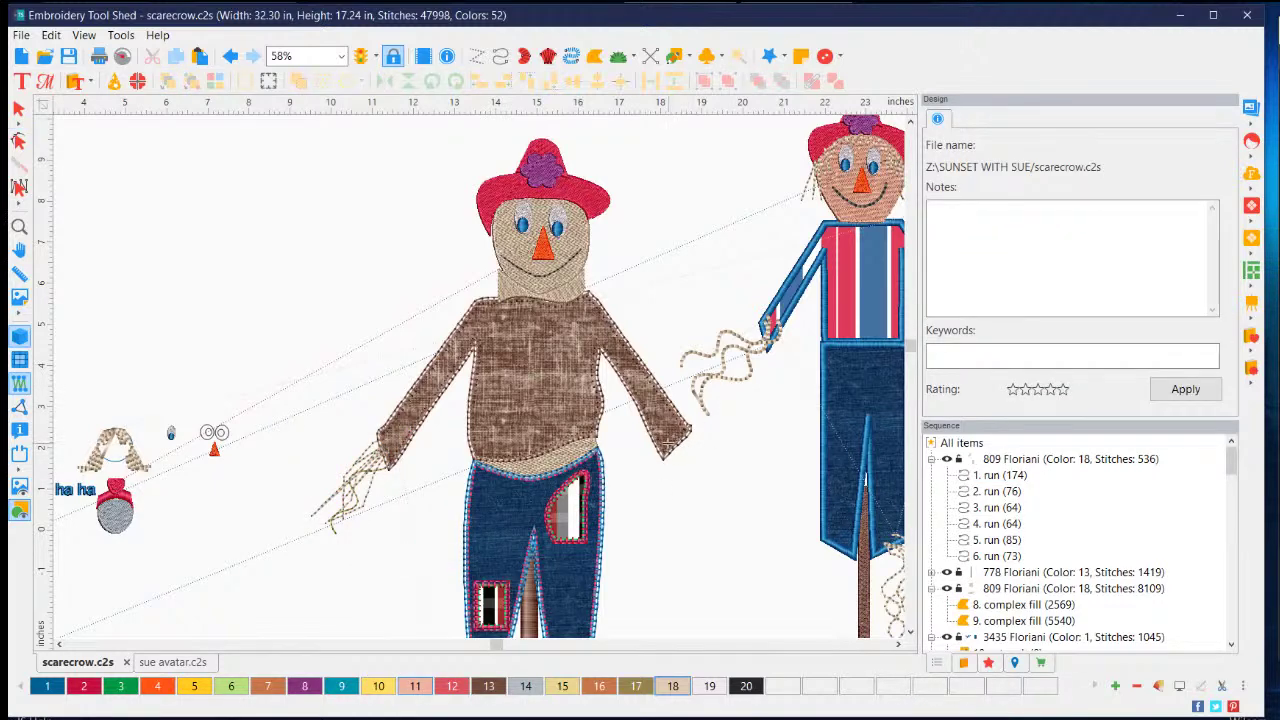
- Draw a zigzagging Run straw bundle about 4 in tall beside the other brown sleeve and move it onto that sleeve's cuff
{"action": "left_click", "coordinate": [672, 445]}
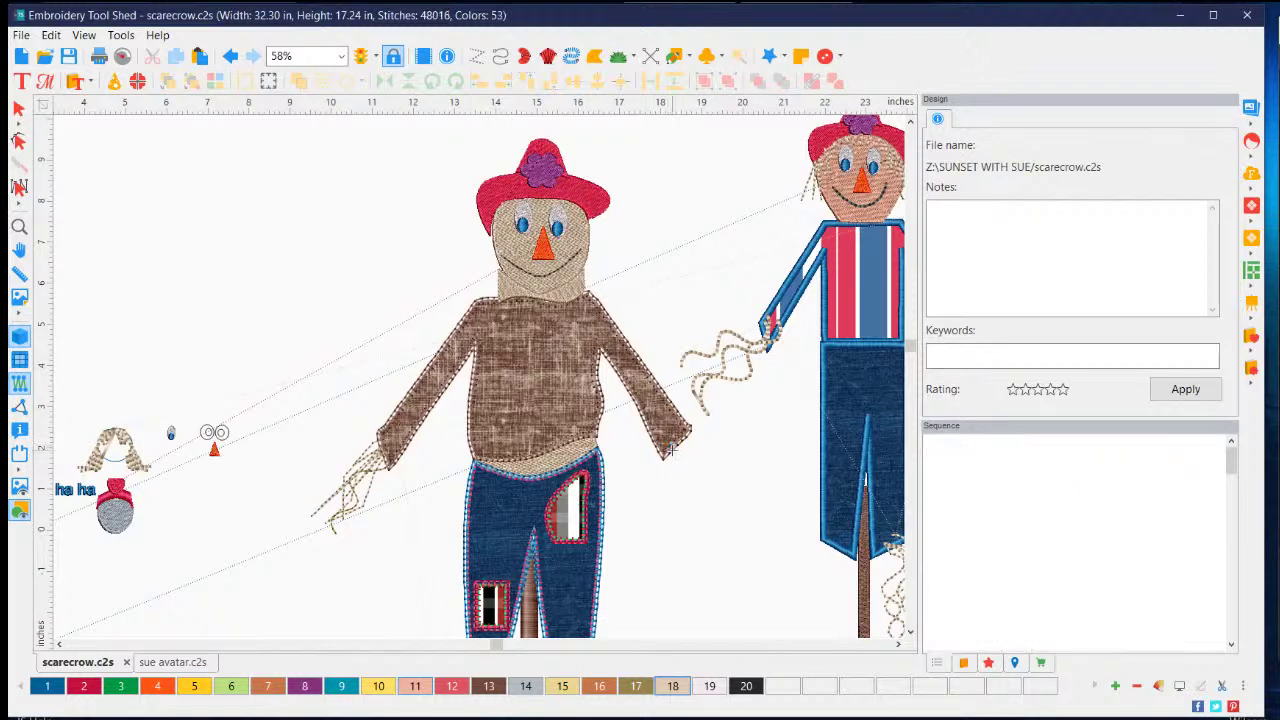
{"action": "mouse_move", "coordinate": [682, 436]}
{"action": "left_mouse_down"}
{"action": "mouse_move", "coordinate": [715, 428]}
{"action": "mouse_move", "coordinate": [600, 355]}
{"action": "mouse_move", "coordinate": [645, 342]}
{"action": "mouse_move", "coordinate": [630, 414]}
{"action": "mouse_move", "coordinate": [615, 345]}
{"action": "mouse_move", "coordinate": [645, 316]}
{"action": "mouse_move", "coordinate": [642, 333]}
{"action": "left_mouse_up"}
{"action": "left_click", "coordinate": [18, 107]}
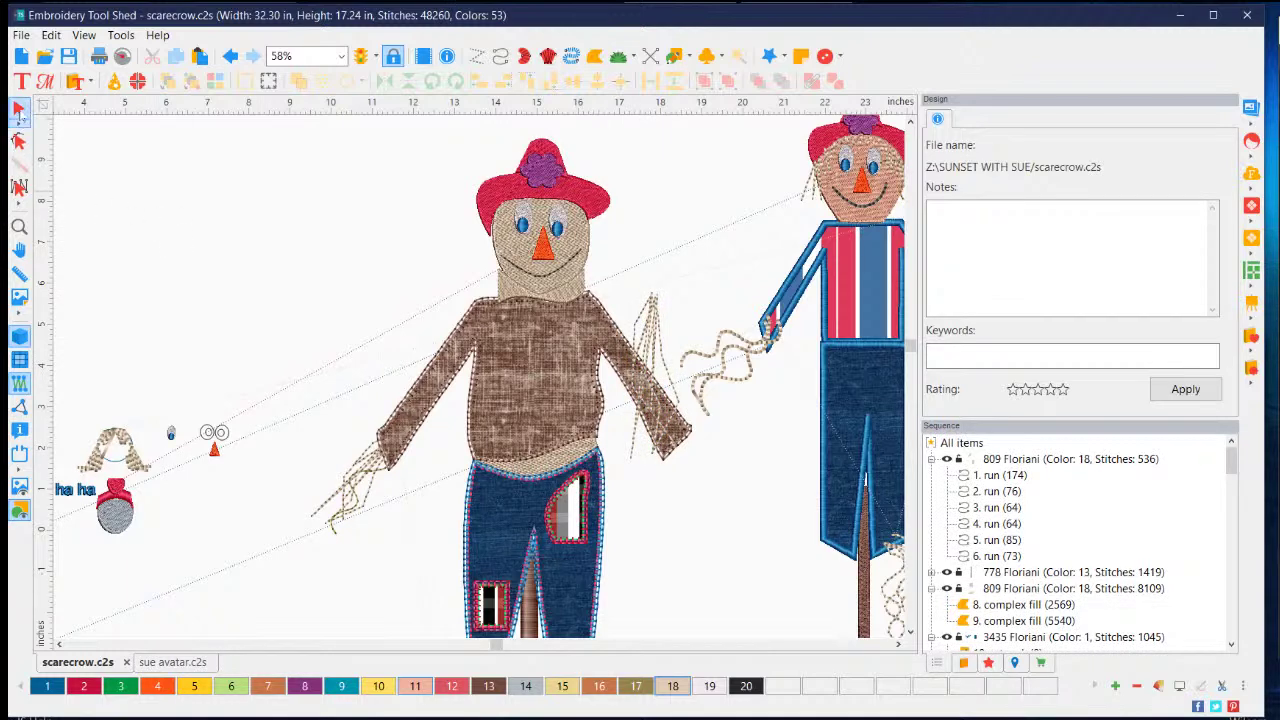
{"action": "left_click_drag", "start_coordinate": [660, 318], "coordinate": [684, 440]}
{"action": "left_click", "coordinate": [745, 488]}
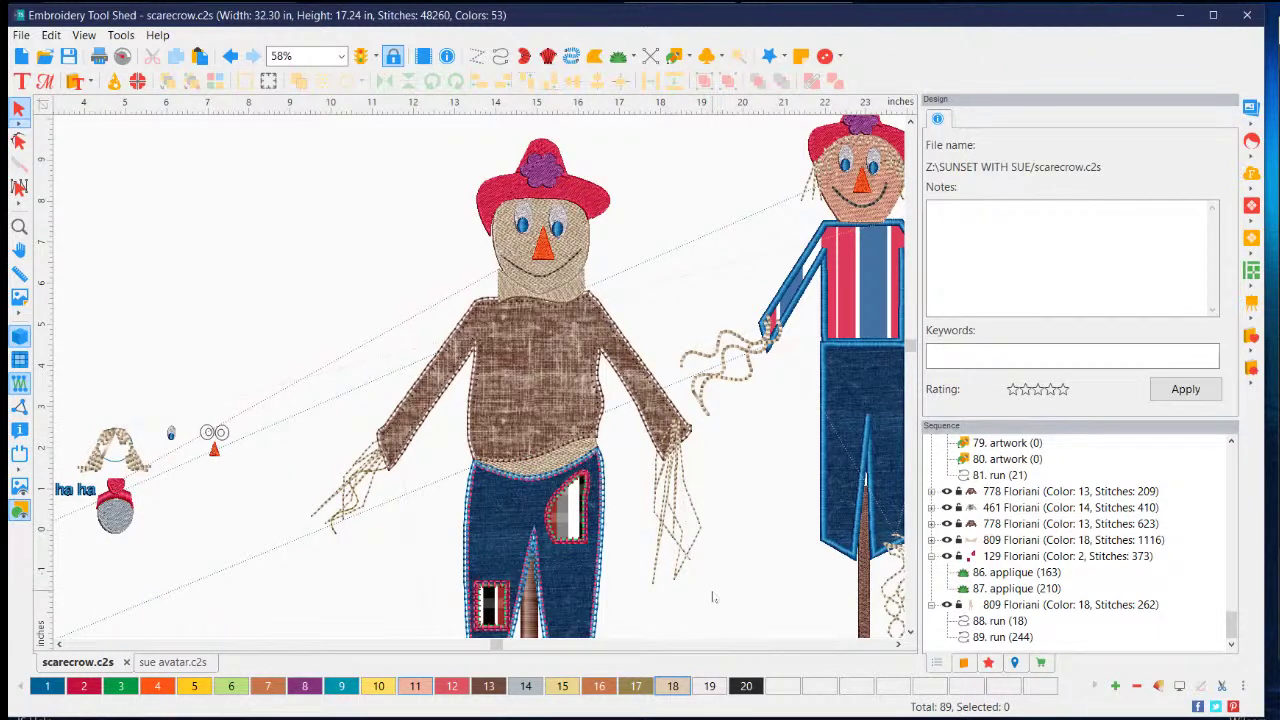
- Copy both straw runs at the sleeve cuff and place the copy at the cuff of the trouser leg without straw
{"action": "left_click_drag", "start_coordinate": [712, 596], "coordinate": [612, 408]}
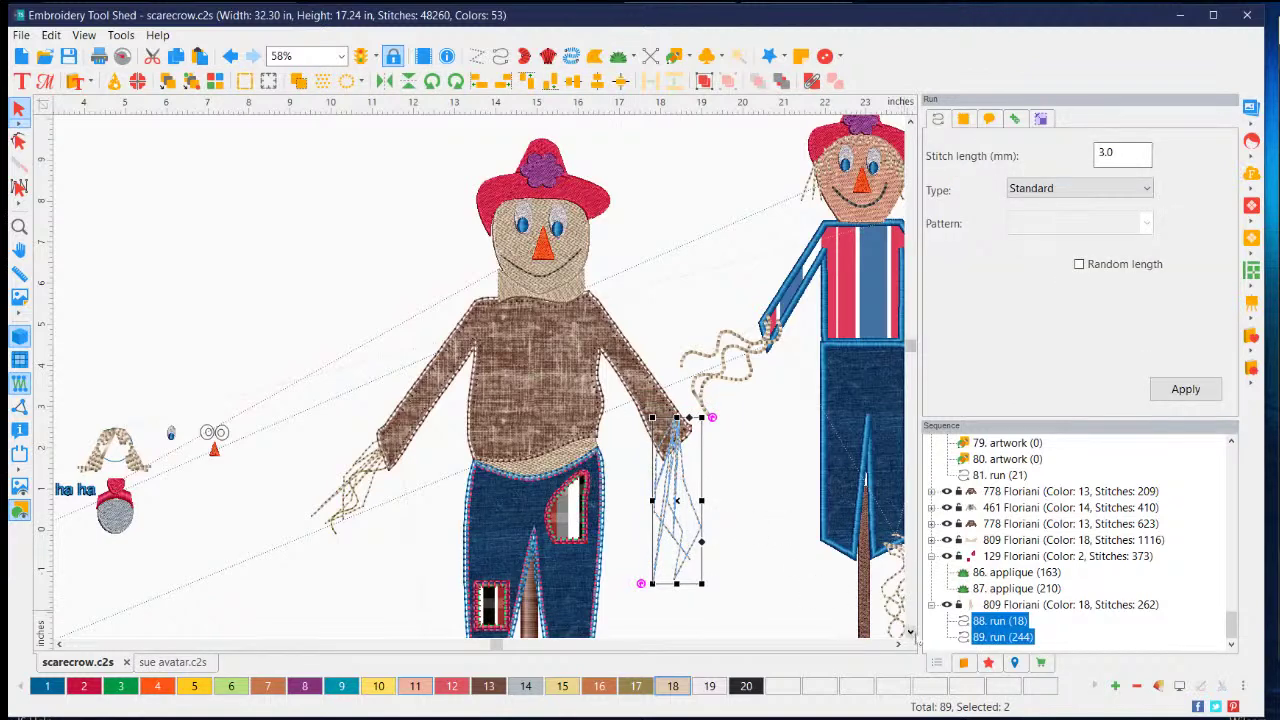
{"action": "scroll", "coordinate": [910, 636], "scroll_direction": "down", "scroll_amount": 3}
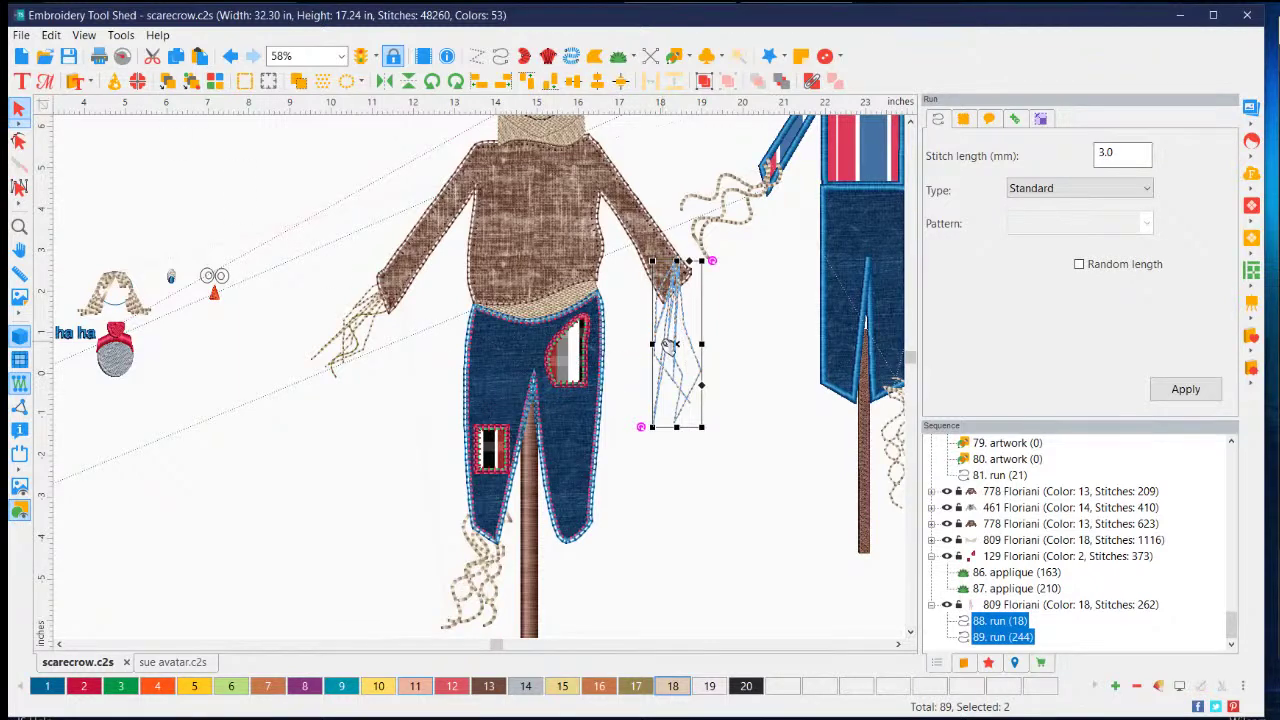
{"action": "right_click", "coordinate": [676, 331]}
{"action": "left_click", "coordinate": [727, 376]}
{"action": "right_click", "coordinate": [673, 347]}
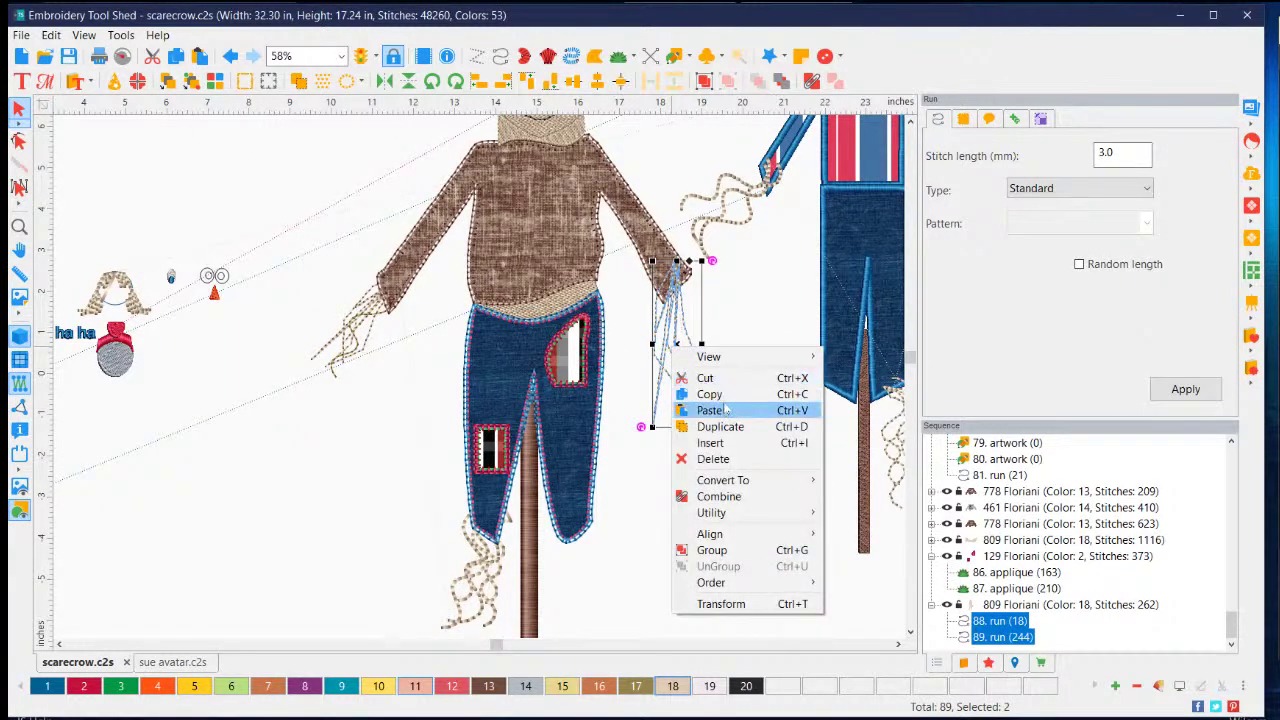
{"action": "left_click", "coordinate": [727, 410]}
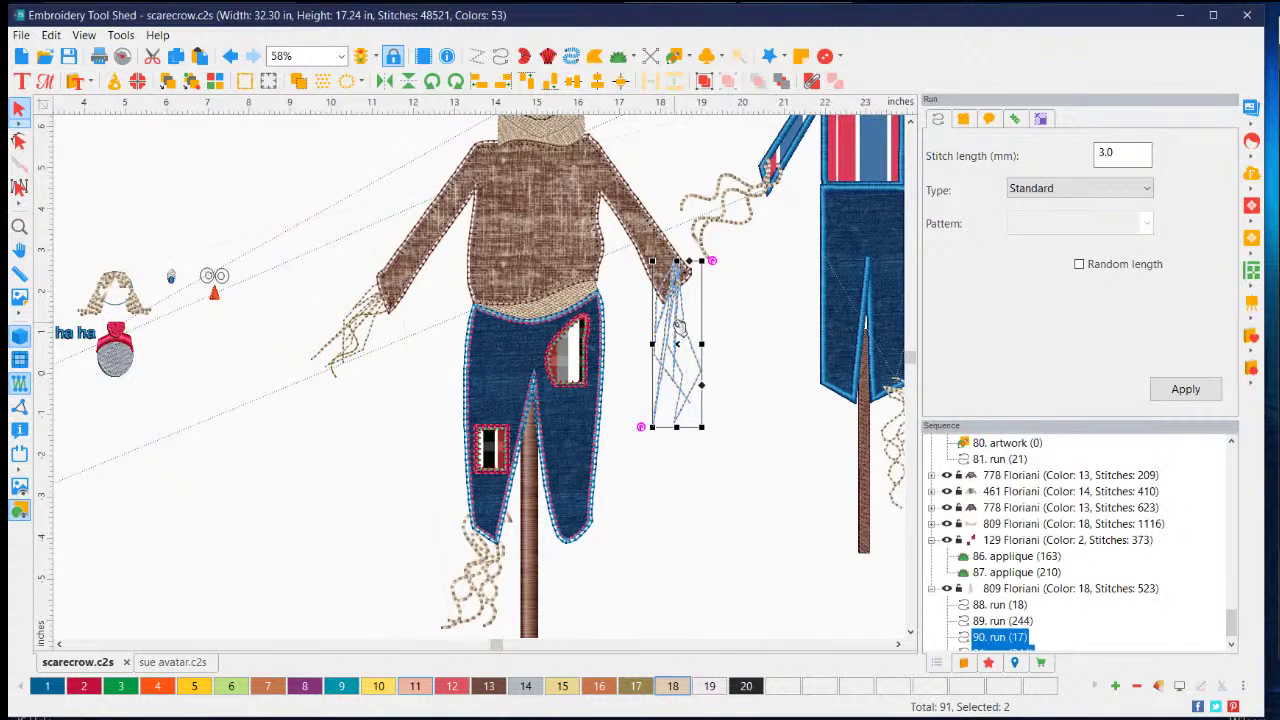
{"action": "left_click_drag", "start_coordinate": [680, 348], "coordinate": [583, 590]}
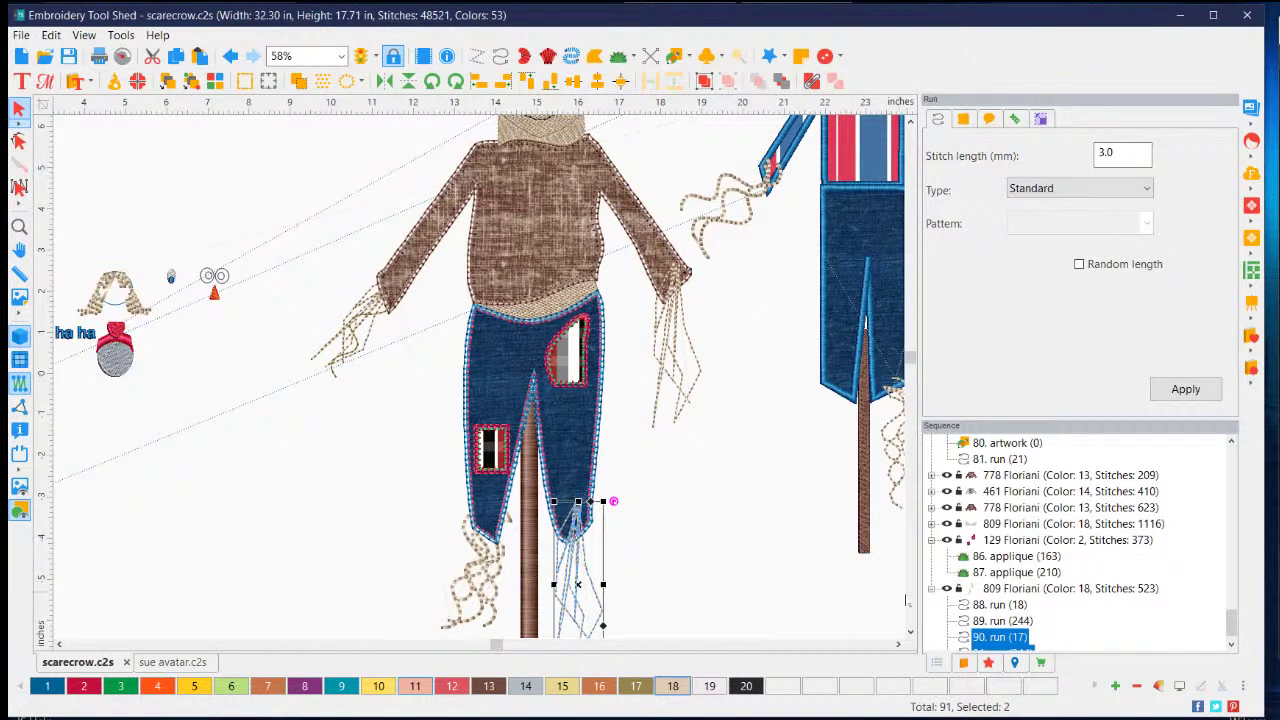
- Send the copied straw runs at the trouser cuff to the back of the stitching order
{"action": "right_click", "coordinate": [995, 645]}
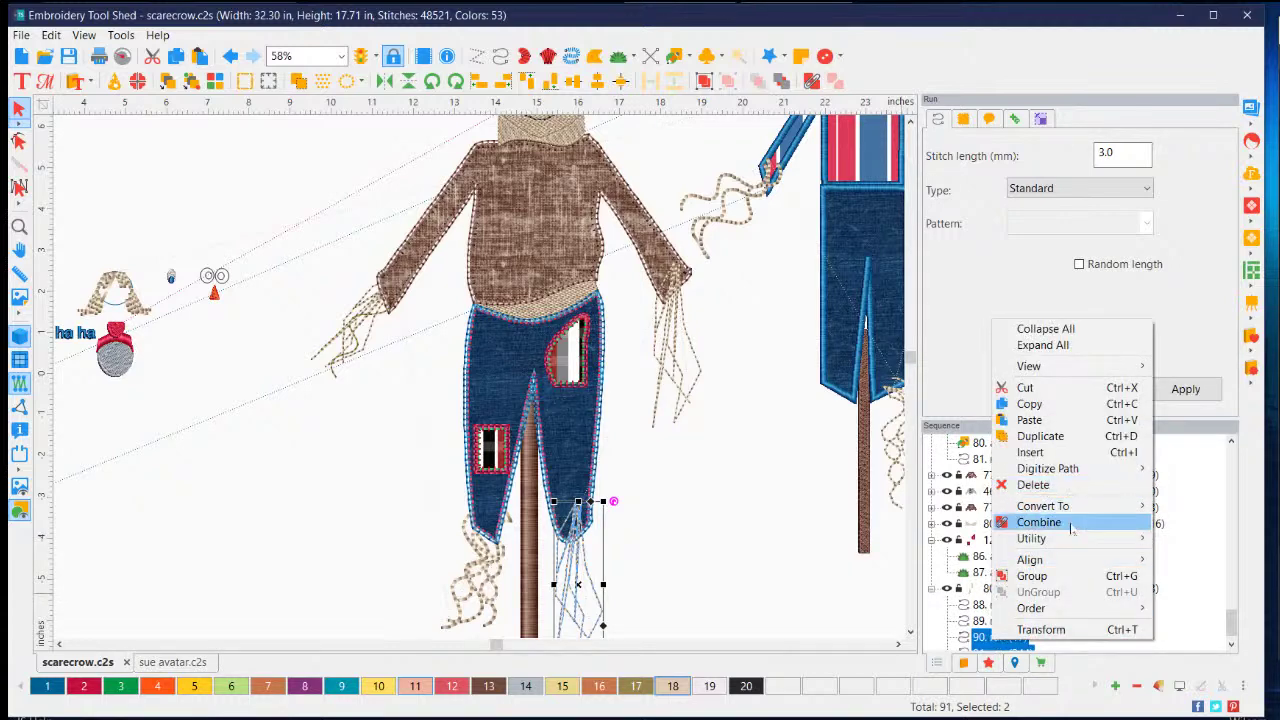
{"action": "mouse_move", "coordinate": [1058, 612]}
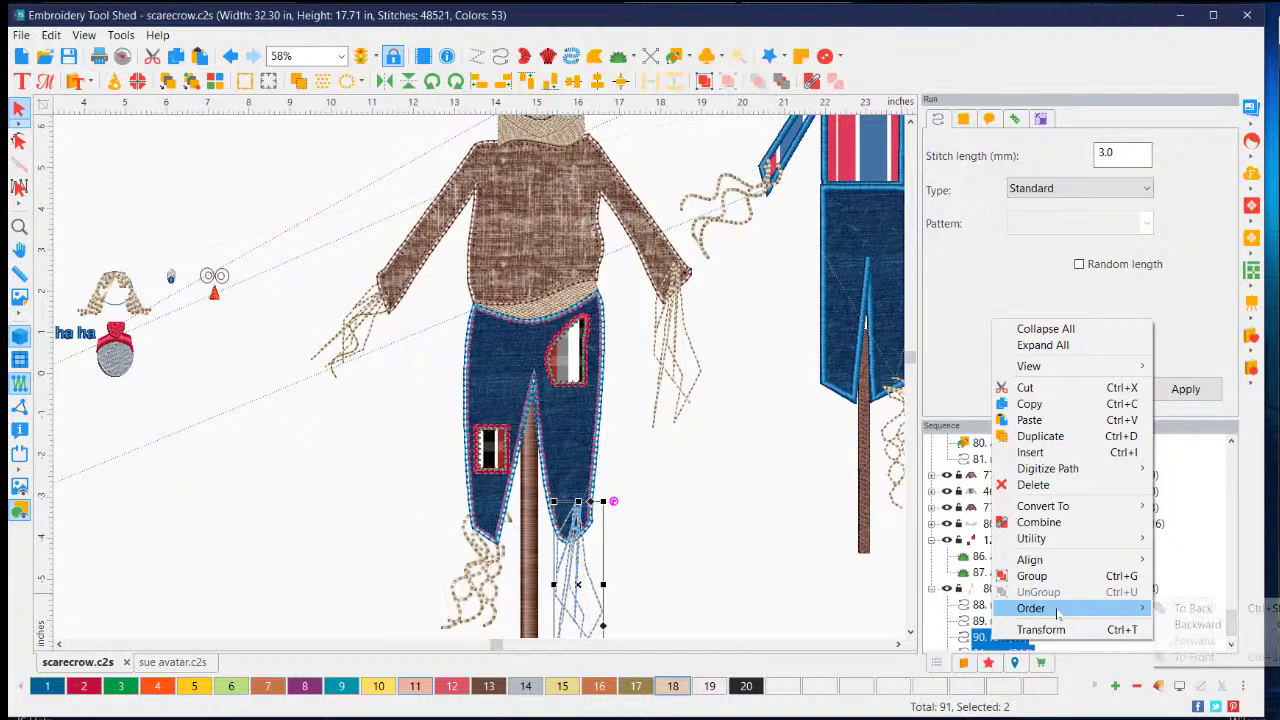
{"action": "left_click", "coordinate": [1190, 608]}
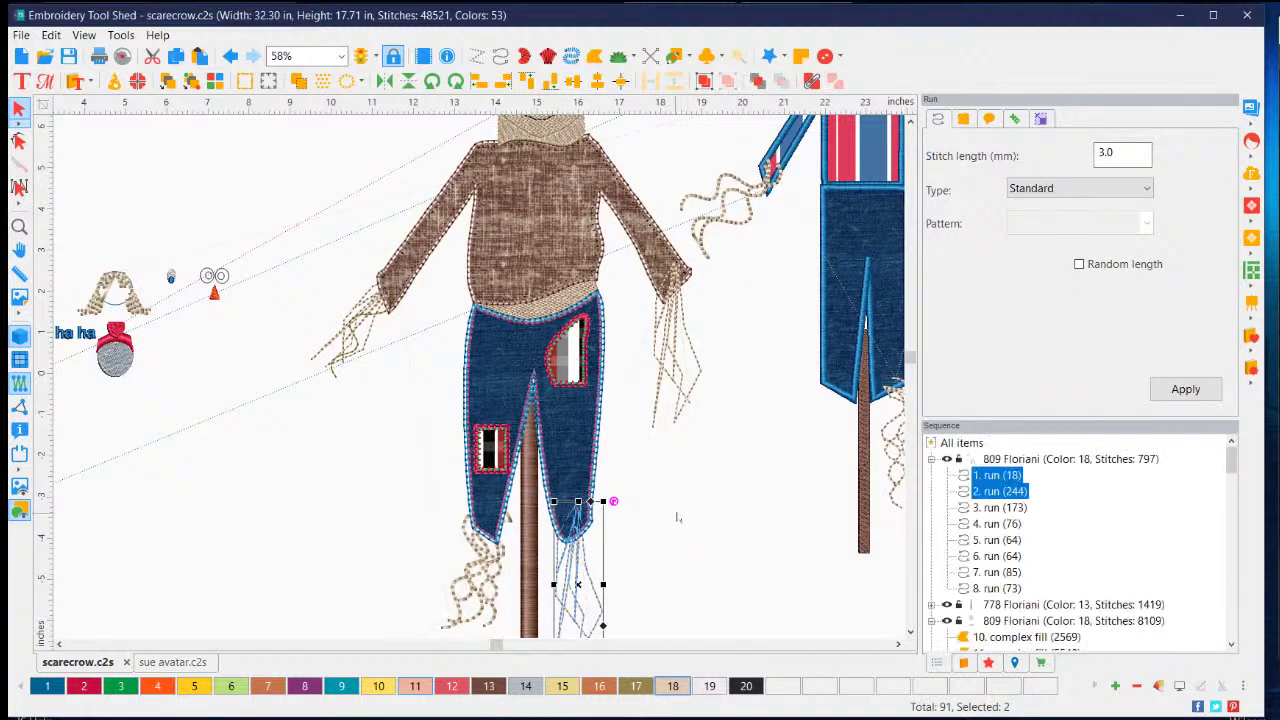
{"action": "left_click", "coordinate": [699, 560]}
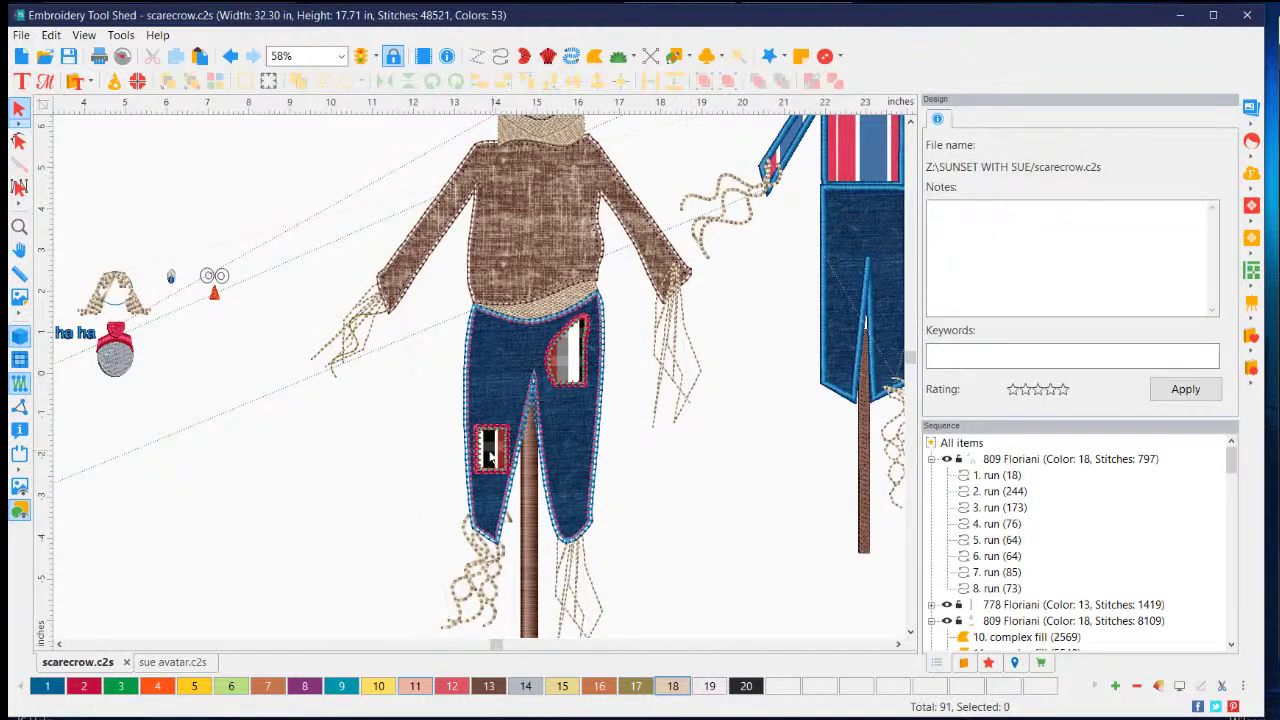
- Send the original zigzag straw bundle at the brown sleeve's cuff to the back of the stitching order
{"action": "scroll", "coordinate": [458, 337], "scroll_direction": "down", "scroll_amount": 3}
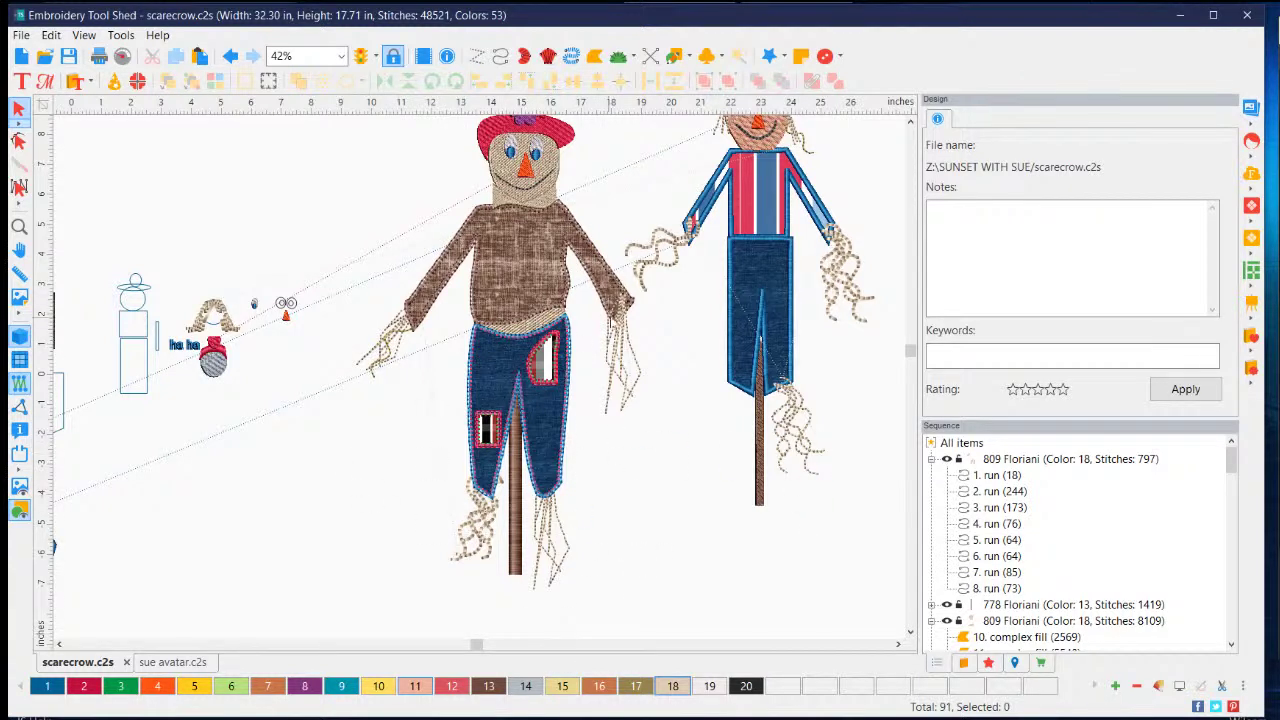
{"action": "left_click", "coordinate": [622, 345]}
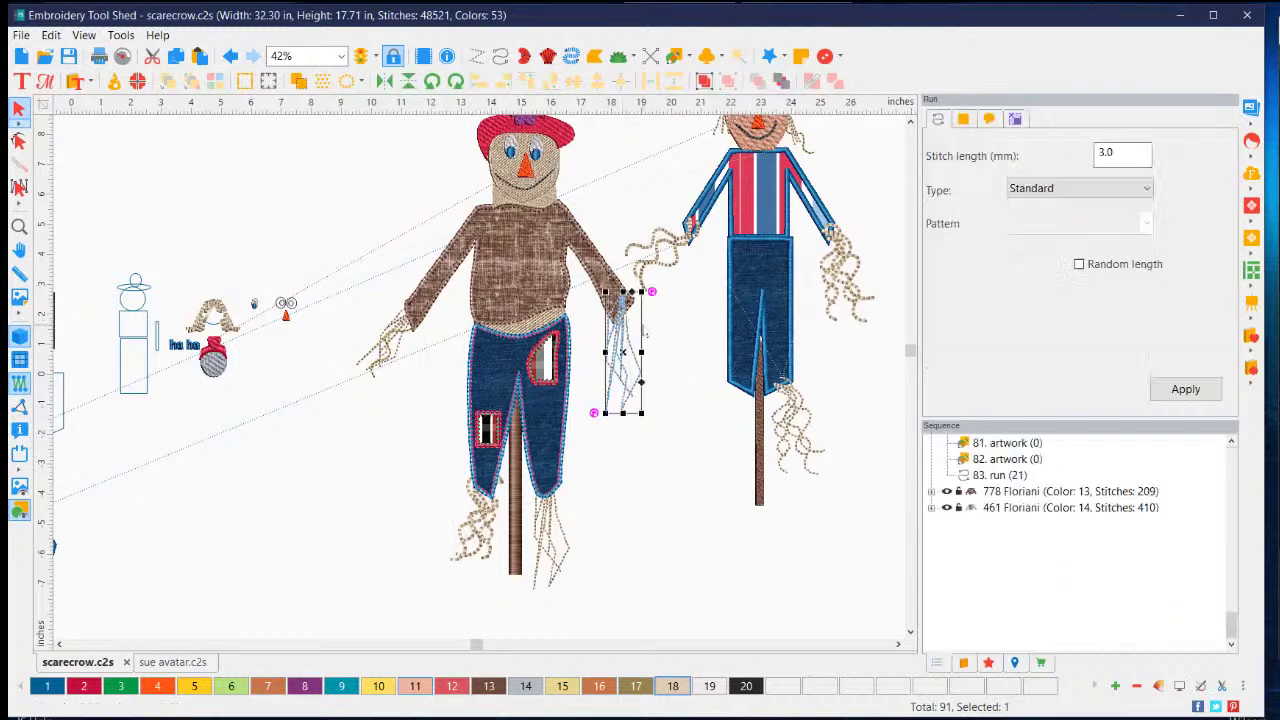
{"action": "right_click", "coordinate": [1013, 638]}
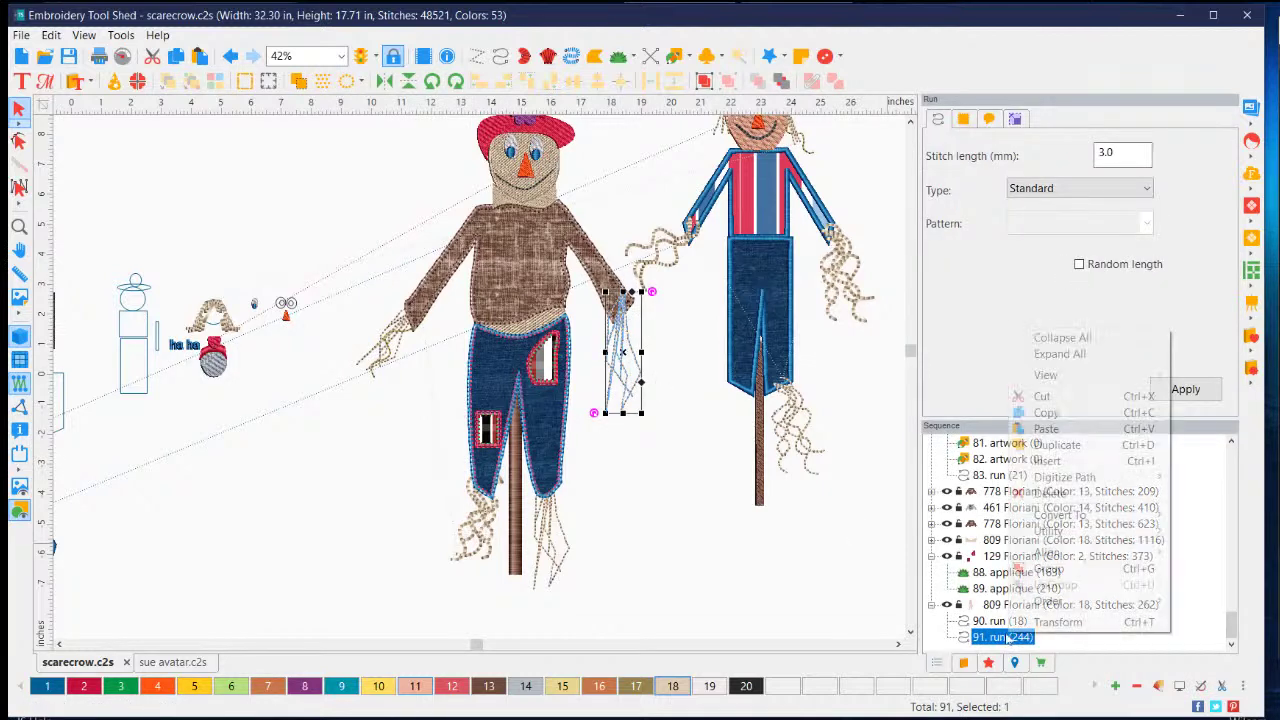
{"action": "mouse_move", "coordinate": [1102, 606]}
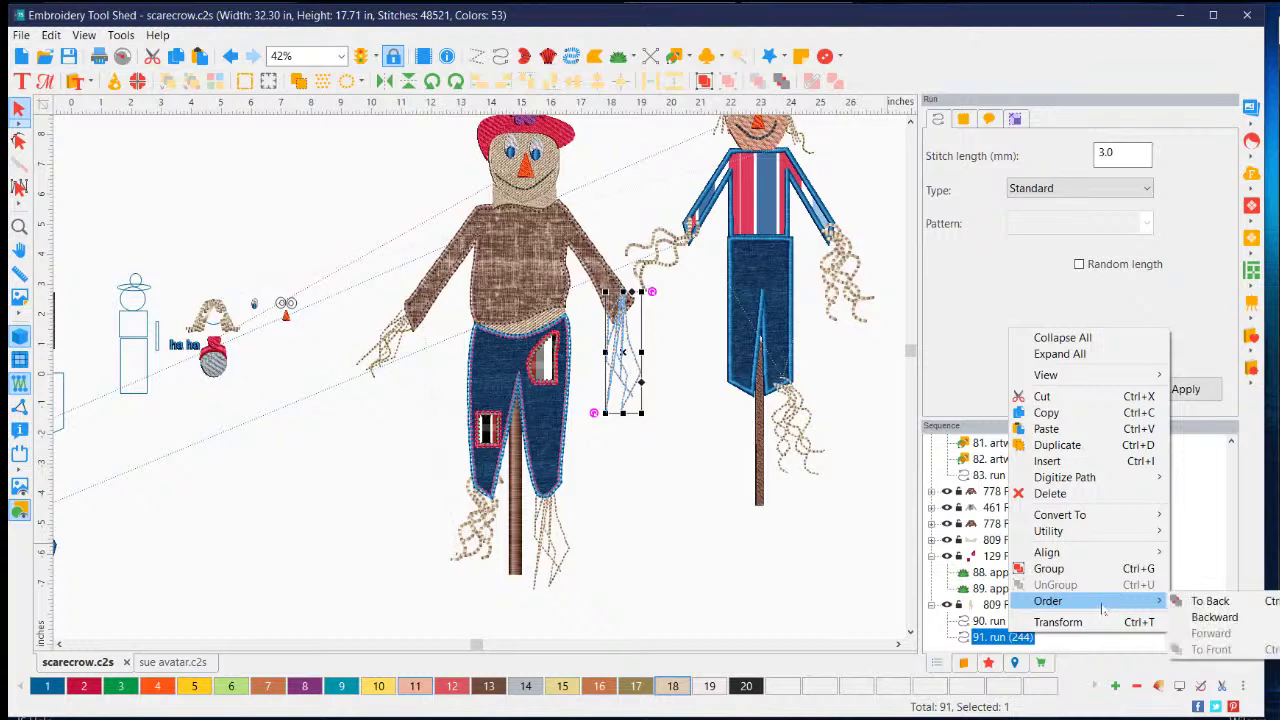
{"action": "left_click", "coordinate": [1212, 601]}
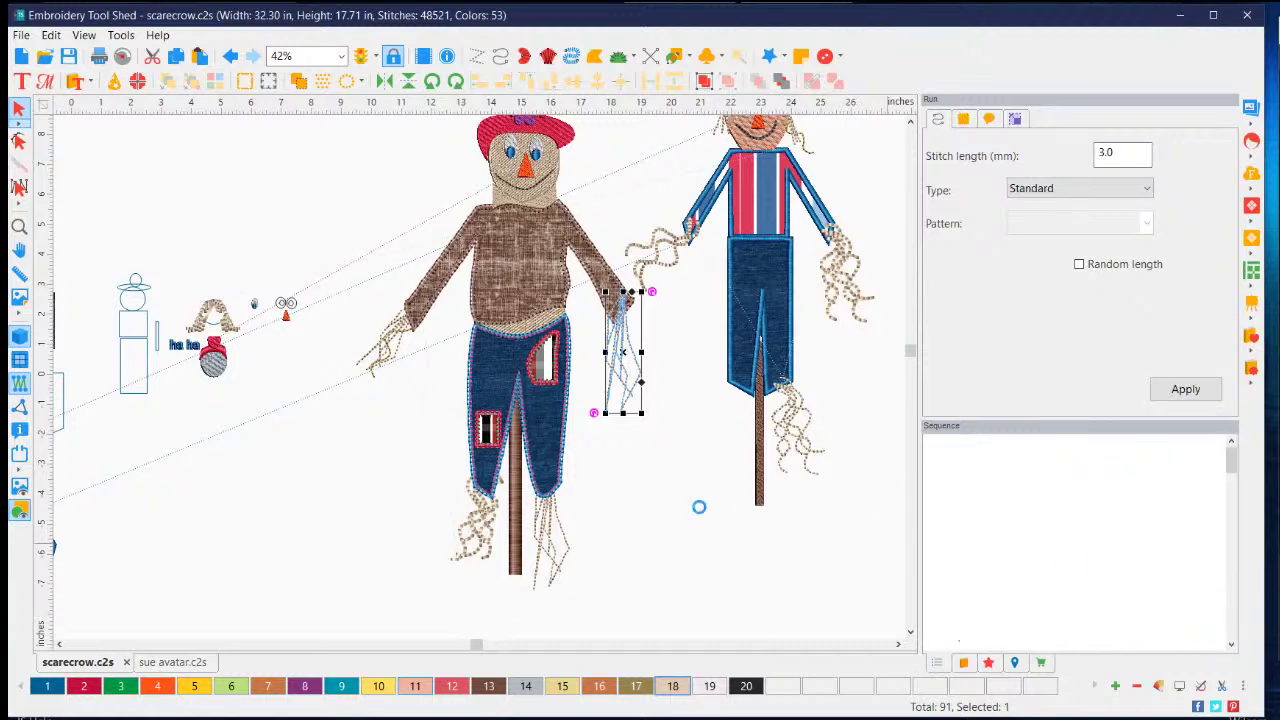
{"action": "left_click", "coordinate": [660, 515]}
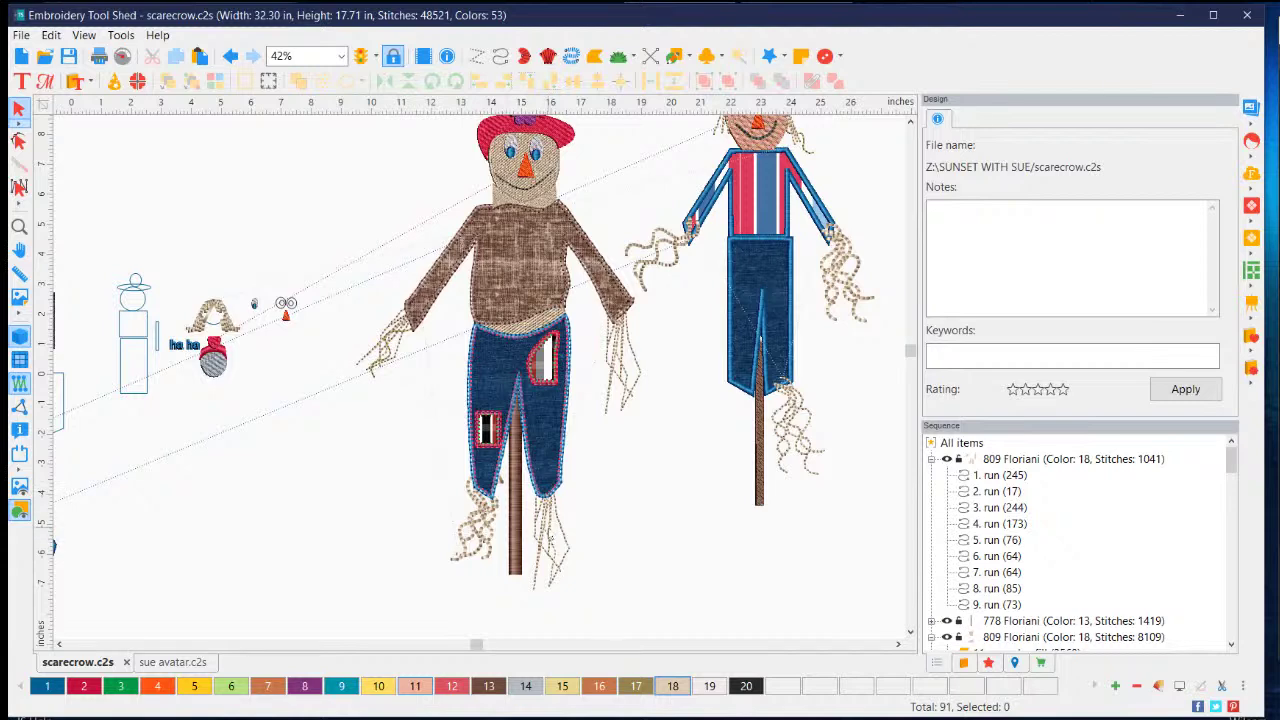
{"action": "left_click", "coordinate": [550, 530]}
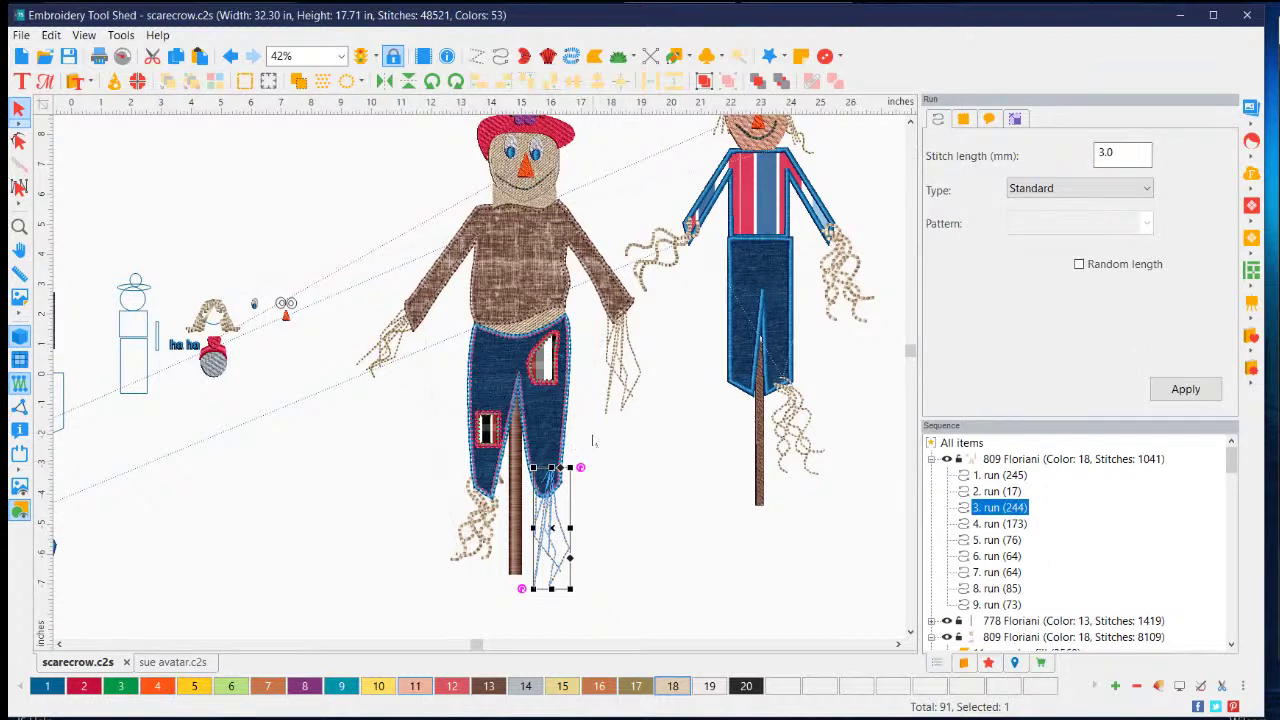
{"action": "left_click", "coordinate": [606, 466]}
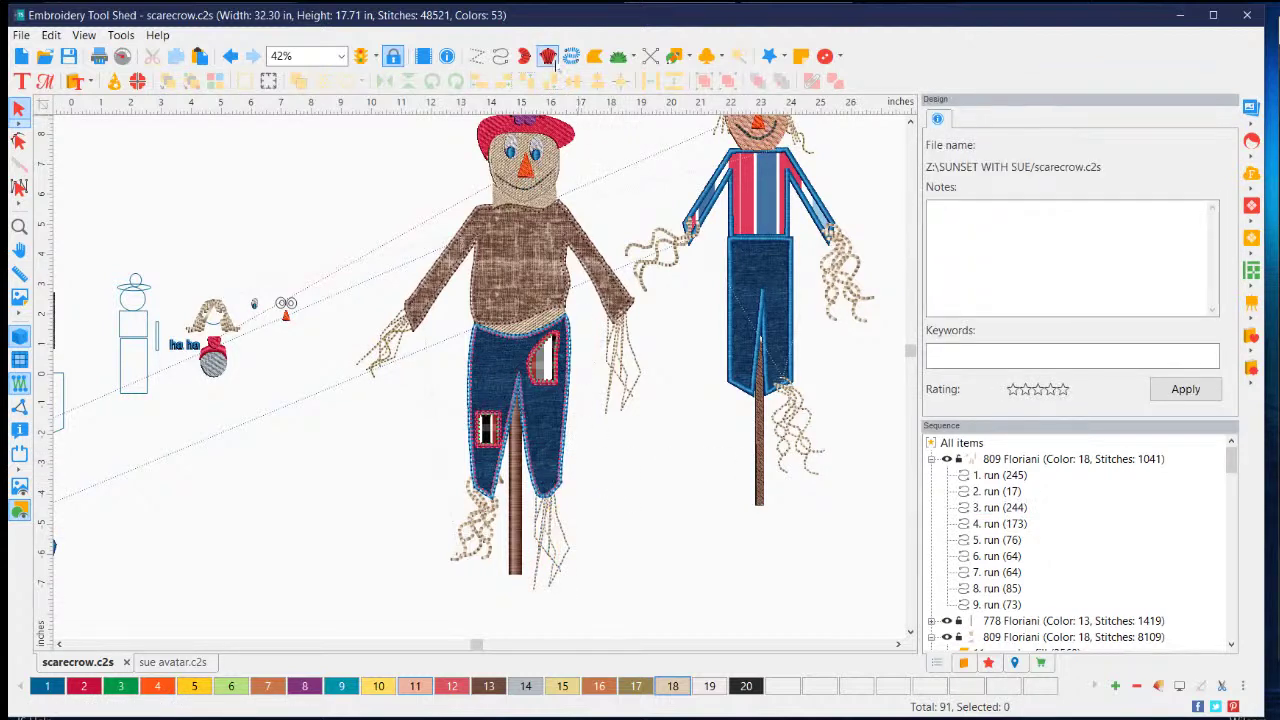
- Draw a Run line from one trouser cuff up the leg, over the crotch and down the rectangular-patched leg to its cuff
{"action": "left_click", "coordinate": [500, 56]}
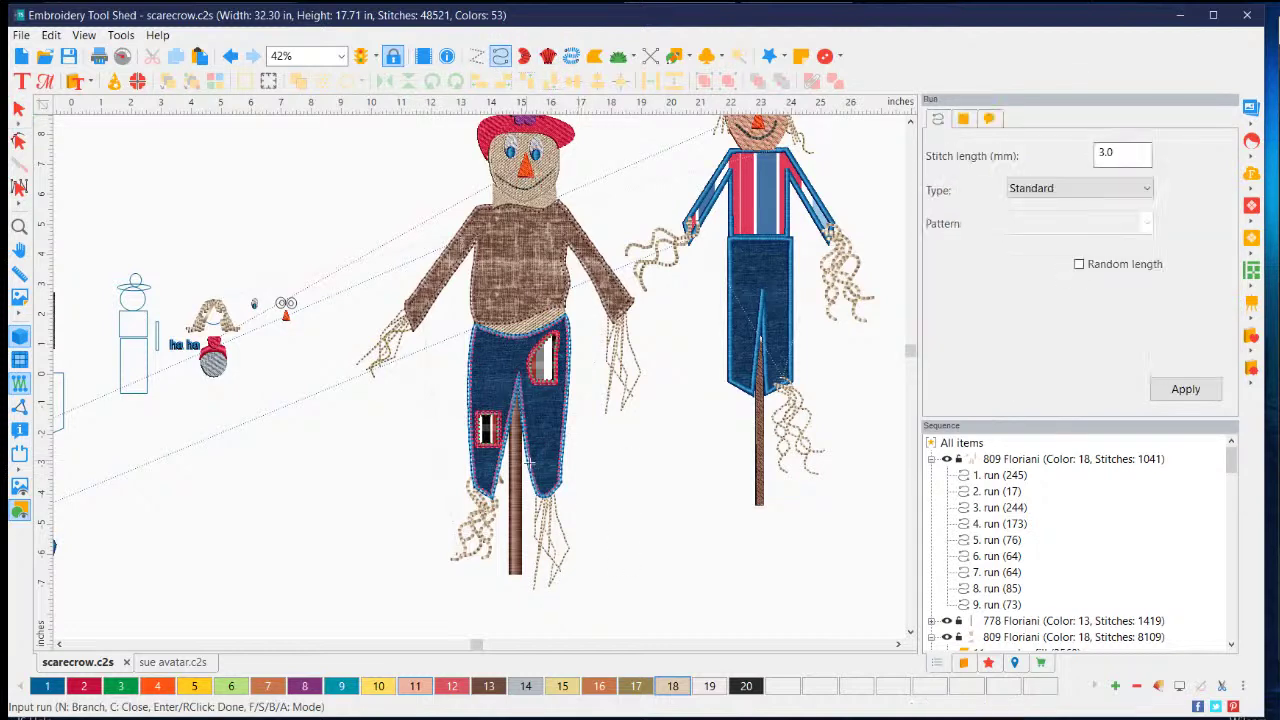
{"action": "left_click", "coordinate": [546, 489]}
{"action": "left_click", "coordinate": [531, 404]}
{"action": "left_click", "coordinate": [519, 358]}
{"action": "left_click", "coordinate": [489, 403]}
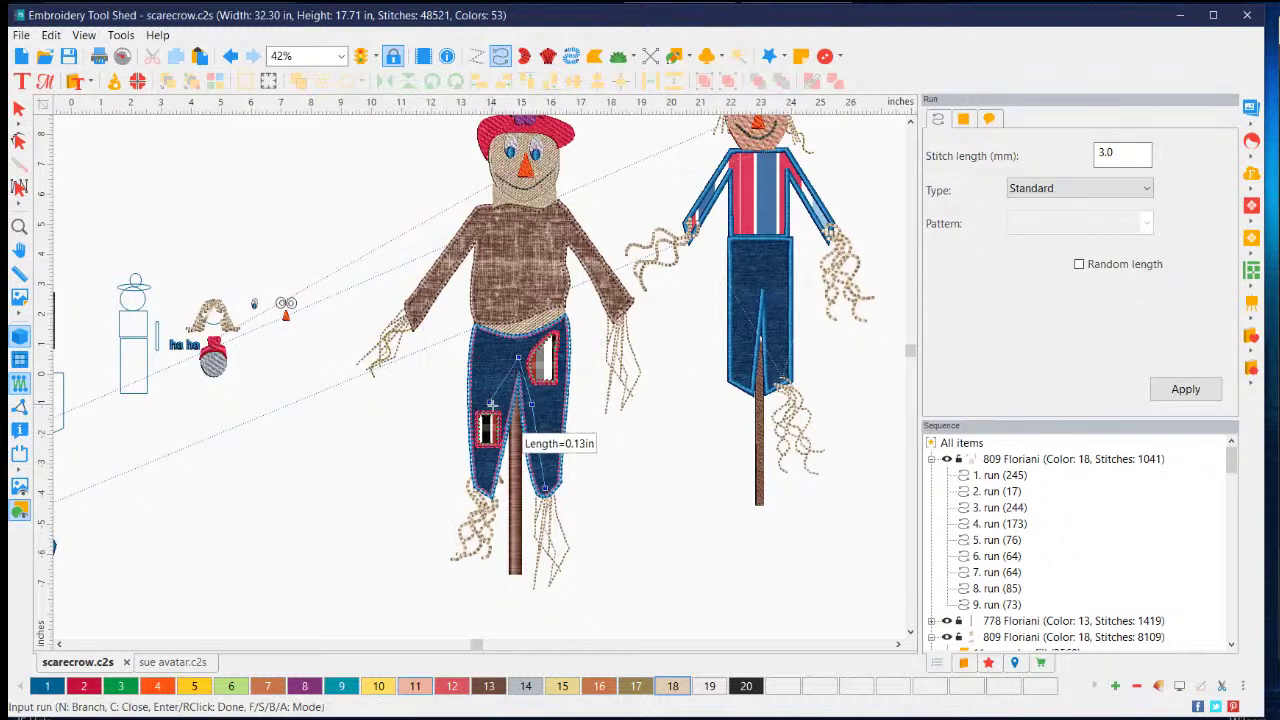
{"action": "left_click", "coordinate": [484, 452]}
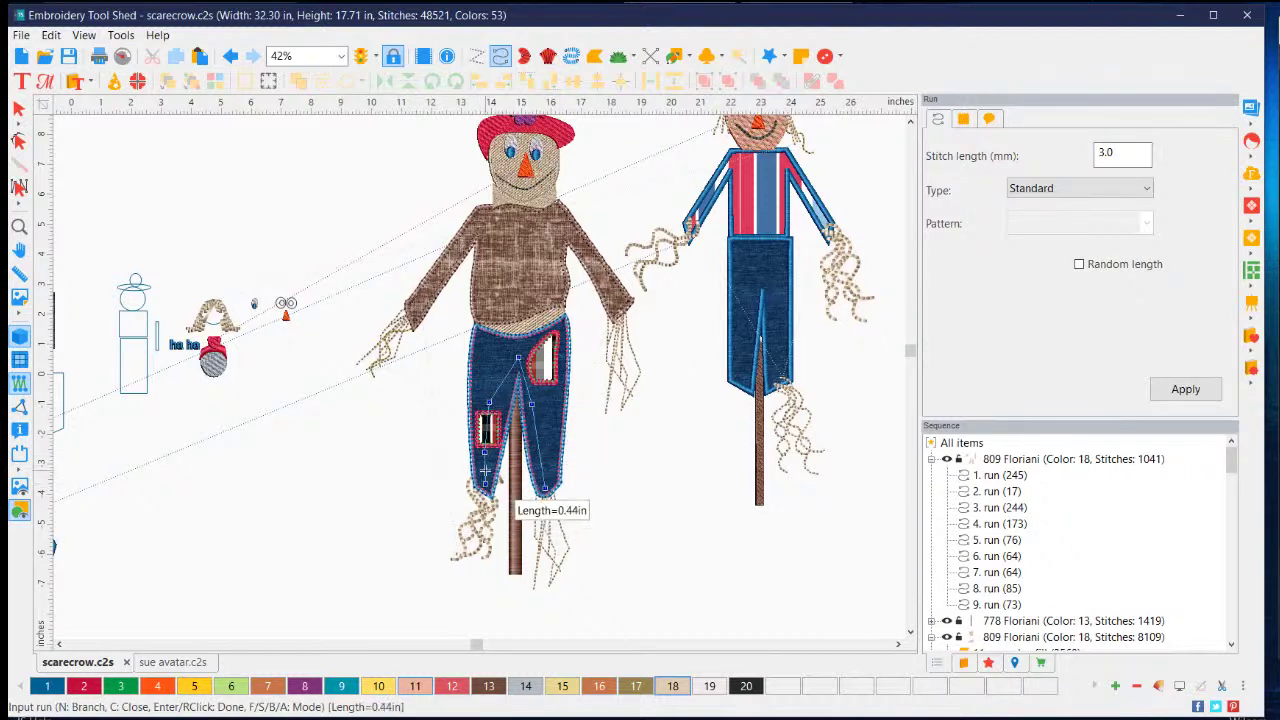
{"action": "right_click", "coordinate": [484, 470]}
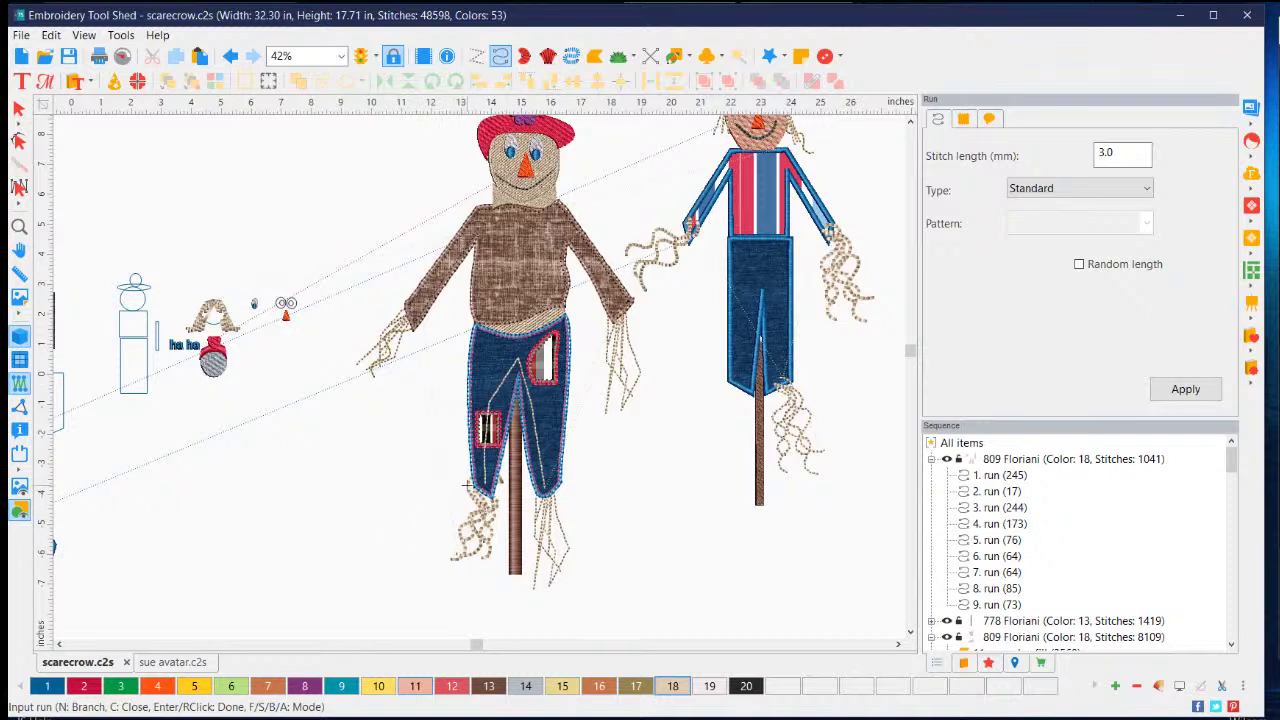
- Draw a Run line from the rectangular-patched leg's cuff up through the trousers to the waist
{"action": "left_click", "coordinate": [487, 377]}
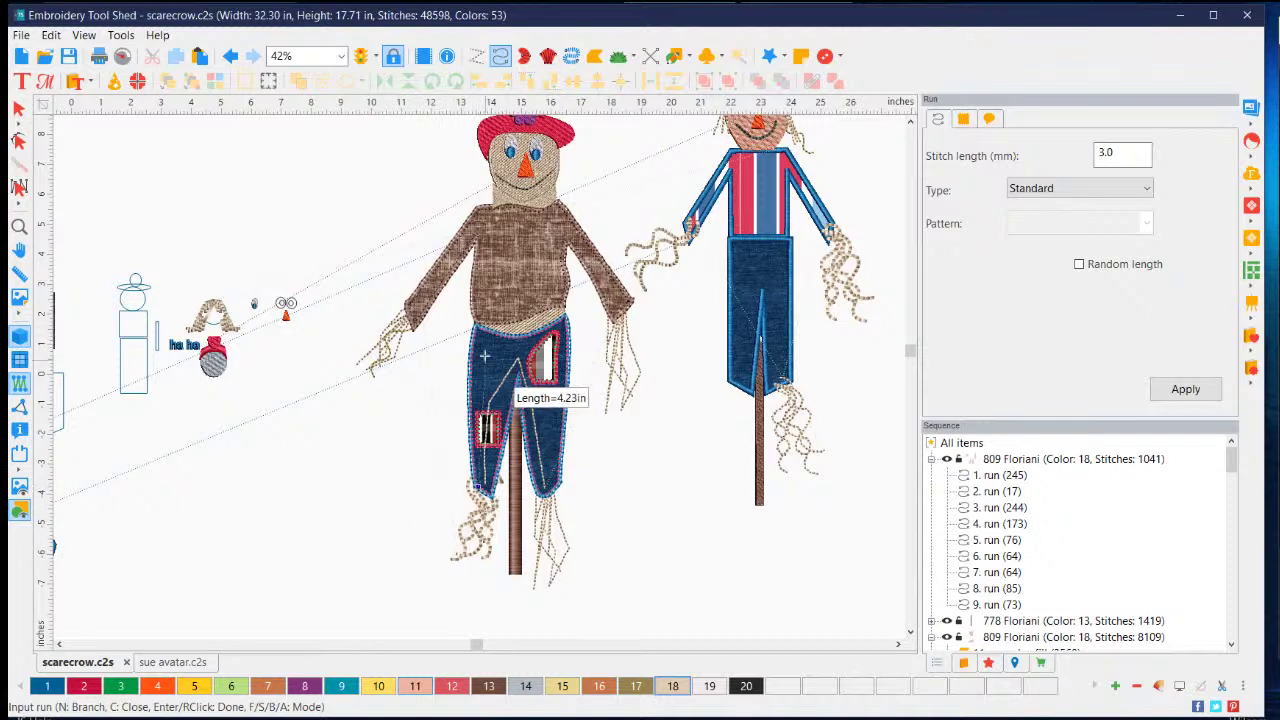
{"action": "left_click", "coordinate": [494, 358]}
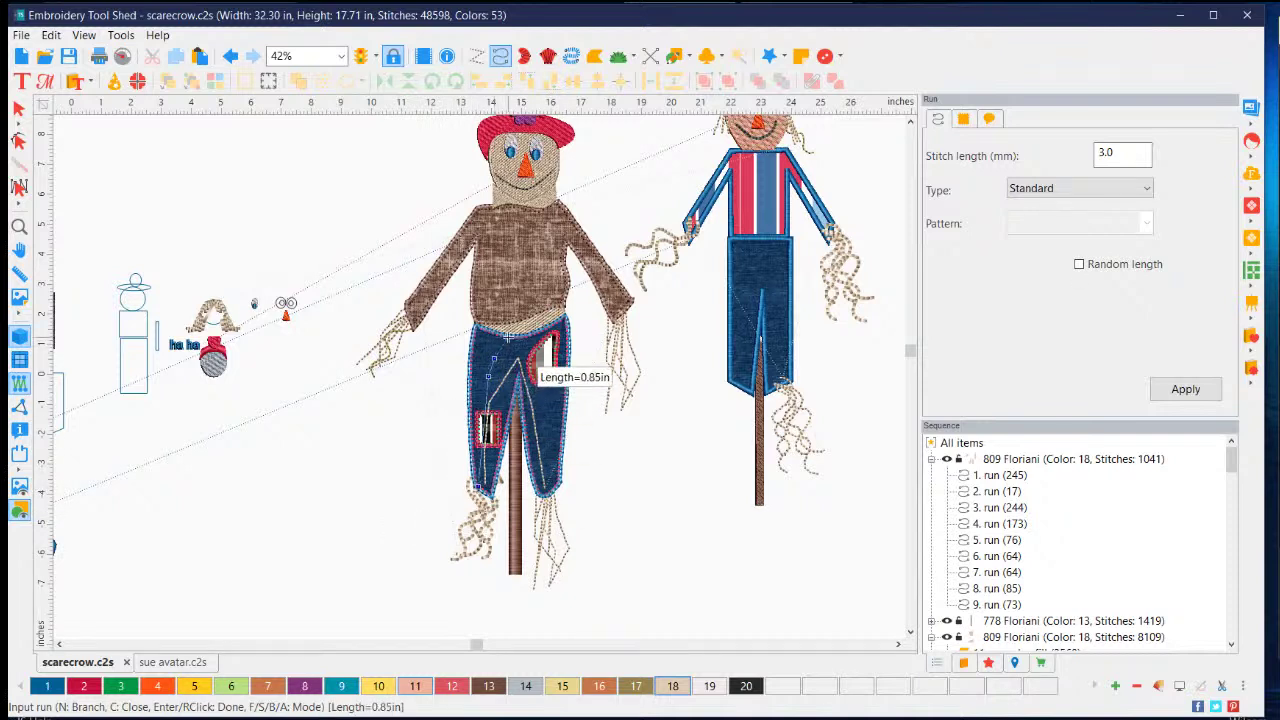
{"action": "left_click", "coordinate": [514, 333]}
{"action": "right_click", "coordinate": [532, 334]}
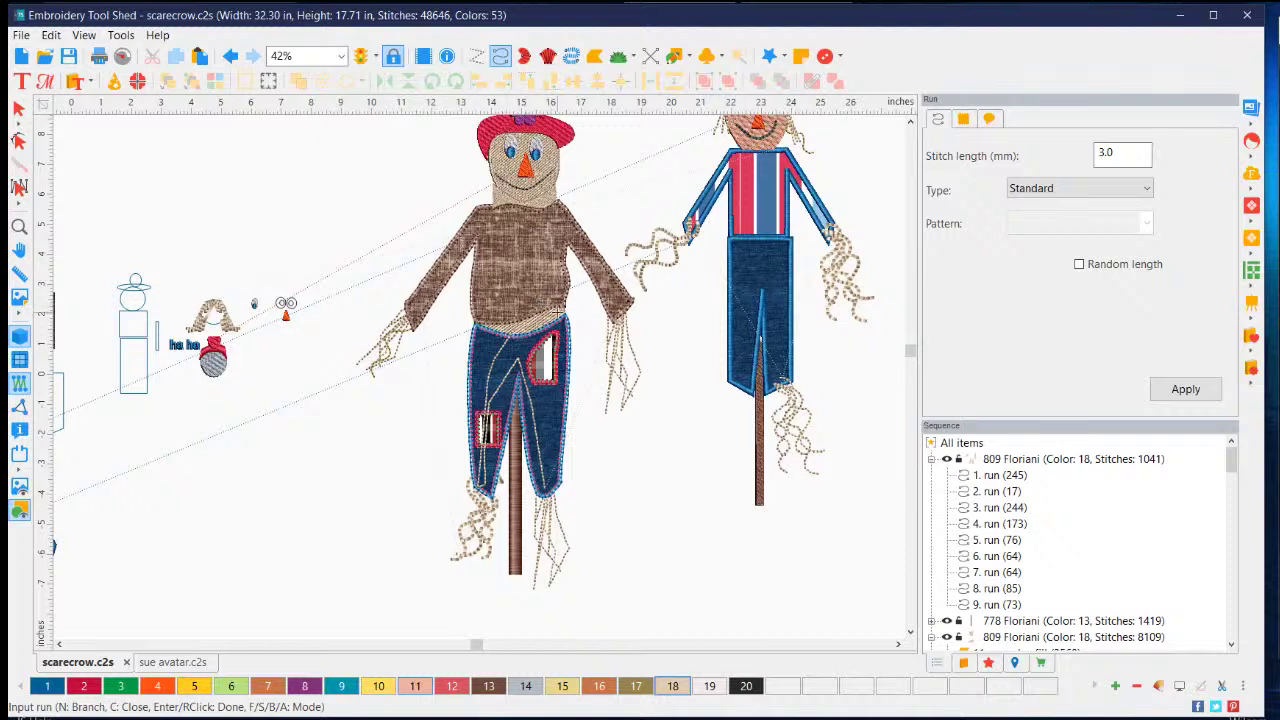
- Draw a Run line from the brown shirt's hem up to the shoulder and down the sleeve nearest the second scarecrow to its cuff
{"action": "left_click", "coordinate": [551, 313]}
{"action": "left_click", "coordinate": [552, 253]}
{"action": "left_click", "coordinate": [619, 310]}
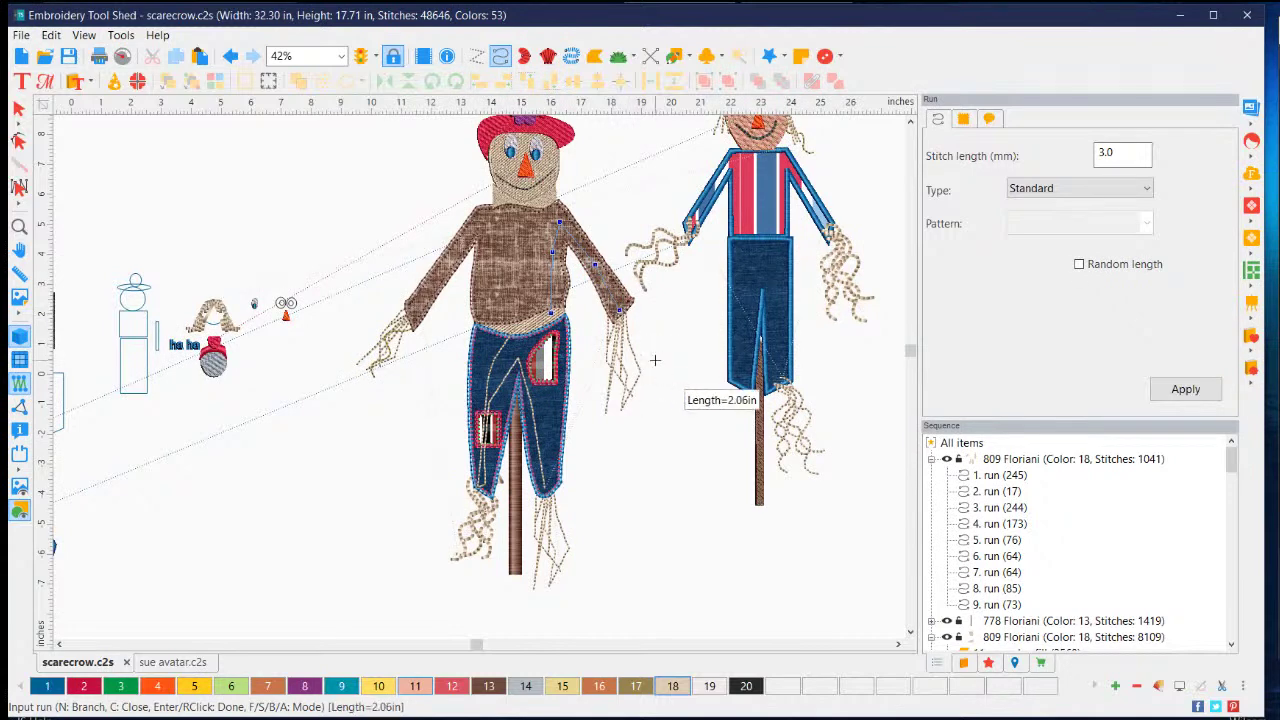
{"action": "right_click", "coordinate": [655, 360]}
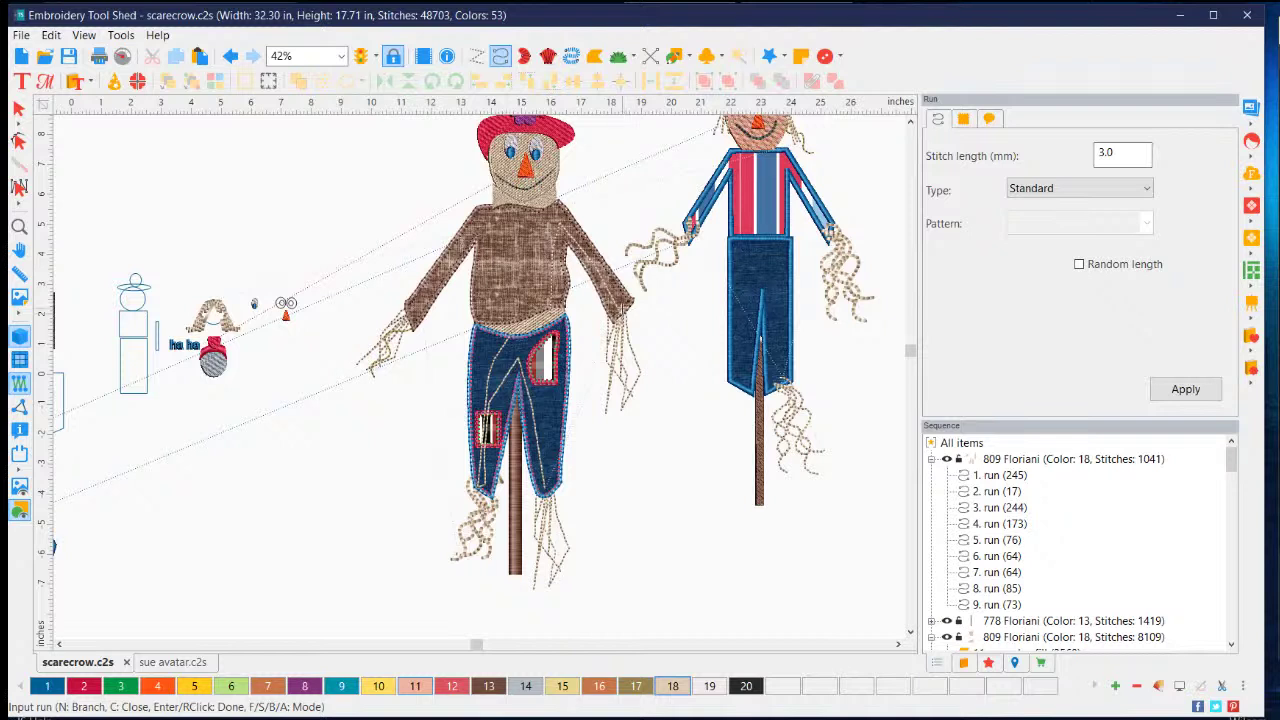
- Draw a Run line from the brown sleeve cuff nearest the second scarecrow up across the shoulders and down to the opposite cuff
{"action": "left_click", "coordinate": [622, 305]}
{"action": "left_click", "coordinate": [554, 209]}
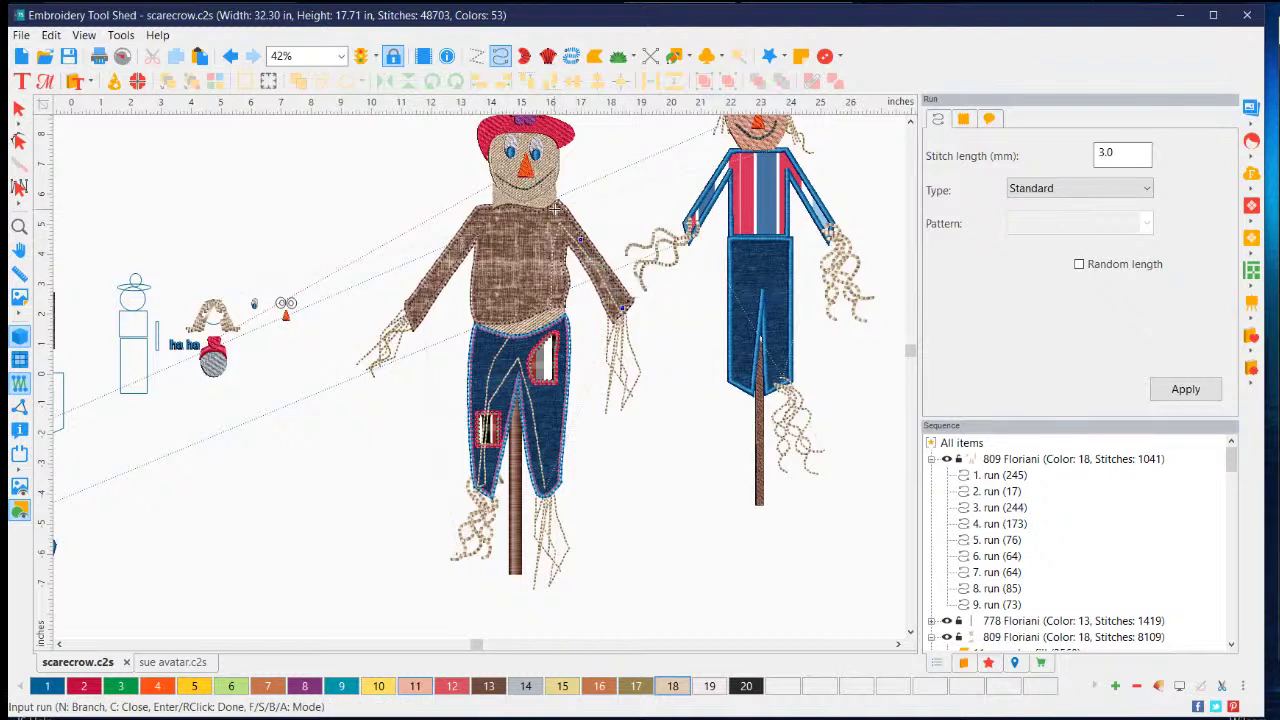
{"action": "left_click", "coordinate": [479, 216]}
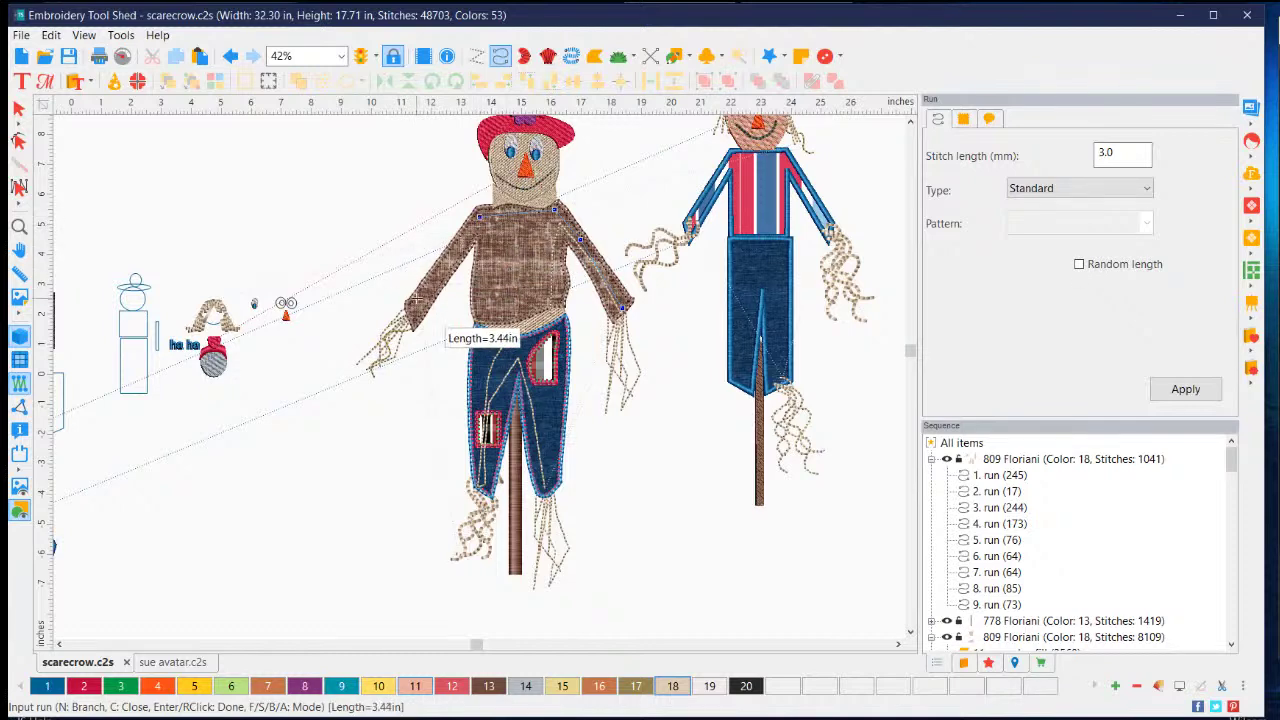
{"action": "left_click", "coordinate": [430, 303]}
{"action": "left_click", "coordinate": [413, 311]}
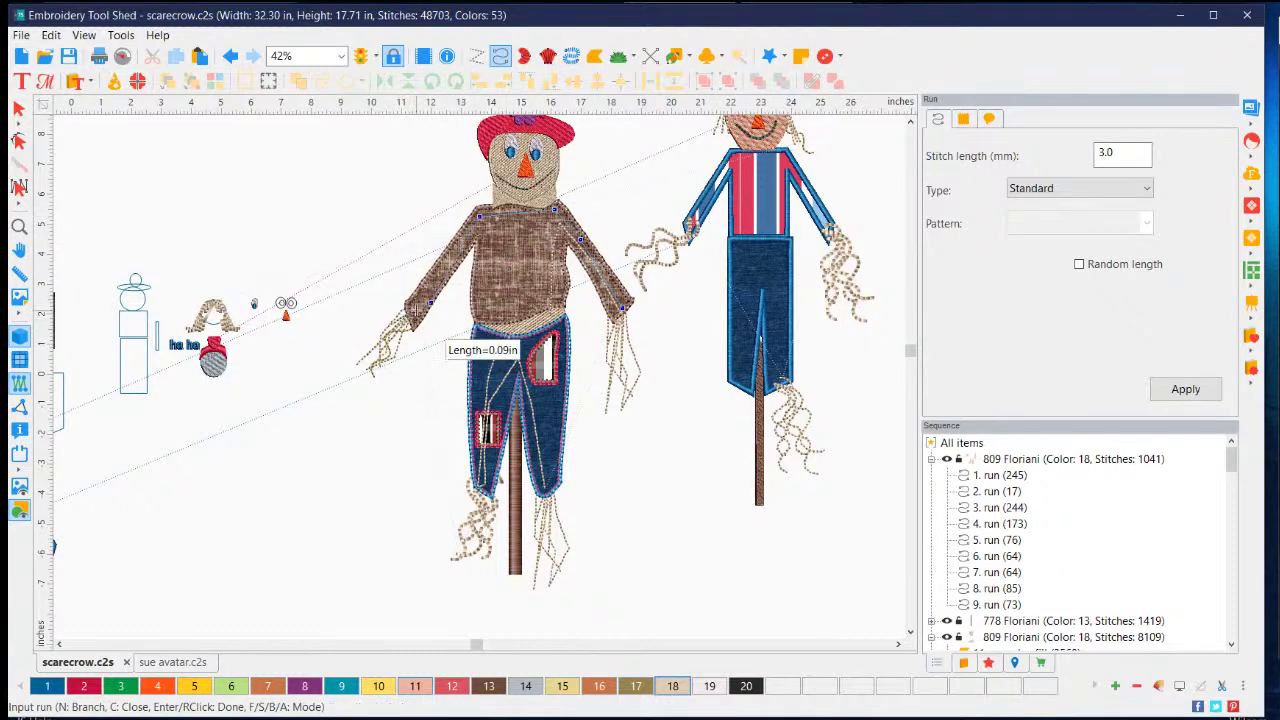
{"action": "right_click", "coordinate": [424, 316]}
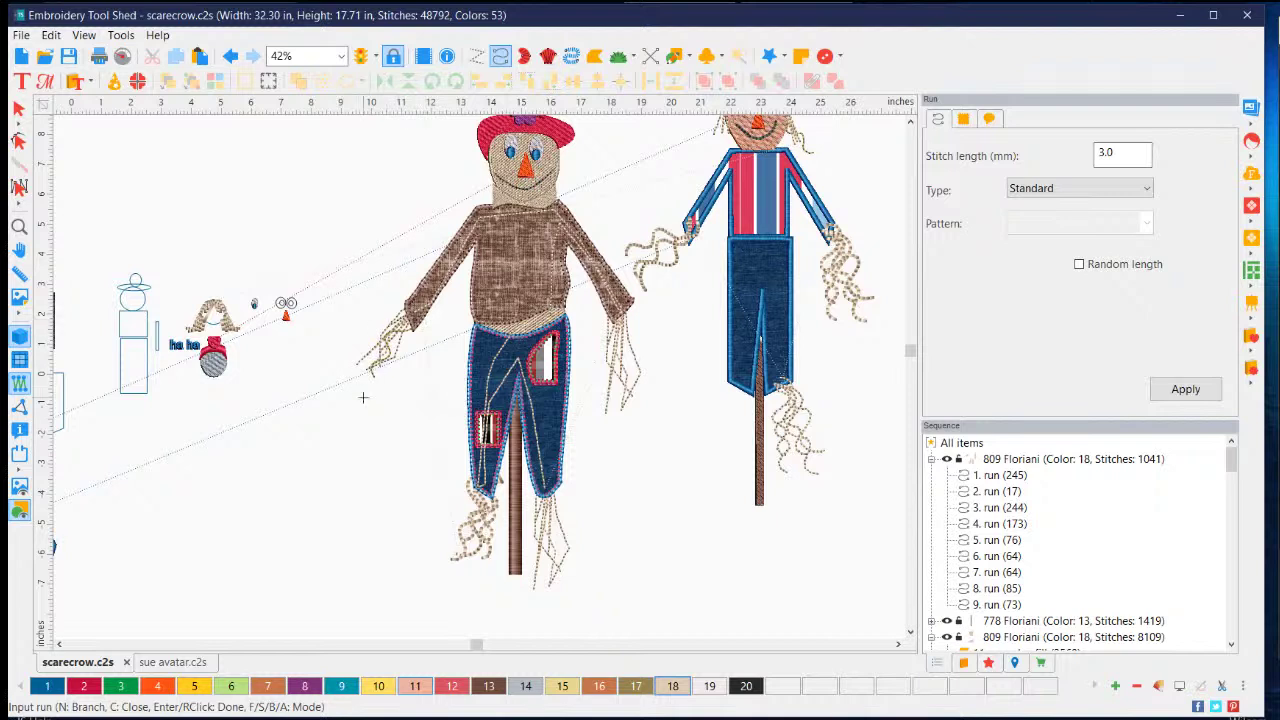
- Draw a Run line from the outer brown sleeve's cuff up the arm and over the shoulder to the base of the neck
{"action": "left_click", "coordinate": [408, 314]}
{"action": "left_click", "coordinate": [446, 259]}
{"action": "left_click", "coordinate": [484, 210]}
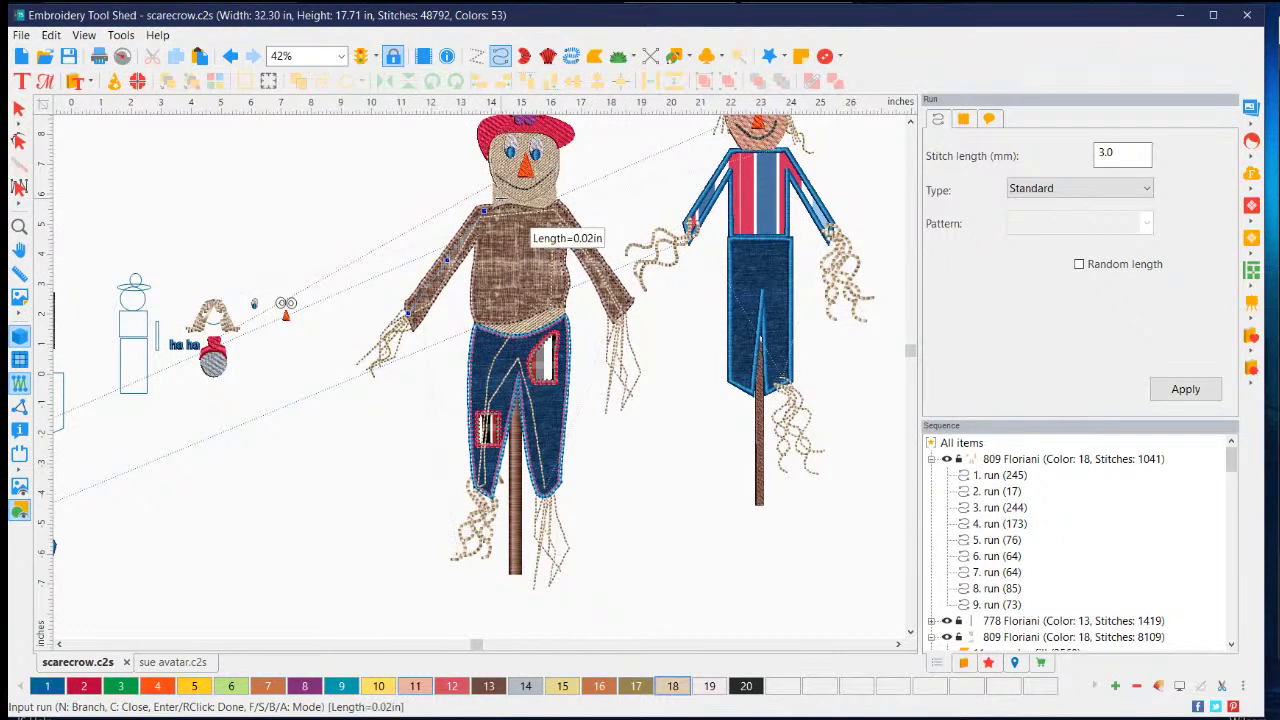
{"action": "left_click", "coordinate": [500, 199]}
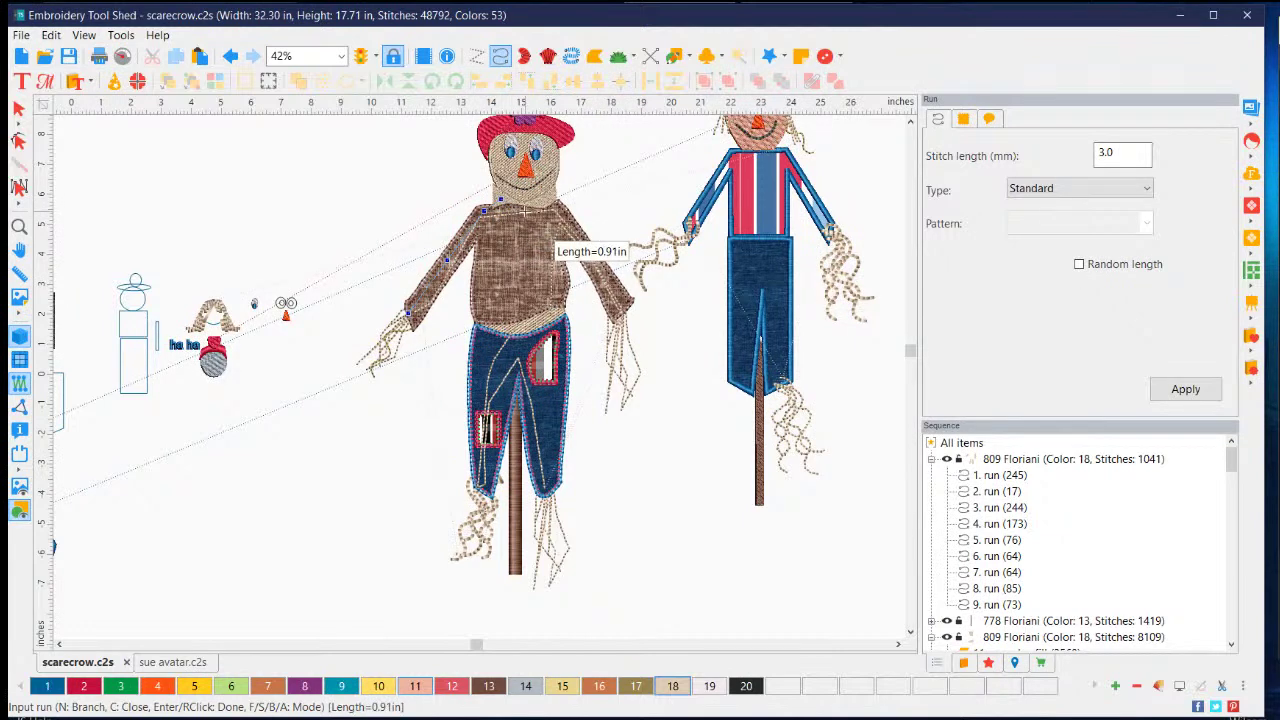
{"action": "key", "text": "Return"}
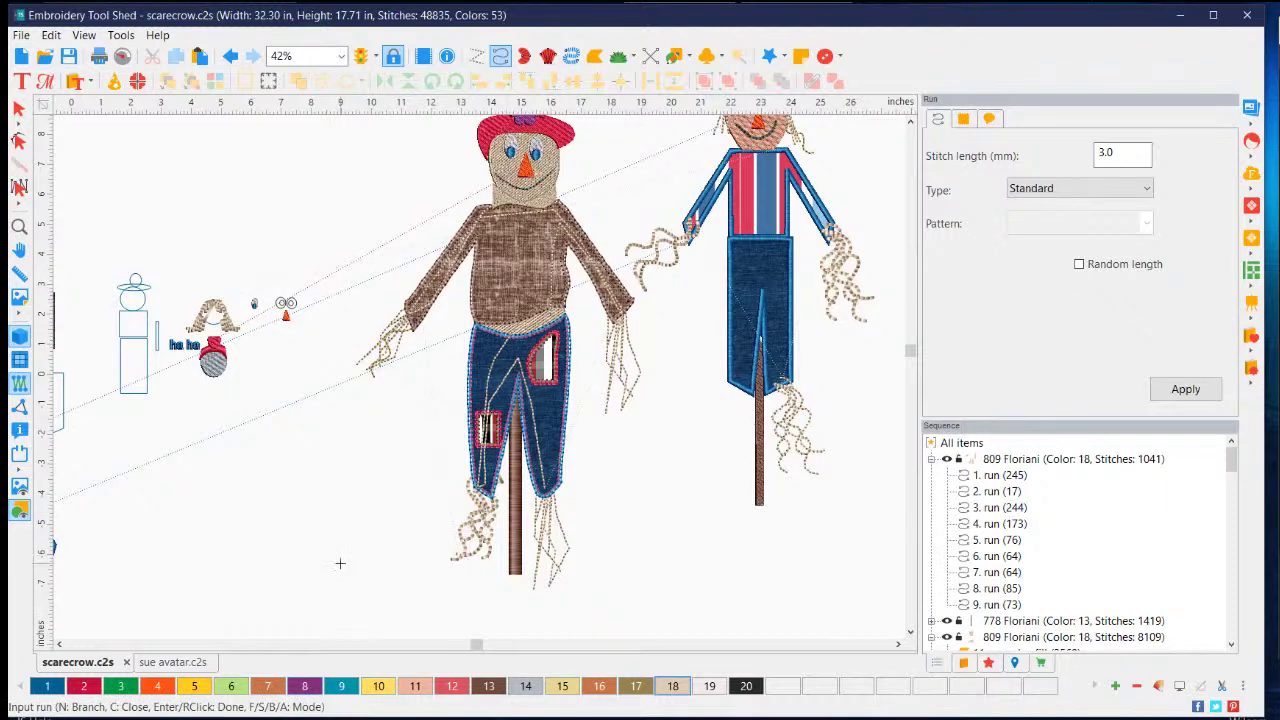
{"action": "left_click", "coordinate": [18, 108]}
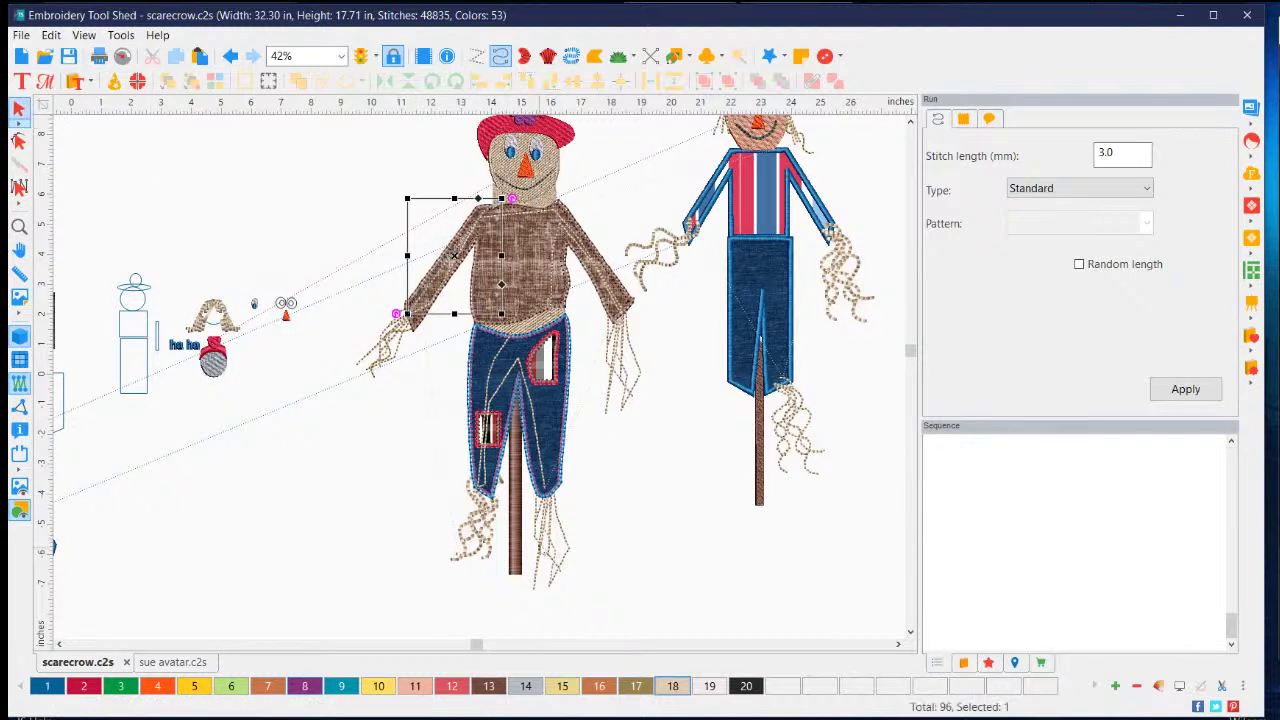
{"action": "left_click", "coordinate": [670, 420]}
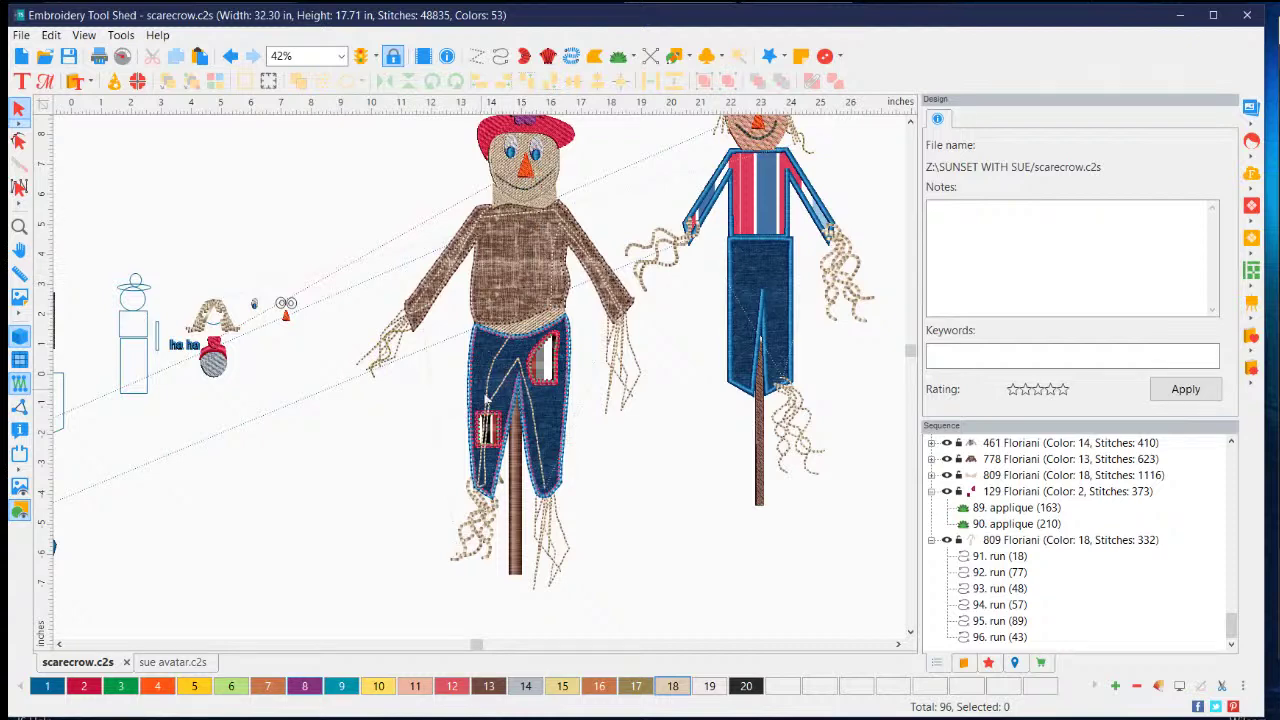
- Move the zigzag straw bundle at the trouser cuff nearest the second scarecrow up about 0.42 in, tucking its top into the leg
{"action": "scroll", "coordinate": [572, 370], "scroll_direction": "up", "scroll_amount": 1}
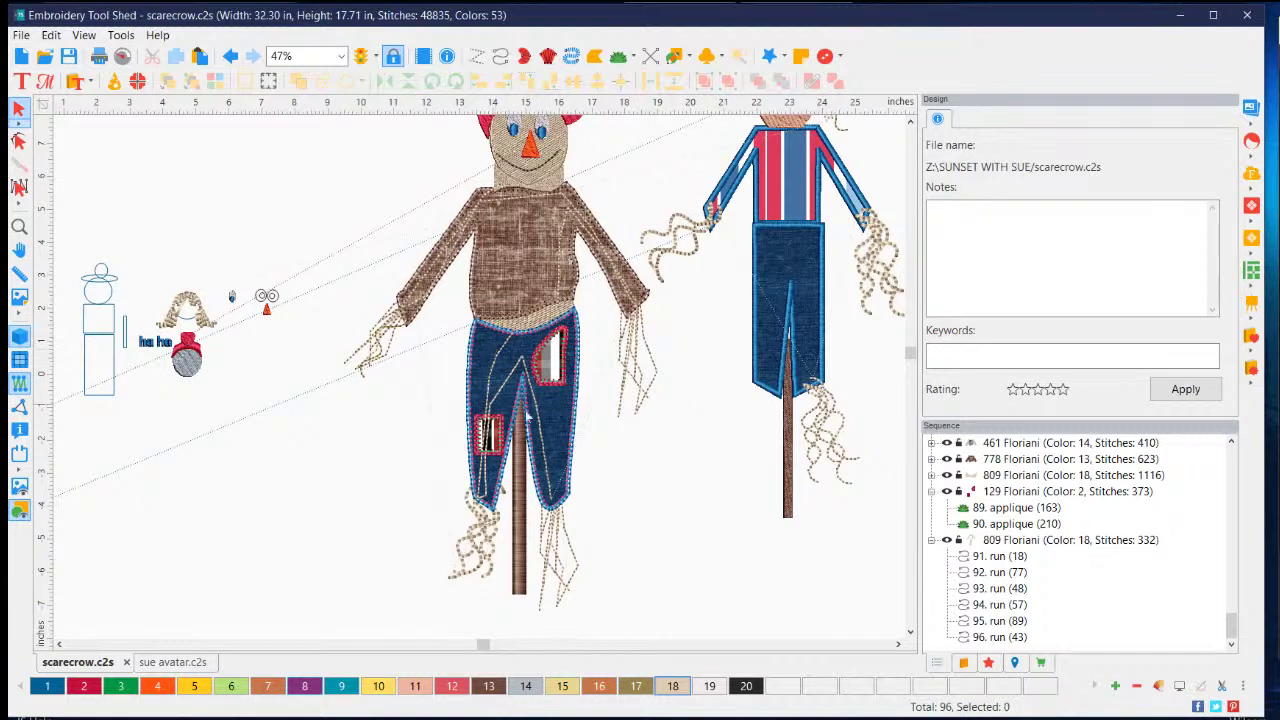
{"action": "left_click", "coordinate": [543, 530]}
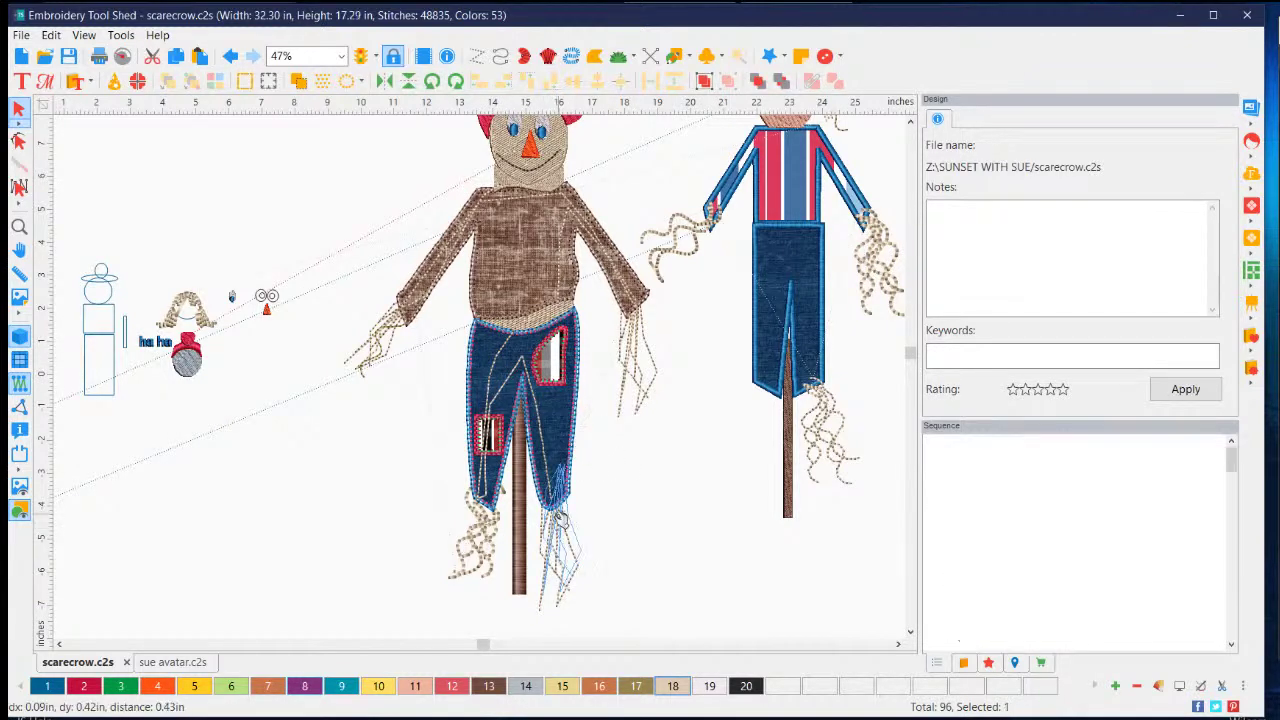
{"action": "left_click", "coordinate": [545, 432]}
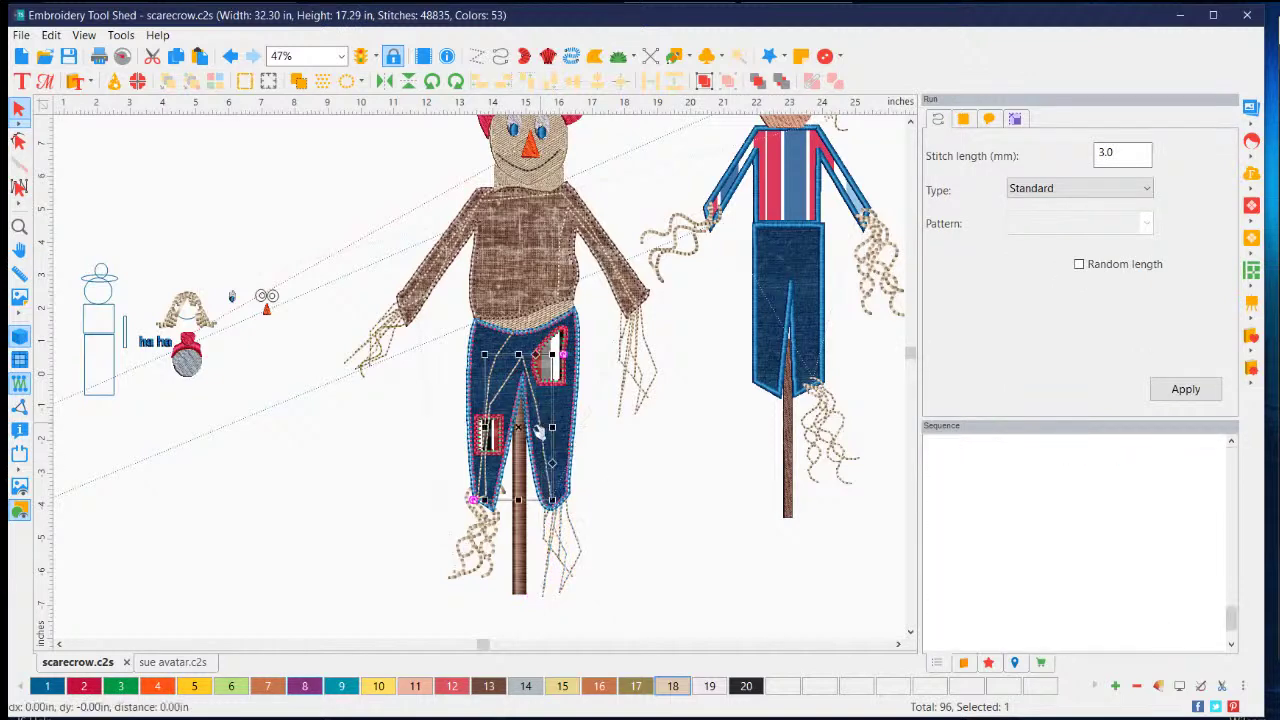
{"action": "left_click", "coordinate": [477, 540]}
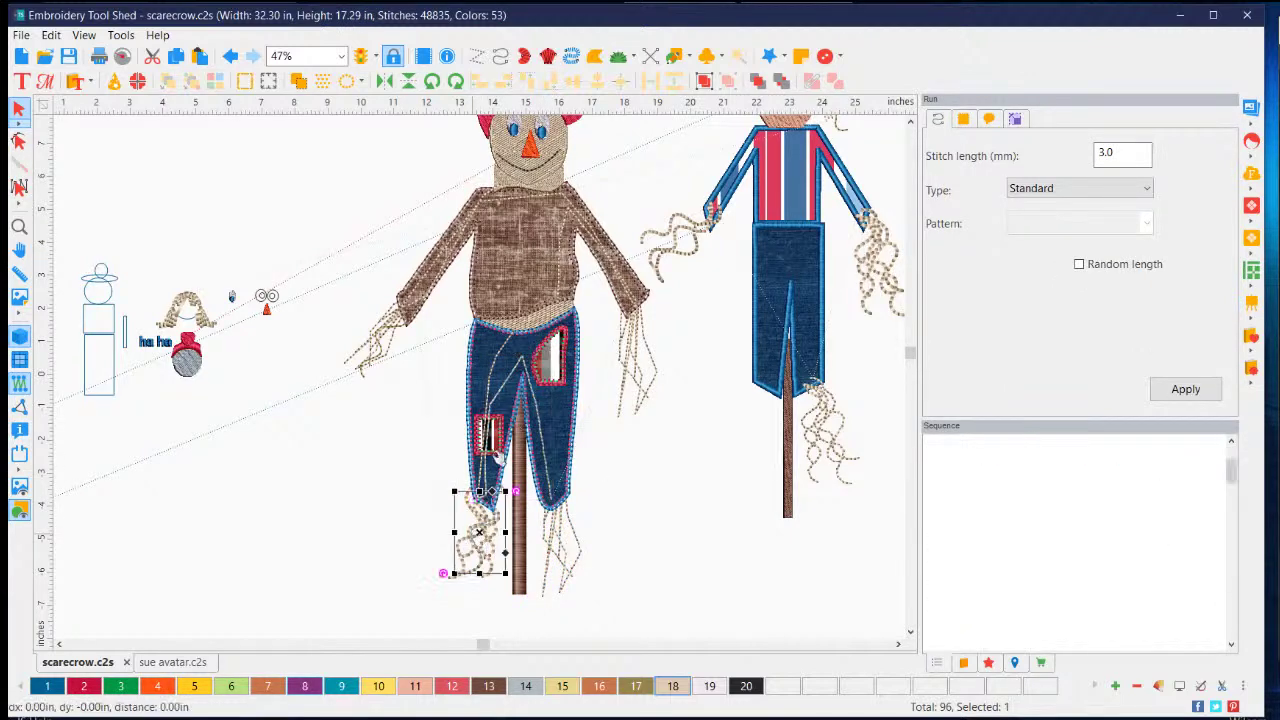
{"action": "left_click", "coordinate": [489, 384]}
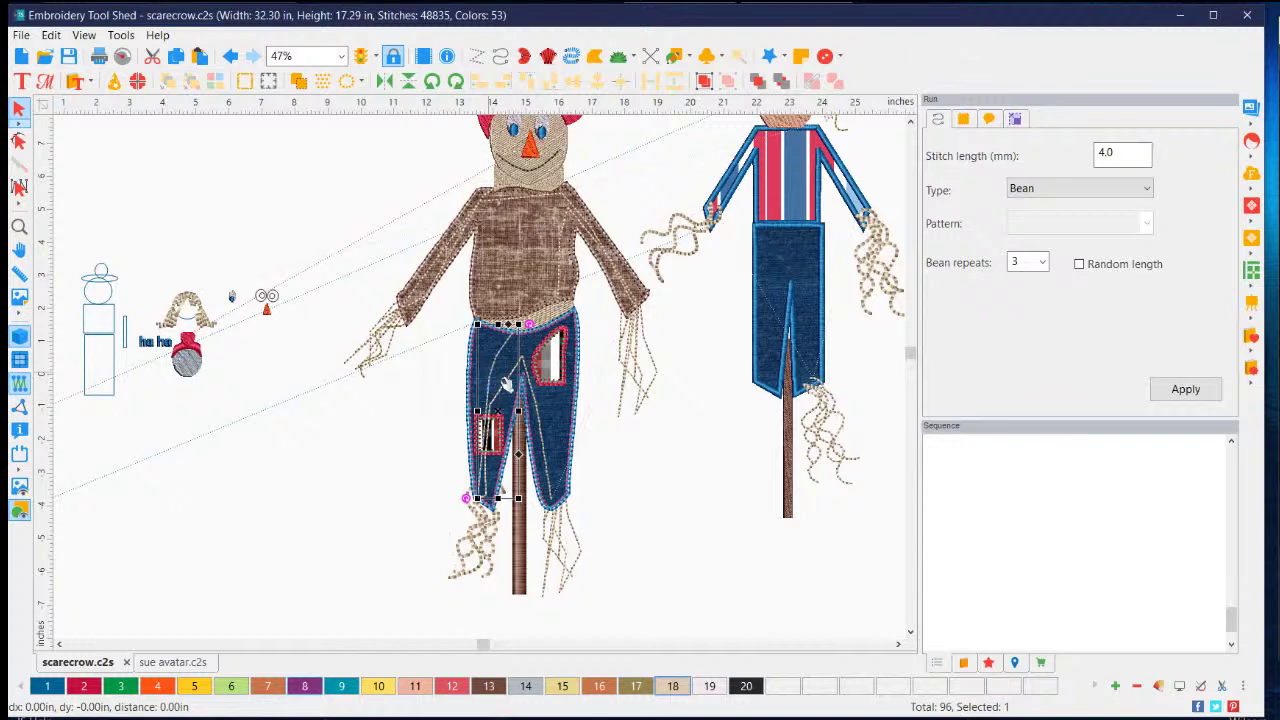
{"action": "left_click", "coordinate": [656, 546]}
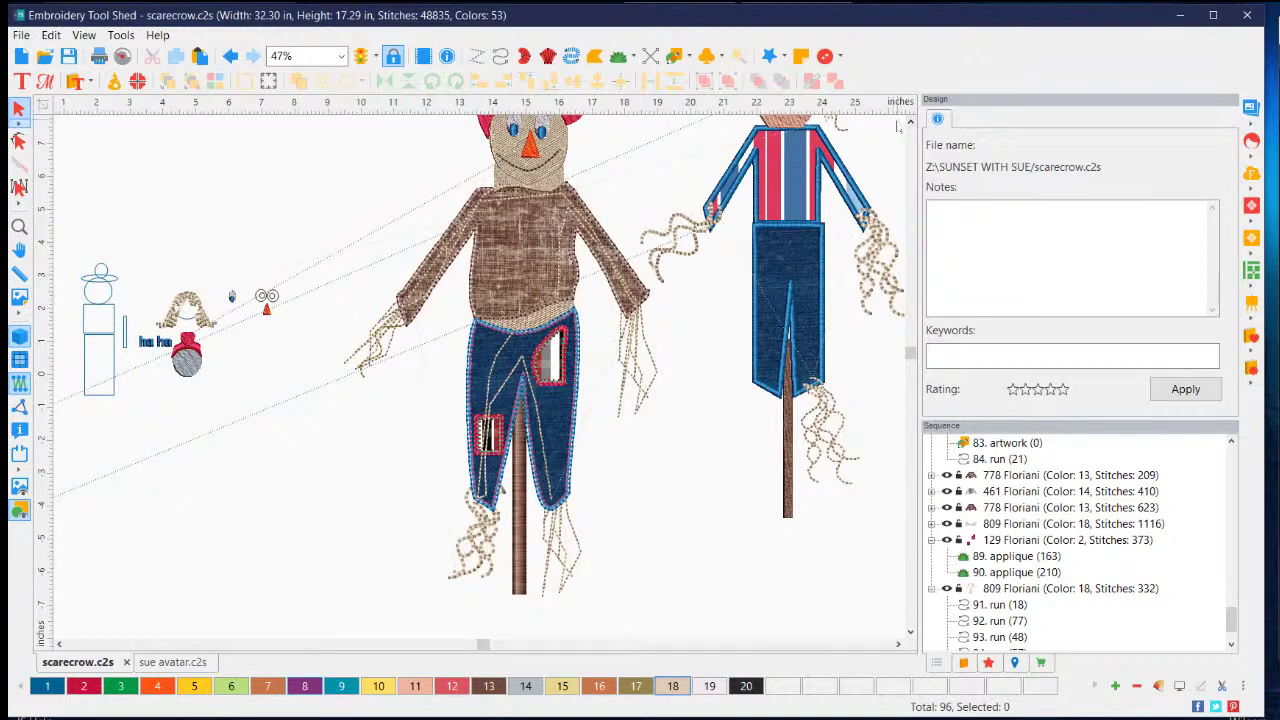
{"action": "left_click", "coordinate": [910, 122]}
{"action": "left_click", "coordinate": [910, 122]}
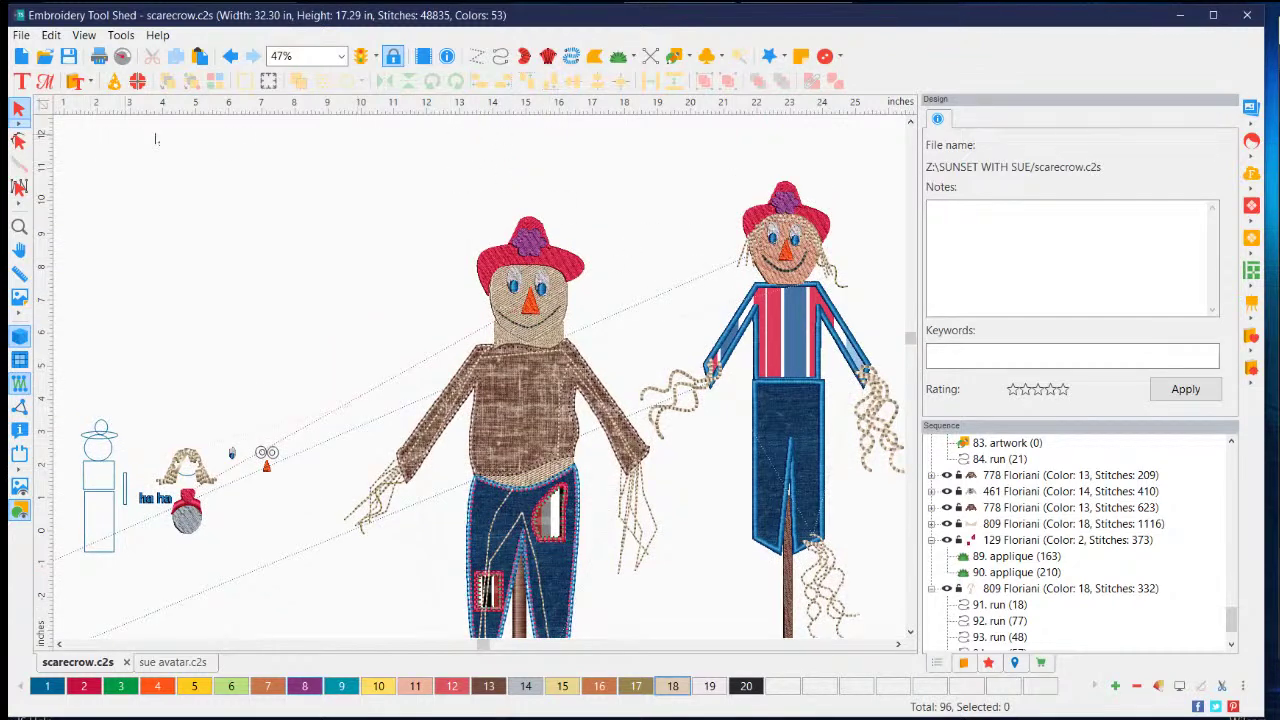
{"action": "left_click", "coordinate": [501, 56]}
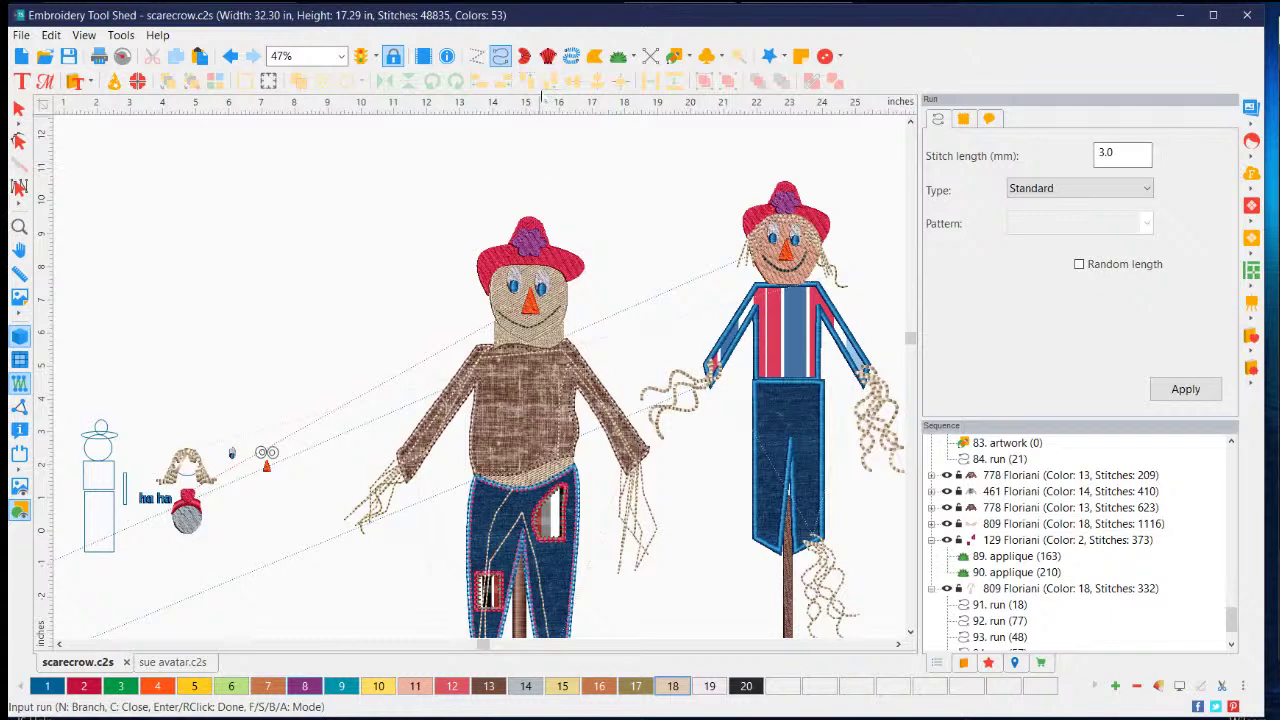
{"action": "left_click", "coordinate": [524, 56]}
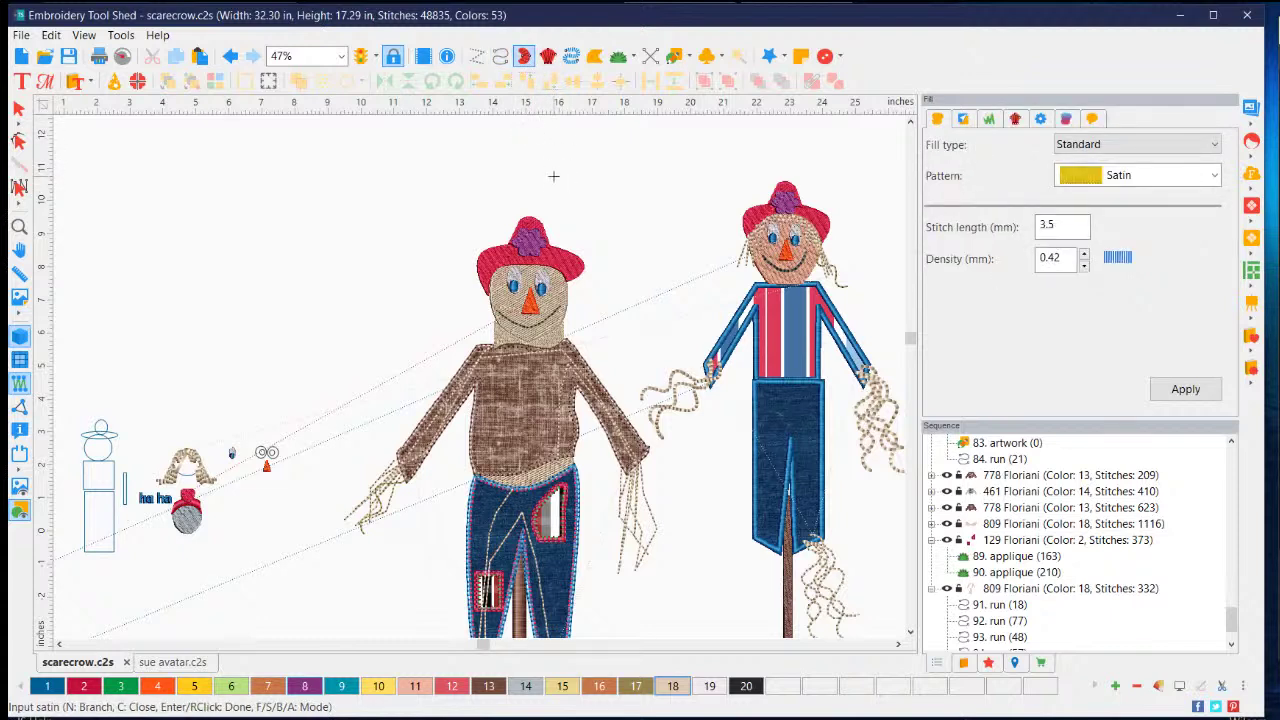
{"action": "left_click", "coordinate": [553, 176]}
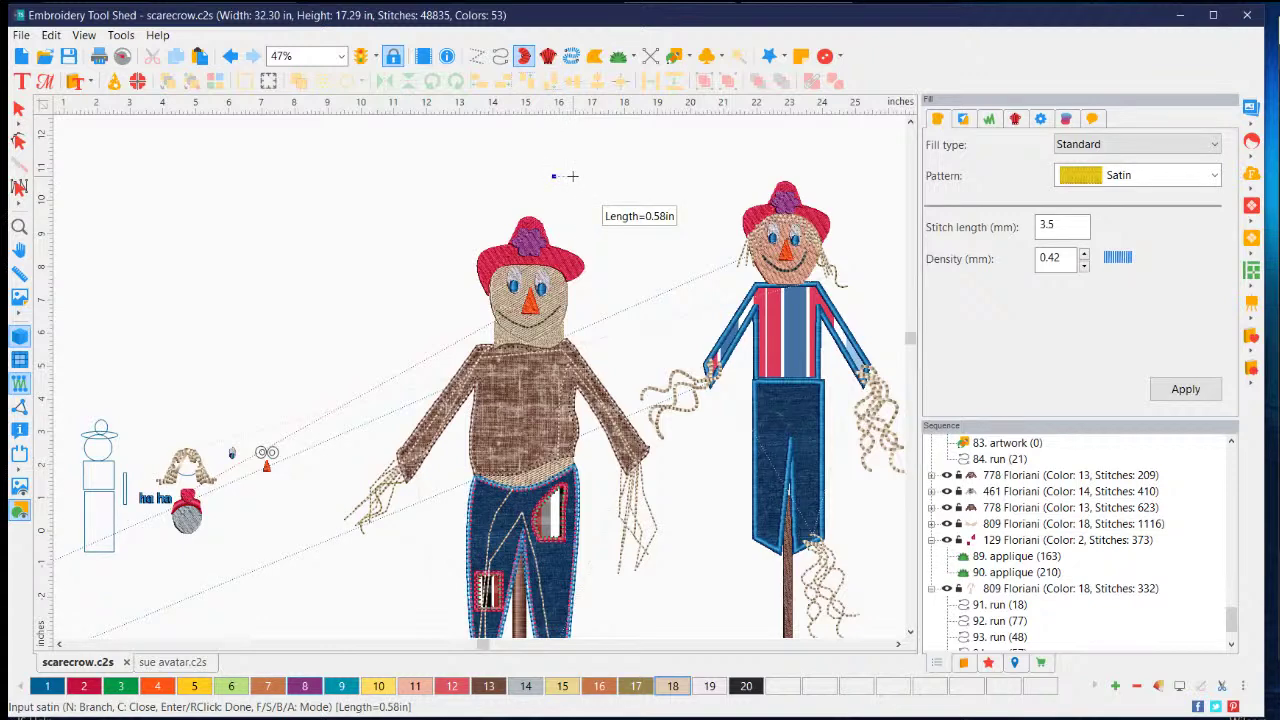
{"action": "left_click", "coordinate": [585, 211]}
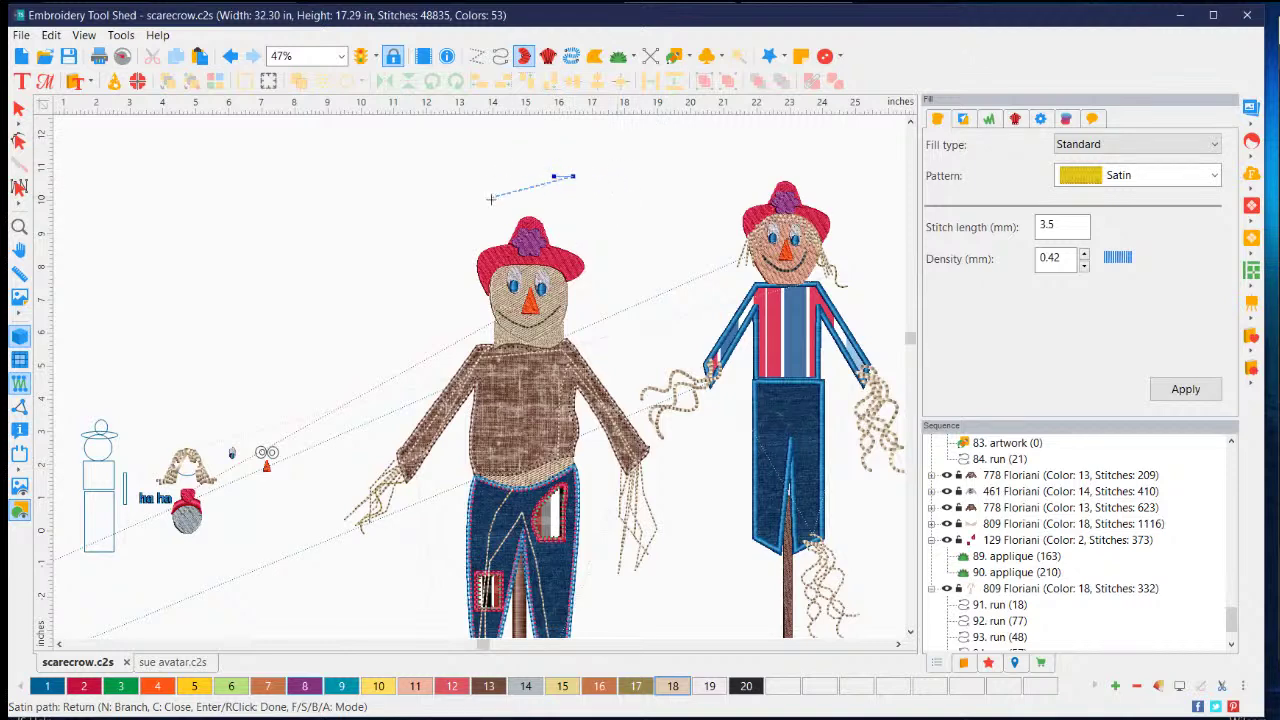
{"action": "left_click", "coordinate": [581, 201]}
{"action": "left_click", "coordinate": [609, 161]}
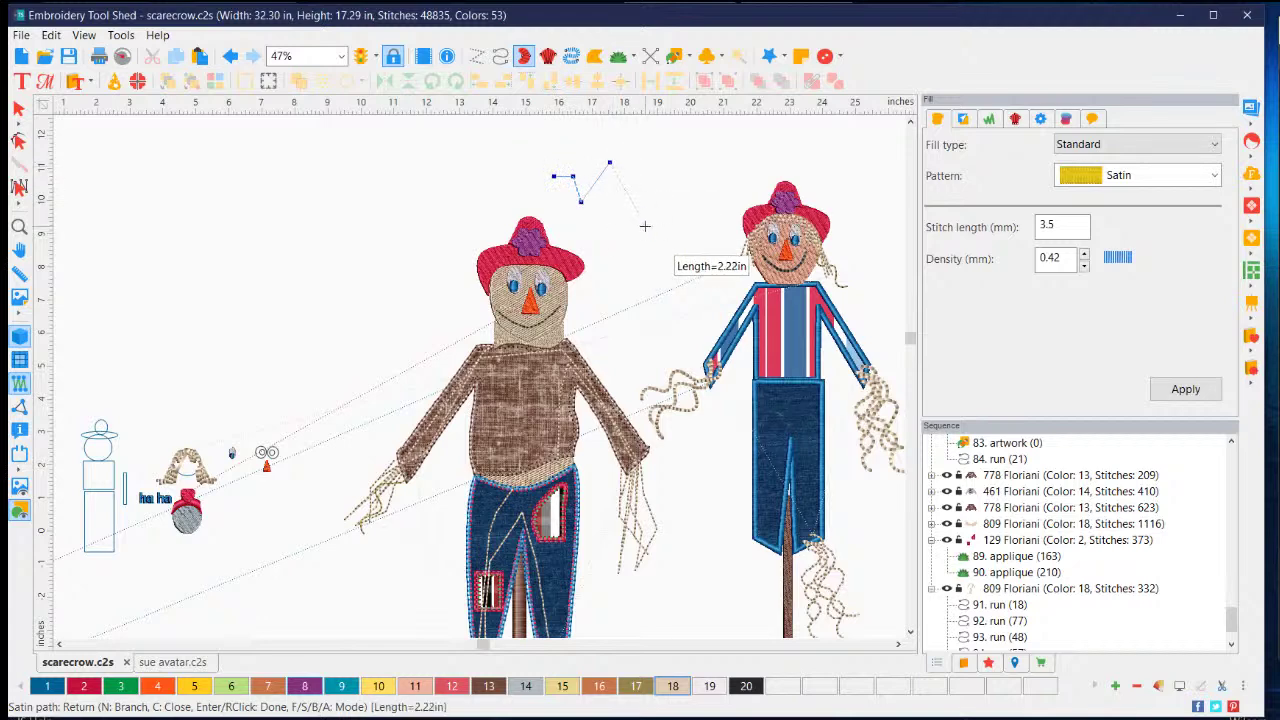
{"action": "key", "text": "Escape"}
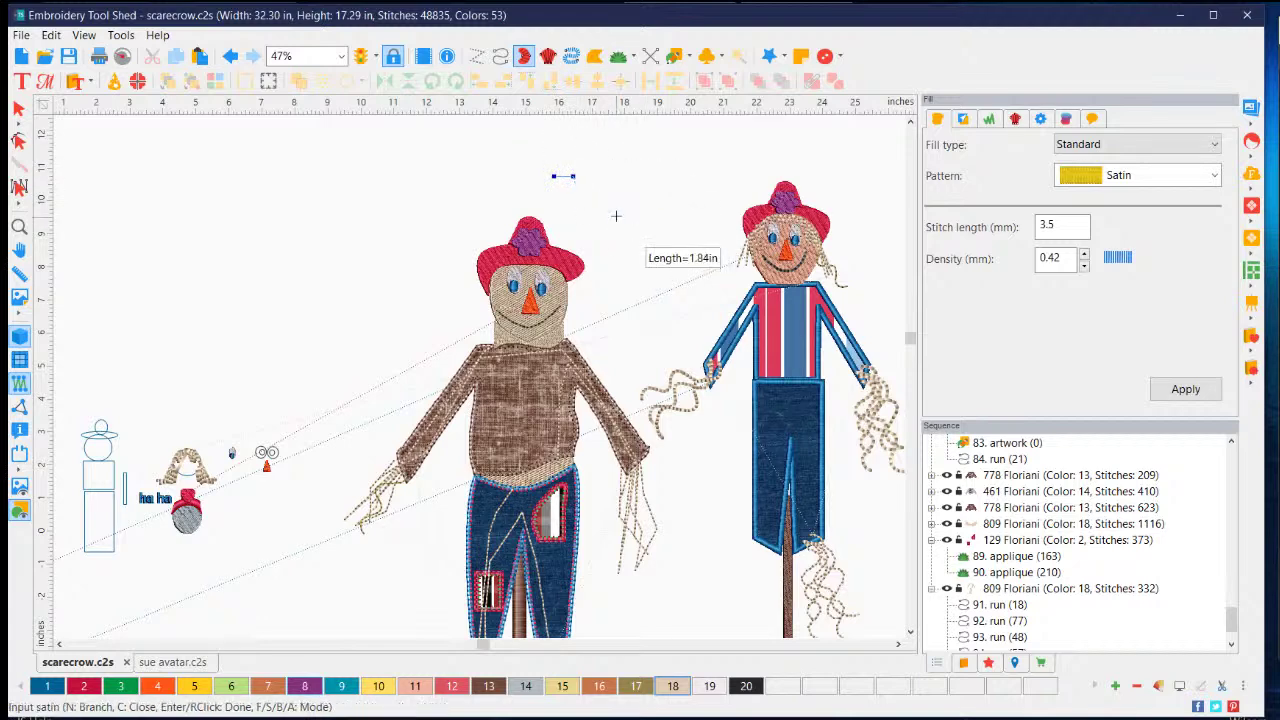
- Draw a horizontal Steil line about 0.8 in long above the brown-shirted scarecrow's hat and colour it with thread 20, Graphite
{"action": "key", "text": "s"}
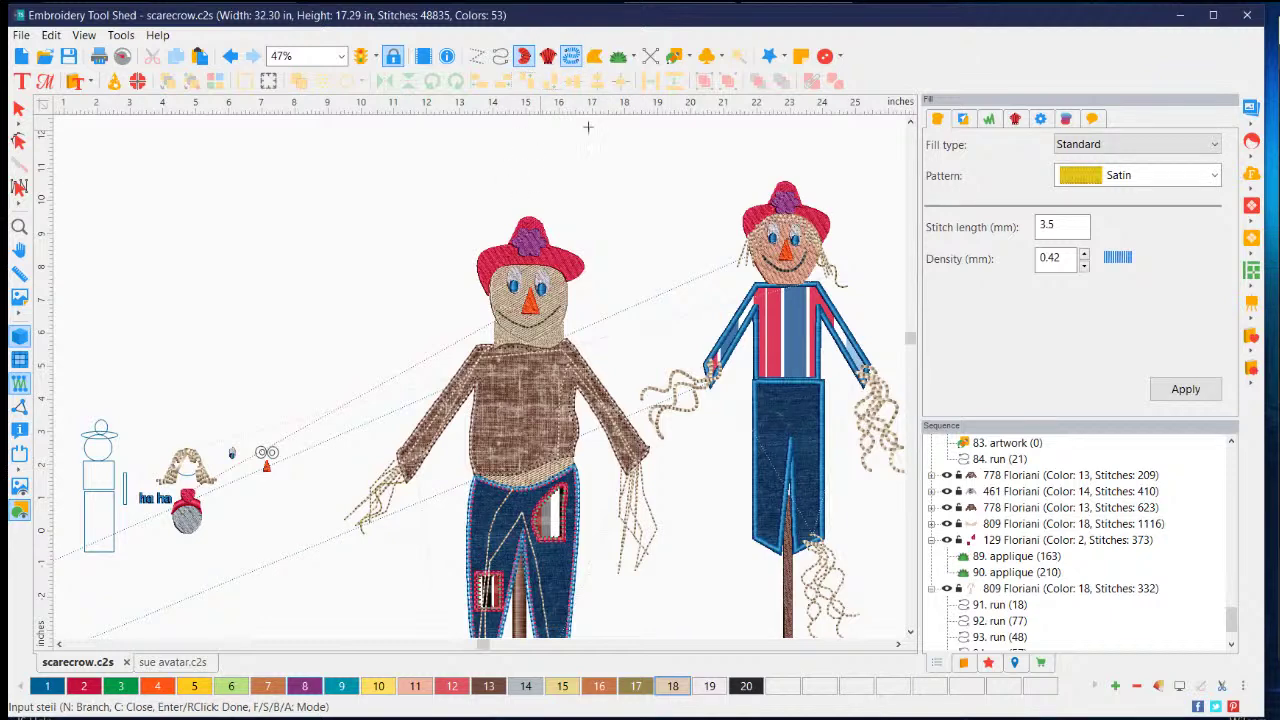
{"action": "left_click", "coordinate": [519, 163]}
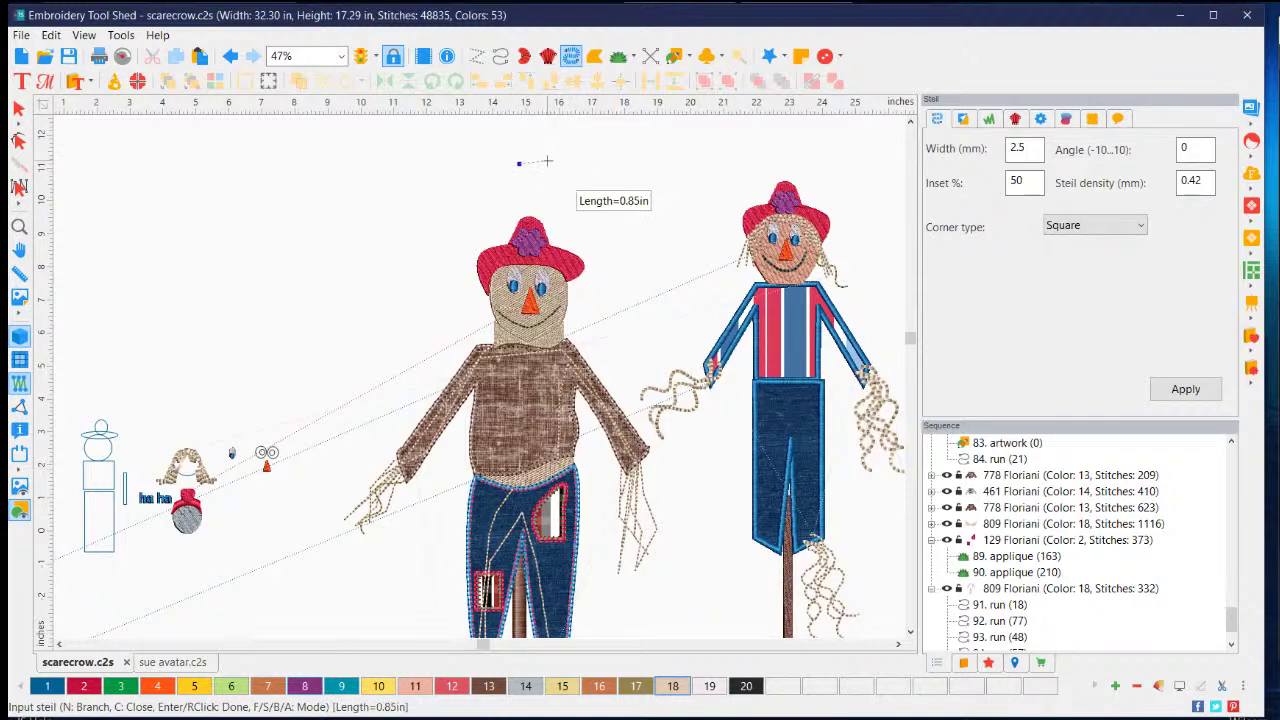
{"action": "left_click", "coordinate": [545, 163]}
{"action": "right_click", "coordinate": [550, 163]}
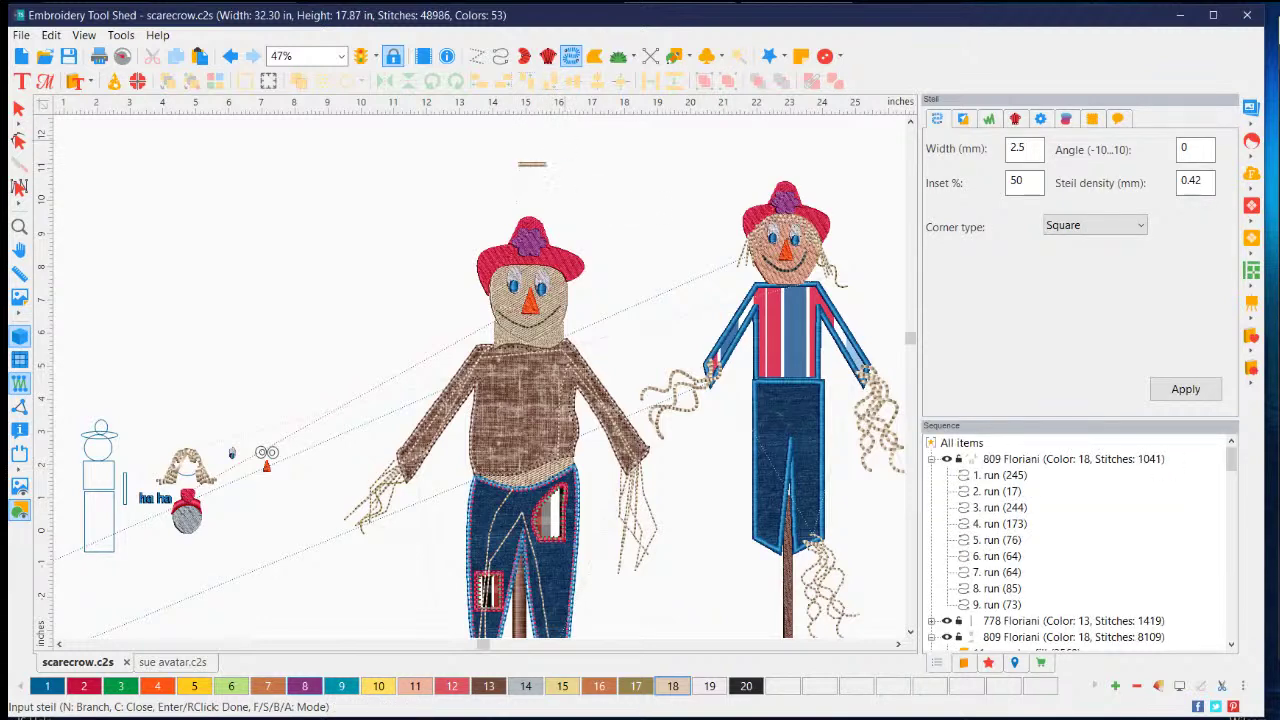
{"action": "left_click", "coordinate": [533, 166]}
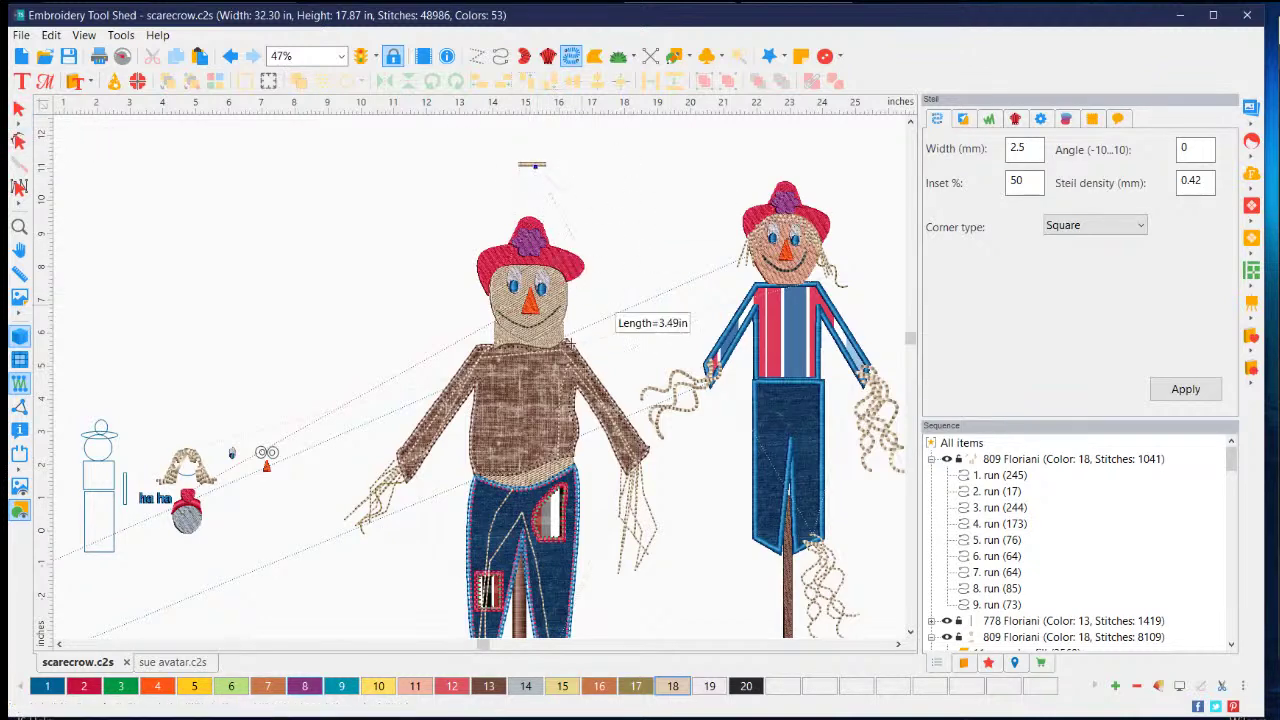
{"action": "right_click", "coordinate": [613, 607]}
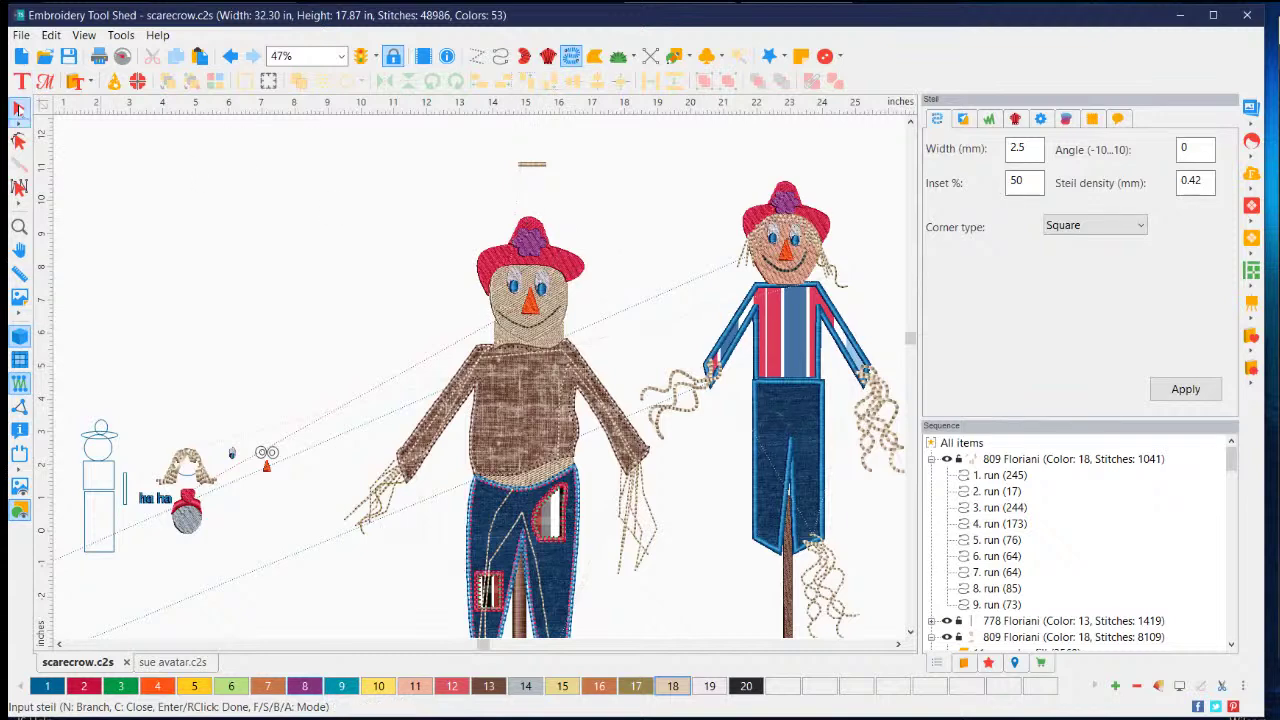
{"action": "left_click", "coordinate": [18, 108]}
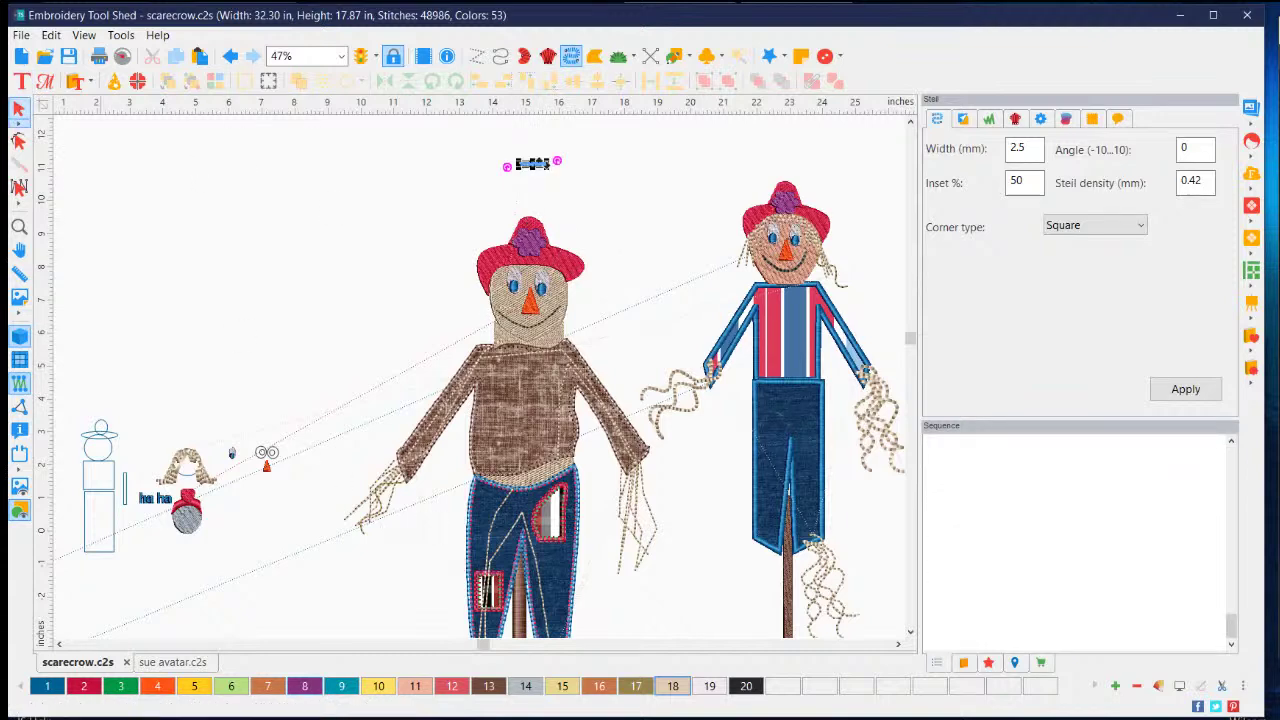
{"action": "left_click", "coordinate": [746, 686]}
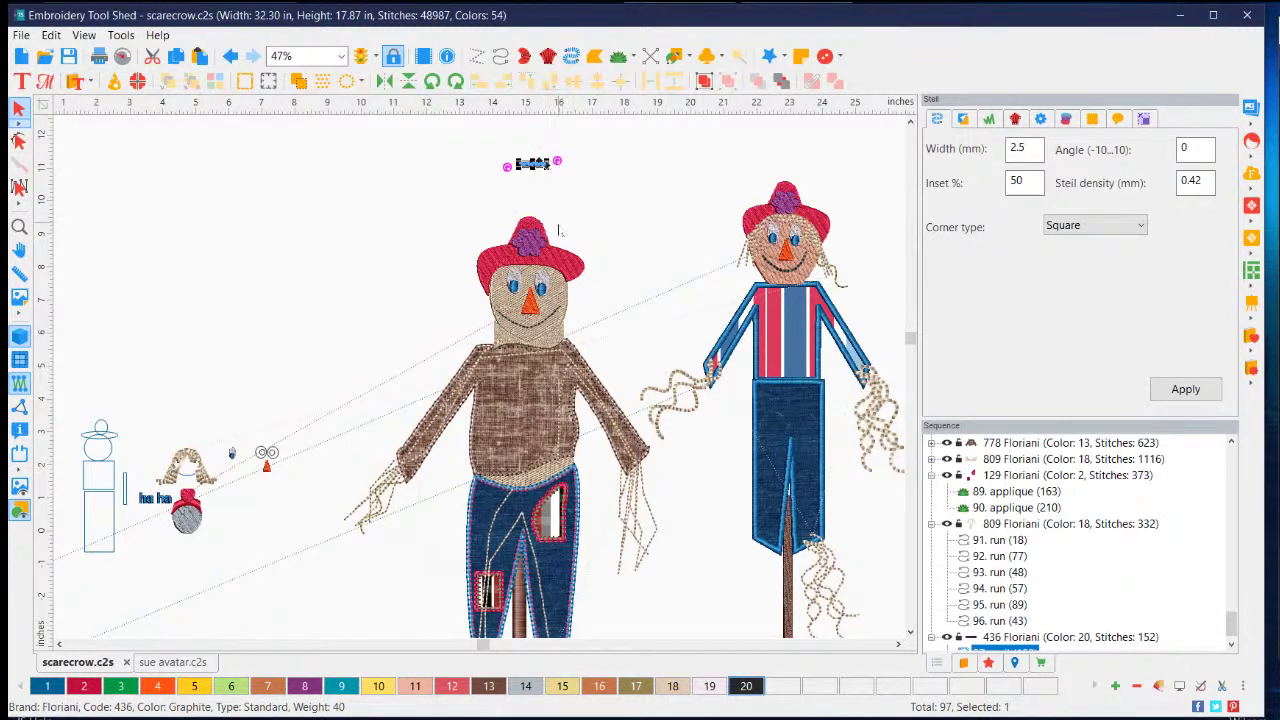
- Paste a copy of the graphite Steil line, tilt it upward toward the second scarecrow and place it above the nearer eye as an eyebrow
{"action": "key", "text": "ctrl+v"}
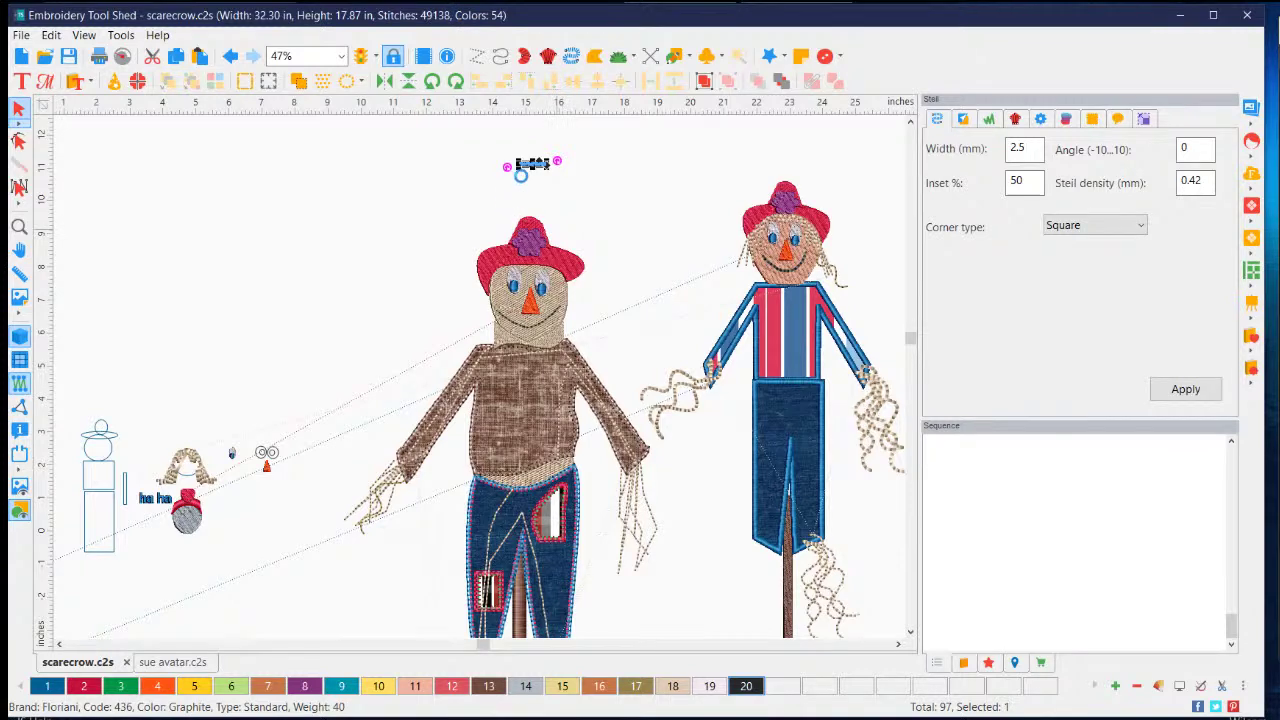
{"action": "left_click_drag", "start_coordinate": [540, 170], "coordinate": [580, 246]}
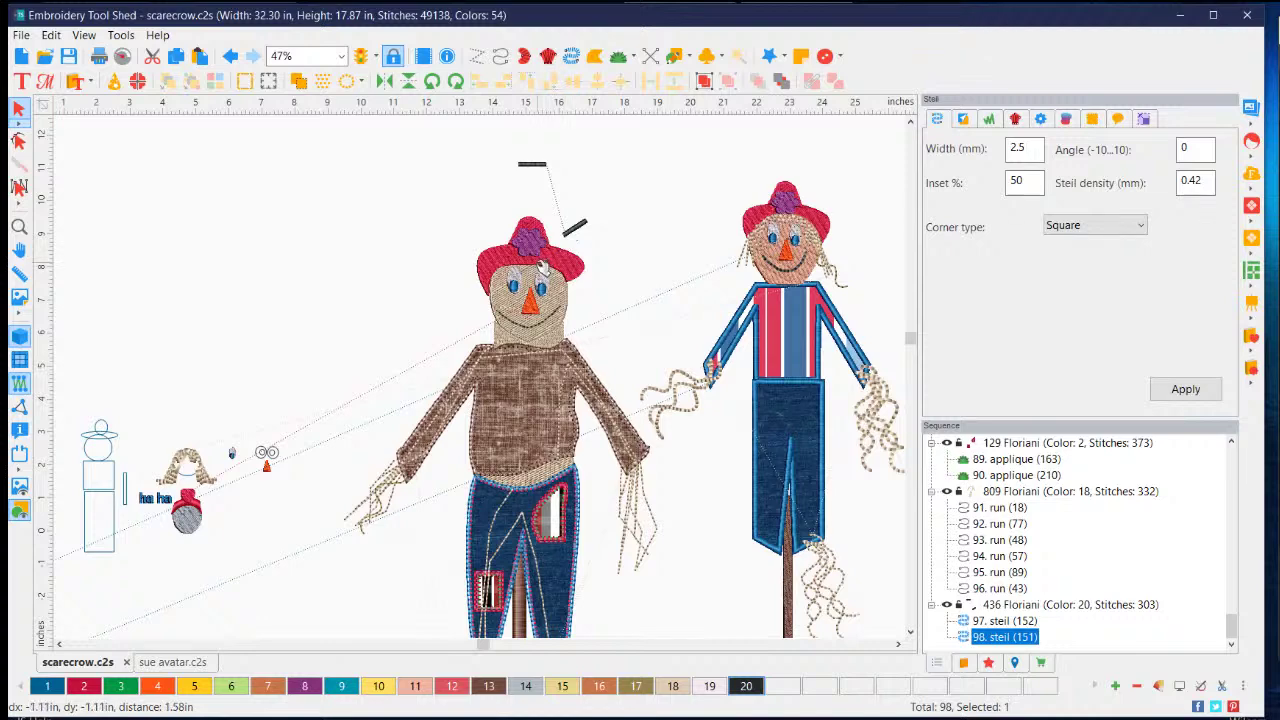
{"action": "left_click_drag", "start_coordinate": [531, 166], "coordinate": [533, 170]}
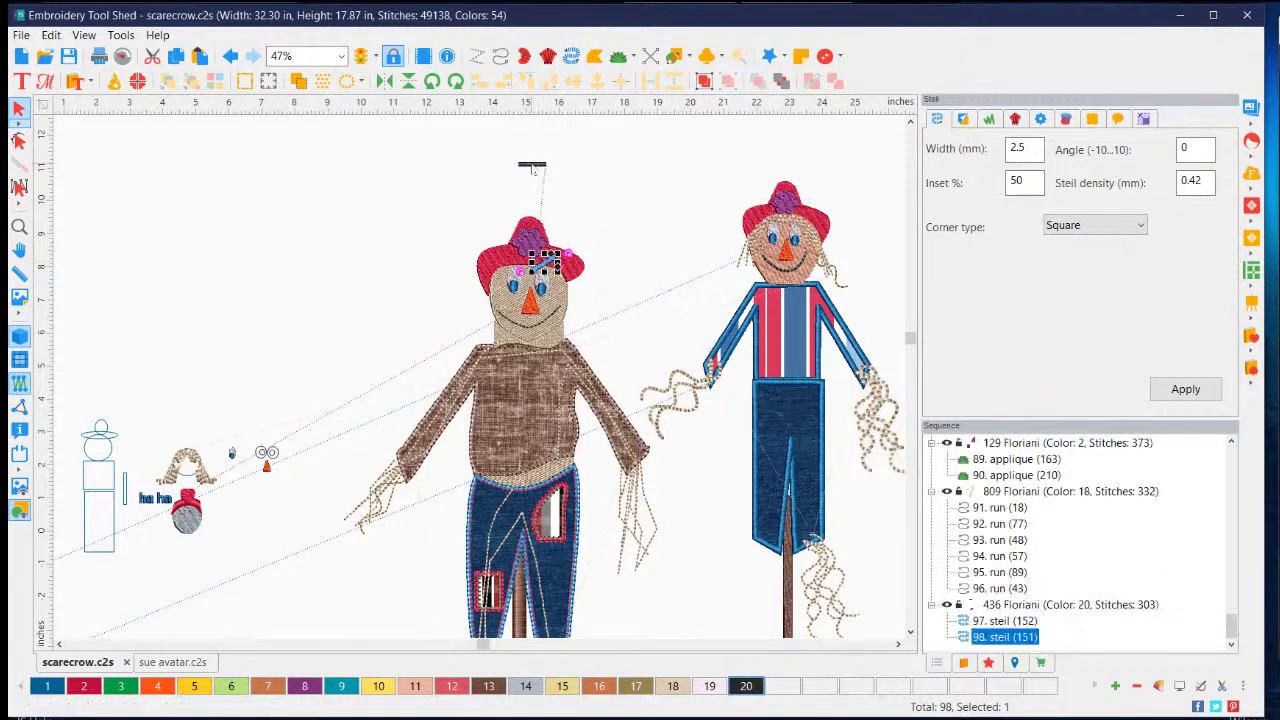
- Tilt the horizontal graphite Steil line down toward the nose and place it above the brown-shirted scarecrow's other eye as a matching eyebrow
{"action": "left_click", "coordinate": [533, 168]}
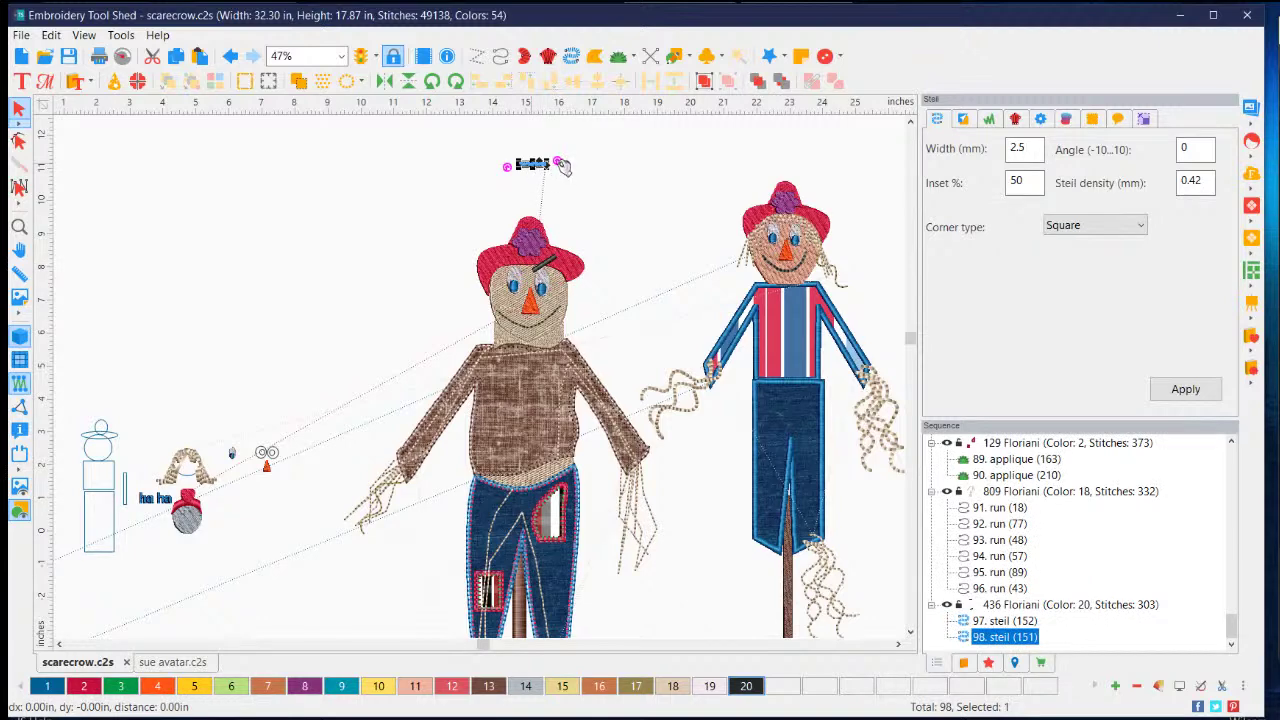
{"action": "mouse_move", "coordinate": [557, 168]}
{"action": "left_mouse_down"}
{"action": "mouse_move", "coordinate": [566, 175]}
{"action": "mouse_move", "coordinate": [545, 173]}
{"action": "left_mouse_up"}
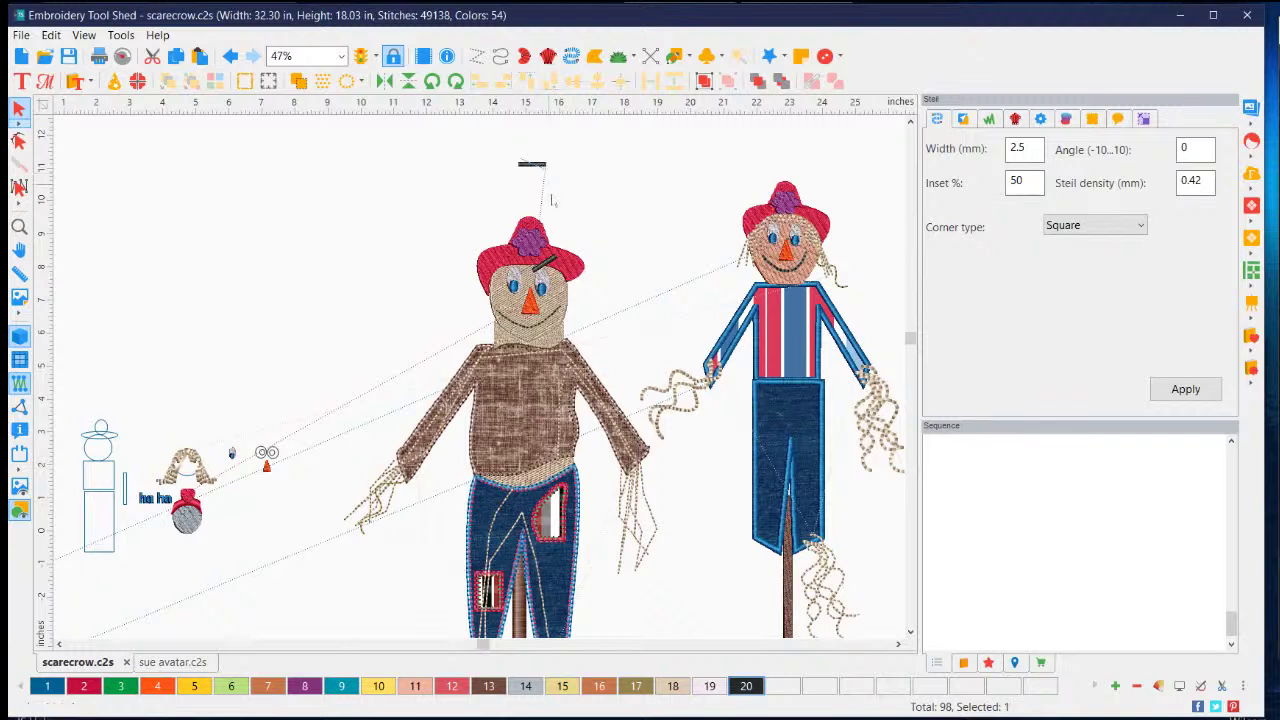
{"action": "left_click", "coordinate": [536, 166]}
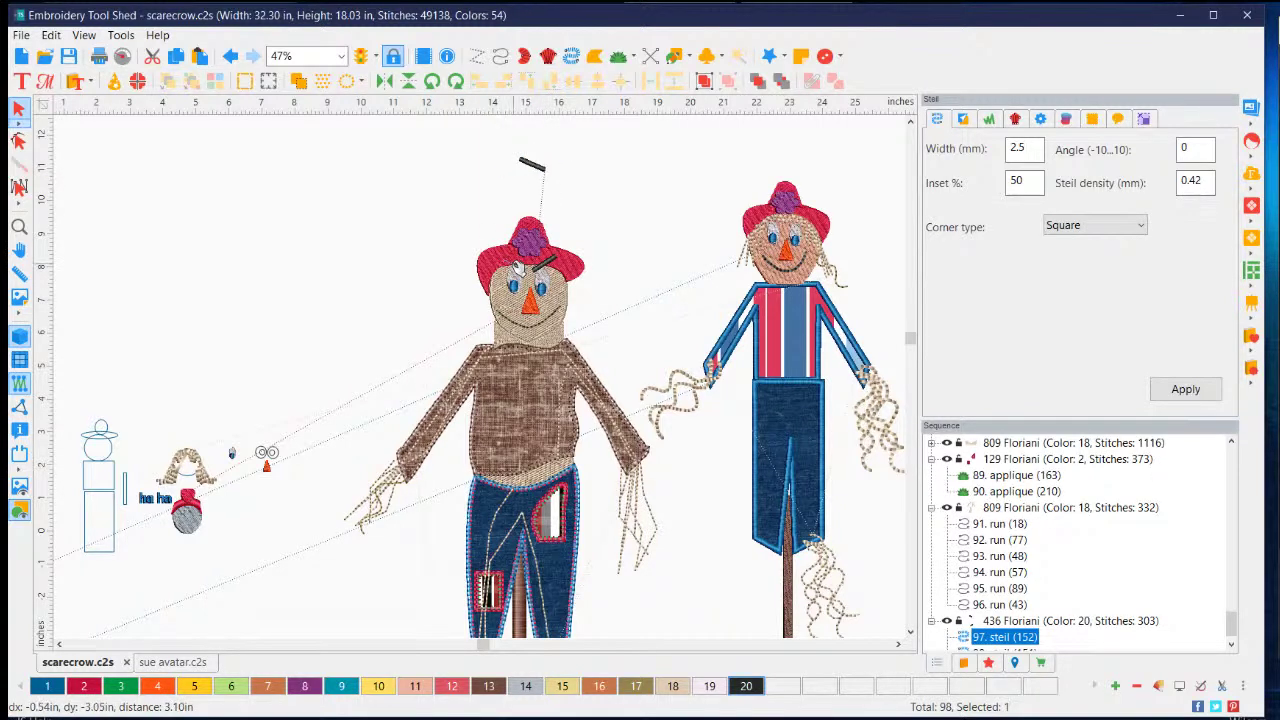
{"action": "left_click_drag", "start_coordinate": [528, 385], "coordinate": [521, 388]}
{"action": "left_click", "coordinate": [675, 225]}
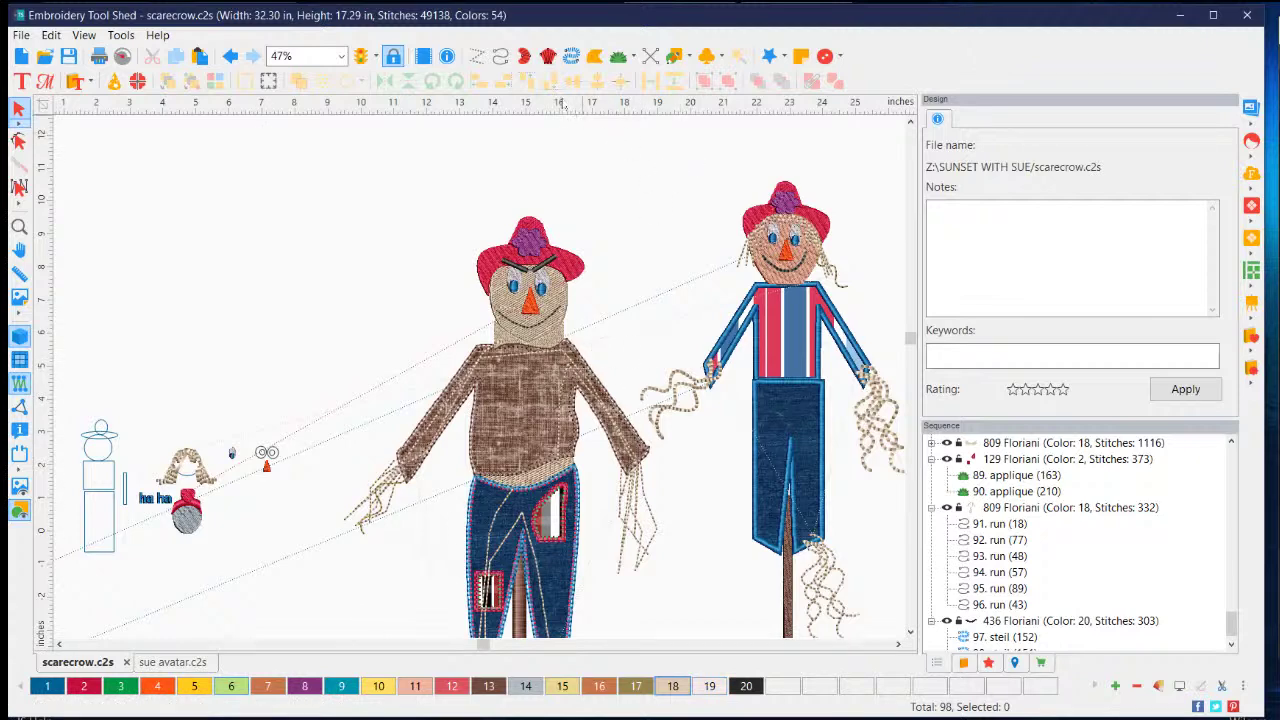
- Draw a zigzag Run line in thread 18 along the brown-shirted scarecrow's waist, with straw ends sticking out at both sides
{"action": "left_click", "coordinate": [500, 56]}
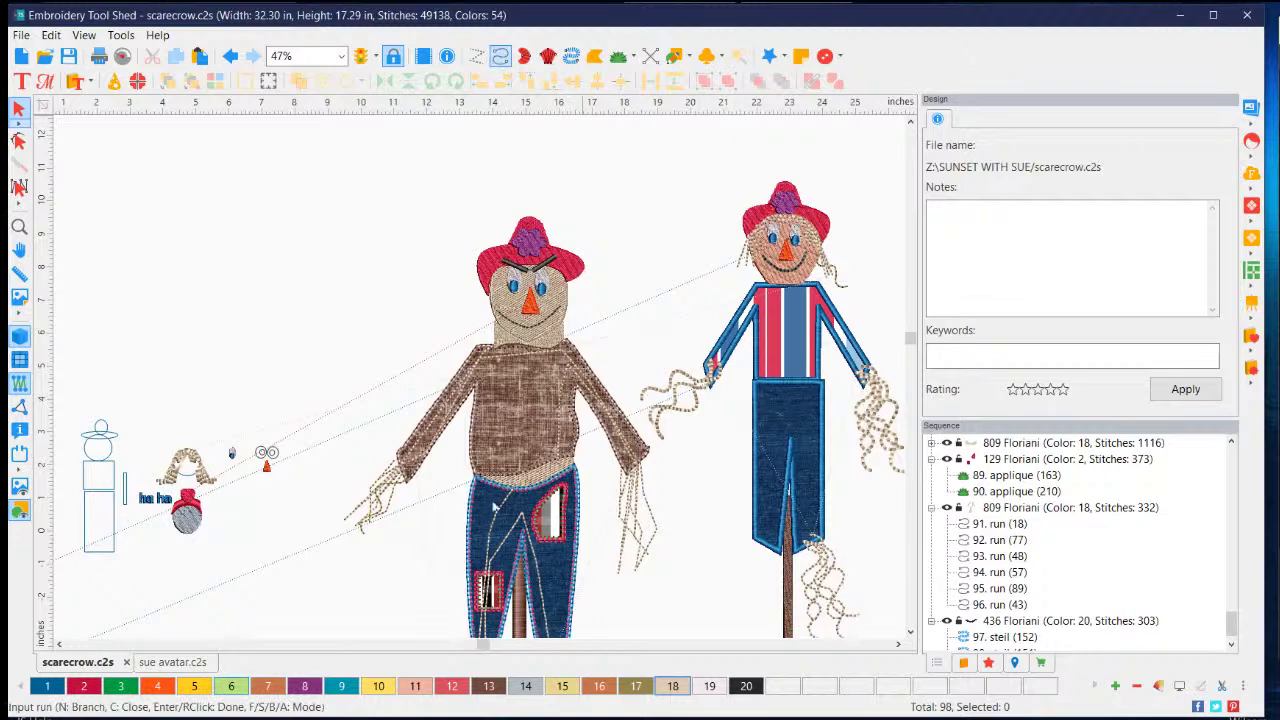
{"action": "left_click", "coordinate": [491, 467]}
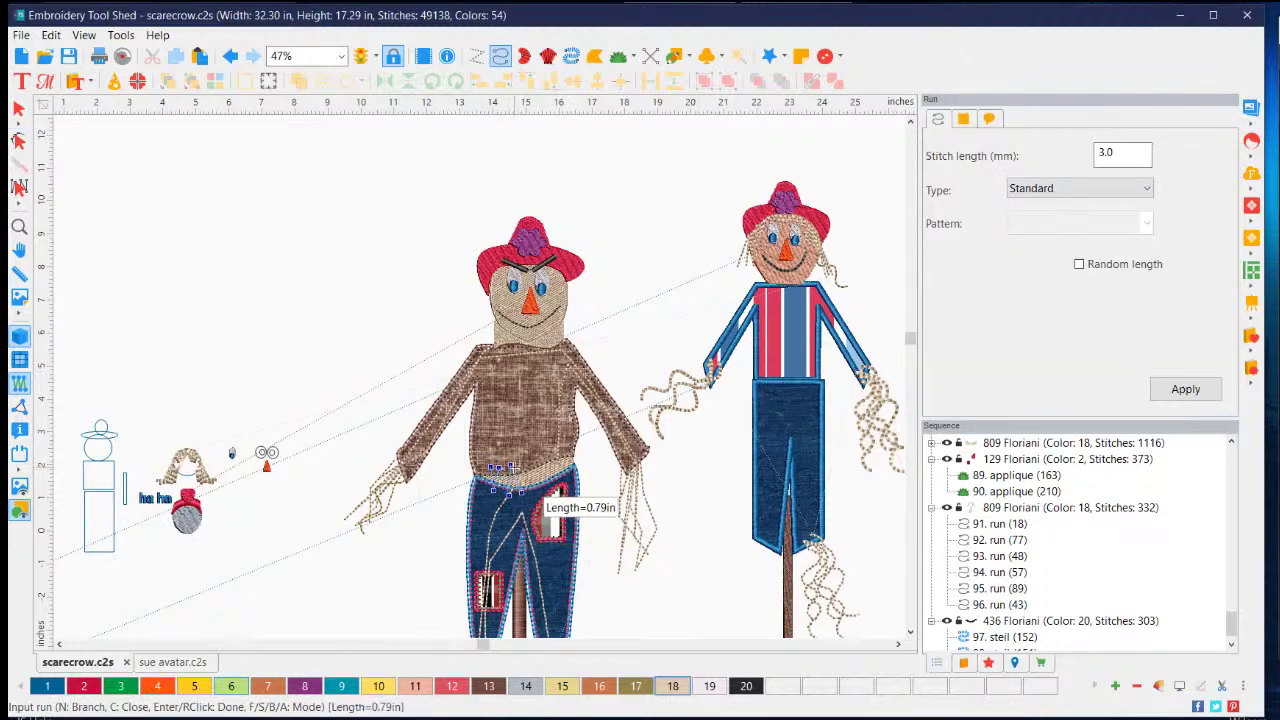
{"action": "left_click", "coordinate": [524, 488]}
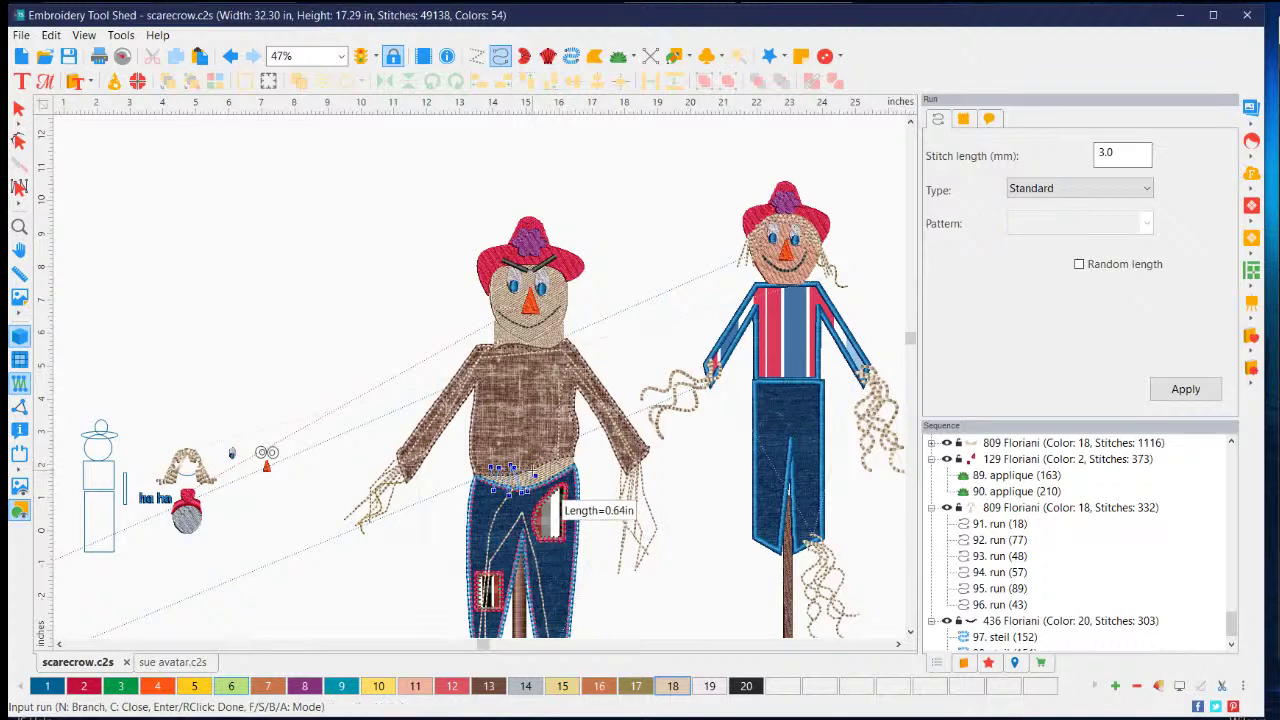
{"action": "left_click", "coordinate": [576, 504]}
{"action": "left_click", "coordinate": [552, 466]}
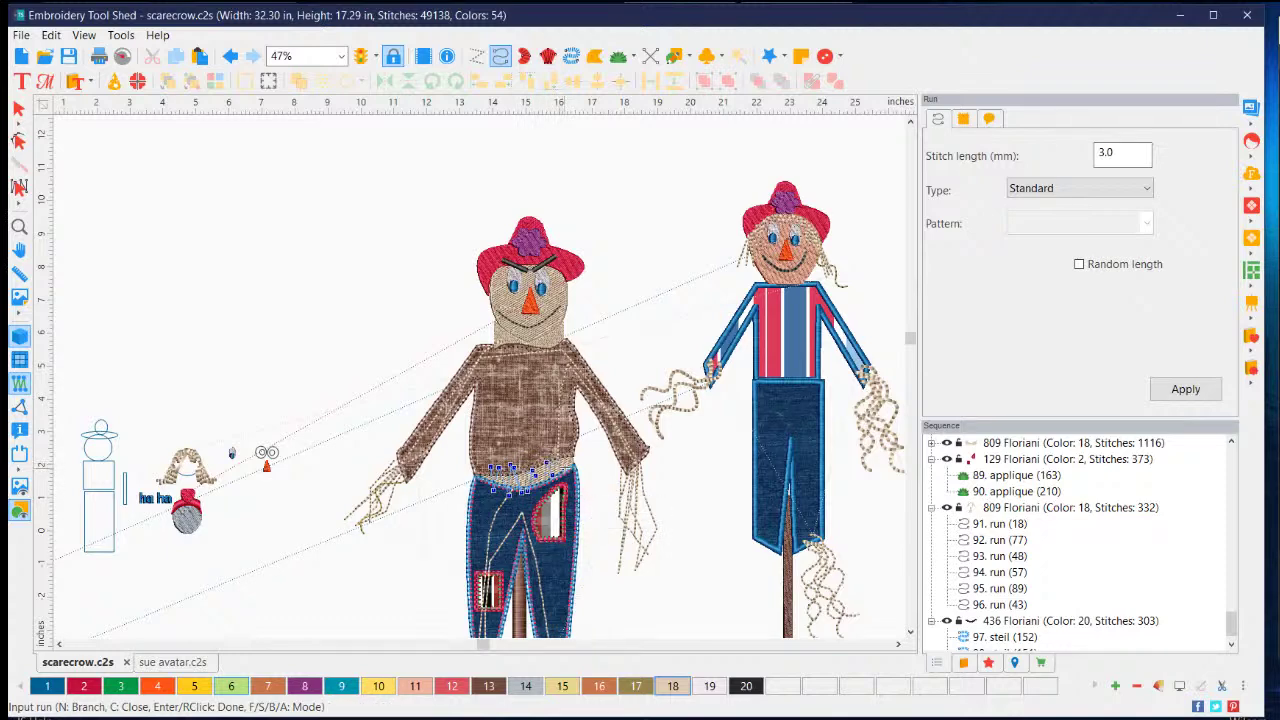
{"action": "left_click", "coordinate": [566, 457]}
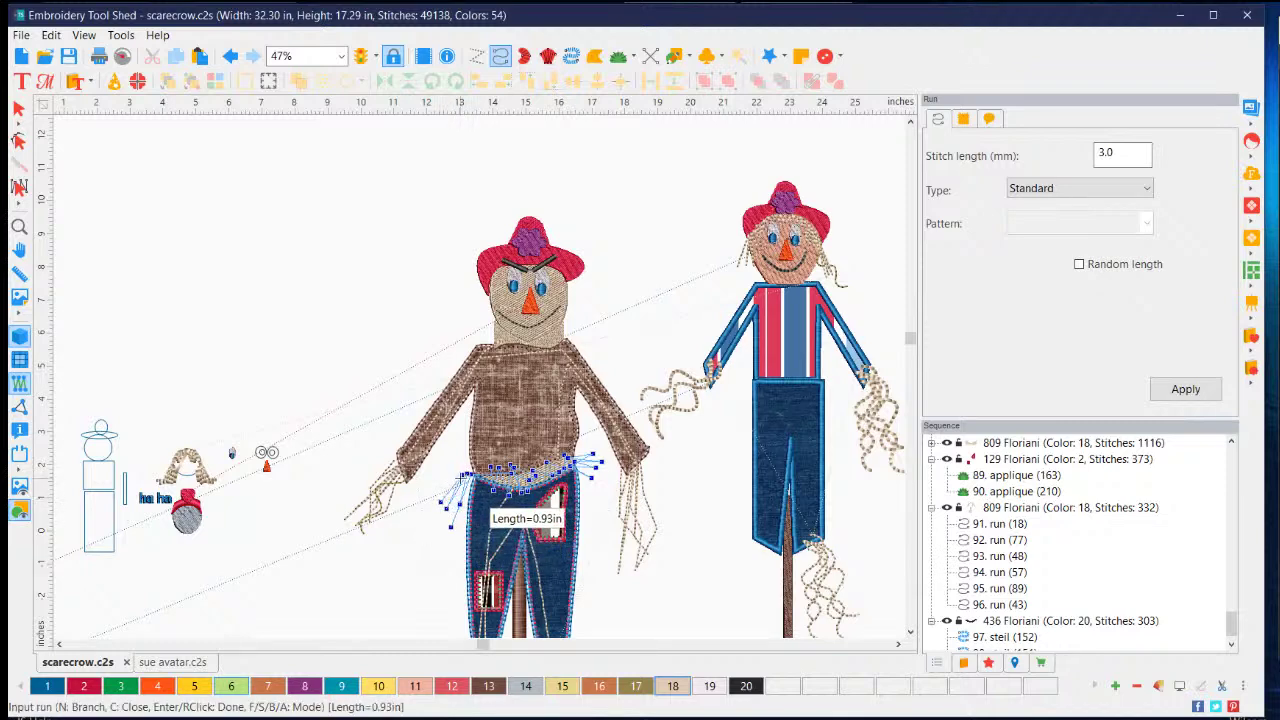
{"action": "key", "text": "Return"}
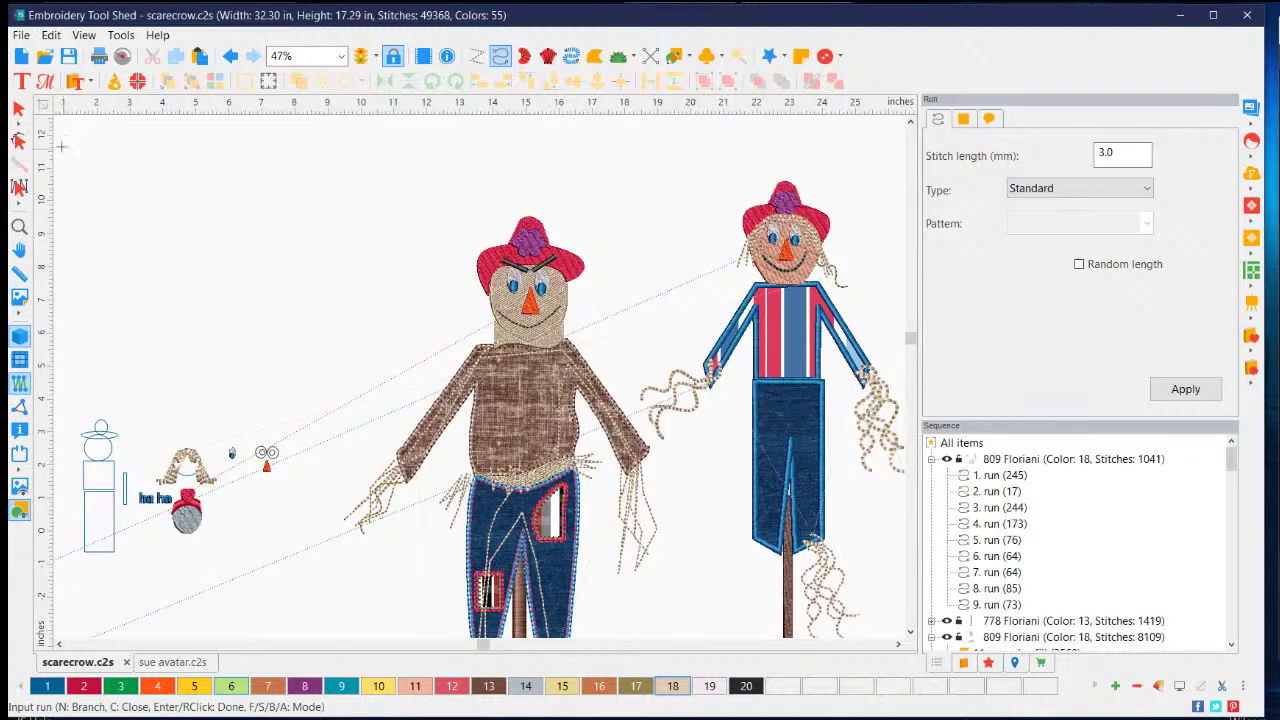
{"action": "left_click", "coordinate": [18, 108]}
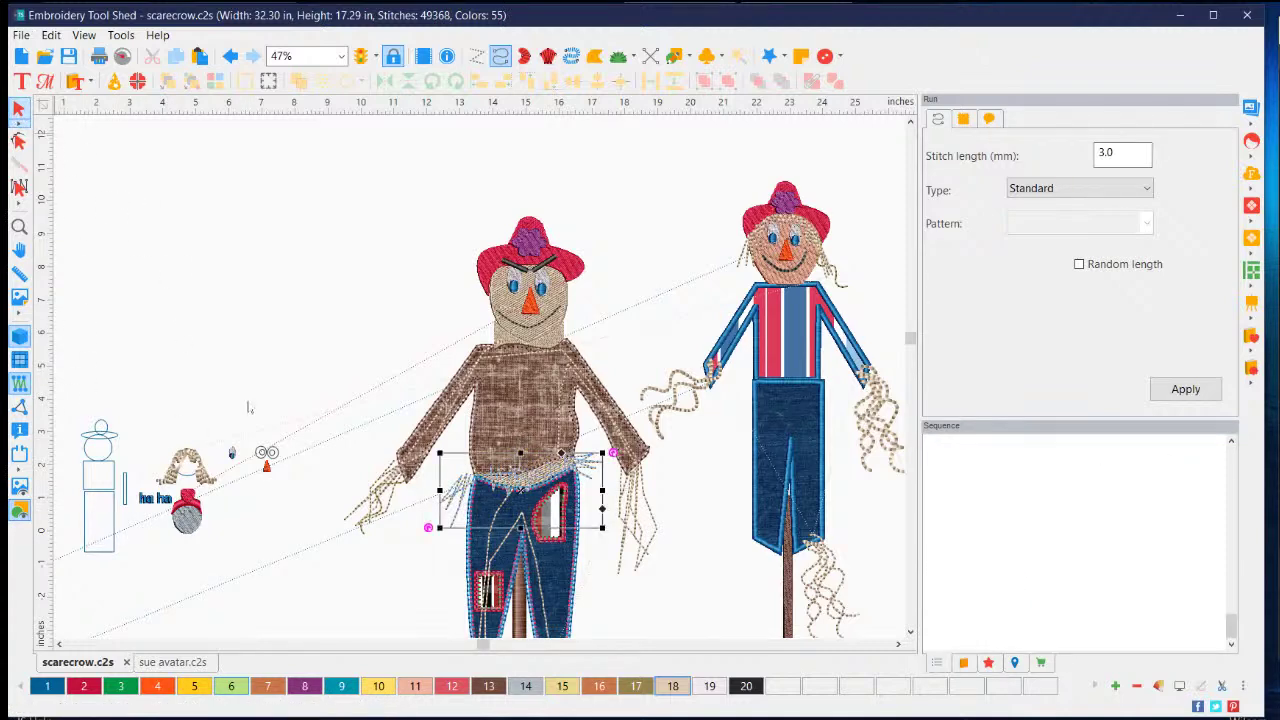
{"action": "scroll", "coordinate": [330, 450], "scroll_direction": "down", "scroll_amount": 4}
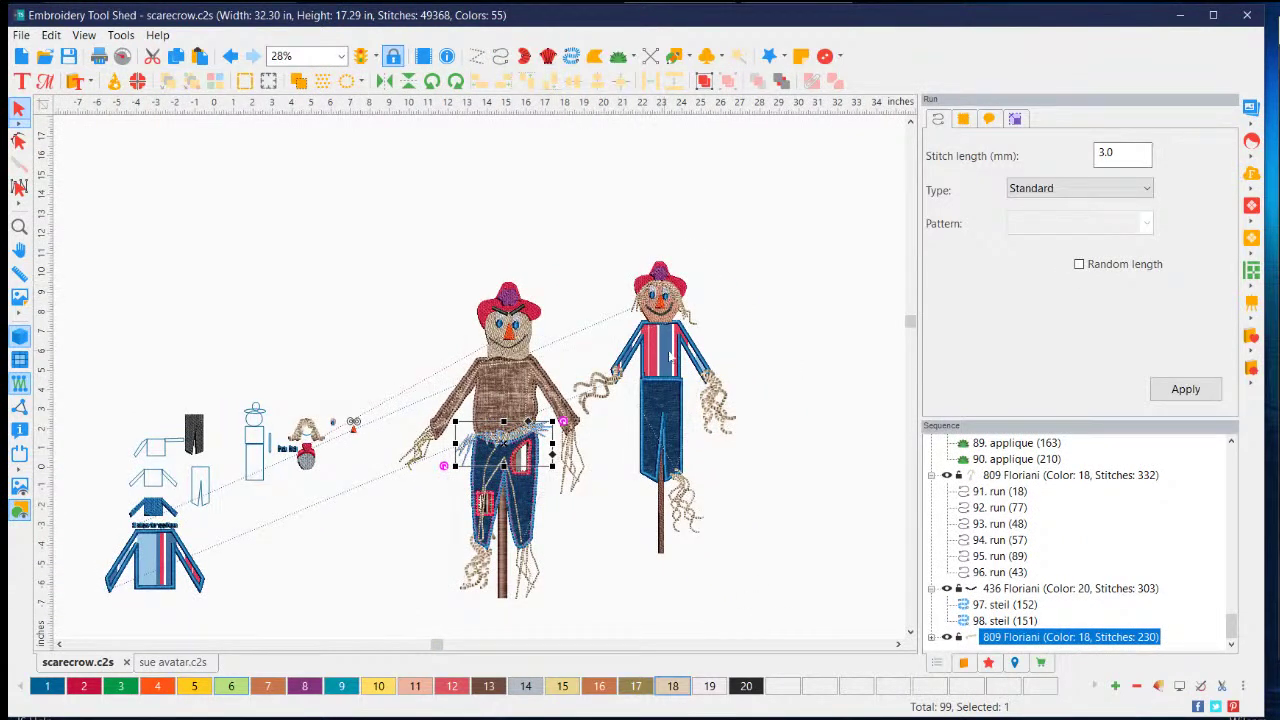
{"action": "left_click", "coordinate": [594, 492]}
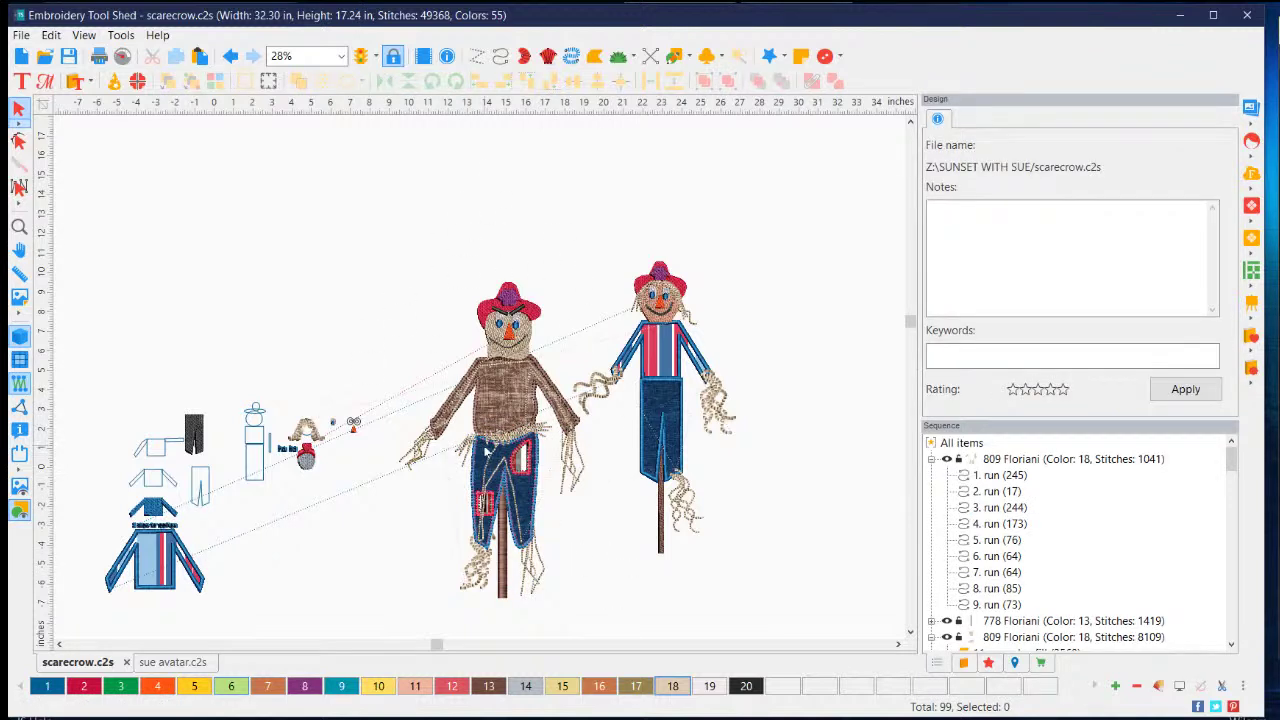
{"action": "left_click_drag", "start_coordinate": [578, 245], "coordinate": [898, 636]}
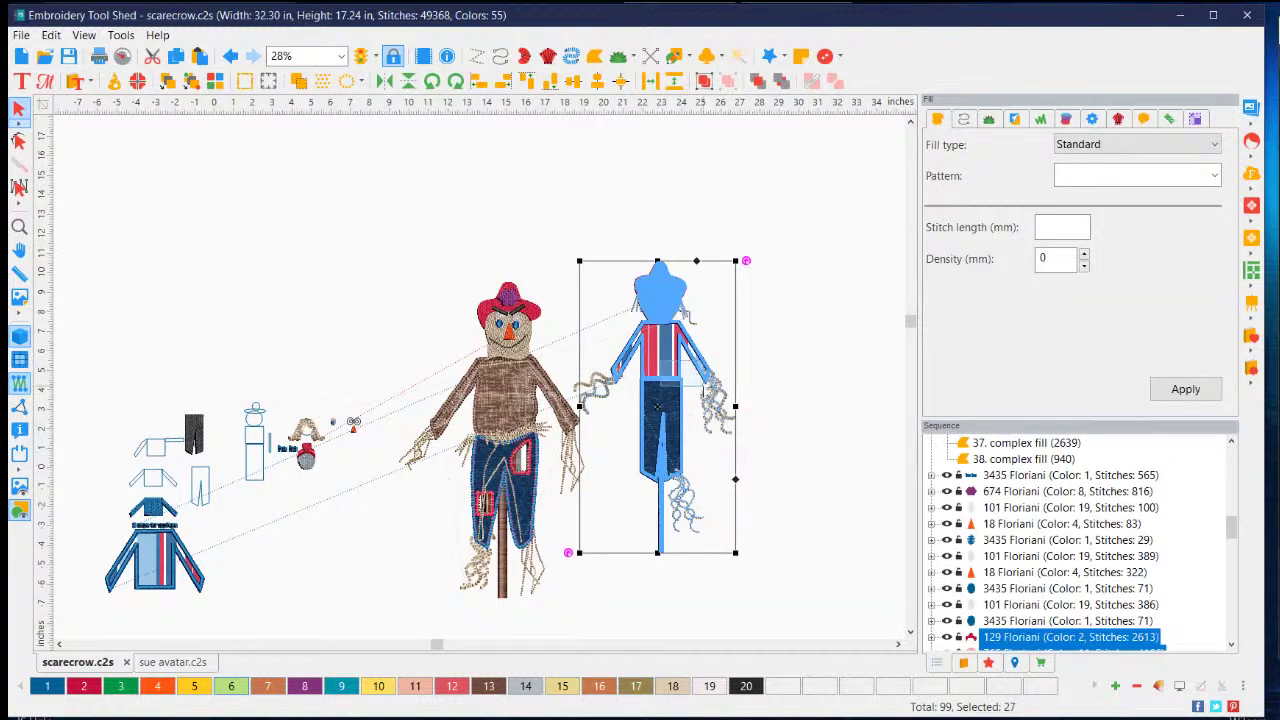
{"action": "key", "text": "Escape"}
{"action": "left_click_drag", "start_coordinate": [552, 226], "coordinate": [874, 566]}
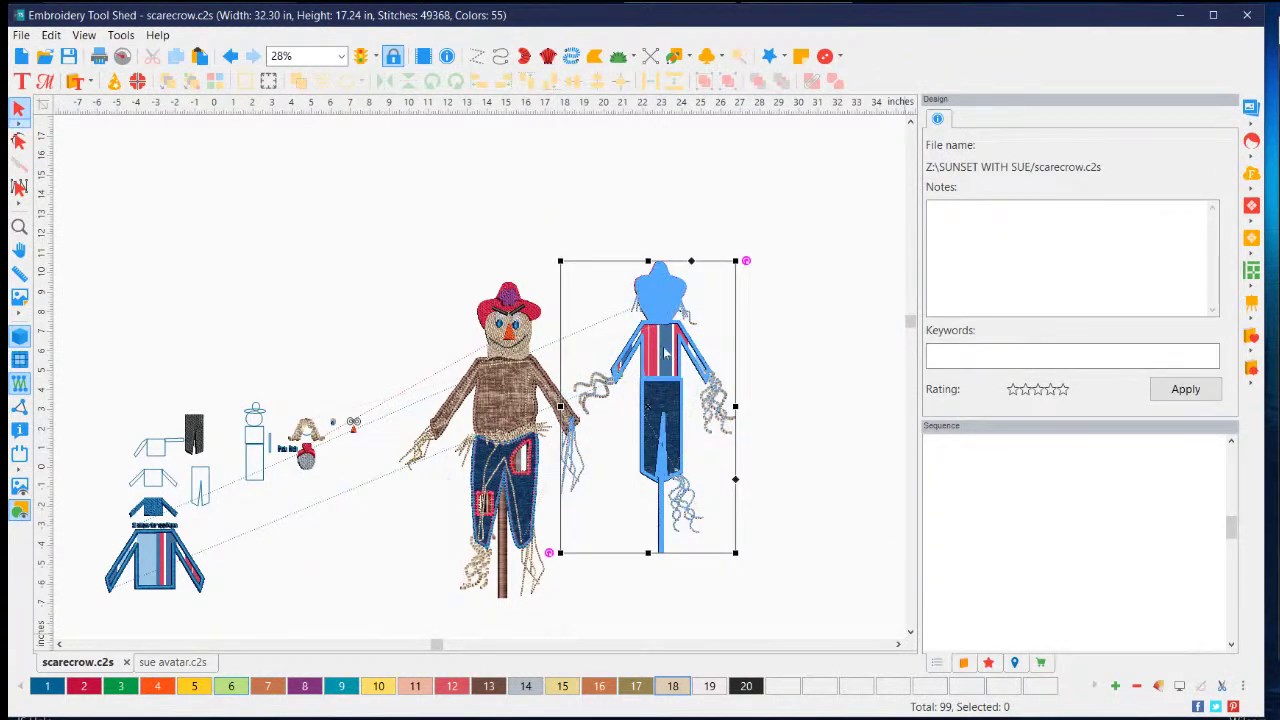
{"action": "key", "text": "Escape"}
- Enlarge the whole striped-shirt scarecrow and move it about 5.3 in away from the brown-shirted one
{"action": "left_click_drag", "start_coordinate": [564, 258], "coordinate": [806, 612]}
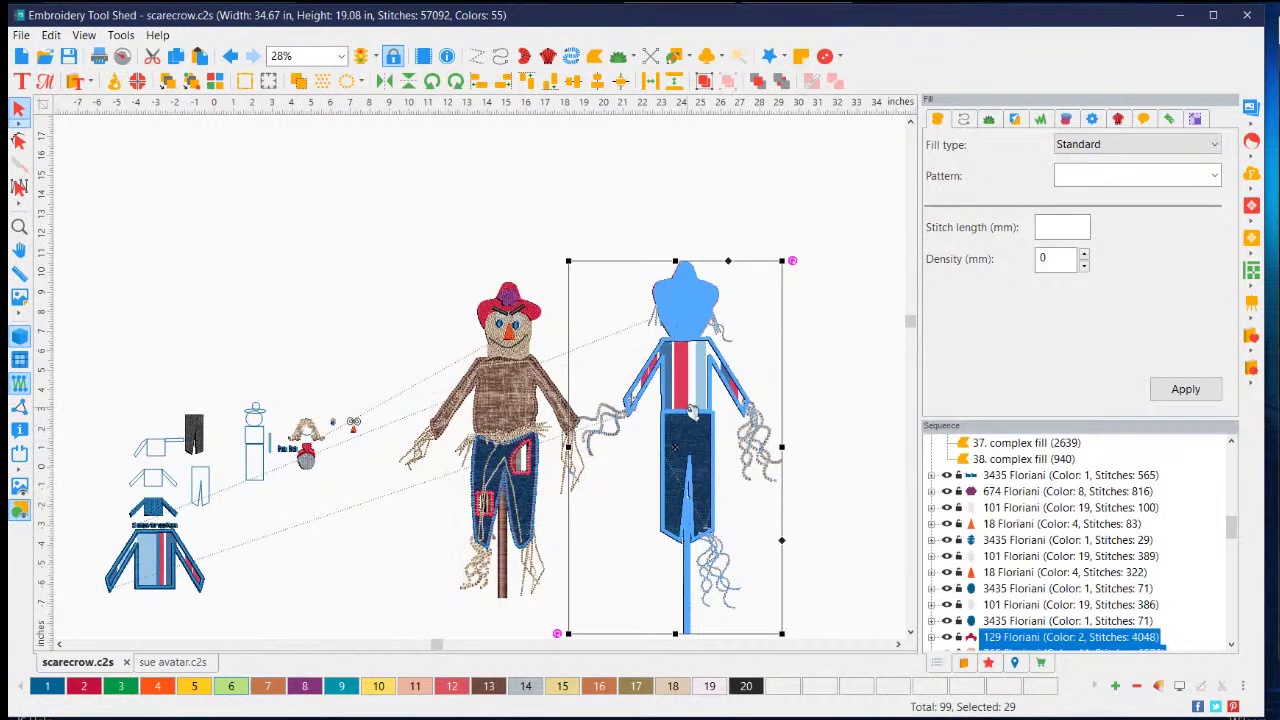
{"action": "left_click_drag", "start_coordinate": [677, 450], "coordinate": [779, 432]}
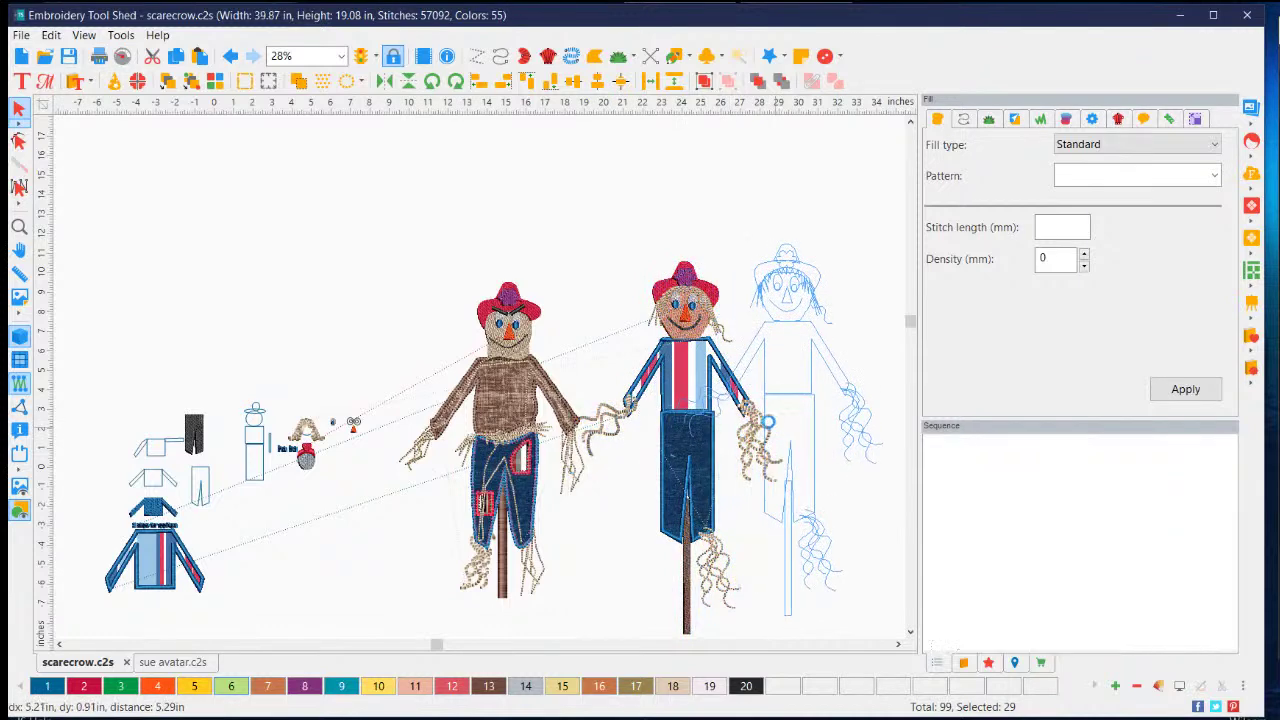
{"action": "left_click", "coordinate": [563, 196]}
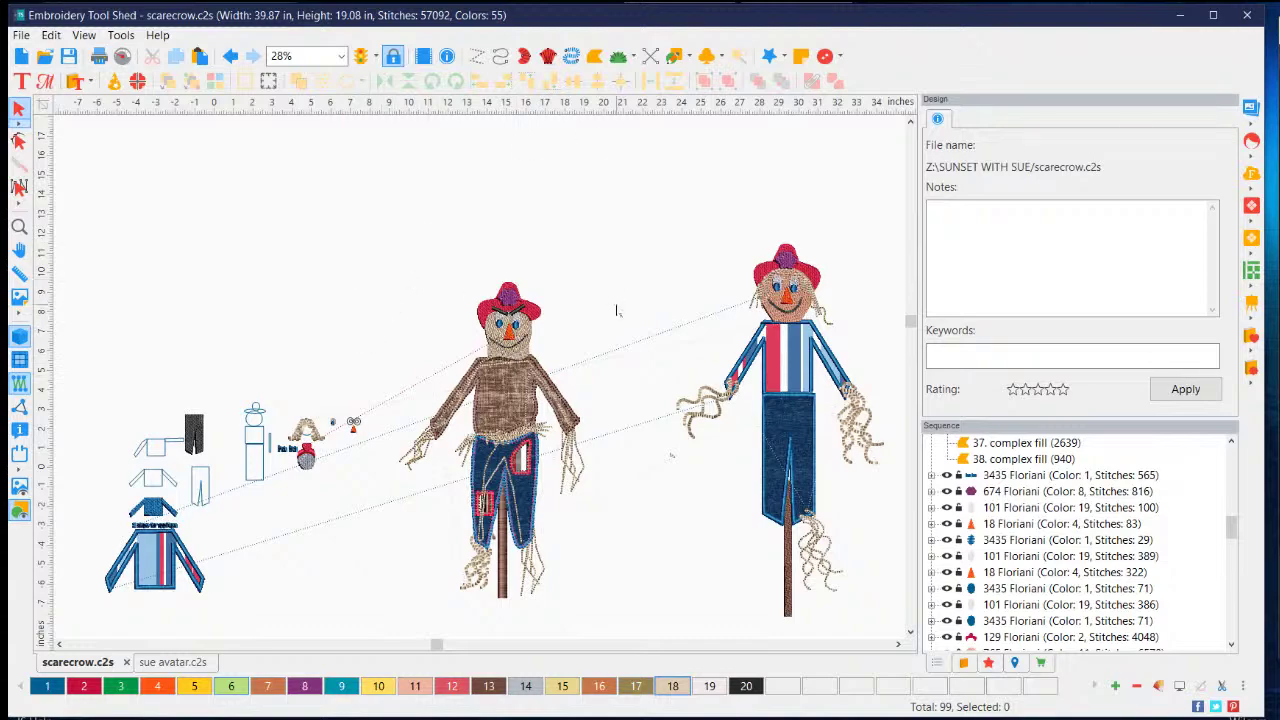
{"action": "scroll", "coordinate": [512, 380], "scroll_direction": "up", "scroll_amount": 5}
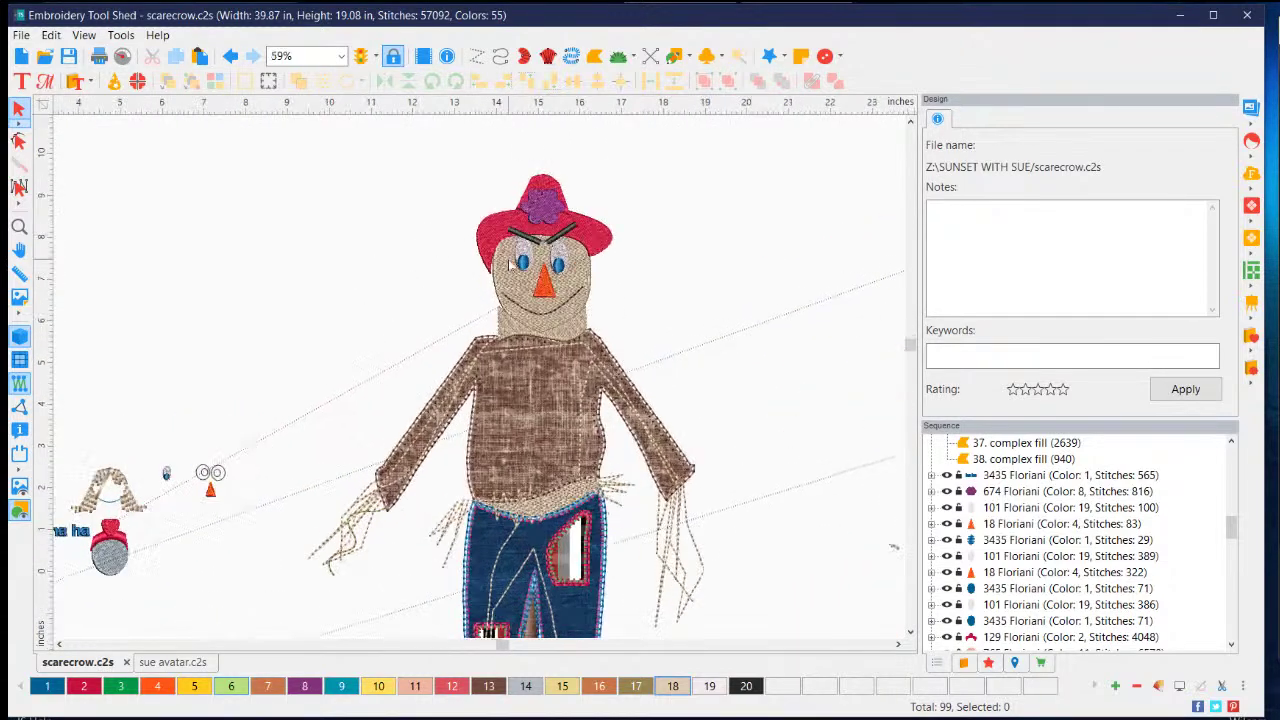
{"action": "scroll", "coordinate": [510, 265], "scroll_direction": "up", "scroll_amount": 3}
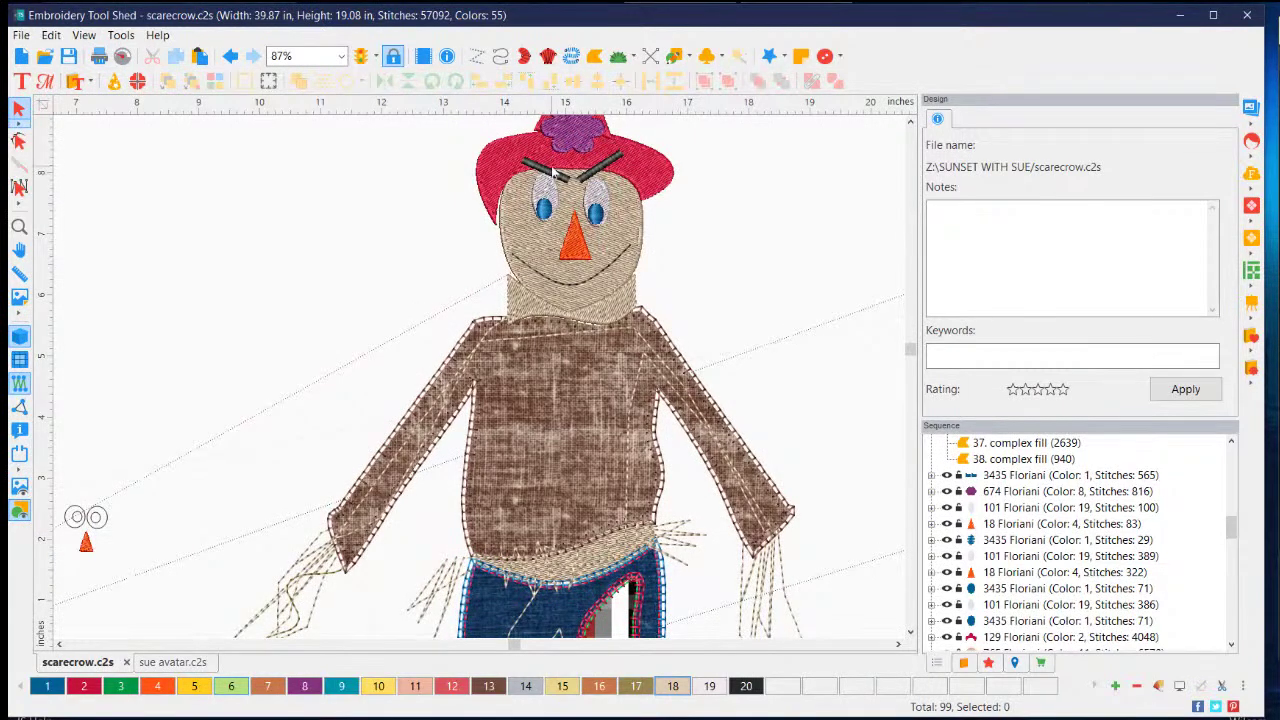
{"action": "left_click", "coordinate": [549, 176]}
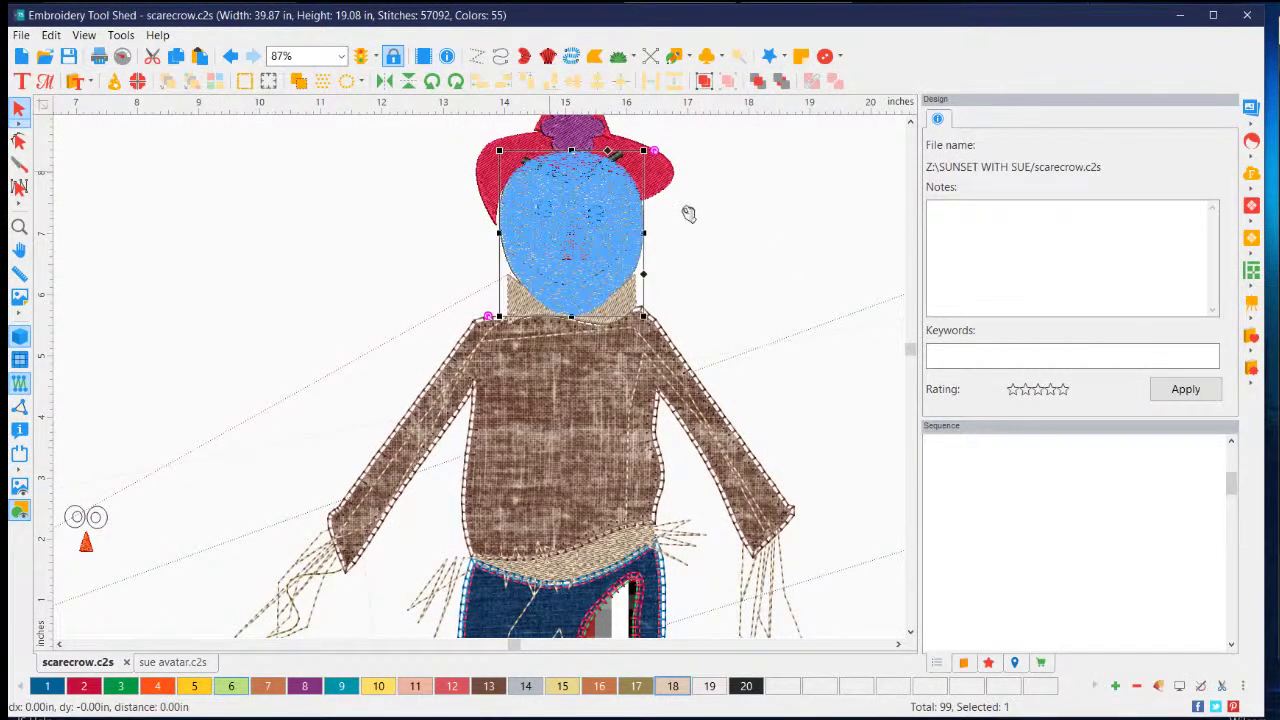
{"action": "left_click", "coordinate": [622, 158]}
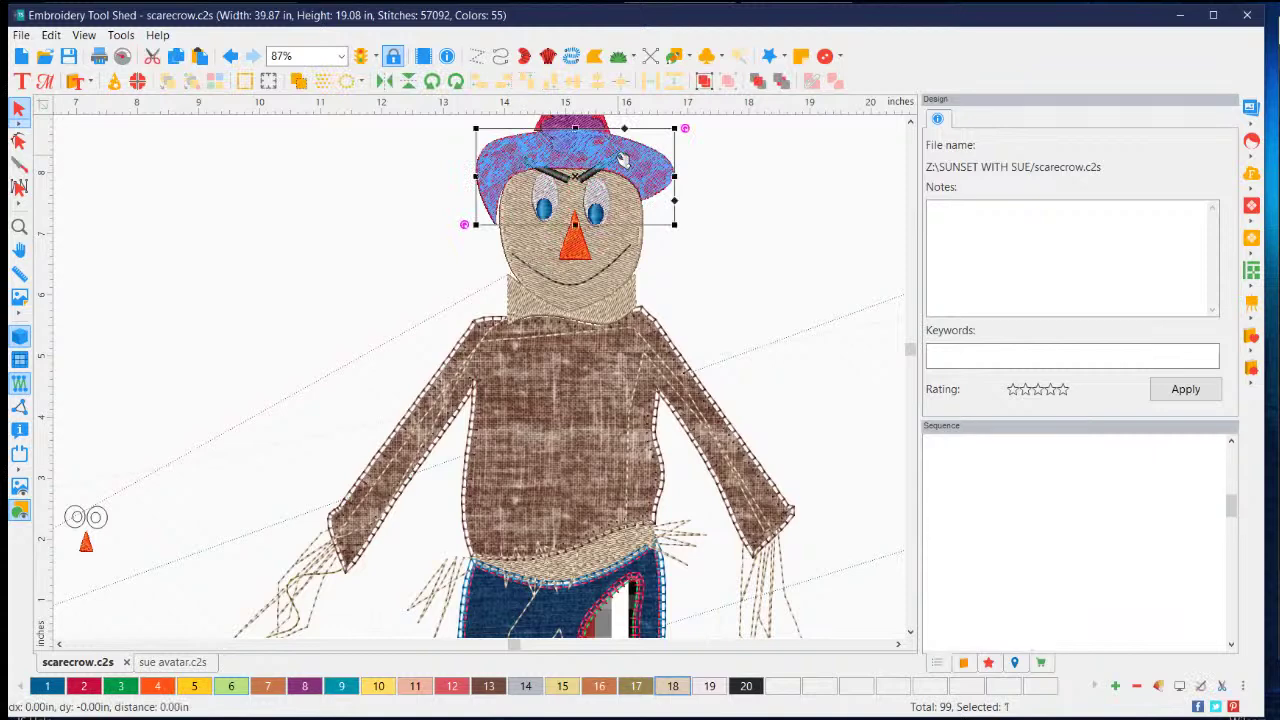
{"action": "key", "text": "Escape"}
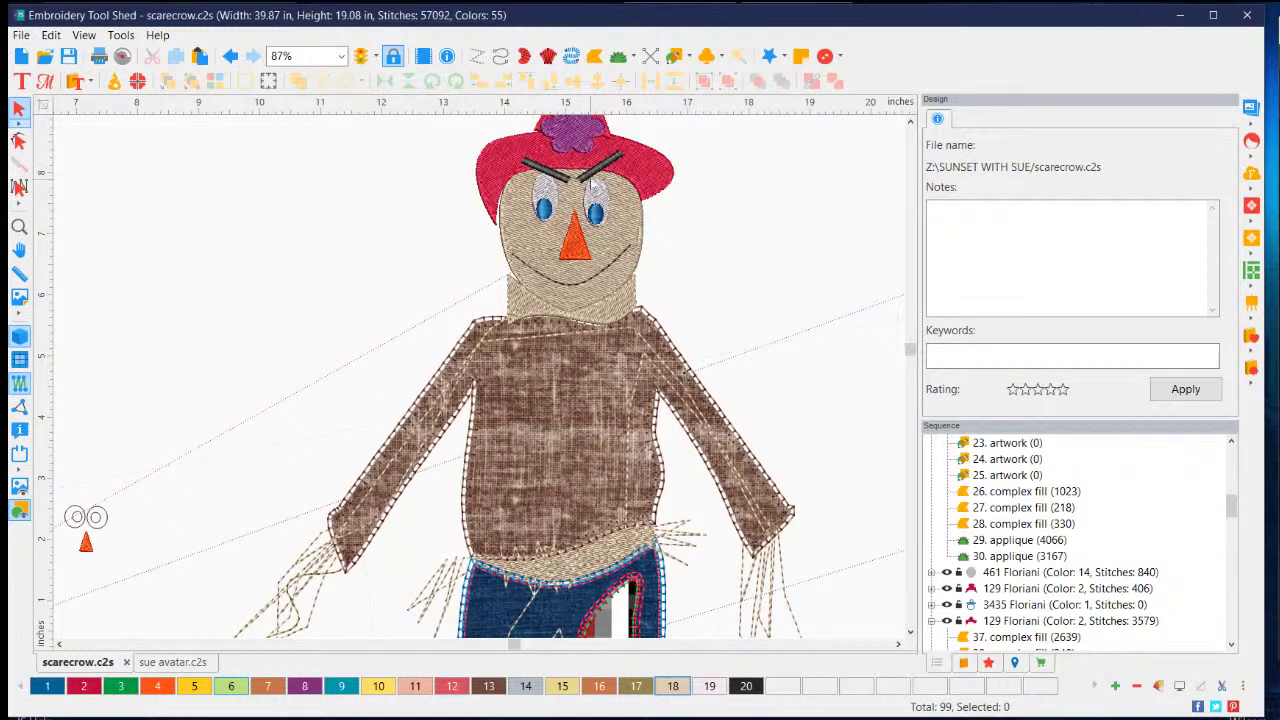
{"action": "left_click", "coordinate": [590, 178]}
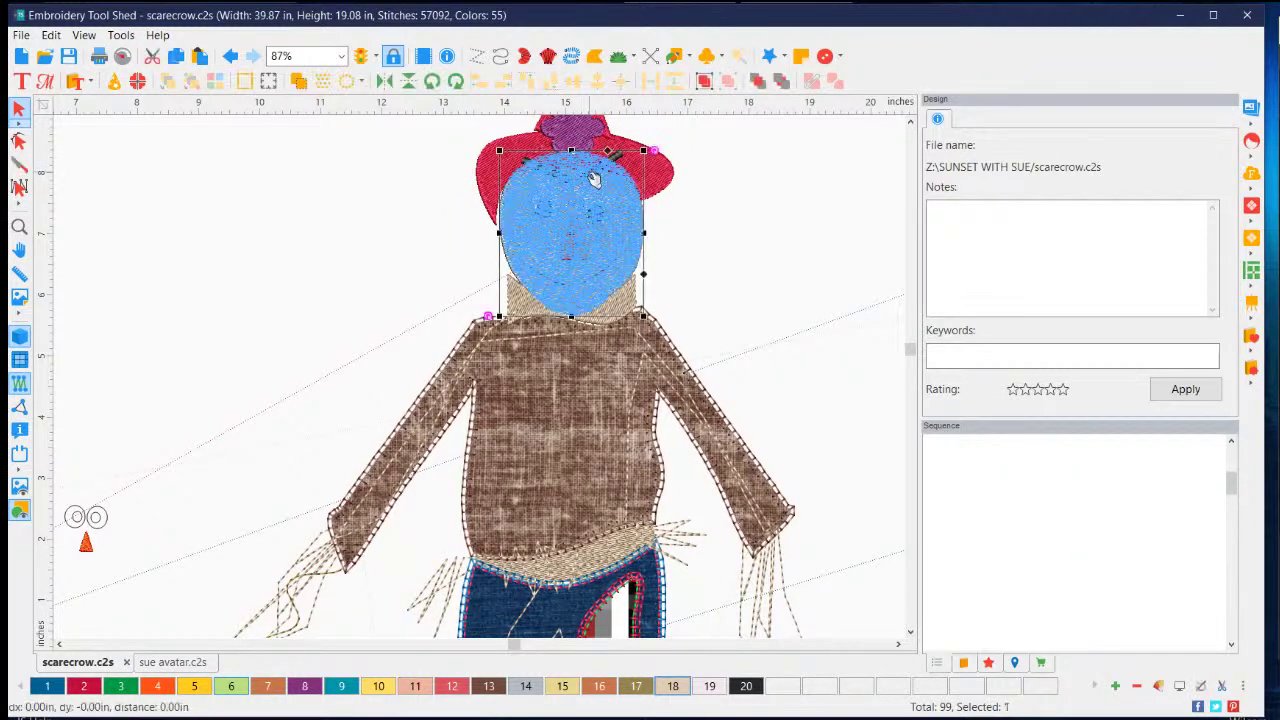
{"action": "key", "text": "Escape"}
- Rotate the first Steil eyebrow, over the eye farther from the striped-shirt scarecrow, to a nearly horizontal tilt and shift it outward
{"action": "scroll", "coordinate": [1145, 557], "scroll_direction": "down", "scroll_amount": 20}
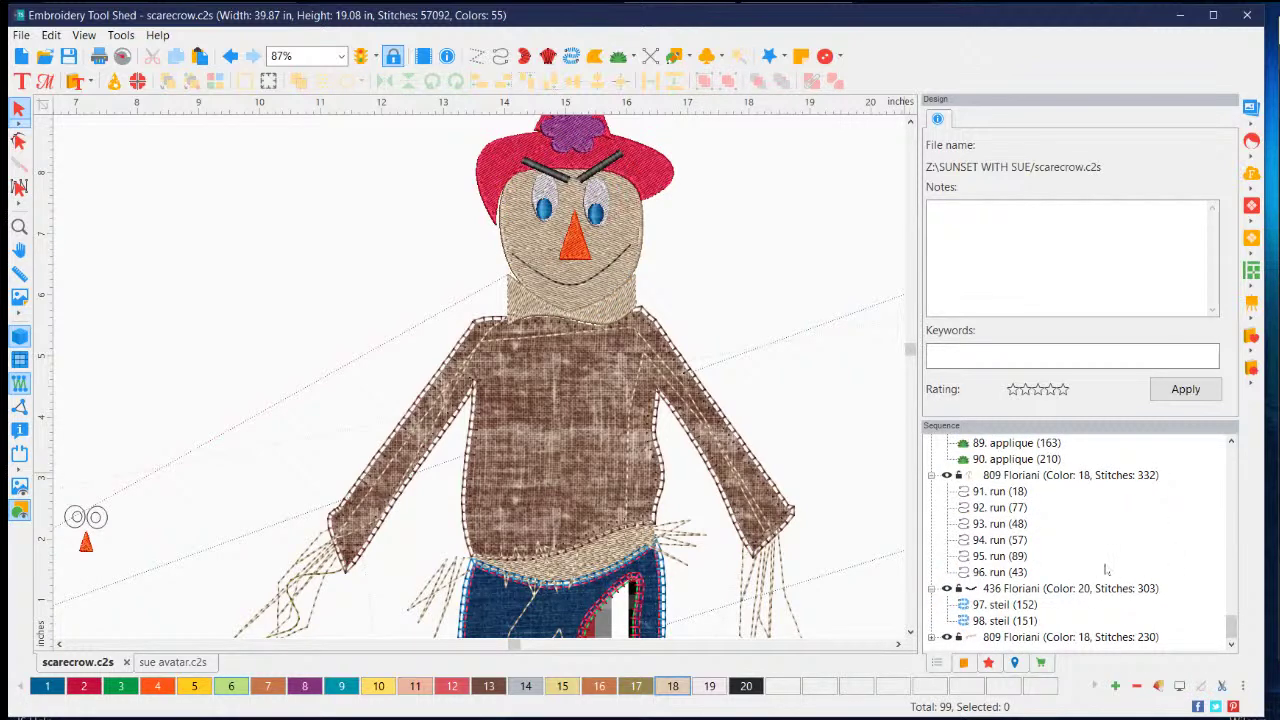
{"action": "left_click", "coordinate": [1033, 638]}
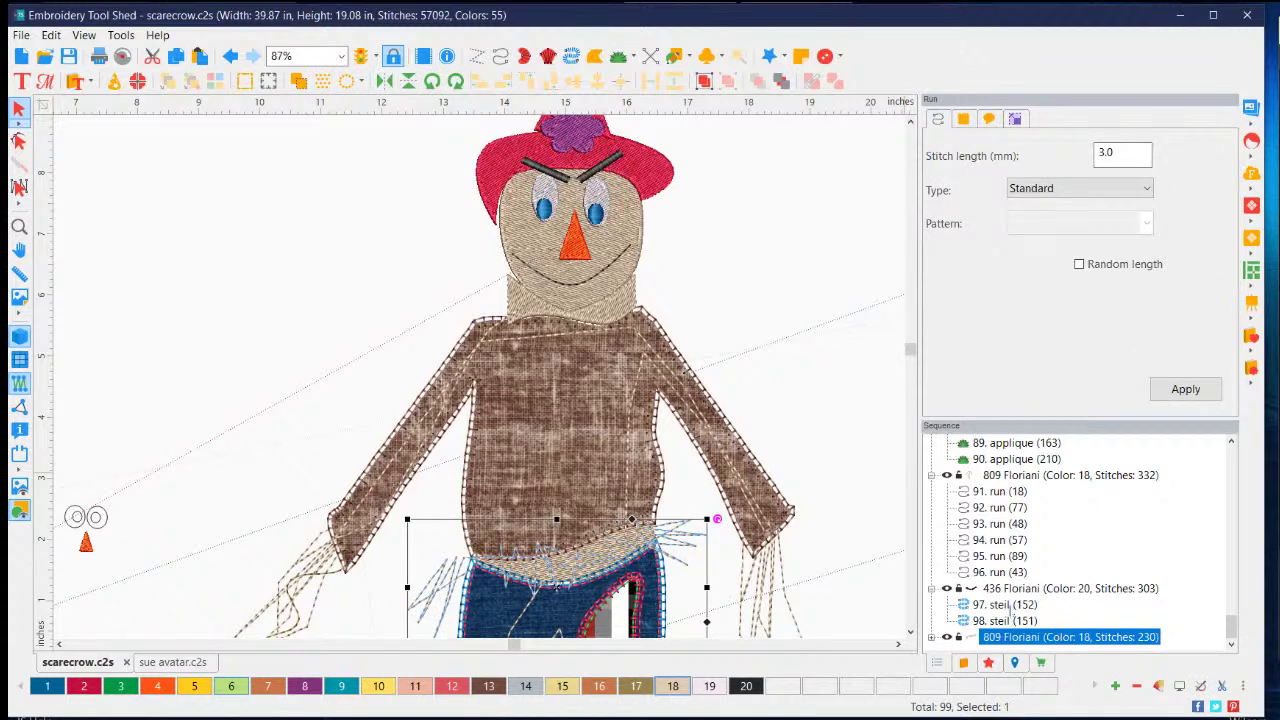
{"action": "left_click", "coordinate": [1010, 606]}
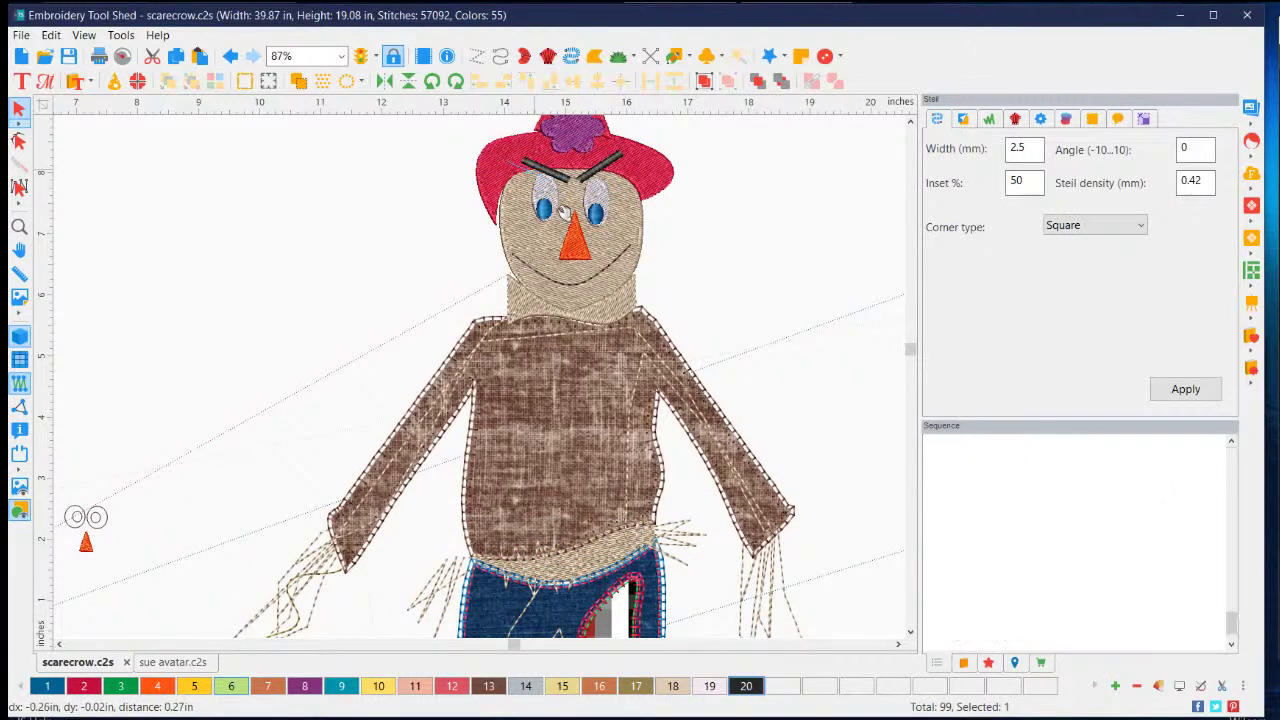
{"action": "left_click_drag", "start_coordinate": [565, 160], "coordinate": [563, 145]}
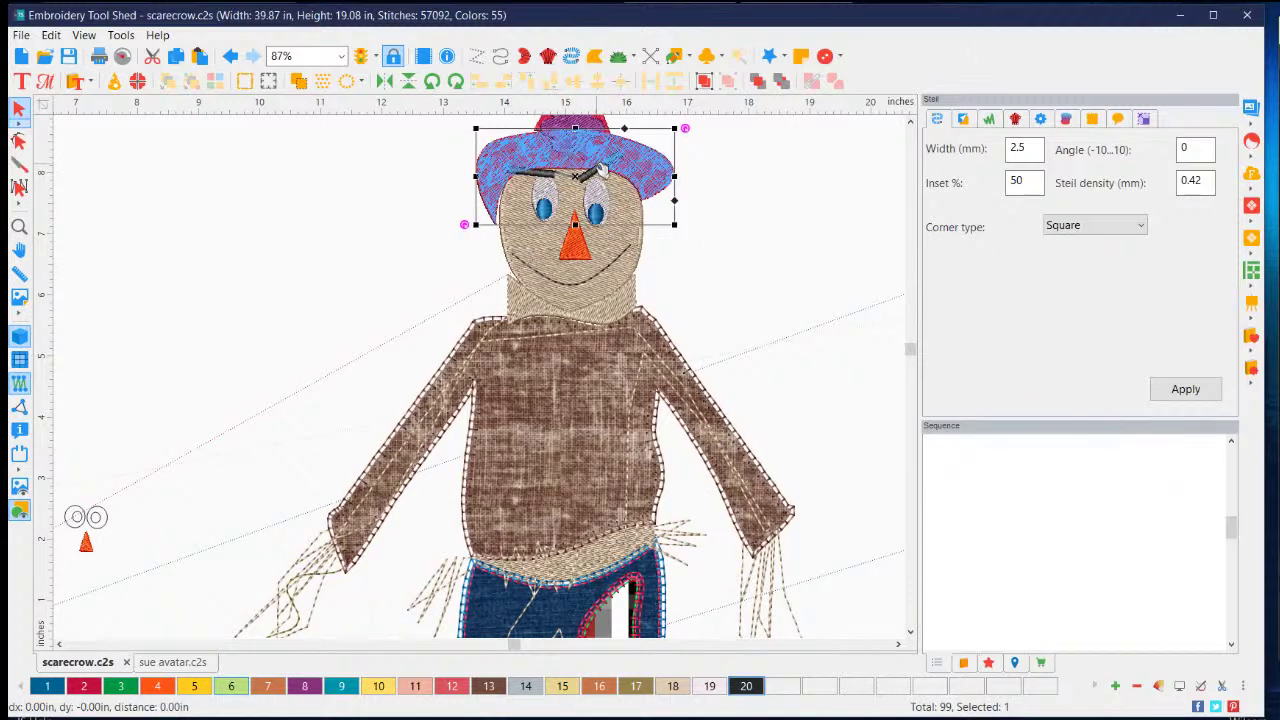
- Rotate the second Steil eyebrow, nearer the striped-shirt scarecrow, to a nearly horizontal tilt and shift it slightly to match the first
{"action": "left_click_drag", "start_coordinate": [1233, 530], "coordinate": [1228, 672]}
{"action": "left_click", "coordinate": [1005, 621]}
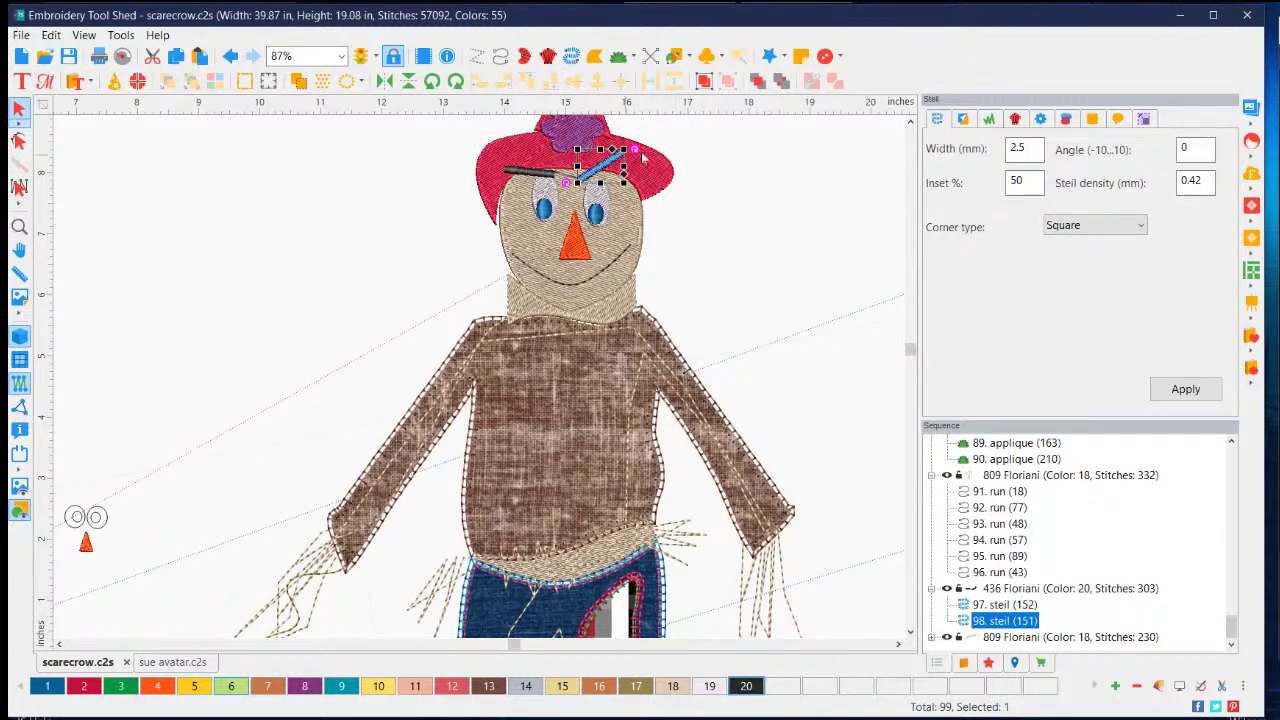
{"action": "left_click_drag", "start_coordinate": [635, 147], "coordinate": [641, 158]}
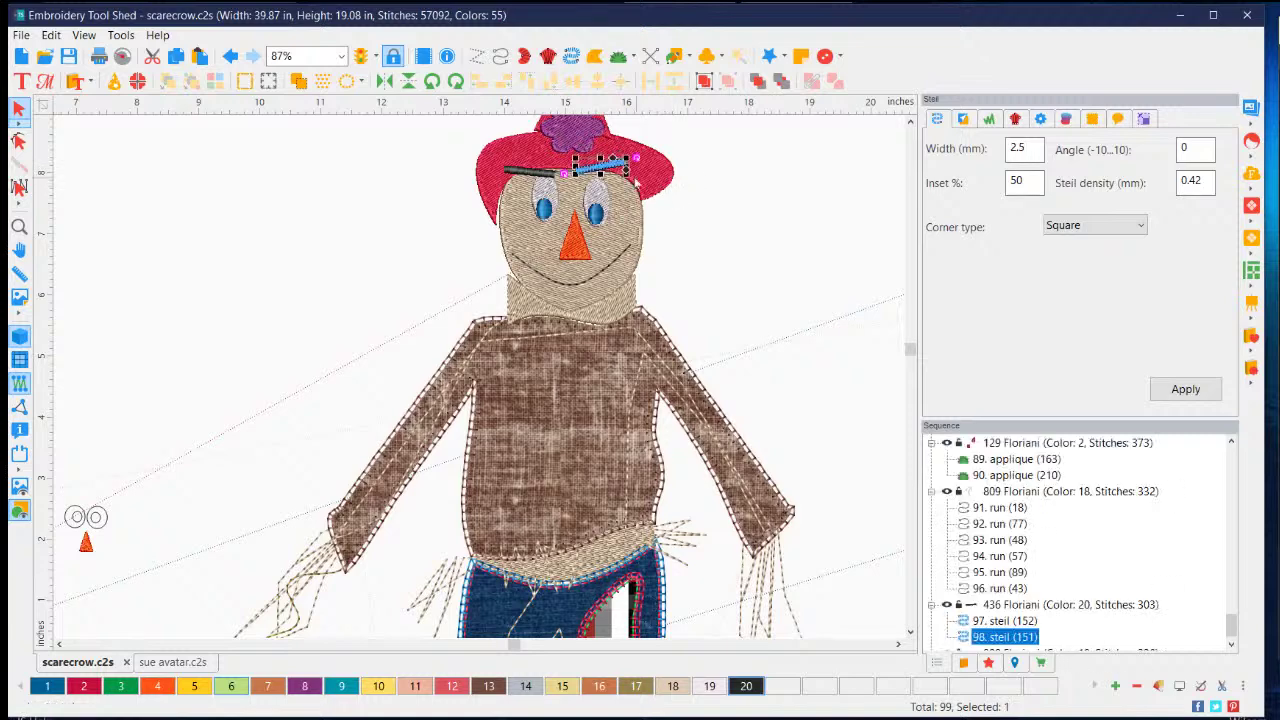
{"action": "left_click_drag", "start_coordinate": [600, 165], "coordinate": [605, 168]}
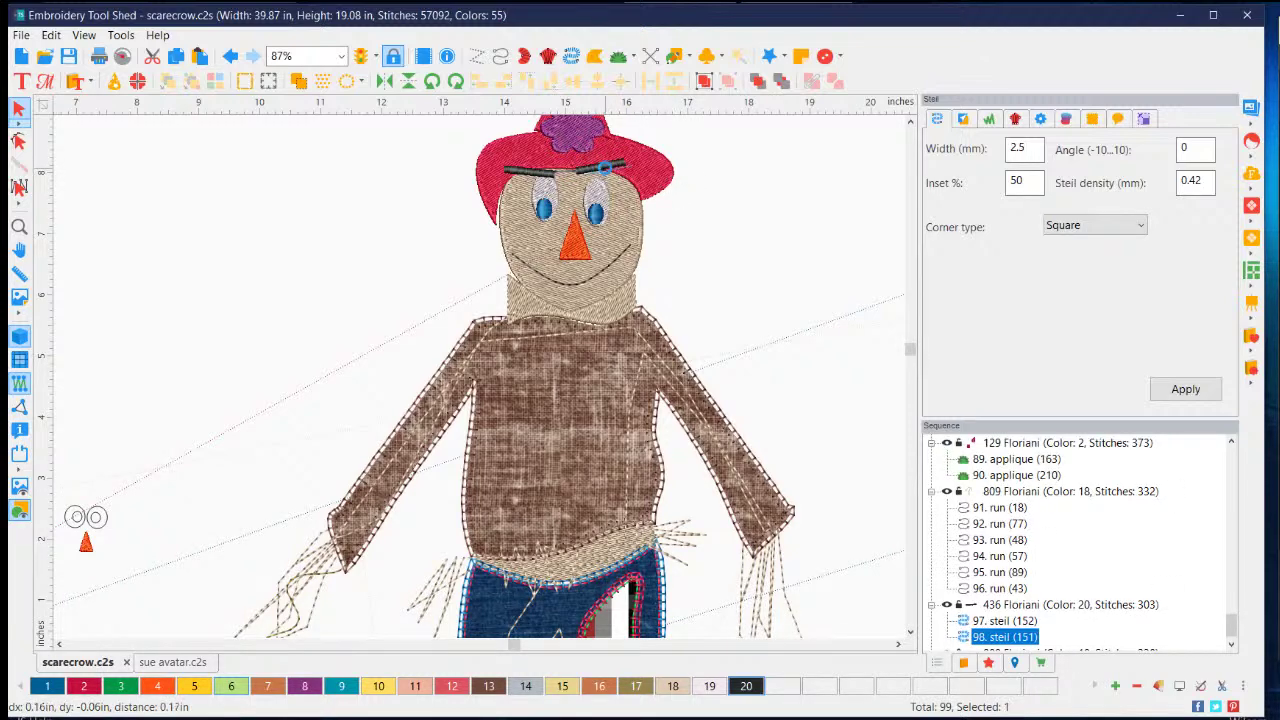
{"action": "left_click", "coordinate": [740, 266]}
- Select the whole brown-shirted scarecrow, including its stake and straw, and show its Transform dimensions
{"action": "scroll", "coordinate": [576, 186], "scroll_direction": "down", "scroll_amount": 4}
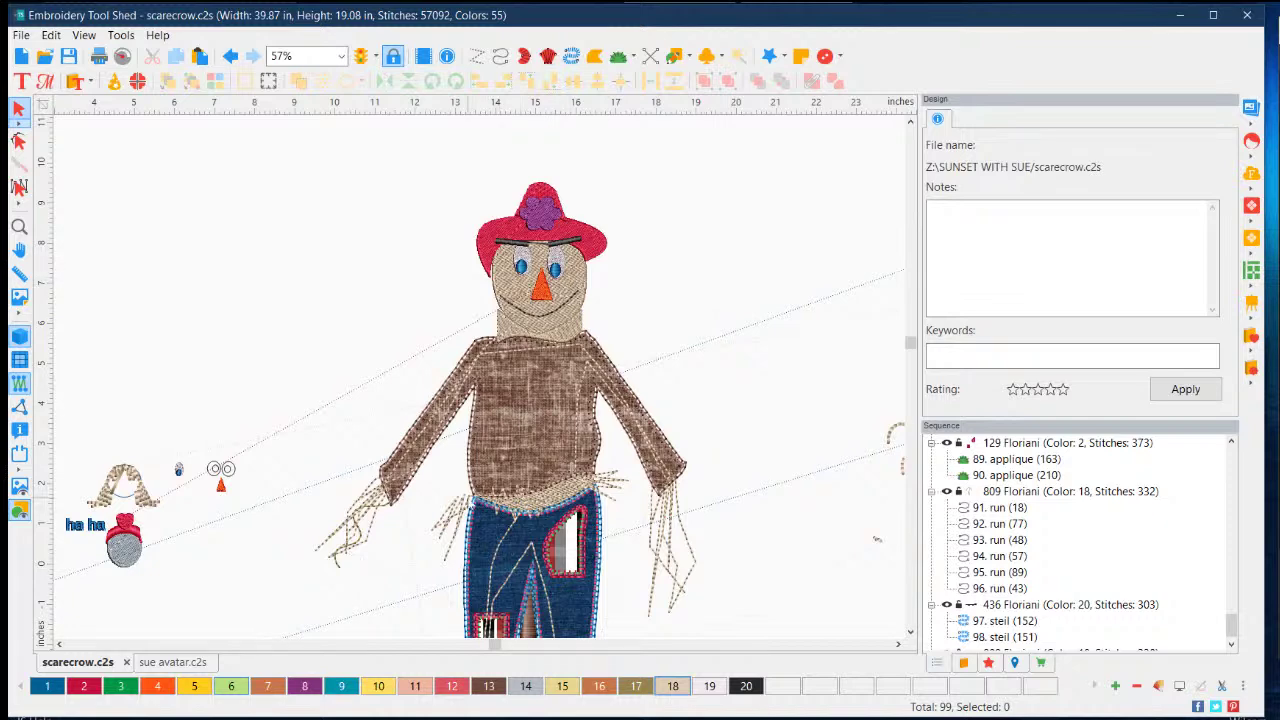
{"action": "scroll", "coordinate": [460, 476], "scroll_direction": "down", "scroll_amount": 5}
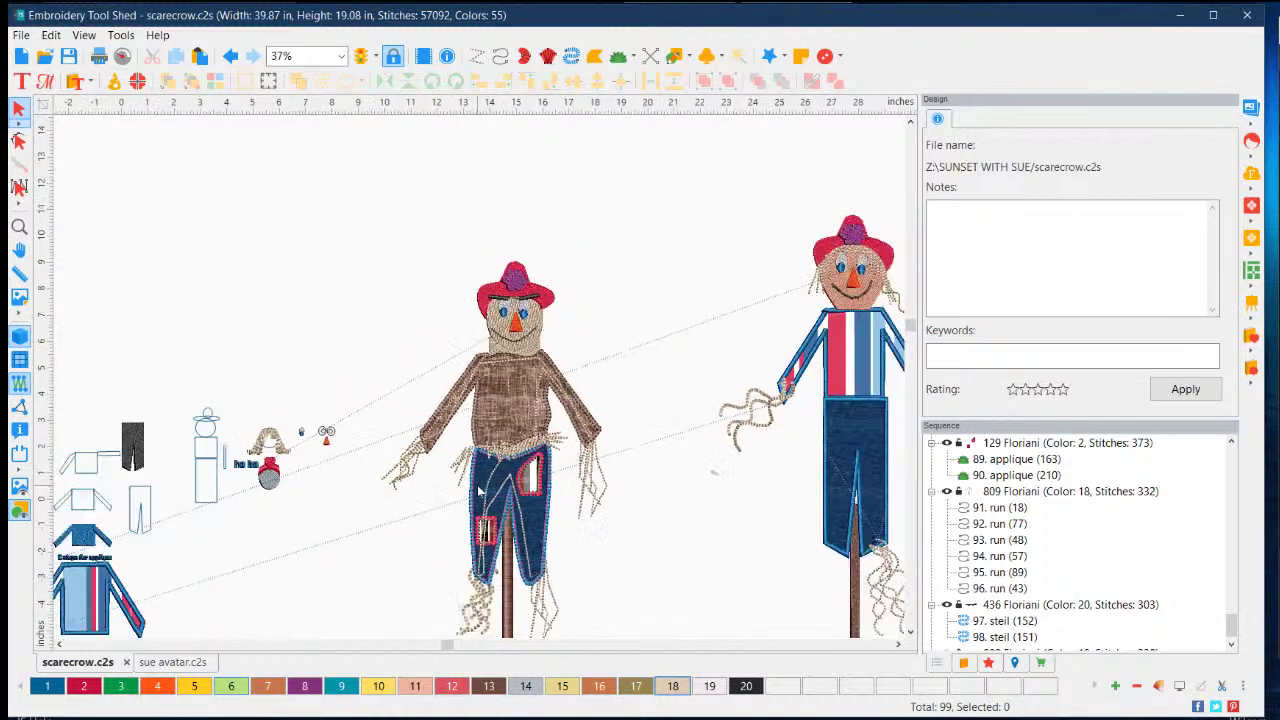
{"action": "scroll", "coordinate": [490, 495], "scroll_direction": "down", "scroll_amount": 1}
{"action": "left_click_drag", "start_coordinate": [348, 220], "coordinate": [618, 586]}
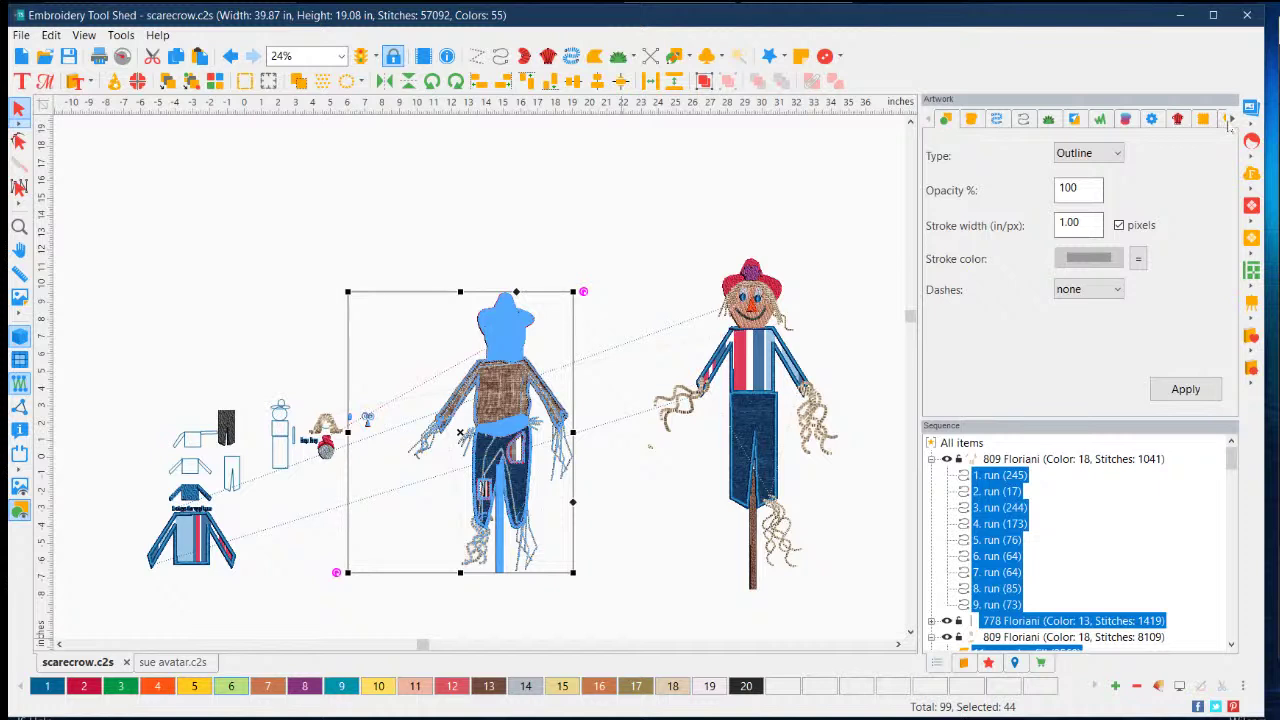
{"action": "left_click", "coordinate": [1232, 119]}
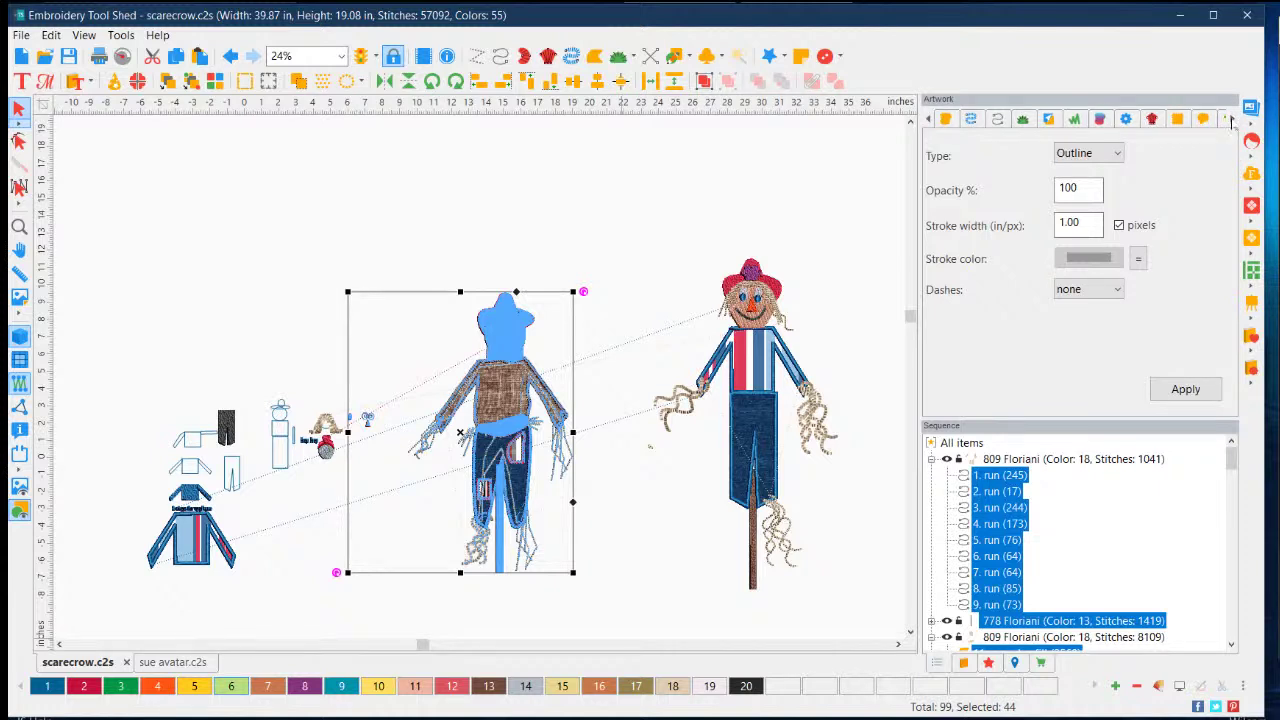
{"action": "left_click", "coordinate": [1232, 119]}
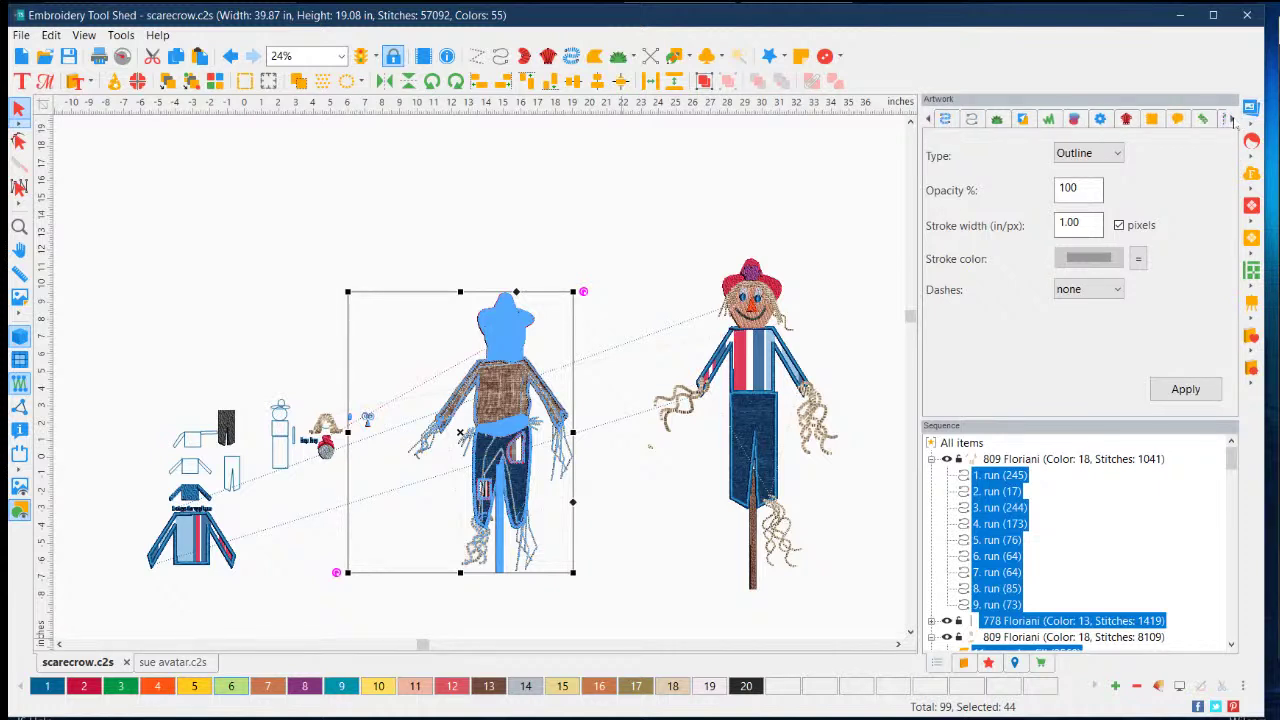
{"action": "left_click", "coordinate": [1232, 119]}
{"action": "left_click", "coordinate": [1204, 119]}
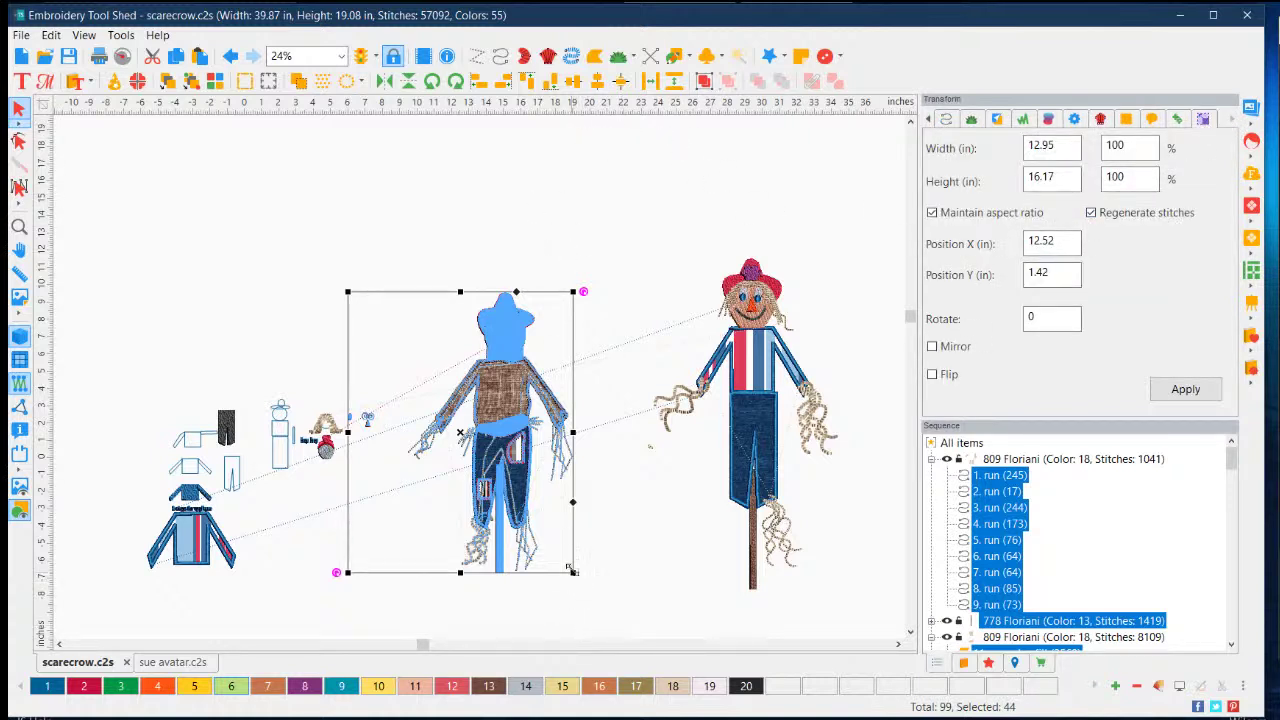
- Shrink the selected scarecrow proportionally to about 8.10 by 10.12 in, move it toward the striped-shirt scarecrow, and check its Transform dimensions
{"action": "left_click_drag", "start_coordinate": [572, 572], "coordinate": [520, 438]}
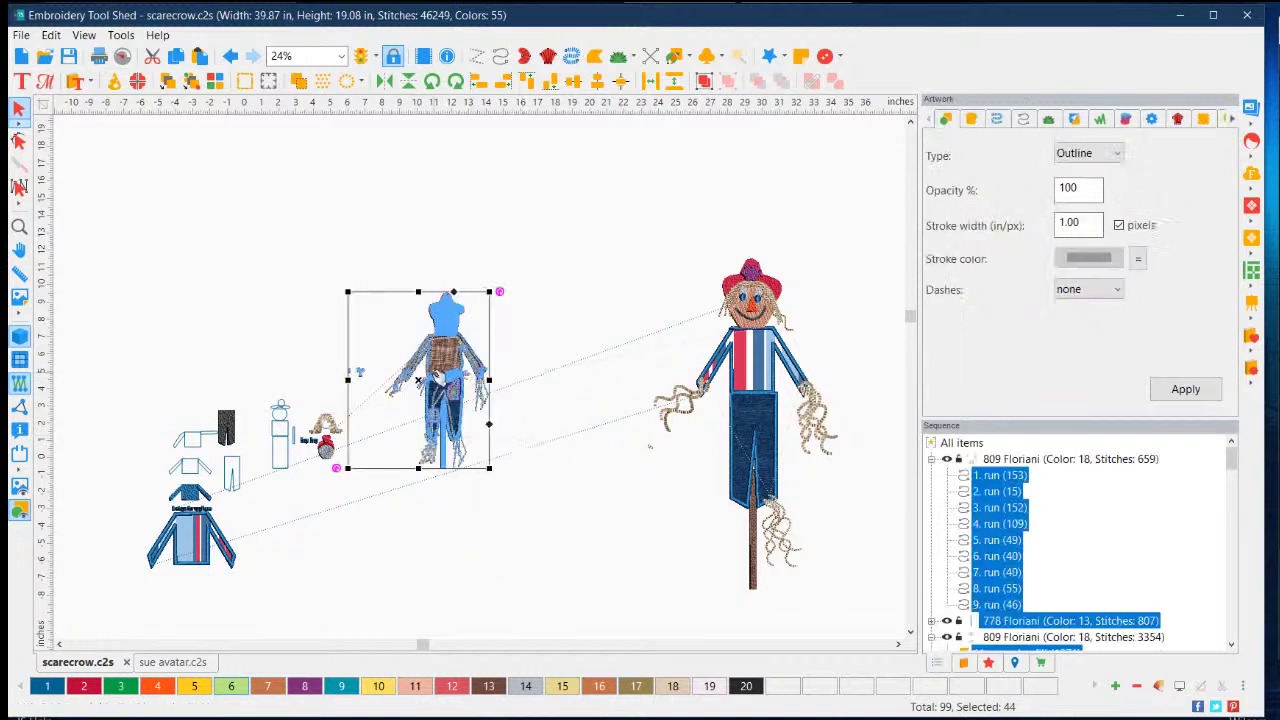
{"action": "left_click_drag", "start_coordinate": [463, 363], "coordinate": [577, 377]}
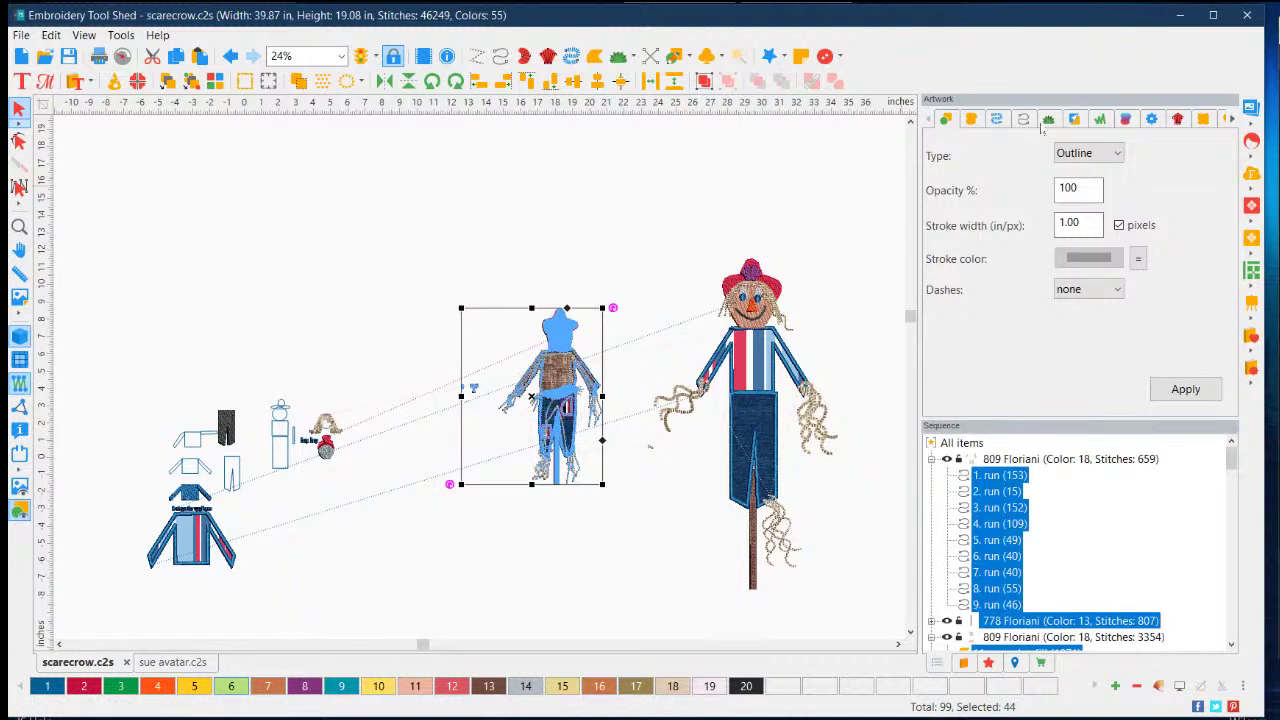
{"action": "left_click", "coordinate": [1231, 119]}
{"action": "left_click", "coordinate": [1231, 119]}
{"action": "left_click", "coordinate": [1231, 119]}
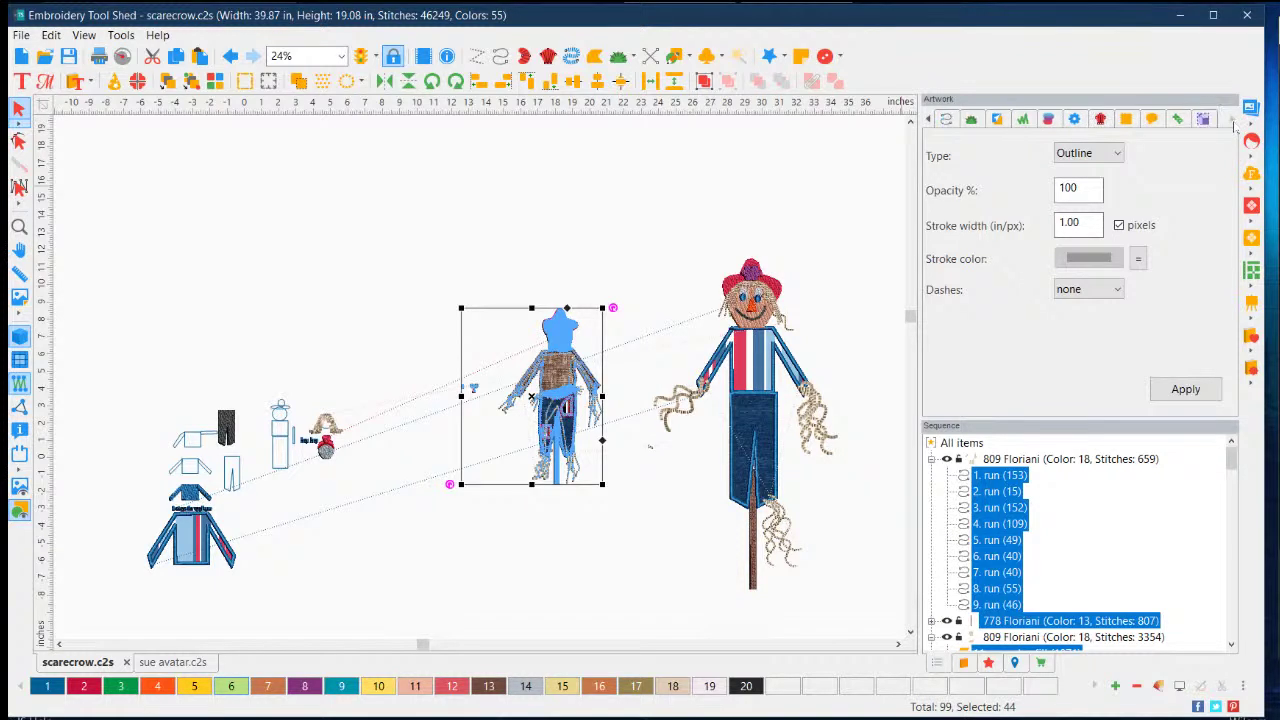
{"action": "left_click", "coordinate": [1205, 120]}
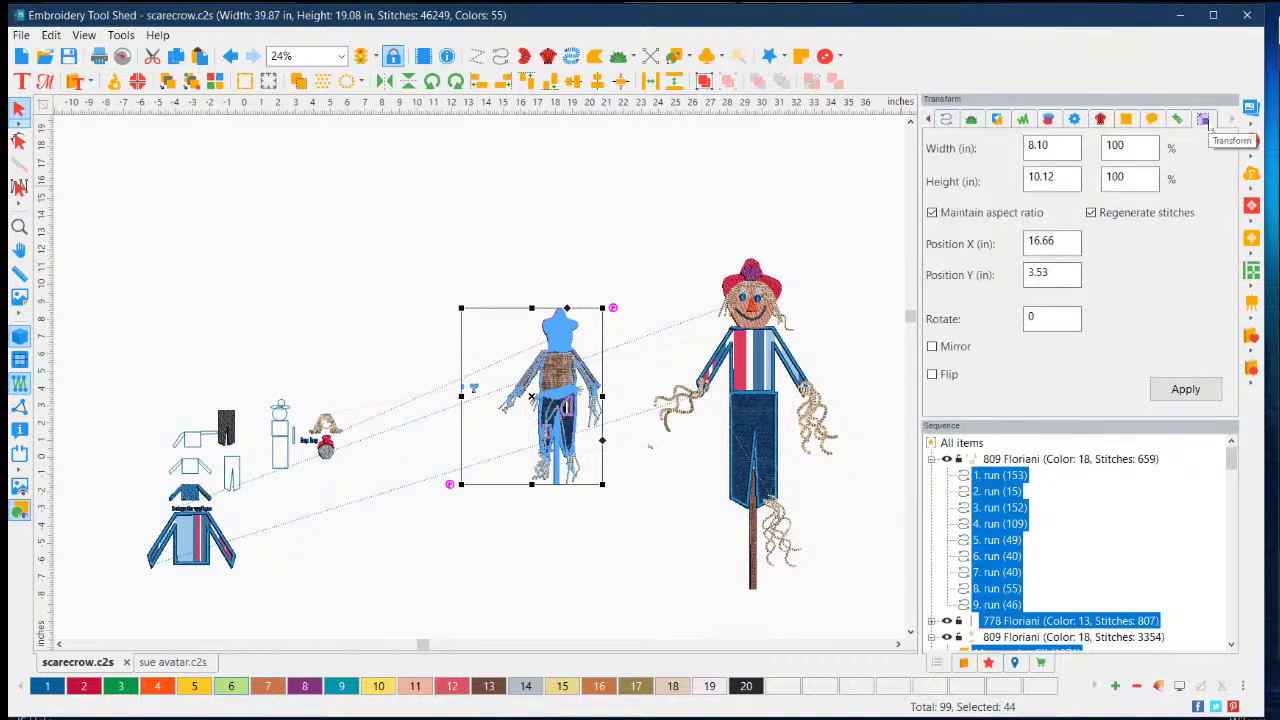
{"action": "left_click", "coordinate": [490, 252]}
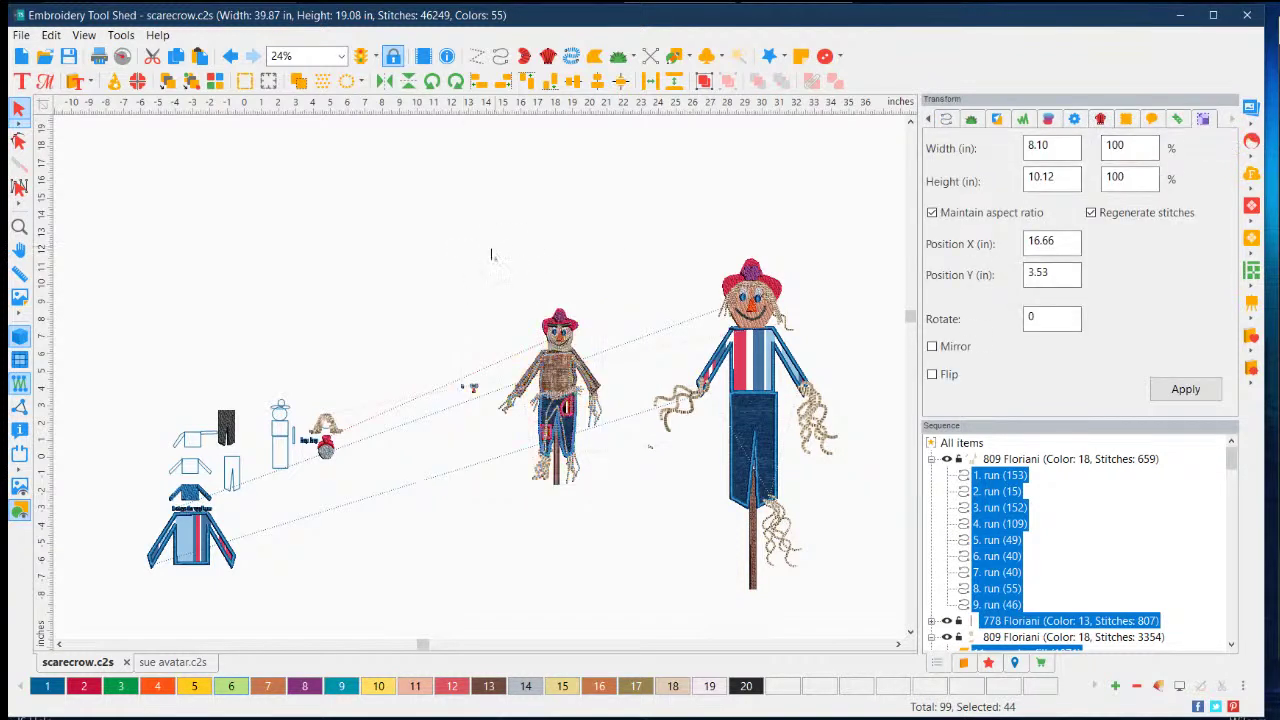
- Examine the reduced brown-shirted scarecrow up close and as a whole, including its face, straw and patched trousers
{"action": "scroll", "coordinate": [443, 428], "scroll_direction": "up", "scroll_amount": 3}
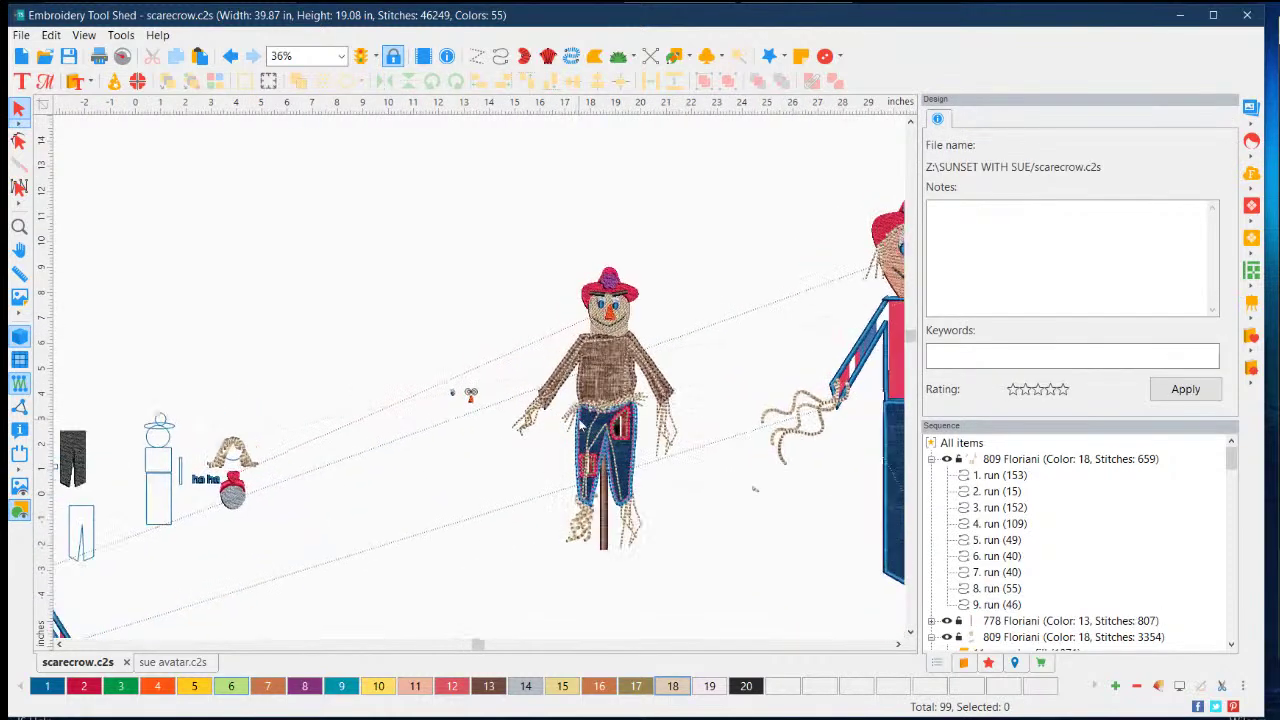
{"action": "scroll", "coordinate": [683, 471], "scroll_direction": "up", "scroll_amount": 1}
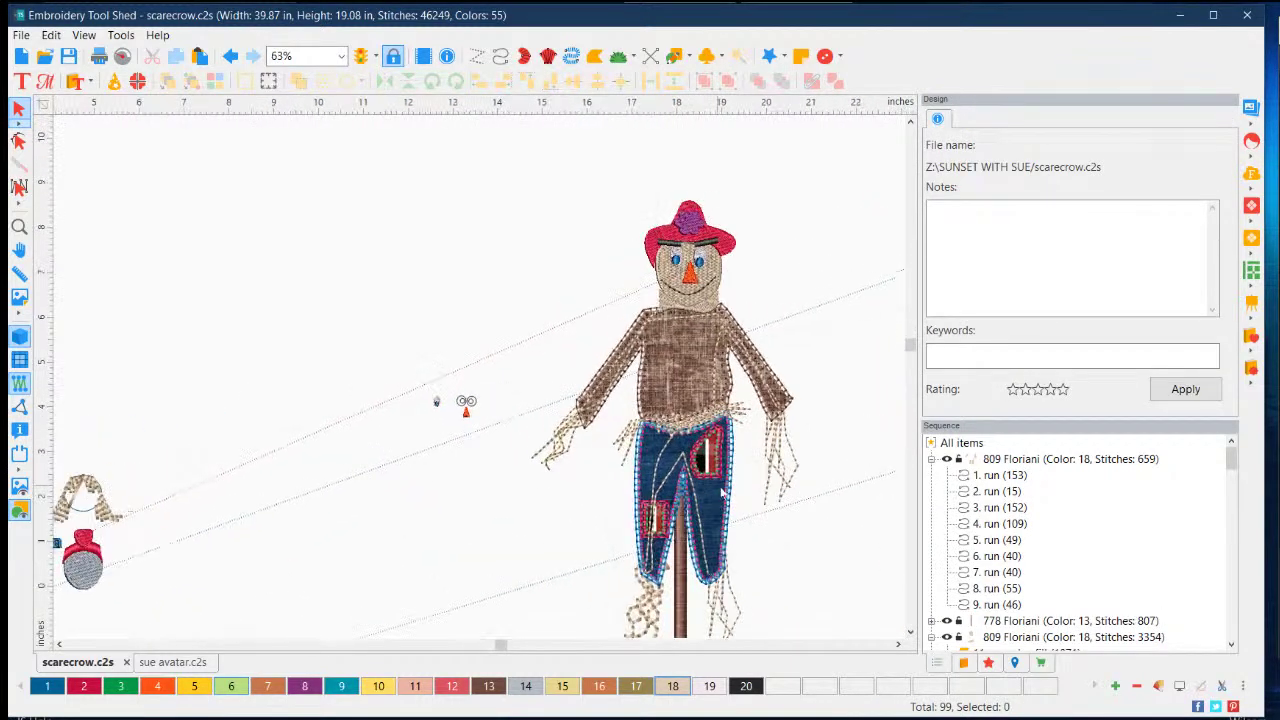
{"action": "scroll", "coordinate": [795, 523], "scroll_direction": "up", "scroll_amount": 1}
{"action": "scroll", "coordinate": [810, 545], "scroll_direction": "up", "scroll_amount": 1}
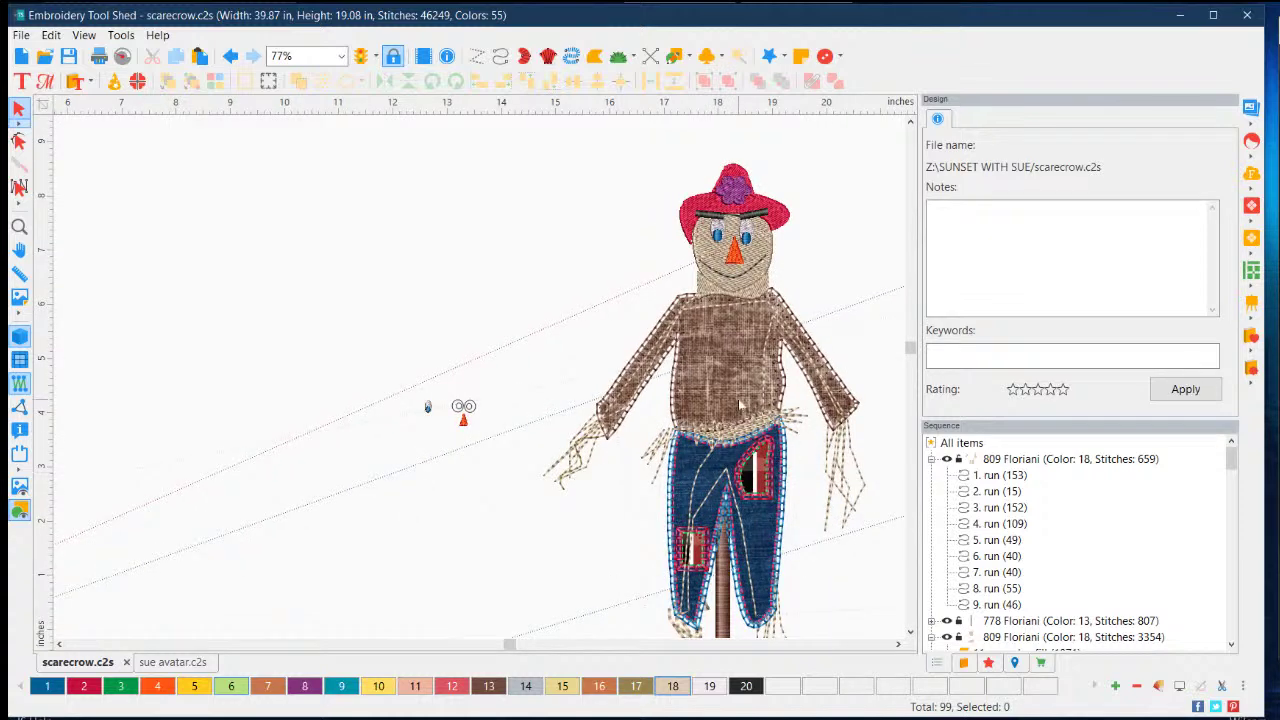
{"action": "scroll", "coordinate": [742, 404], "scroll_direction": "down", "scroll_amount": 2}
{"action": "scroll", "coordinate": [771, 527], "scroll_direction": "down", "scroll_amount": 1}
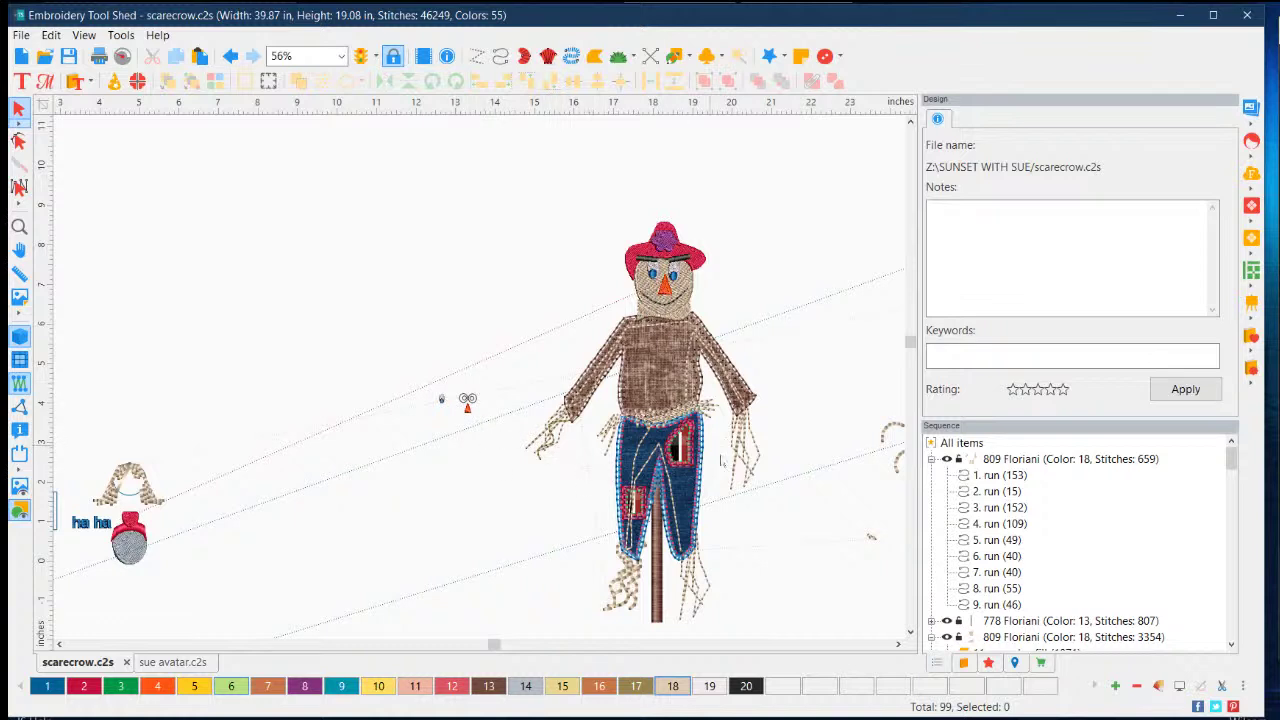
{"action": "scroll", "coordinate": [787, 506], "scroll_direction": "down", "scroll_amount": 1}
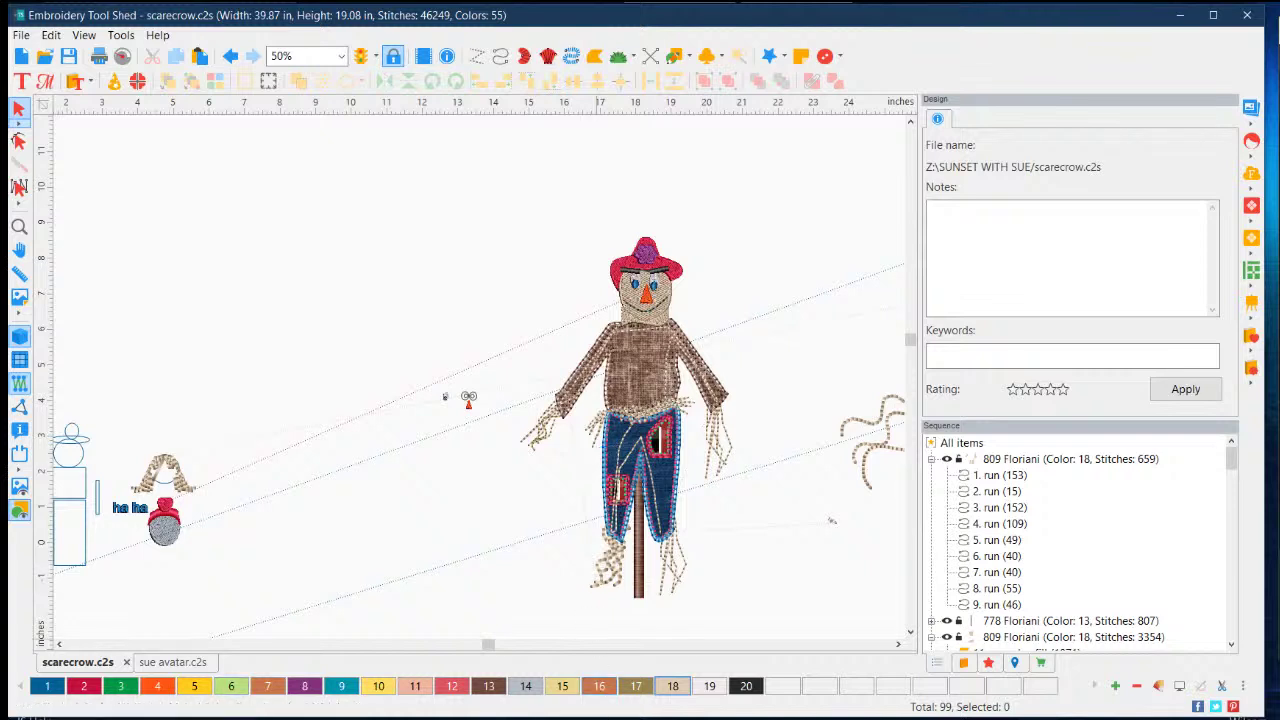
{"action": "mouse_move", "coordinate": [738, 719]}
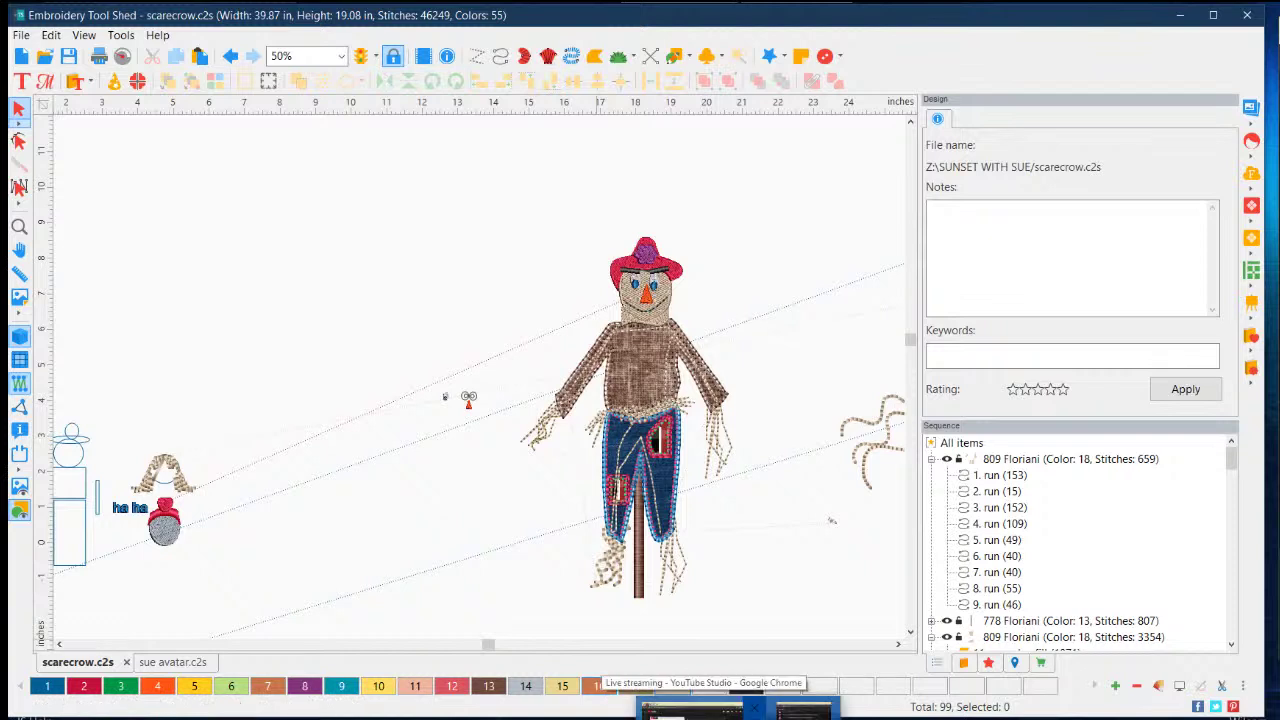